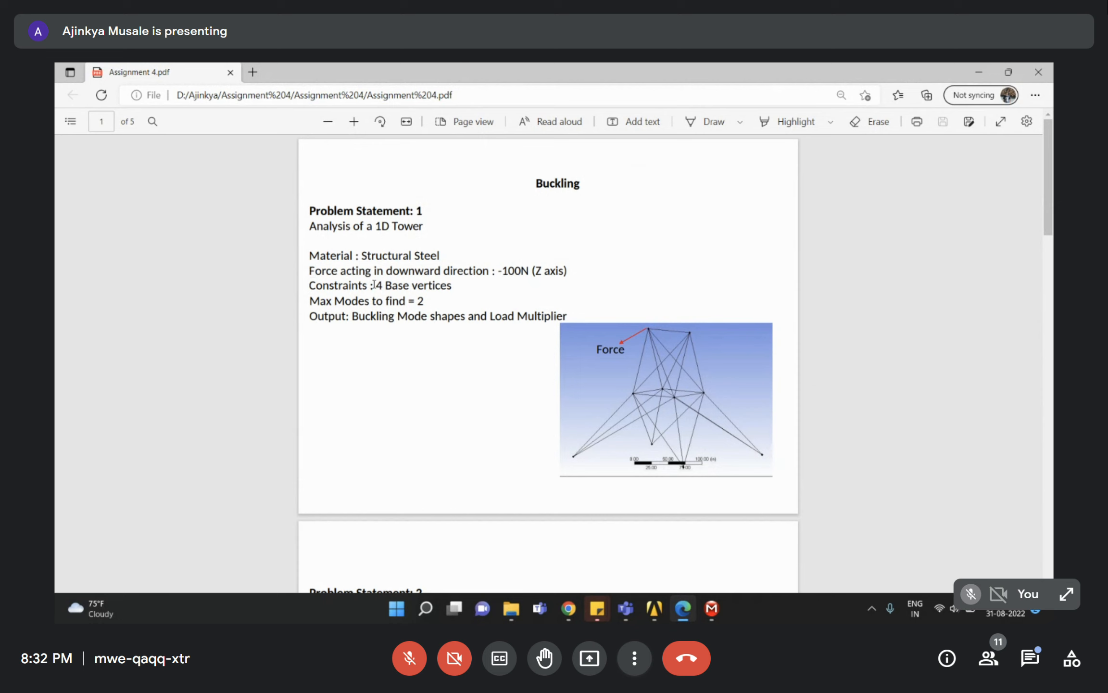
Highlight the 4 base vertices constraint and the Max Modes line in the assignment PDF.
drag(376, 285, 454, 286)
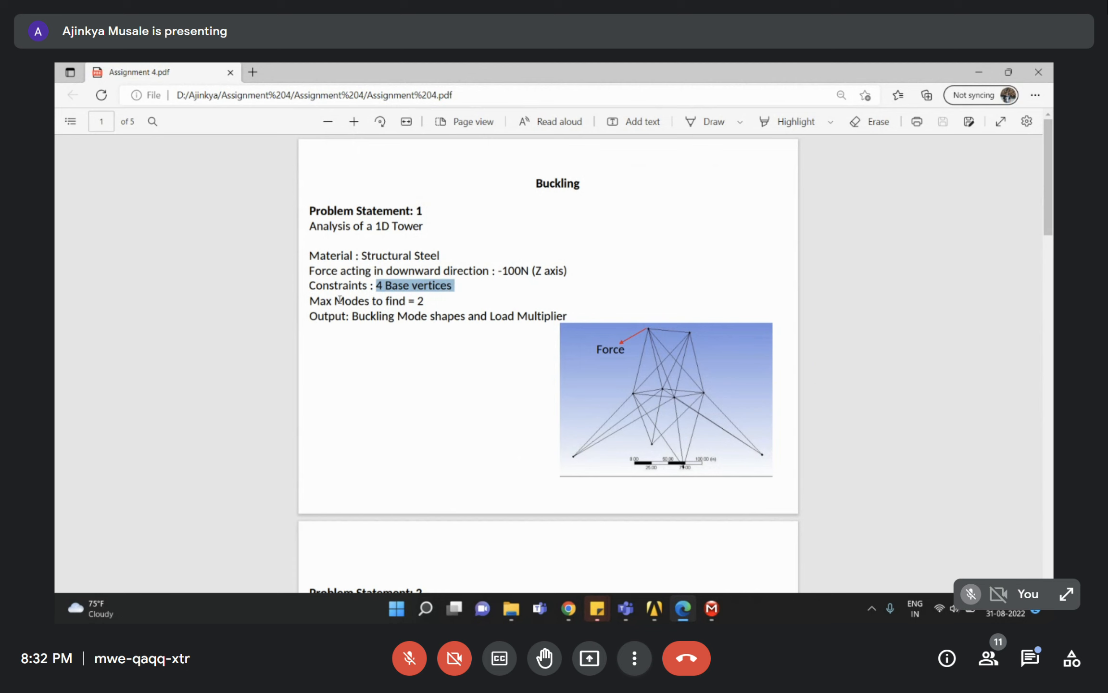
double_click(318, 301)
drag(319, 301, 447, 285)
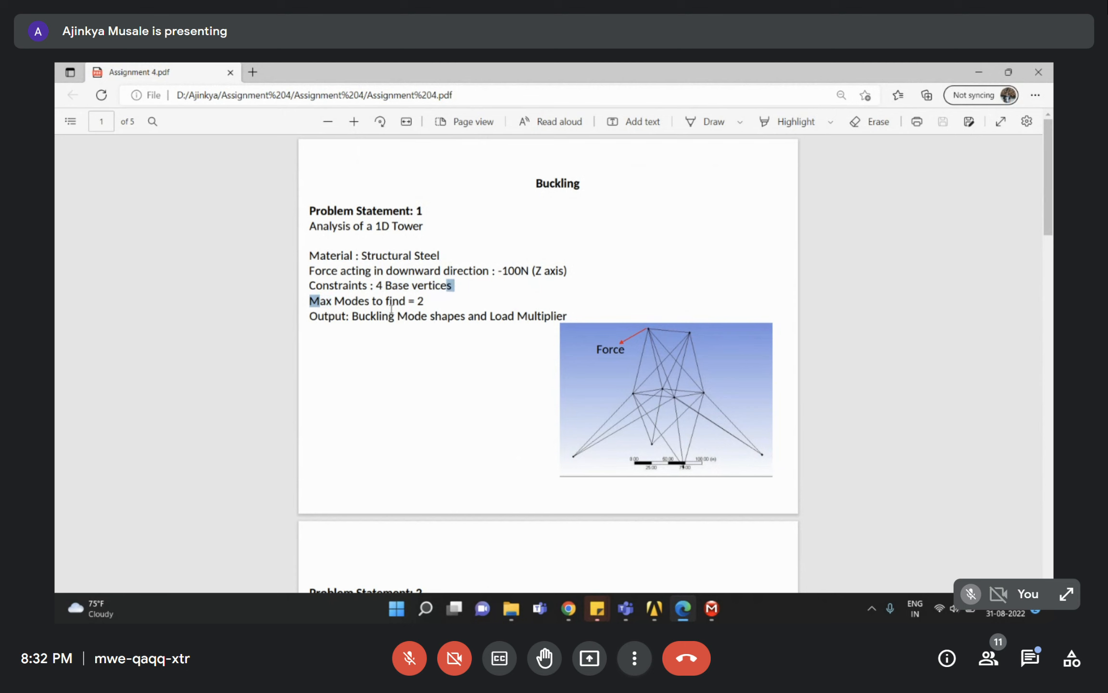
Compare with the Ansys buckling lecture slides, then return to the assignment PDF.
mouse_move(684, 612)
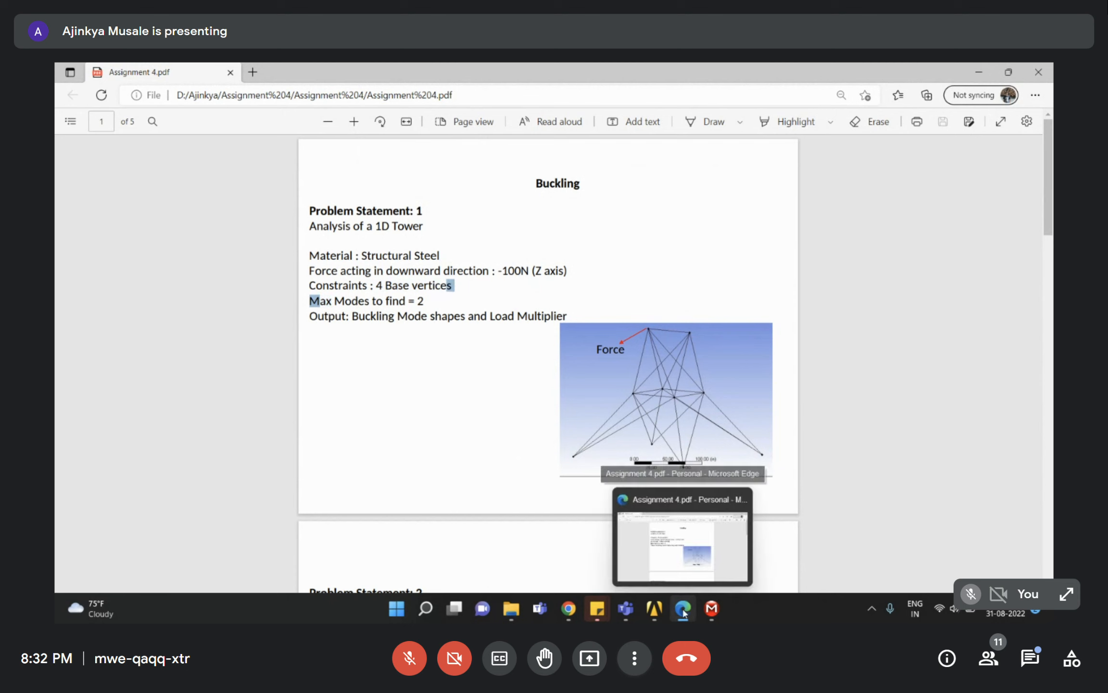
mouse_move(568, 607)
click(511, 544)
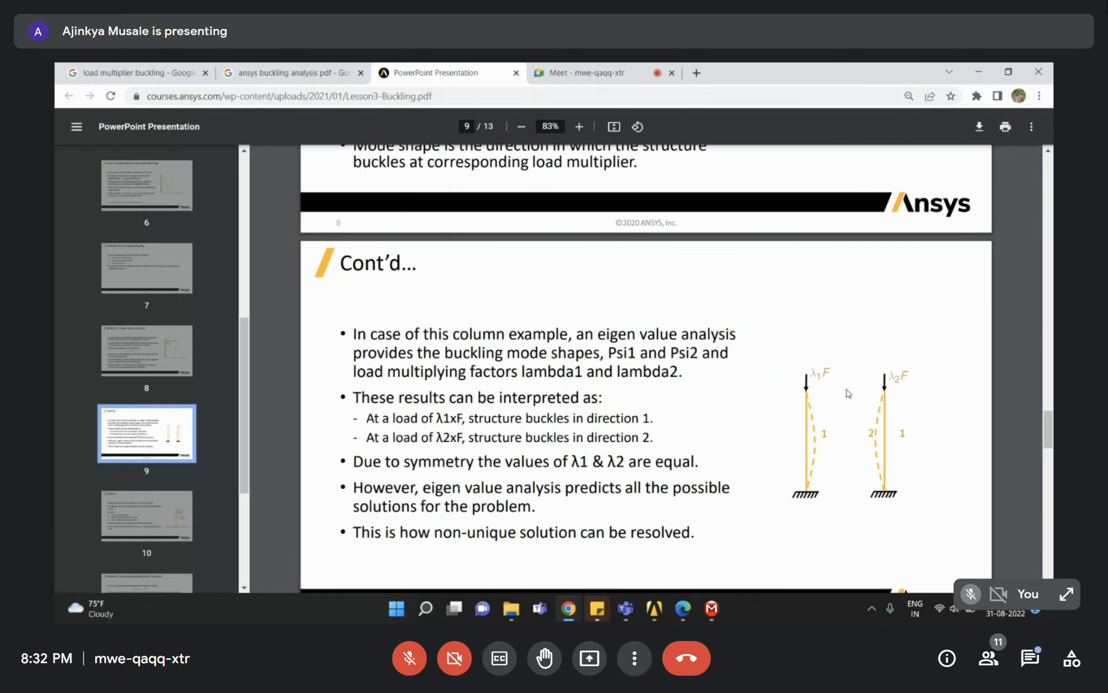
click(1009, 72)
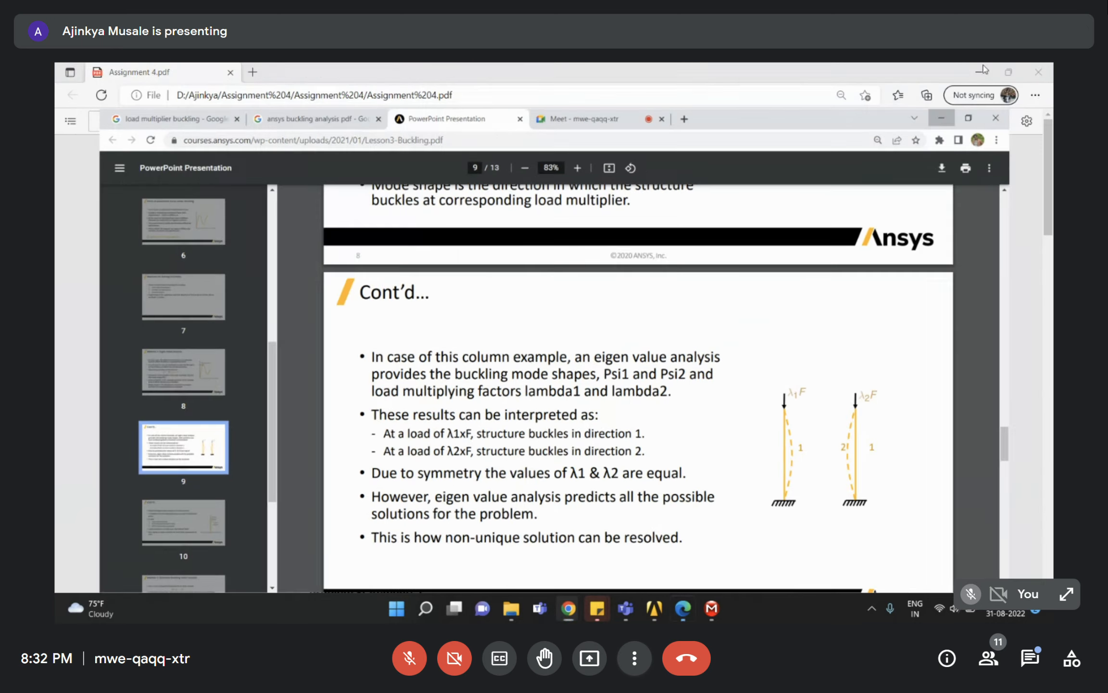
click(983, 69)
Highlight the '= 2' mode count and the Buckling Load Multiplier output line, then go to Workbench.
drag(414, 308, 434, 303)
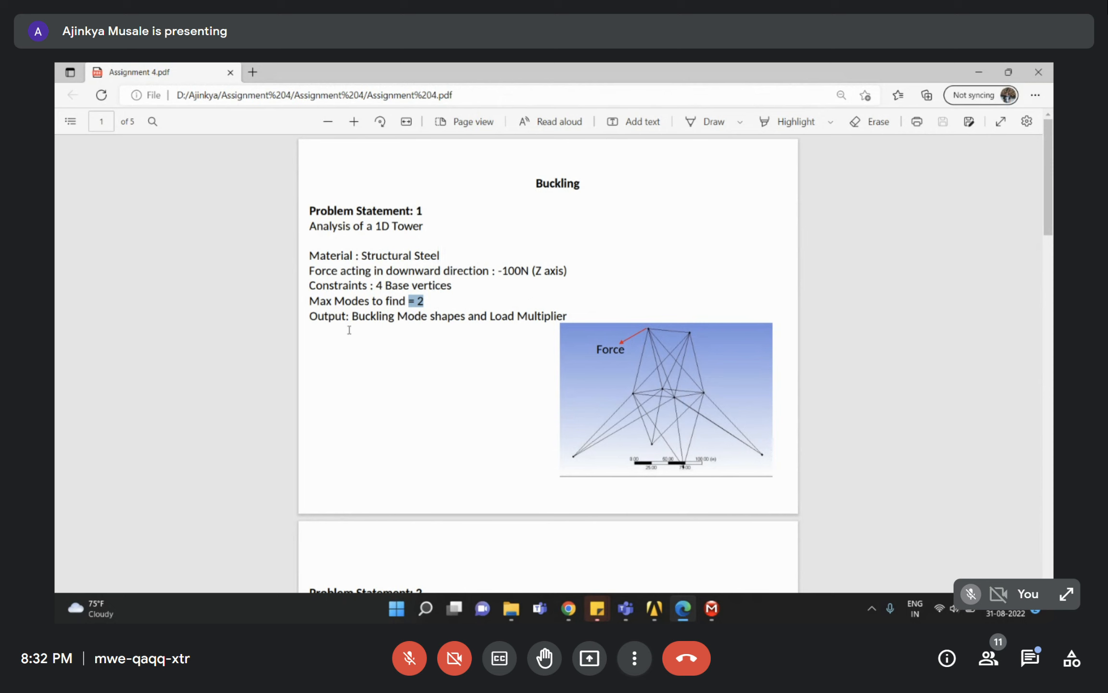
click(326, 313)
drag(358, 316, 414, 319)
drag(491, 318, 564, 318)
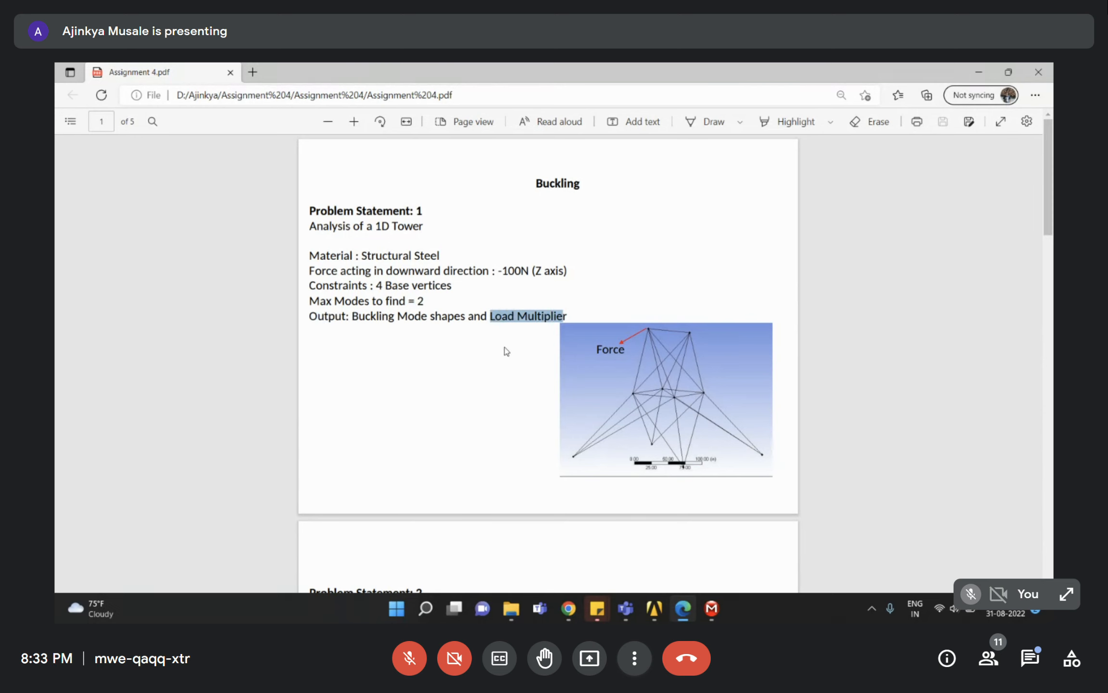
drag(353, 317, 490, 319)
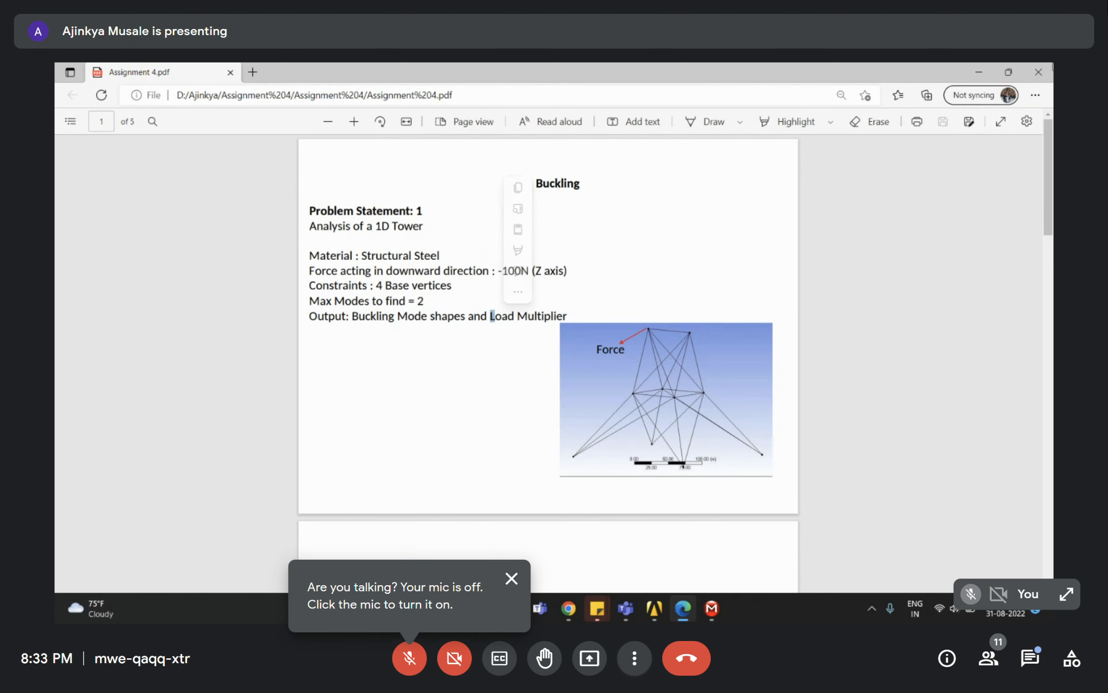
mouse_move(654, 607)
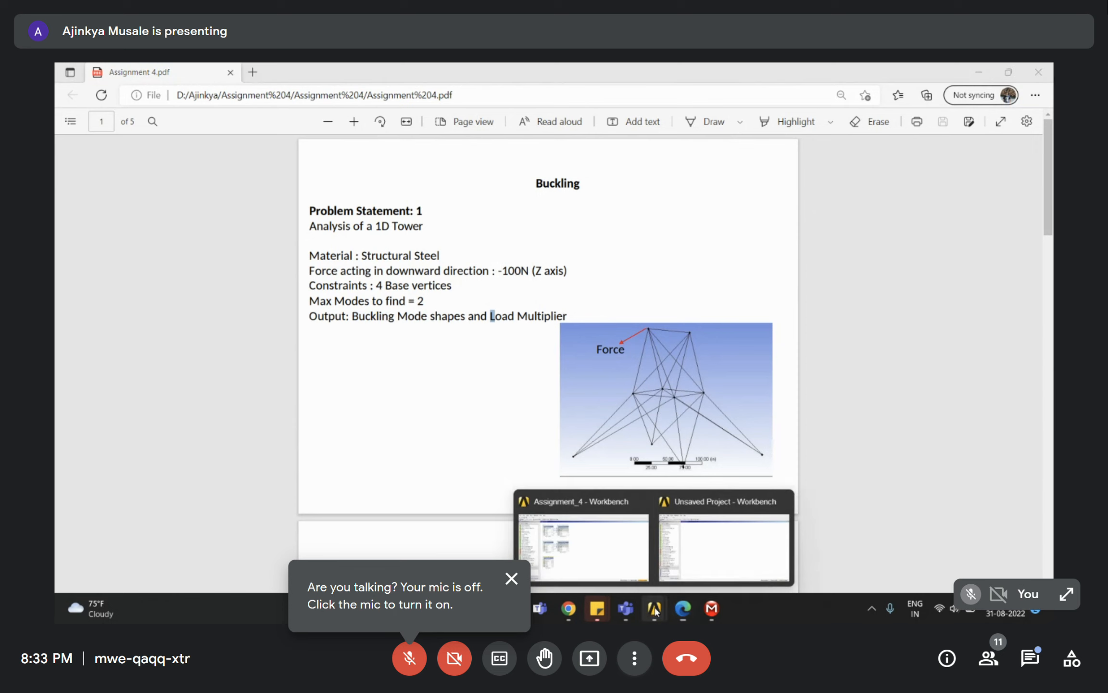
click(724, 539)
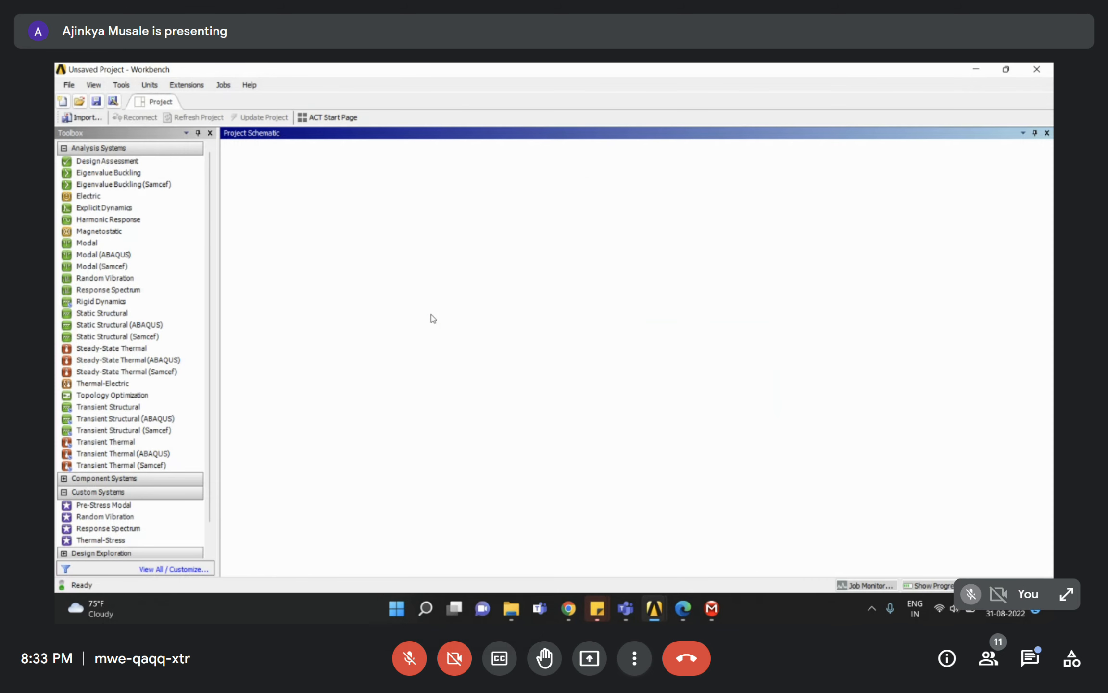
Save the empty project as Session_4 in the D:\Ajinkya\Assignment 4 folder.
click(70, 88)
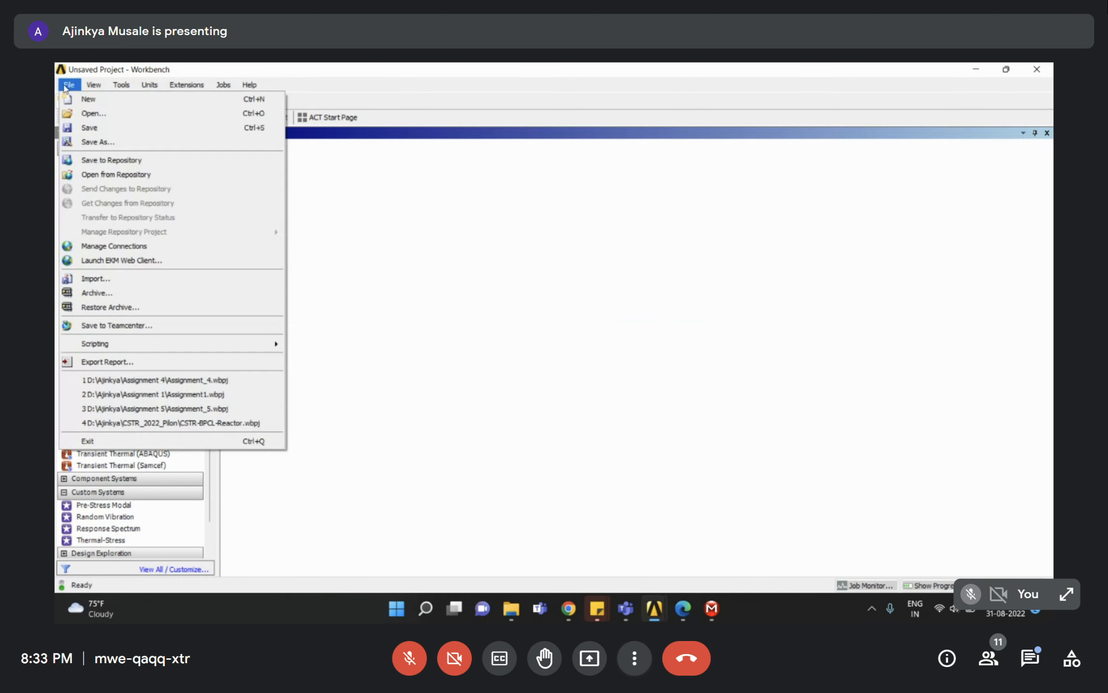
click(72, 127)
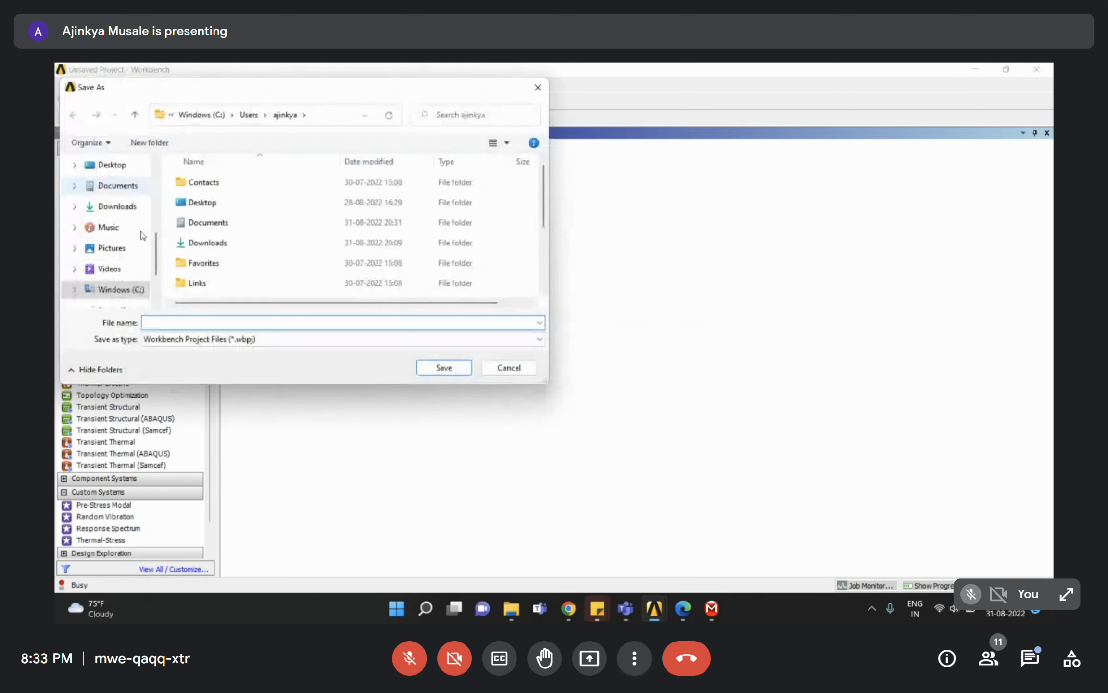
scroll(135, 287, down, 1)
click(113, 247)
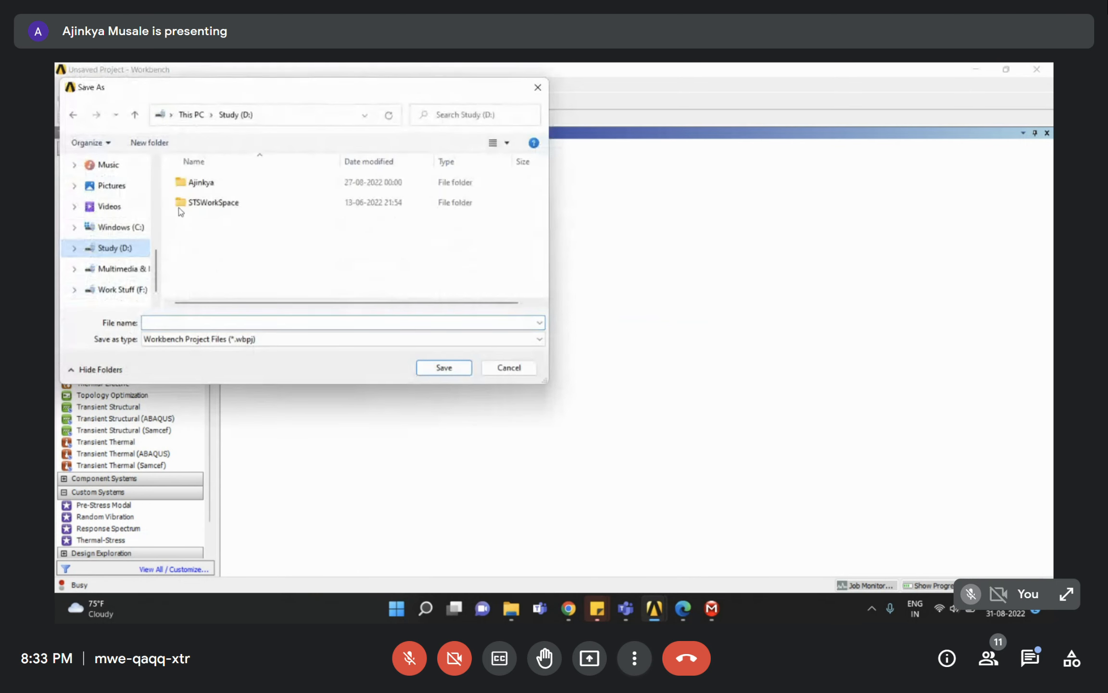
double_click(210, 193)
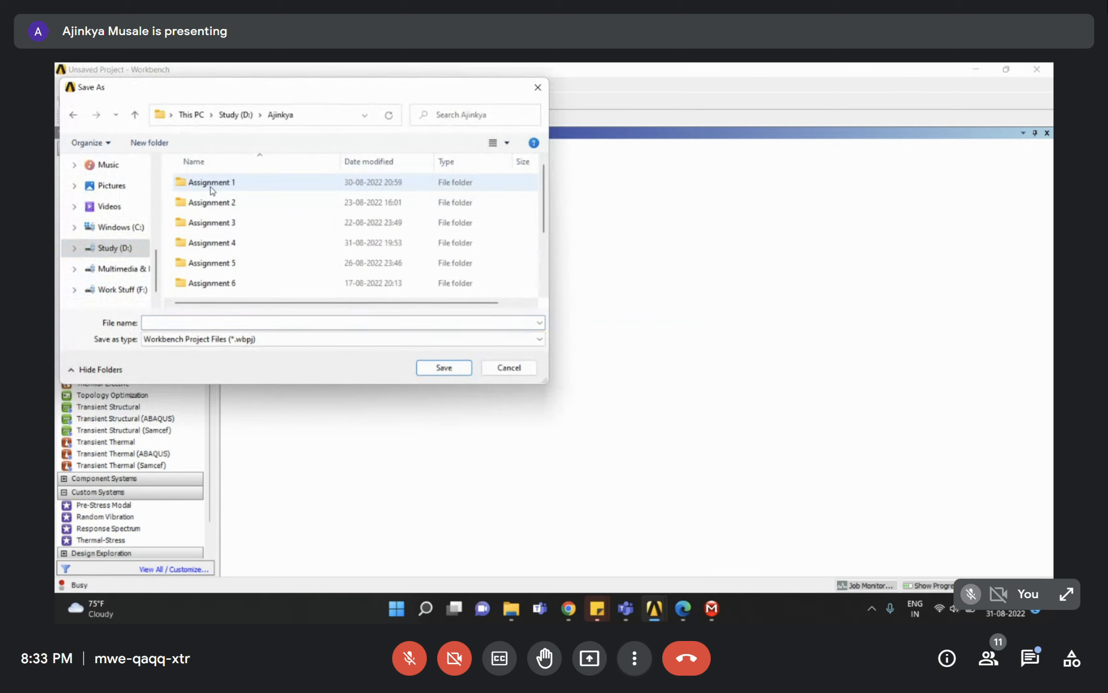
double_click(215, 242)
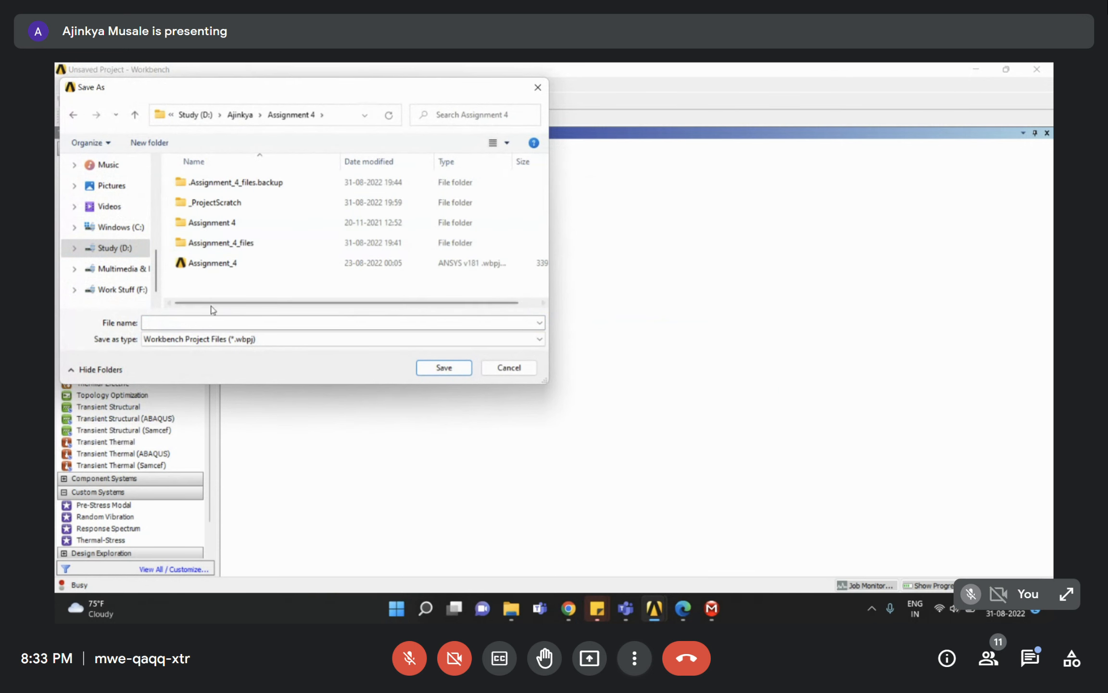
click(199, 319)
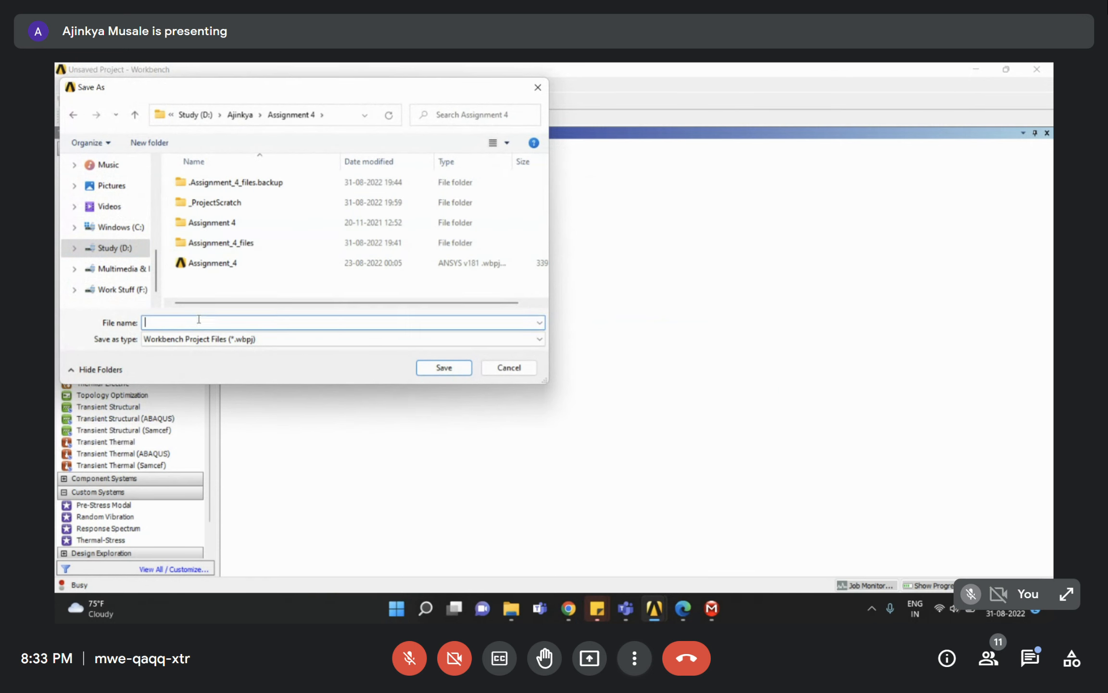
text(Session_4)
key(Return)
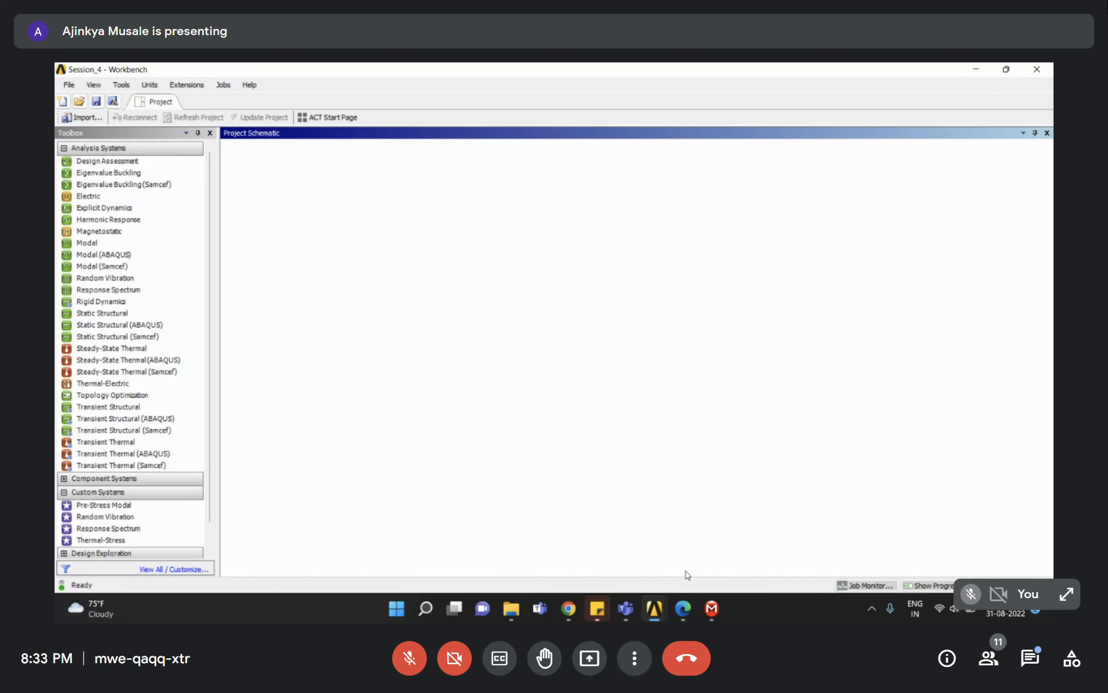
click(683, 615)
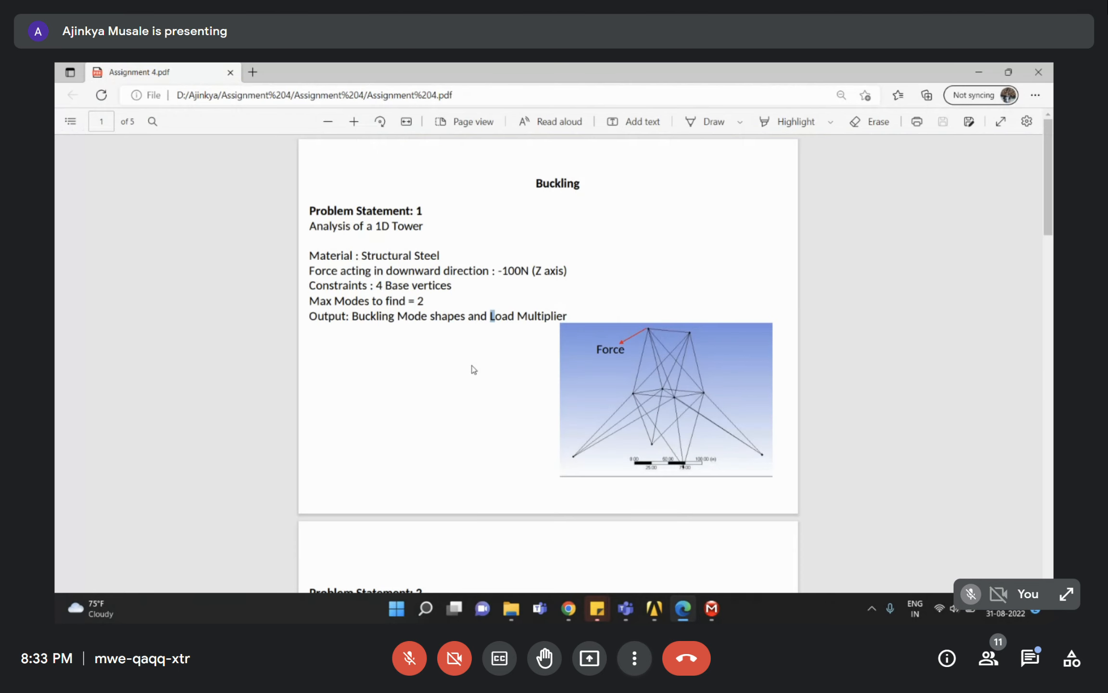
drag(465, 270, 578, 269)
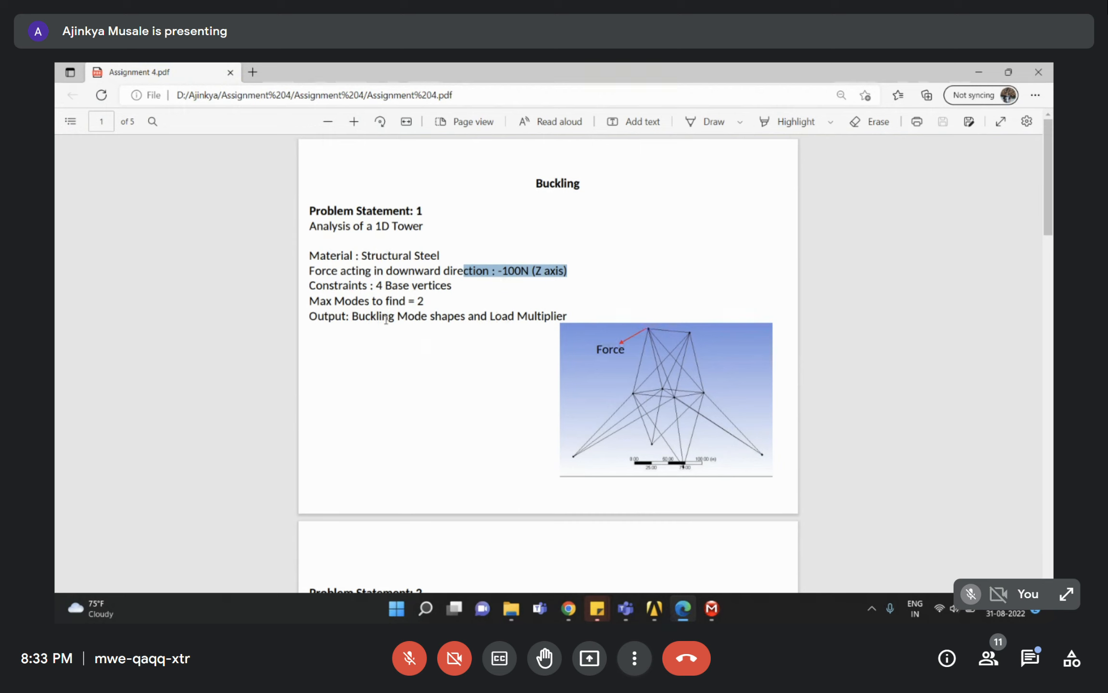
drag(320, 301, 570, 319)
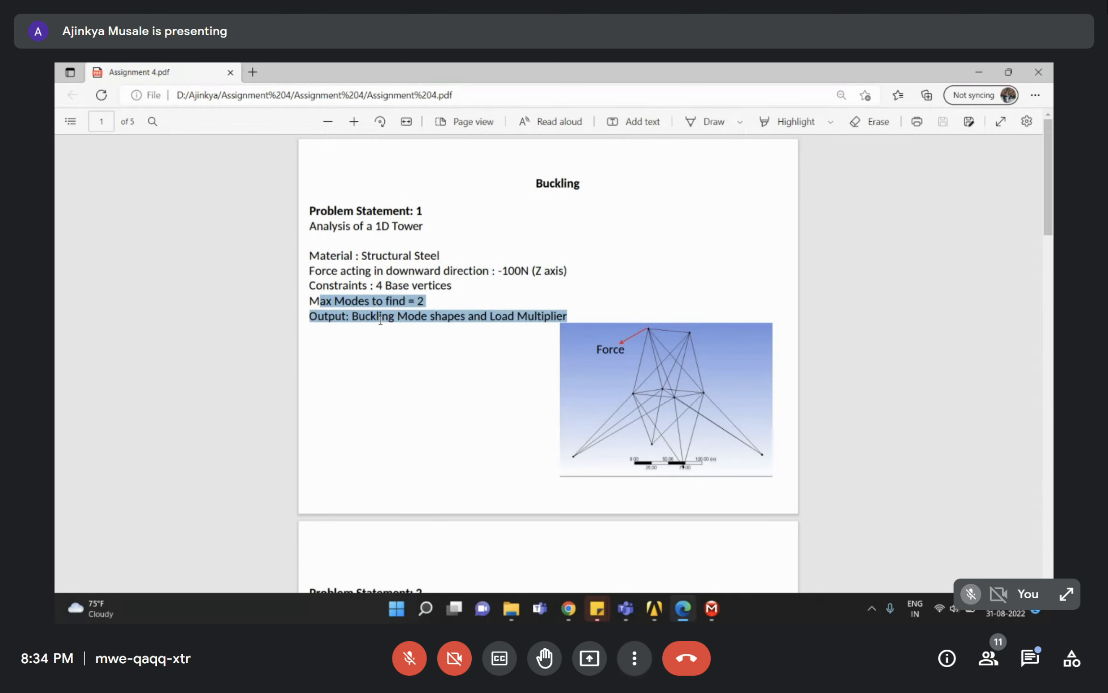
click(746, 300)
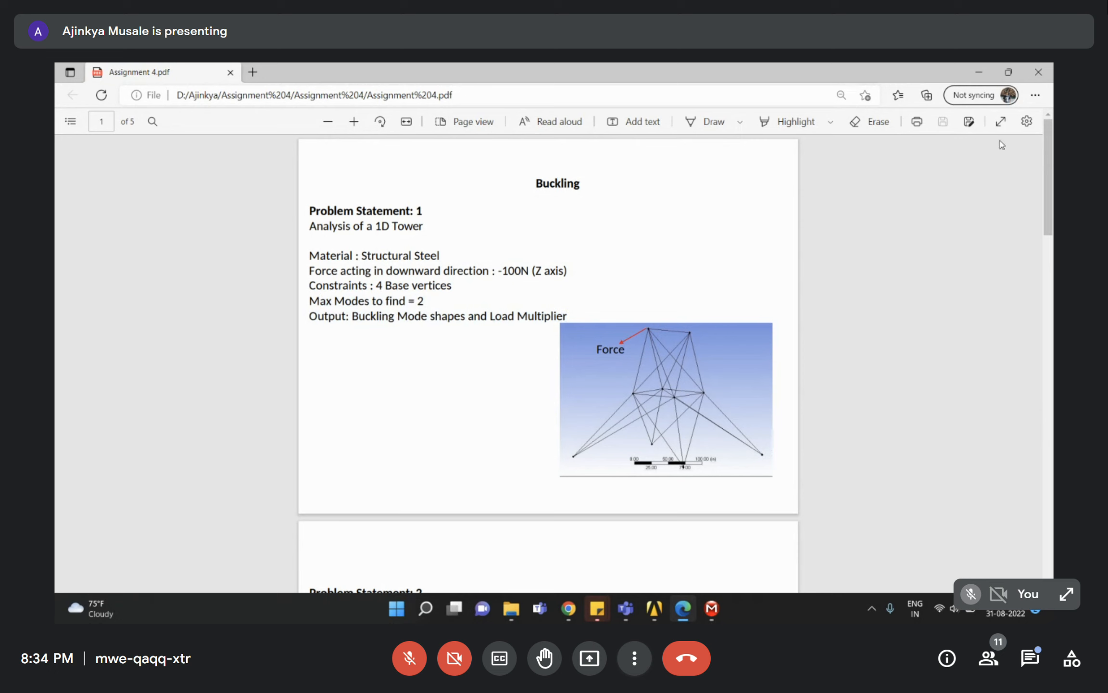
click(981, 70)
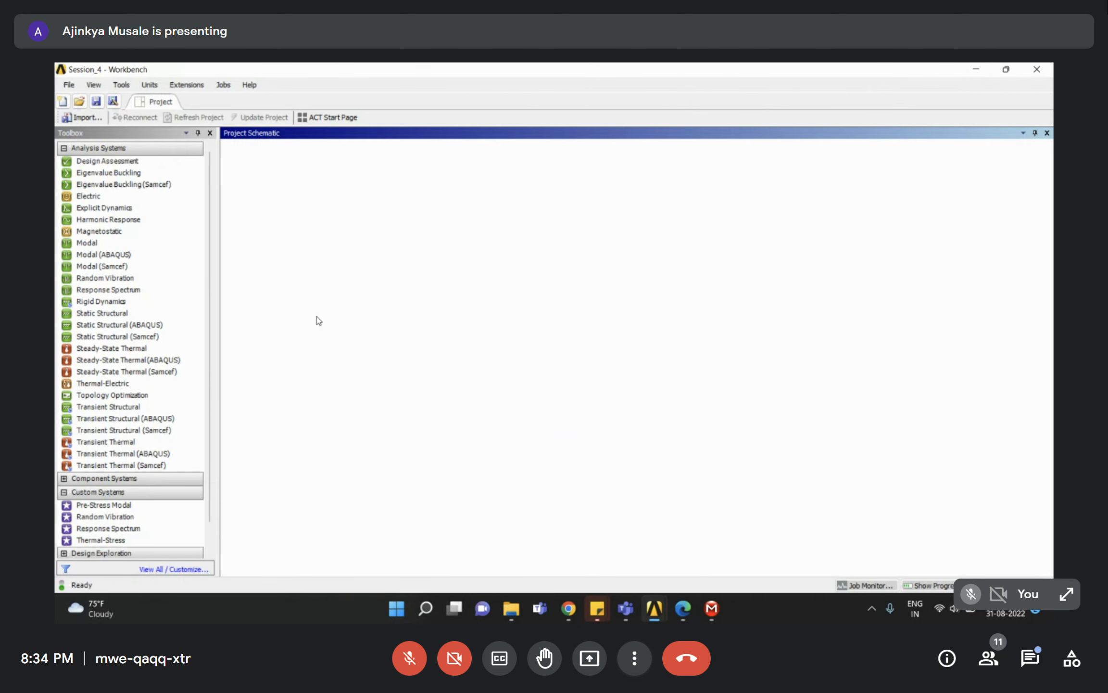
Add a Static Structural analysis system, checking the assignment PDF for the material.
double_click(105, 314)
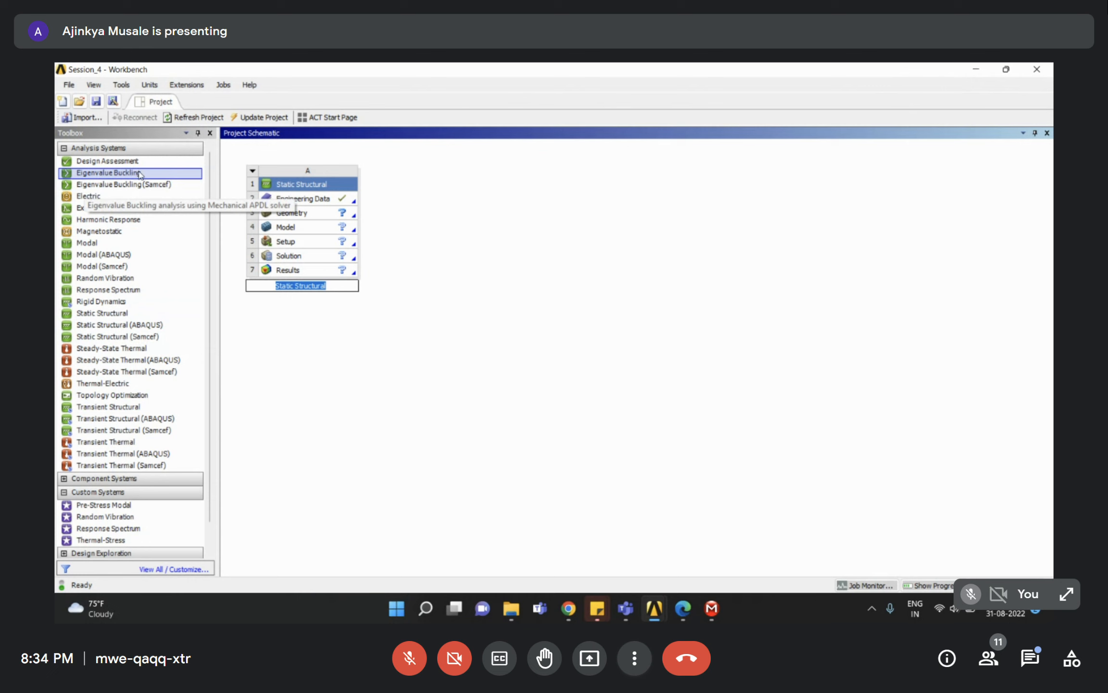
click(500, 373)
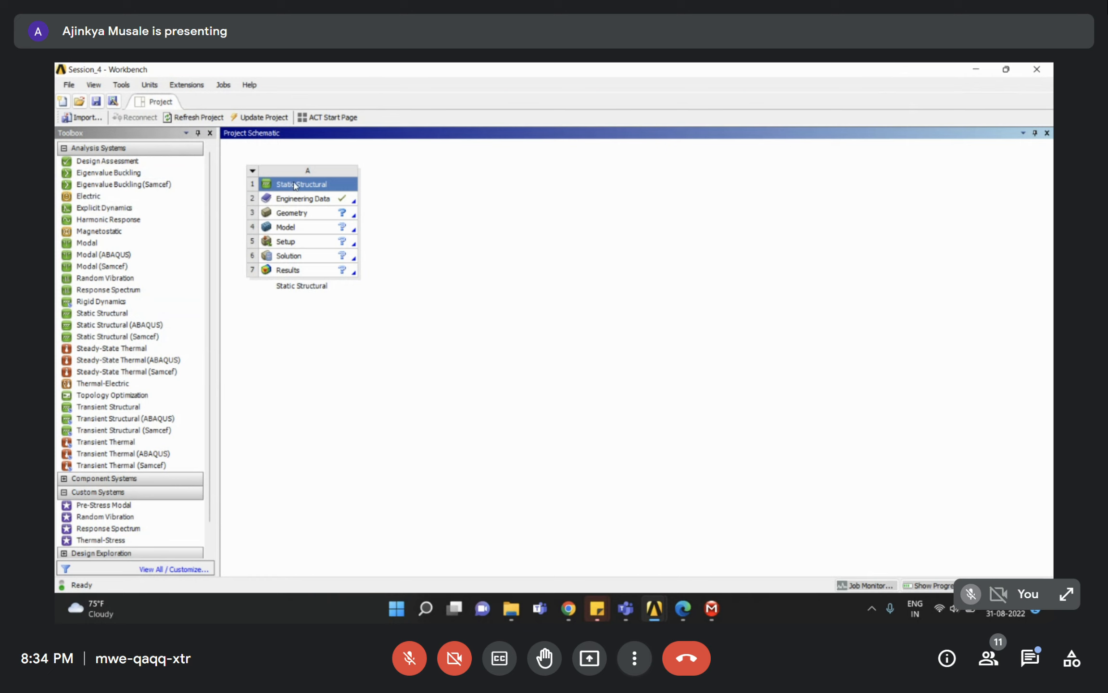
click(296, 212)
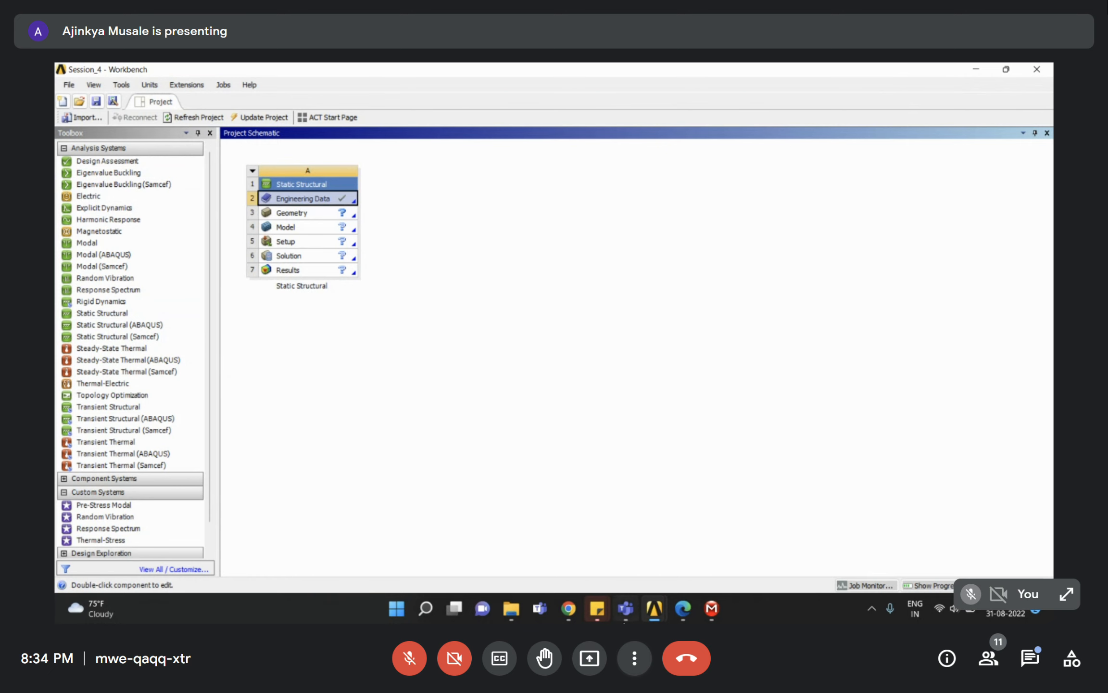
click(683, 608)
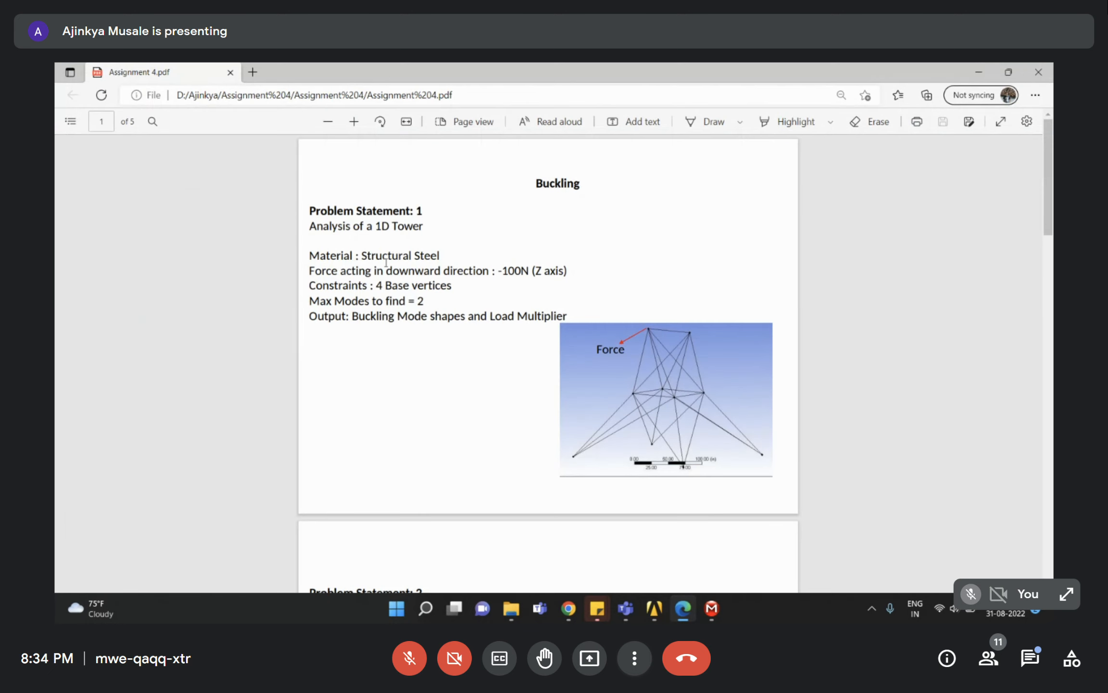
click(979, 72)
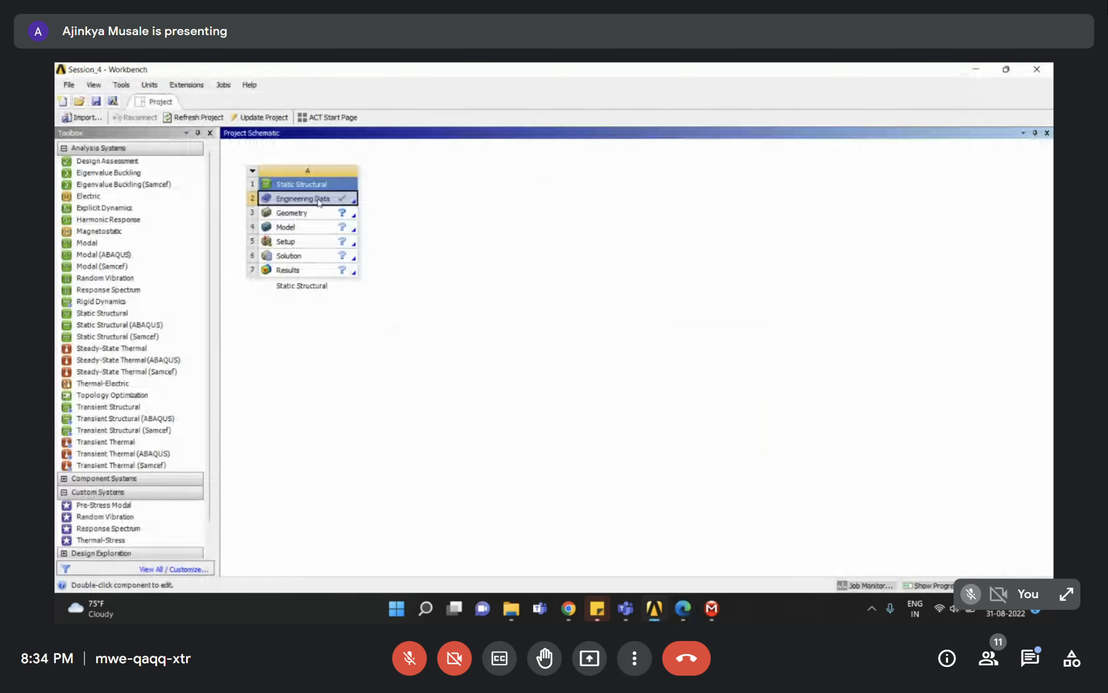
Start a new DesignModeler geometry from the system's Geometry cell.
click(301, 215)
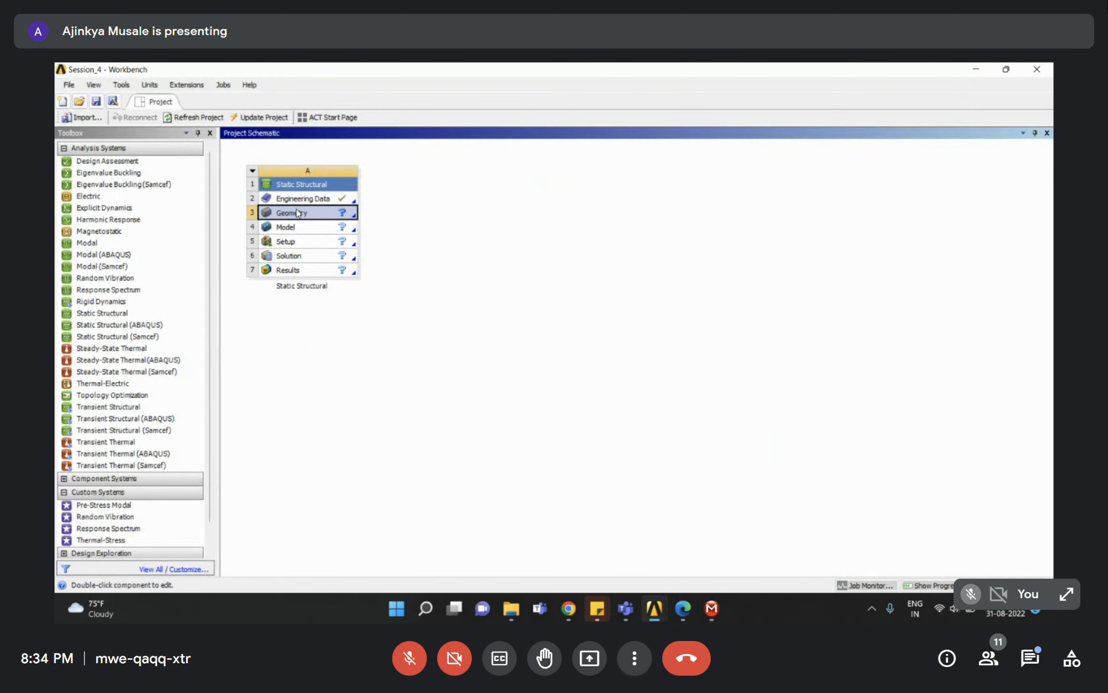
right_click(298, 213)
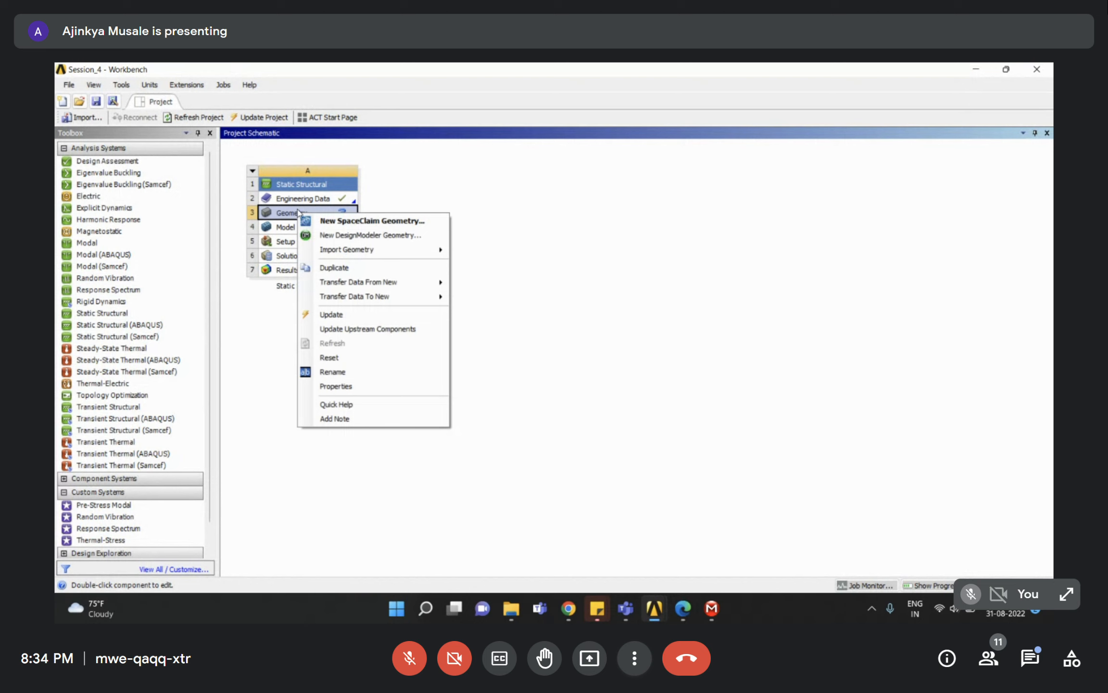
click(358, 237)
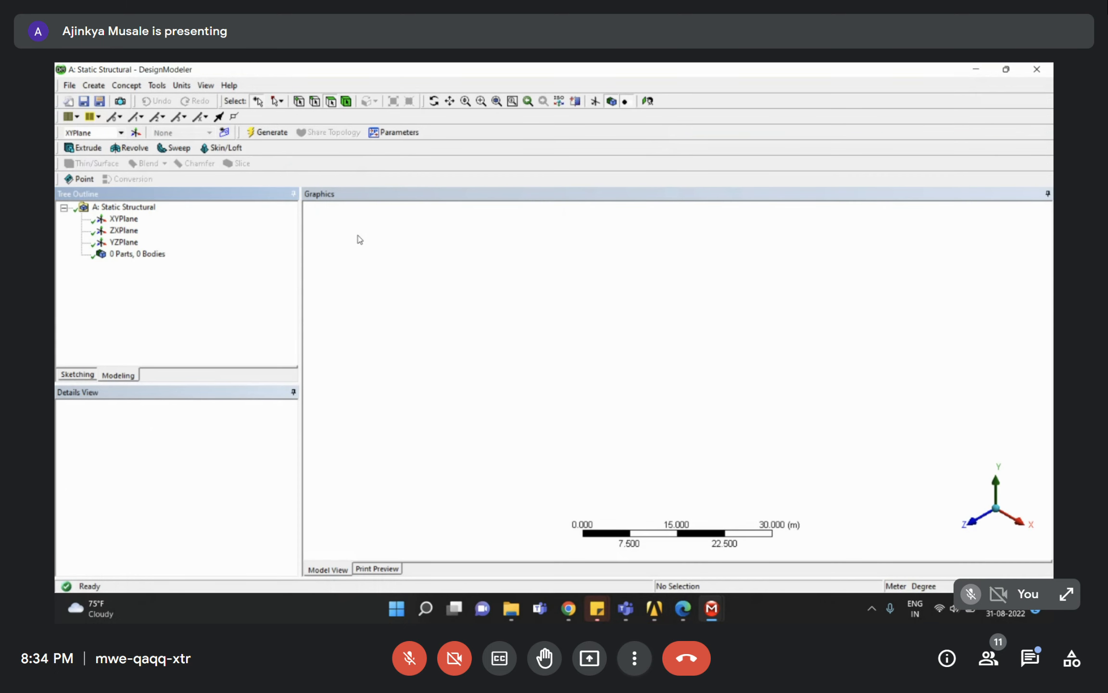
Glance at the lecture slides and meeting tab, then return to DesignModeler.
click(568, 608)
click(511, 544)
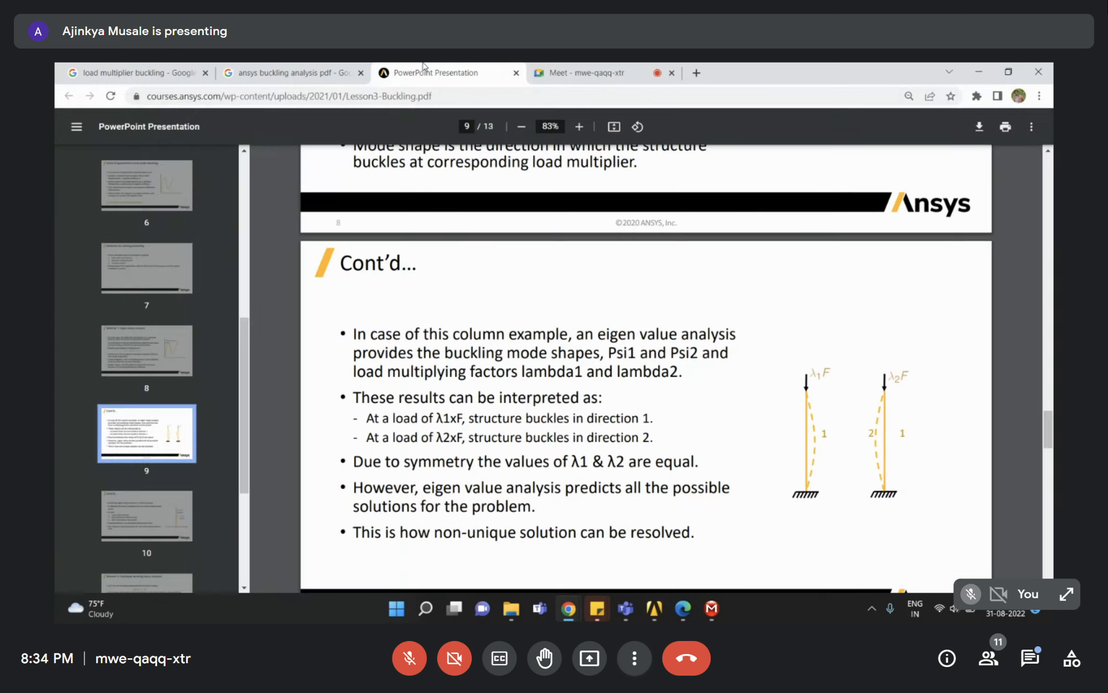
click(578, 73)
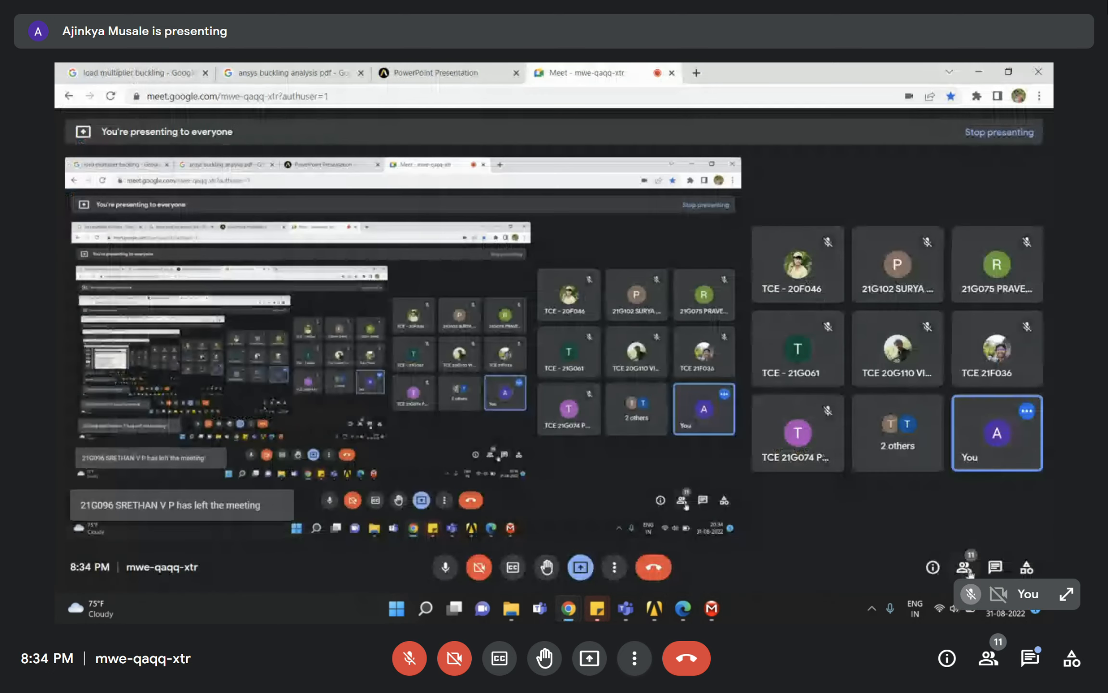
click(979, 73)
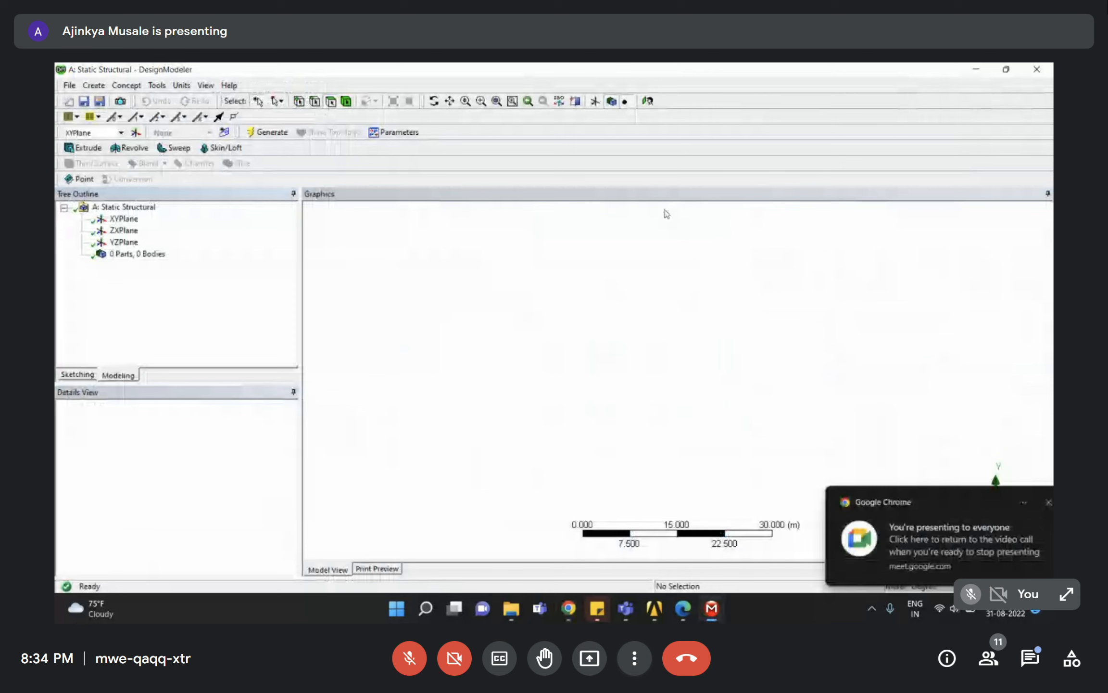
click(1029, 503)
Set DesignModeler's length units to Millimeter.
click(202, 311)
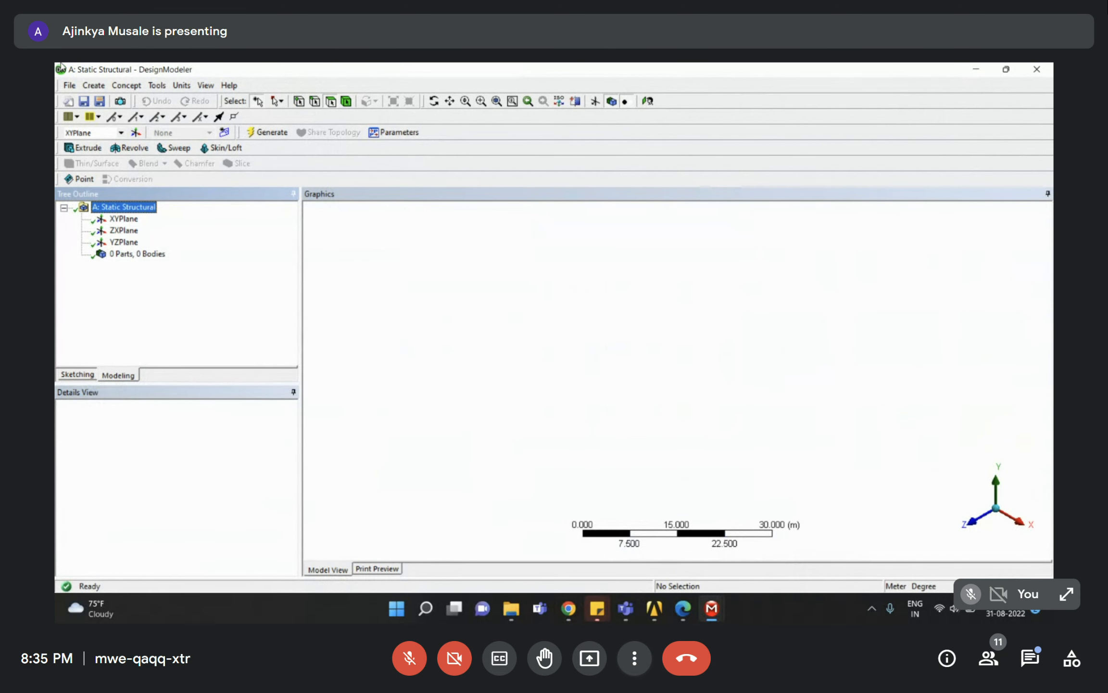
click(184, 90)
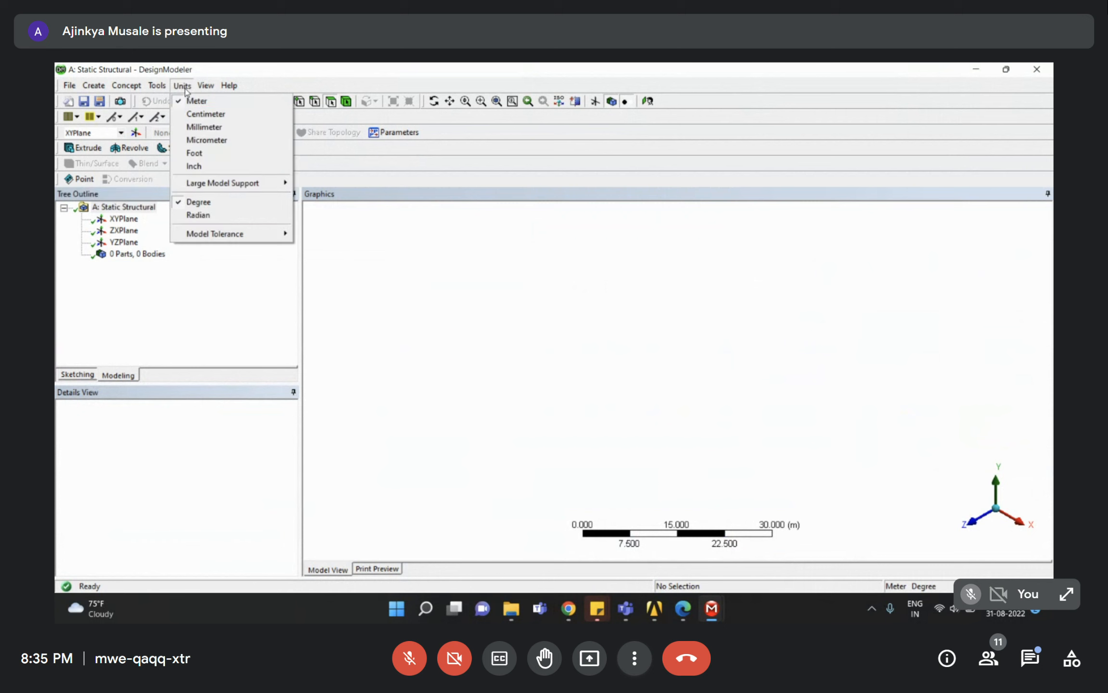
click(204, 126)
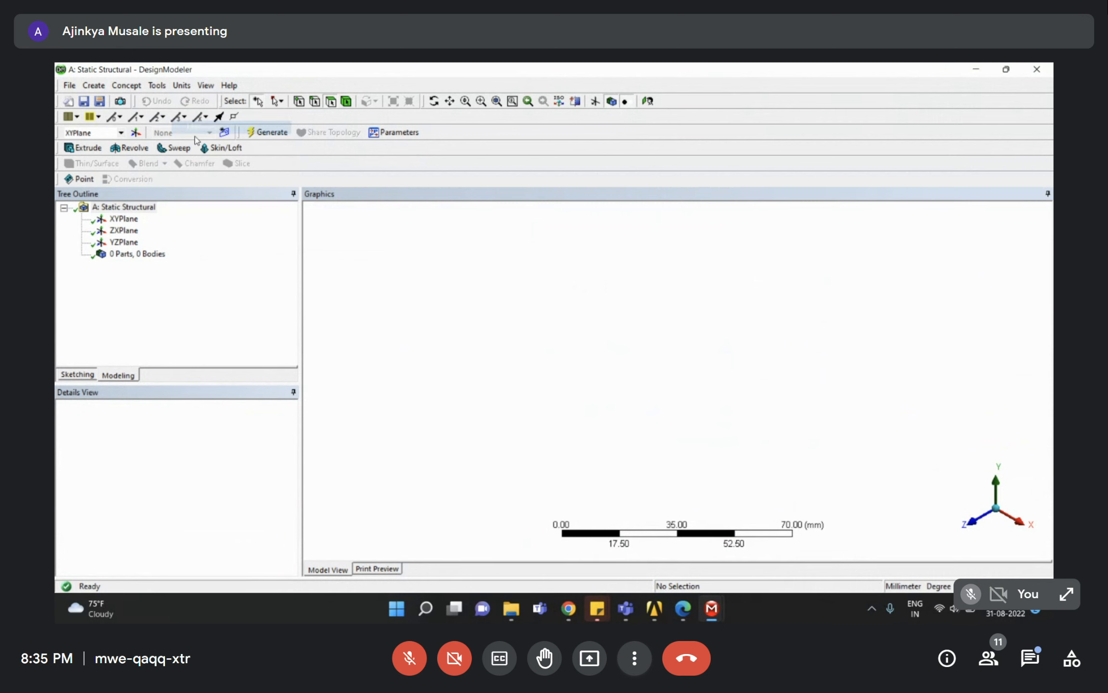
click(206, 247)
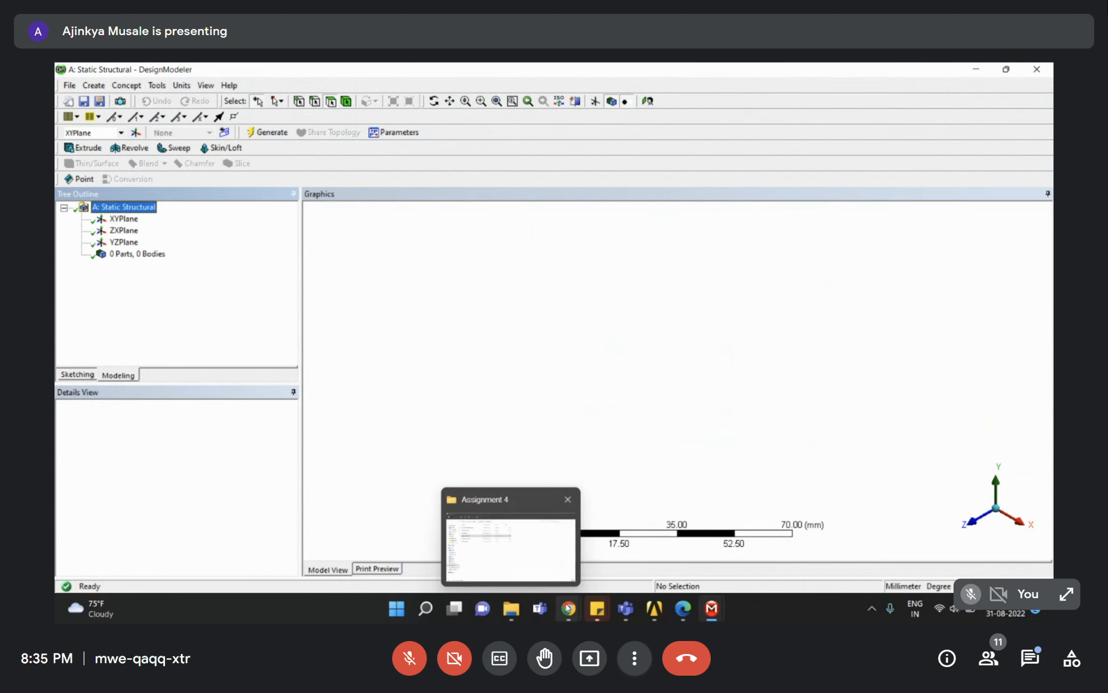
Review the assignment PDF again and select the XY plane.
click(683, 607)
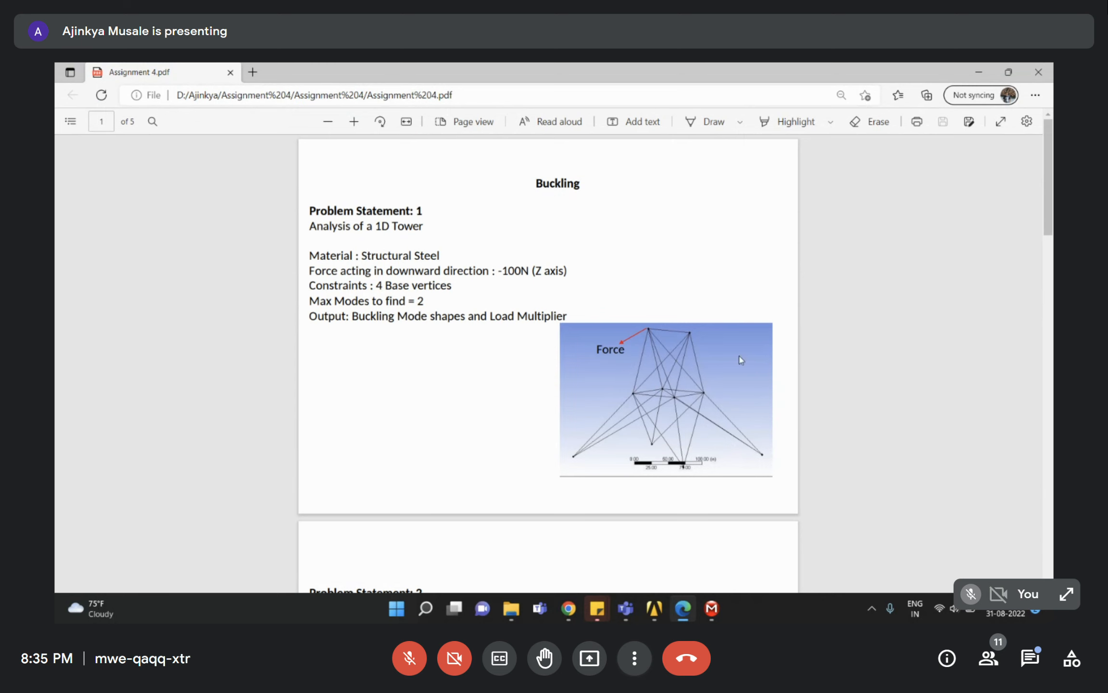
click(974, 71)
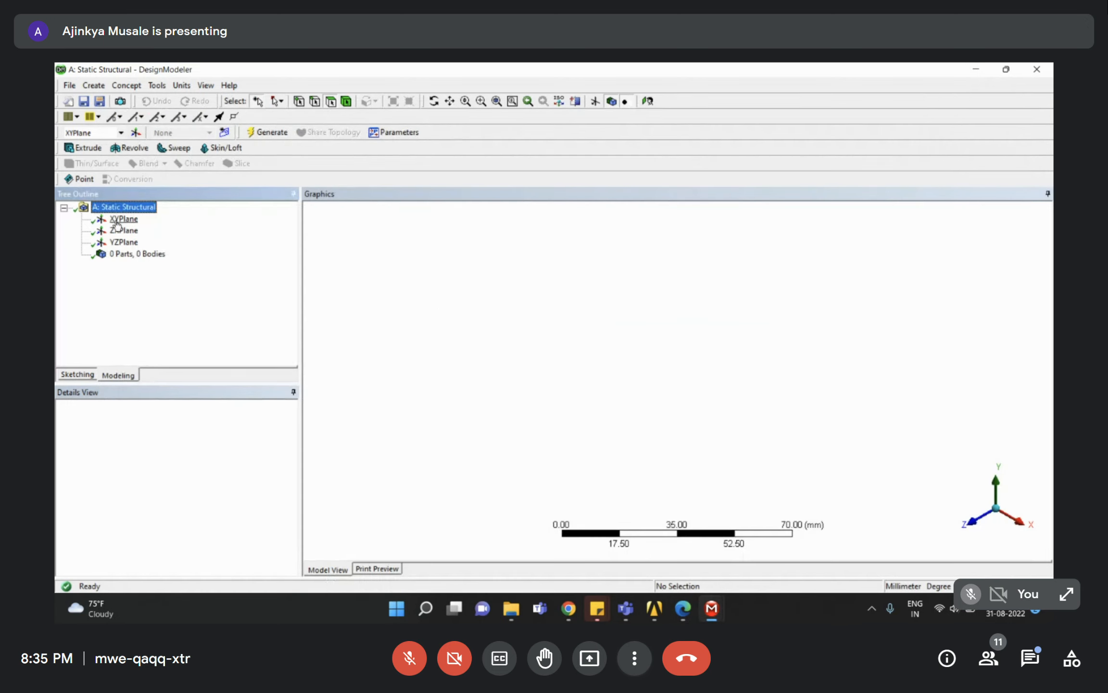
click(118, 220)
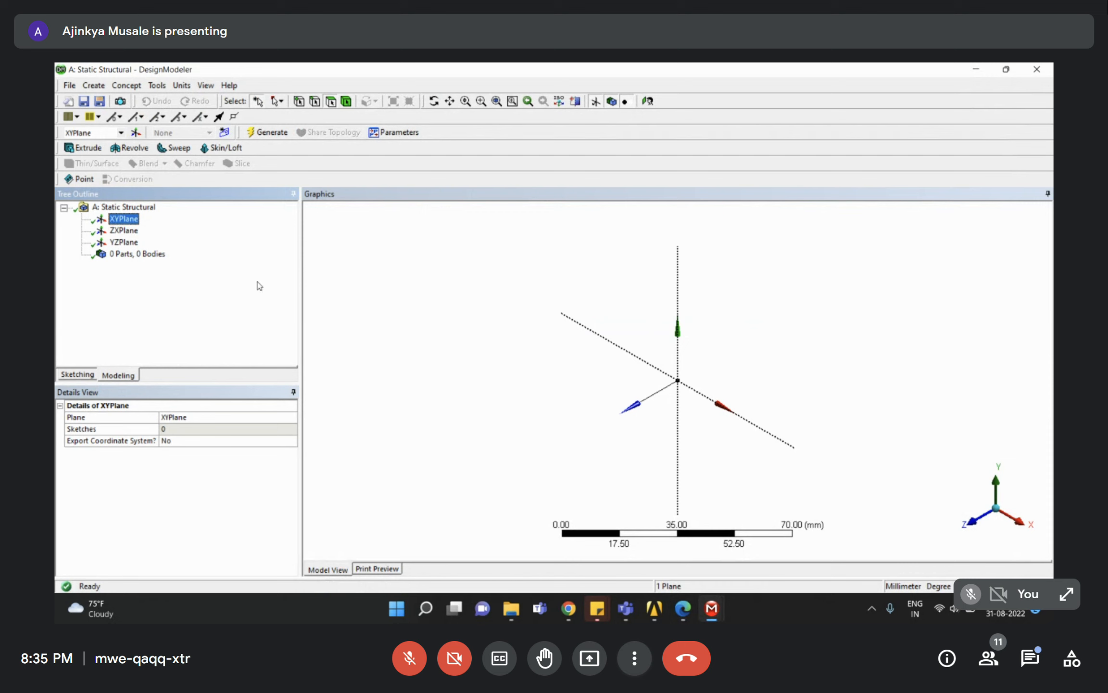
click(69, 89)
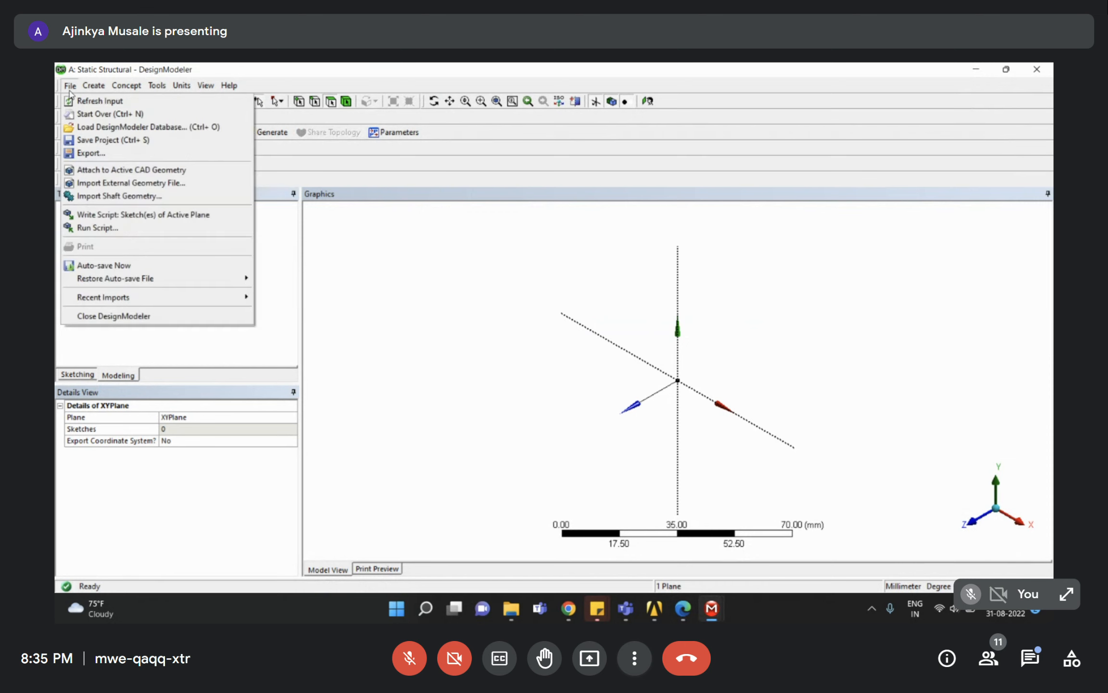
Import the external geometry file 1D Tower Structurs.iges.
click(109, 187)
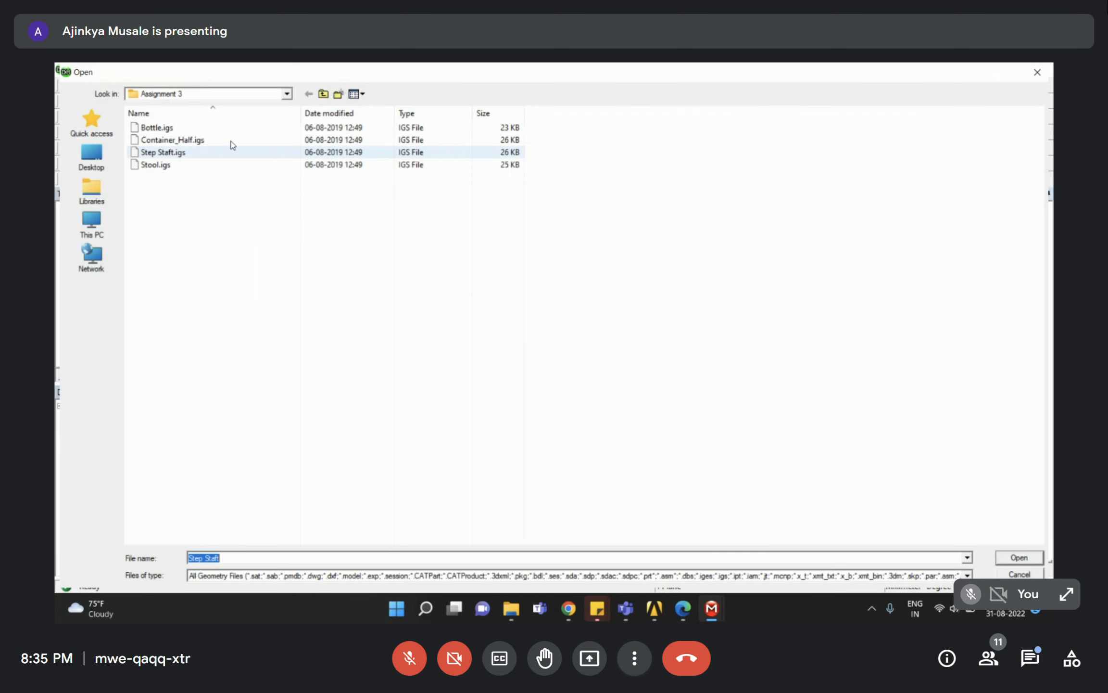
click(323, 94)
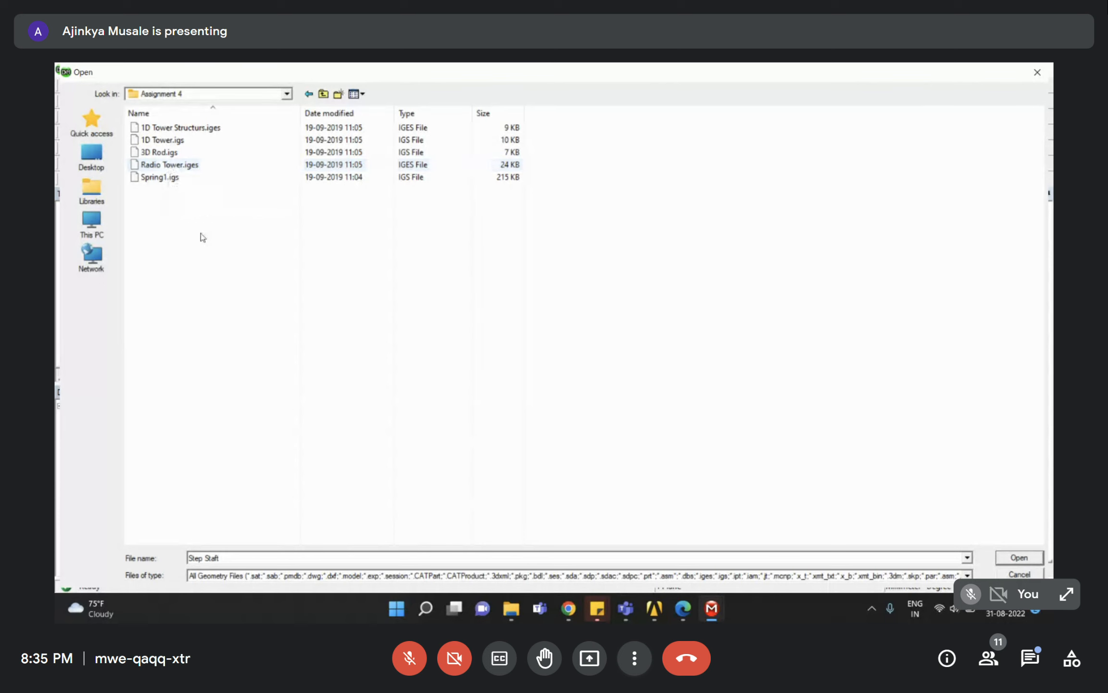
click(683, 608)
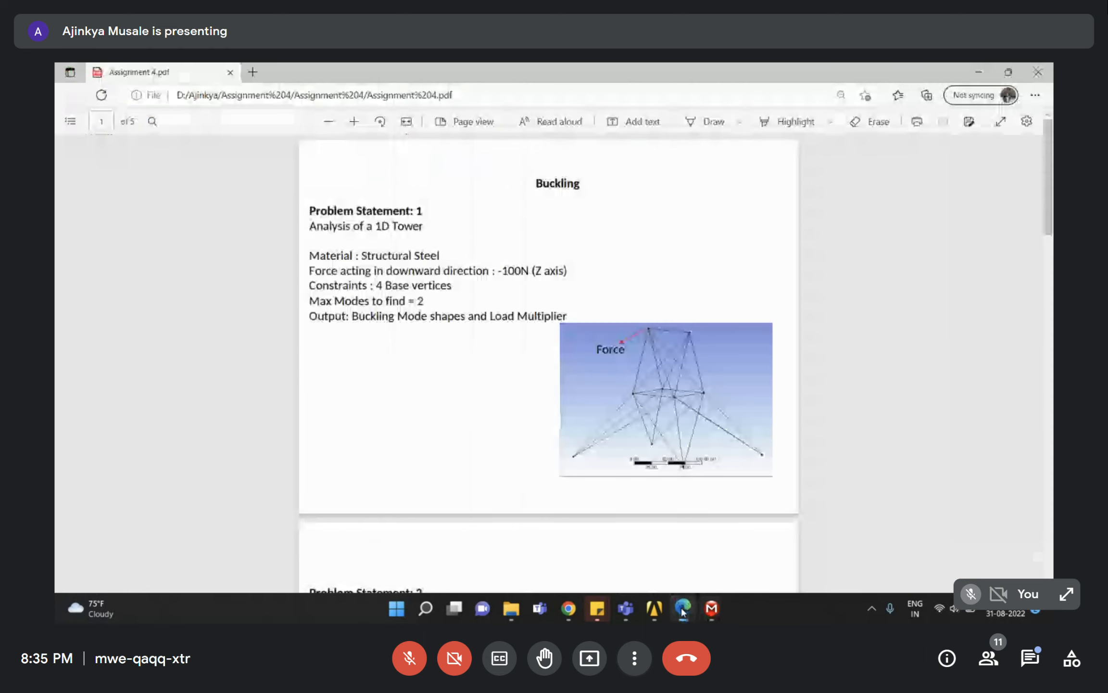
click(683, 609)
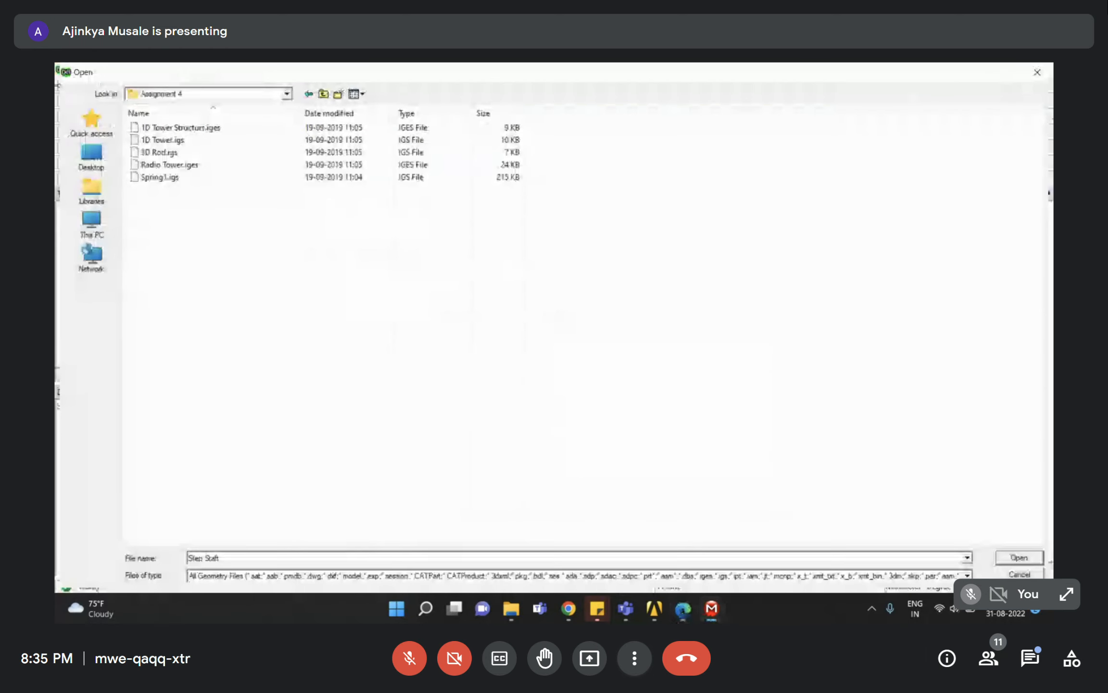
click(181, 128)
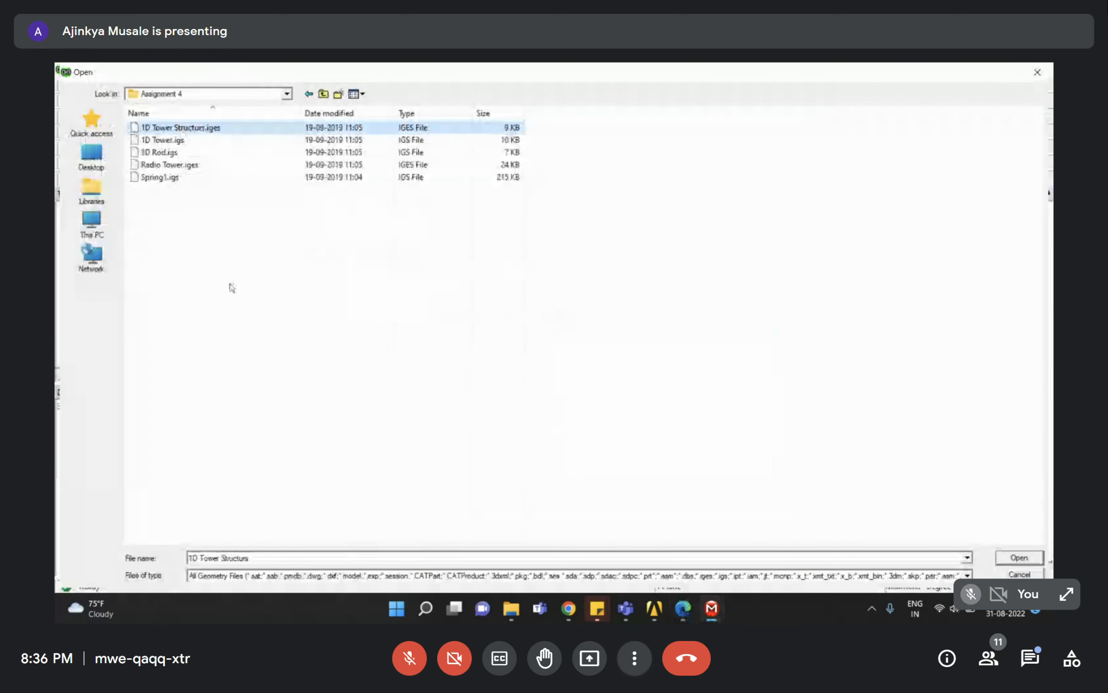
click(1018, 554)
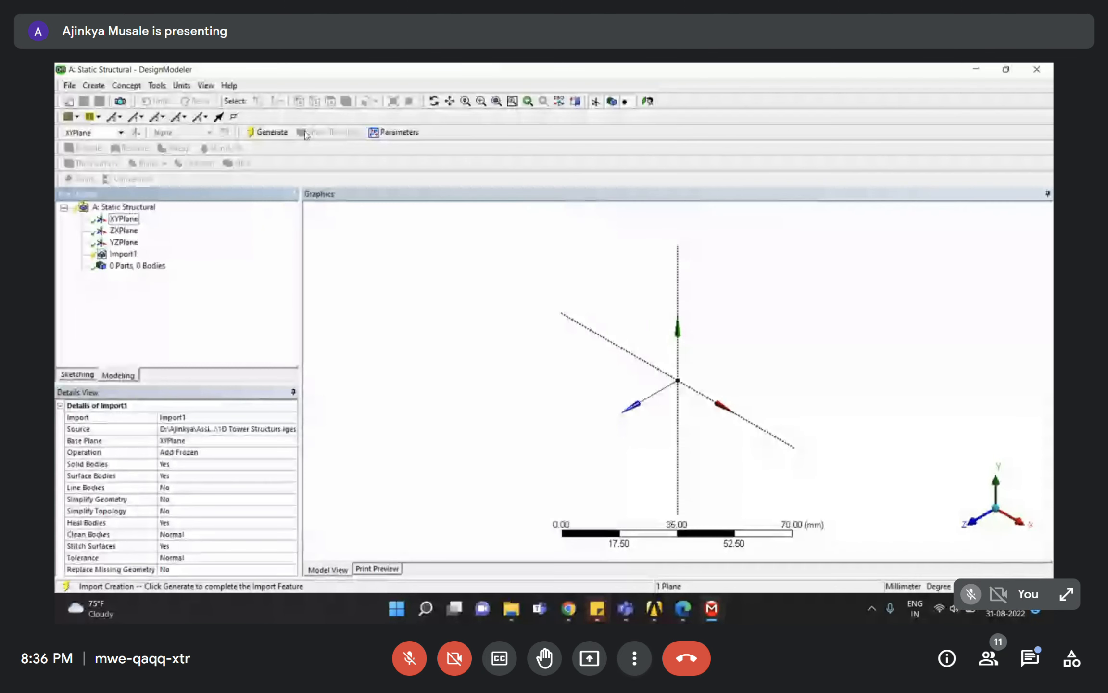
Set Import1's Line Bodies option to Yes and generate the import.
click(124, 255)
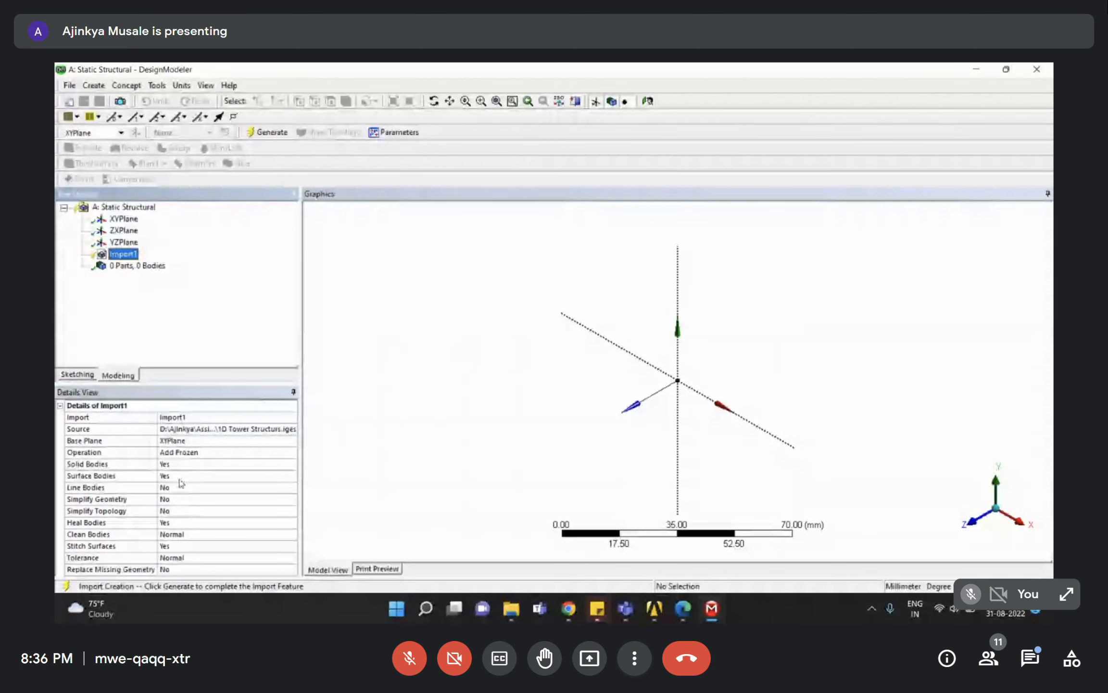
click(136, 489)
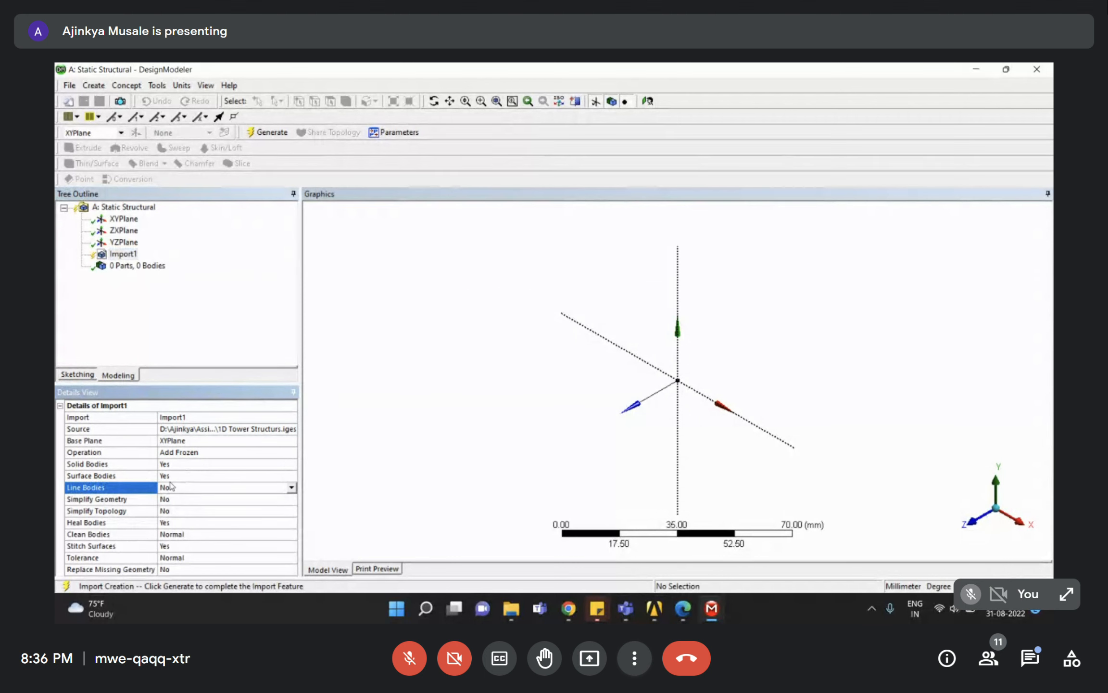
click(292, 488)
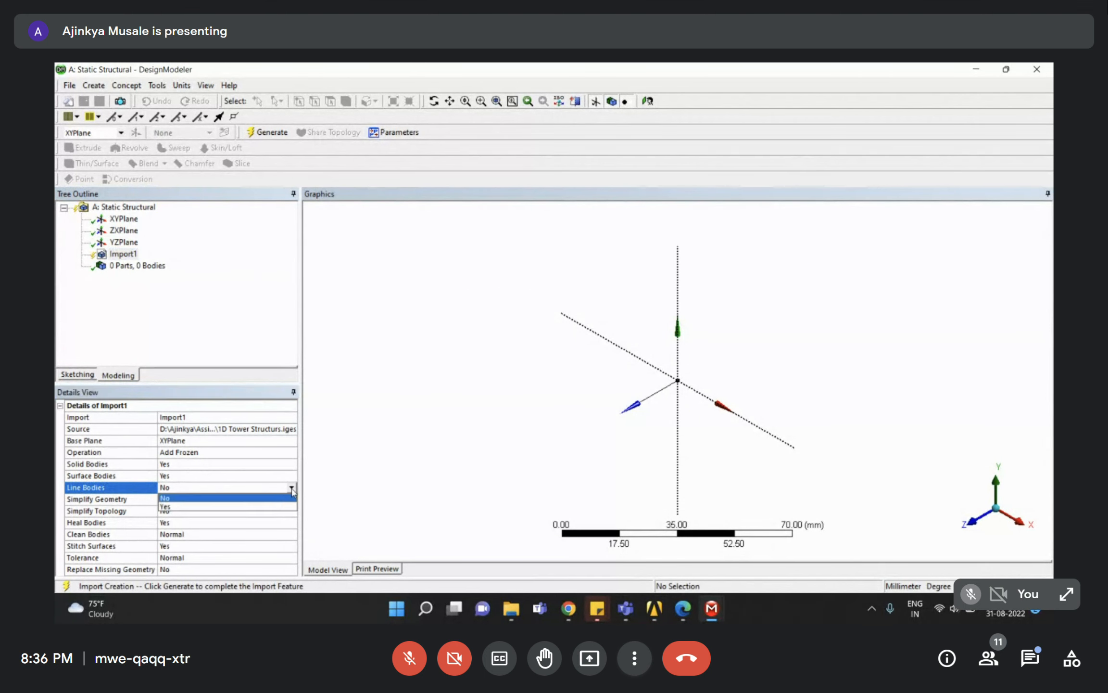
click(168, 507)
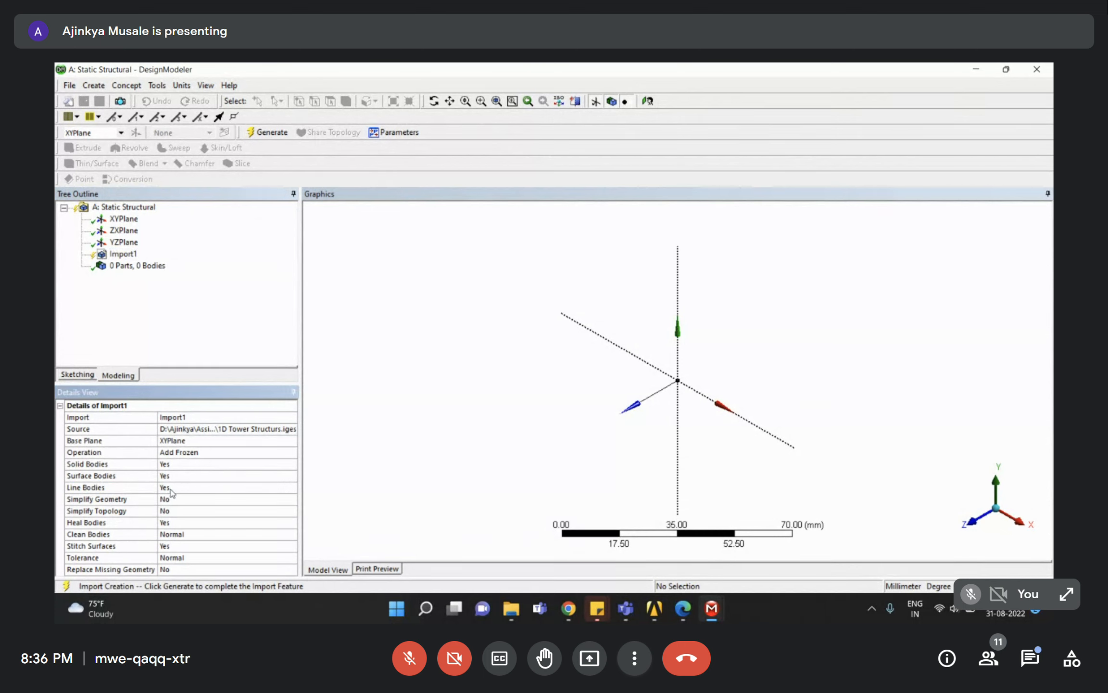
double_click(170, 485)
right_click(122, 254)
click(162, 276)
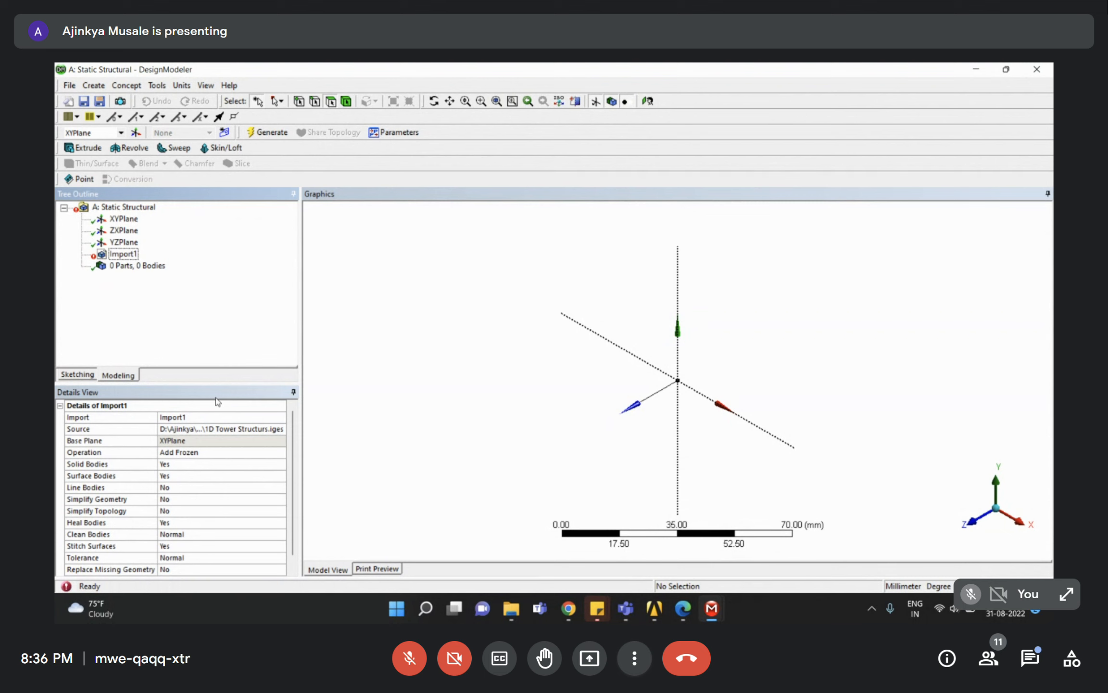
Set Solid and Surface Bodies to No, keep Line Bodies Yes, and regenerate into 24 parts.
right_click(121, 255)
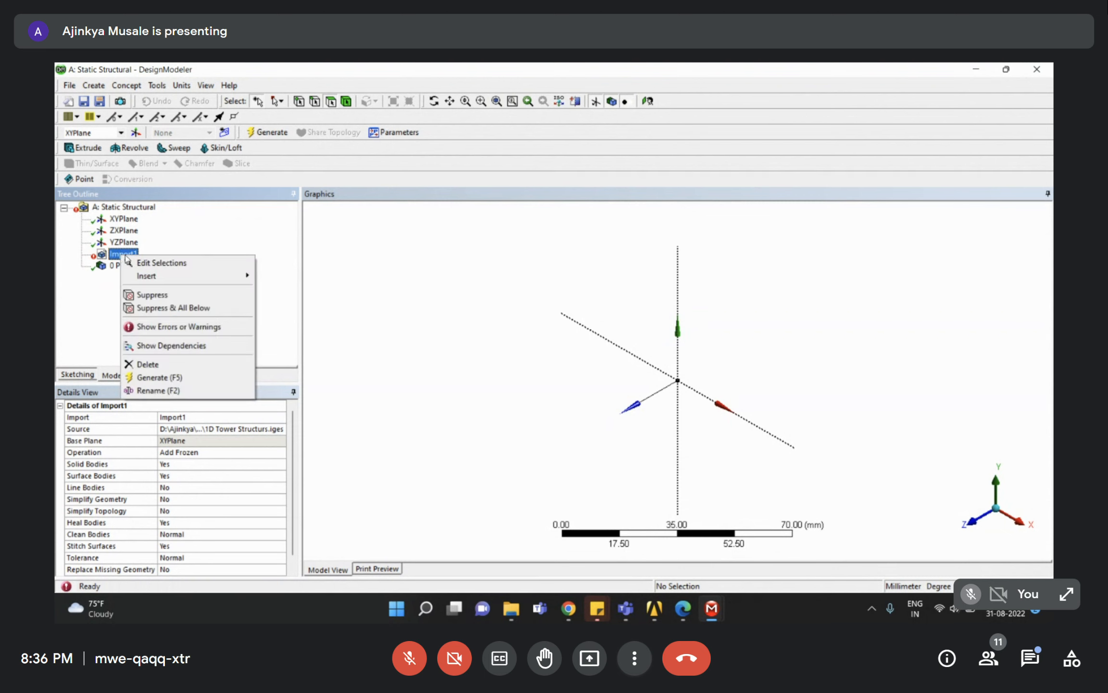
click(155, 263)
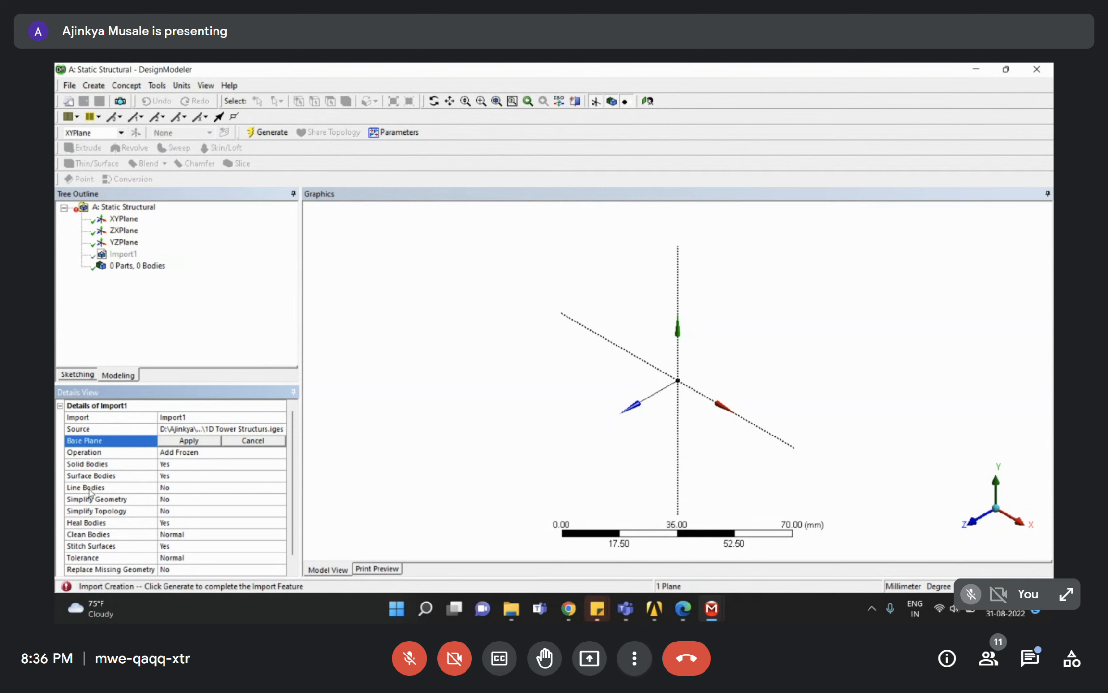
double_click(176, 488)
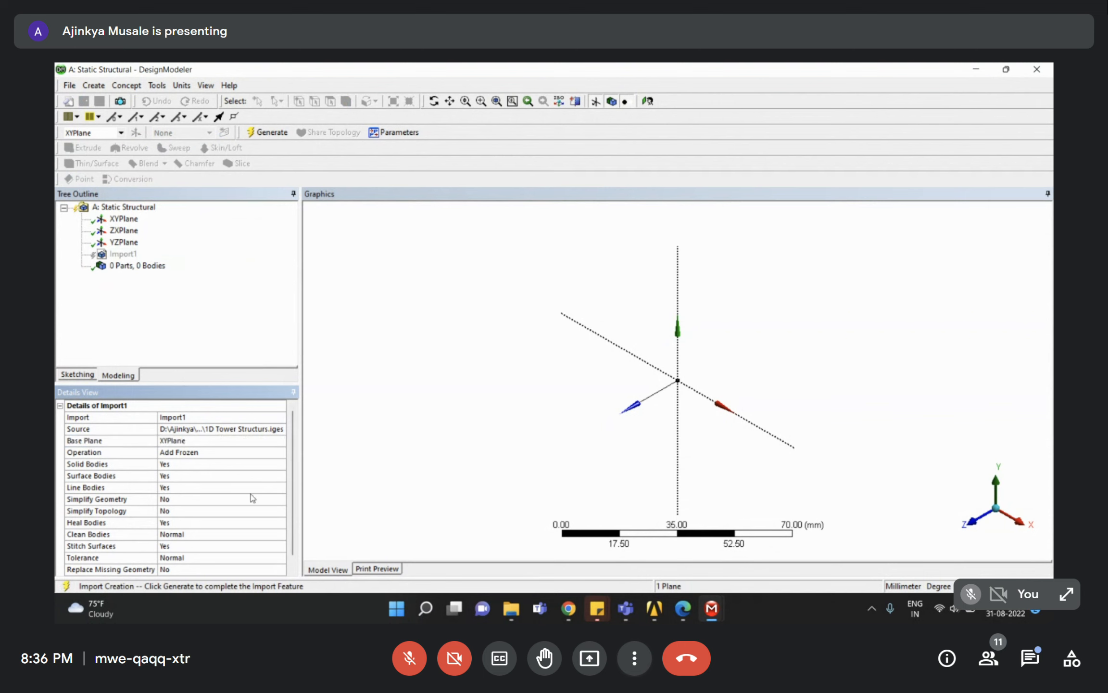
mouse_move(657, 615)
double_click(191, 465)
double_click(182, 475)
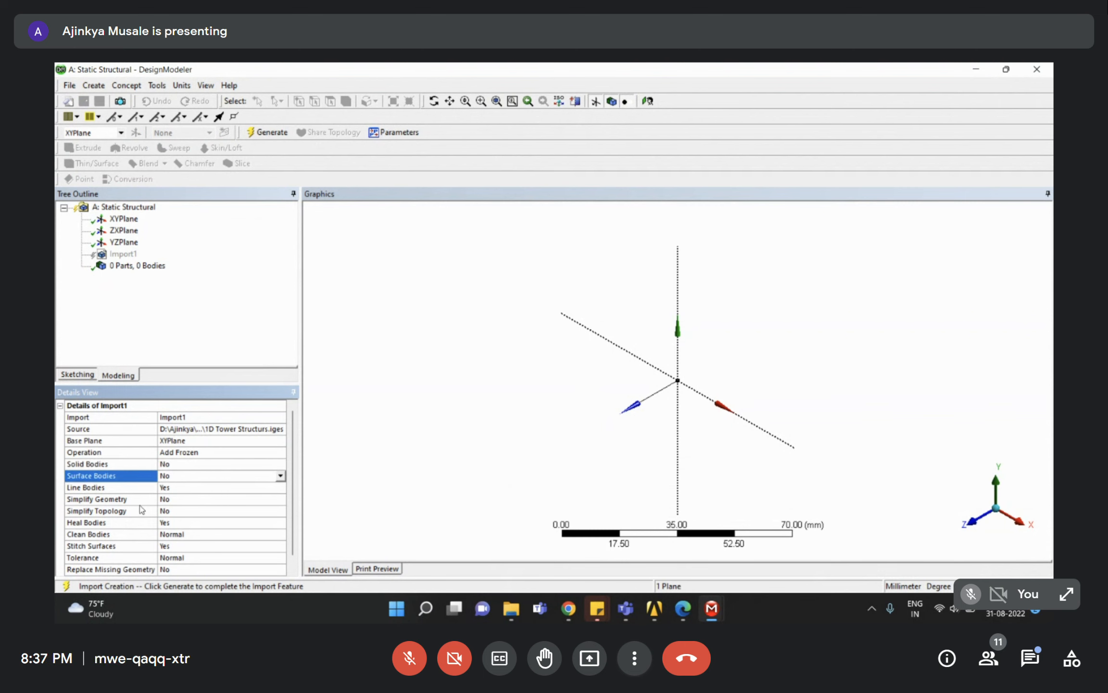
click(168, 489)
click(267, 132)
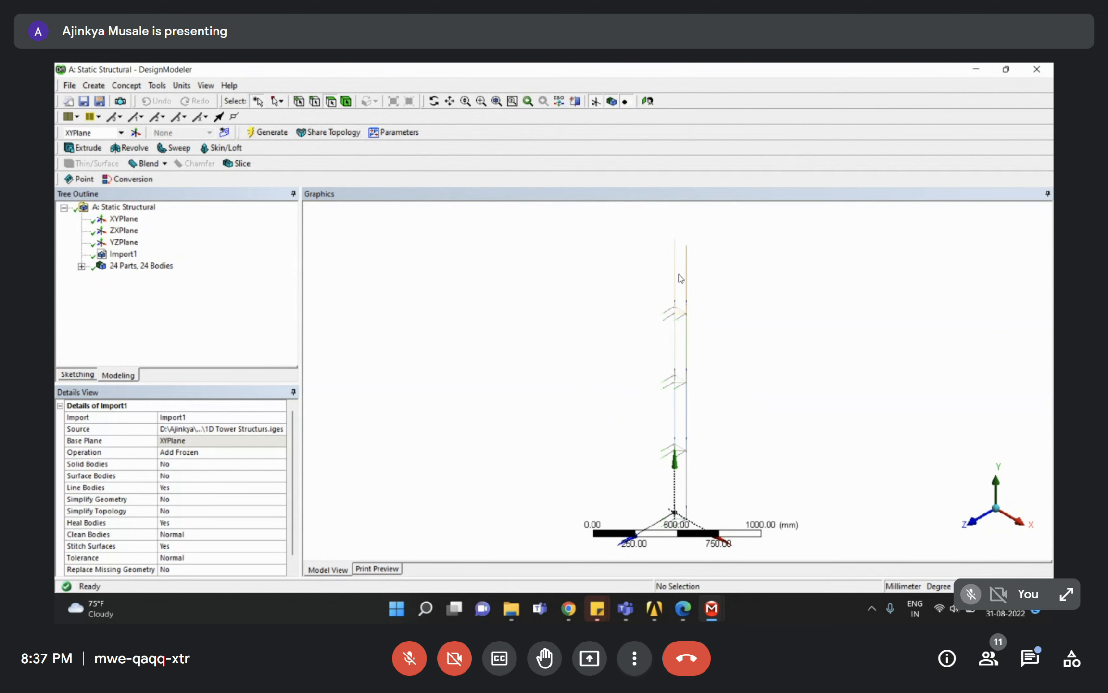
Point Import1's Source field to 1D Tower.igs instead of the .iges file.
mouse_move(683, 323)
middle_down()
mouse_move(764, 302)
mouse_move(774, 343)
mouse_move(756, 391)
mouse_move(772, 373)
mouse_move(673, 308)
mouse_move(651, 322)
mouse_move(669, 335)
mouse_move(671, 324)
middle_up()
click(231, 311)
click(262, 429)
click(280, 433)
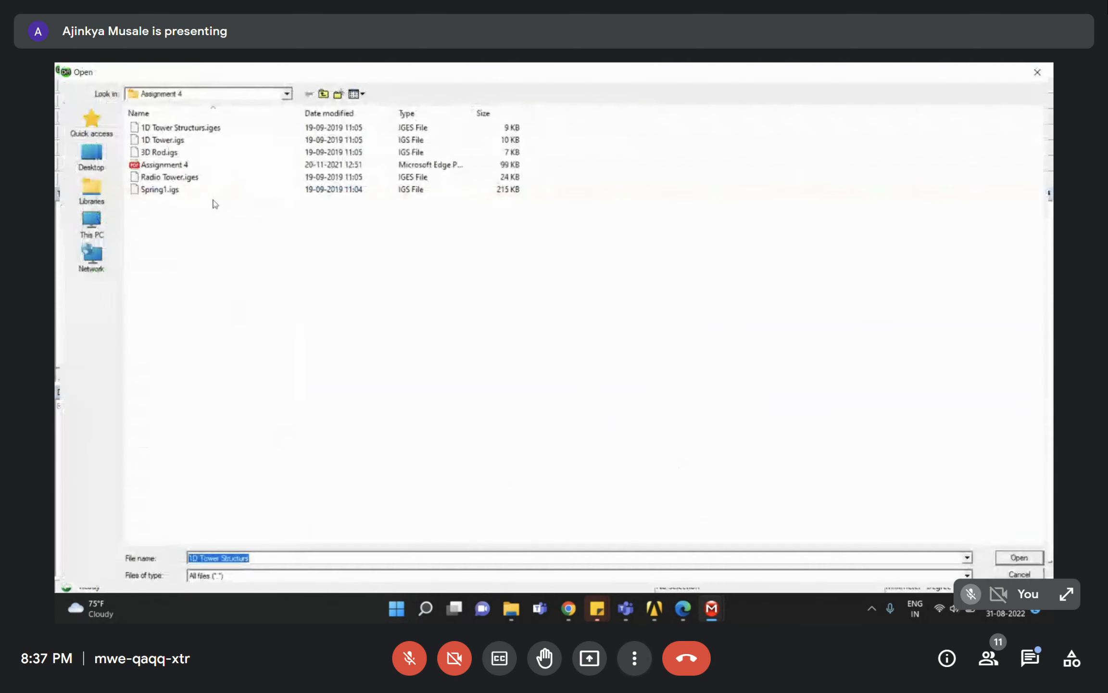
click(168, 141)
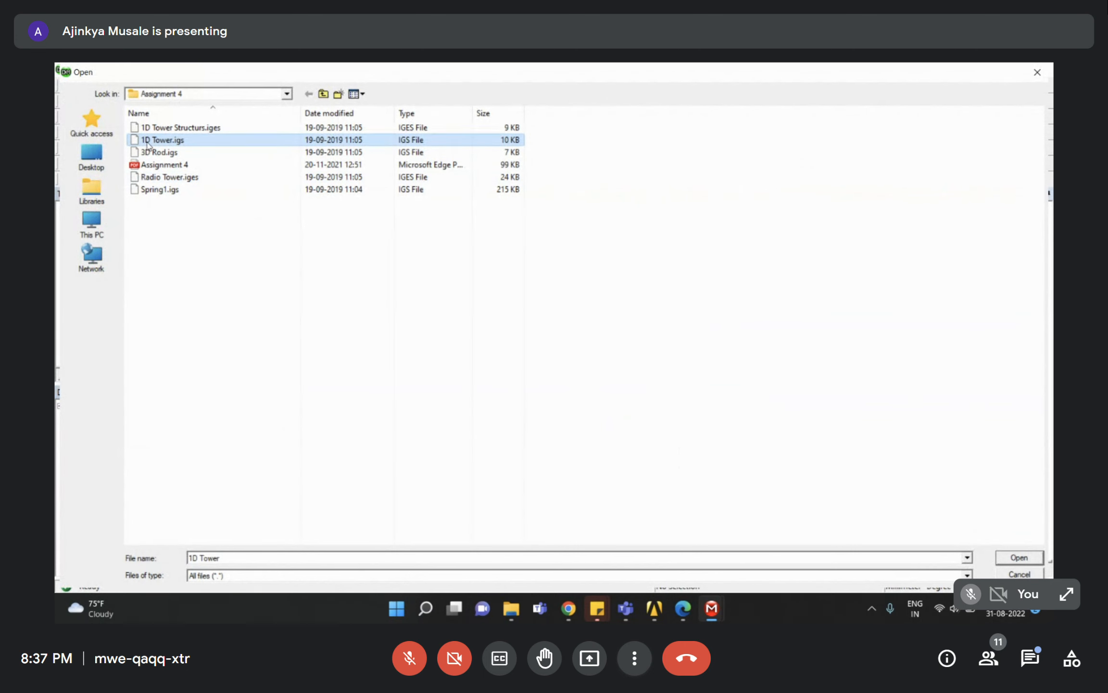
click(1019, 557)
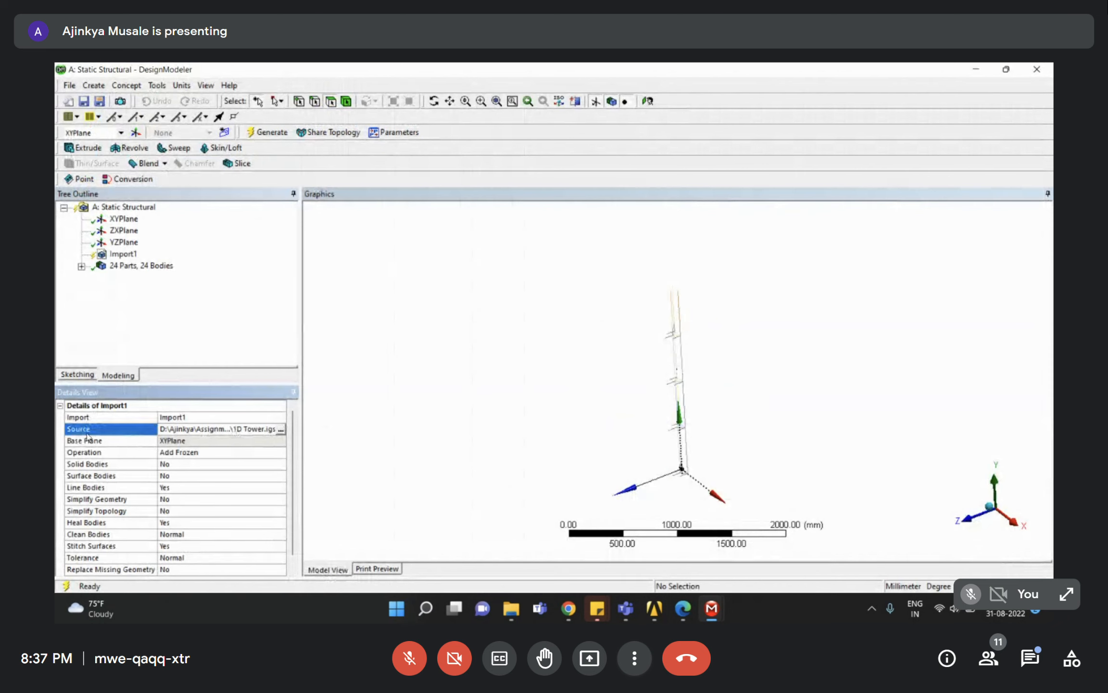
click(281, 429)
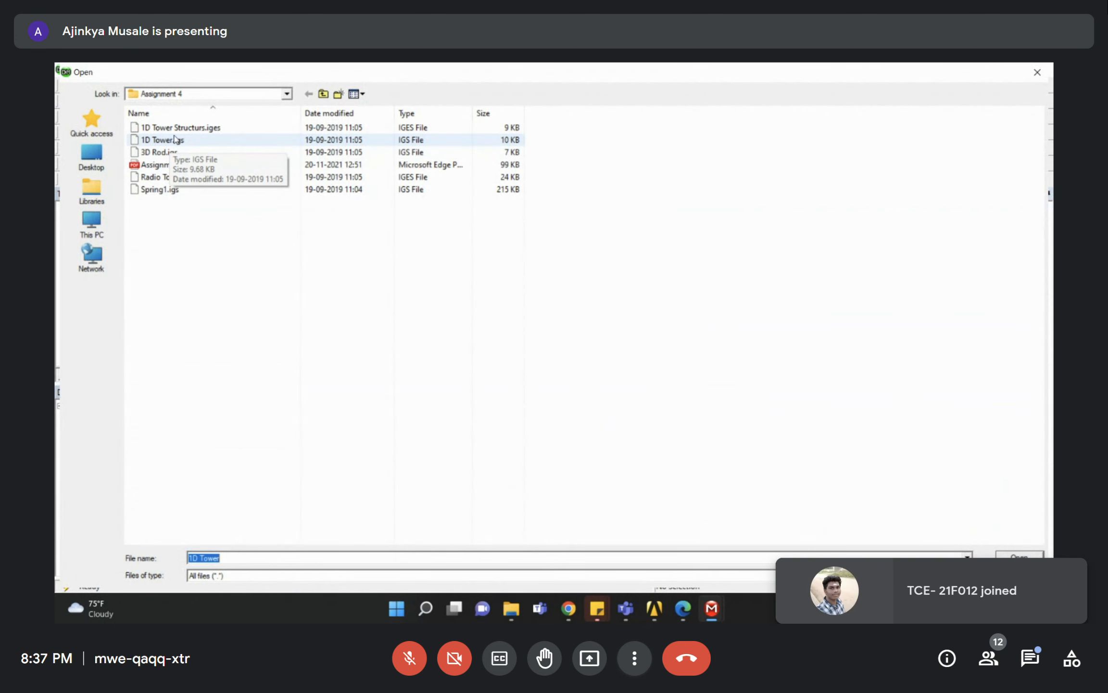
click(168, 140)
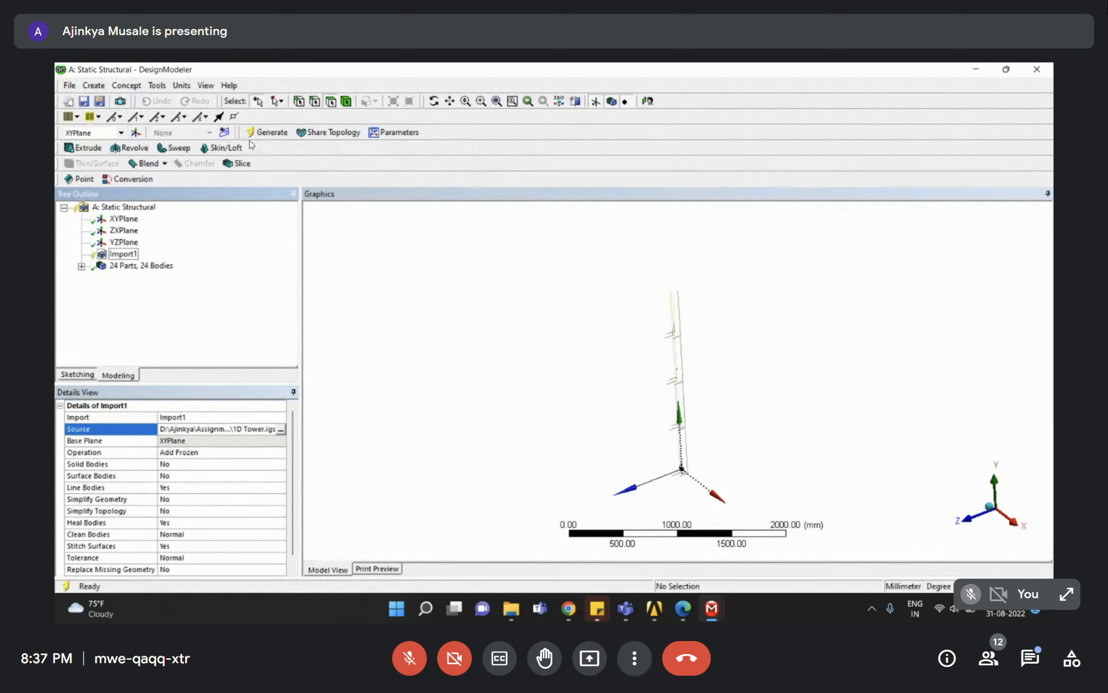
Regenerate the model from 1D Tower.igs and zoom in on the tower.
click(263, 133)
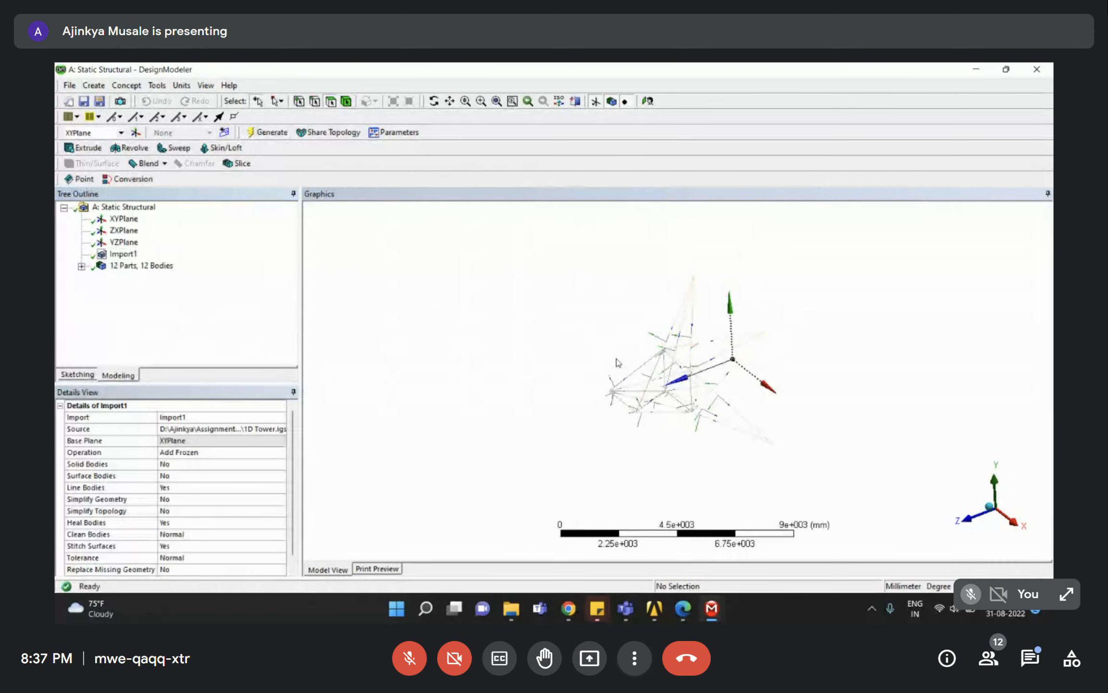
middle_drag(655, 419, 687, 296)
right_drag(571, 275, 789, 501)
middle_drag(740, 392, 804, 430)
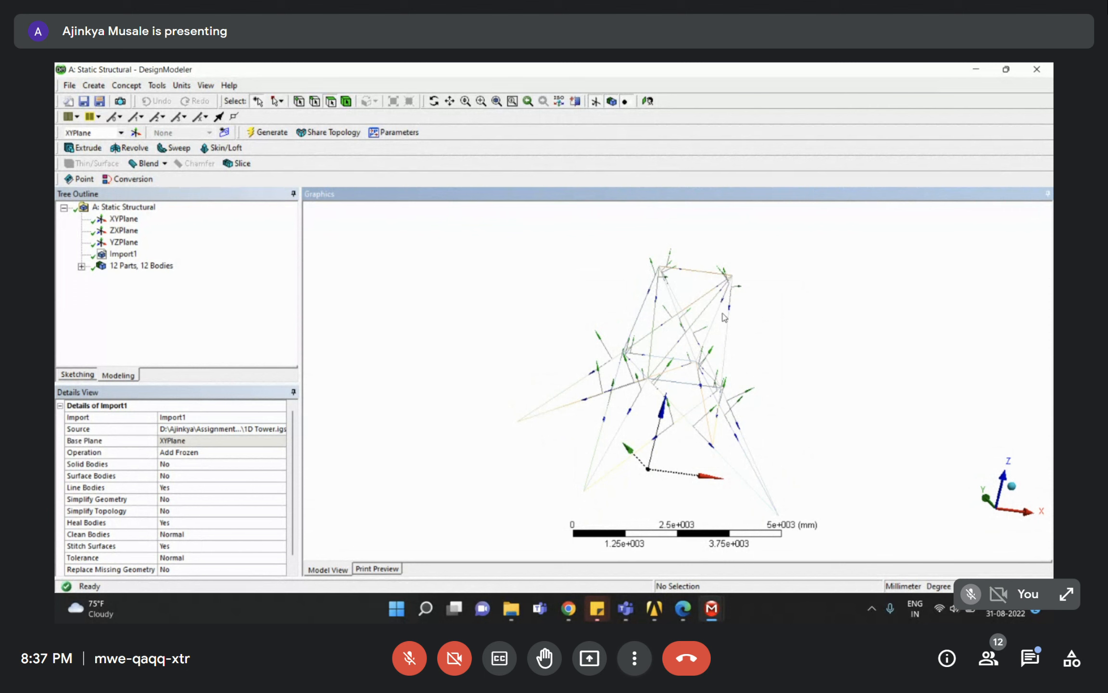
Expand the 12 line bodies and inspect several, confirming none has a cross section.
click(138, 299)
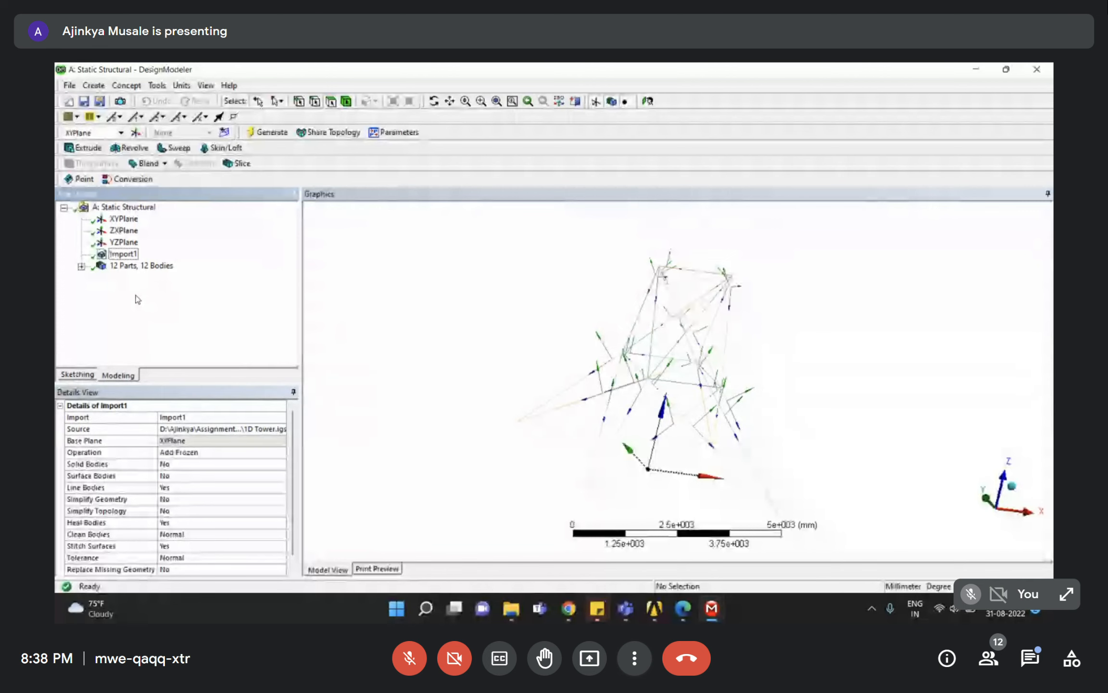
click(80, 266)
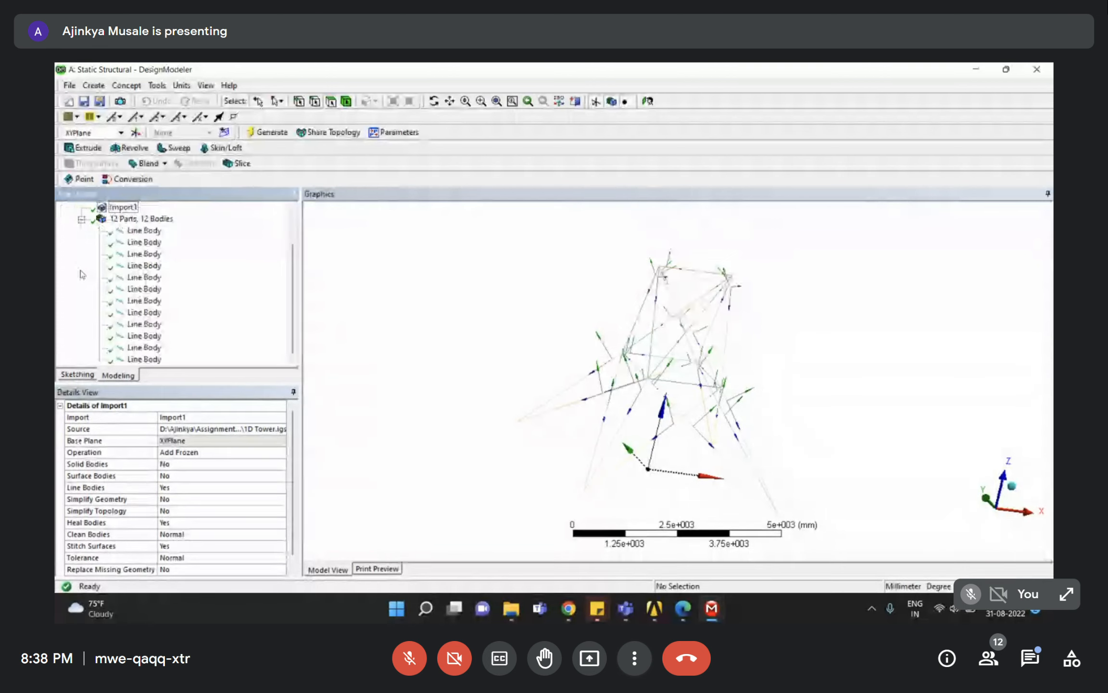
click(149, 347)
click(152, 325)
click(151, 303)
click(155, 291)
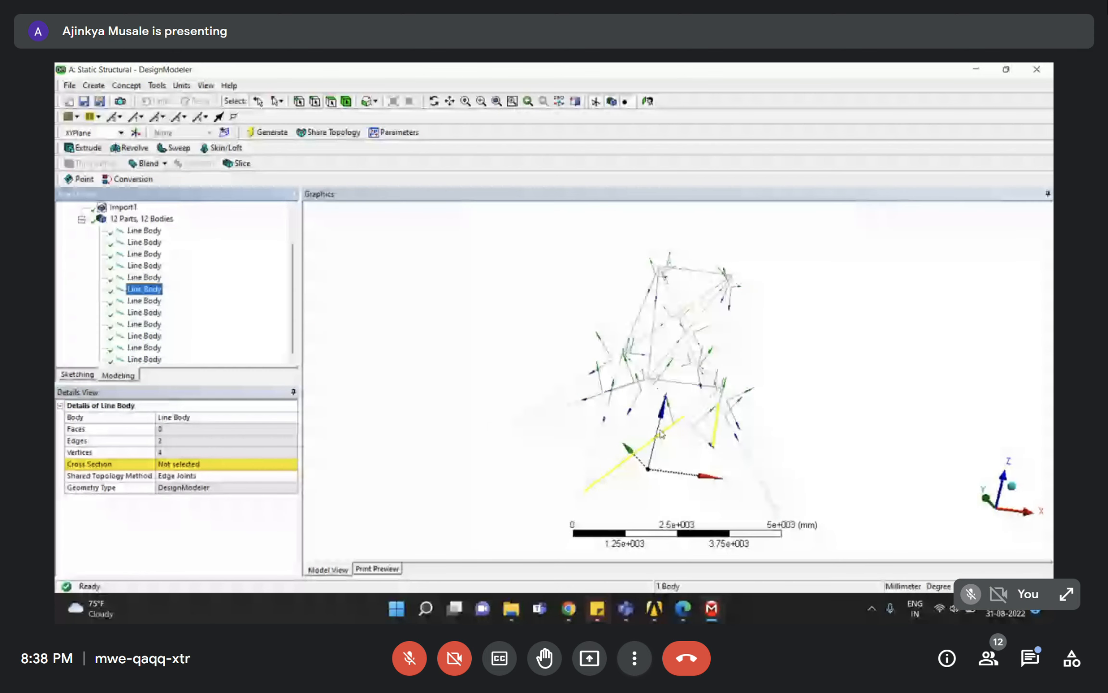
middle_drag(703, 418, 644, 395)
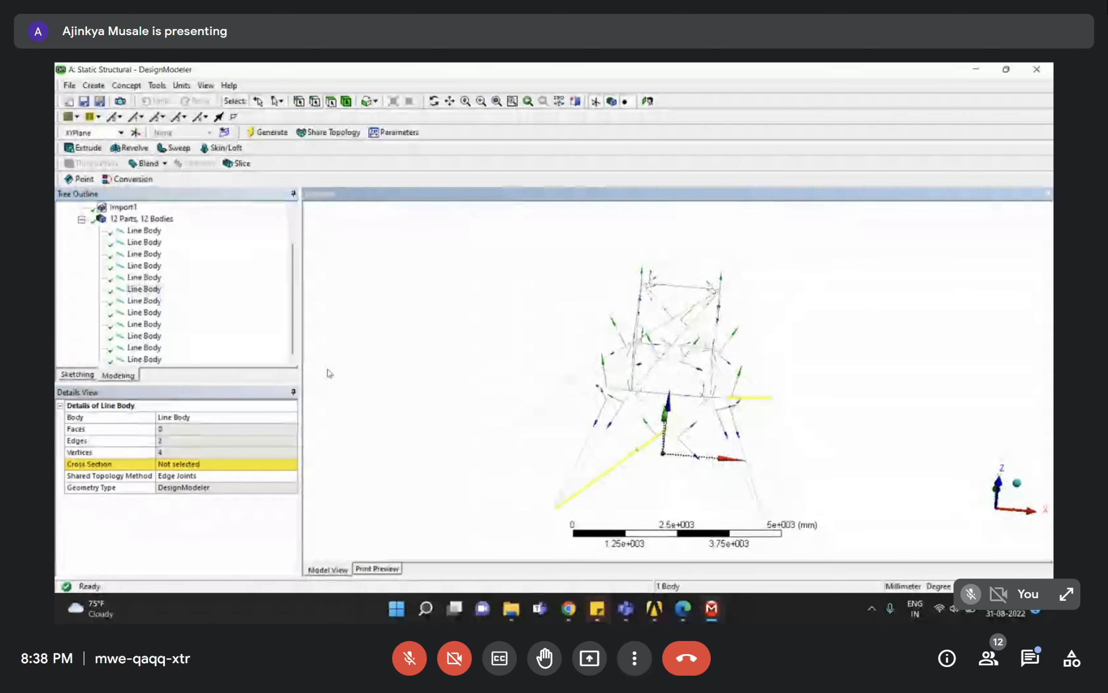
click(145, 230)
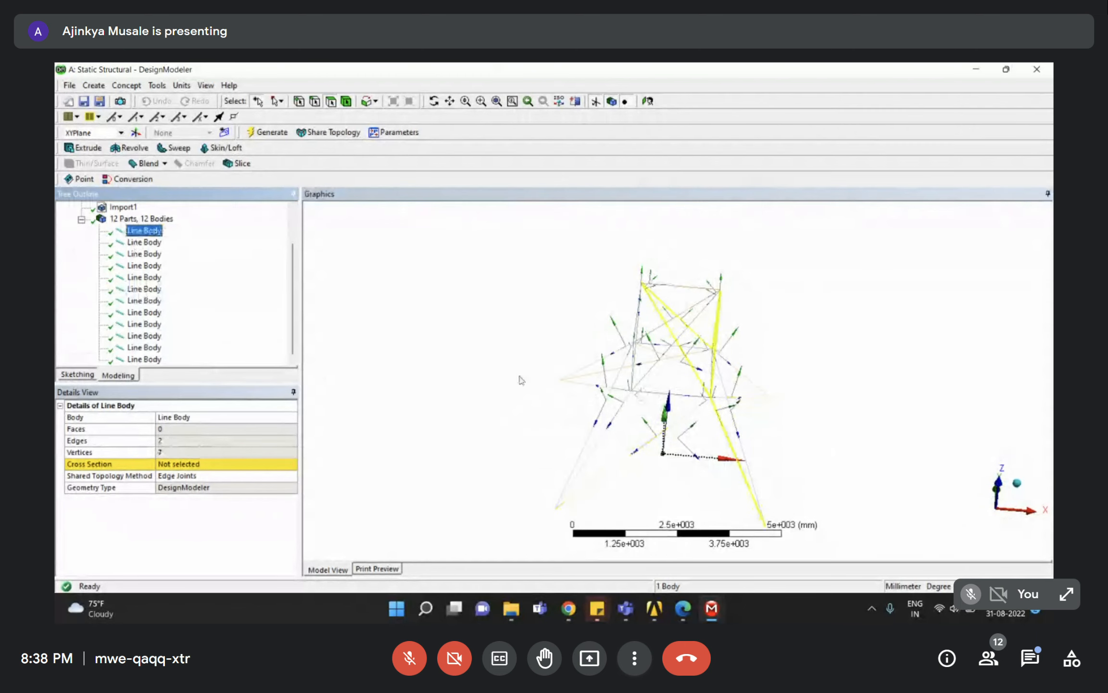
click(453, 364)
middle_drag(552, 465, 584, 453)
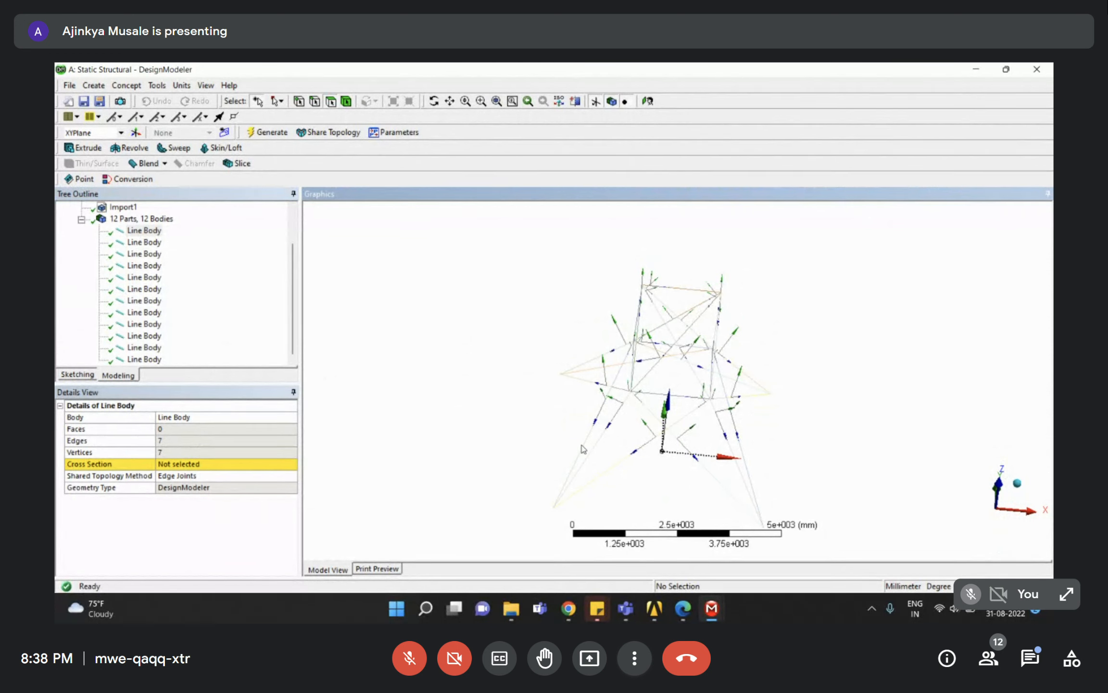
click(247, 342)
scroll(245, 337, up, 2)
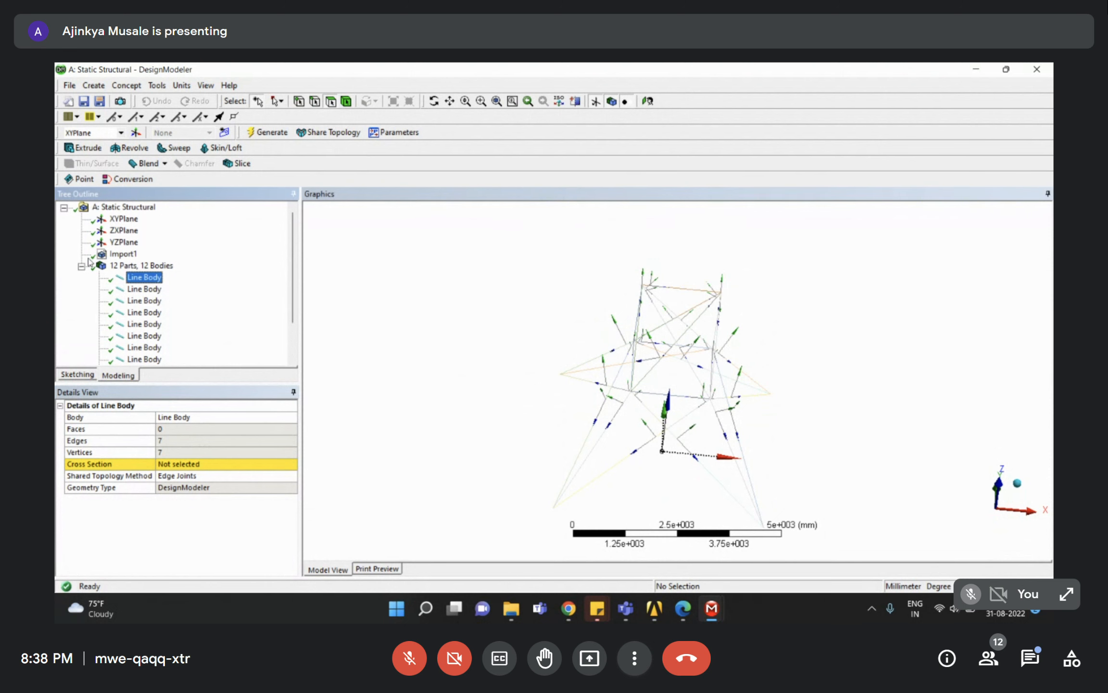
click(126, 85)
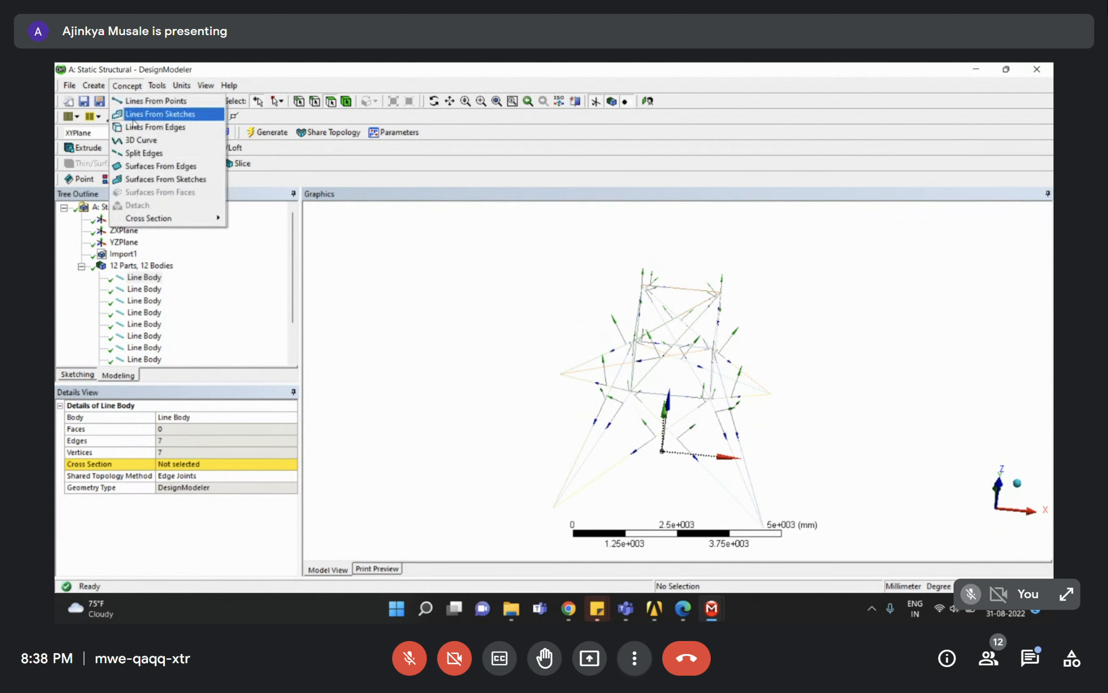
Create the L1 L-section cross section (10 mm legs, 1 mm thick), then switch to Google Meet.
mouse_move(144, 219)
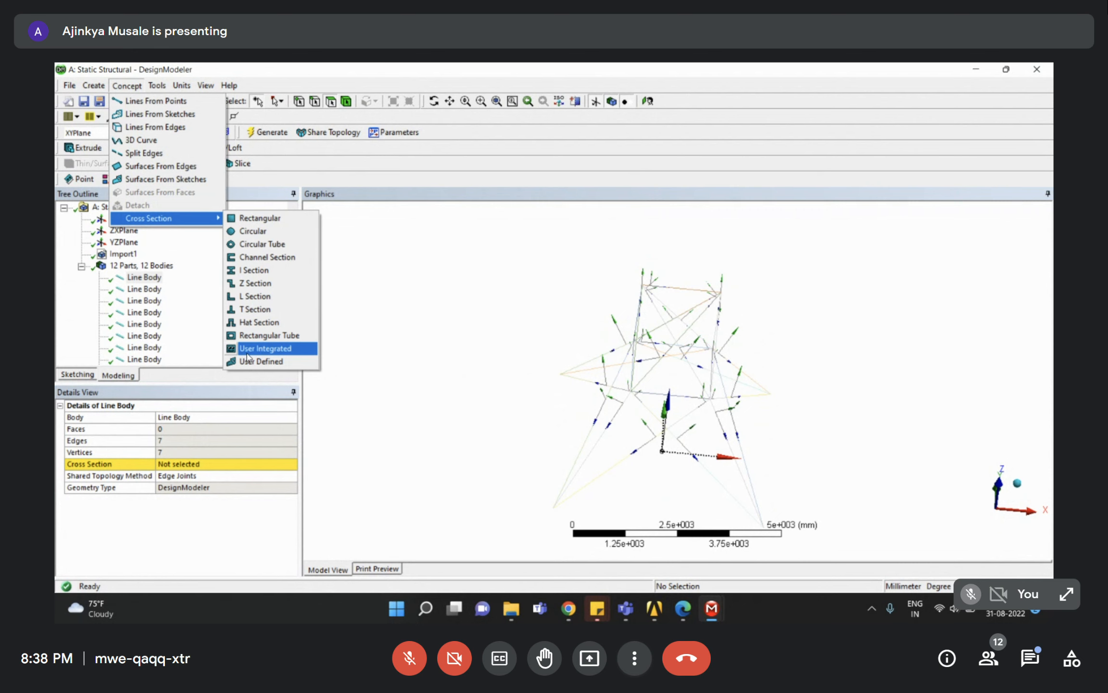
click(260, 297)
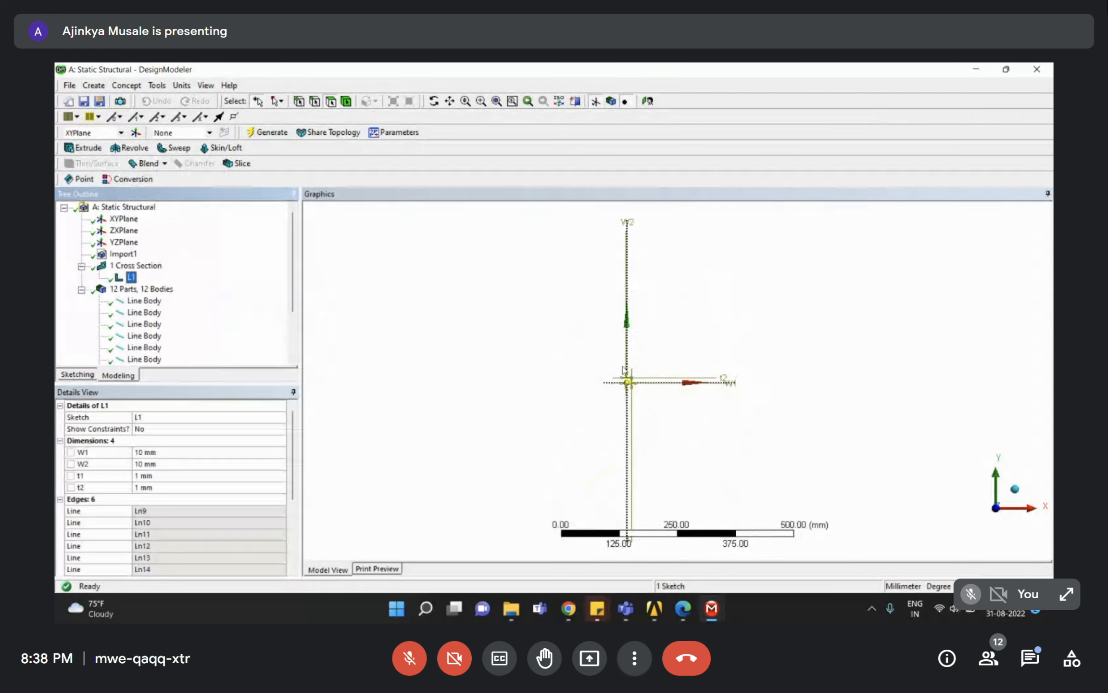
click(568, 608)
click(500, 538)
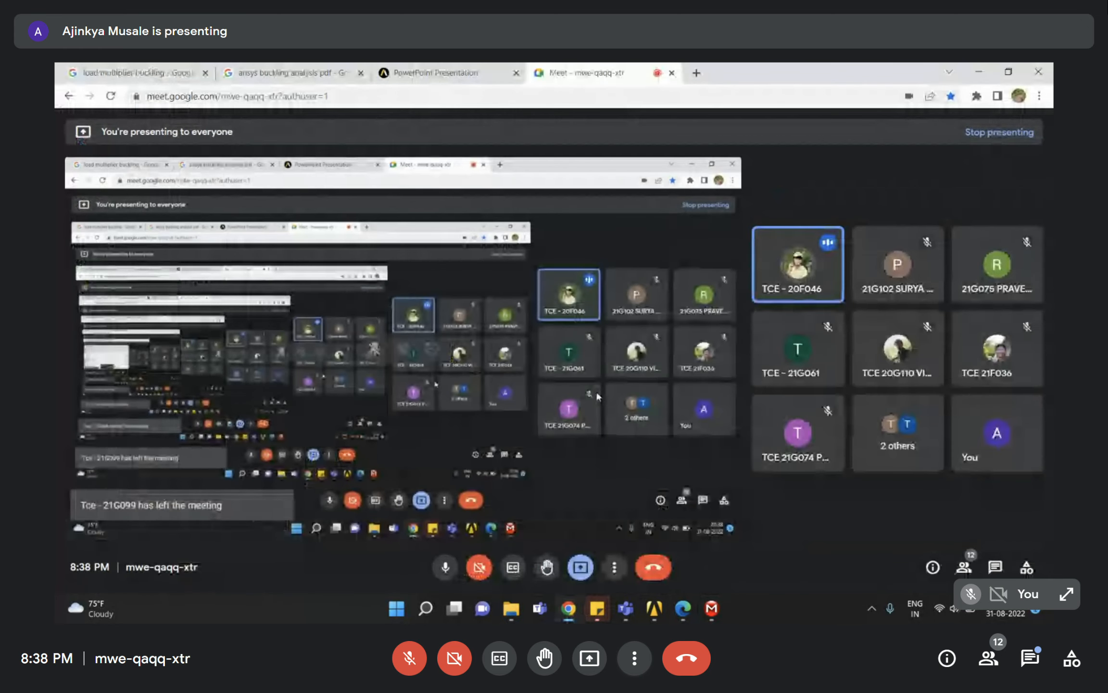
click(978, 71)
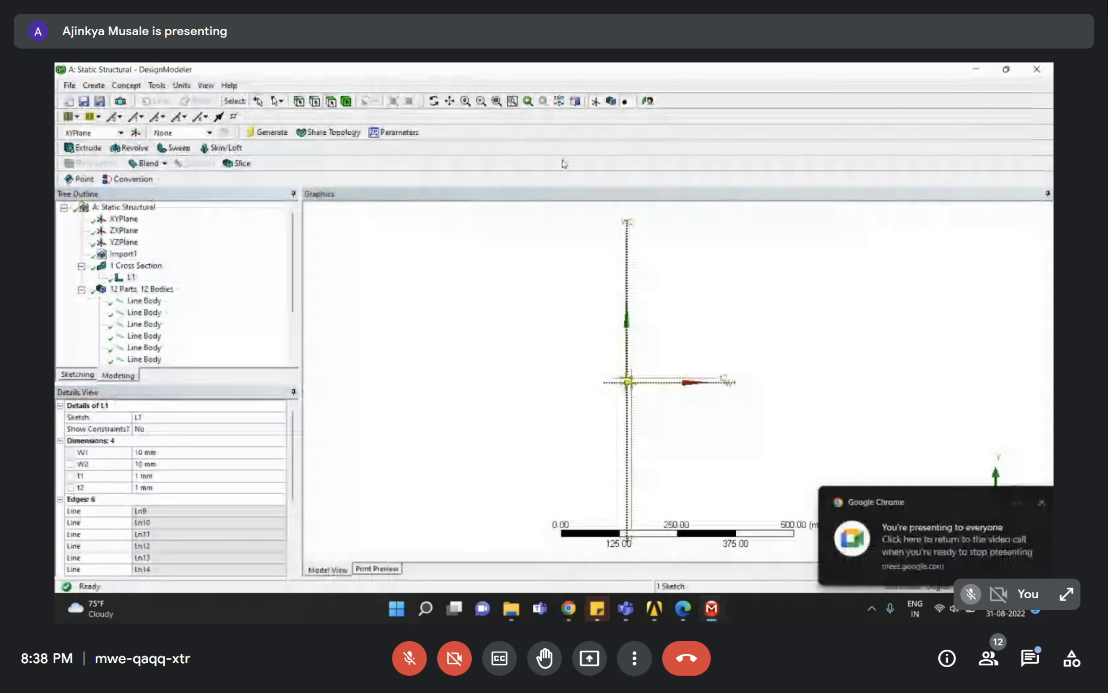
click(654, 608)
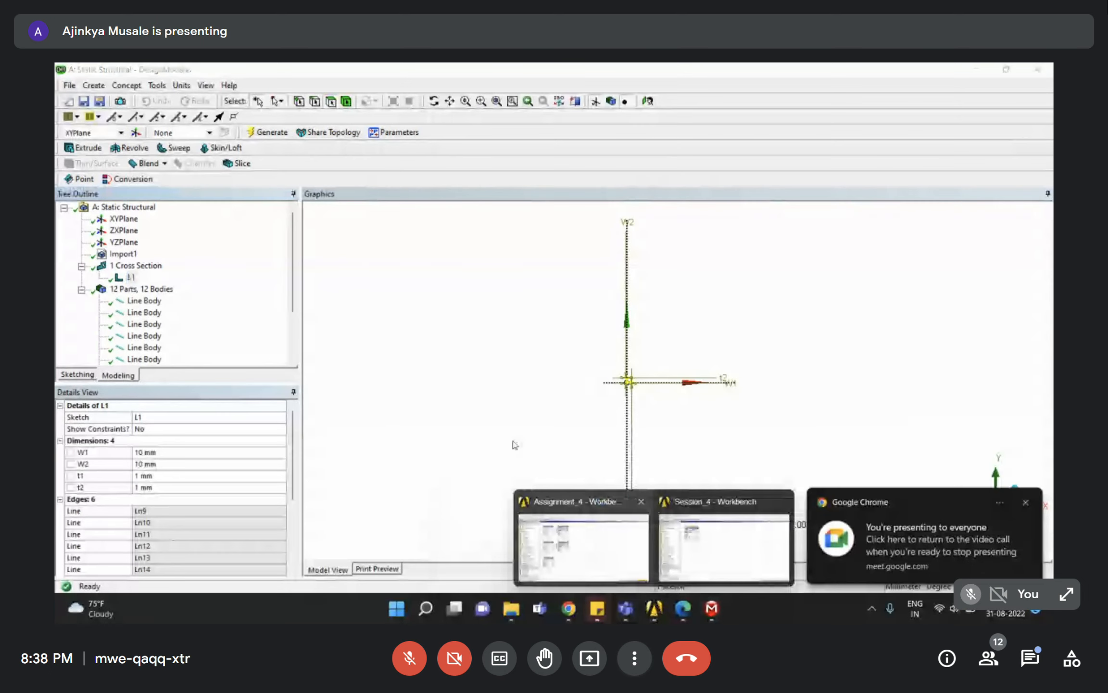
click(703, 549)
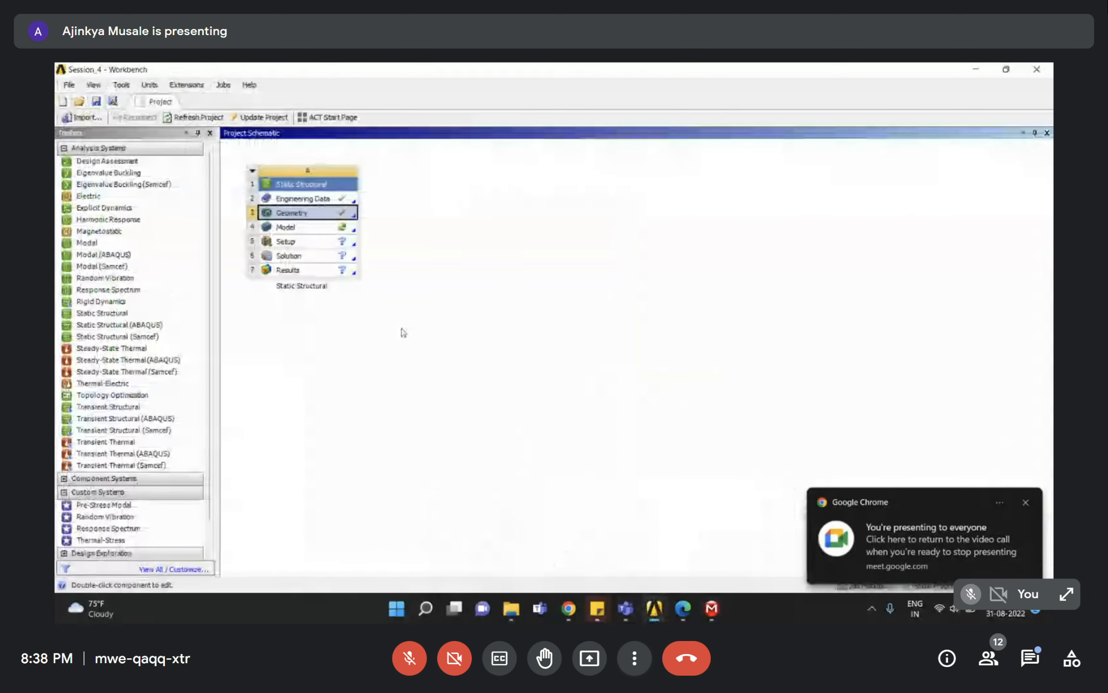
click(292, 213)
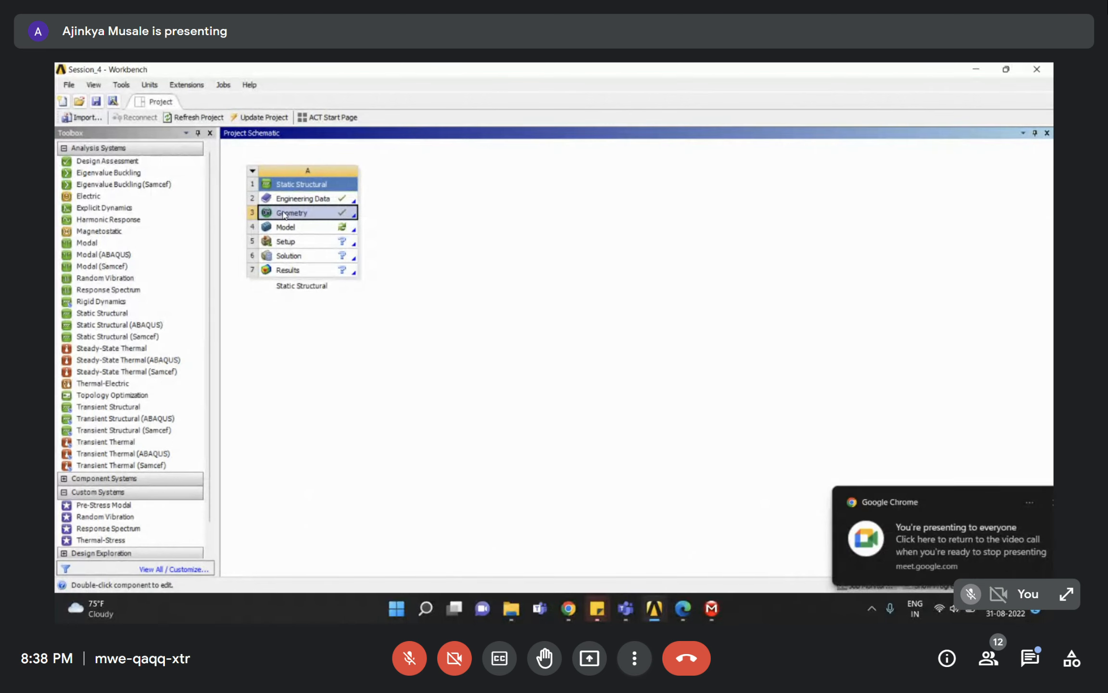
right_click(283, 212)
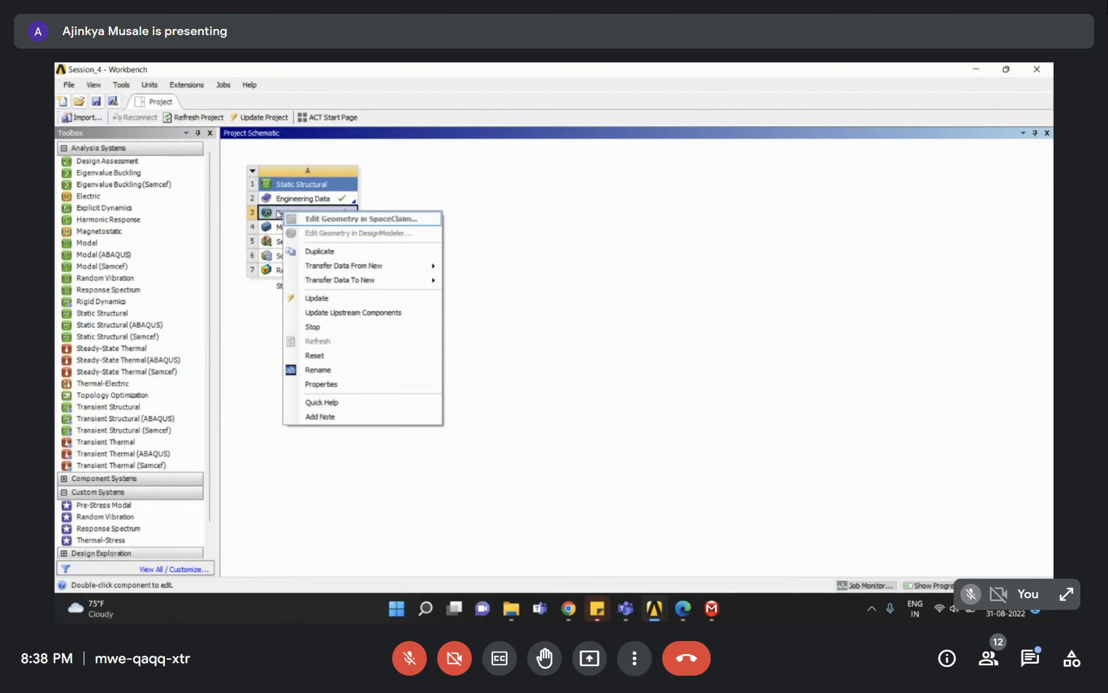
click(271, 212)
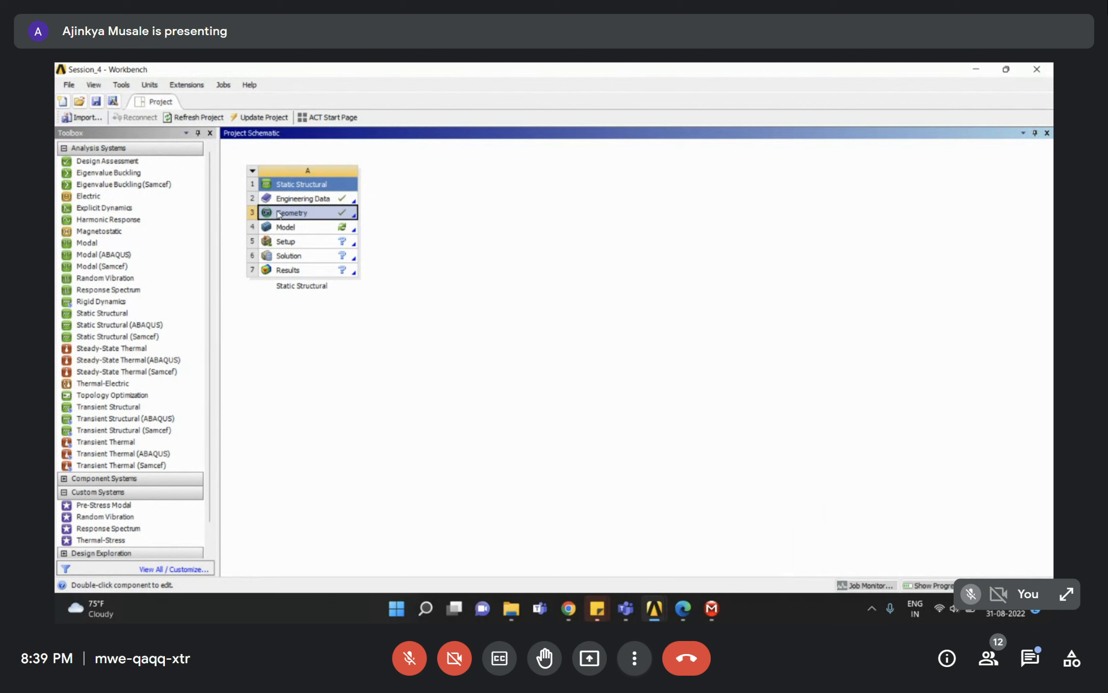
mouse_move(714, 611)
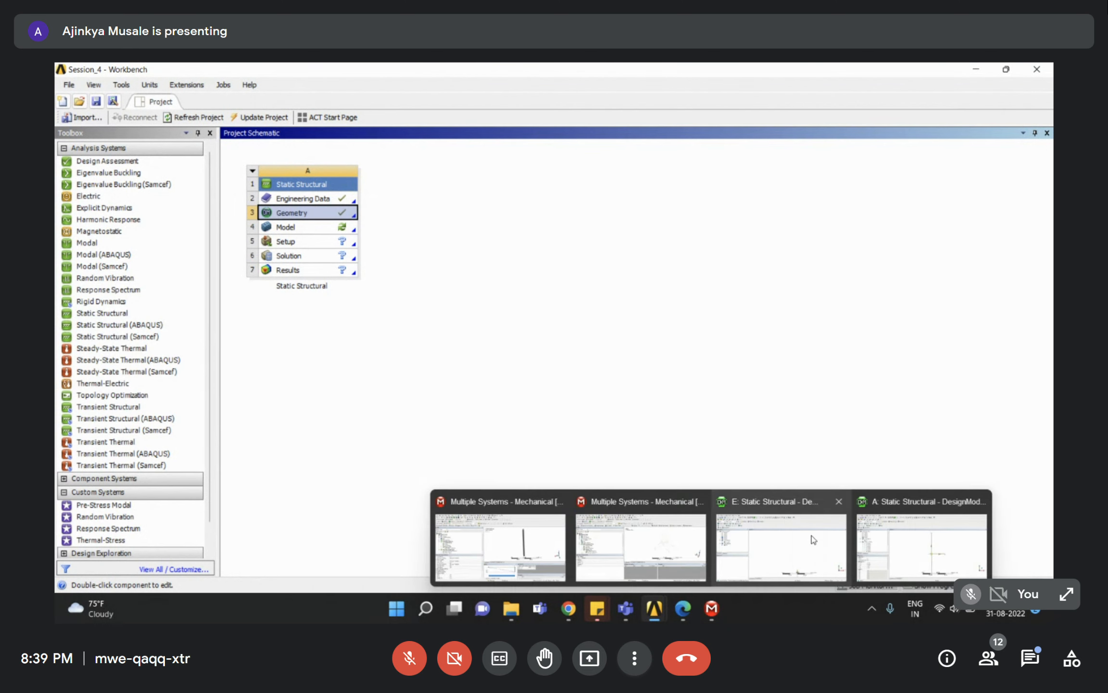
click(891, 531)
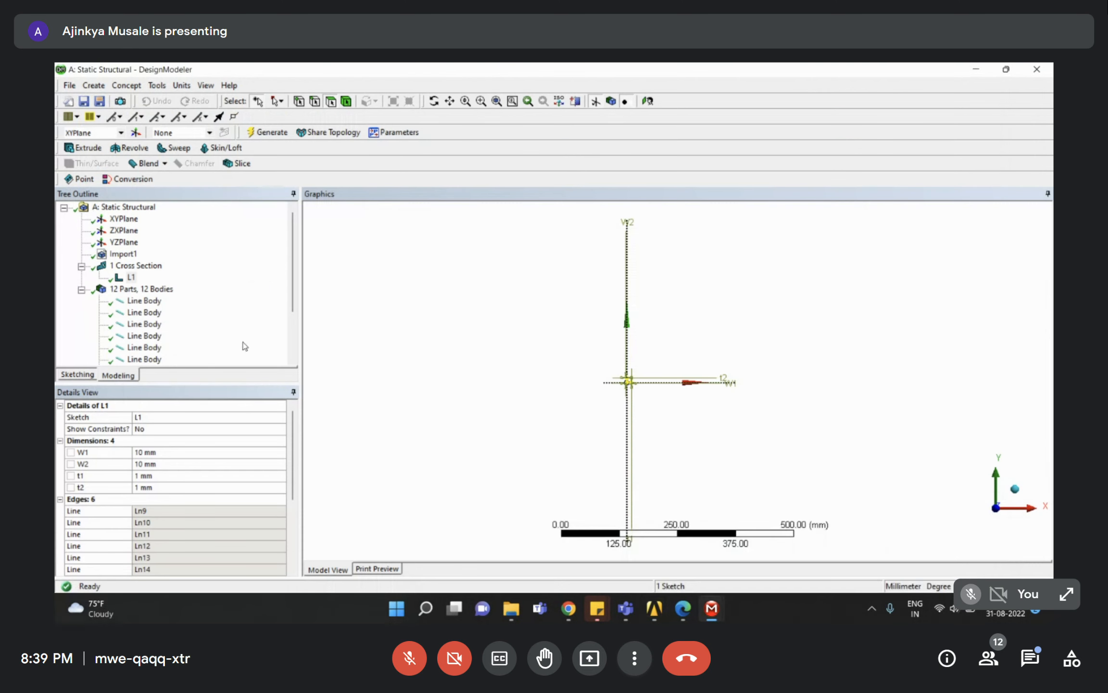
Delete the L1 cross section from the Tree Outline.
click(81, 268)
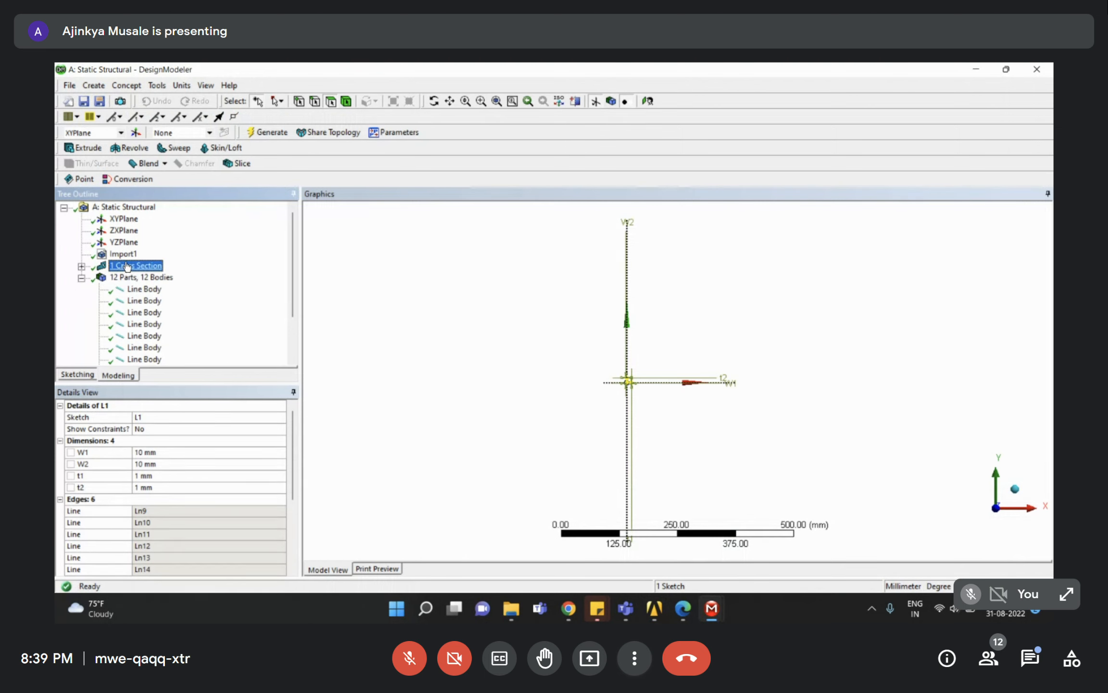
click(121, 257)
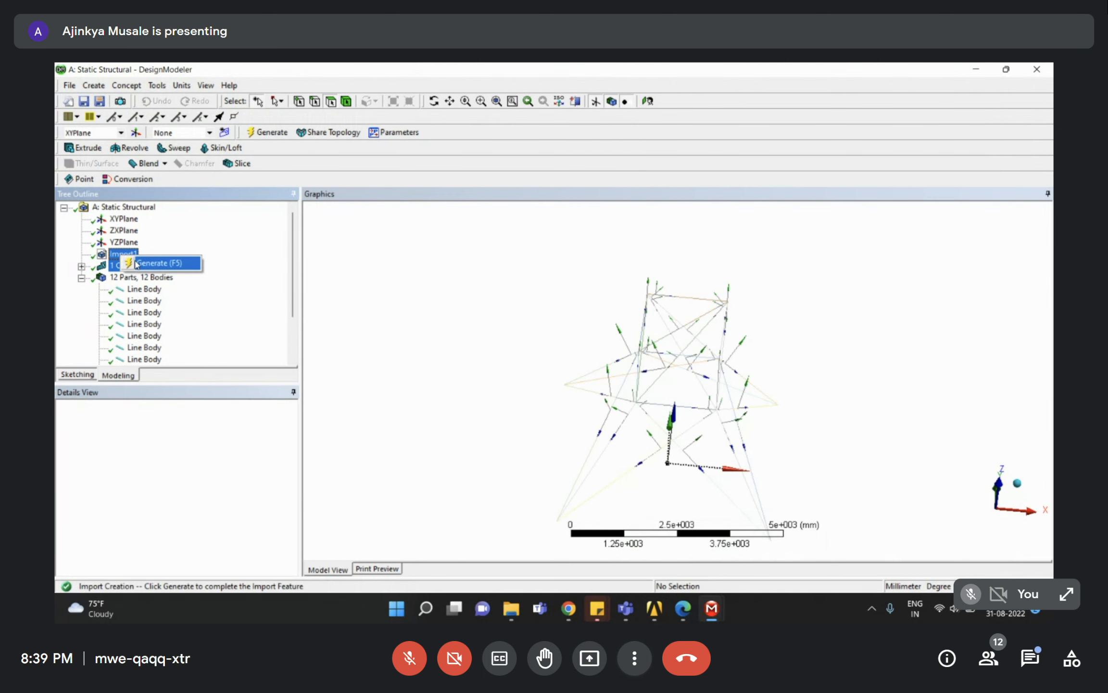
right_click(116, 269)
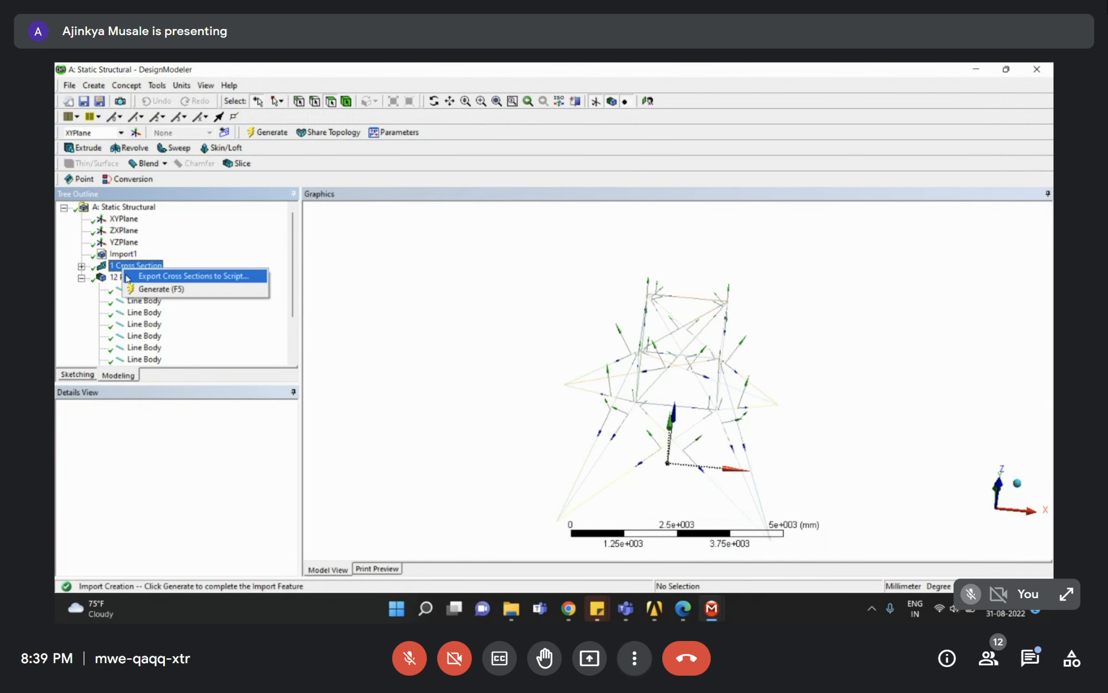
click(81, 278)
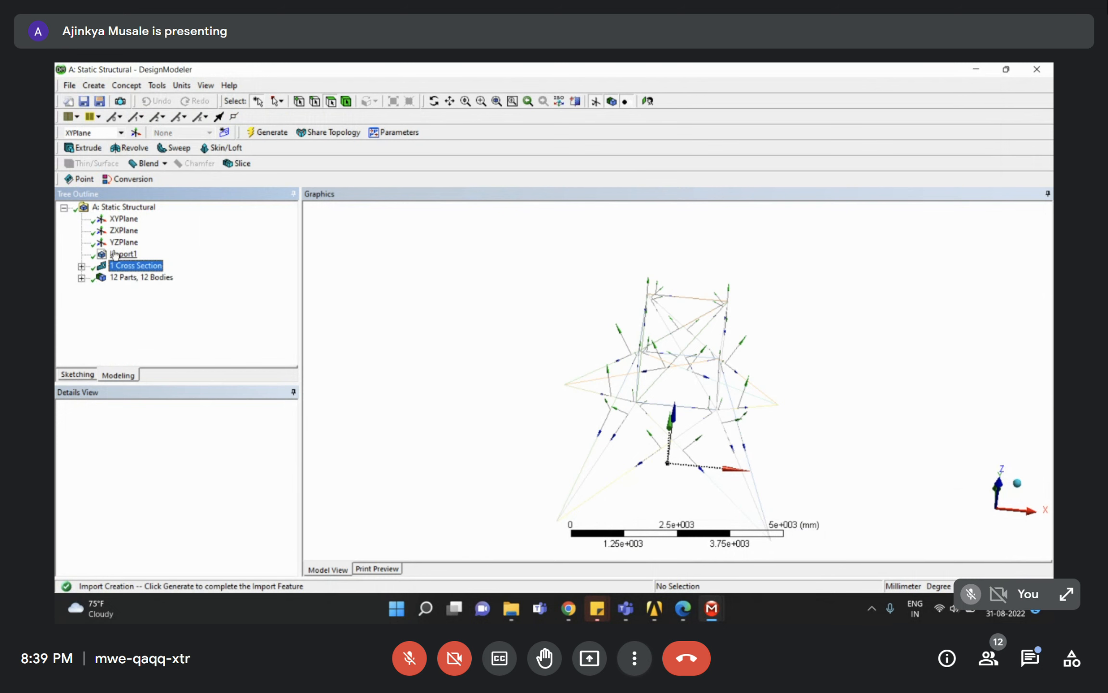
click(81, 267)
click(130, 277)
right_click(131, 277)
click(154, 327)
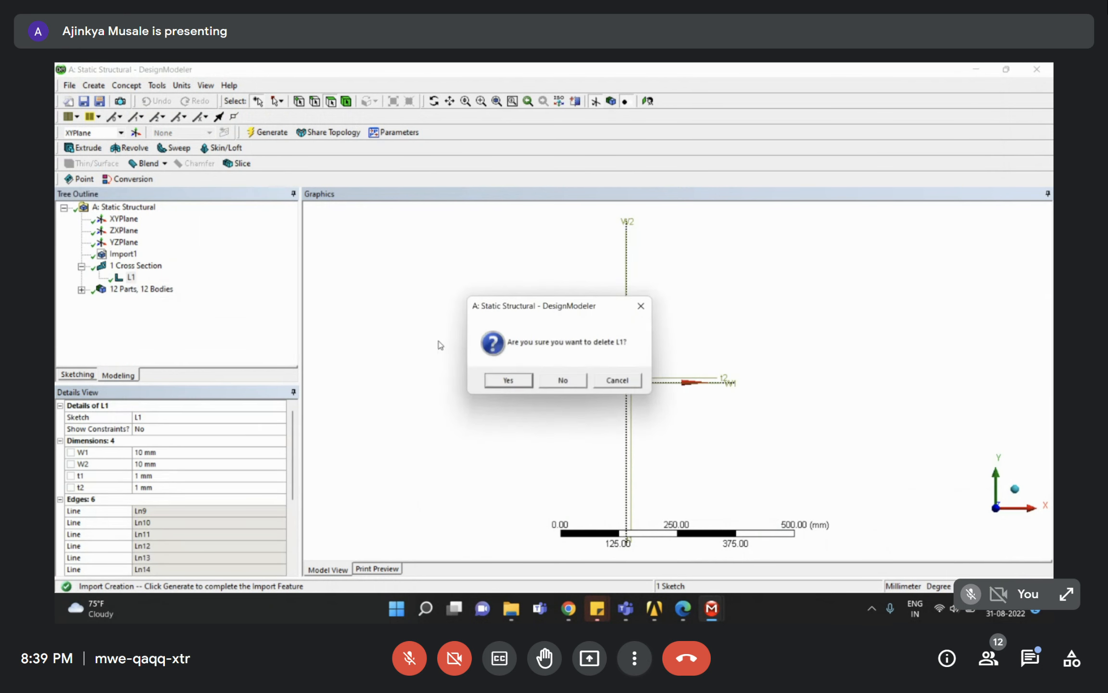
click(490, 384)
Delete the Import1 tower geometry feature, leaving 0 parts and 0 bodies.
click(123, 254)
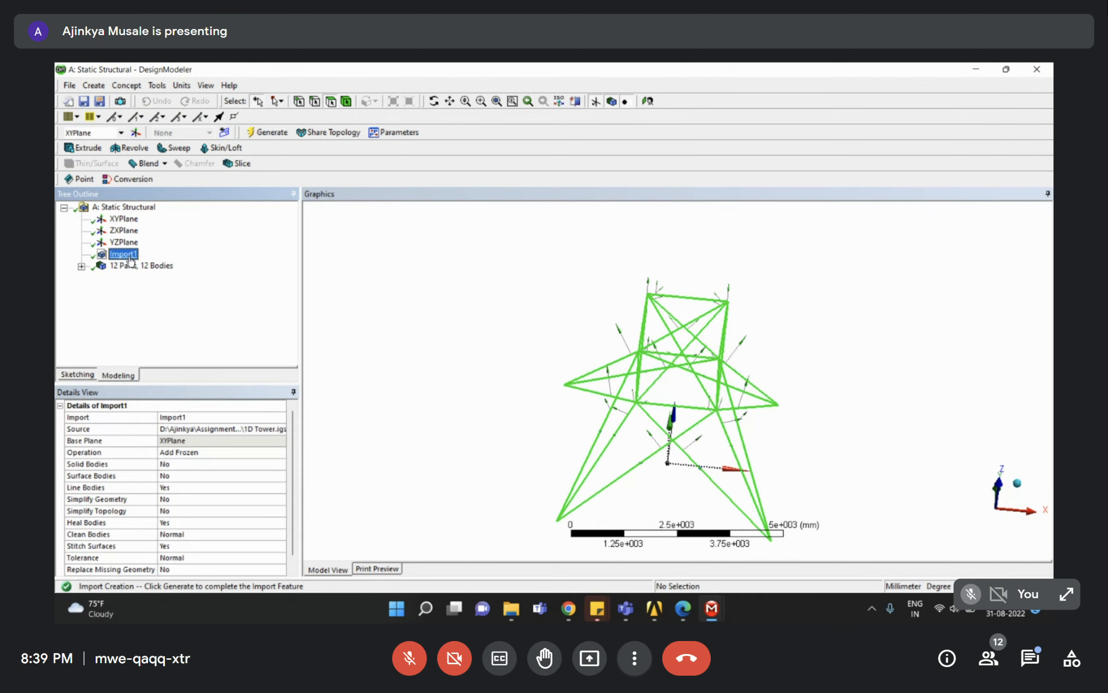
right_click(129, 255)
click(163, 347)
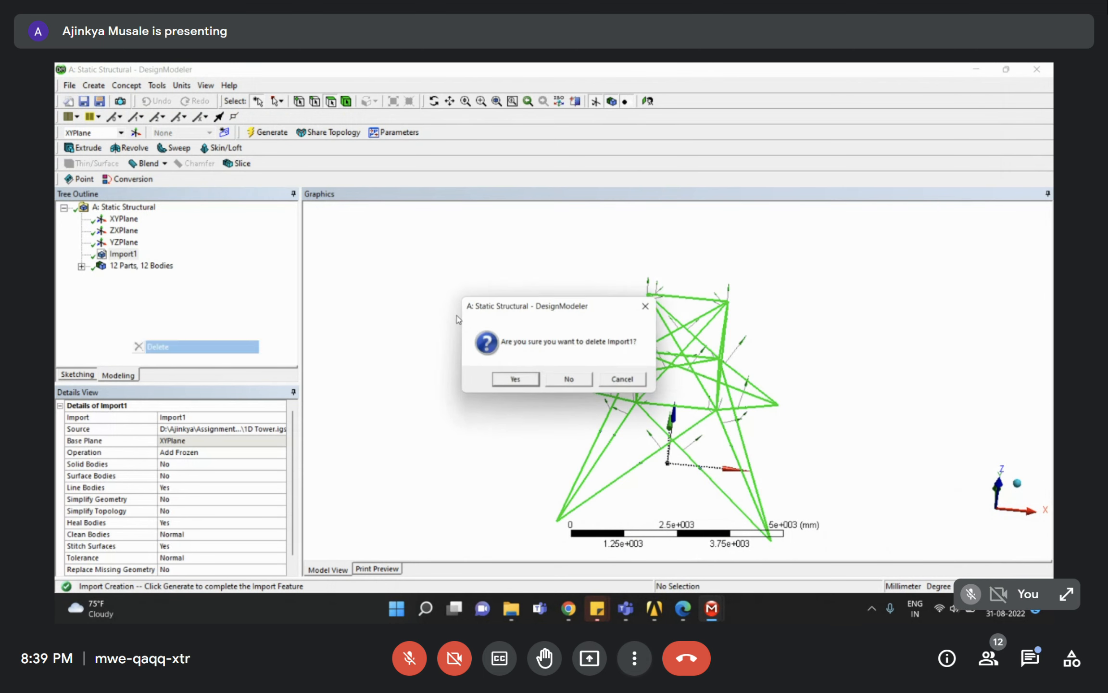
click(512, 381)
middle_drag(586, 513, 512, 443)
scroll(512, 442, down, 3)
click(134, 257)
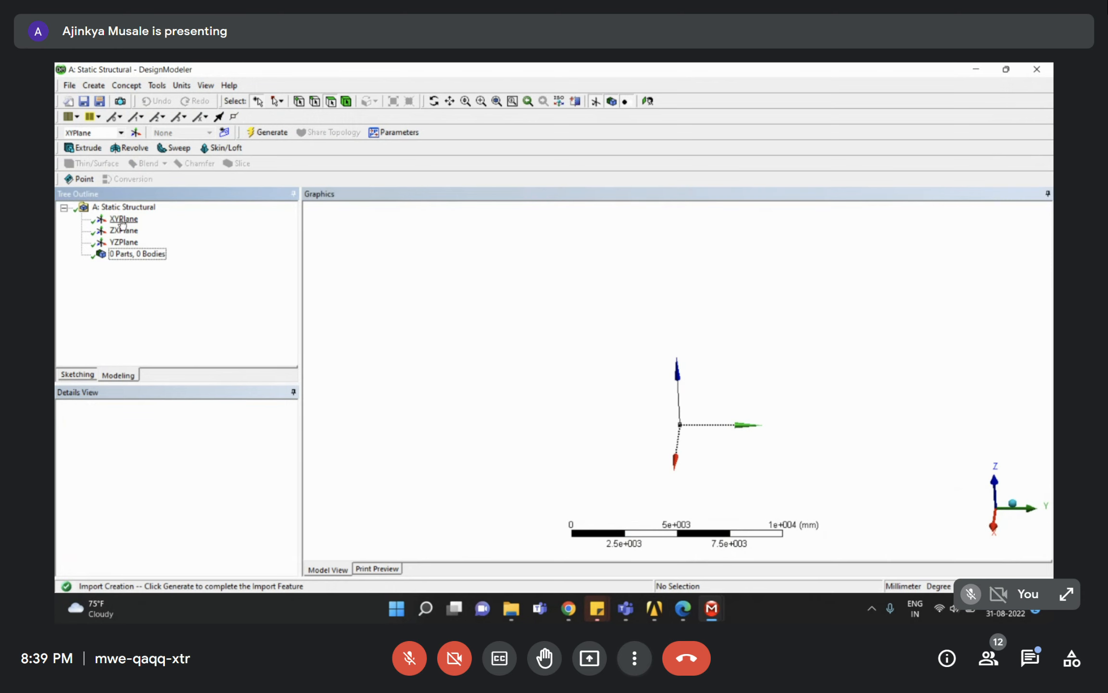
Create an Import2 feature from the external geometry file 1D Tower.igs.
click(123, 220)
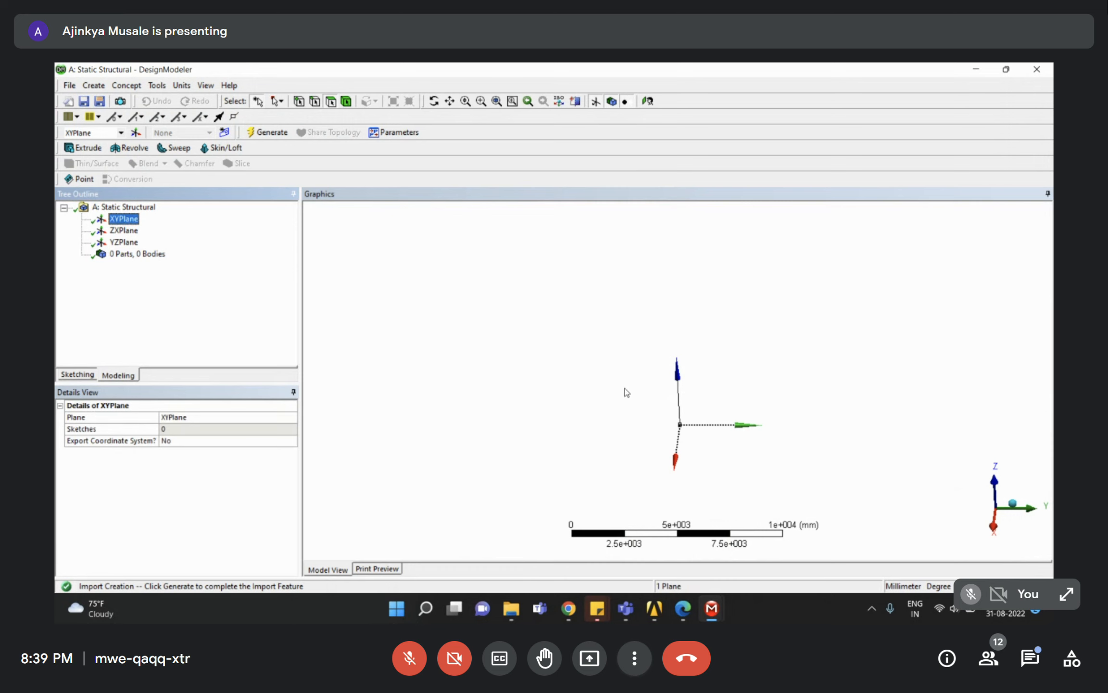
middle_drag(655, 372, 703, 444)
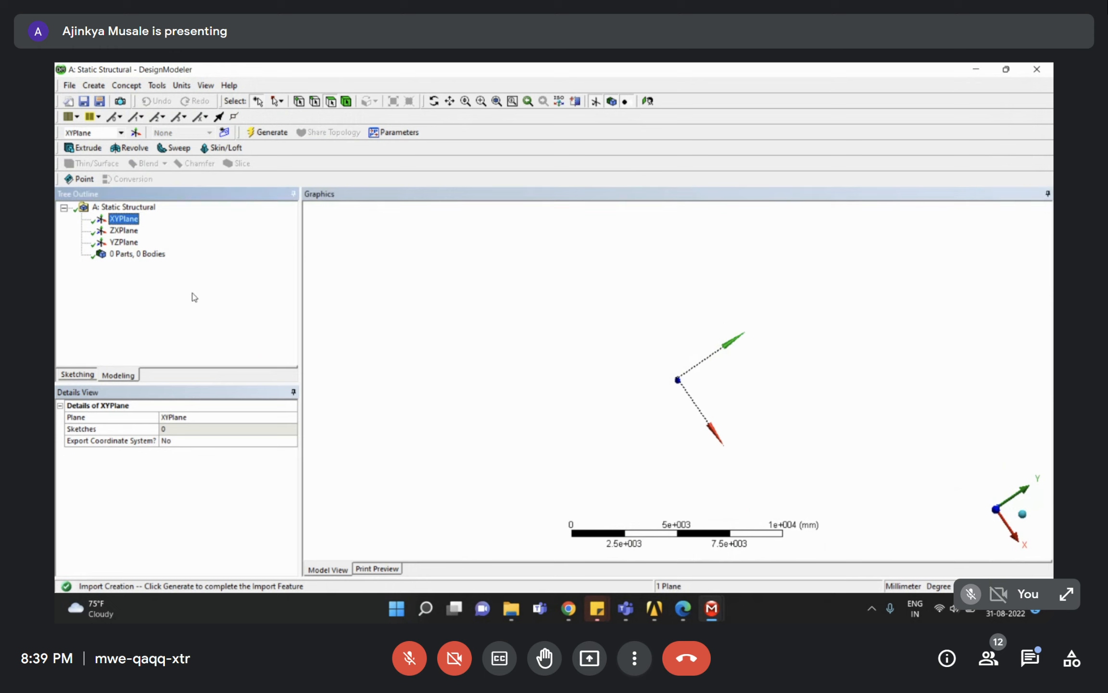
click(70, 86)
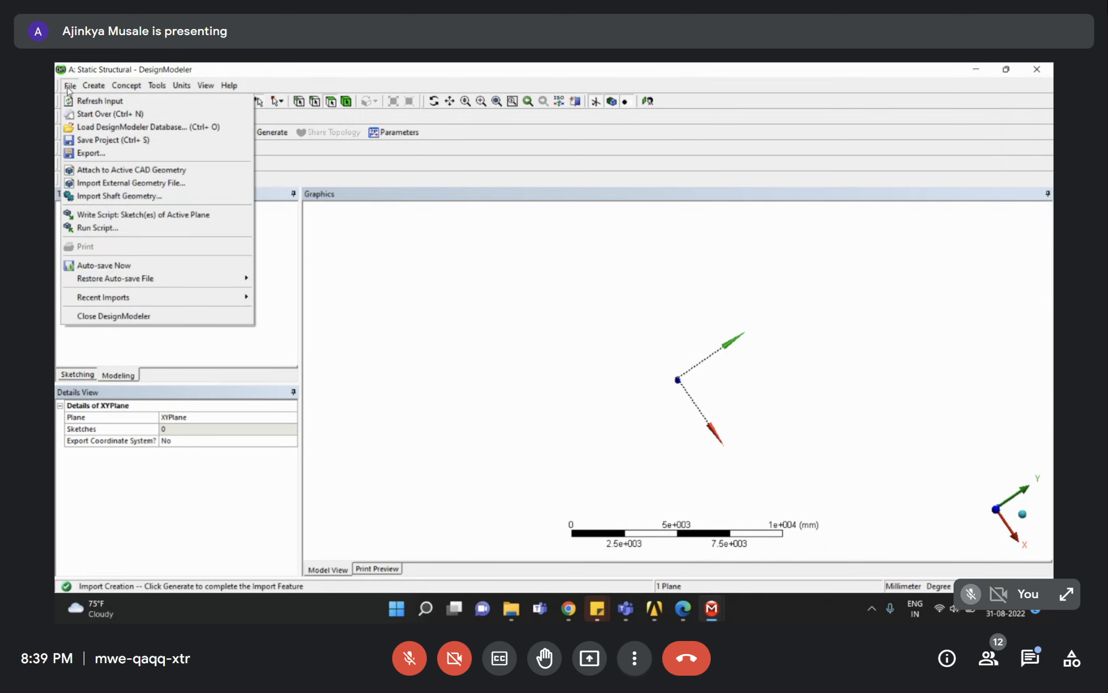
click(88, 183)
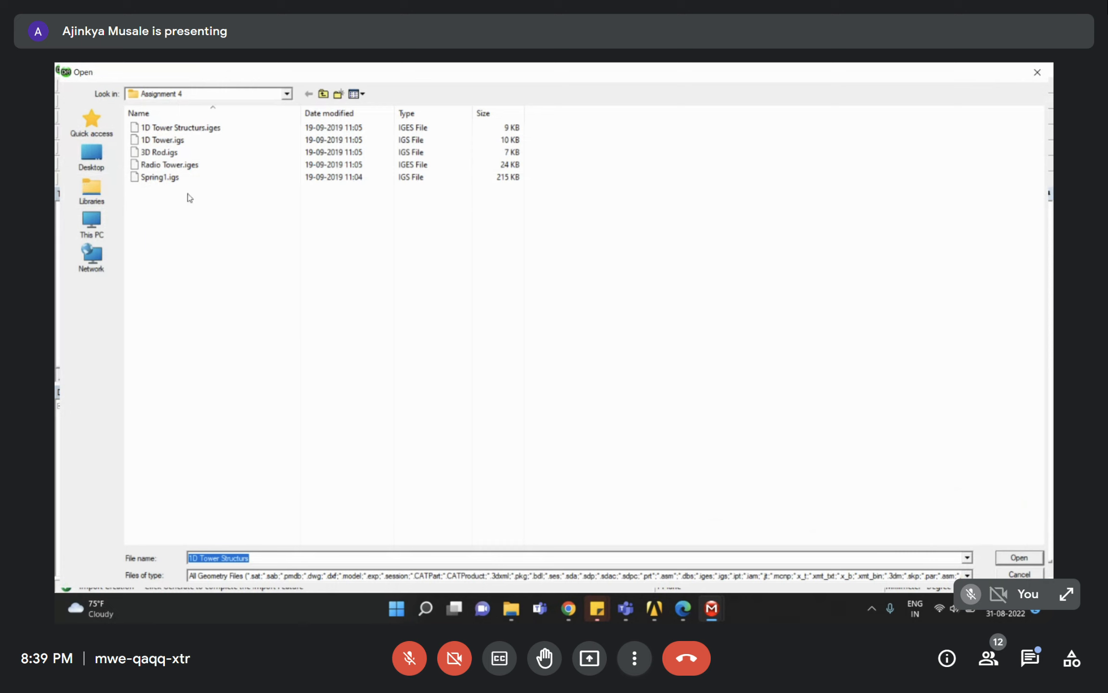
click(176, 130)
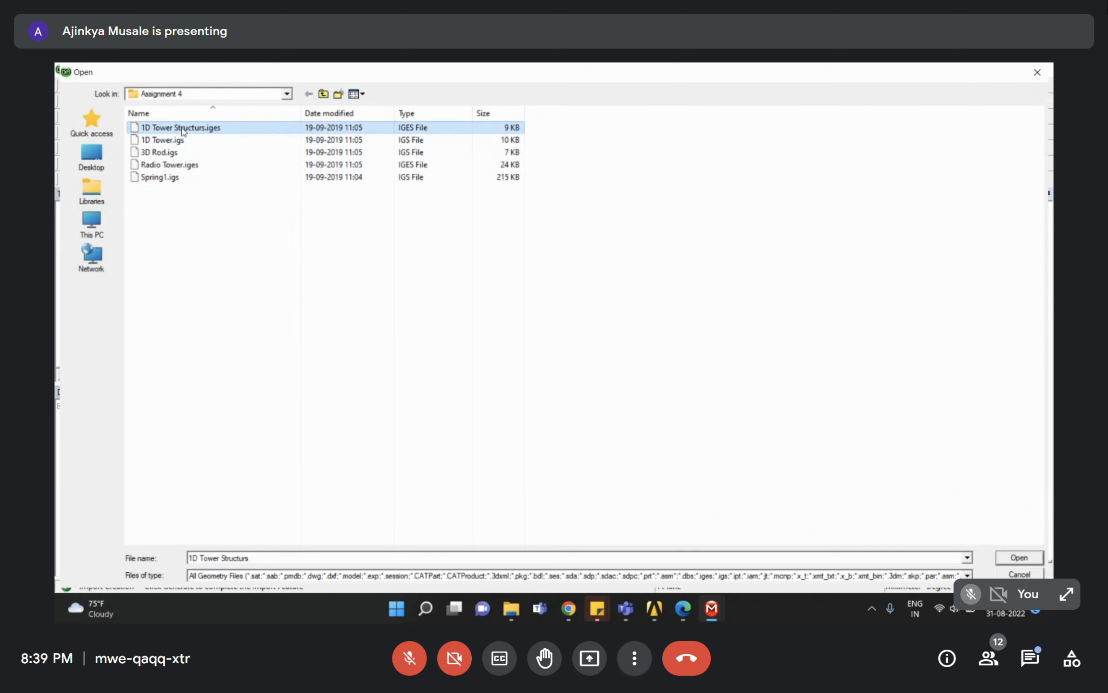
click(162, 141)
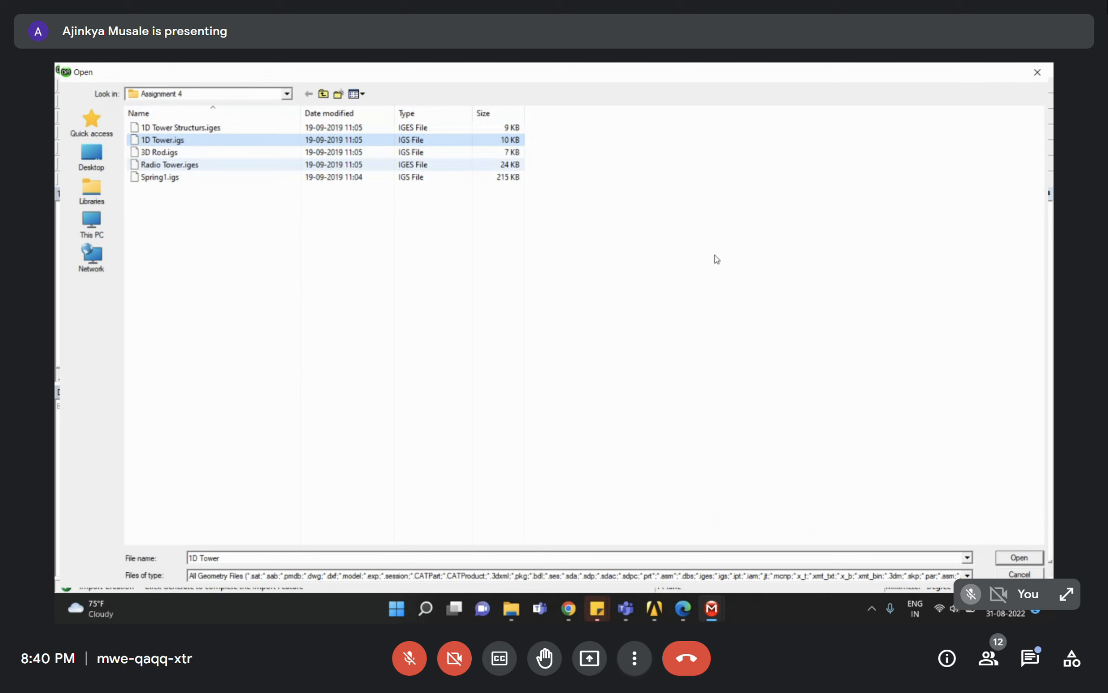
click(1025, 558)
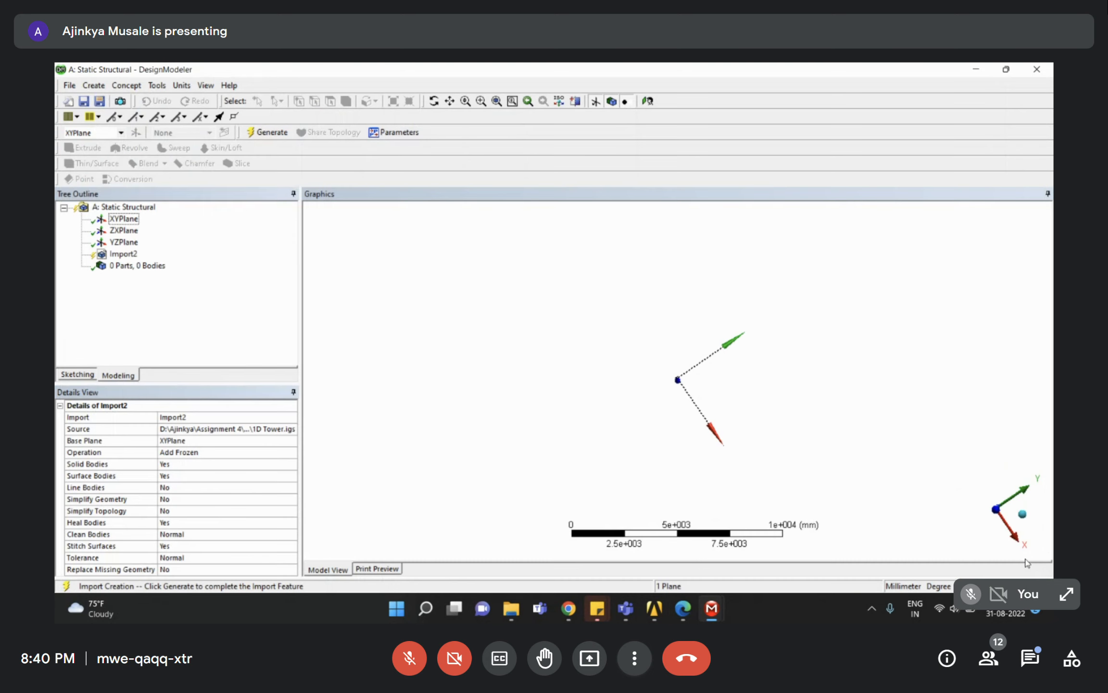
Review Import2's import options for solid, surface and line bodies and simplification.
click(123, 254)
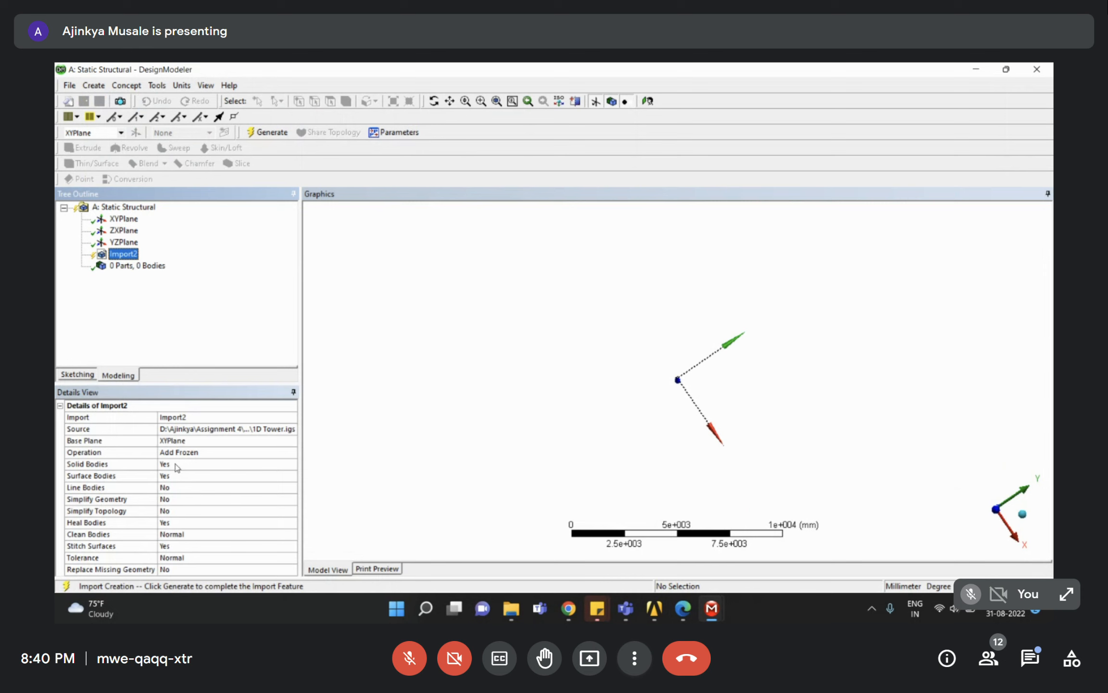
click(165, 464)
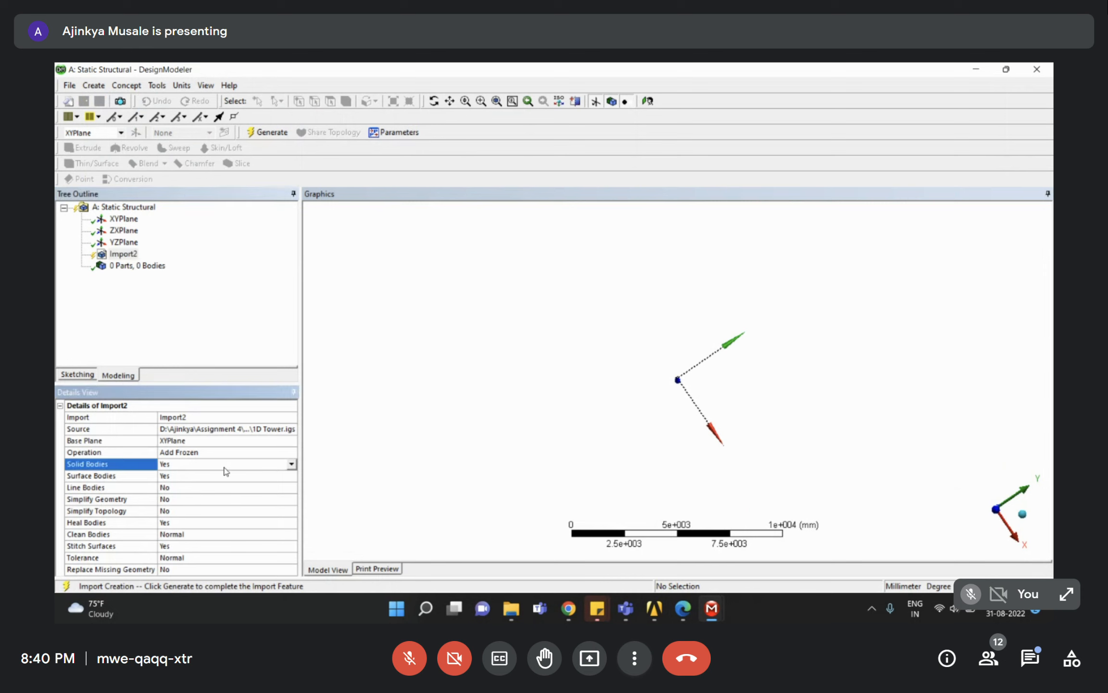
click(110, 477)
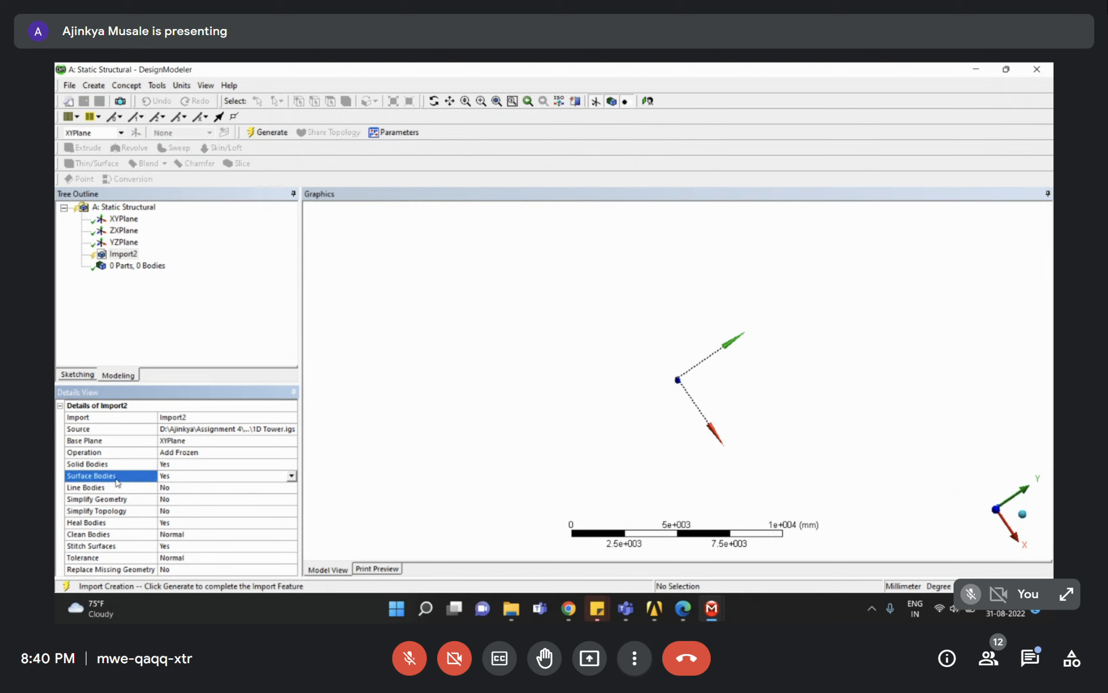
click(125, 503)
click(120, 512)
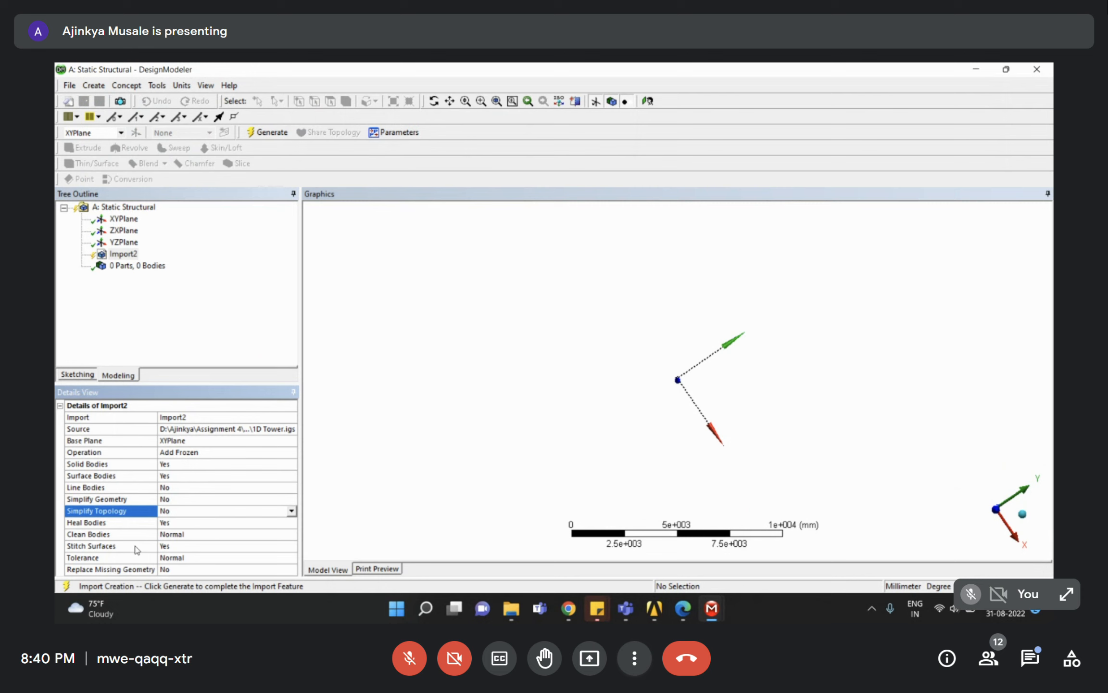
click(109, 465)
click(107, 478)
click(106, 489)
click(106, 465)
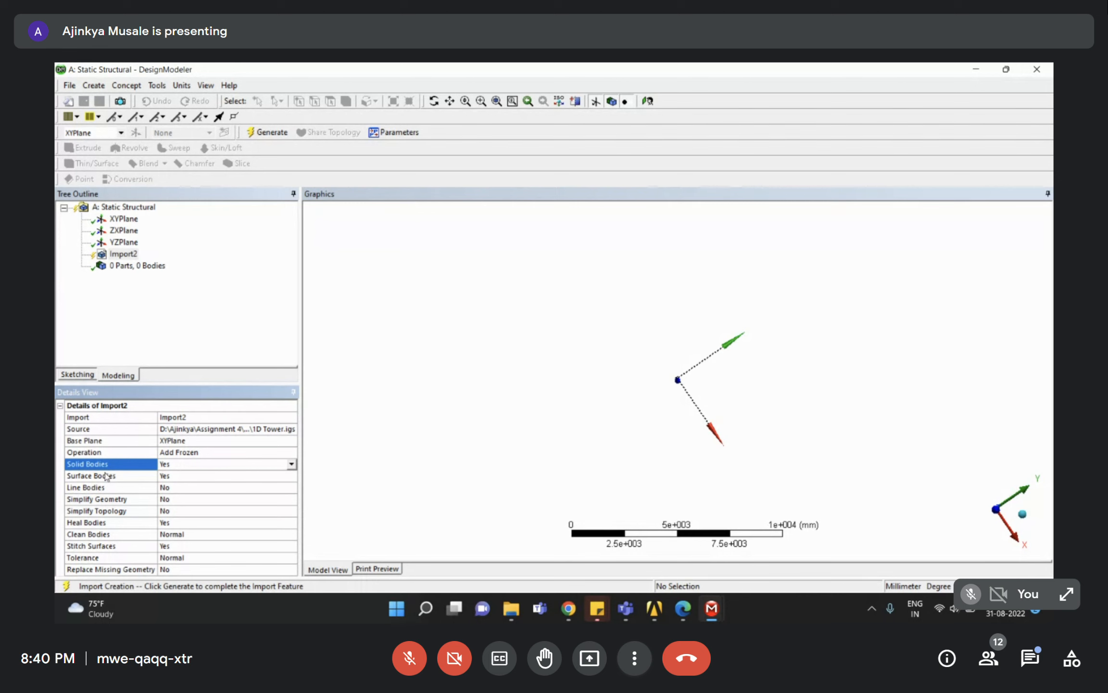
click(107, 476)
click(106, 489)
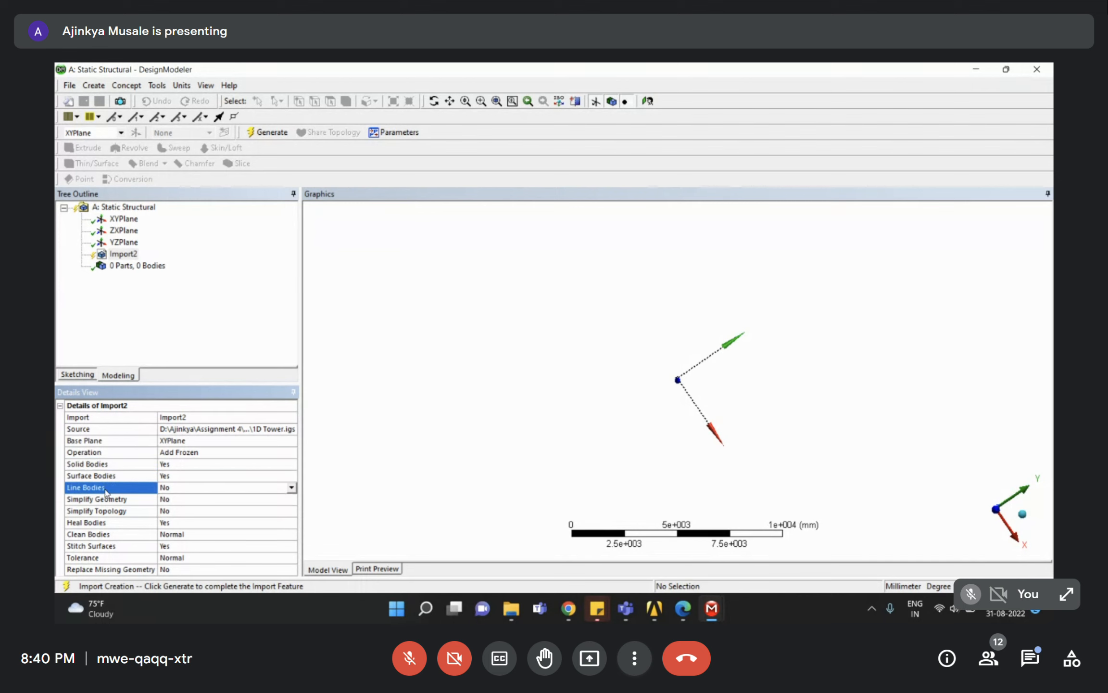
click(105, 476)
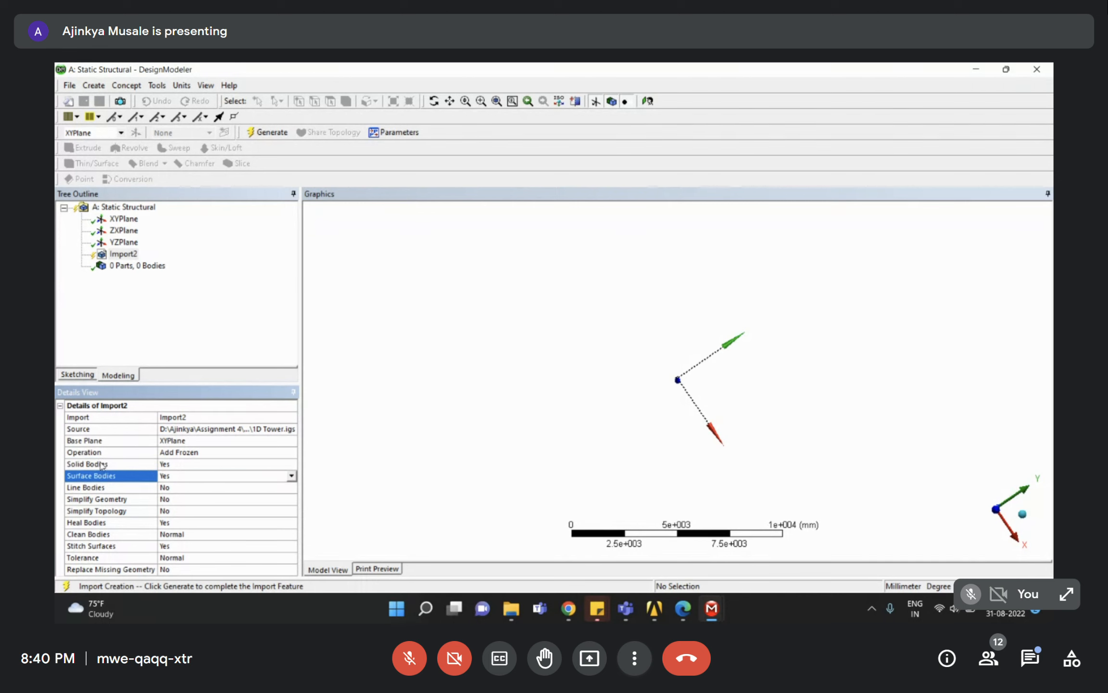
click(103, 465)
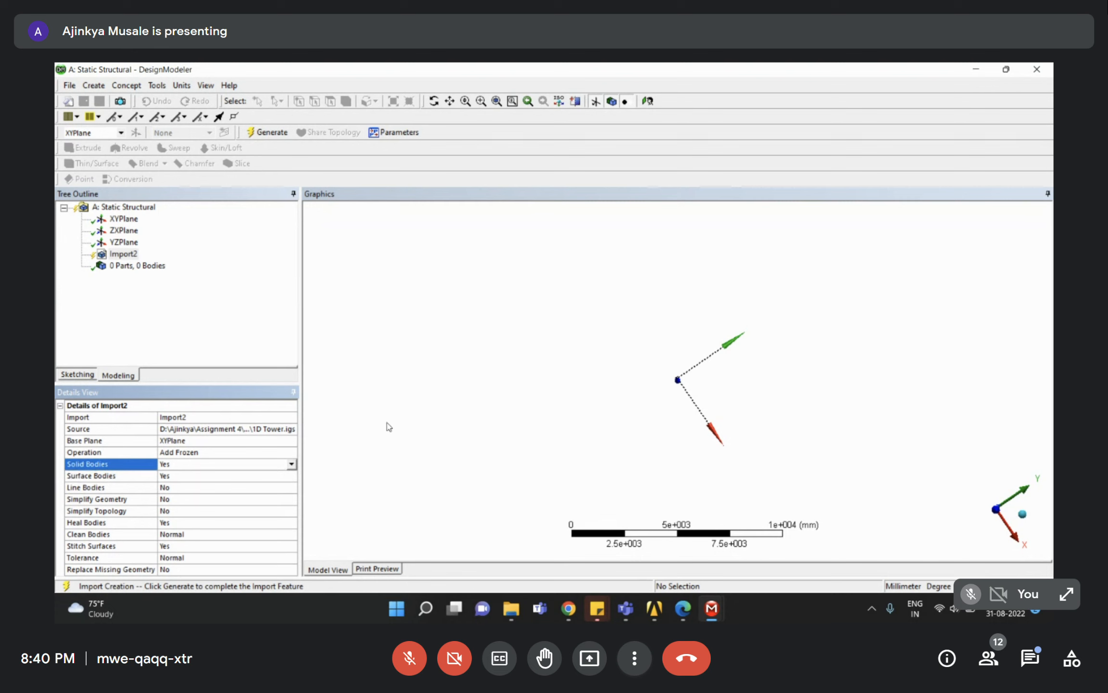
click(100, 488)
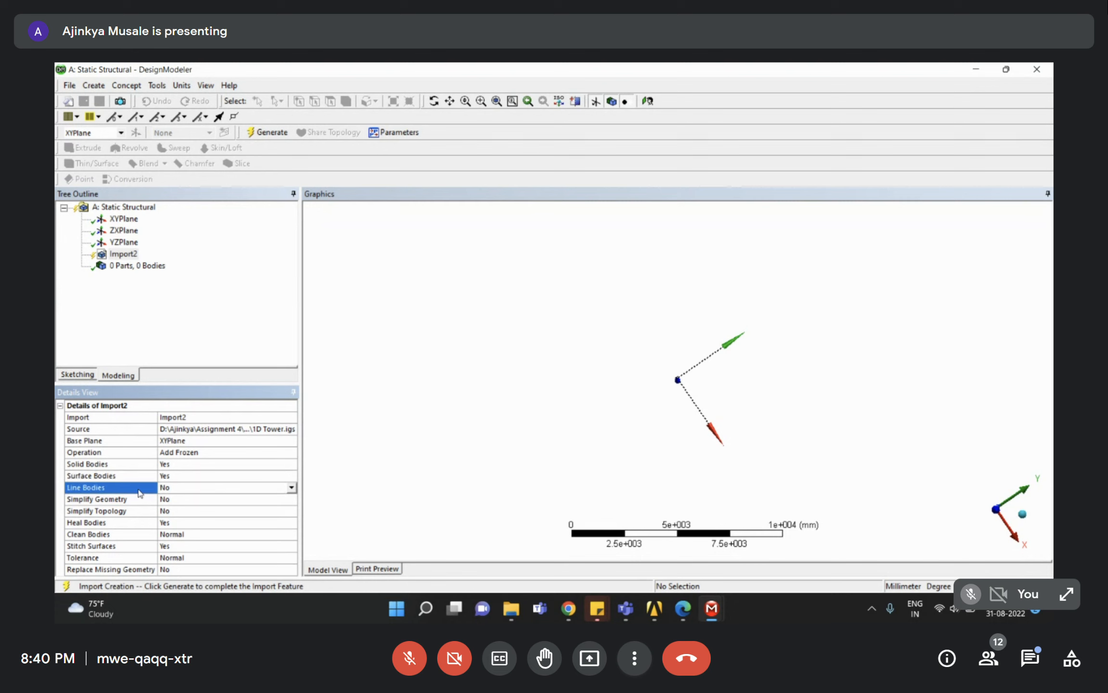
Set Import2's Line Bodies option to Yes, keeping Solid and Surface Bodies on Yes.
click(291, 487)
click(185, 507)
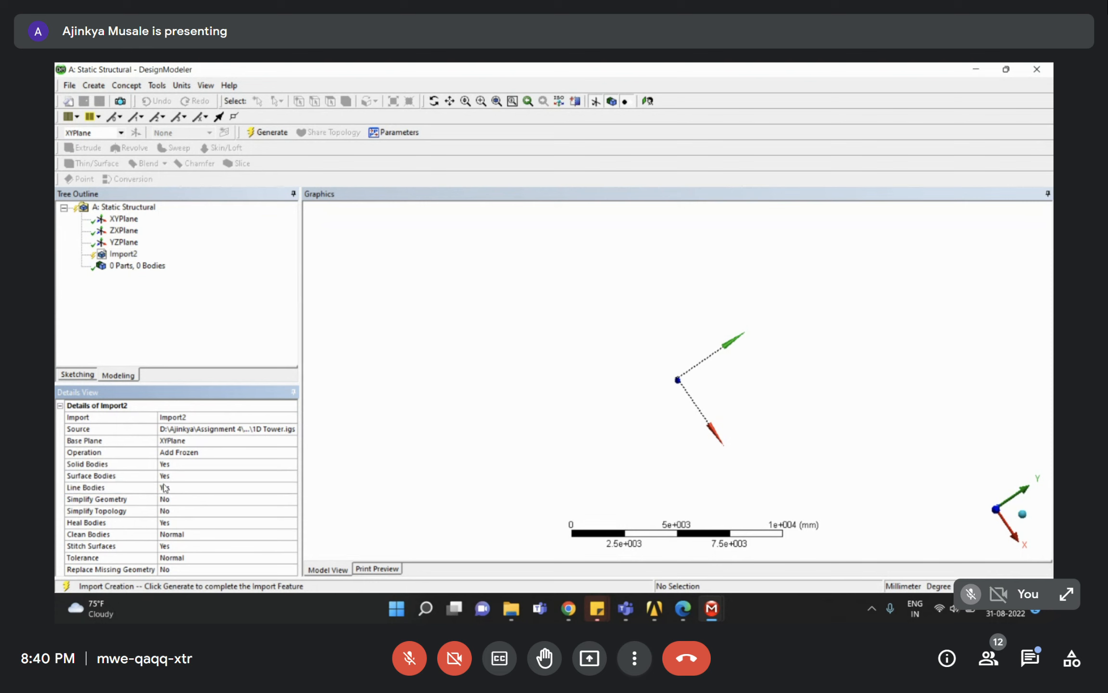
click(114, 476)
click(110, 468)
click(111, 476)
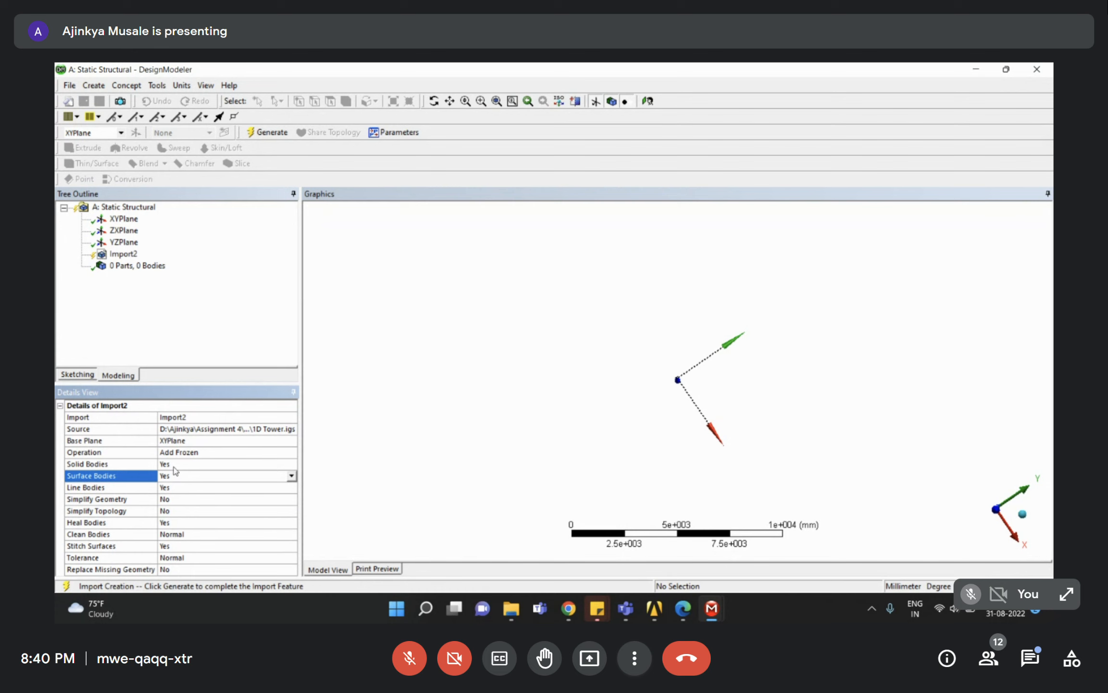
click(127, 490)
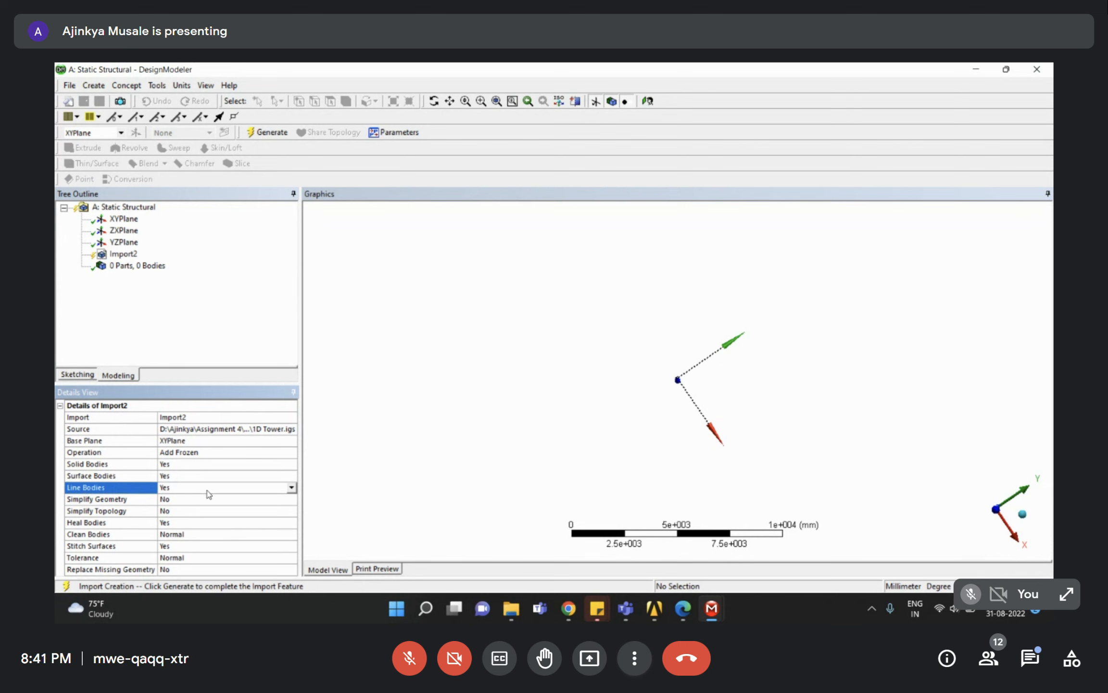
right_click(130, 253)
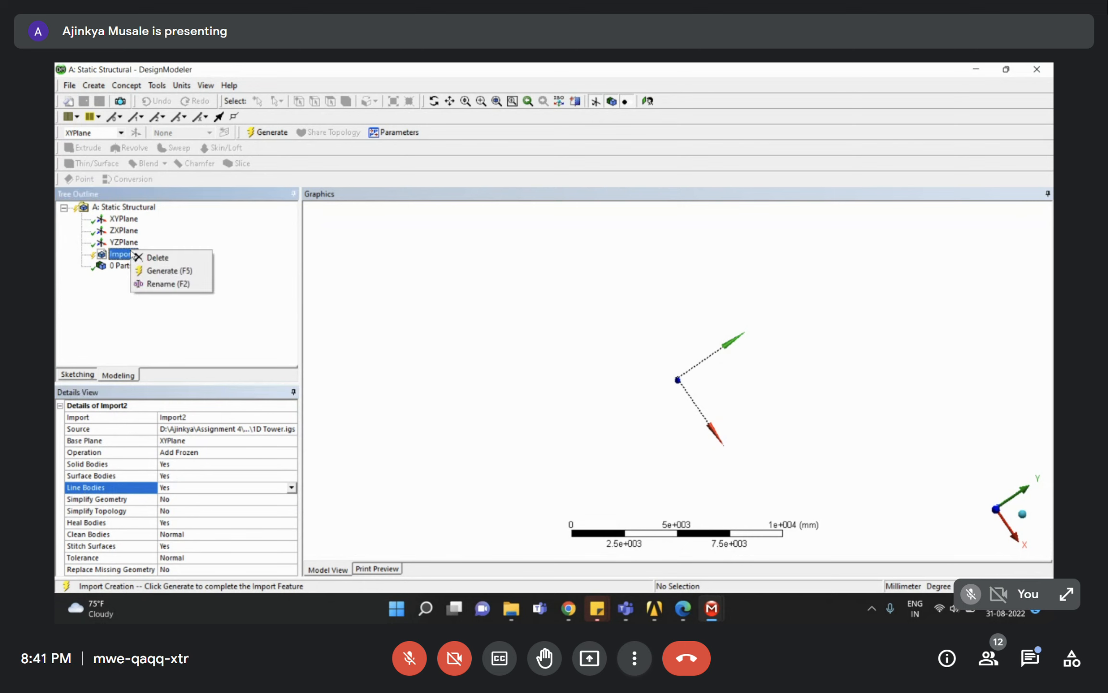
Generate Import2 and orbit and zoom to view the tower frame from the side.
click(176, 271)
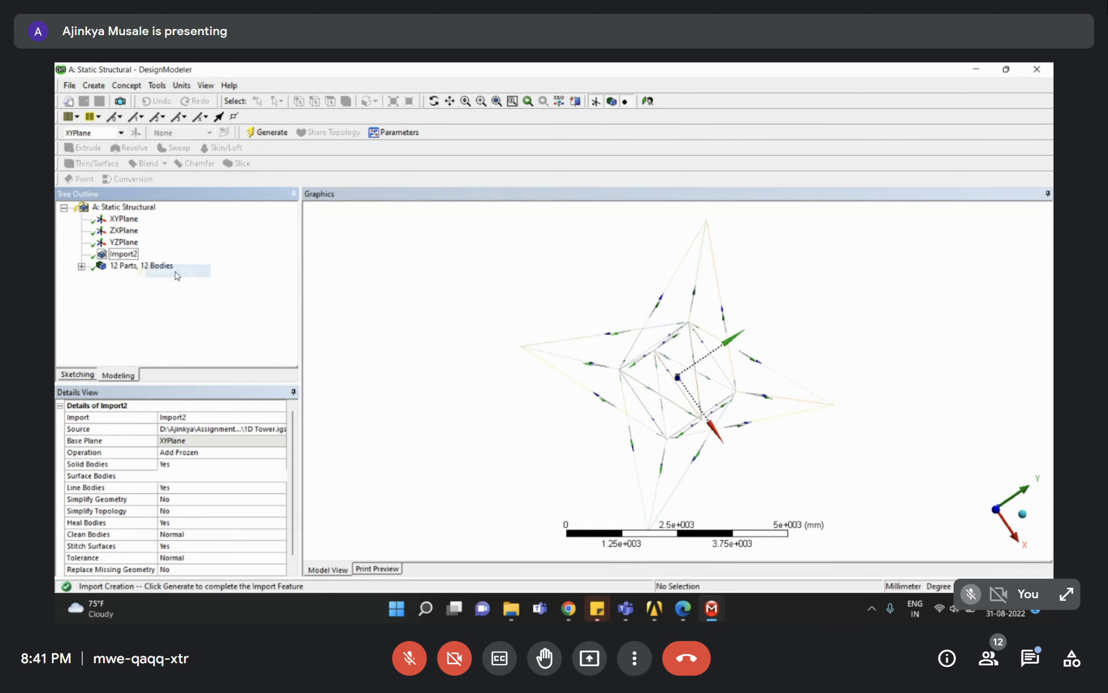
scroll(663, 377, down, 5)
middle_drag(664, 377, 470, 309)
right_drag(580, 284, 730, 442)
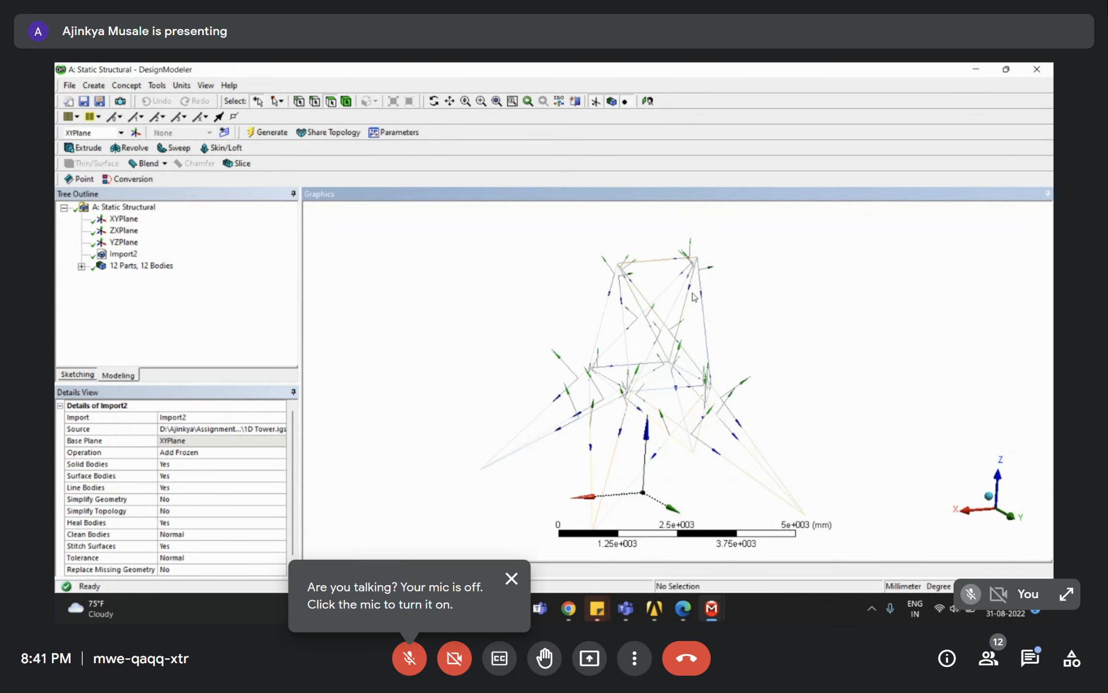
scroll(691, 425, down, 3)
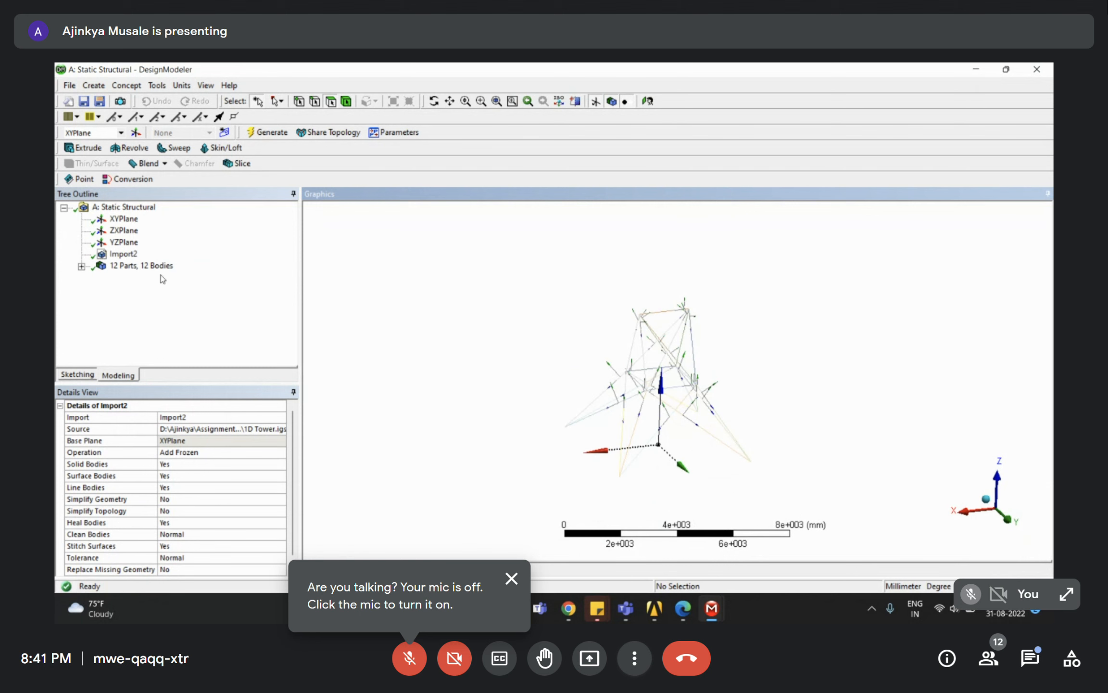
Expand the 12 Parts, 12 Bodies list and inspect several individual line bodies.
click(81, 267)
scroll(111, 278, up, 2)
click(139, 279)
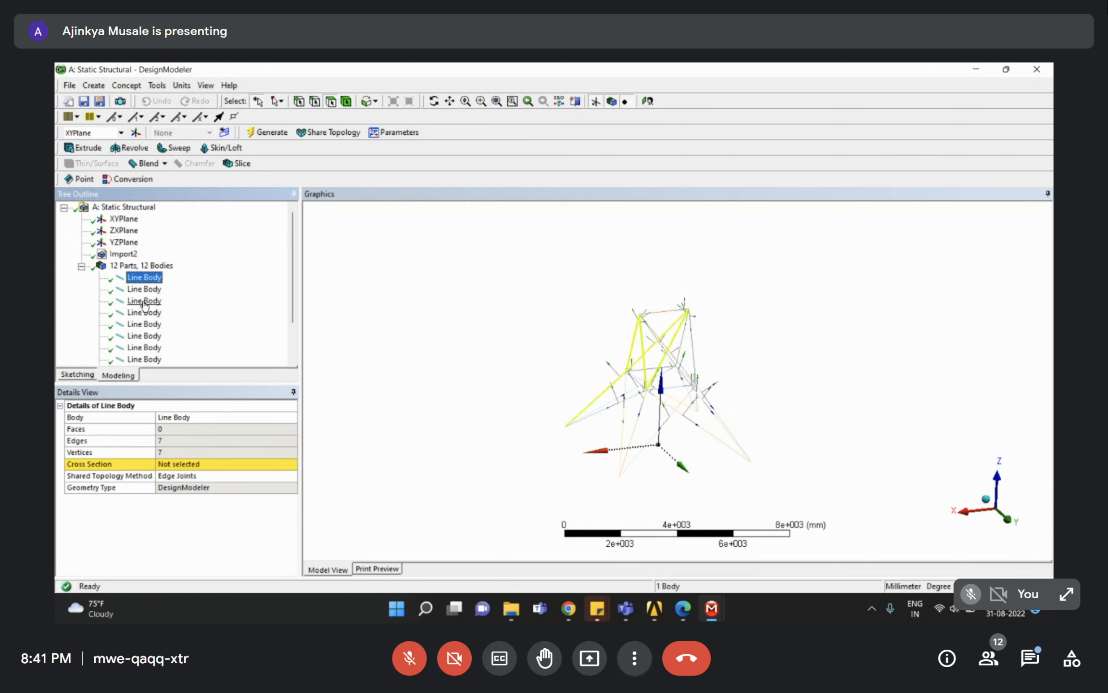
click(144, 302)
click(145, 325)
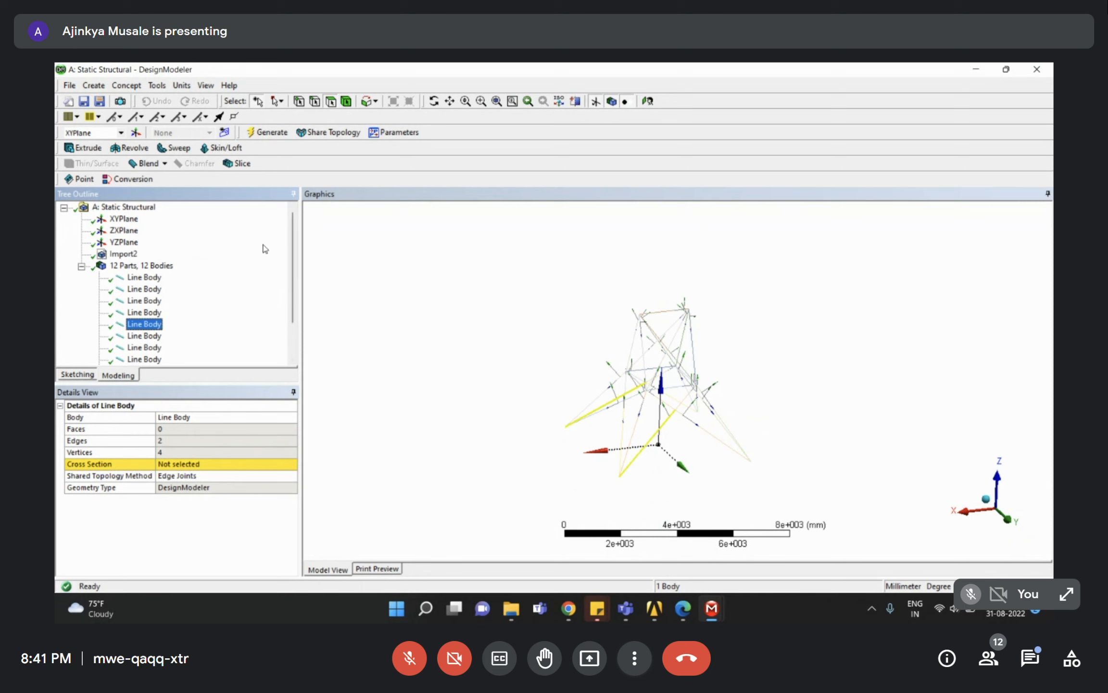
click(81, 266)
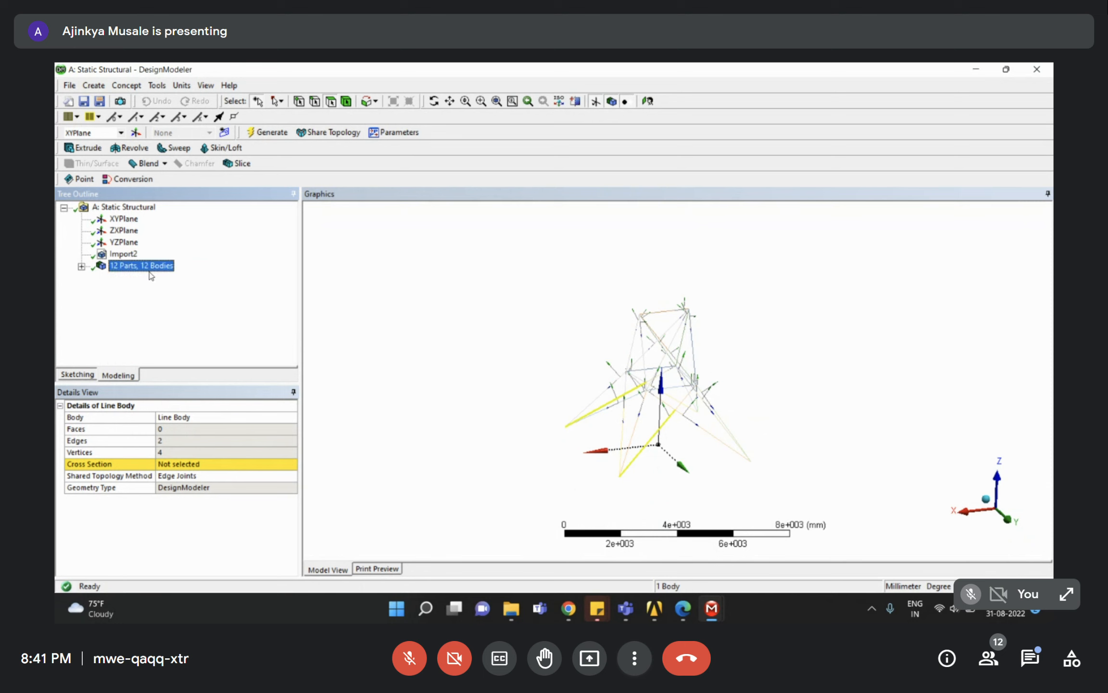
click(127, 85)
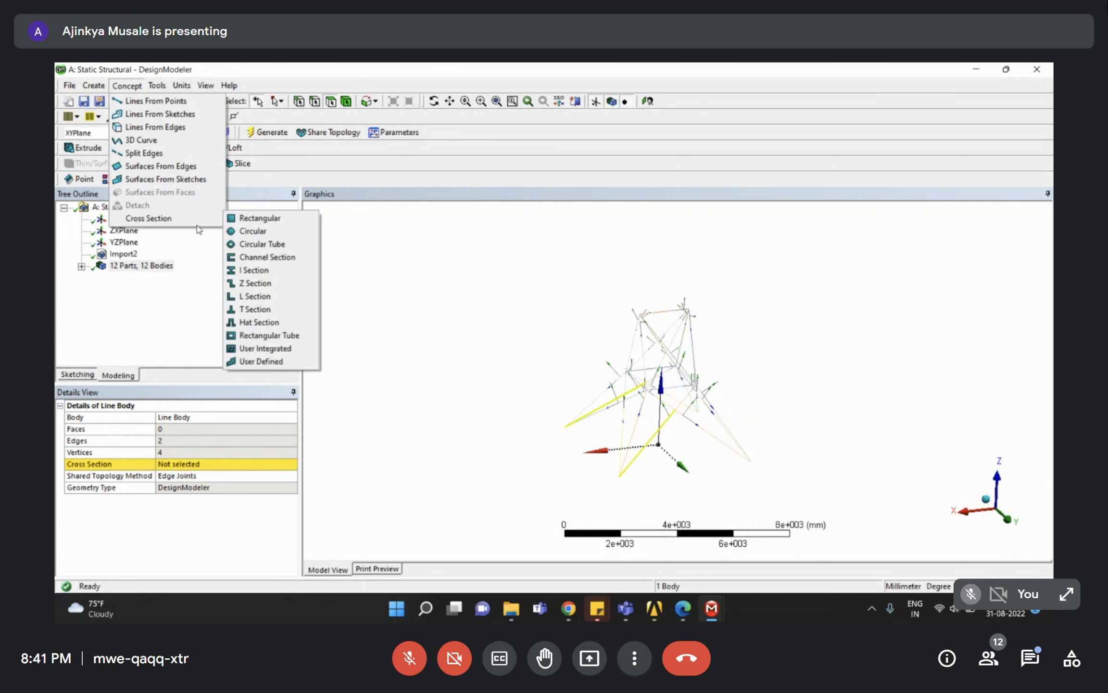
Add an L-section cross section L2 and set its leg thickness to 2 mm.
mouse_move(218, 221)
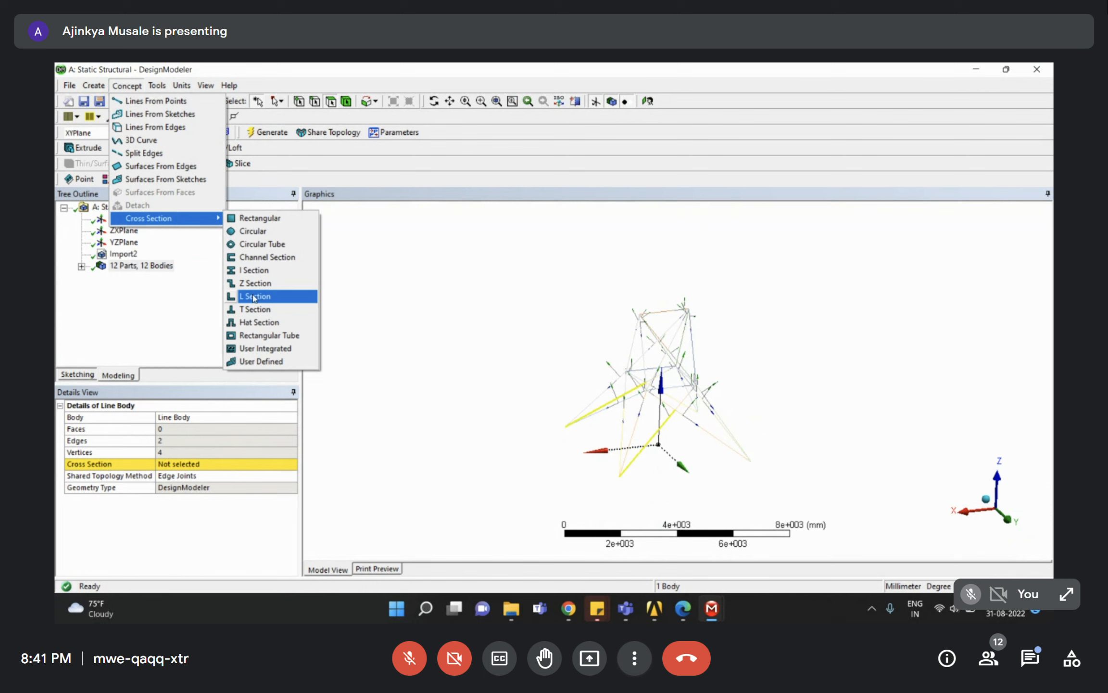
click(247, 297)
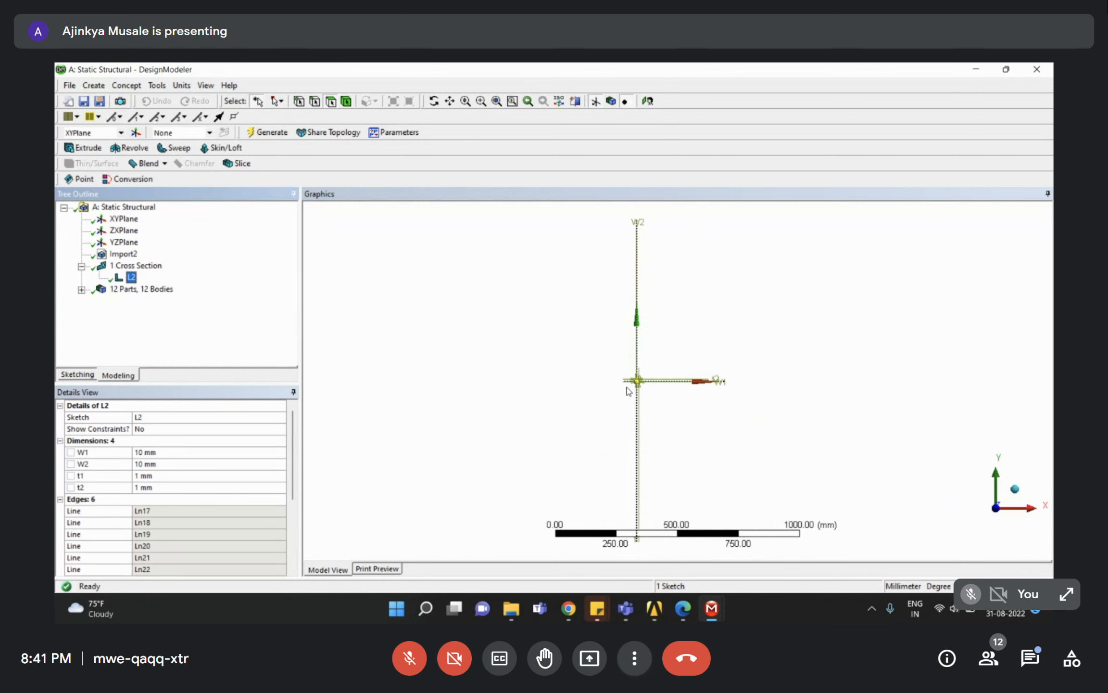
right_drag(617, 364, 674, 405)
right_drag(584, 339, 657, 410)
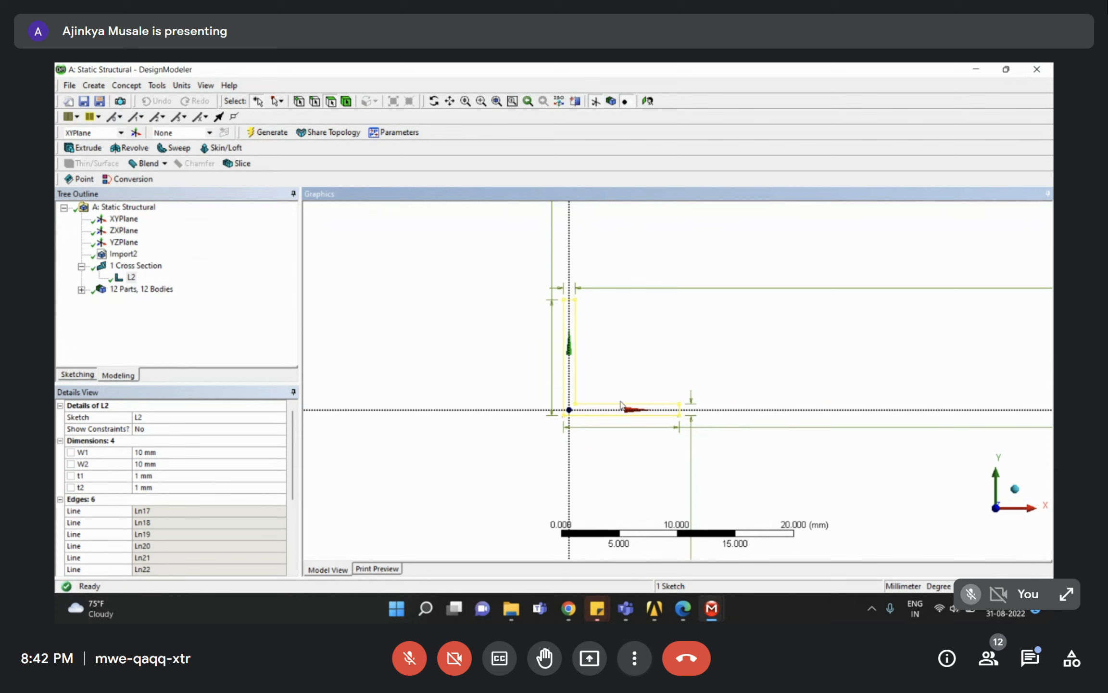
click(271, 478)
text(2)
key(Return)
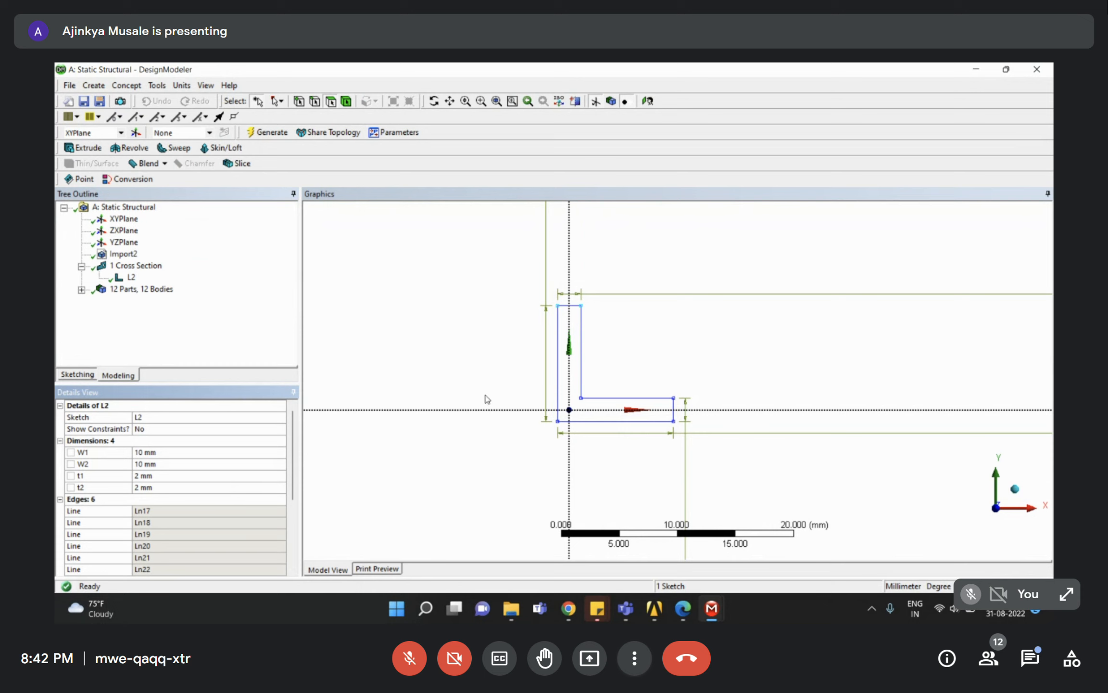
Expand the tower's line bodies in the tree and select the first one.
click(142, 329)
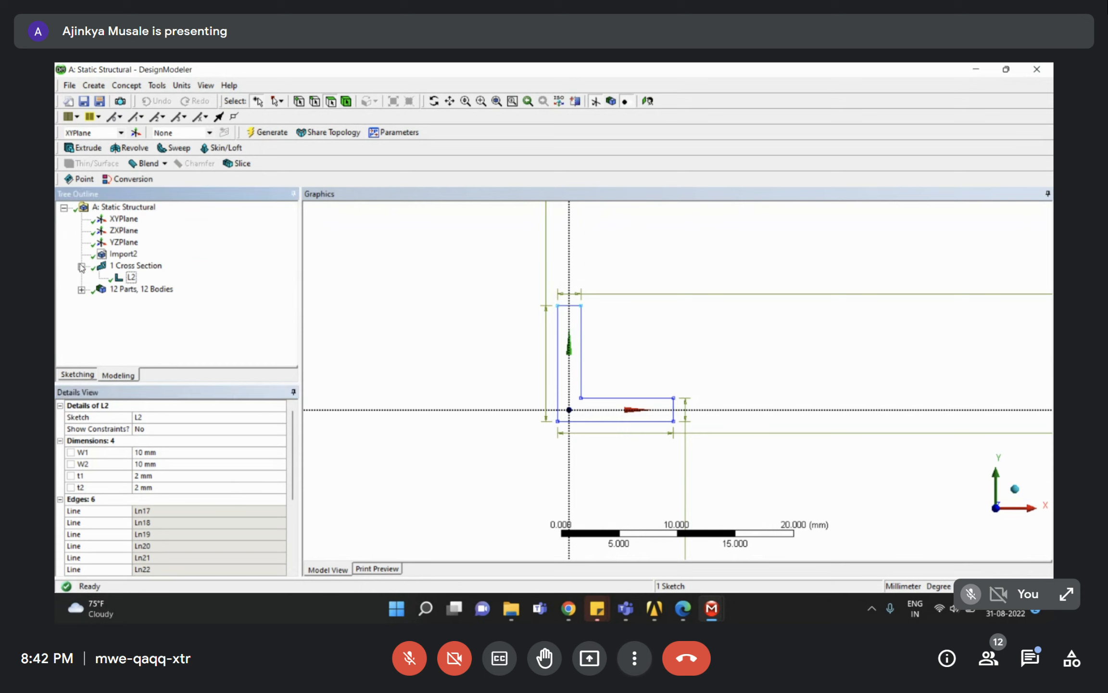
click(81, 289)
click(144, 231)
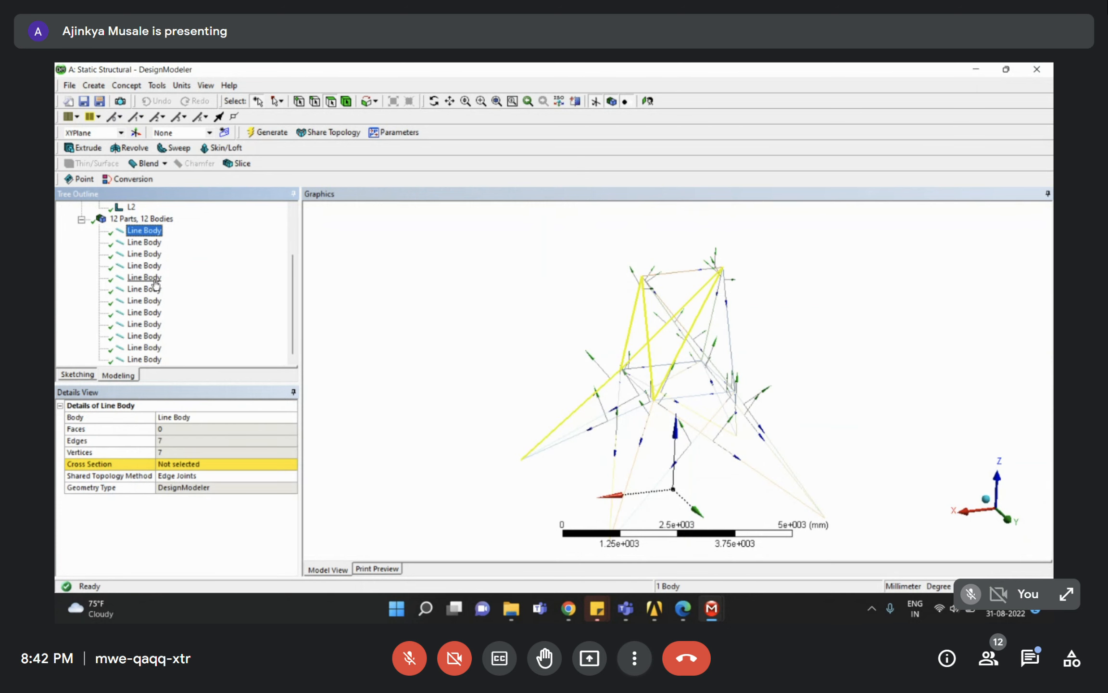
scroll(151, 306, up, 2)
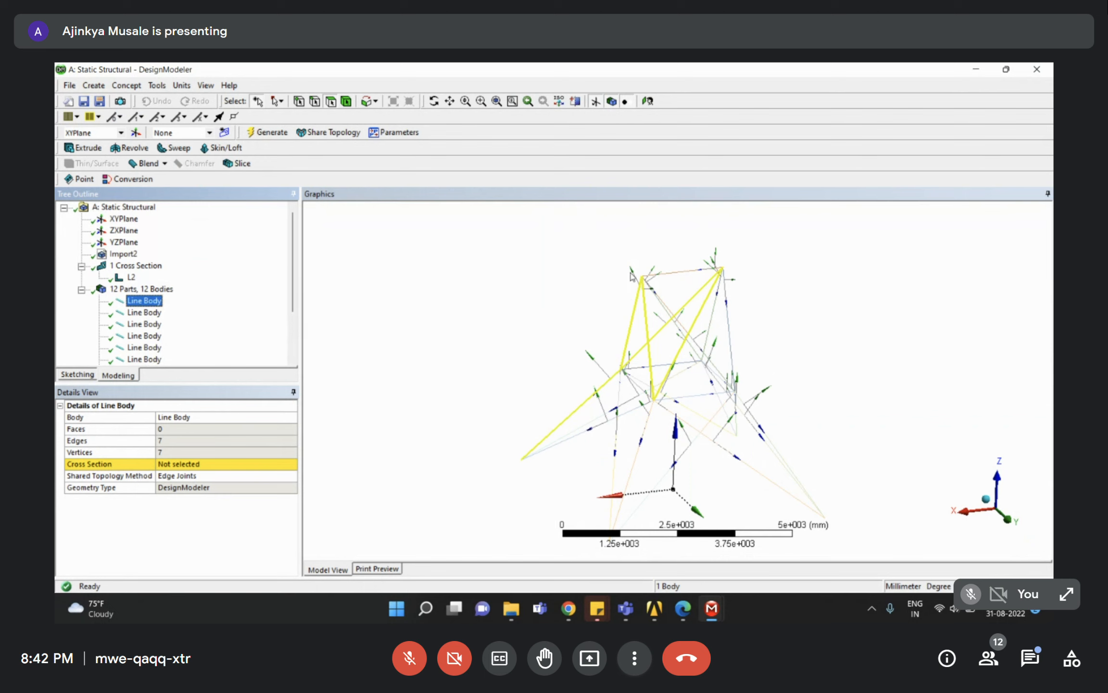
click(142, 324)
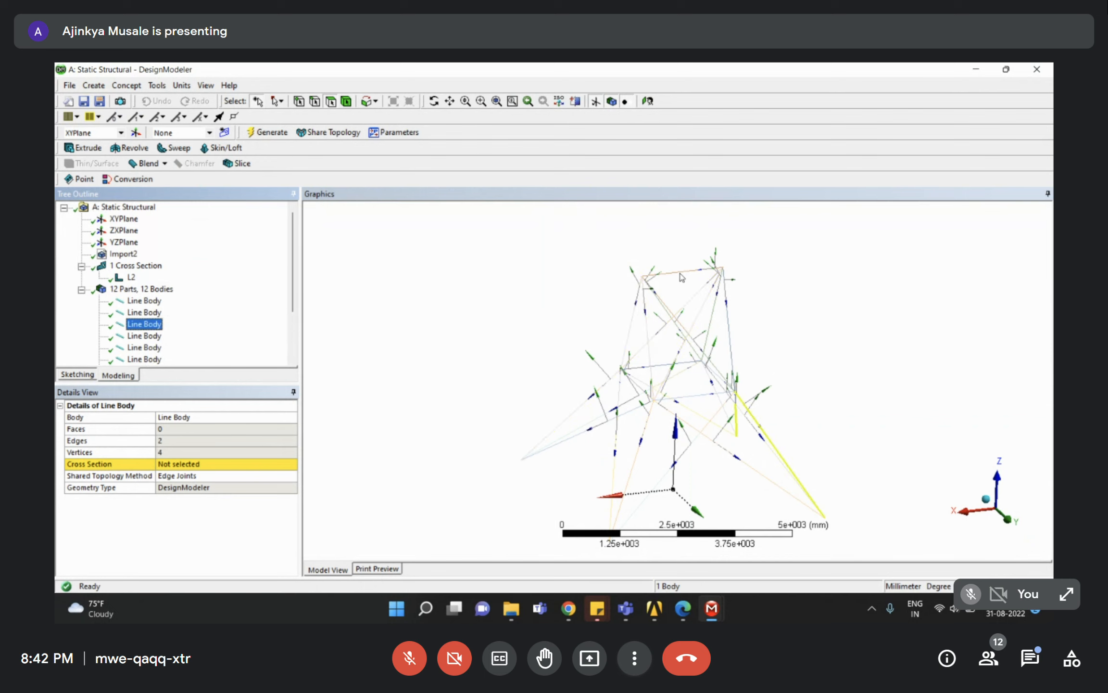
click(143, 312)
click(142, 323)
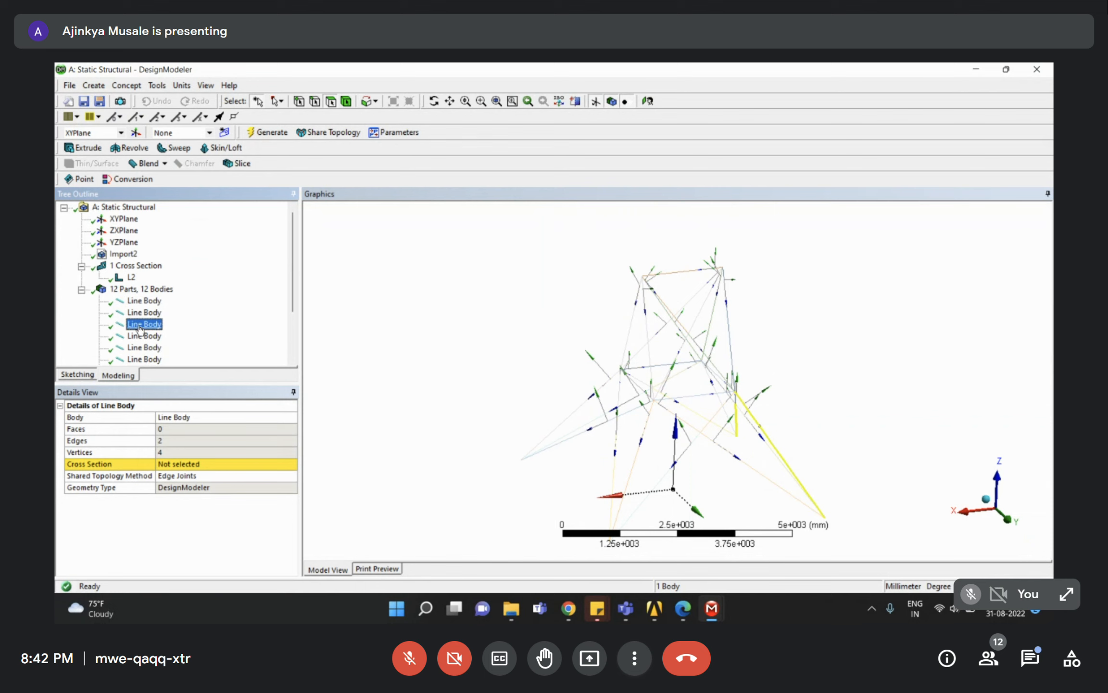
click(282, 101)
click(296, 112)
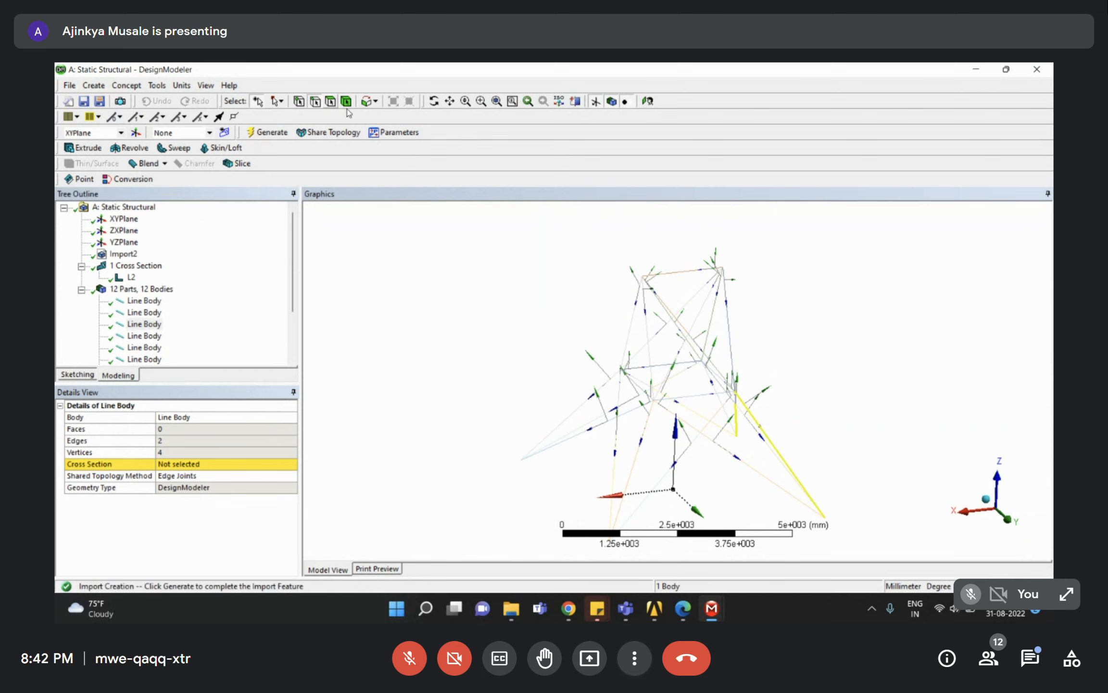
click(673, 273)
right_click(675, 273)
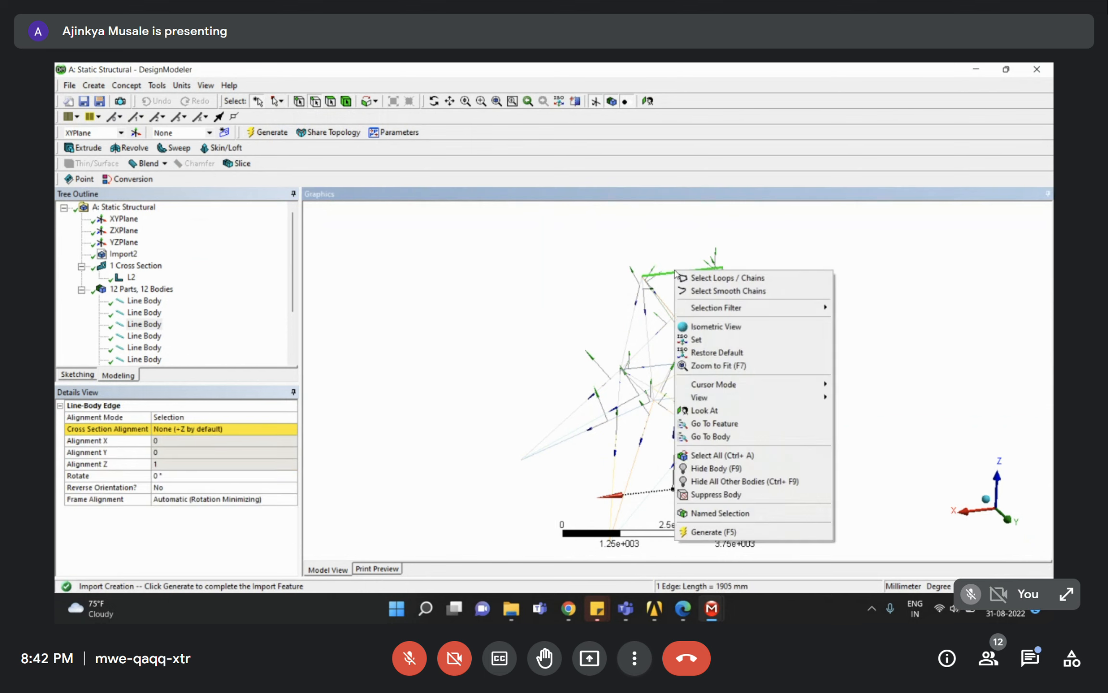
click(729, 436)
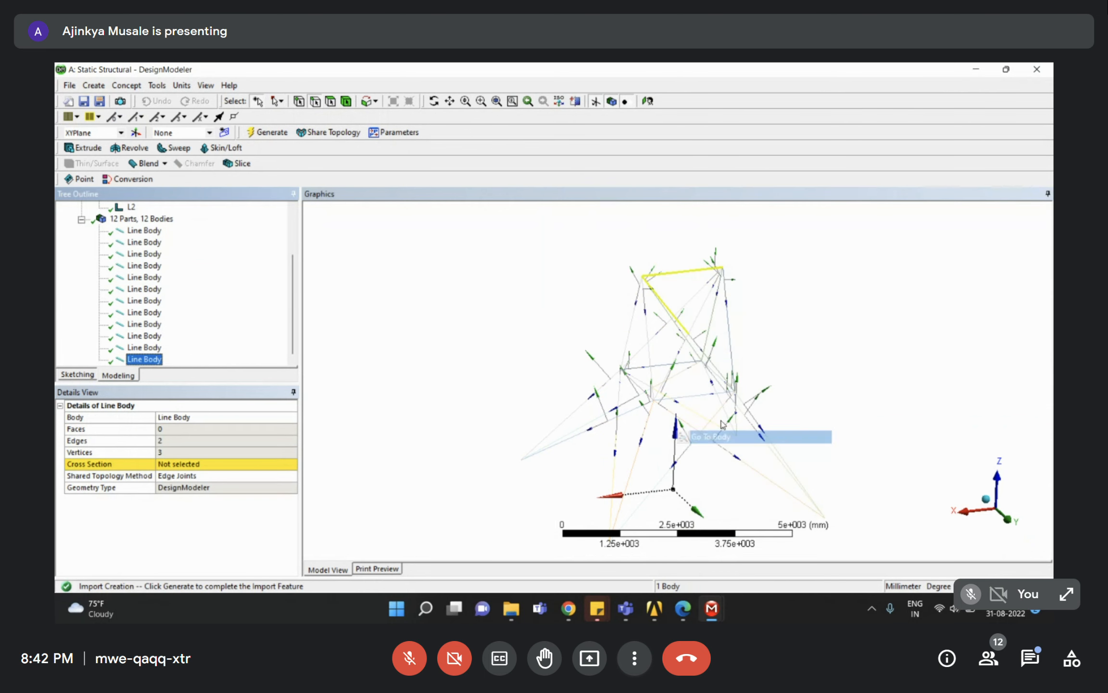
click(685, 274)
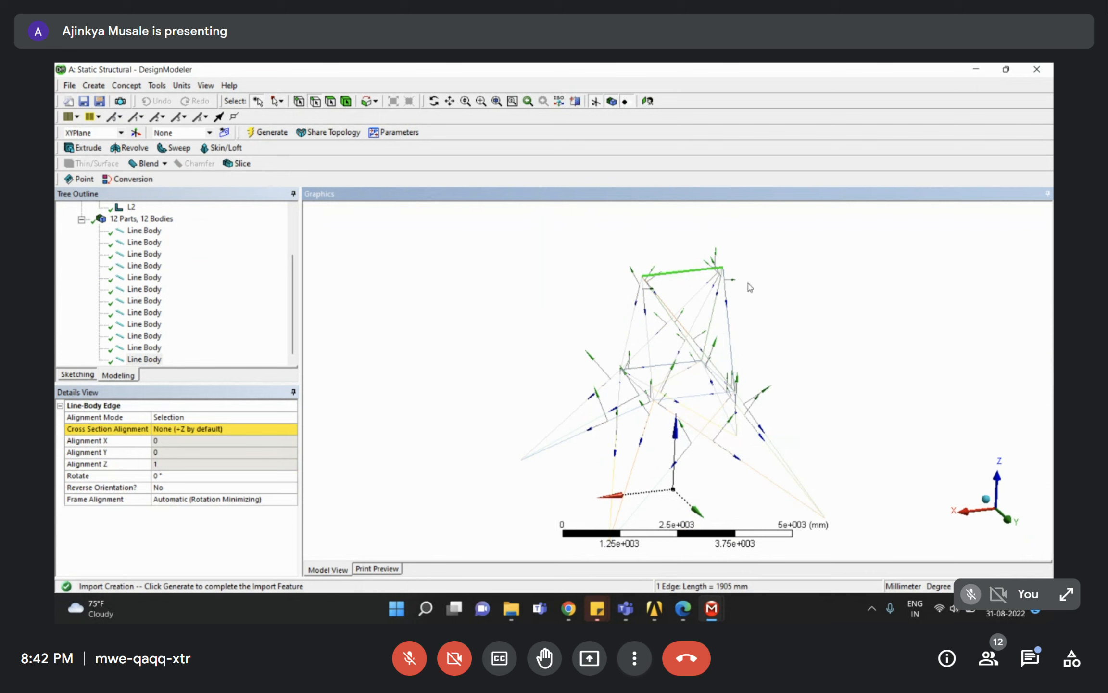
right_click(688, 274)
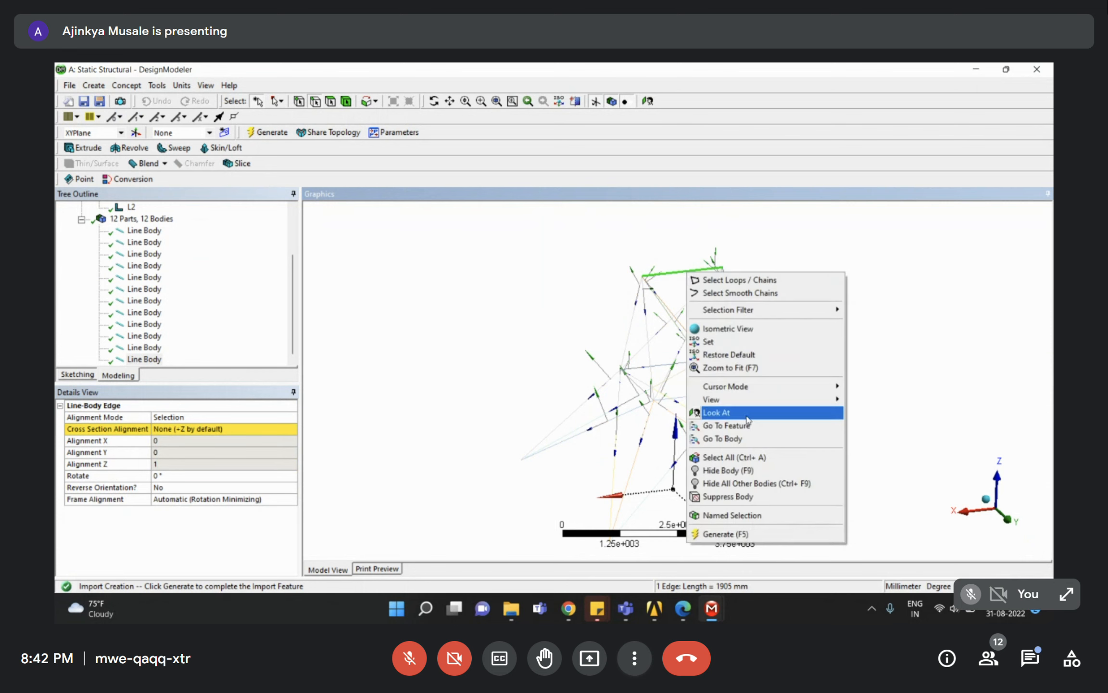
click(734, 439)
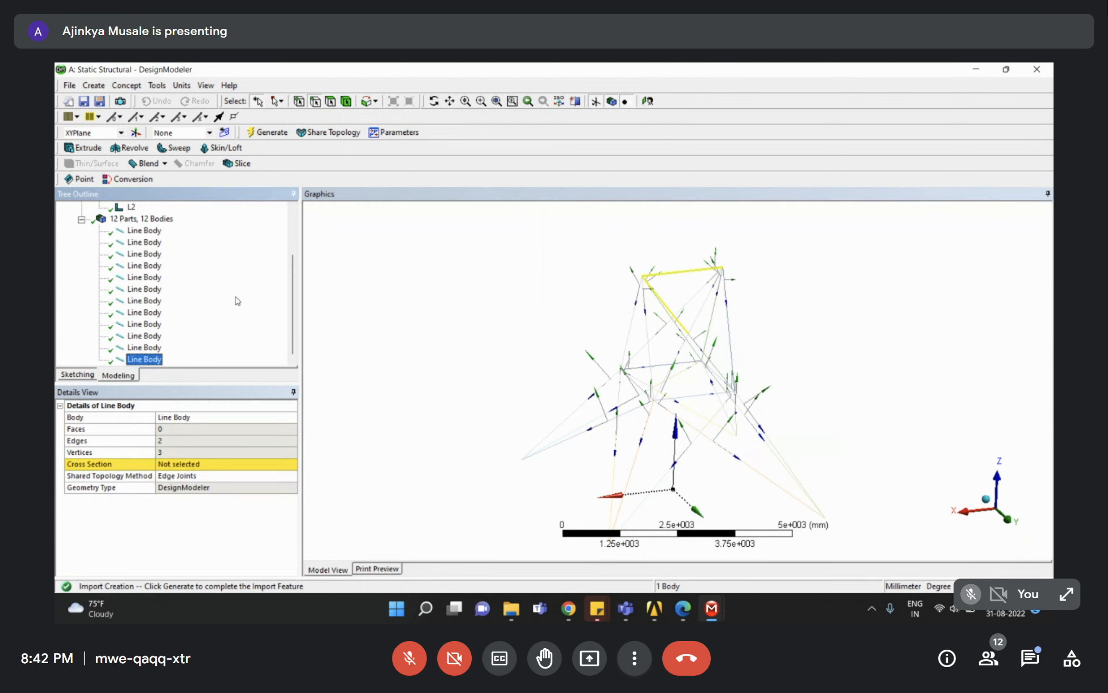
click(163, 360)
click(222, 465)
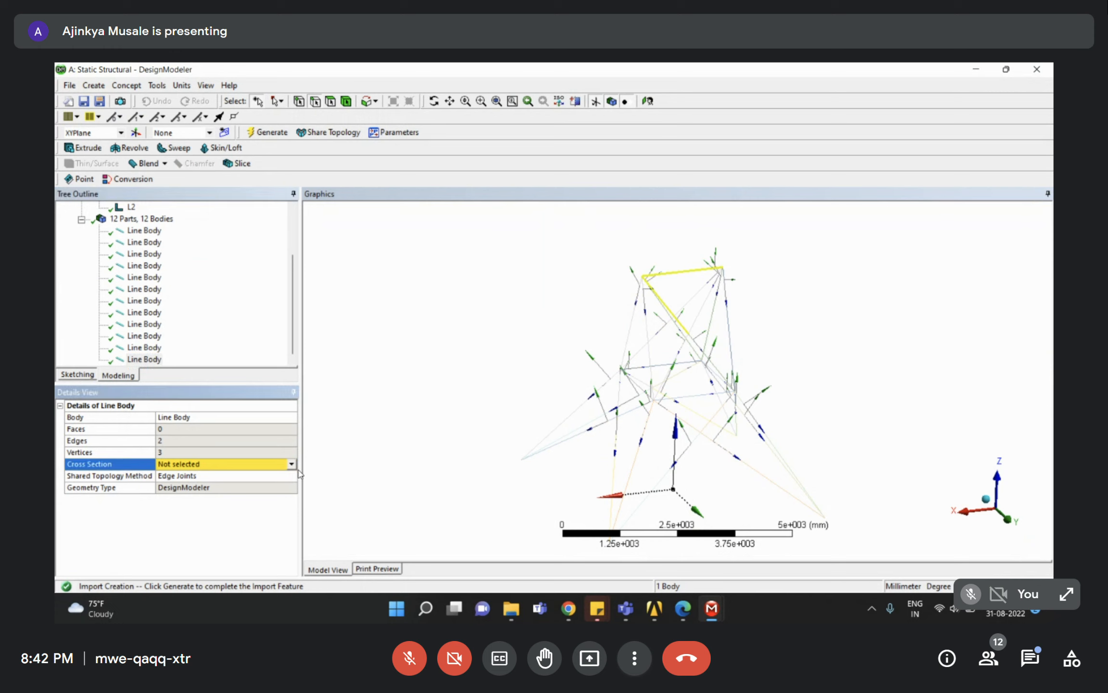
middle_drag(697, 310, 639, 284)
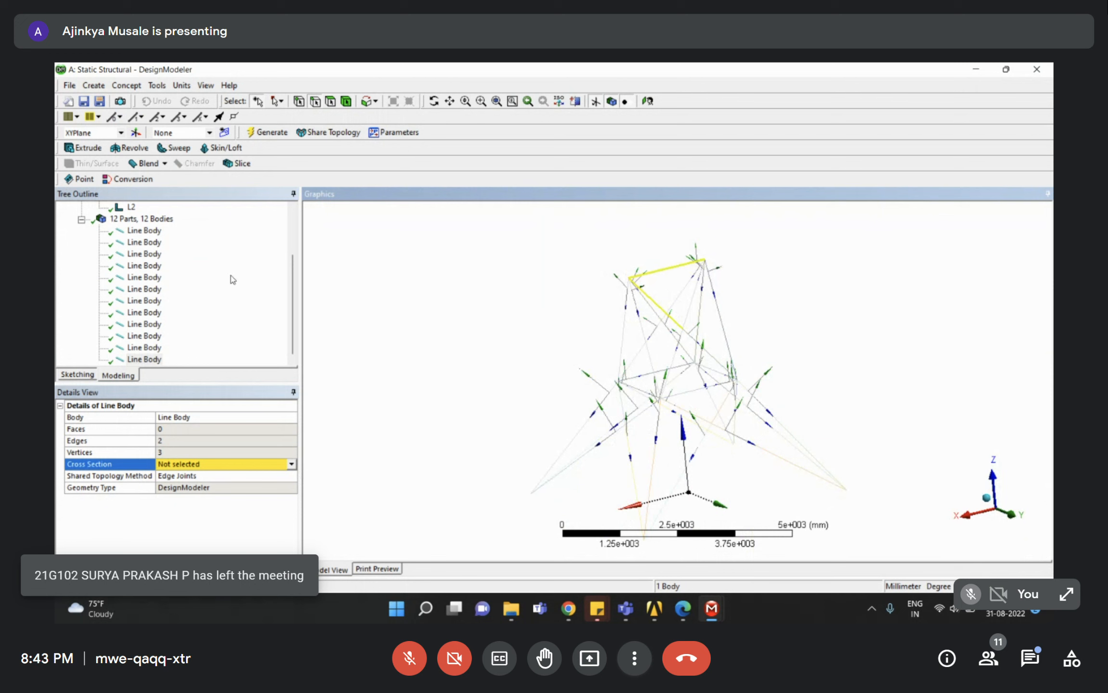
scroll(212, 288, up, 1)
click(135, 231)
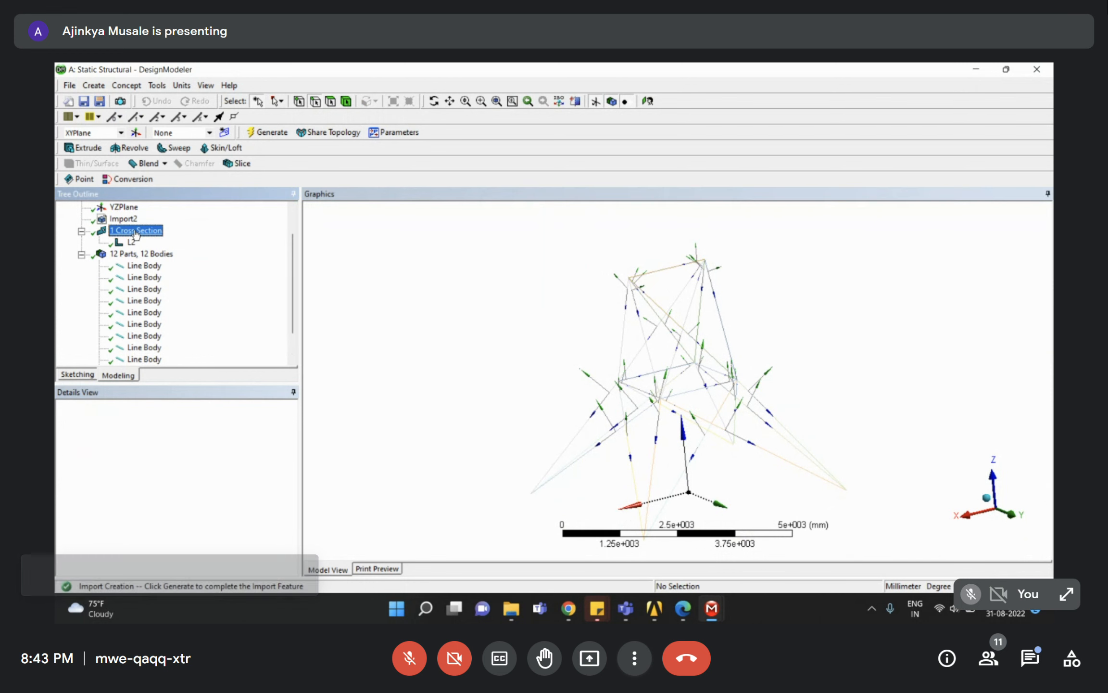
Create a Circular1 cross section and assign it to the last line body.
click(126, 85)
mouse_move(158, 218)
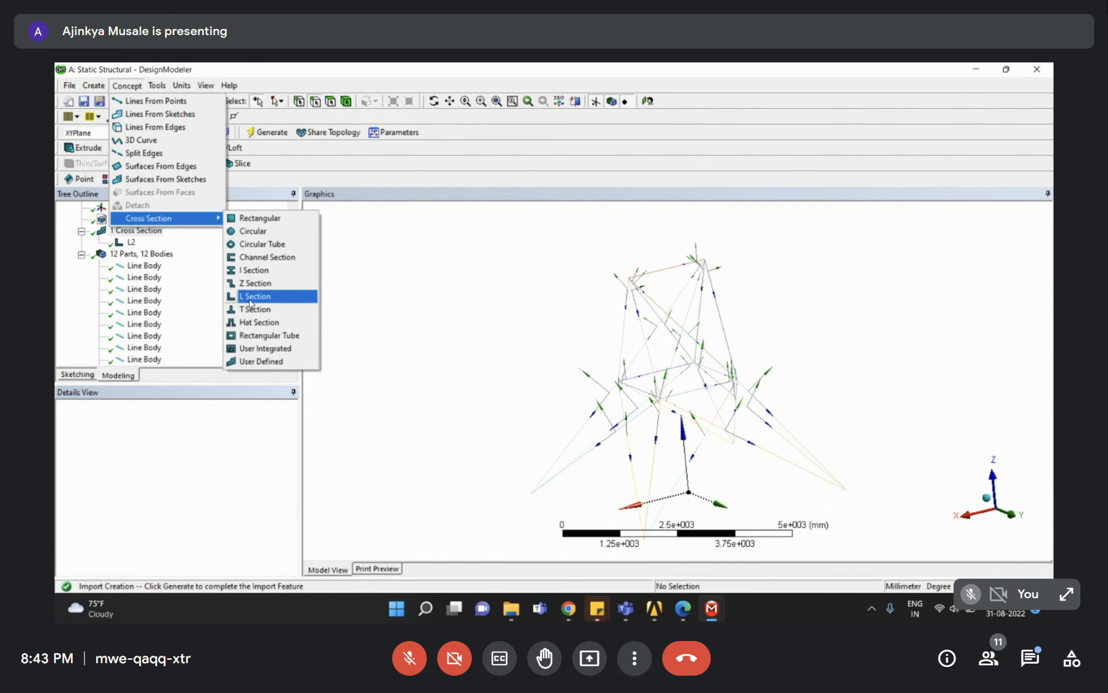
click(252, 231)
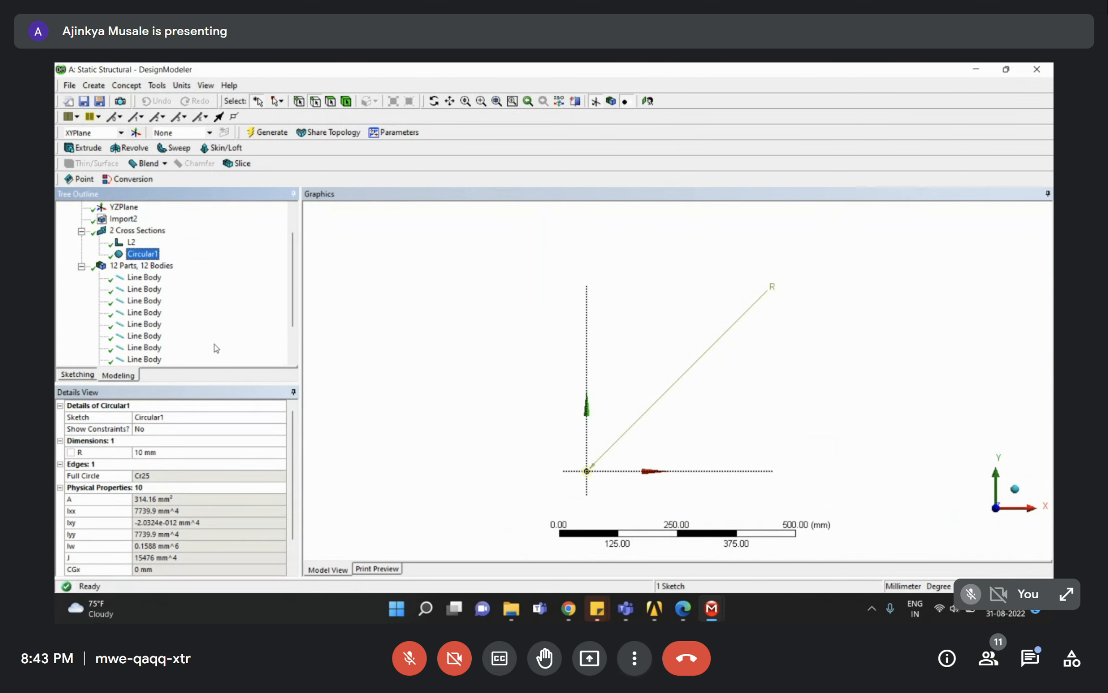
scroll(186, 317, down, 2)
click(144, 359)
middle_drag(624, 302, 567, 304)
right_drag(616, 297, 735, 385)
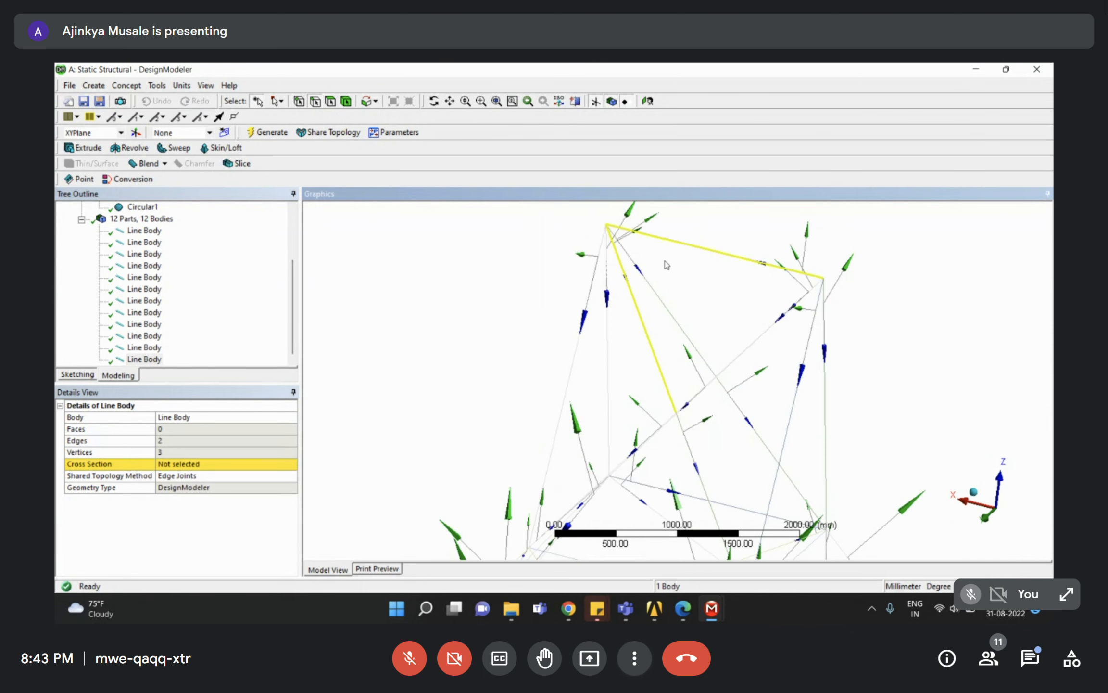
click(287, 464)
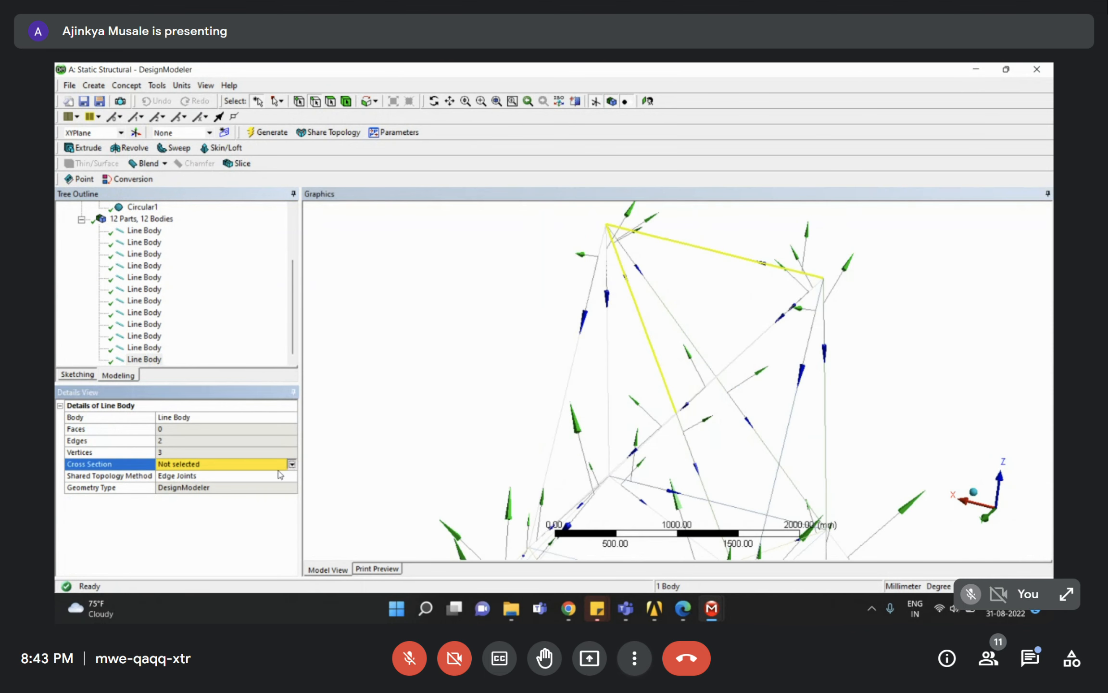
click(292, 464)
click(178, 492)
click(178, 357)
scroll(678, 382, down, 3)
scroll(184, 299, up, 2)
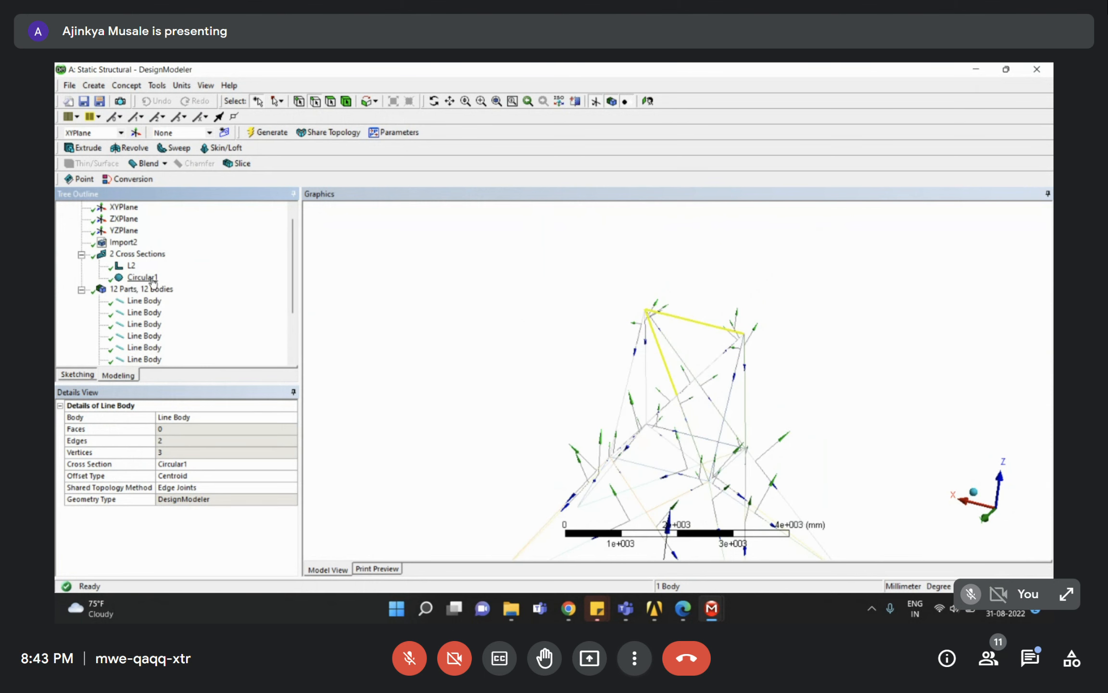
Attempt to delete Circular1 and dismiss the cannot-delete warning.
click(150, 279)
right_click(150, 277)
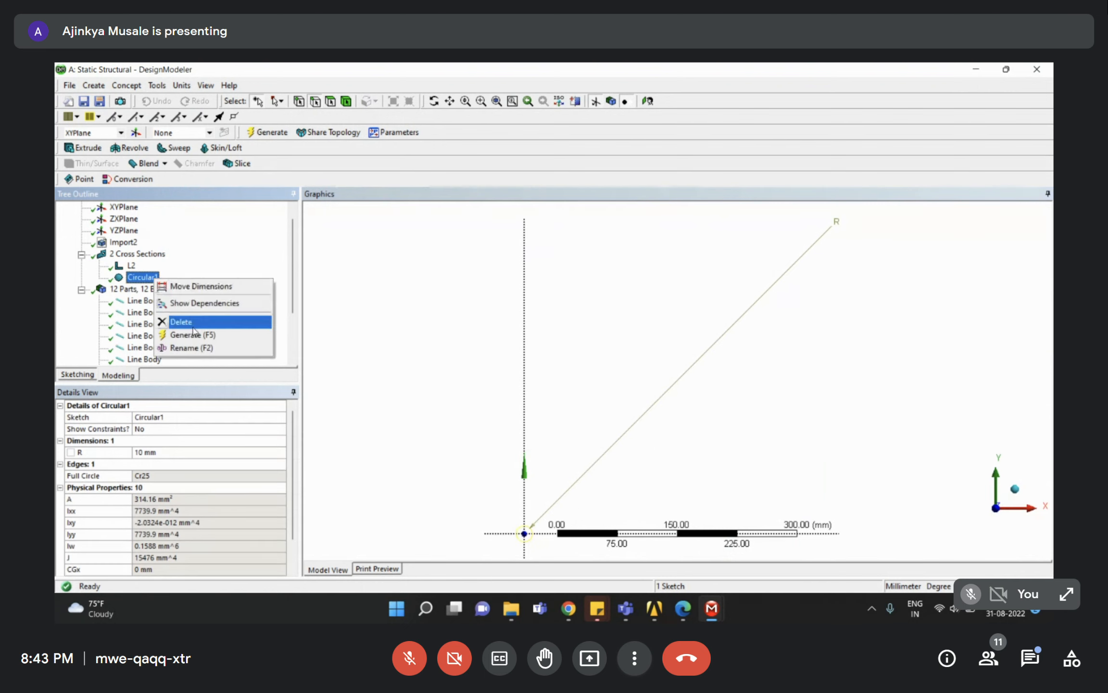
click(193, 322)
click(652, 381)
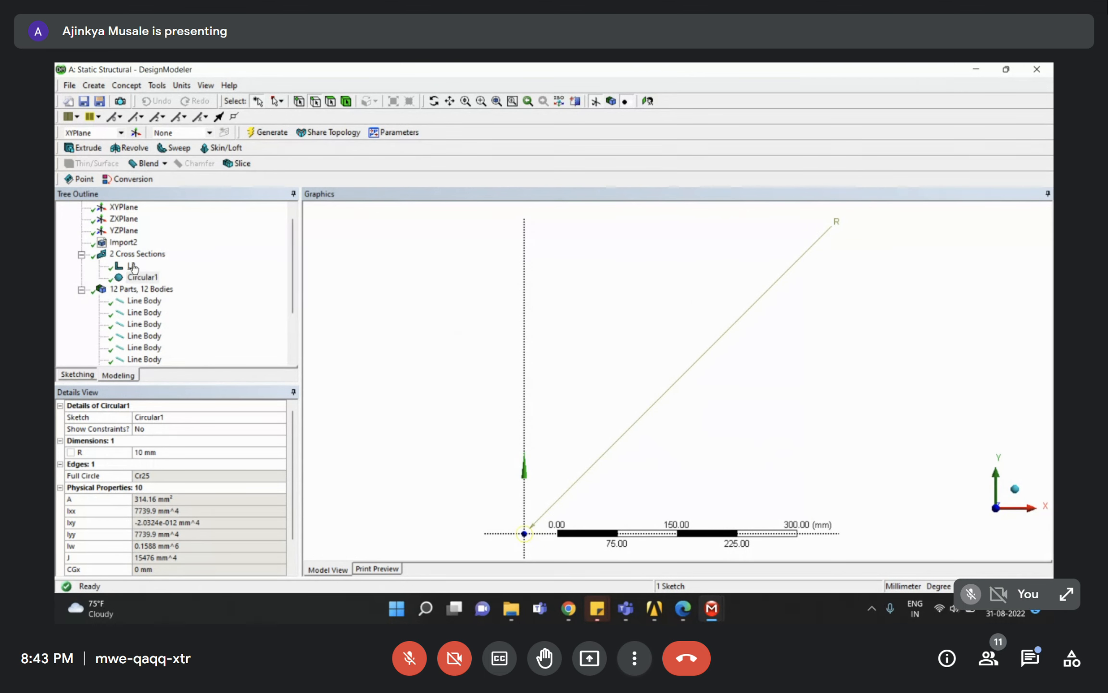
Switch the last line body's cross section back to L2.
scroll(156, 301, down, 2)
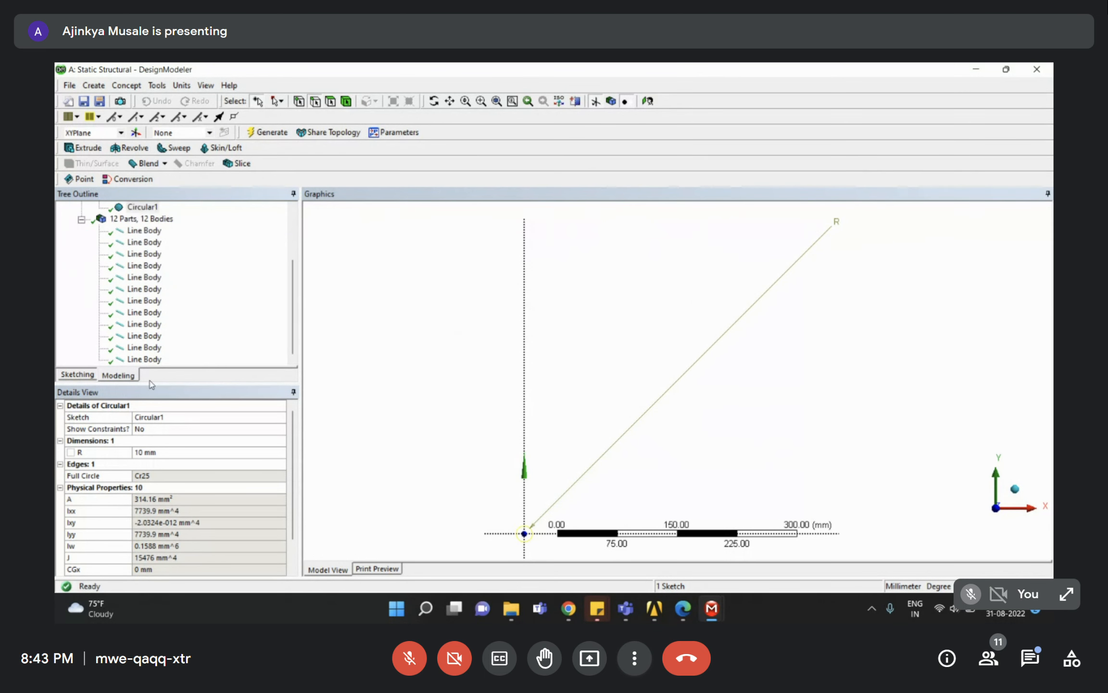
click(147, 359)
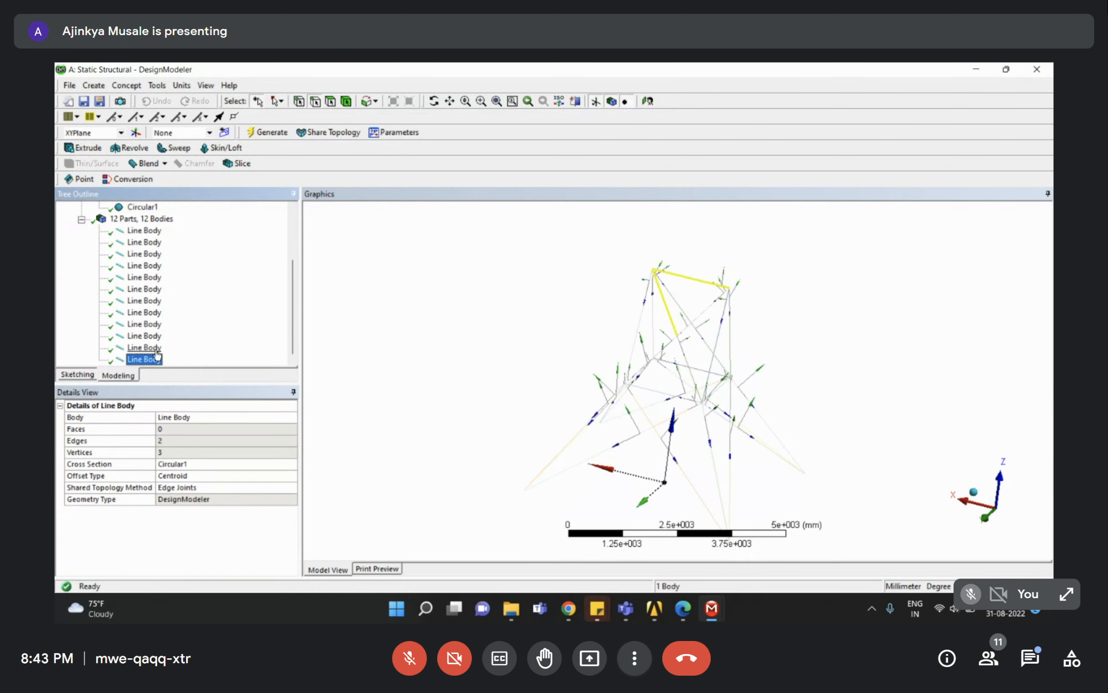
click(269, 465)
click(292, 464)
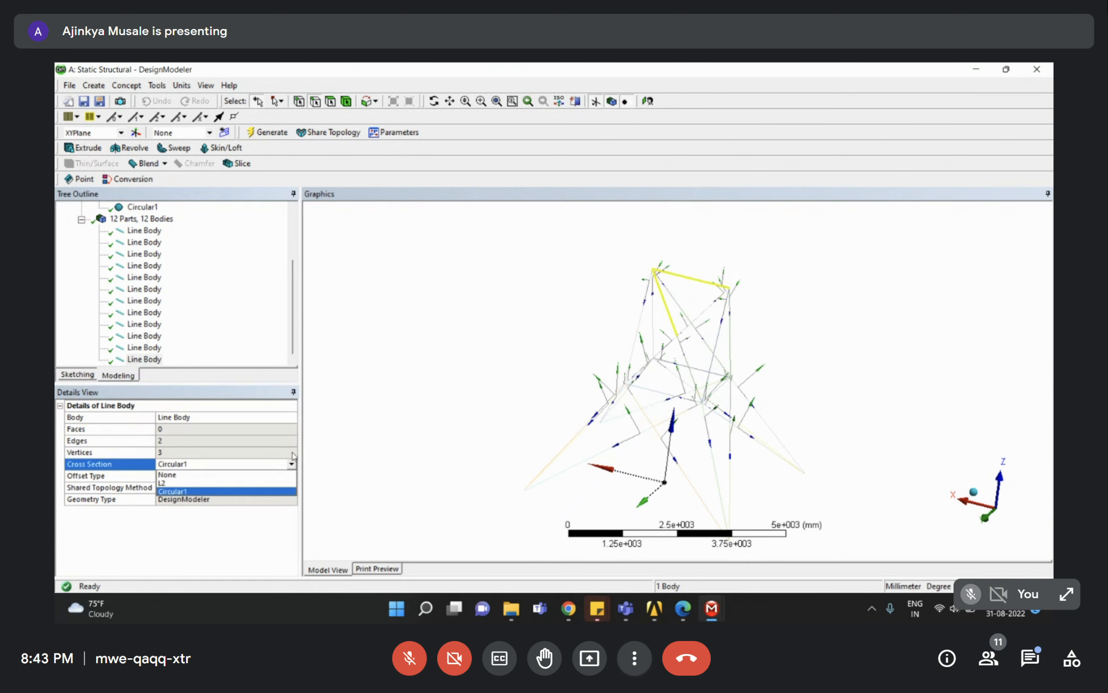
click(202, 479)
Delete the Circular1 cross section and confirm the deletion.
scroll(202, 318, up, 3)
click(135, 290)
right_click(135, 290)
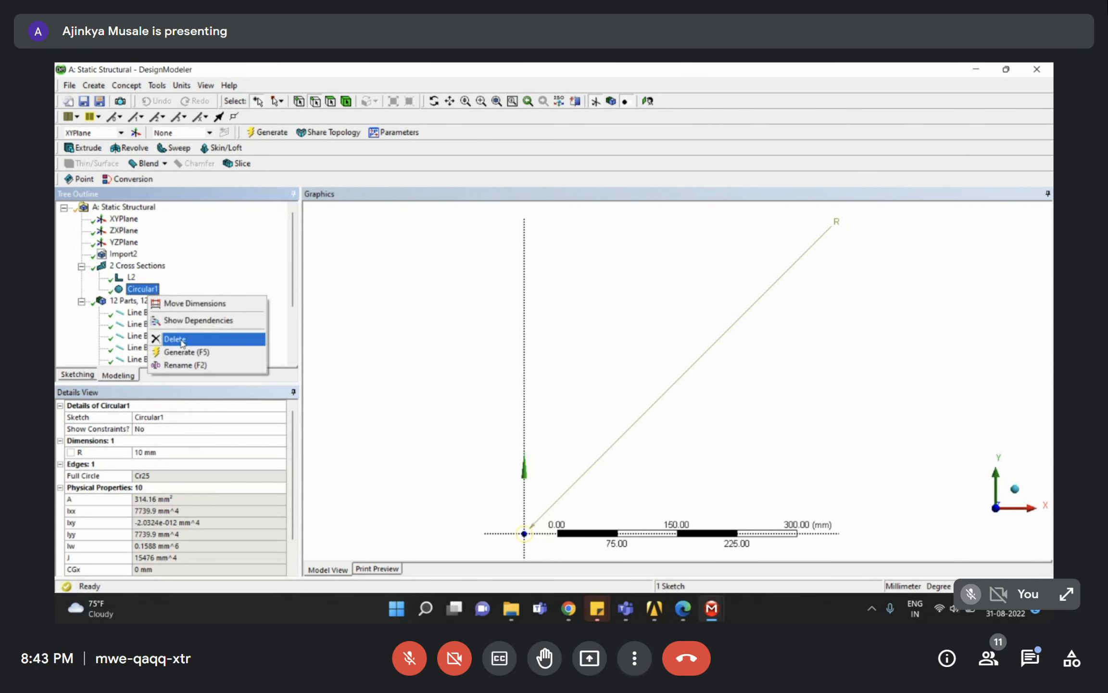
click(183, 337)
click(513, 381)
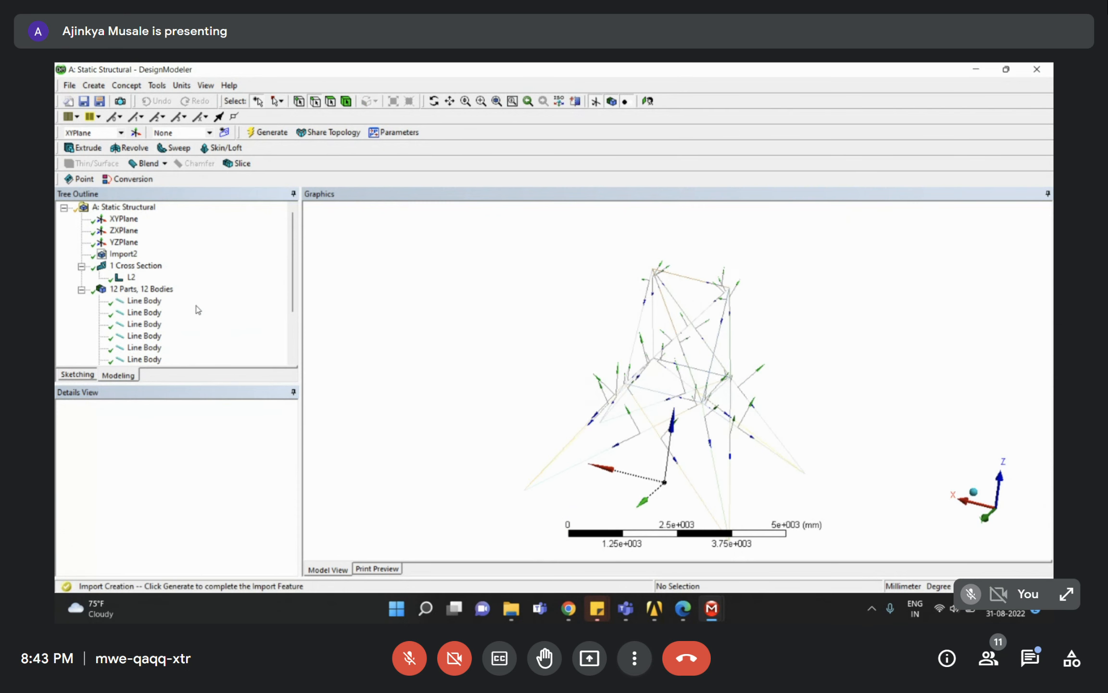
Select all twelve line bodies in the Tree Outline, adding them one by one.
click(145, 301)
scroll(155, 336, down, 2)
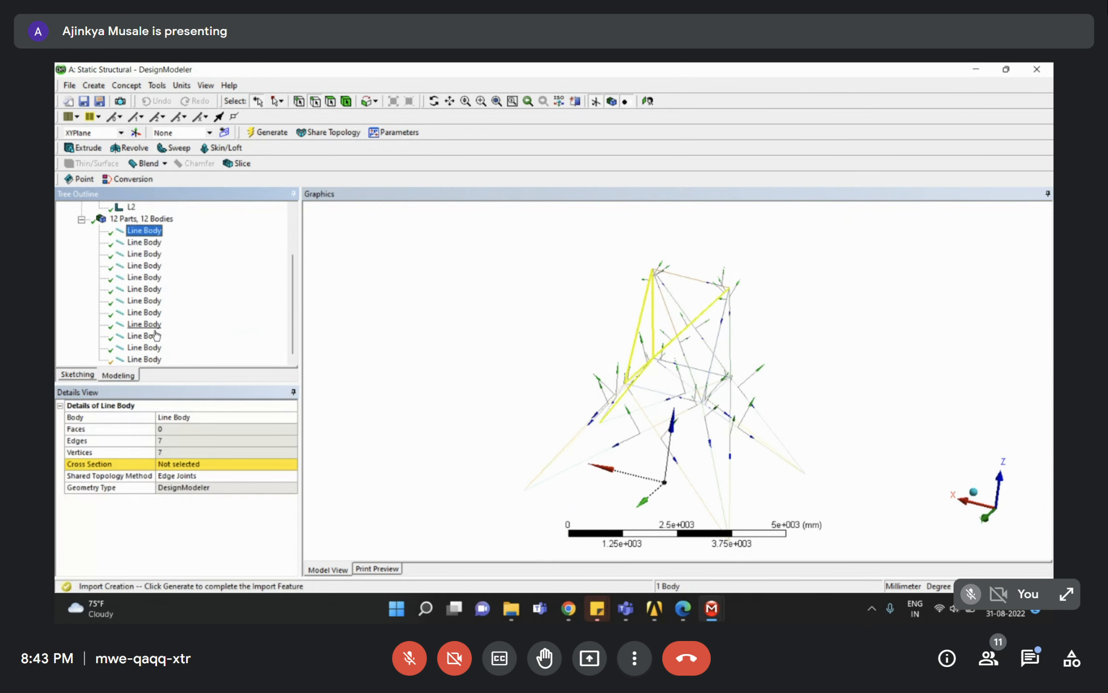
shift+click(157, 358)
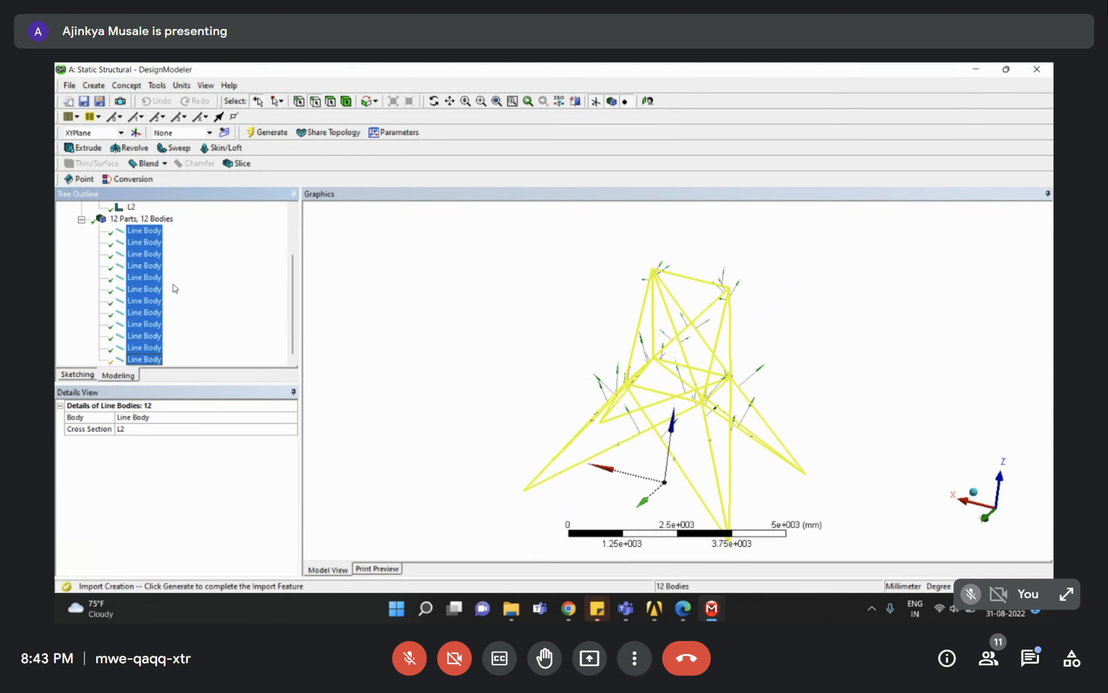
click(144, 232)
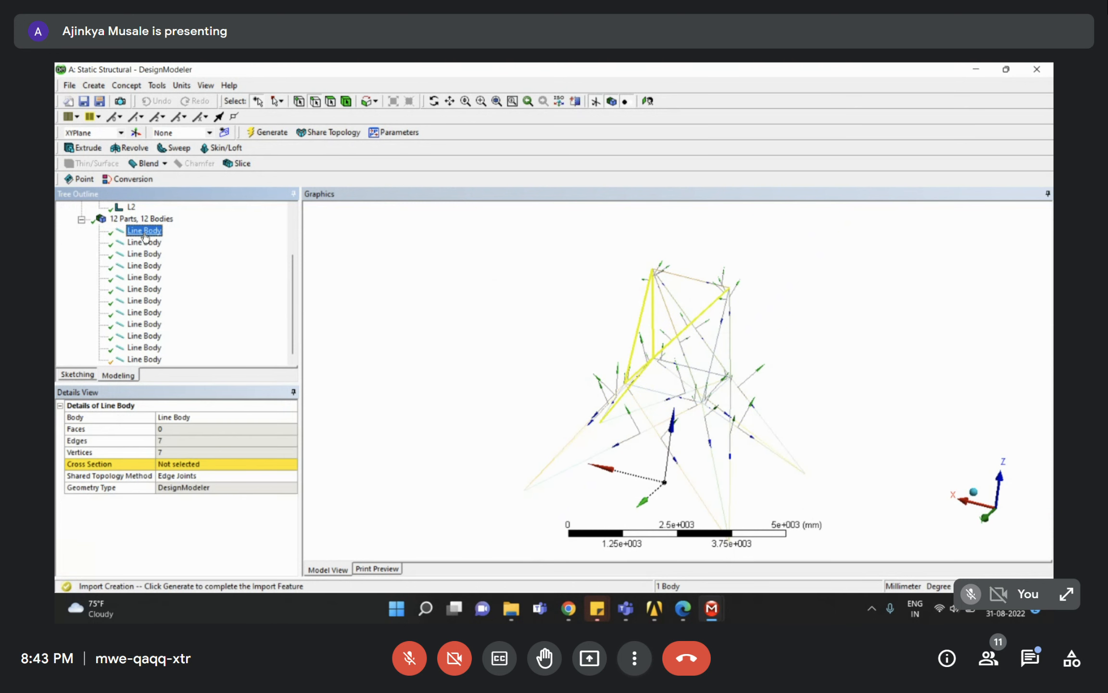
shift+click(147, 359)
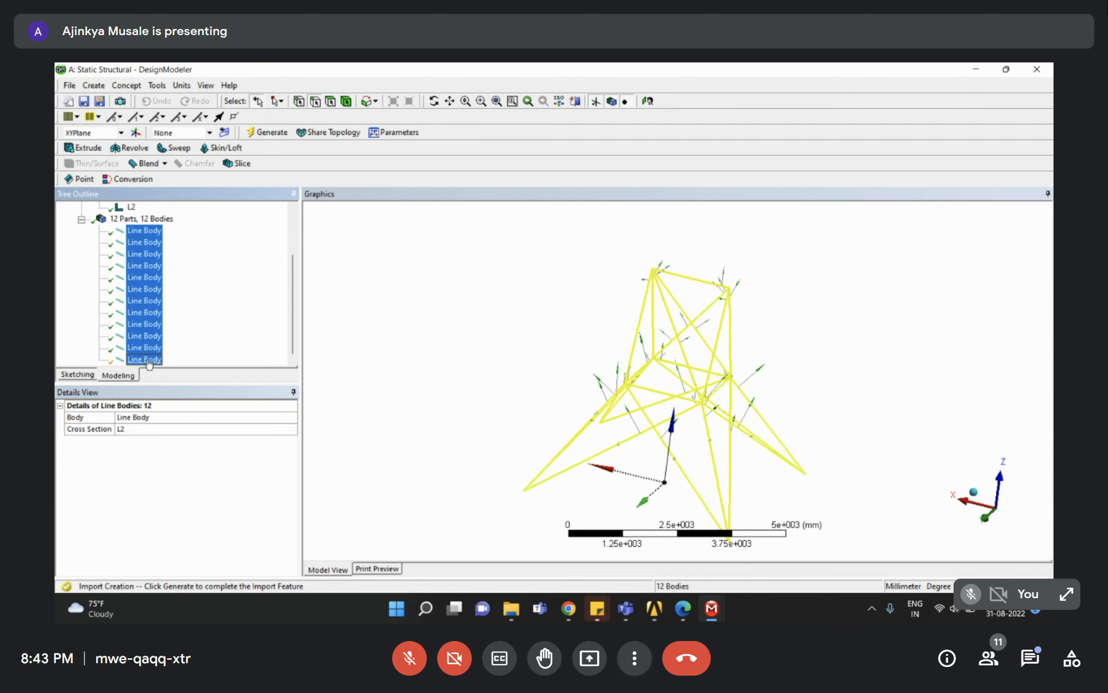
click(143, 231)
key(ctrl+a)
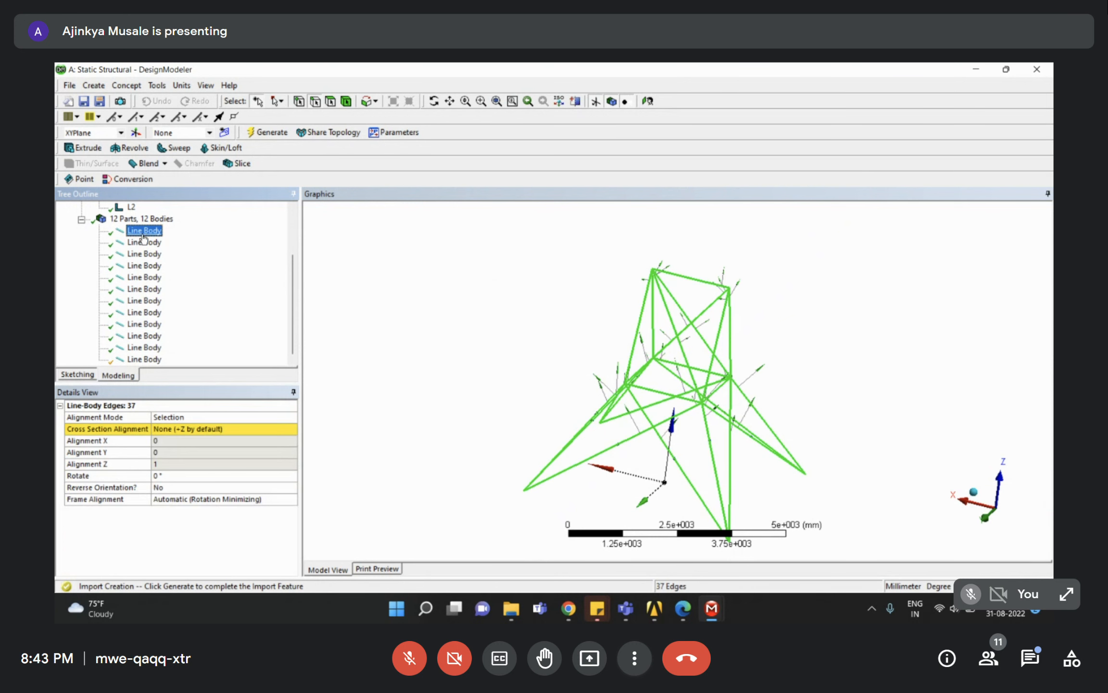
ctrl+click(144, 242)
ctrl+click(144, 254)
ctrl+click(144, 266)
ctrl+click(144, 278)
ctrl+click(145, 289)
ctrl+click(144, 300)
ctrl+click(145, 312)
ctrl+click(144, 323)
ctrl+click(145, 336)
ctrl+click(145, 348)
ctrl+click(144, 359)
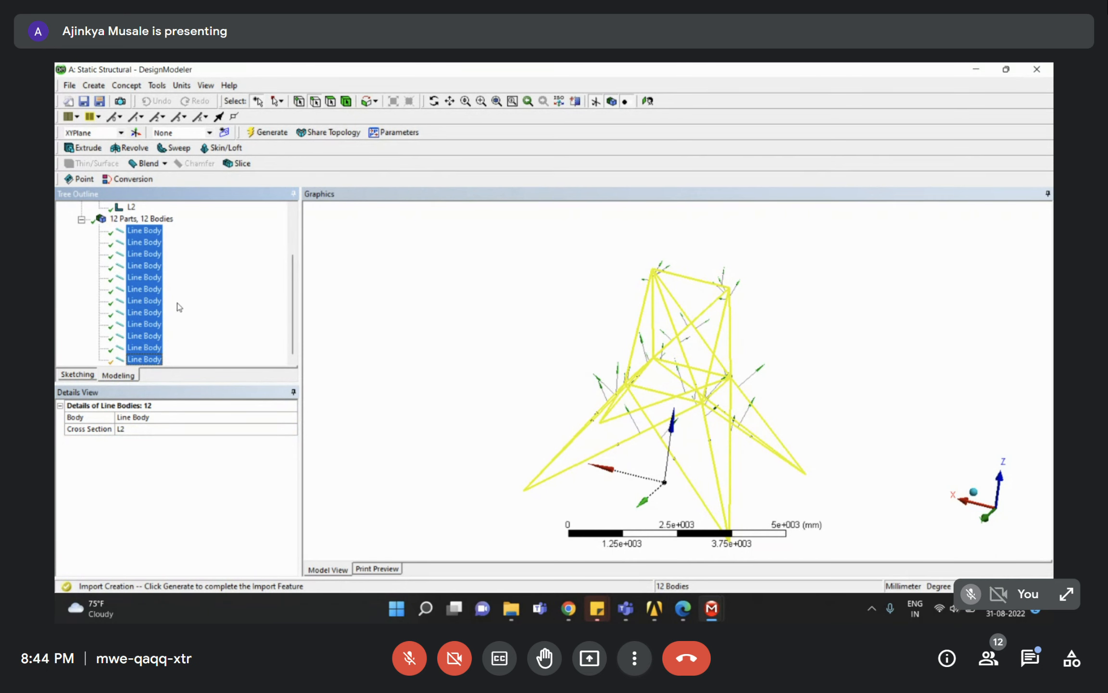
Select line bodies 1 through 12 together and set their Cross Section to L2.
click(144, 232)
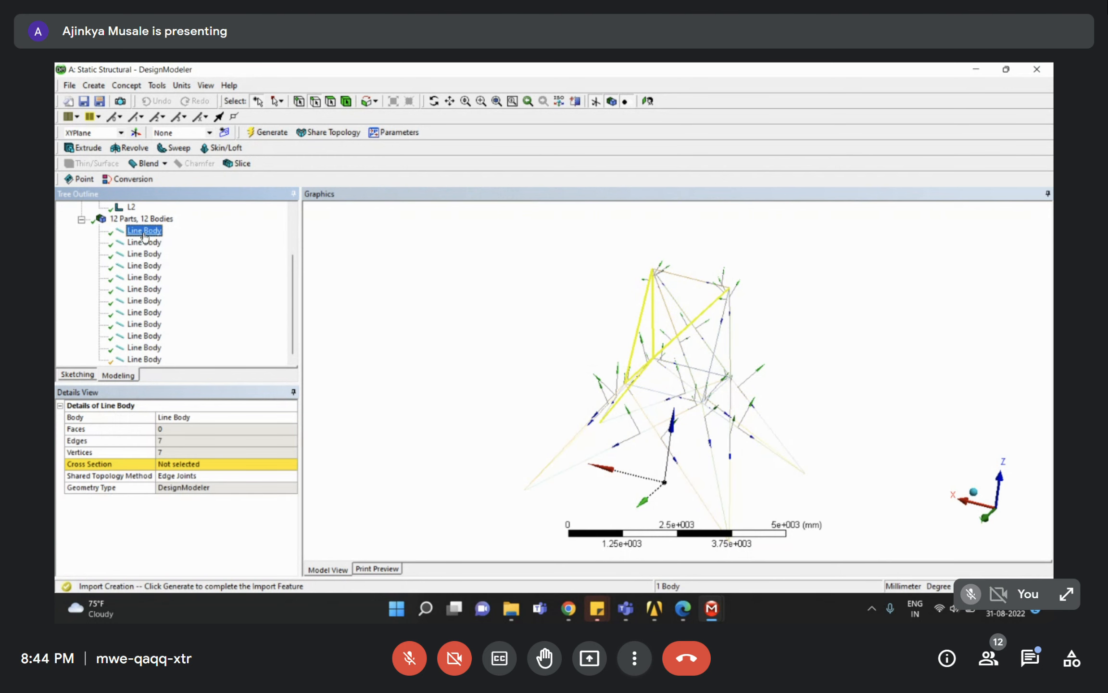
shift+click(150, 361)
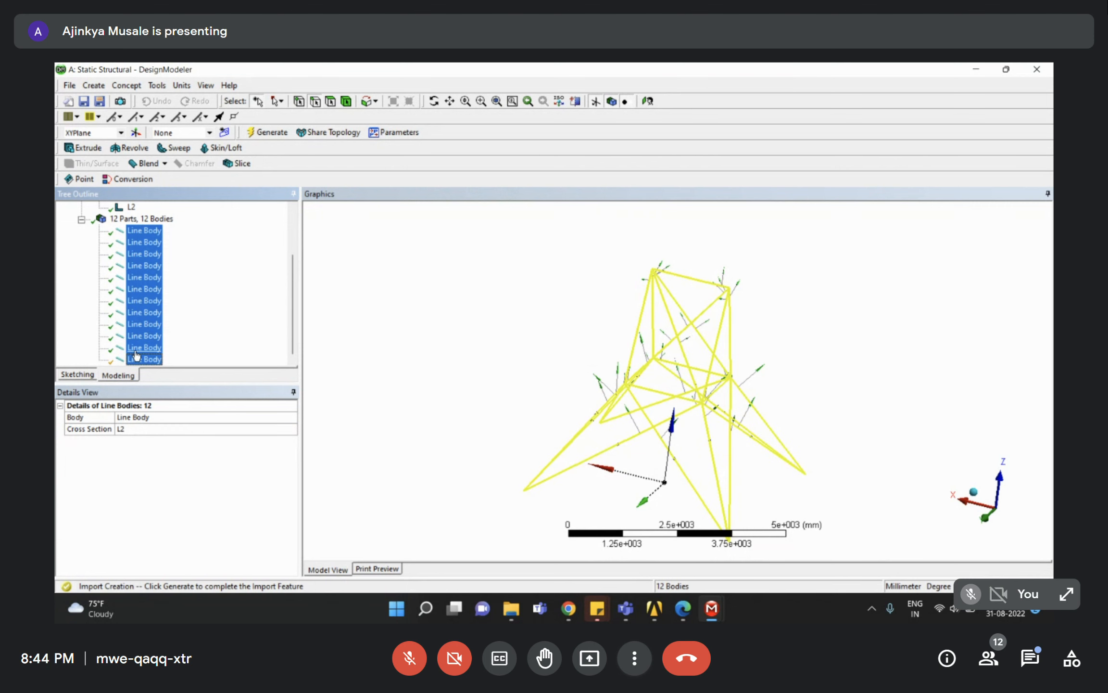
click(218, 431)
click(292, 429)
click(131, 448)
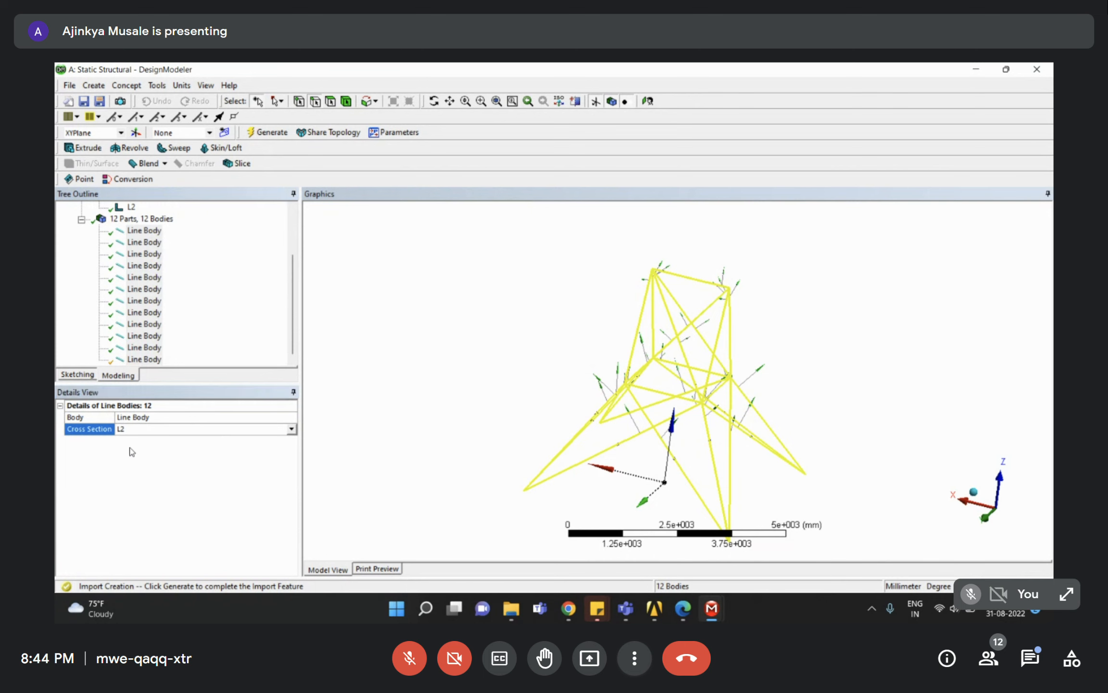
click(206, 327)
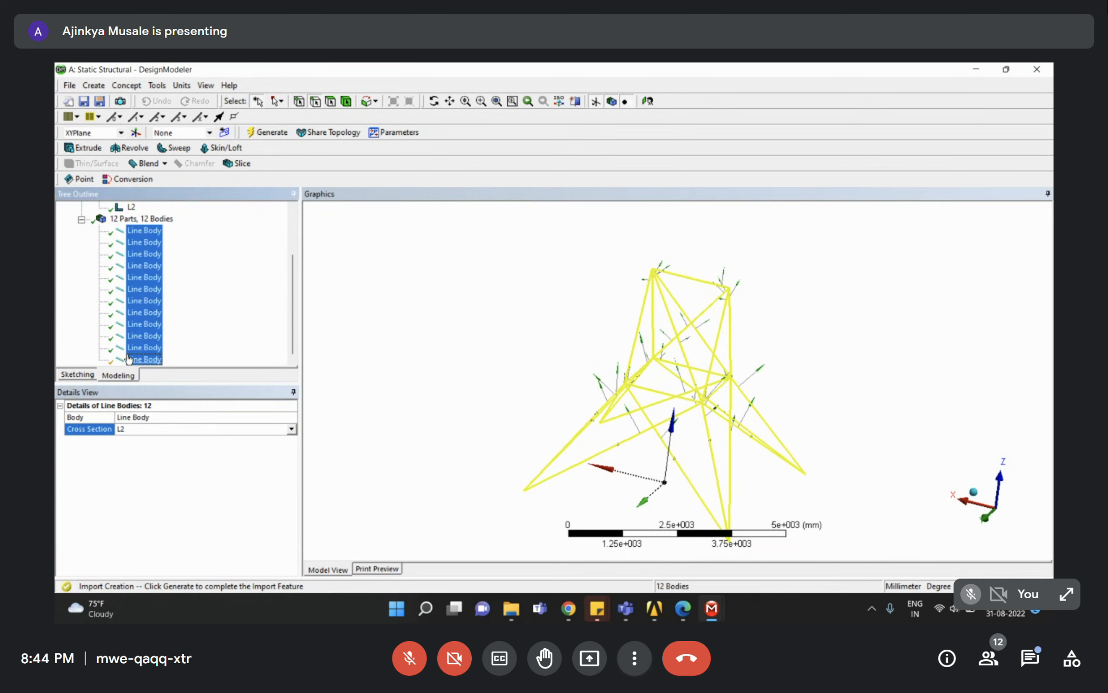
Assign L2 to the first eleven line bodies, then select all twelve to verify.
scroll(153, 331, up, 2)
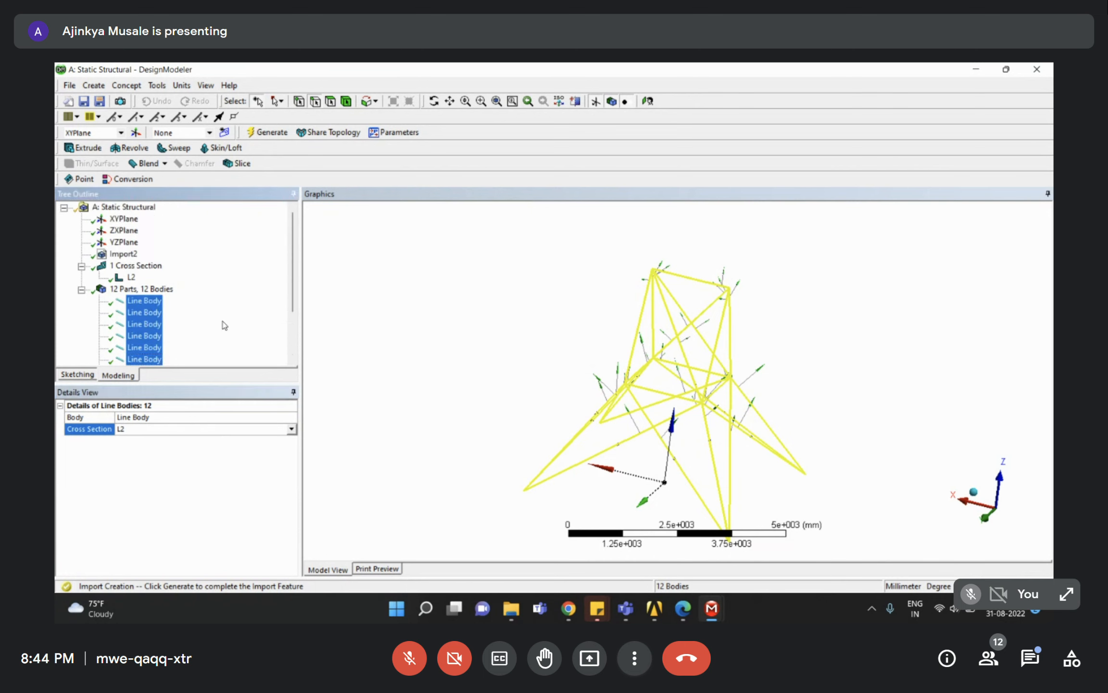
click(154, 303)
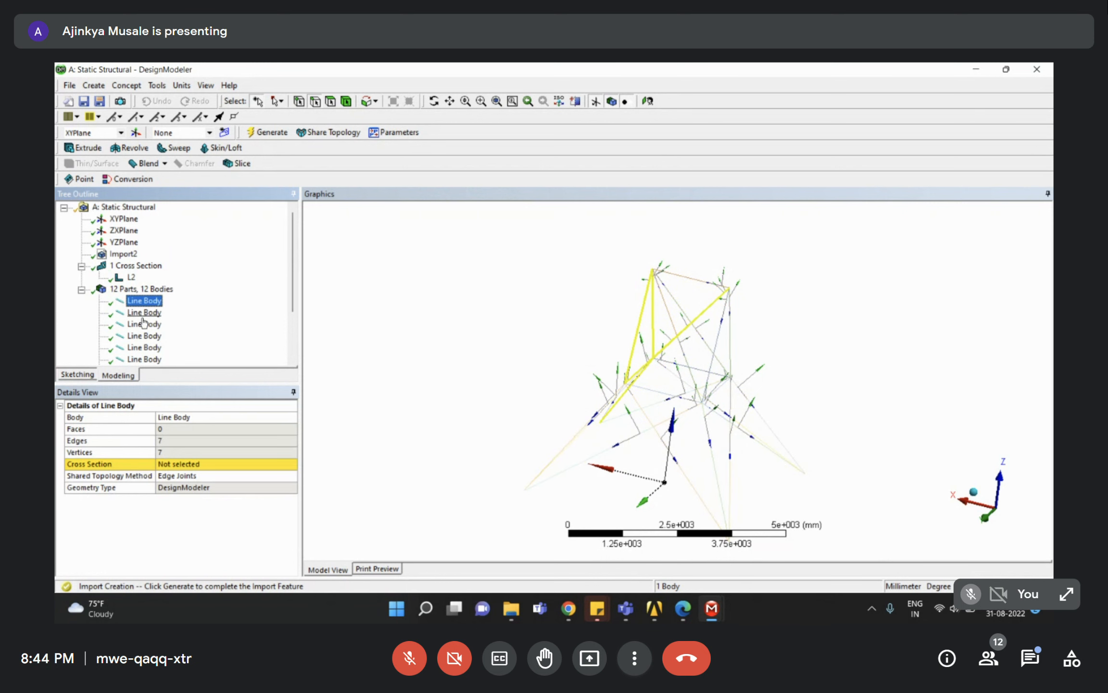
scroll(144, 322, down, 2)
shift+click(144, 348)
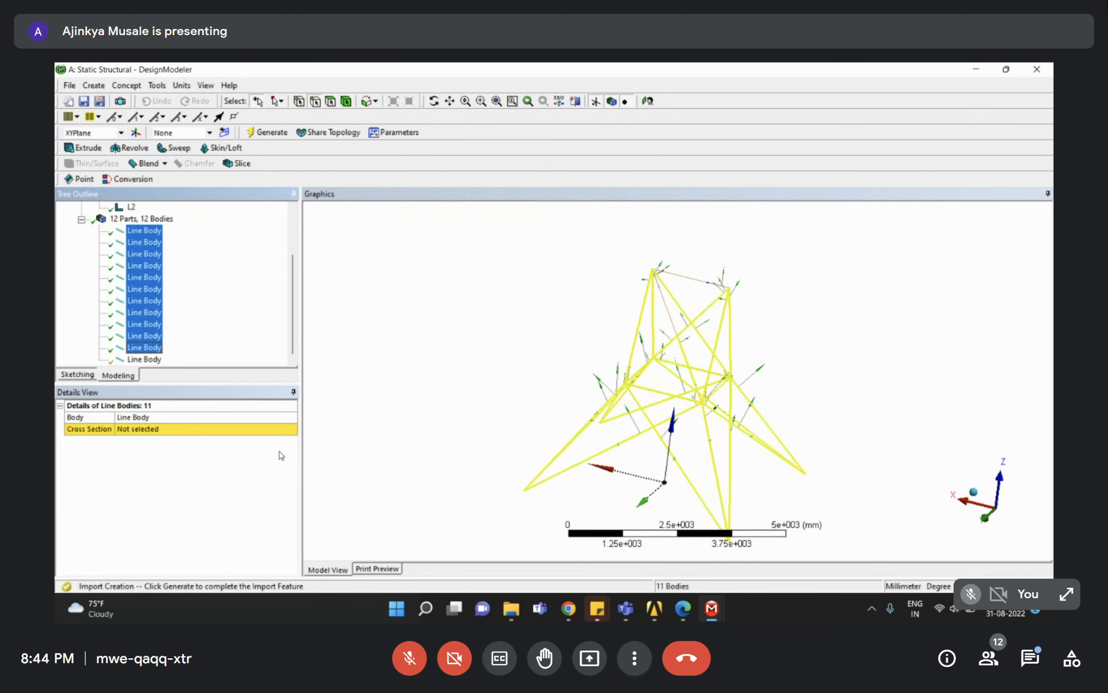
click(291, 429)
click(291, 428)
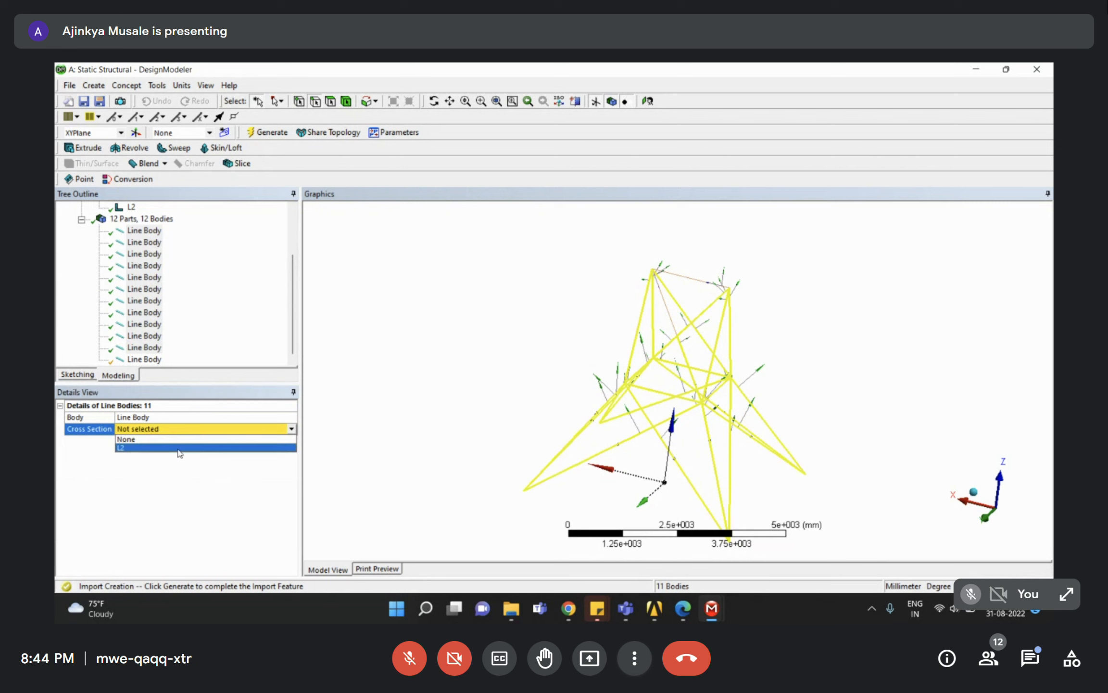
click(160, 448)
click(145, 359)
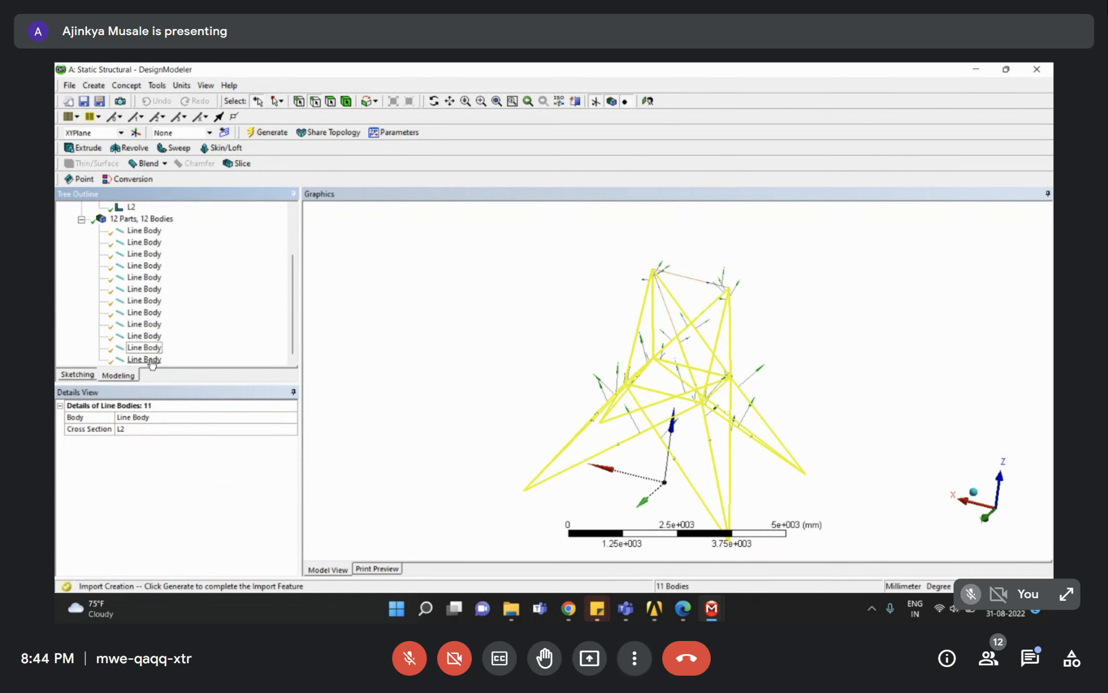
shift+click(143, 231)
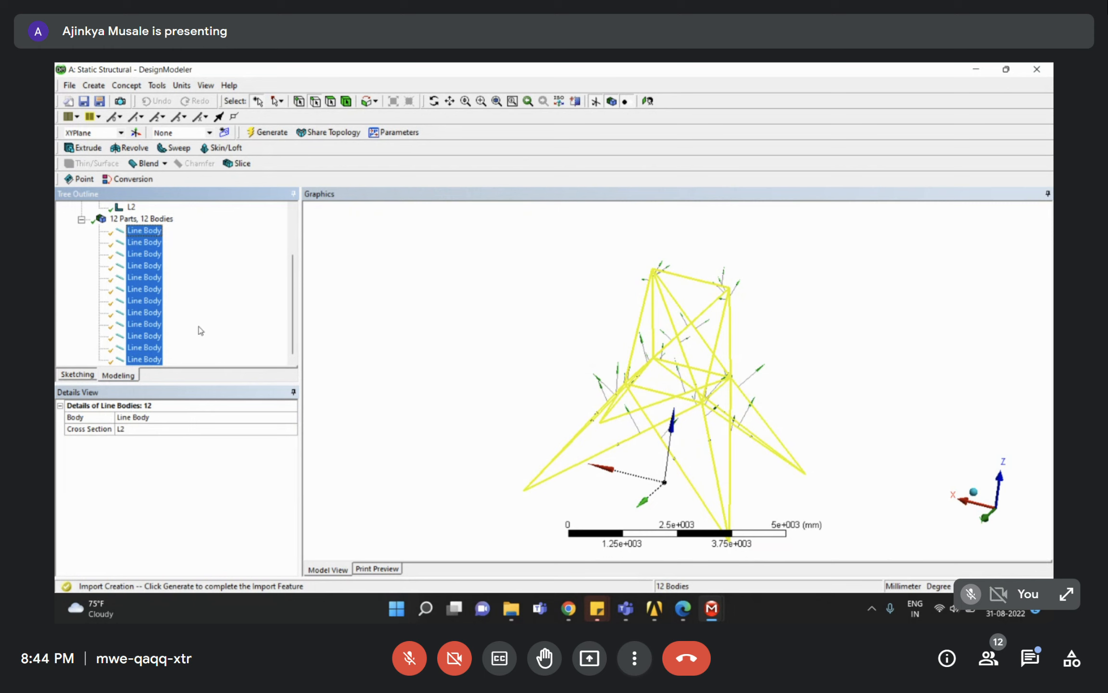
middle_drag(650, 307, 639, 378)
click(239, 271)
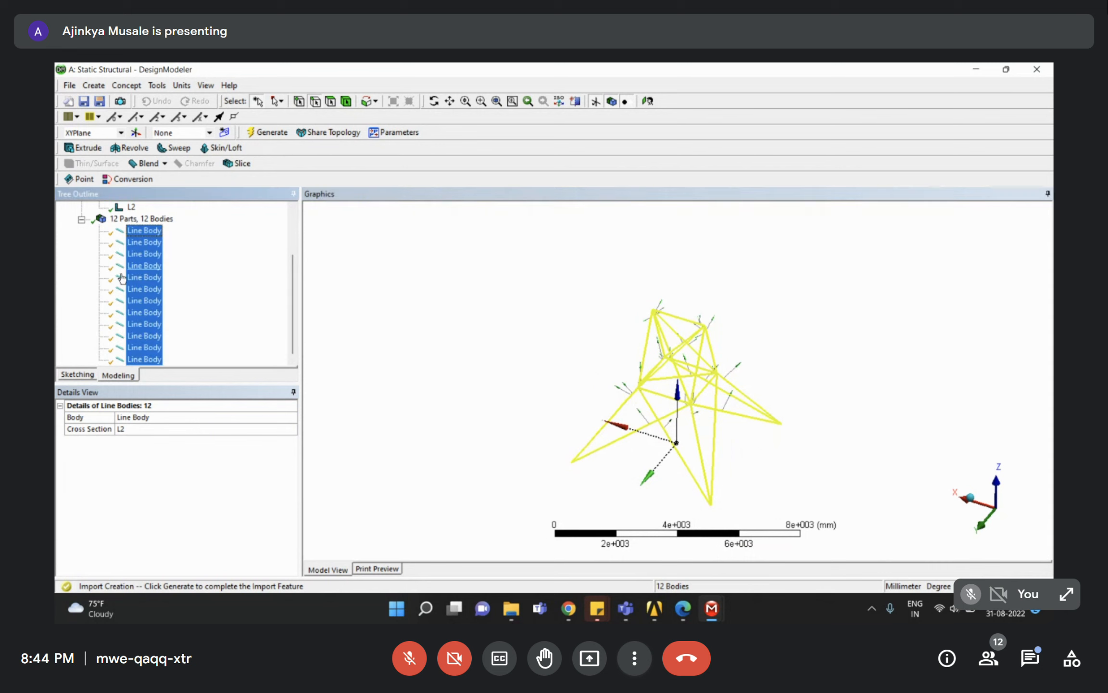
scroll(88, 229, up, 2)
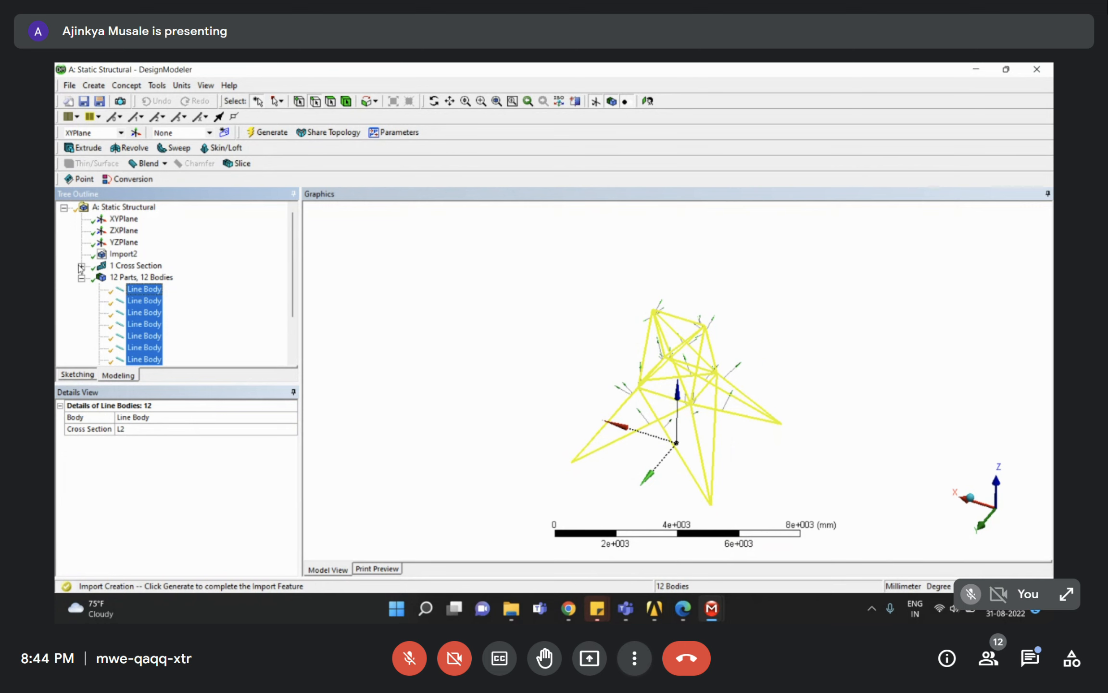
middle_drag(637, 381, 605, 424)
click(178, 319)
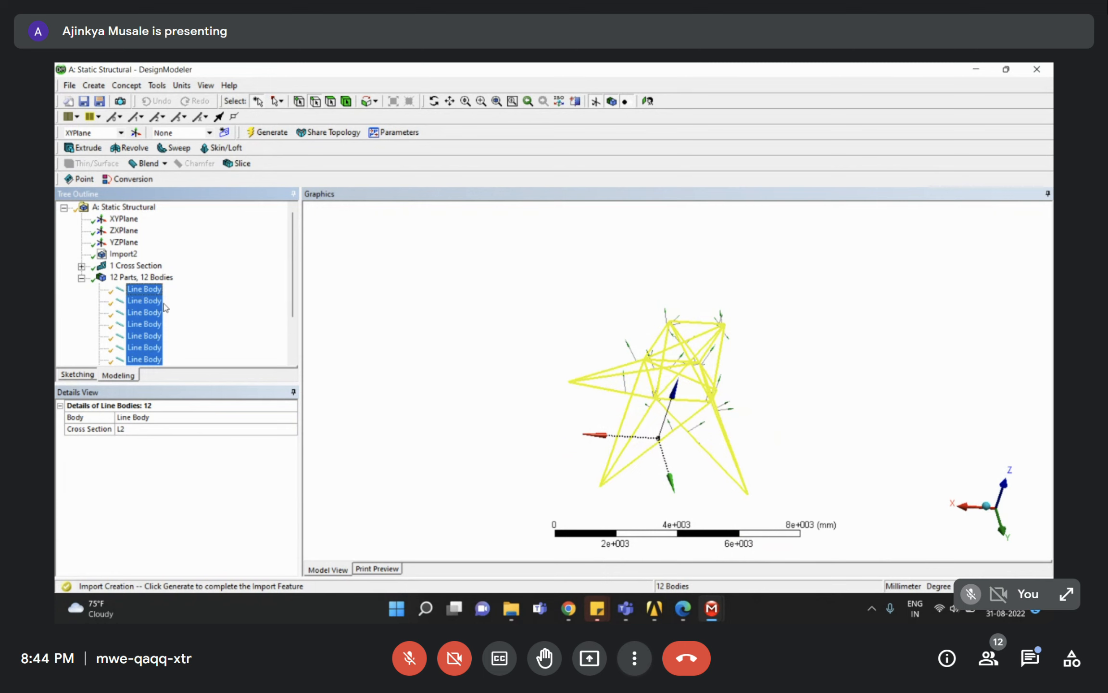
click(163, 290)
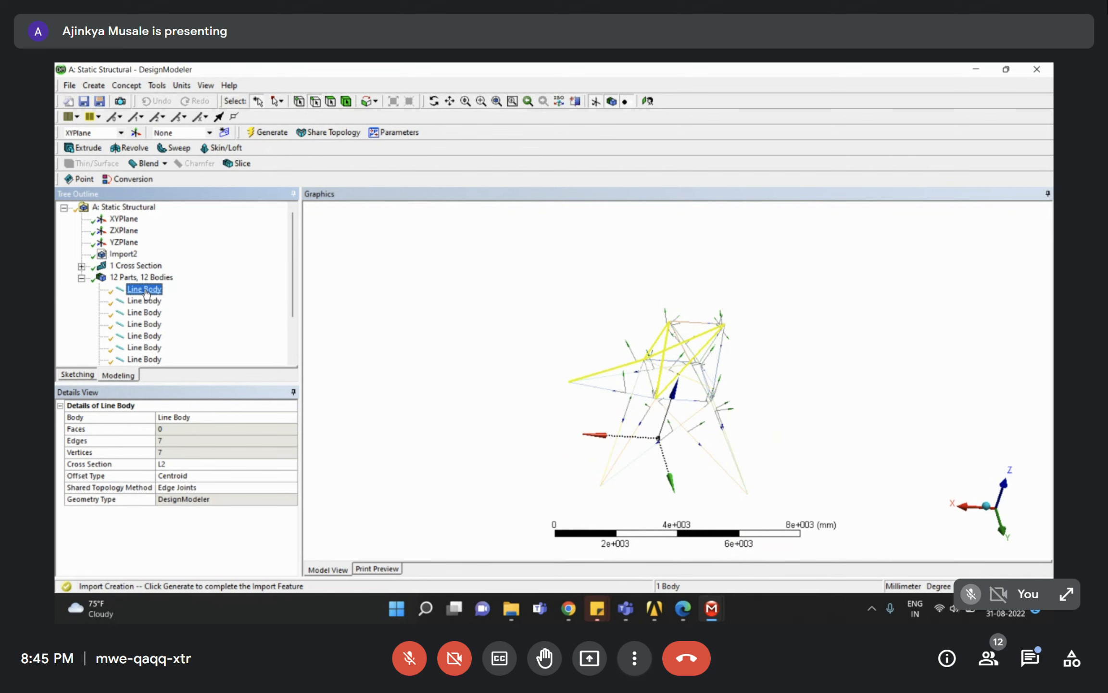
scroll(145, 313, down, 2)
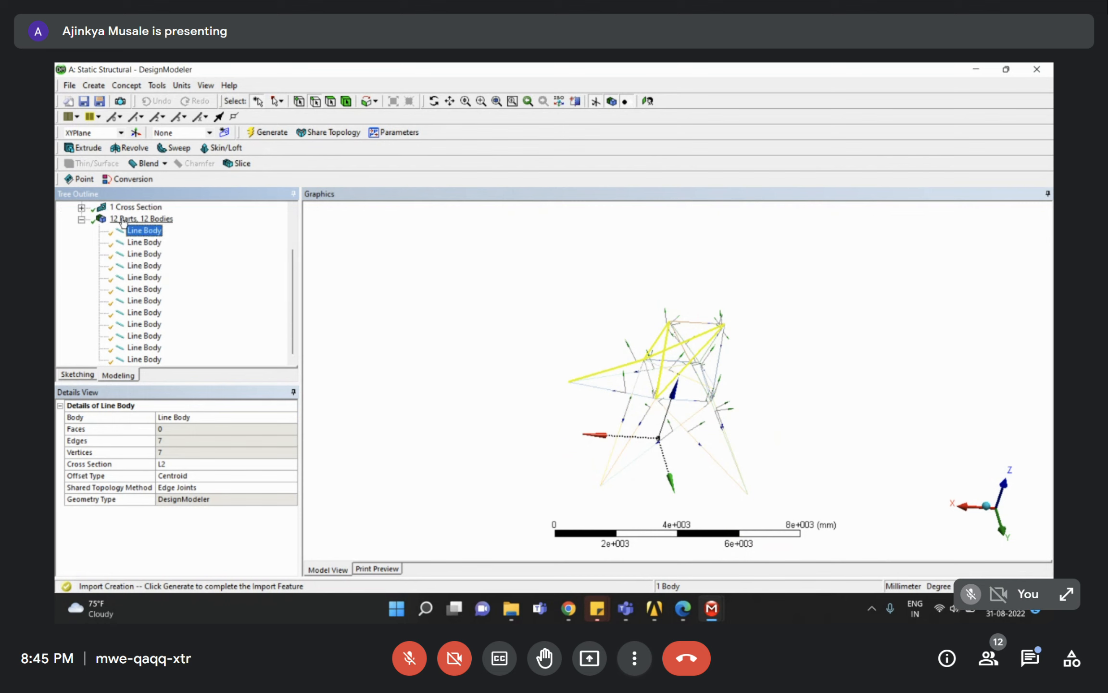
middle_drag(580, 368, 551, 349)
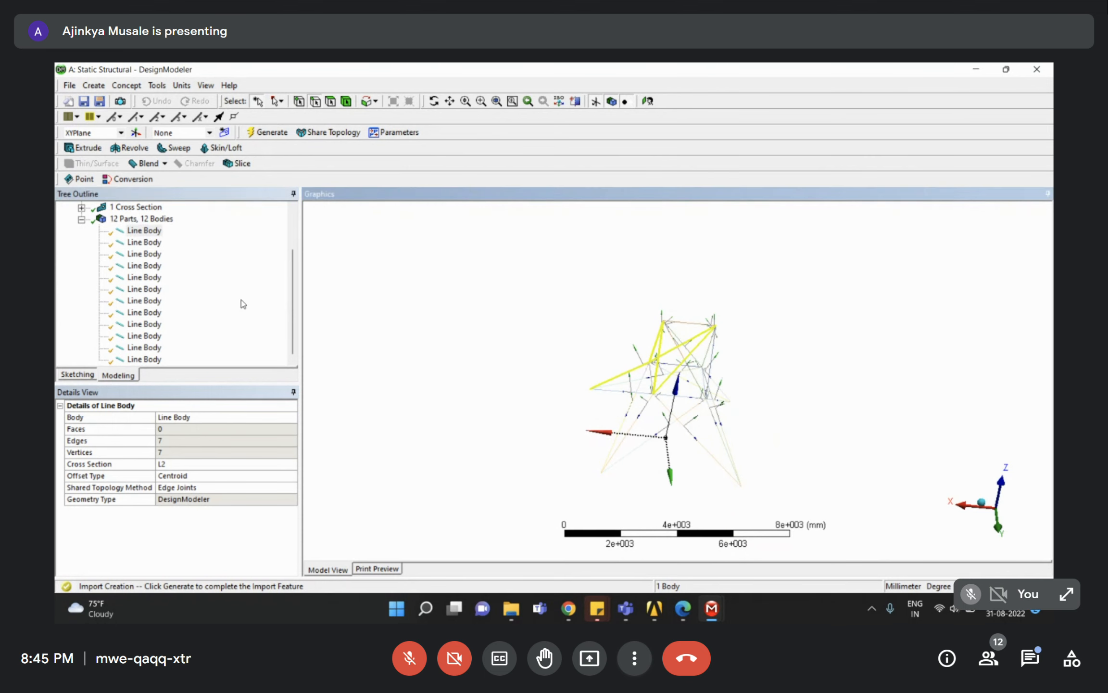
click(241, 299)
right_drag(561, 306, 772, 499)
click(670, 290)
click(667, 258)
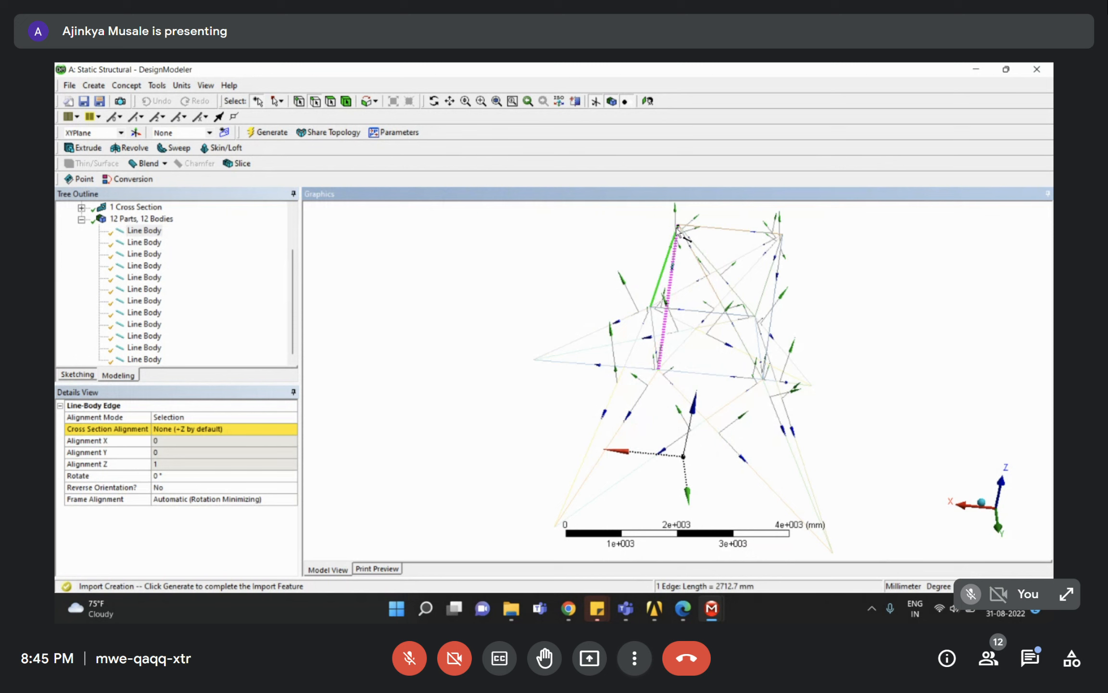
right_drag(676, 223, 697, 258)
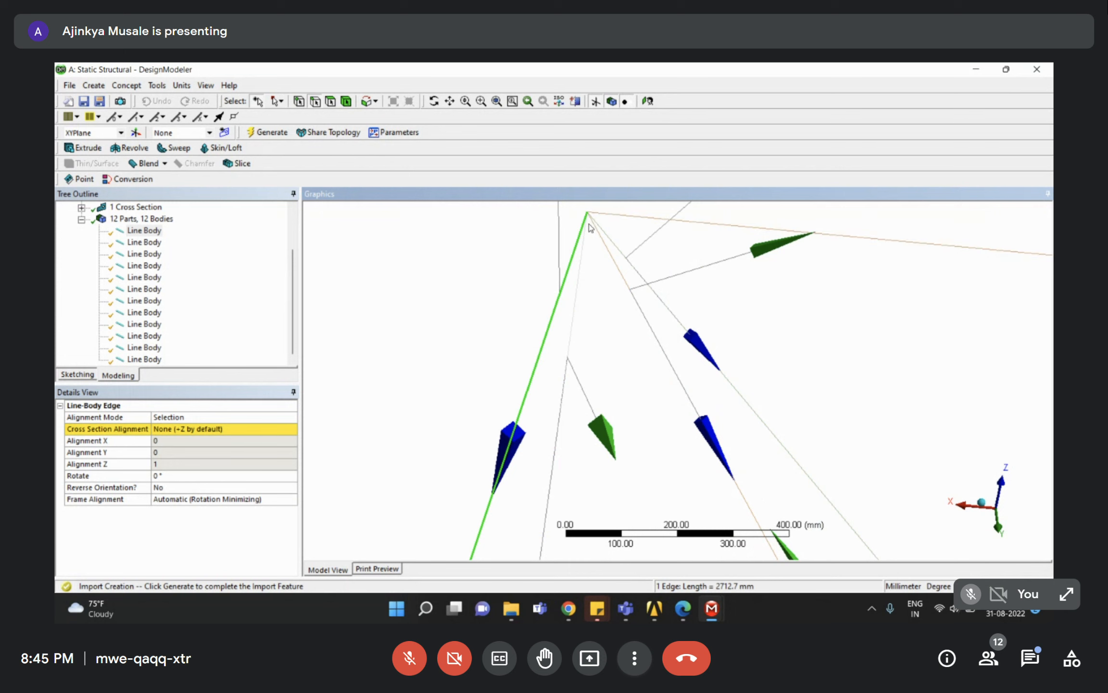
click(583, 258)
click(583, 257)
click(614, 249)
click(604, 216)
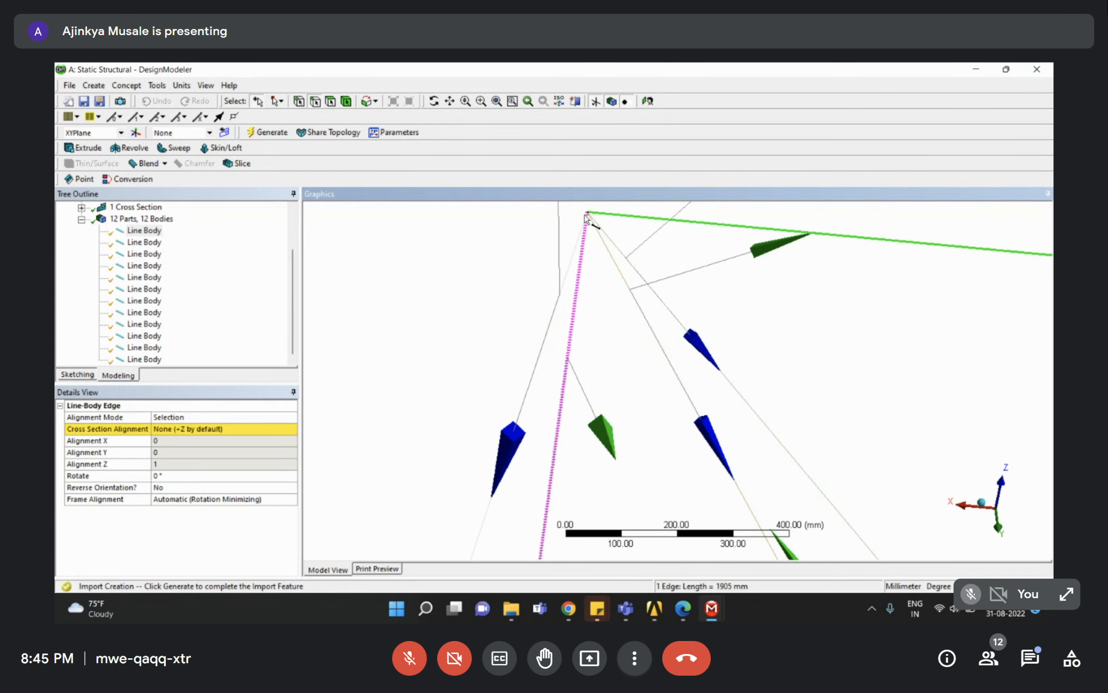
scroll(577, 207, up, 5)
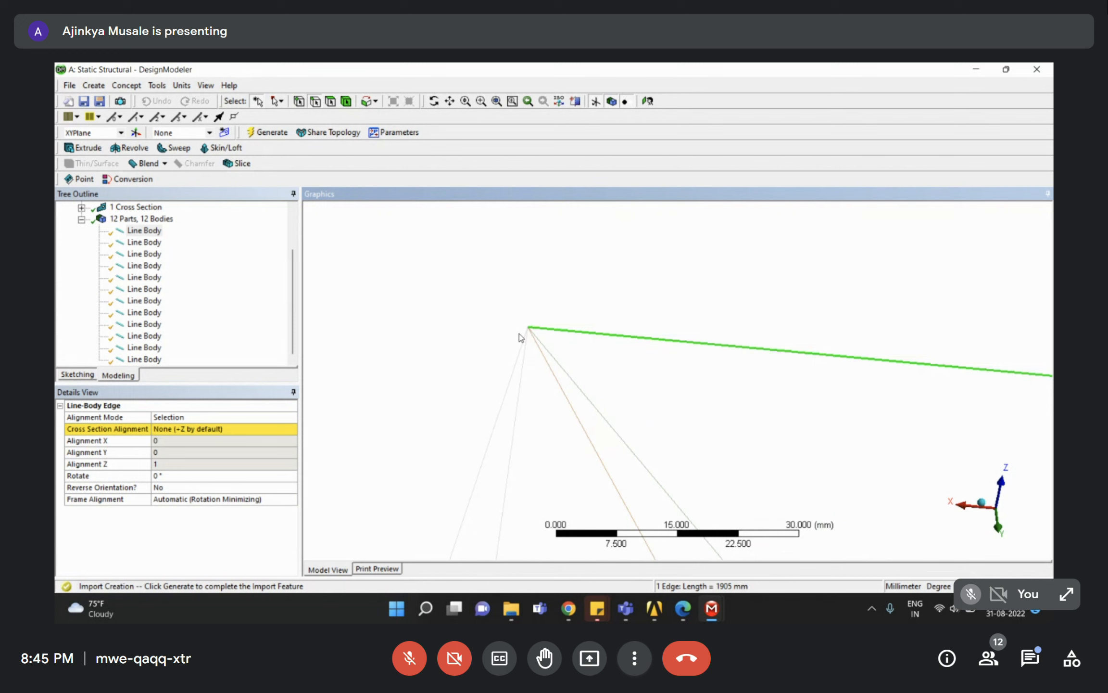
click(246, 325)
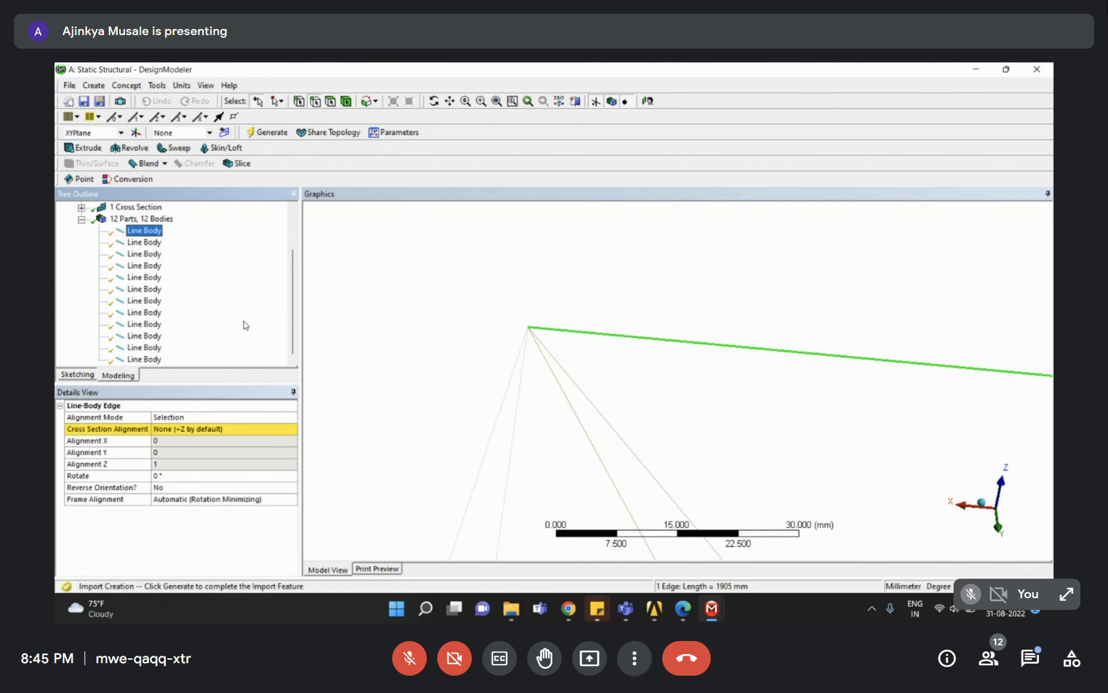
click(155, 429)
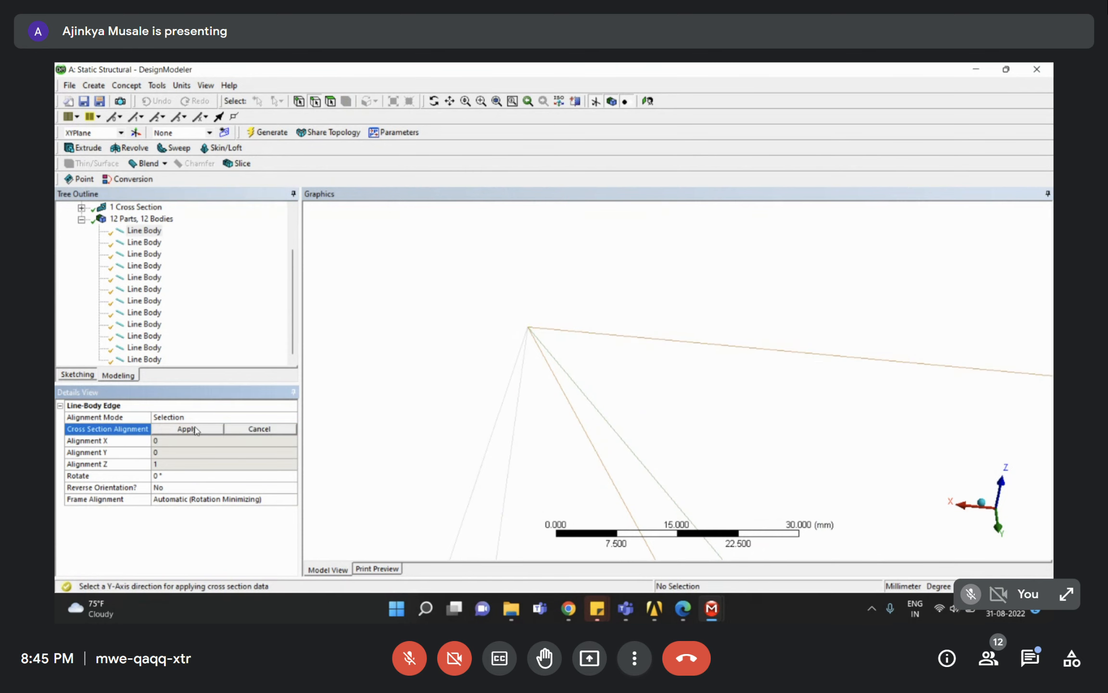
click(144, 231)
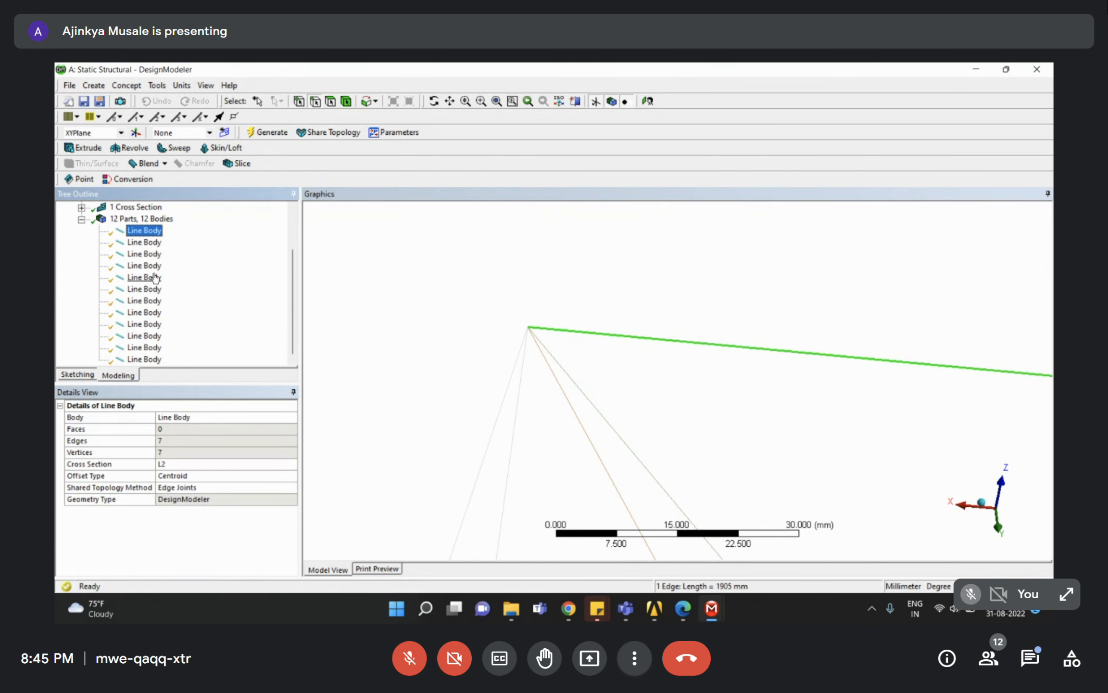
click(144, 243)
key(Down)
key(Down)
key(Down)
key(Down)
key(Down)
key(Down)
click(141, 219)
click(144, 230)
shift+click(144, 359)
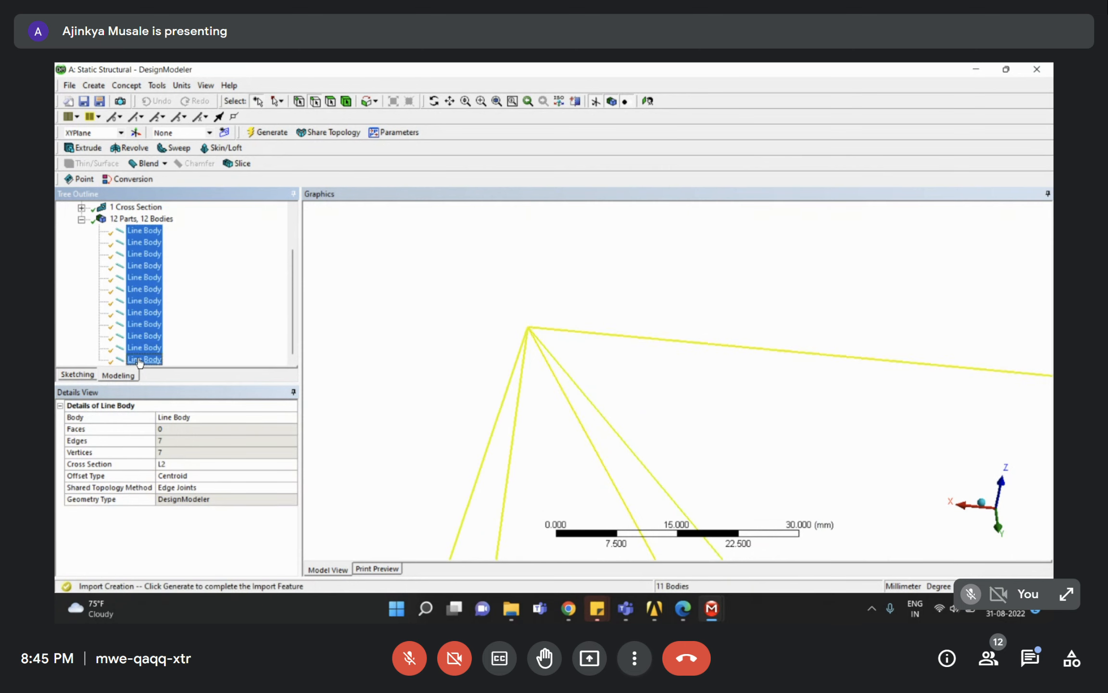
scroll(158, 313, up, 2)
click(144, 288)
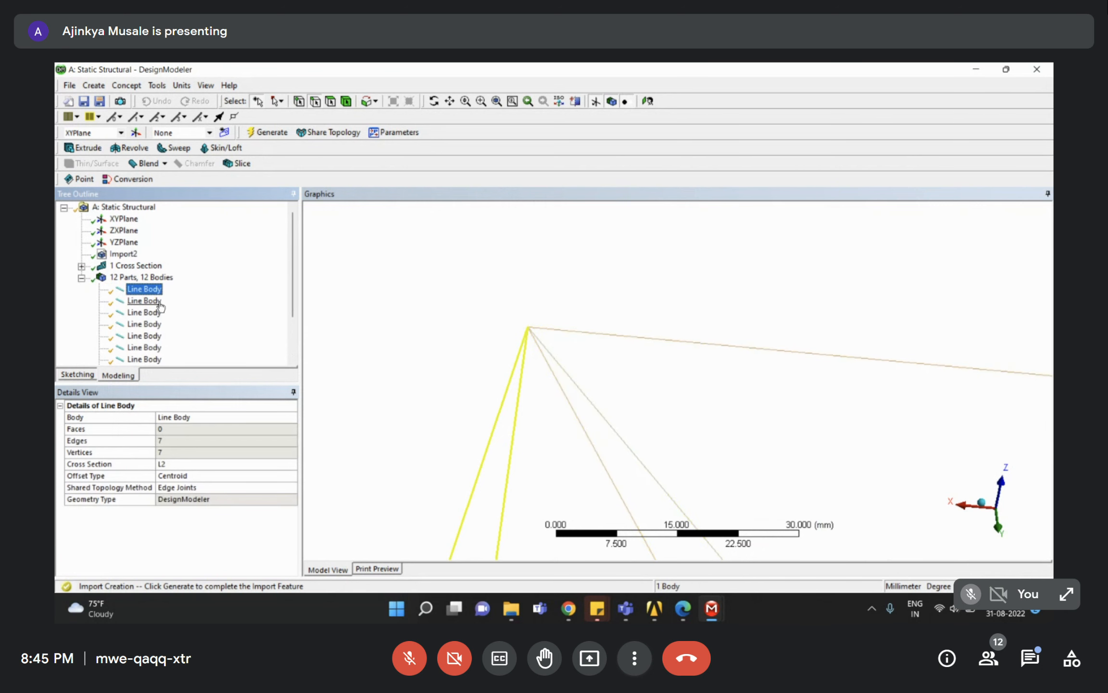
scroll(633, 370, down, 1)
click(639, 374)
scroll(577, 353, up, 5)
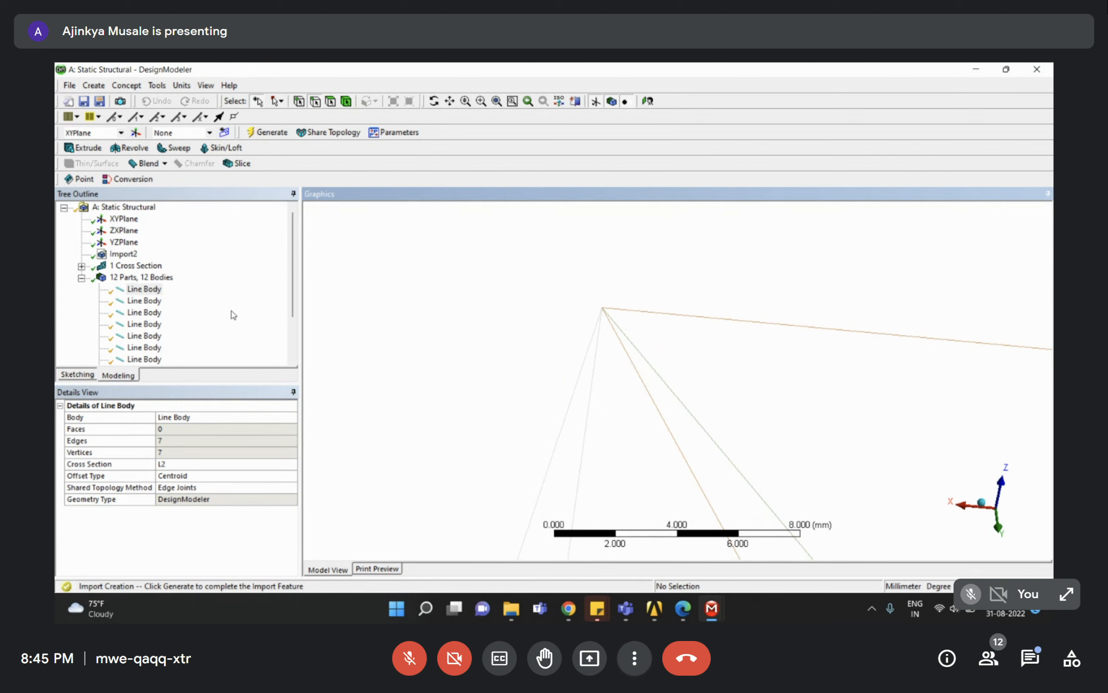
click(202, 307)
scroll(205, 308, down, 2)
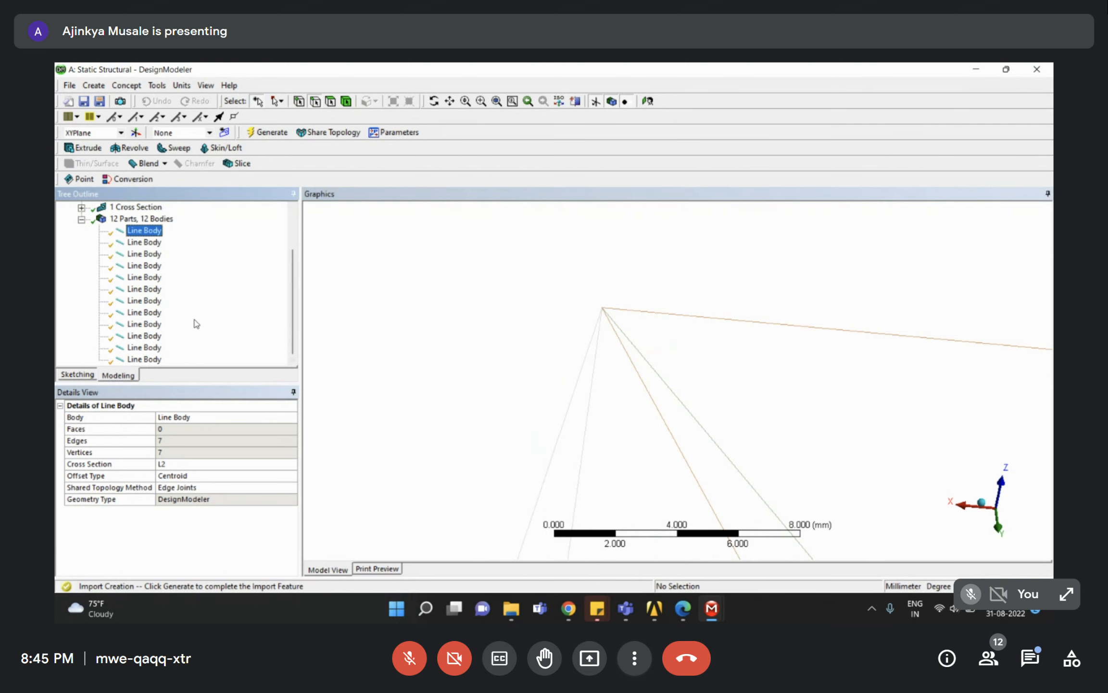
click(144, 323)
click(142, 232)
shift+click(143, 359)
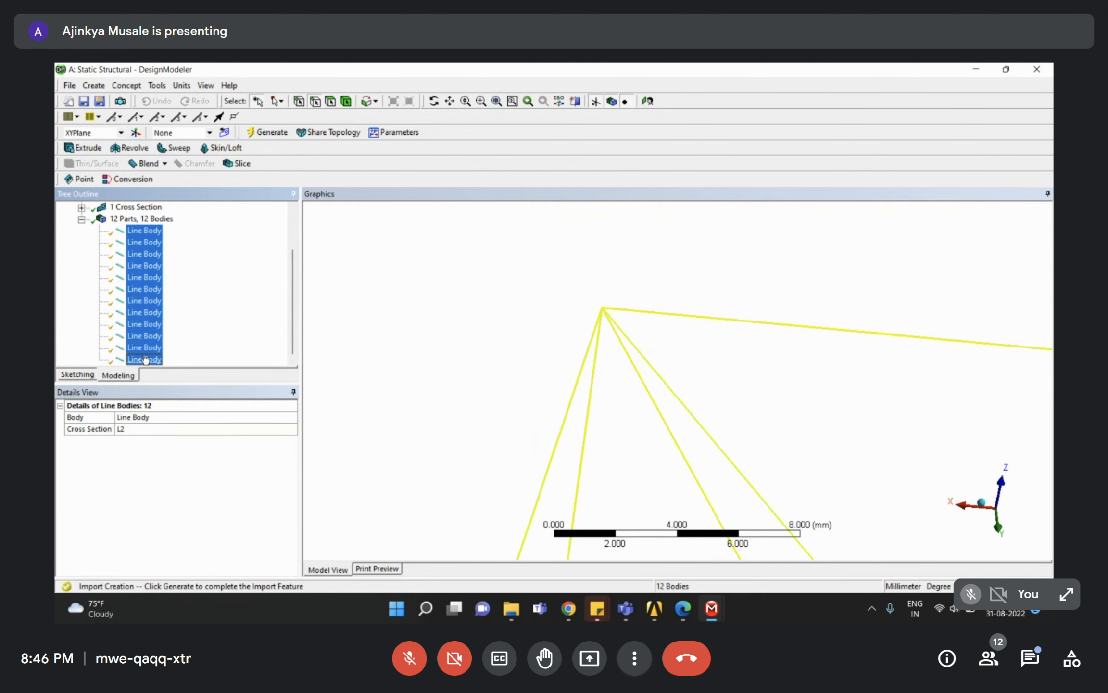
right_click(143, 306)
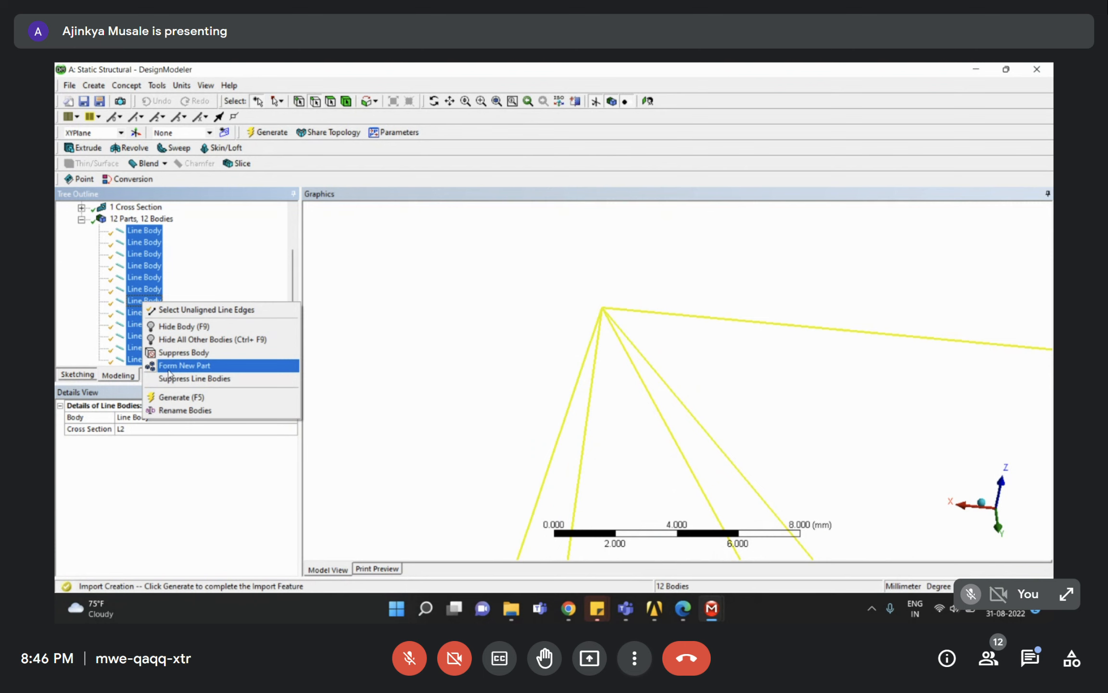
click(191, 367)
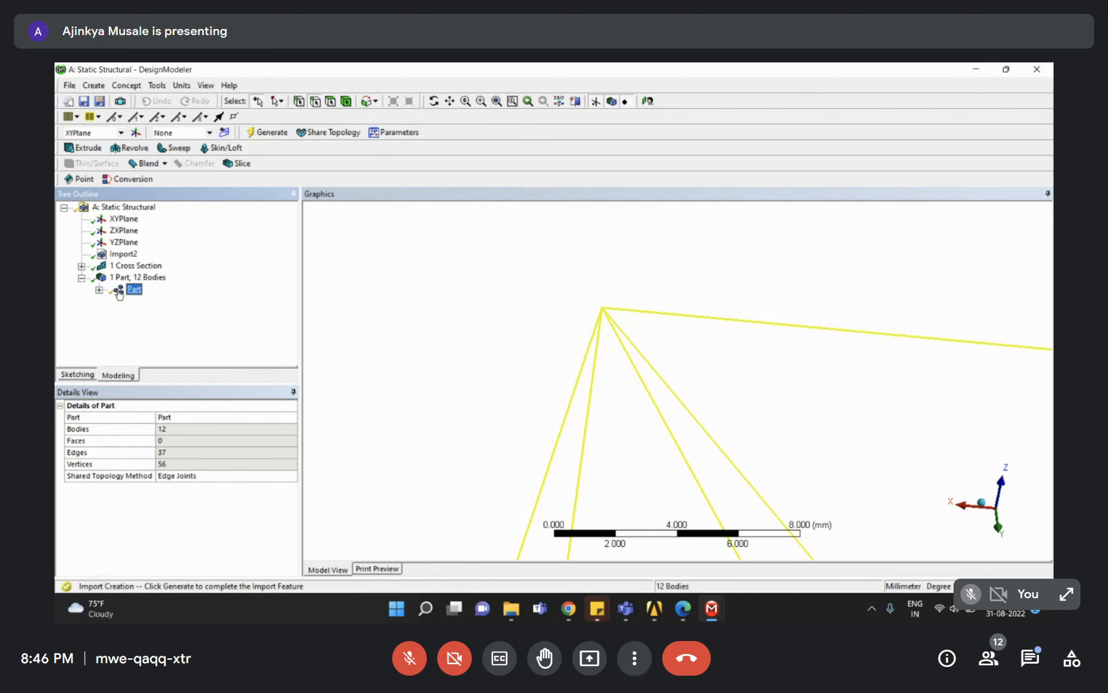
right_click(131, 290)
click(157, 338)
scroll(120, 285, up, 2)
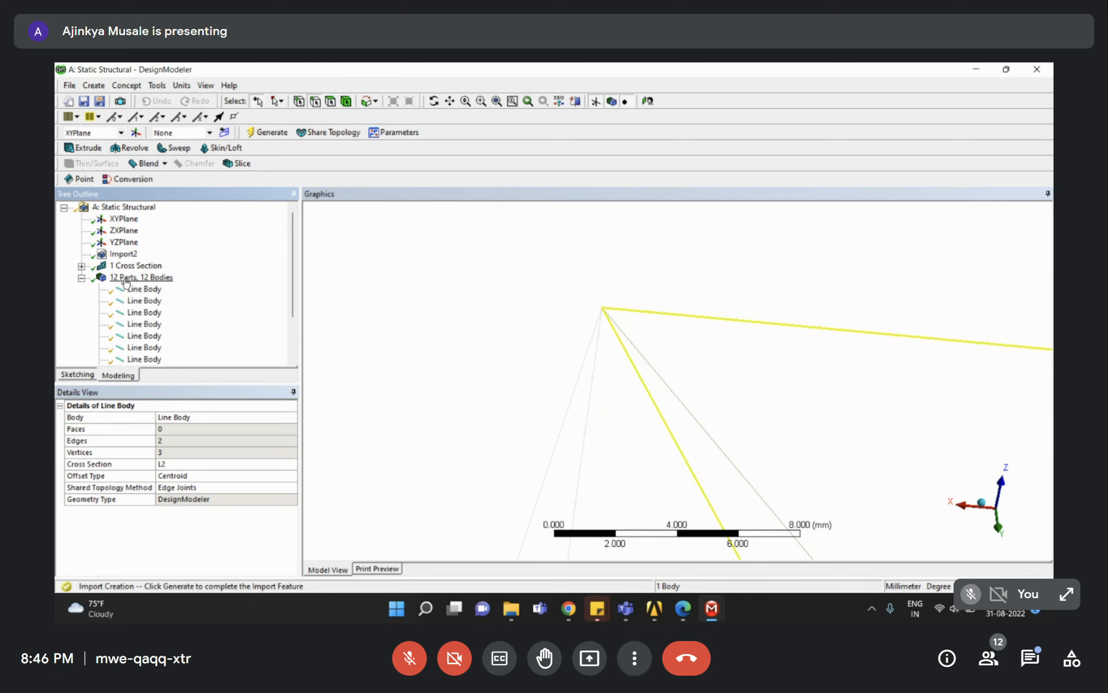
Combine the twelve line bodies into a single multi-body part, Part 2.
scroll(599, 314, down, 5)
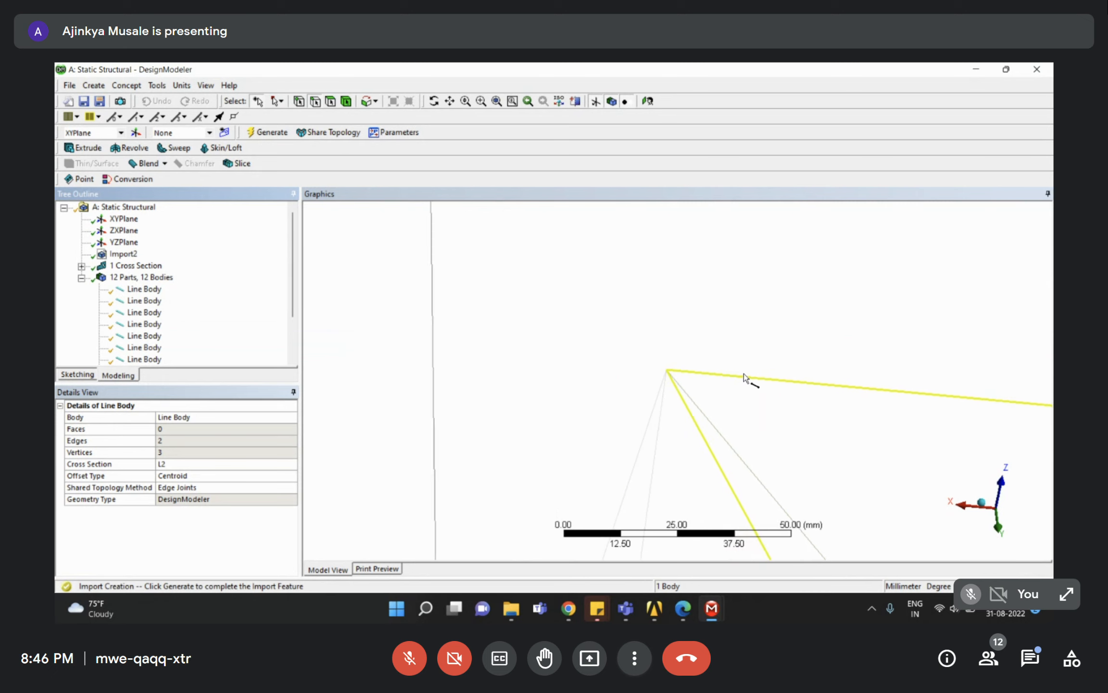
click(780, 385)
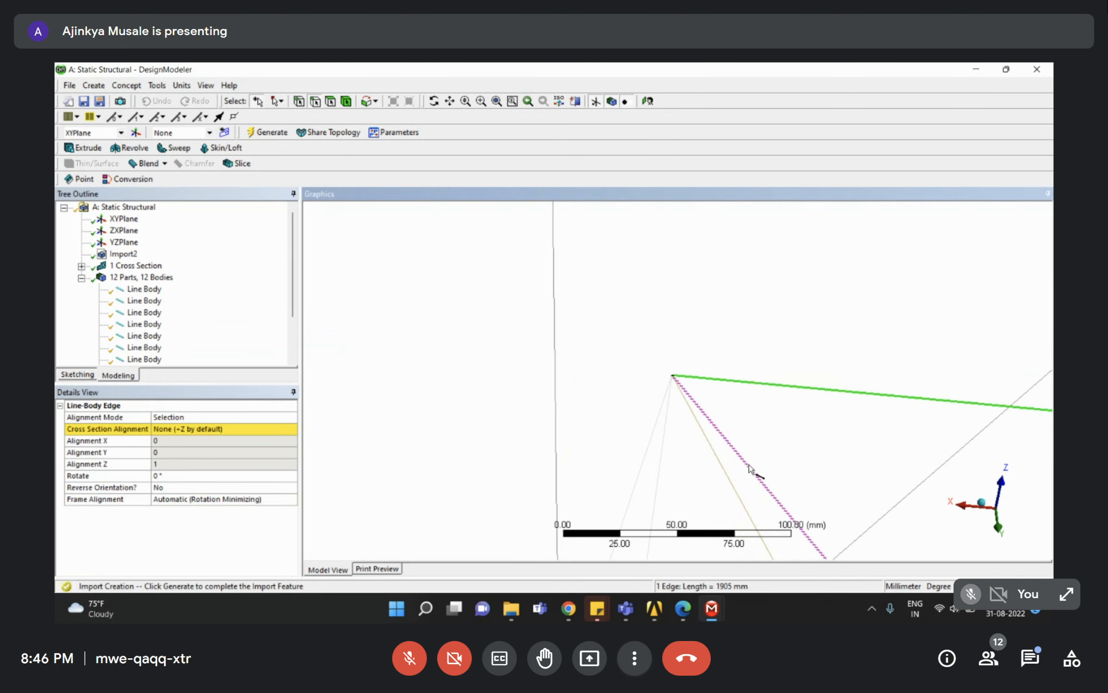
click(748, 467)
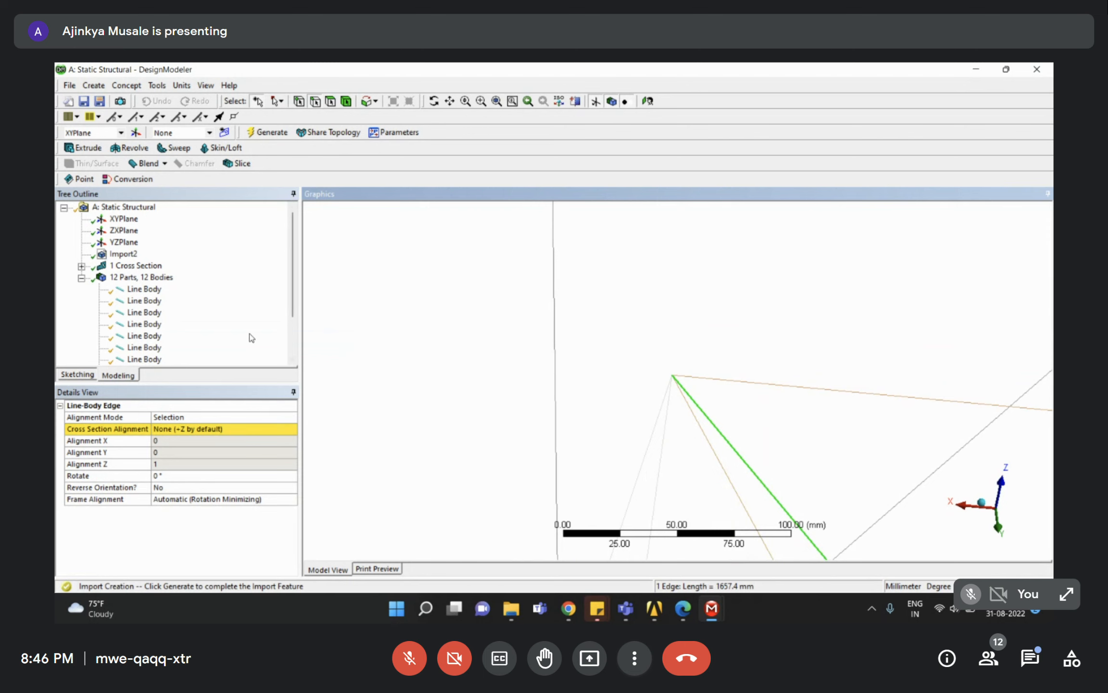
click(144, 289)
scroll(144, 315, down, 2)
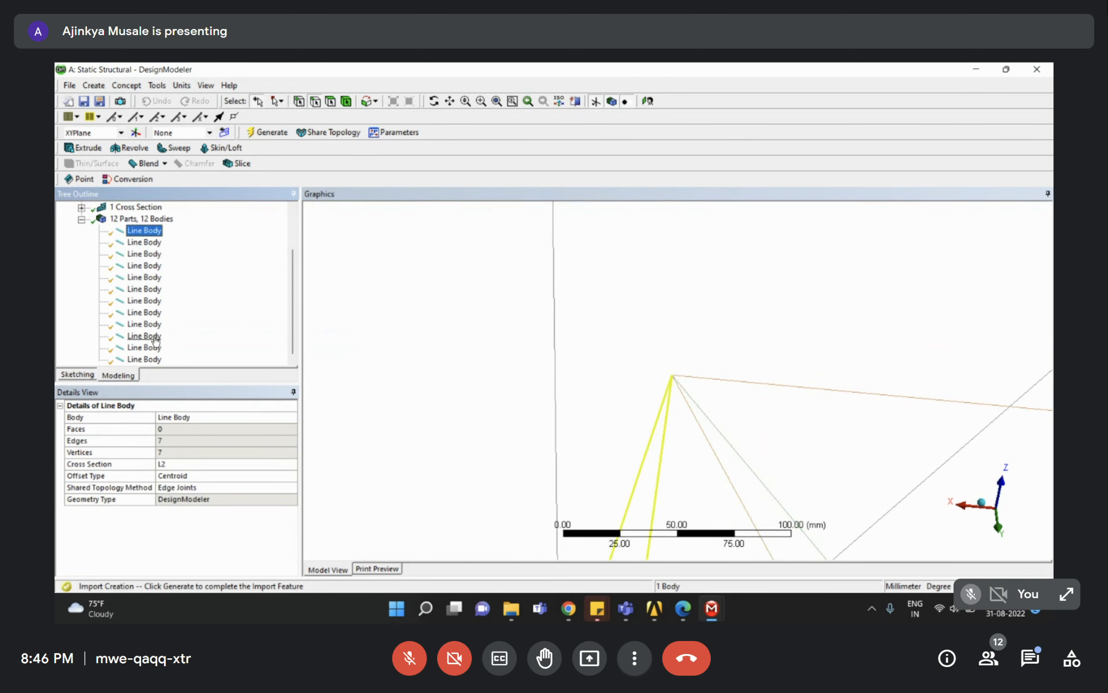
shift+click(147, 359)
right_click(147, 360)
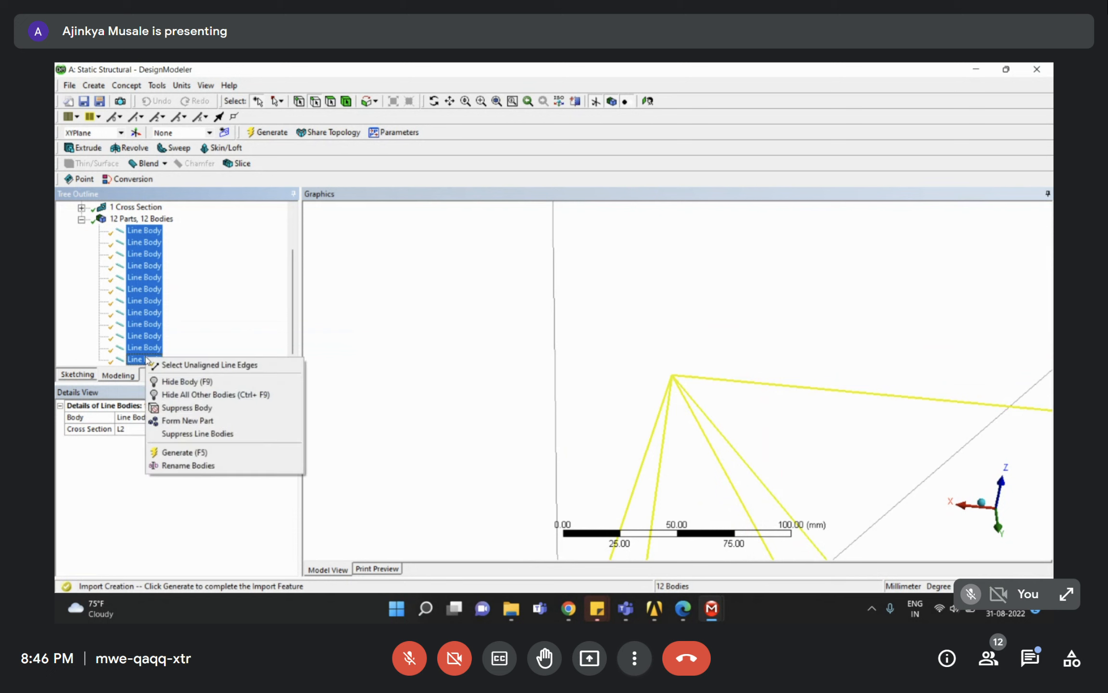
click(185, 421)
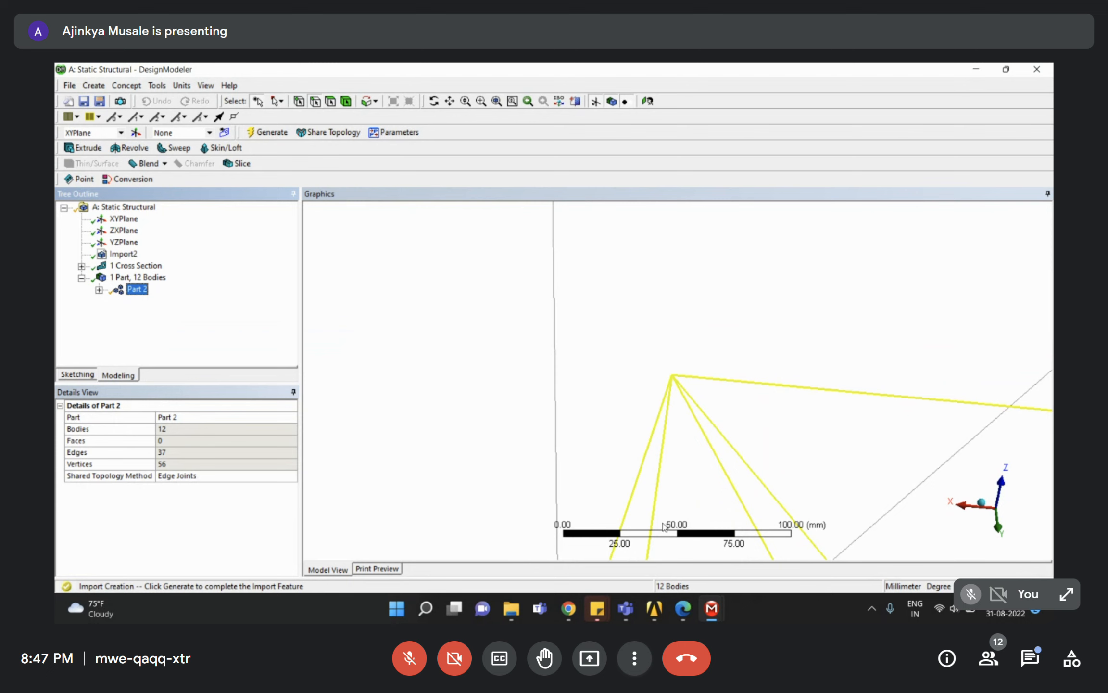
Select Part 2, expand it, and inspect one line body's properties.
scroll(703, 416, up, 5)
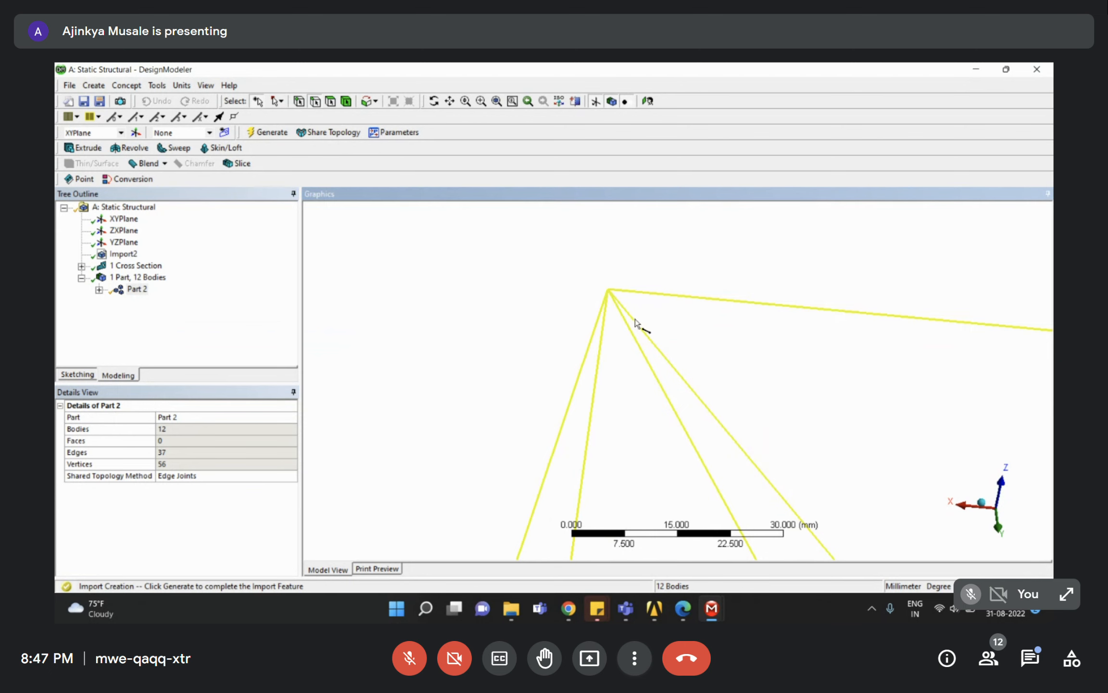
scroll(601, 287, up, 8)
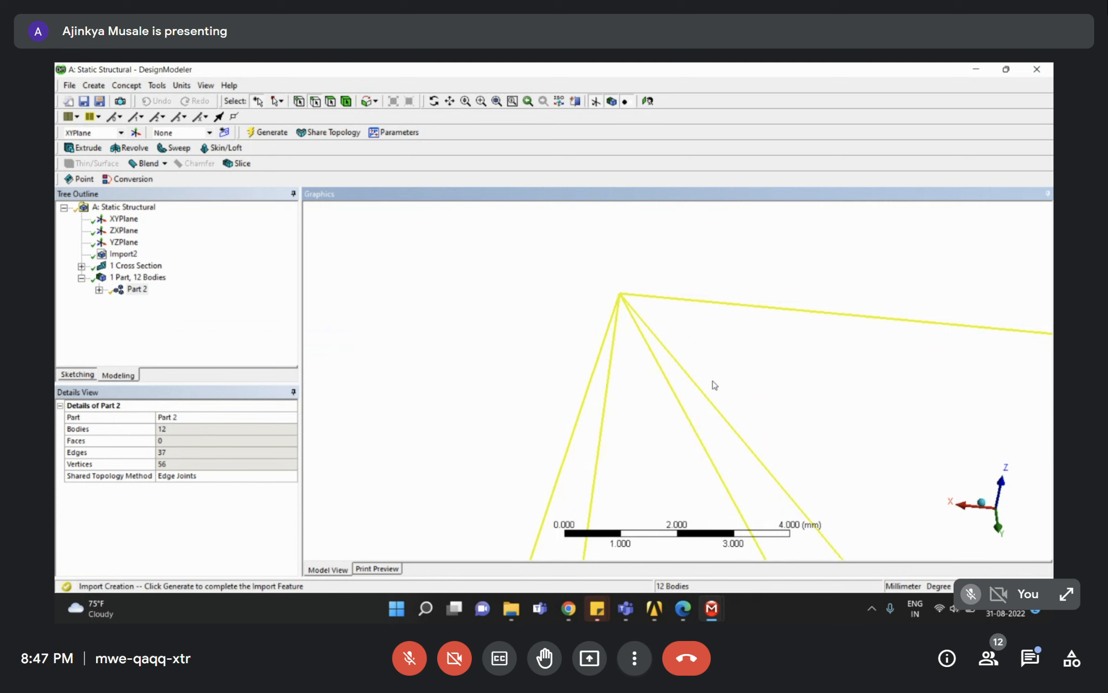
click(236, 289)
scroll(655, 318, down, 10)
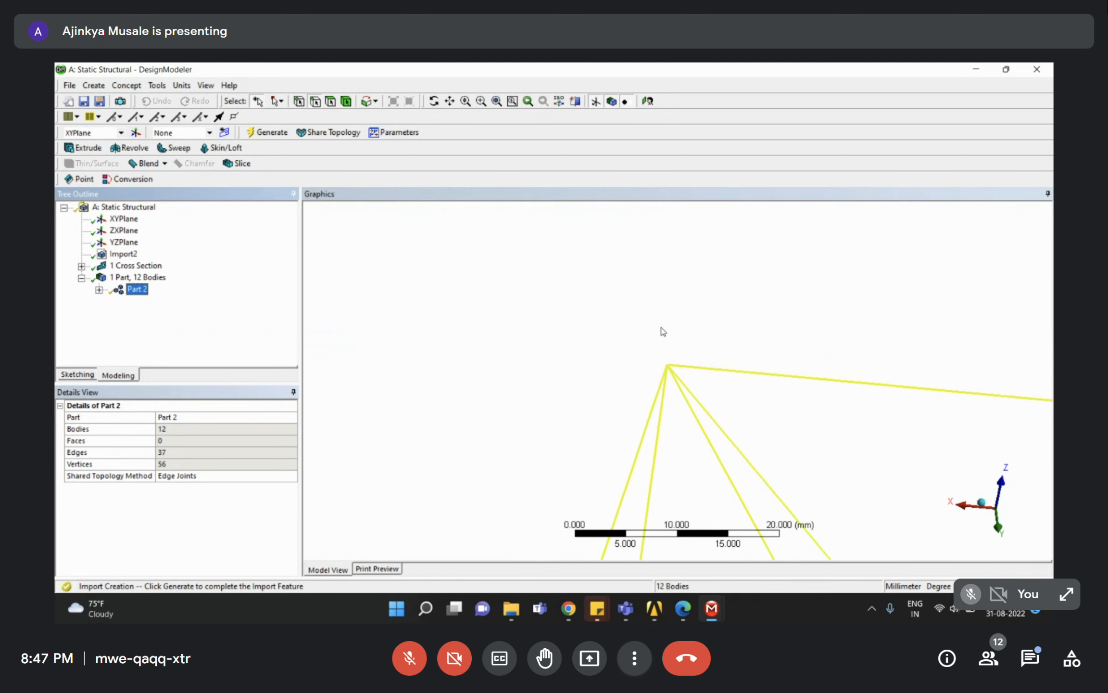
scroll(695, 342, down, 12)
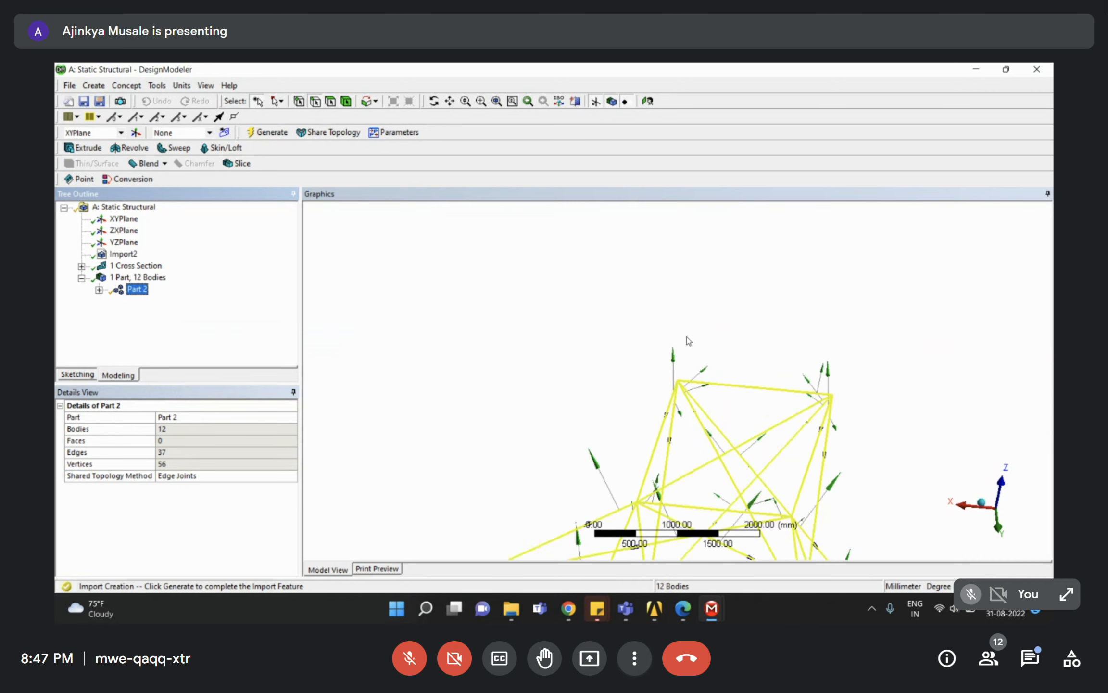
mouse_move(567, 610)
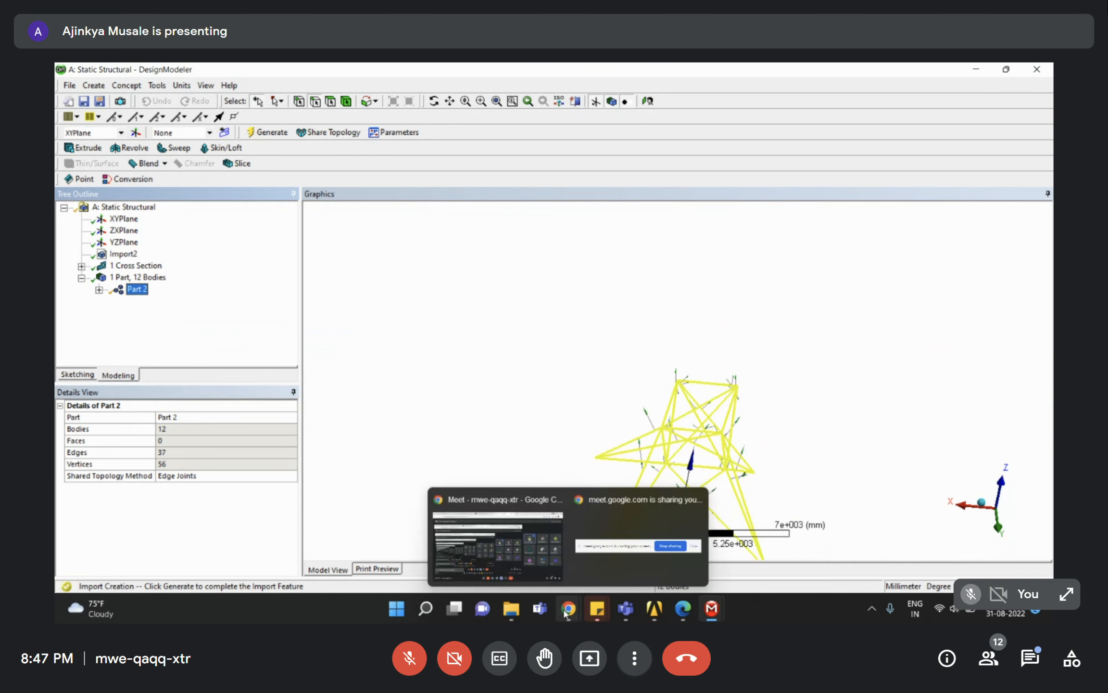
click(517, 544)
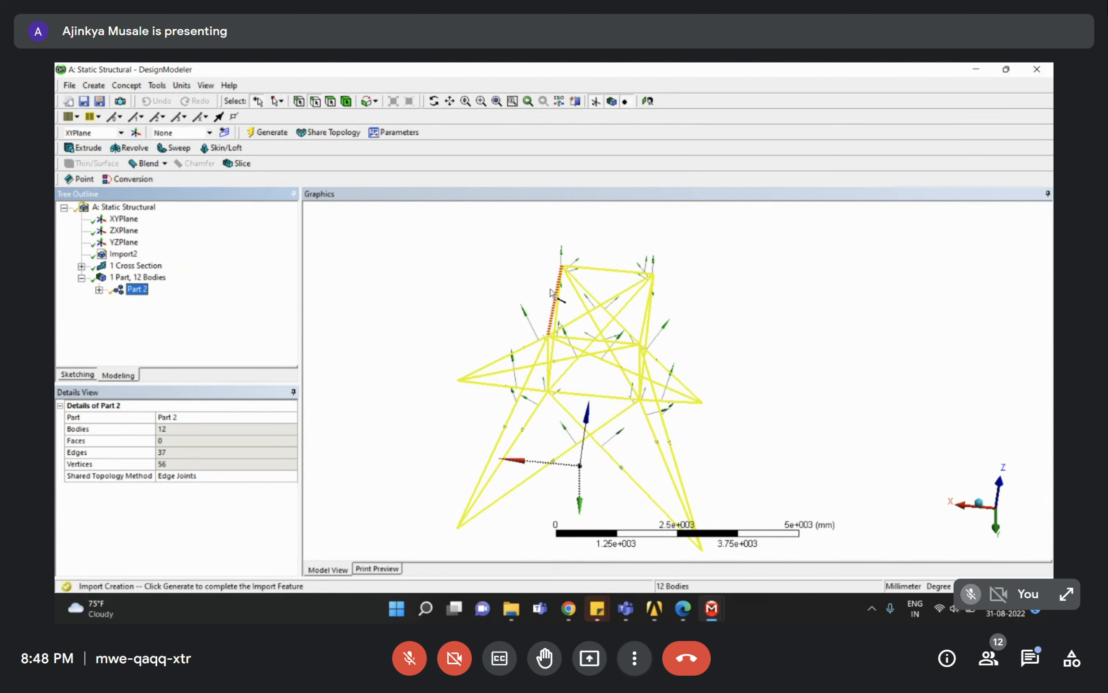
click(98, 289)
click(157, 288)
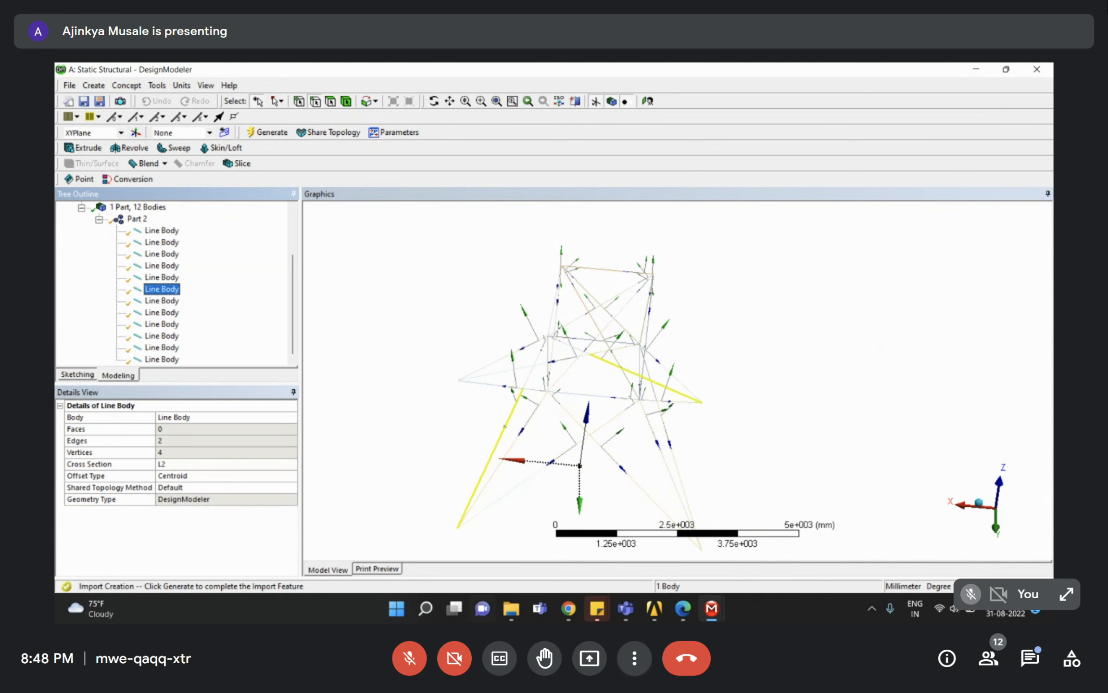
Switch to the Session_4 project and open Static Structural's Model (A4) in Mechanical.
mouse_move(651, 611)
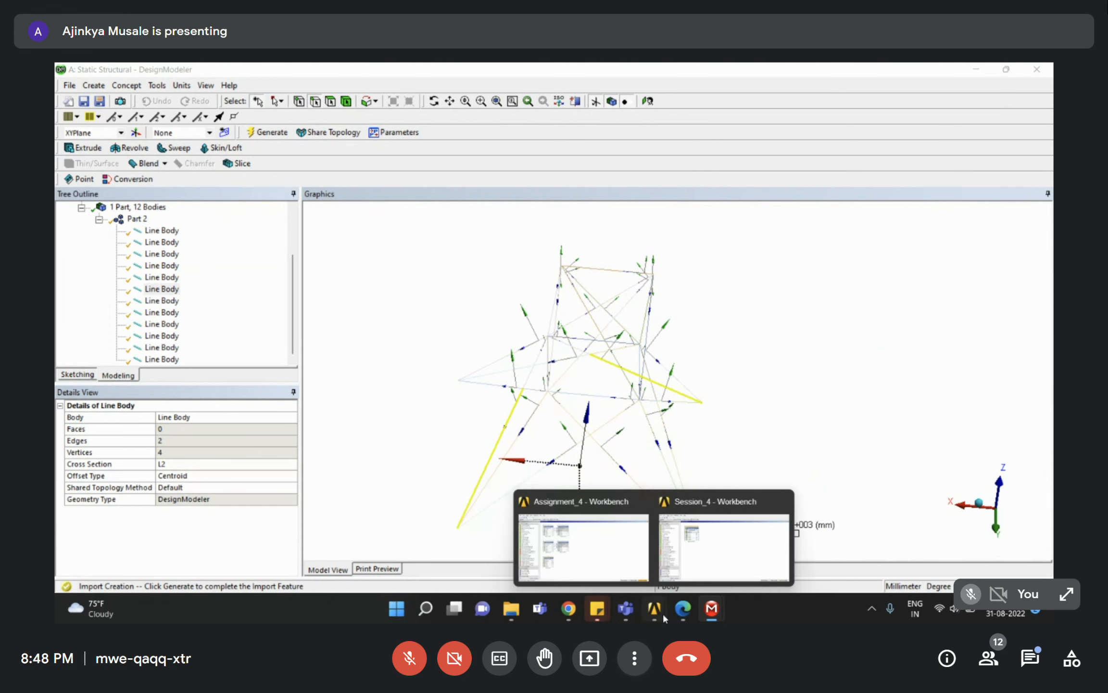
click(700, 551)
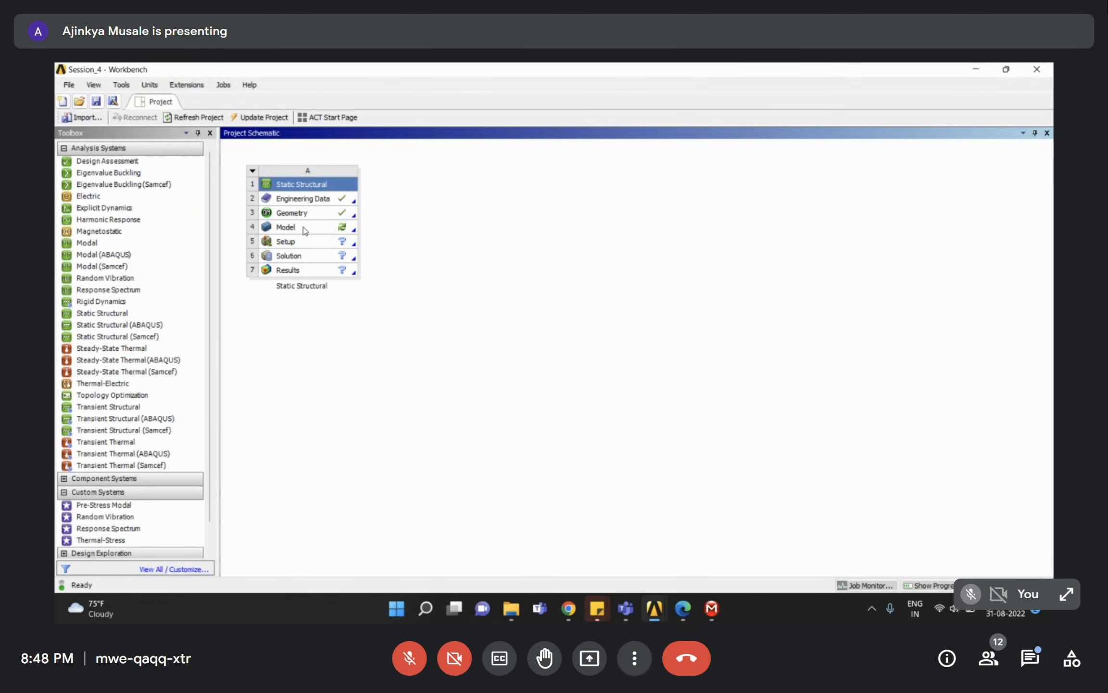
click(305, 229)
double_click(304, 229)
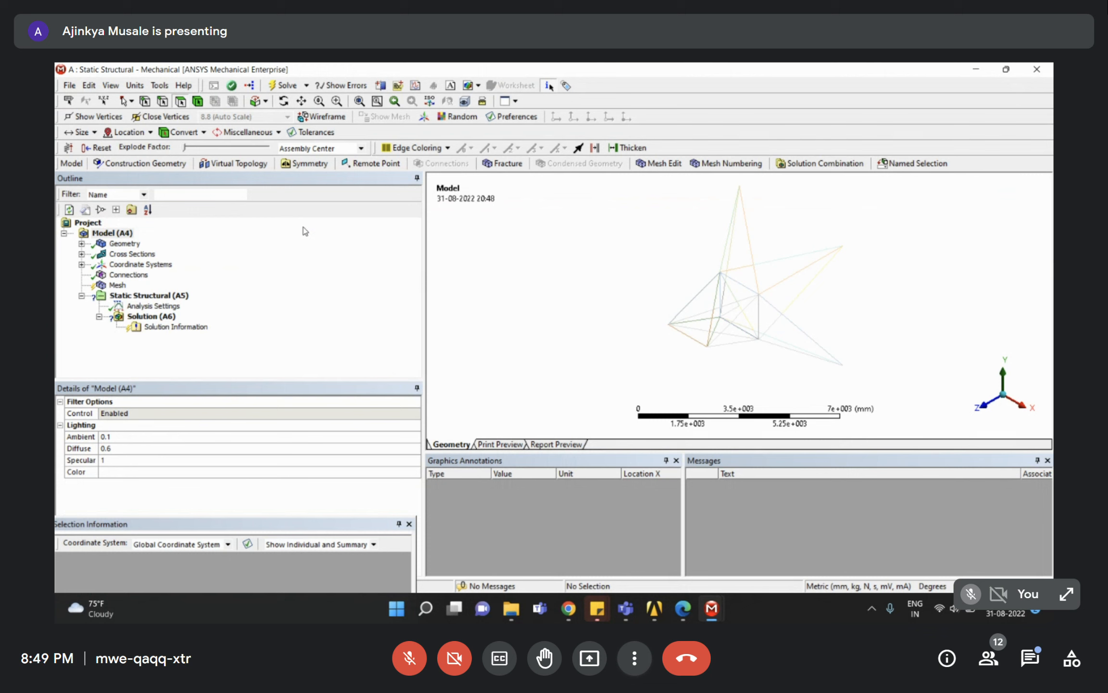
click(245, 264)
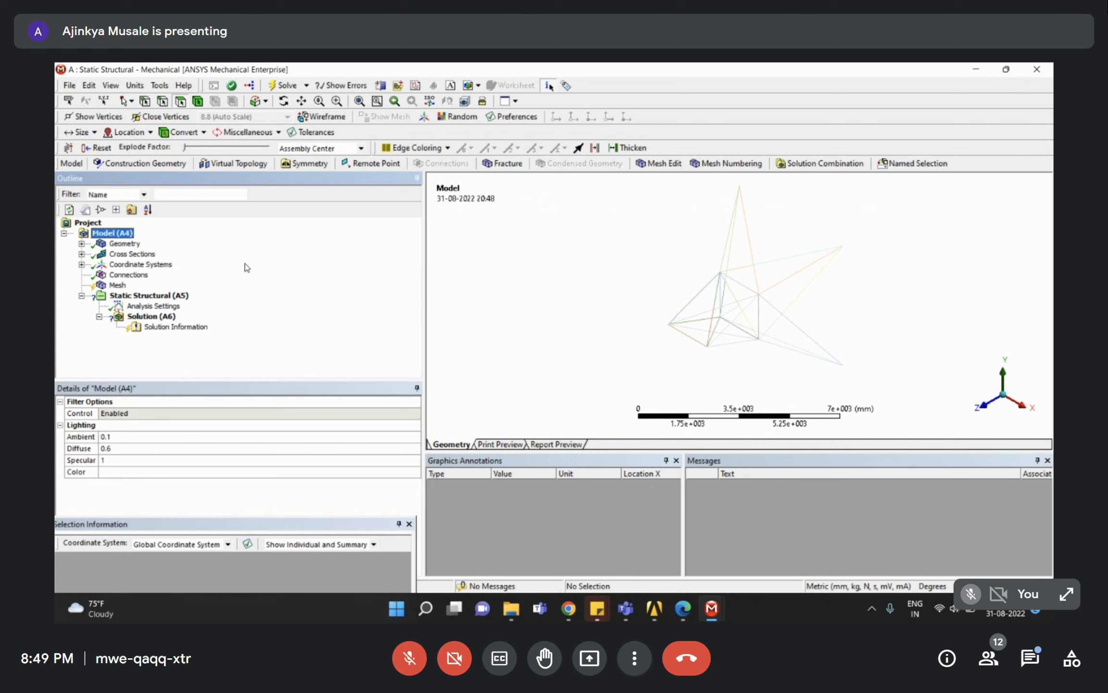
click(131, 86)
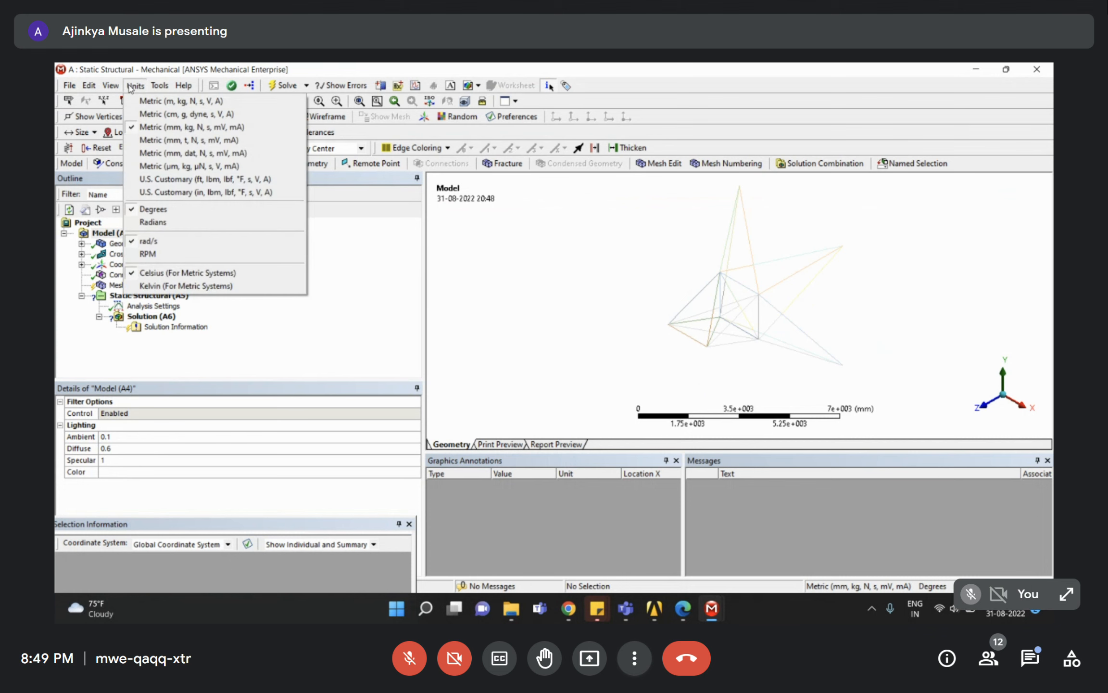
click(370, 302)
click(81, 254)
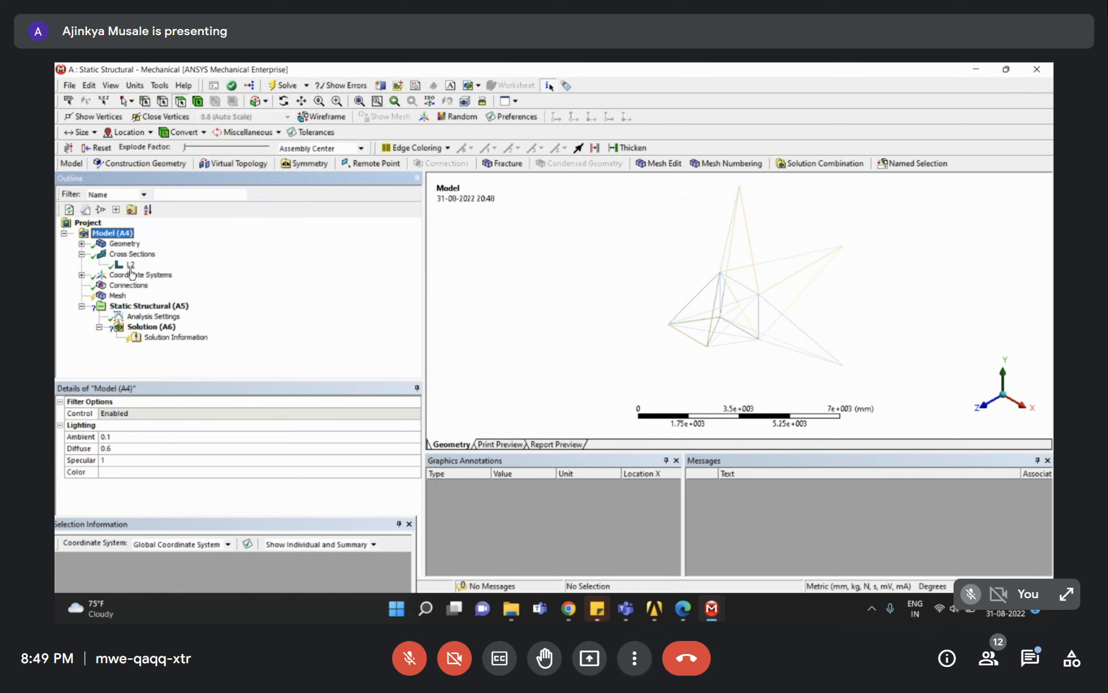
click(130, 264)
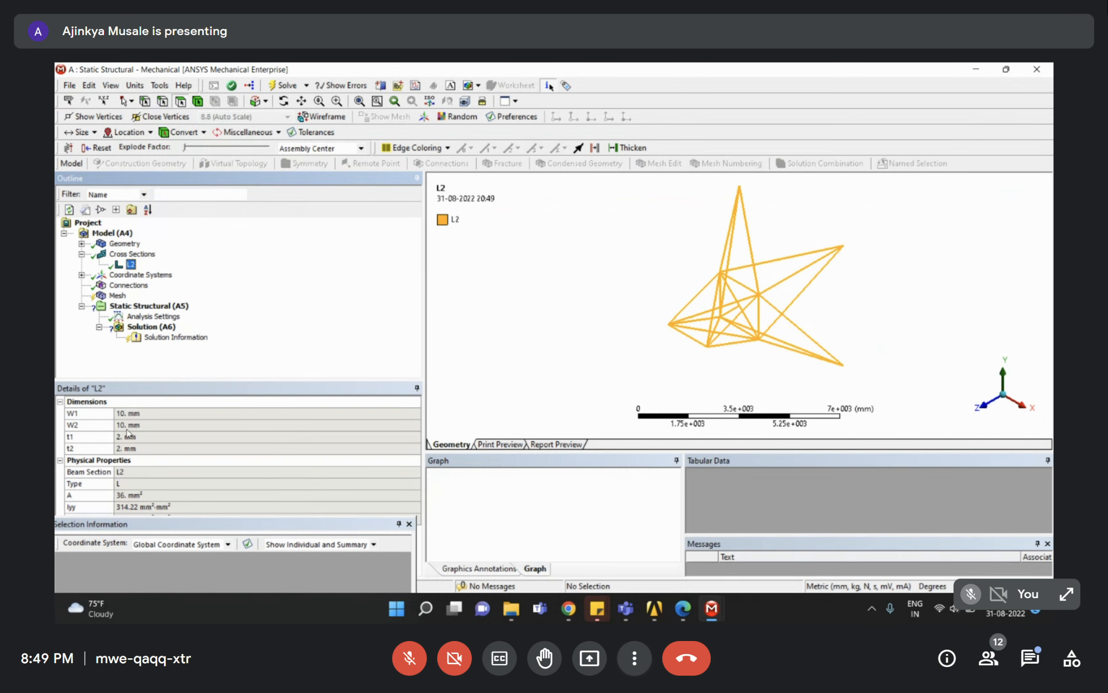
click(81, 253)
click(81, 243)
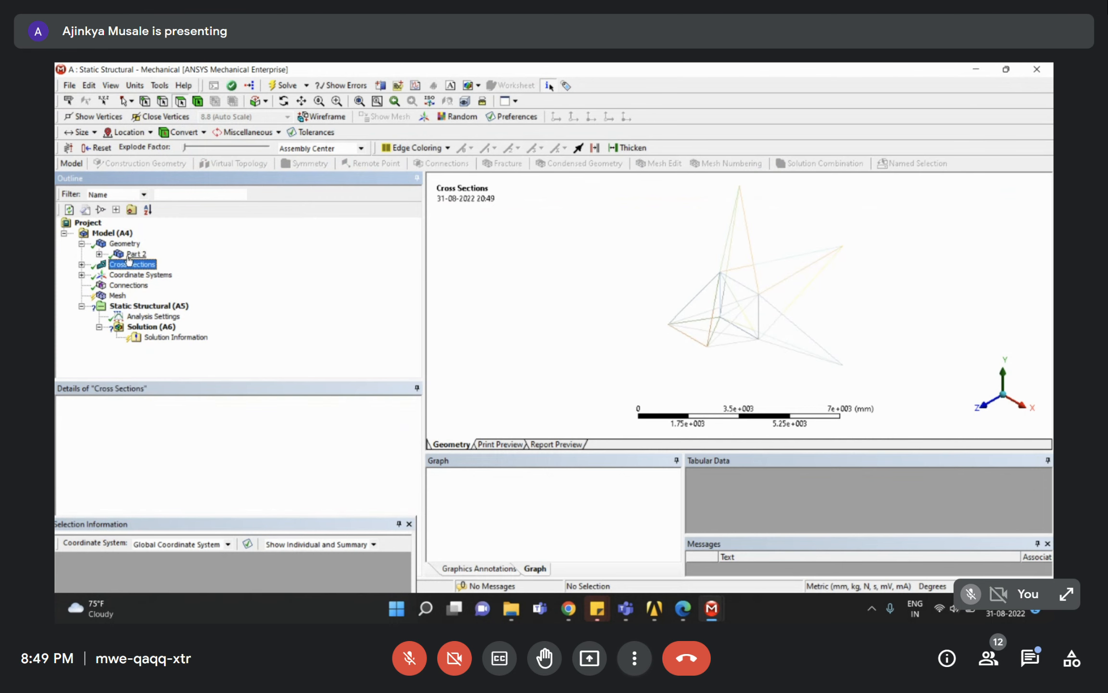
click(117, 255)
click(99, 254)
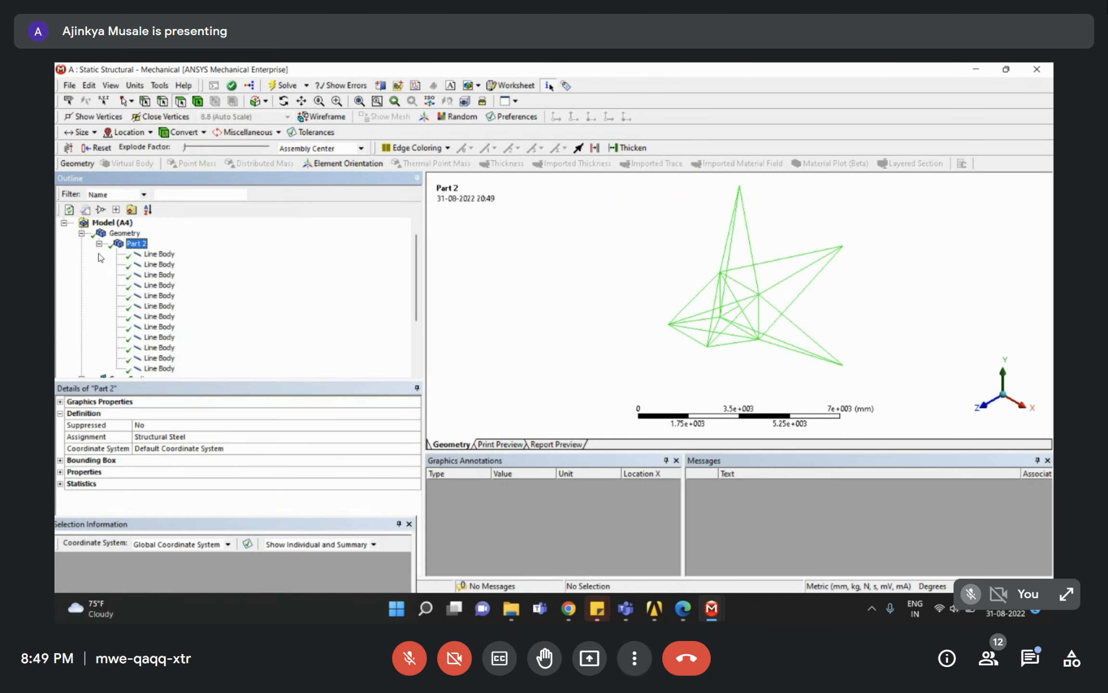
click(159, 254)
scroll(170, 360, down, 3)
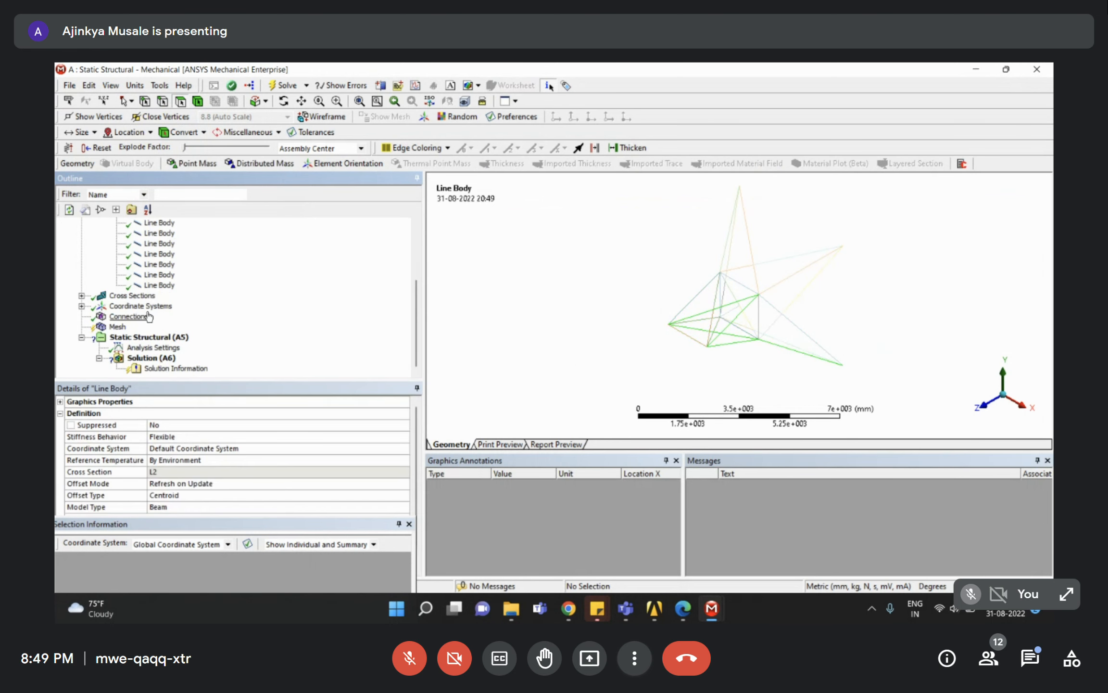
shift+click(154, 285)
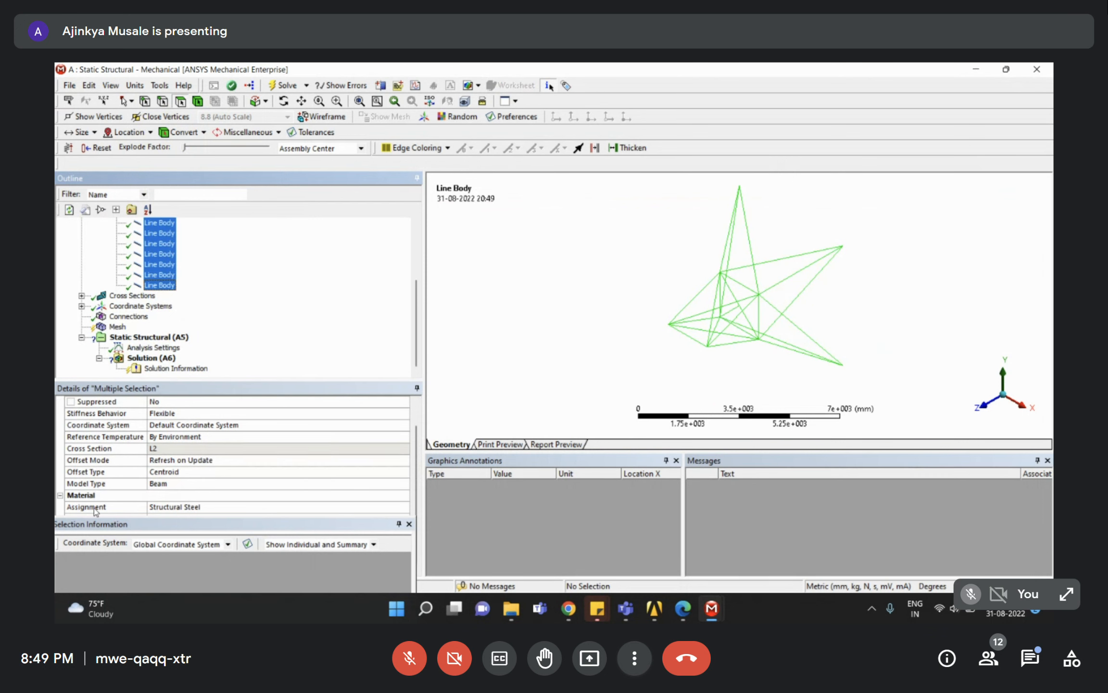
scroll(219, 327, up, 3)
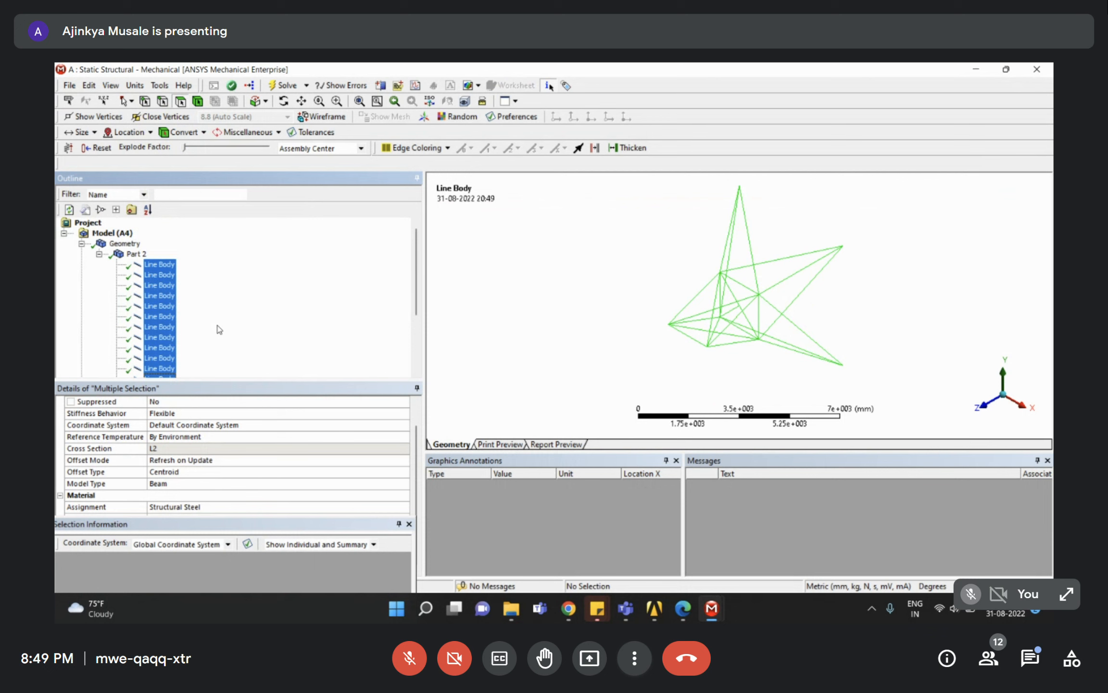
double_click(136, 254)
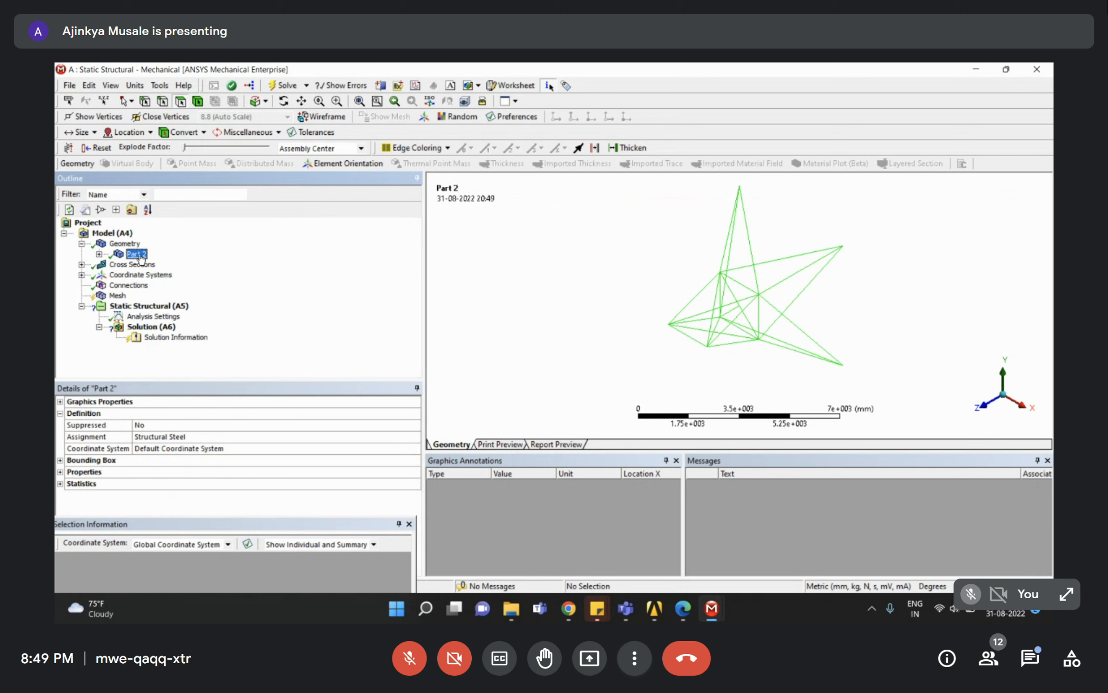
double_click(137, 255)
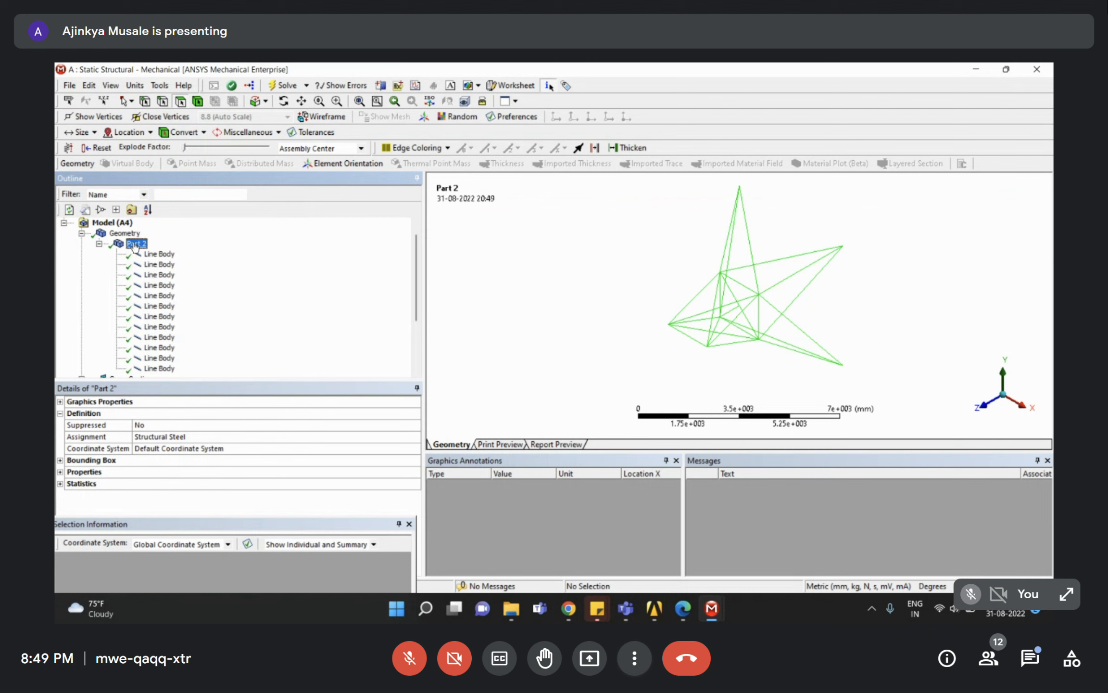
click(99, 244)
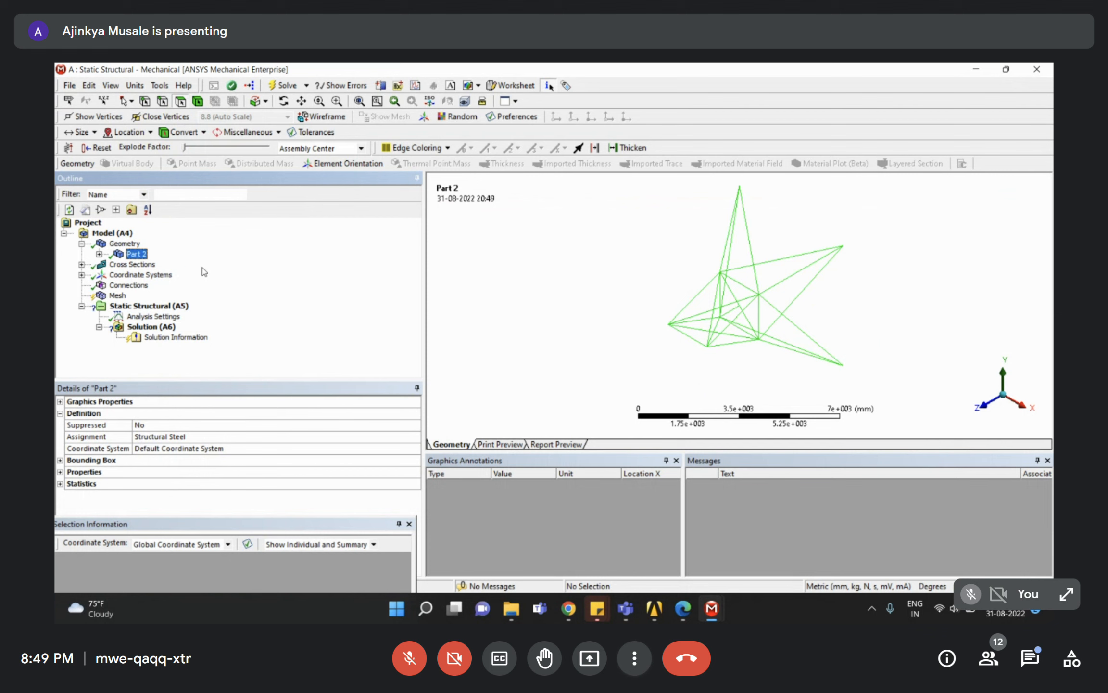
click(81, 243)
scroll(715, 326, down, 3)
middle_drag(715, 326, 758, 269)
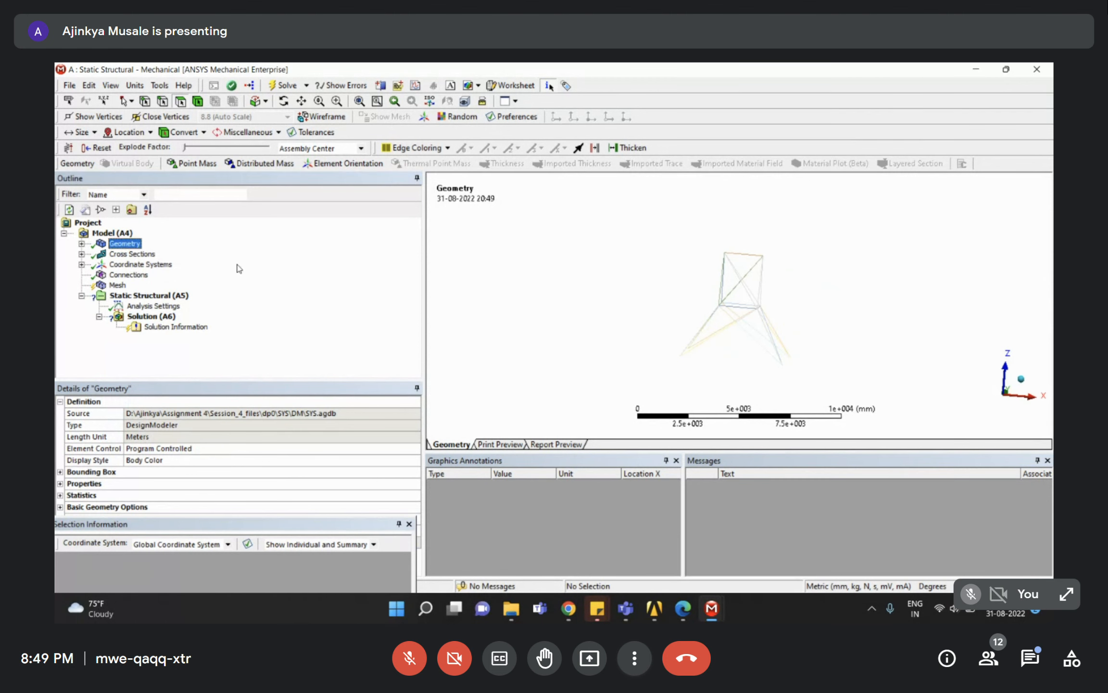
Update the tower frame's mesh from the Mesh entry's context menu.
click(113, 275)
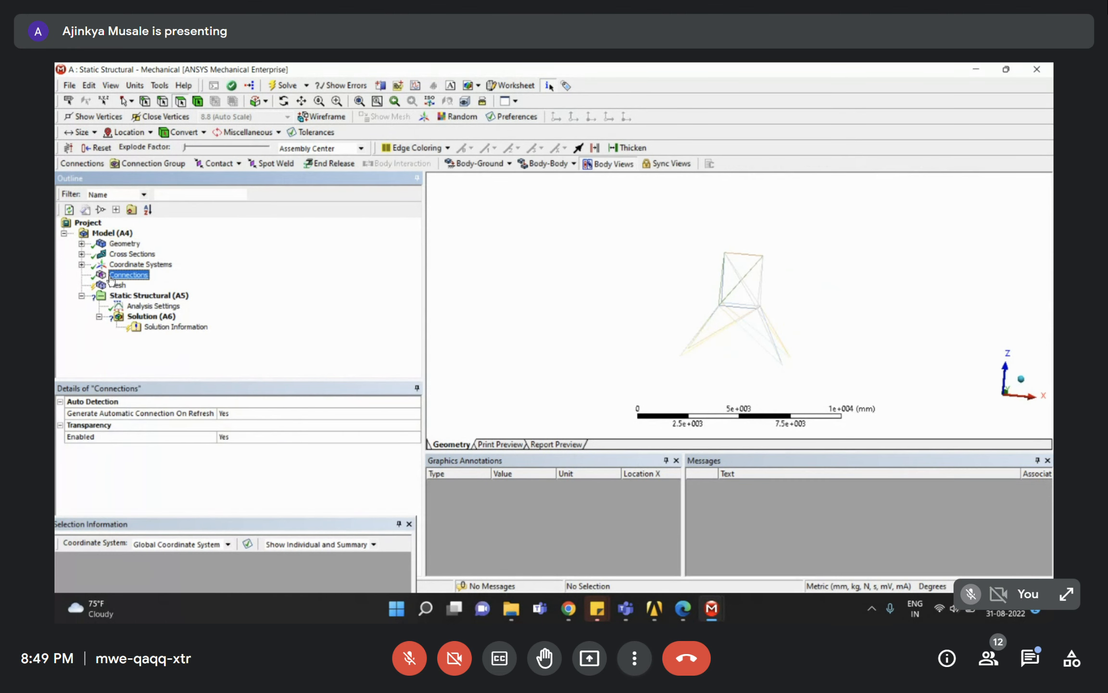
click(117, 285)
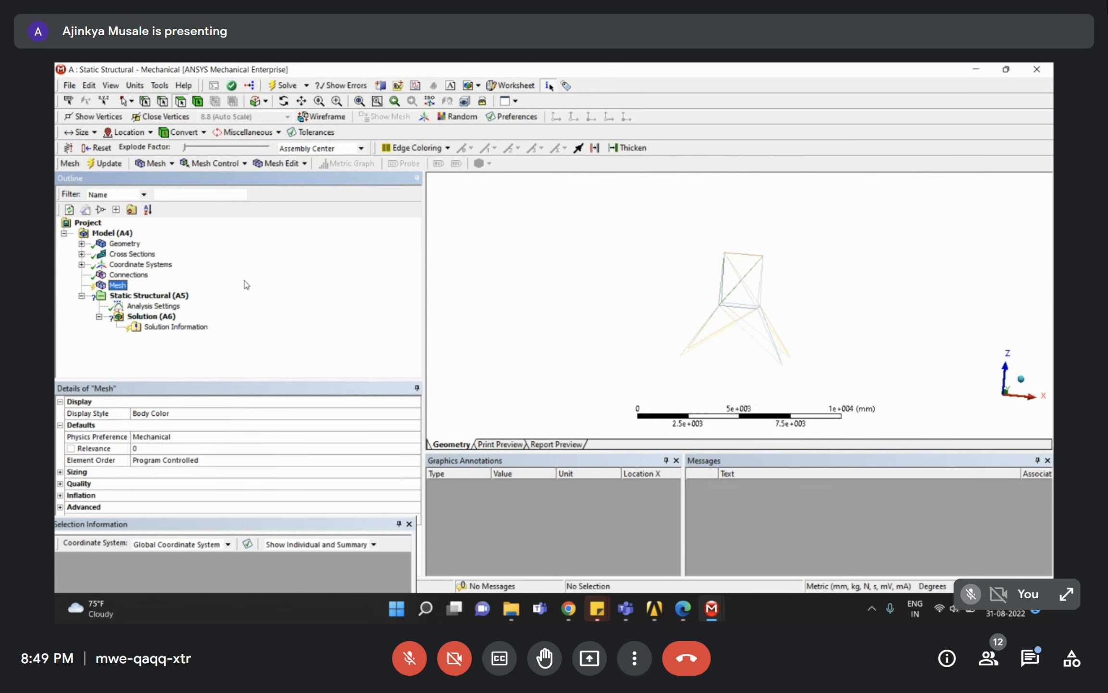
right_click(116, 287)
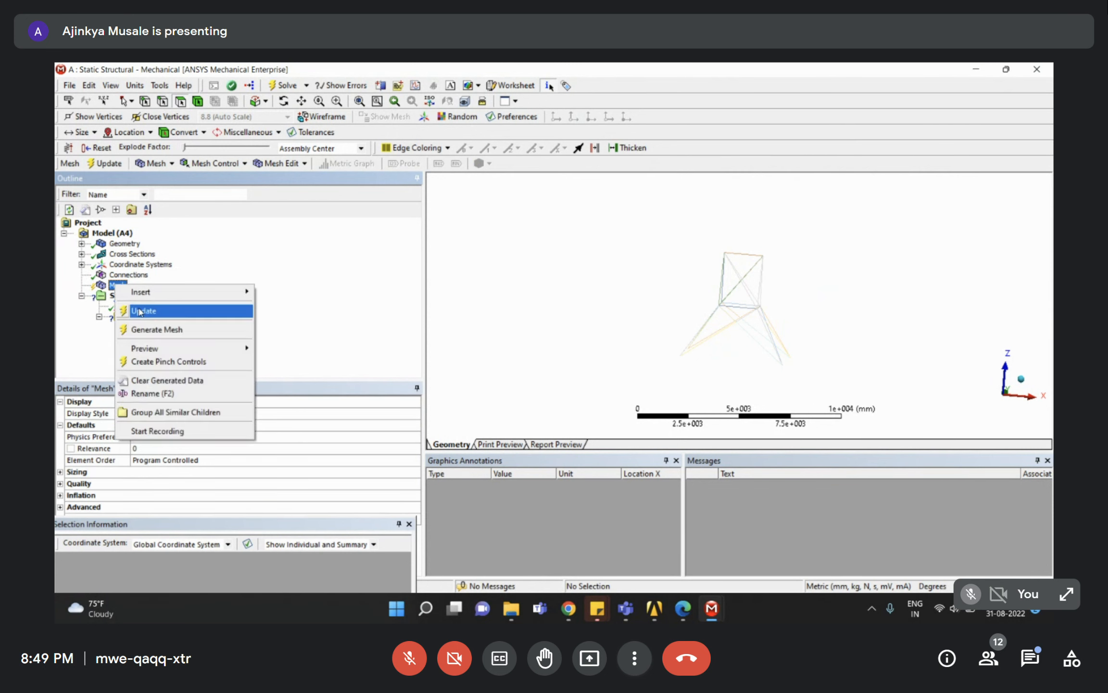
click(144, 307)
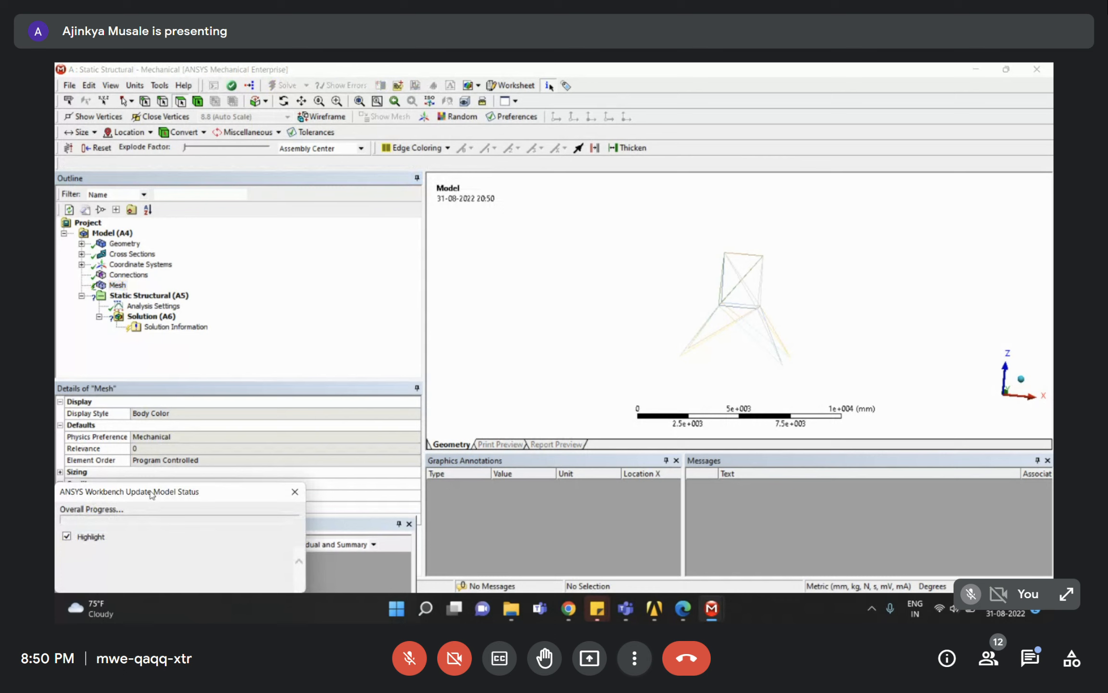
drag(155, 491, 227, 387)
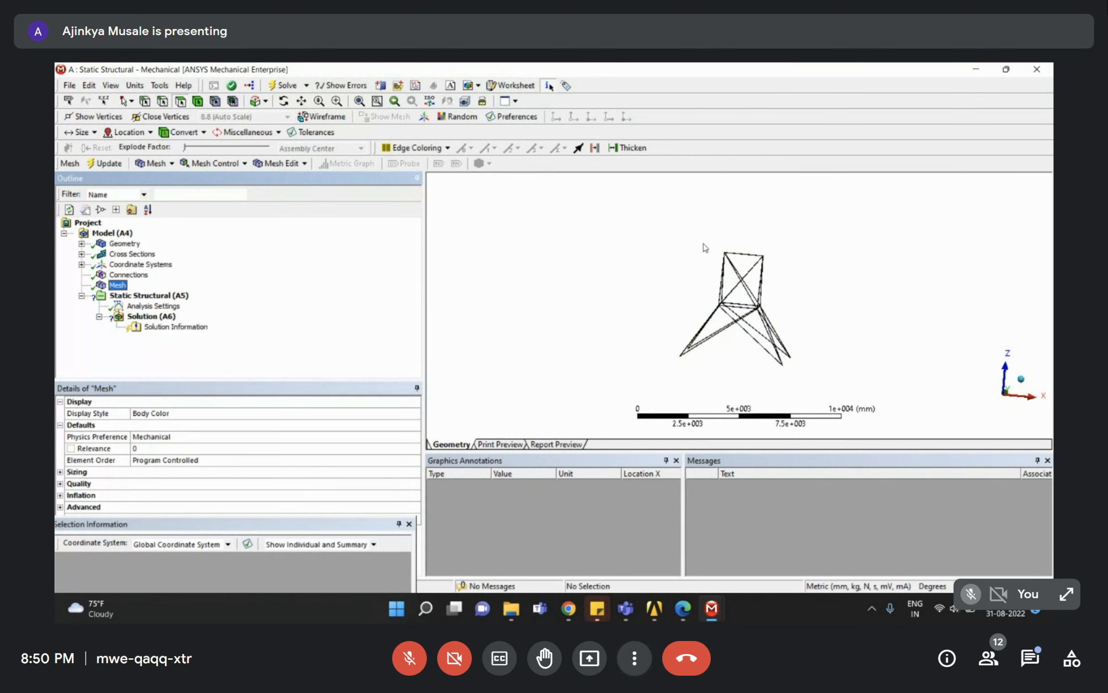
Bring the Mesh details back into focus in the Outline.
scroll(705, 249, up, 2)
scroll(798, 345, up, 2)
click(353, 297)
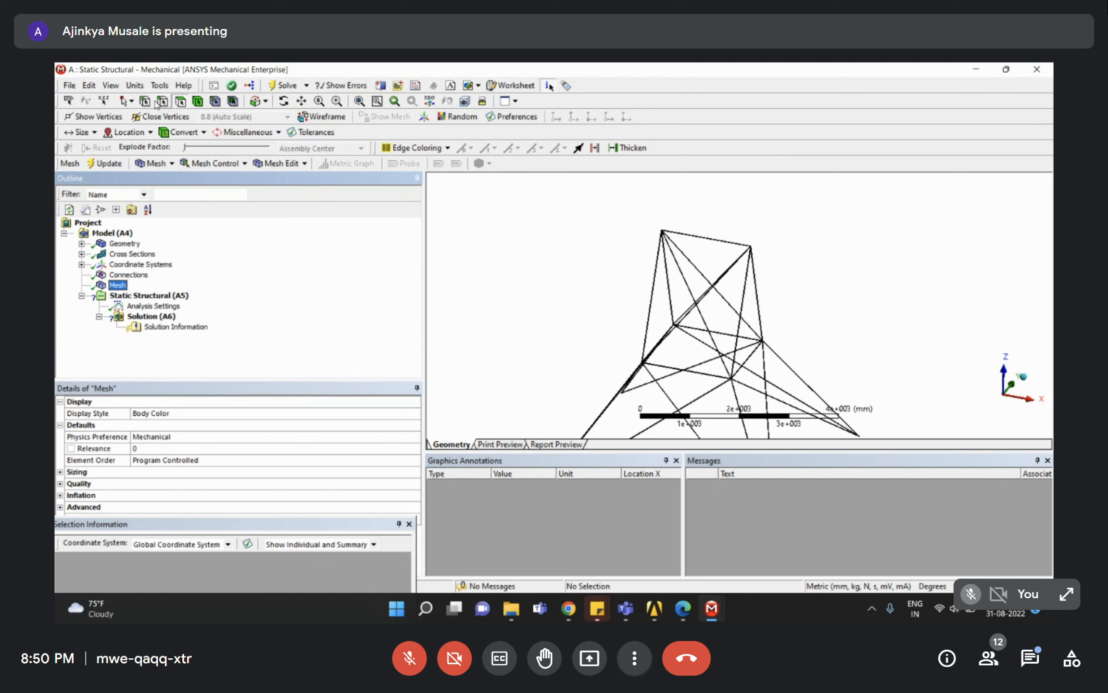
scroll(668, 247, down, 2)
scroll(772, 325, up, 5)
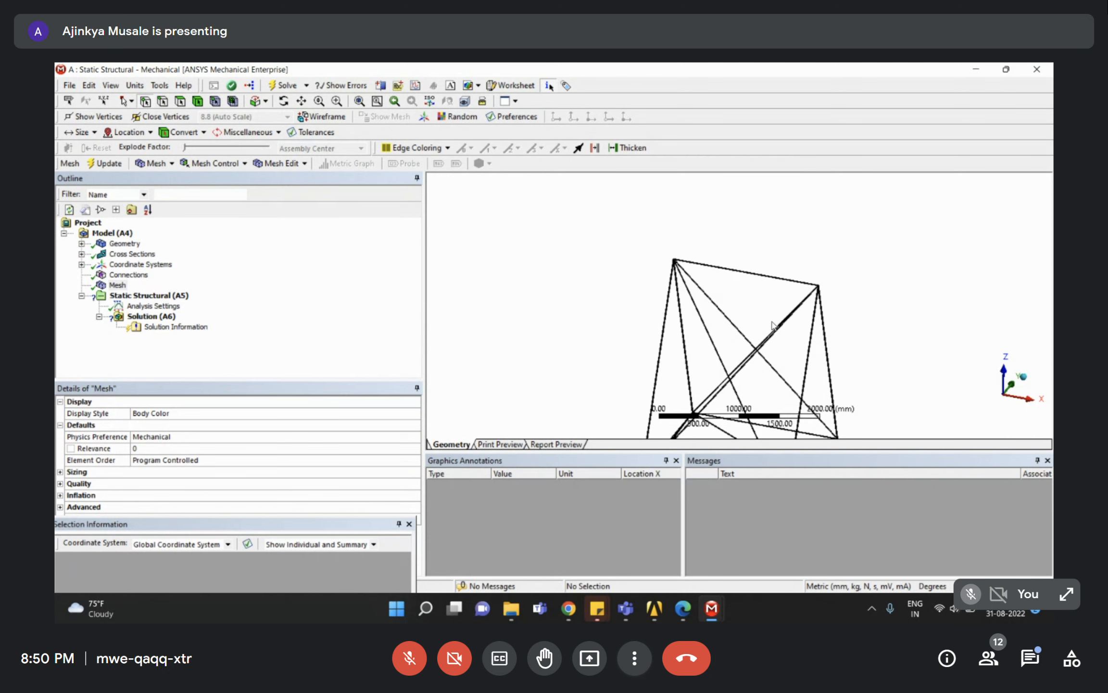
scroll(732, 331, up, 4)
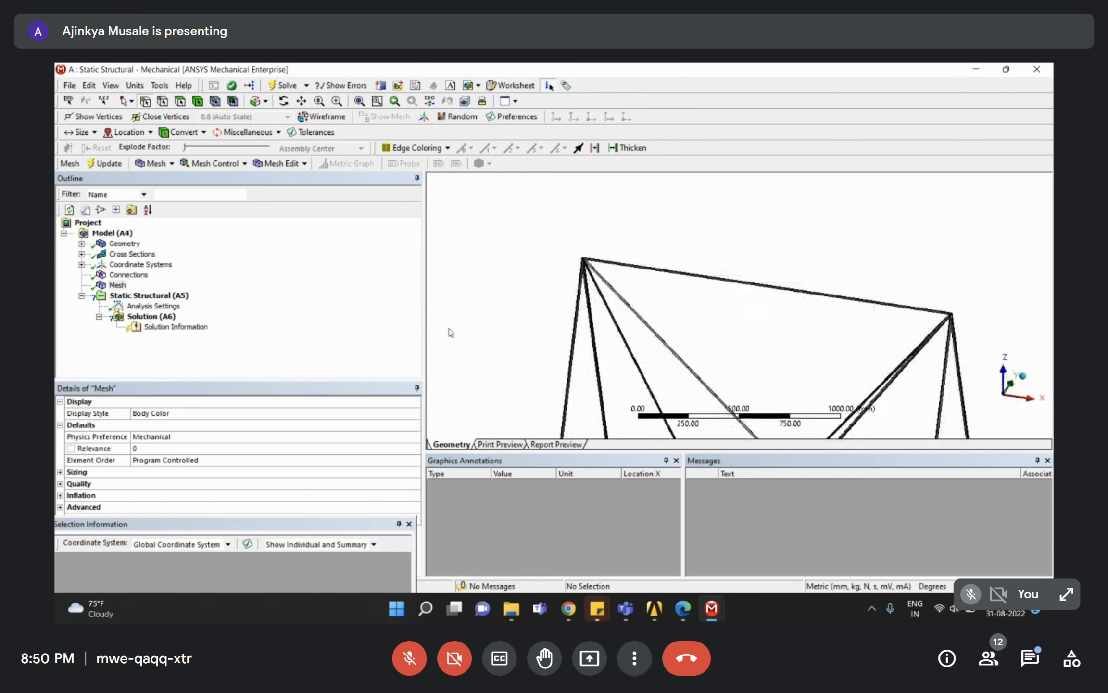
click(318, 332)
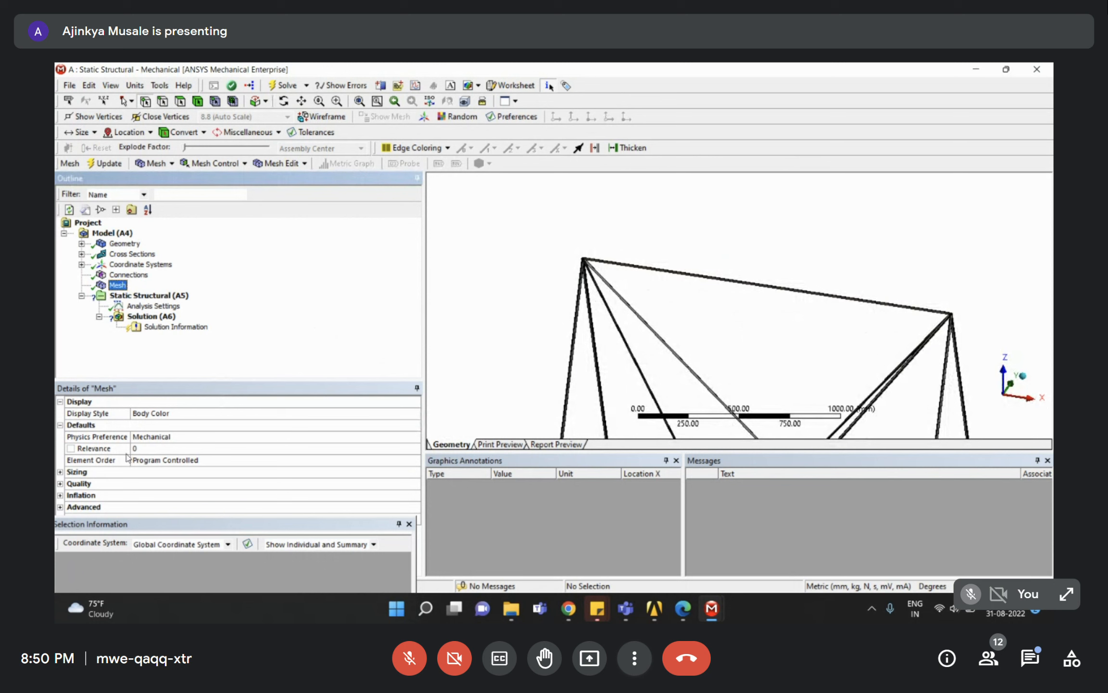
Confirm mesh sizing: Adaptive size function, Coarse relevance center, Fast transition; select Static Structural.
click(60, 473)
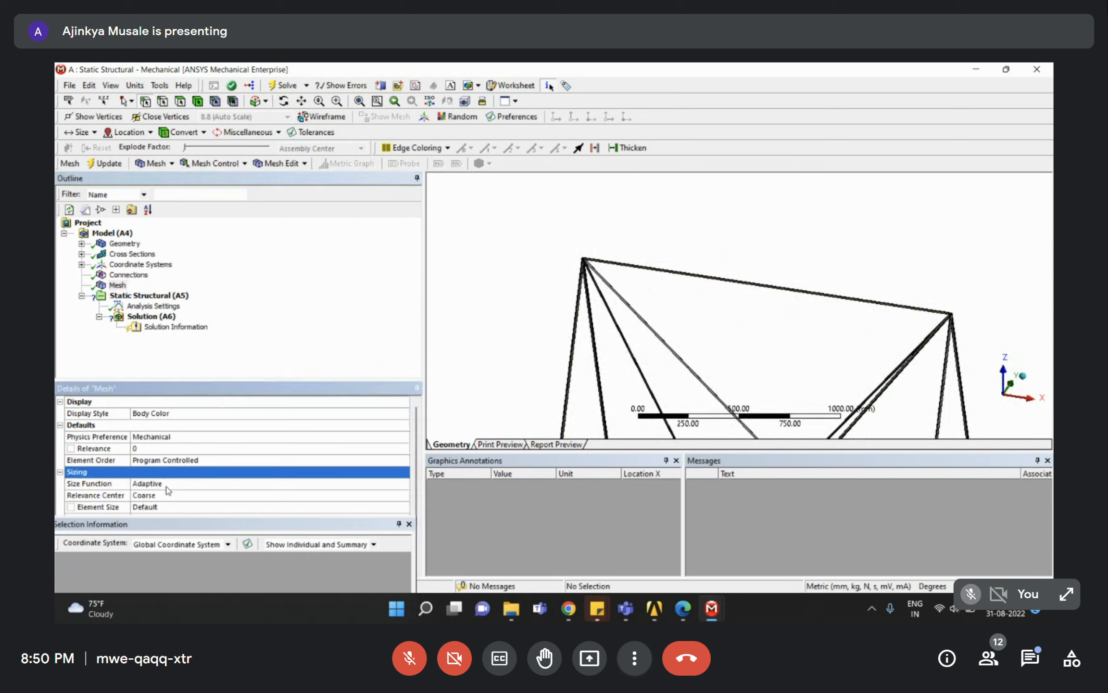
scroll(168, 490, down, 1)
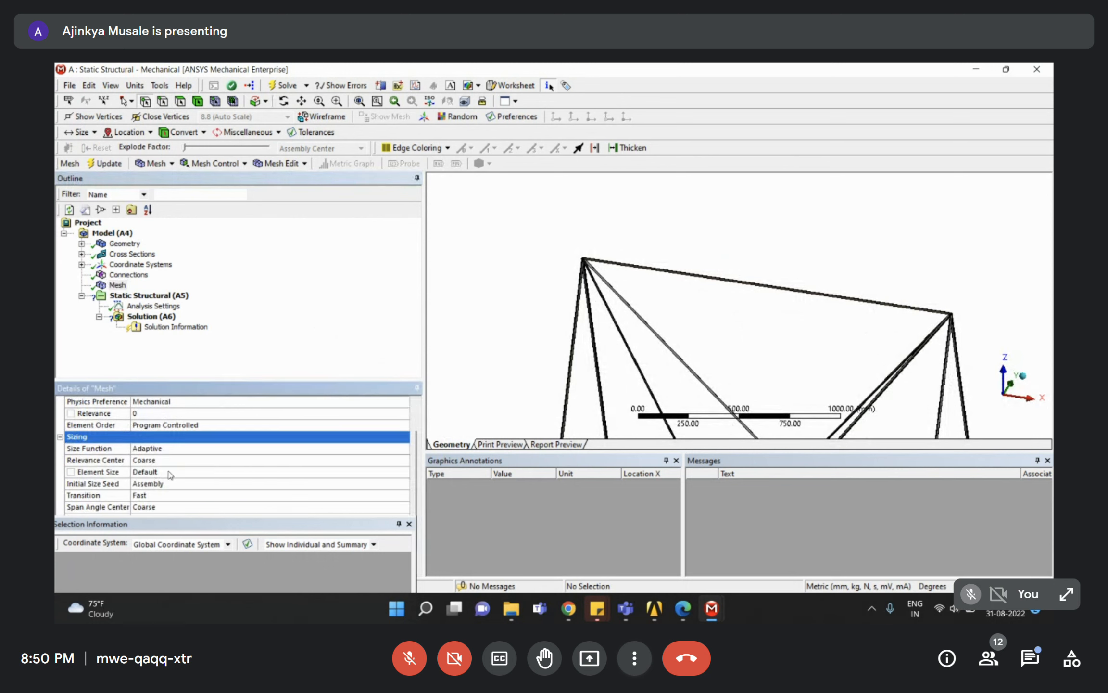
scroll(171, 471, down, 1)
click(169, 471)
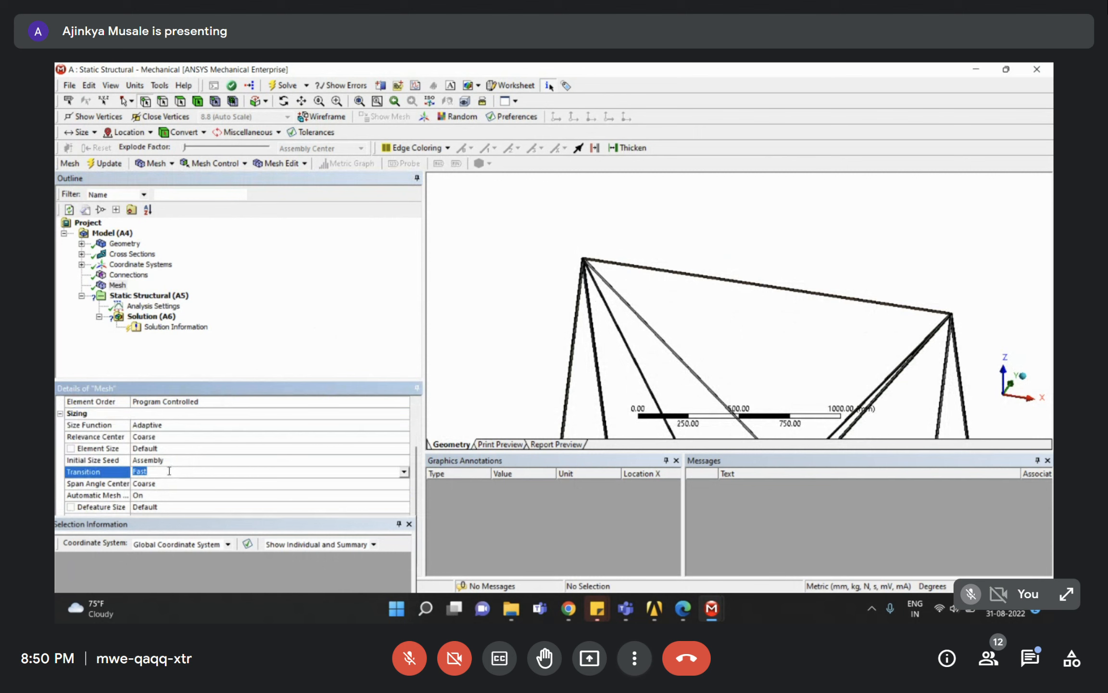
scroll(865, 344, down, 3)
middle_drag(866, 344, 915, 388)
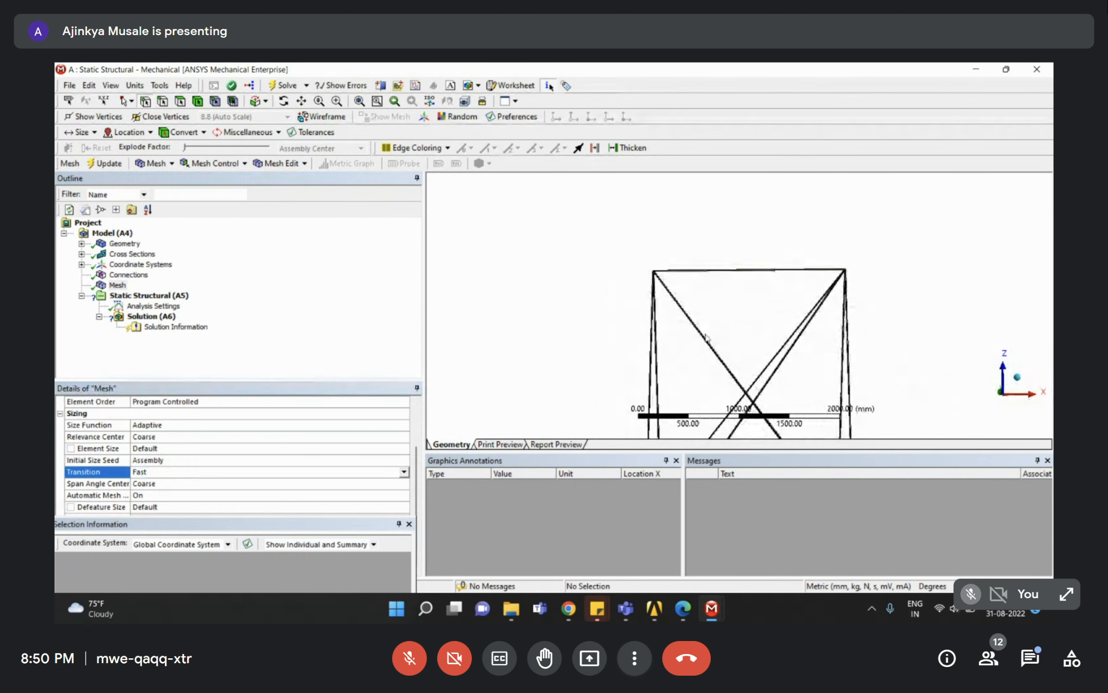
click(117, 285)
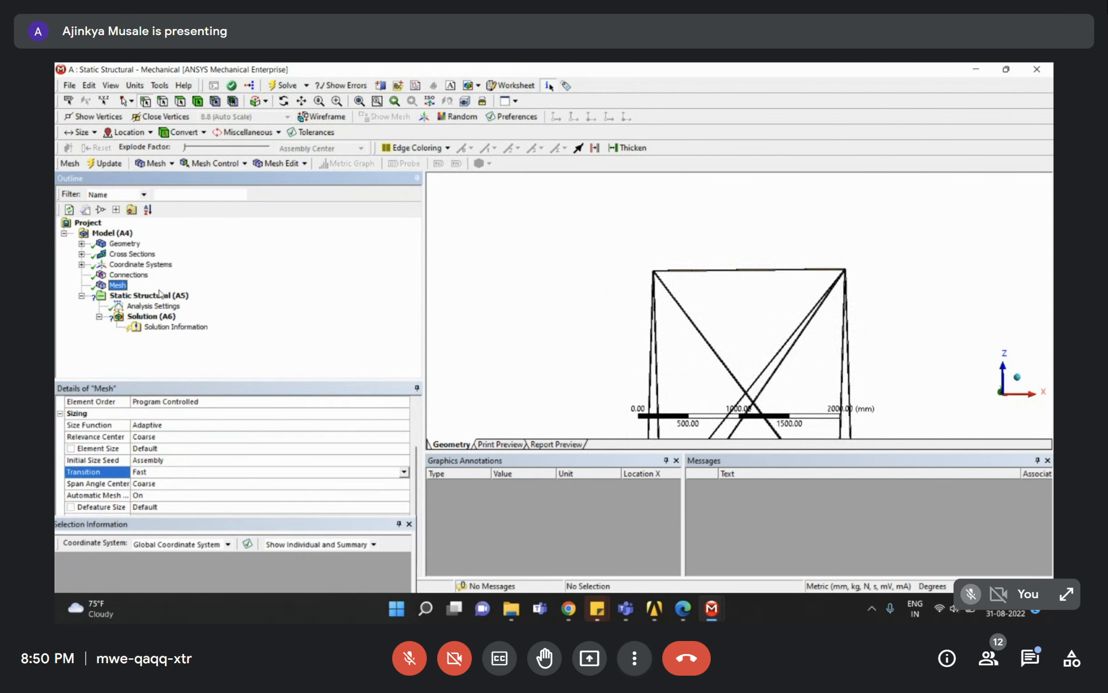
click(144, 296)
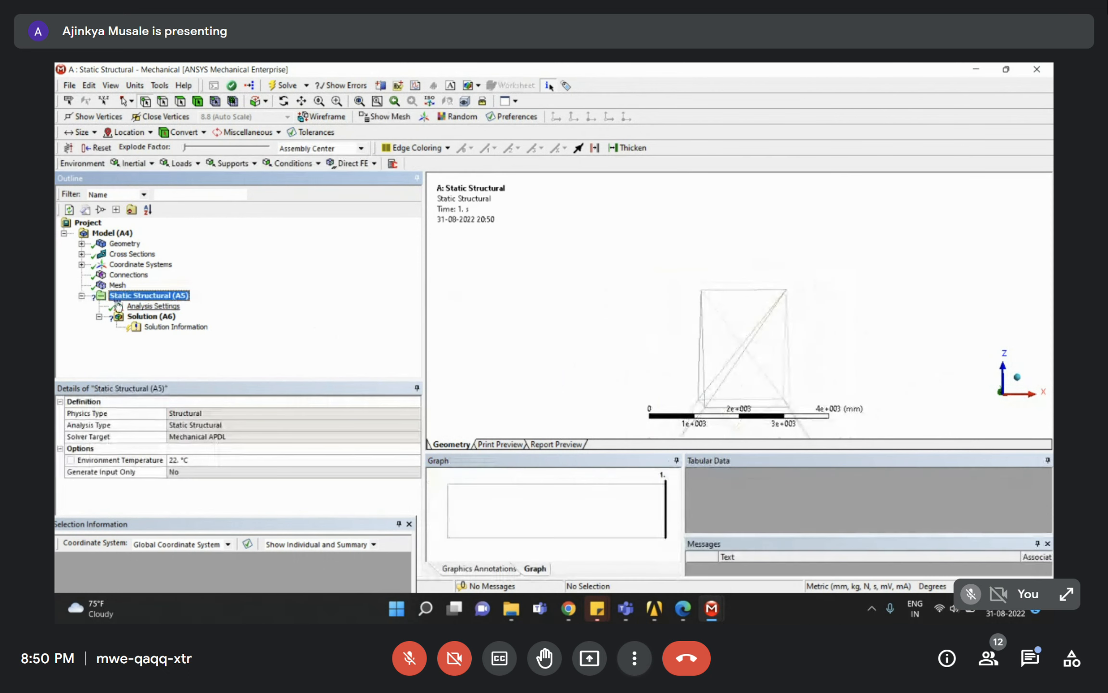
Review the assignment PDF, then return to the Static Structural analysis in Mechanical.
click(683, 608)
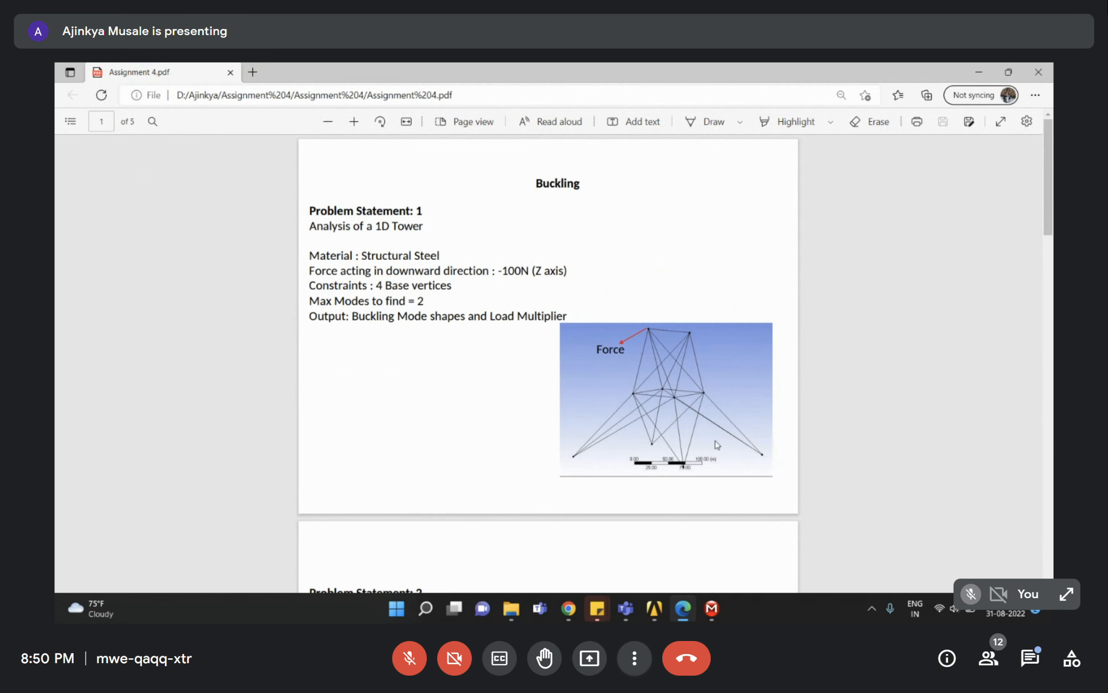
click(979, 72)
scroll(752, 331, down, 5)
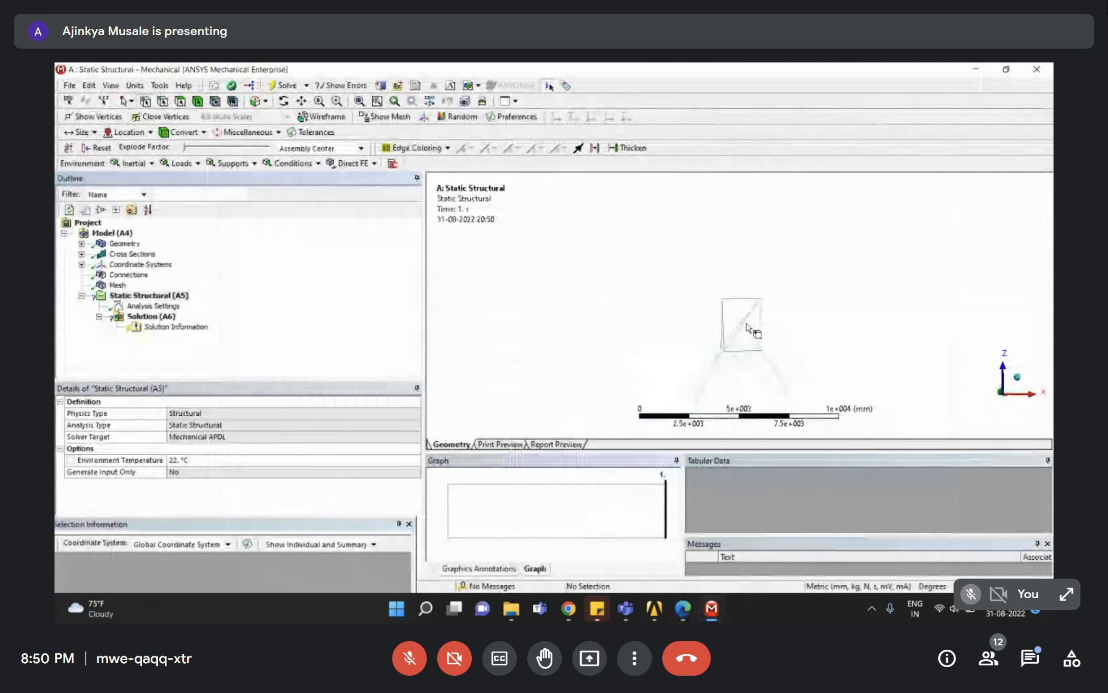
scroll(751, 349, up, 6)
middle_drag(660, 314, 667, 308)
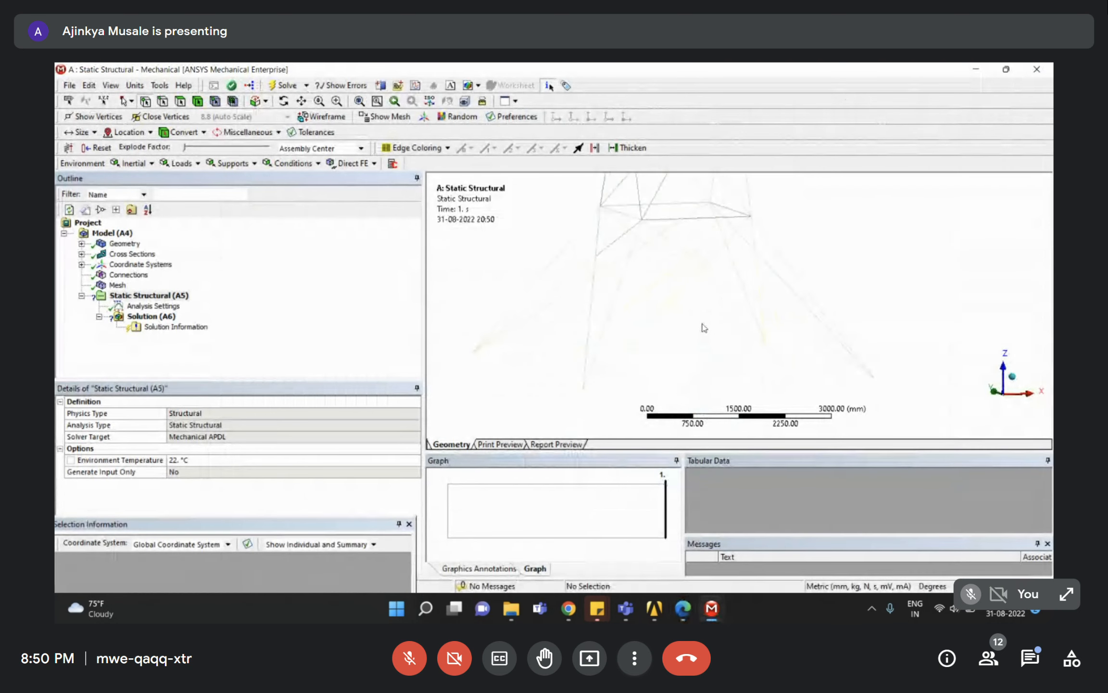
click(260, 309)
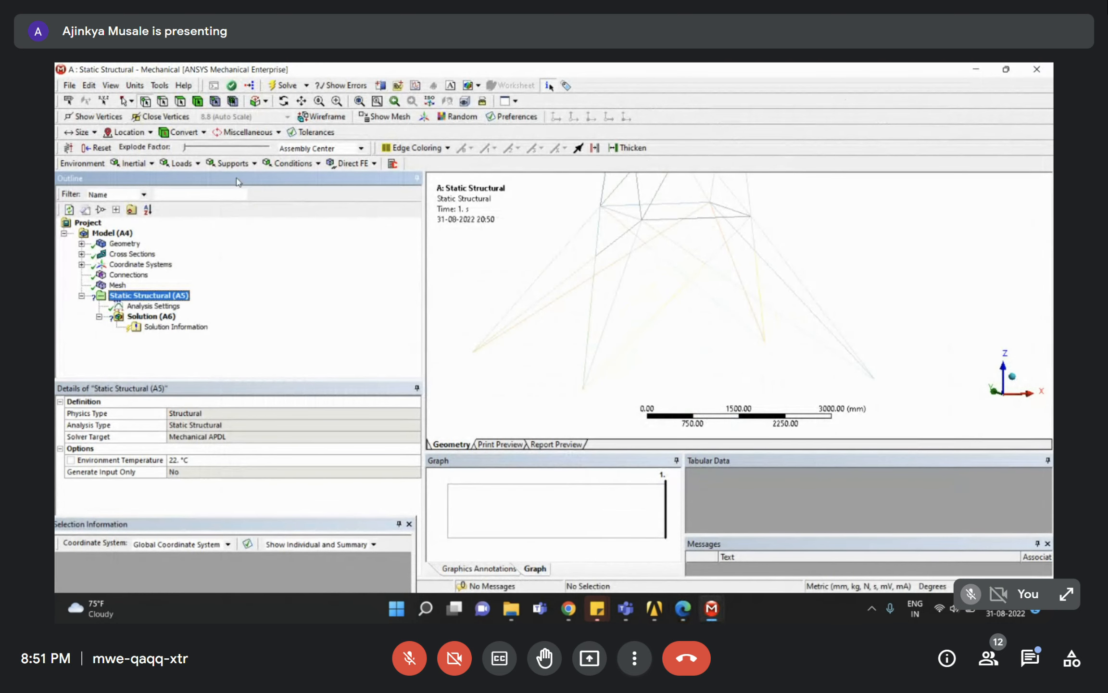
Click-pick the four base vertices, then turn to a front view and clear the selection.
click(479, 353)
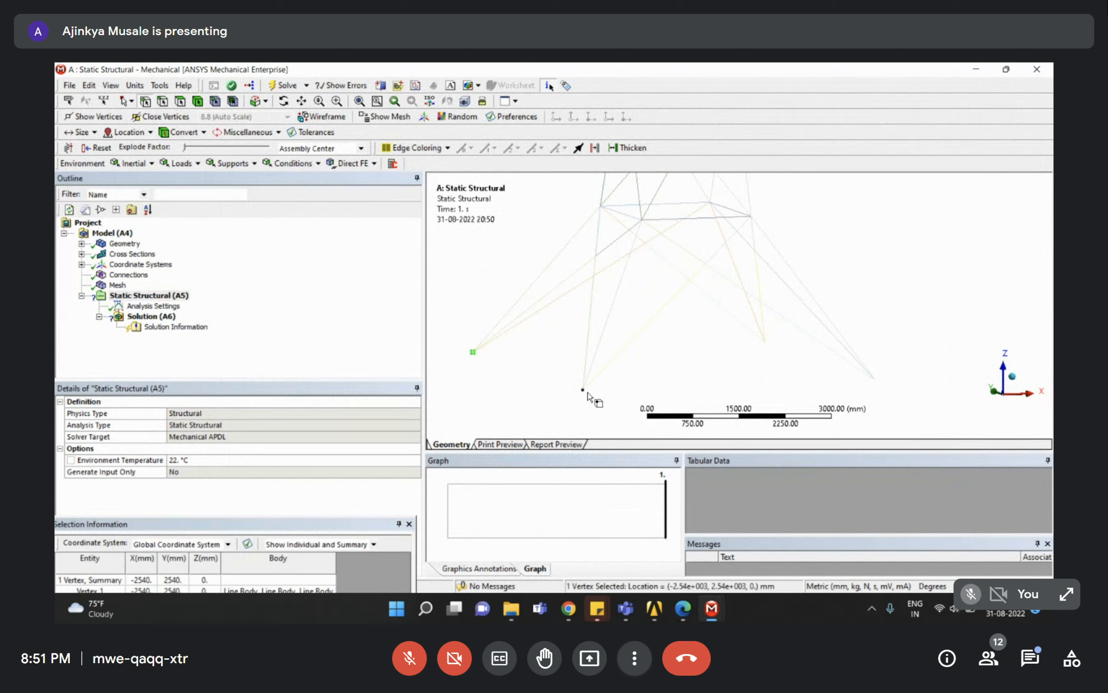
ctrl+click(583, 390)
ctrl+click(765, 342)
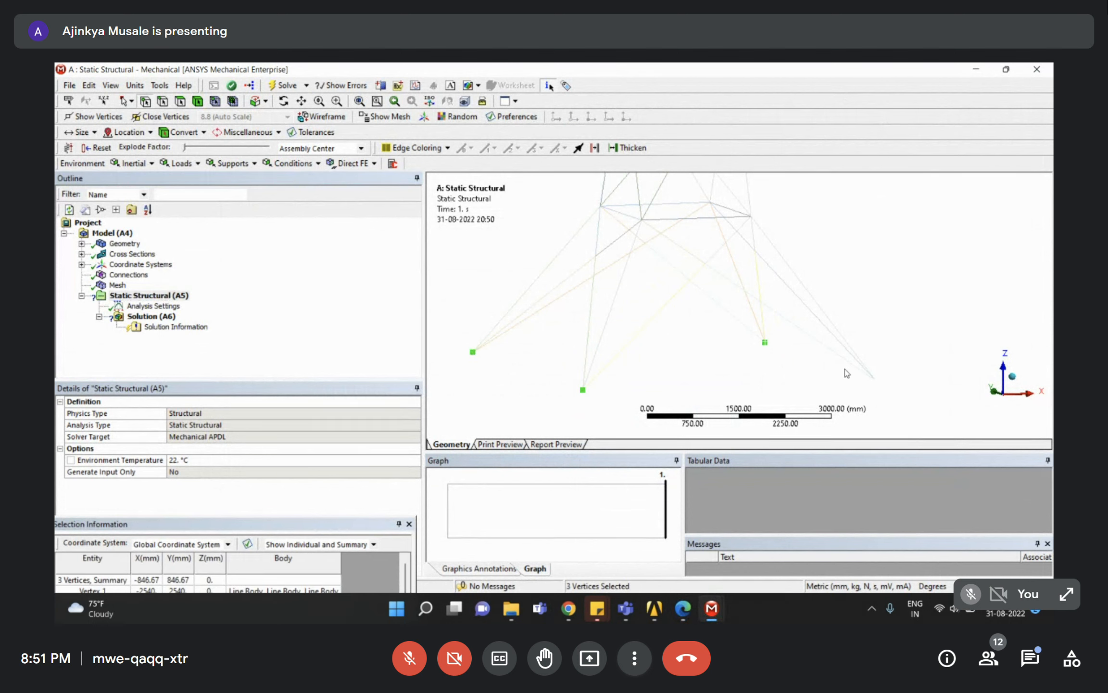
ctrl+click(875, 380)
click(473, 352)
ctrl+click(584, 390)
ctrl+click(765, 340)
ctrl+click(873, 379)
scroll(874, 382, down, 2)
click(990, 399)
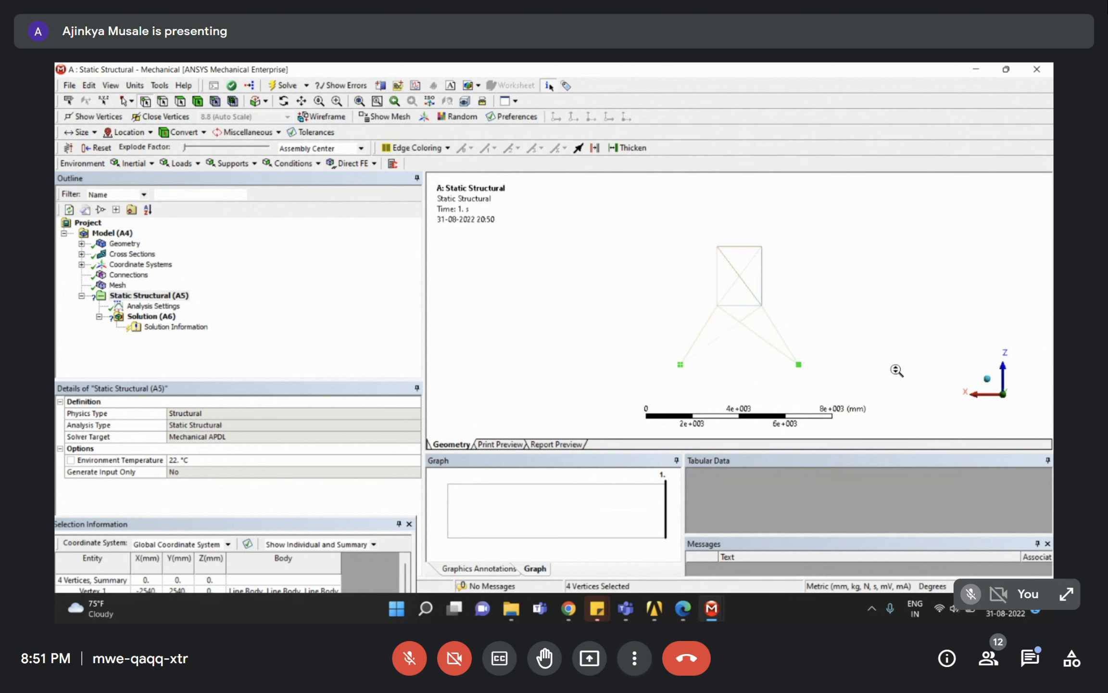
click(751, 363)
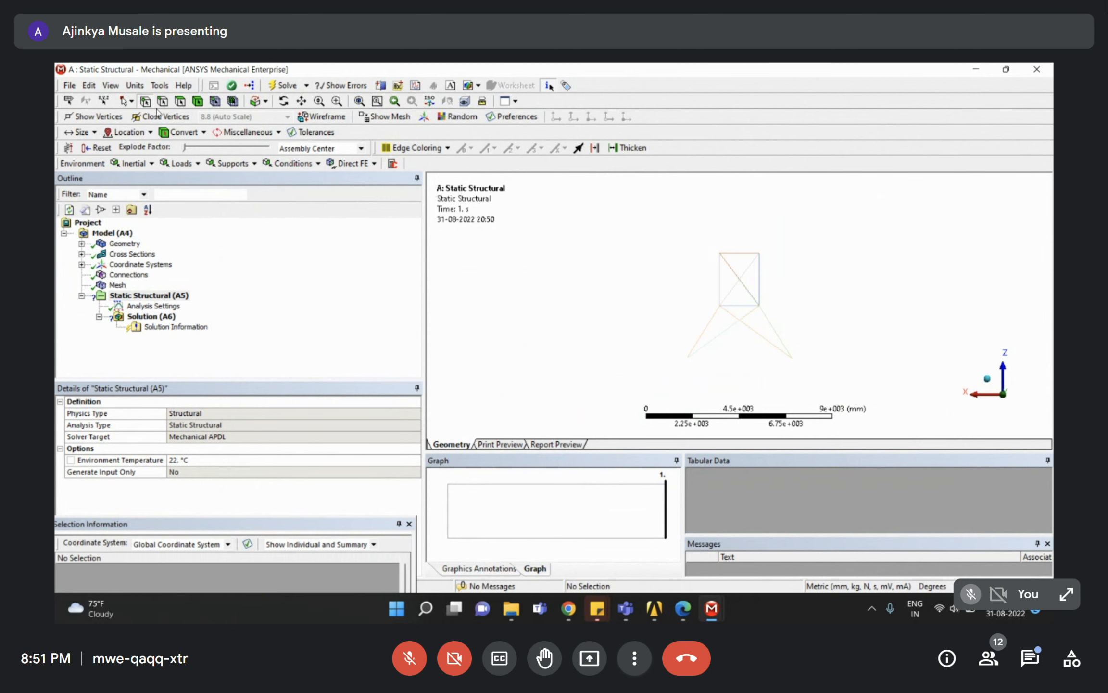
Switch to Box Select and try box-selecting the tower's left base corner.
click(131, 101)
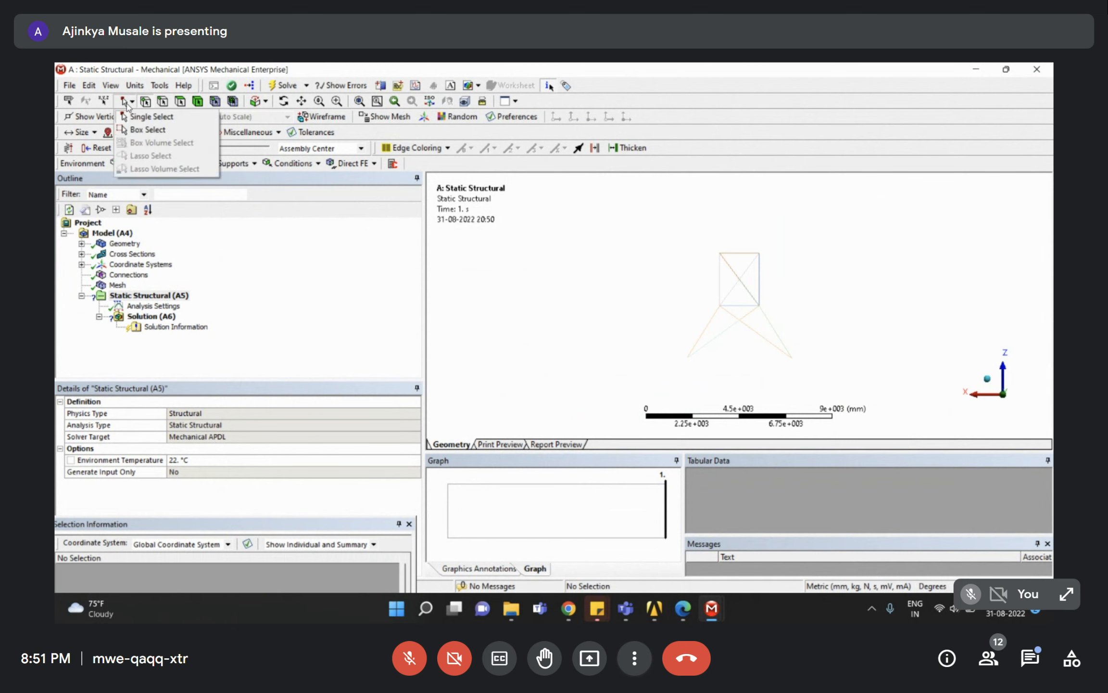
click(135, 130)
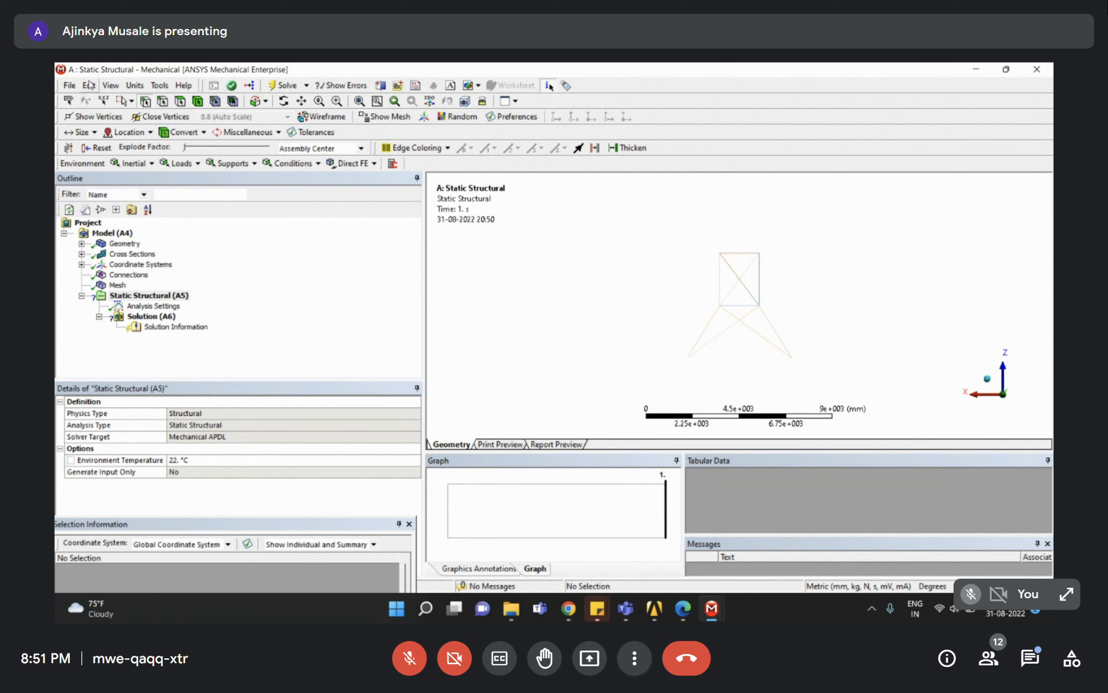
drag(678, 318, 806, 377)
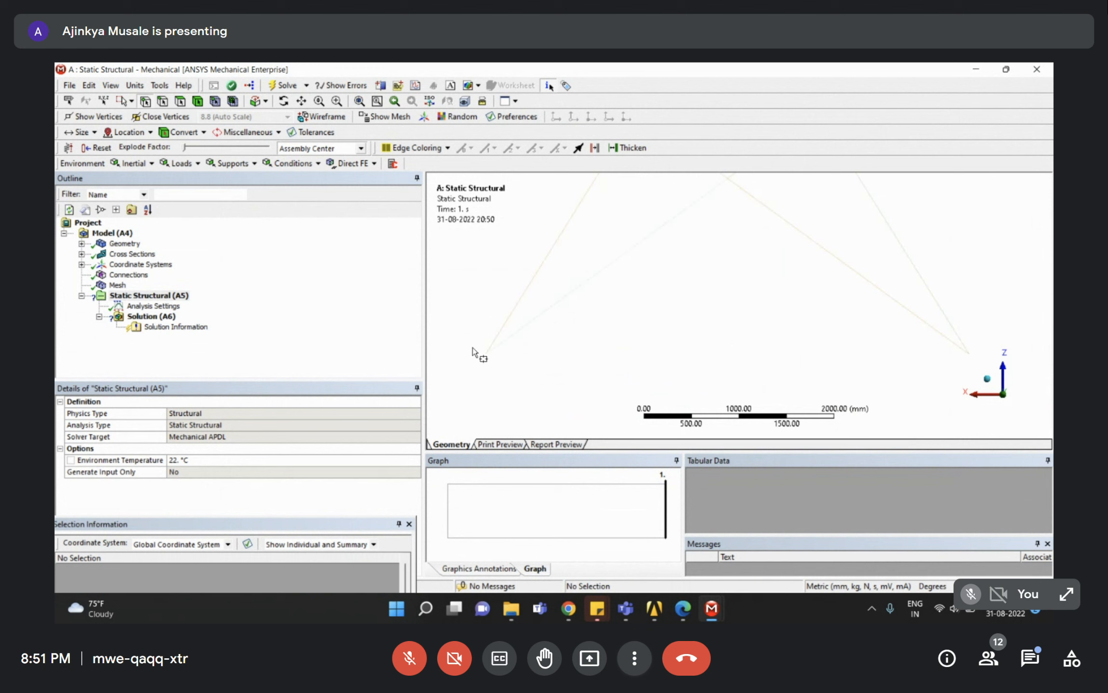
drag(457, 335, 535, 392)
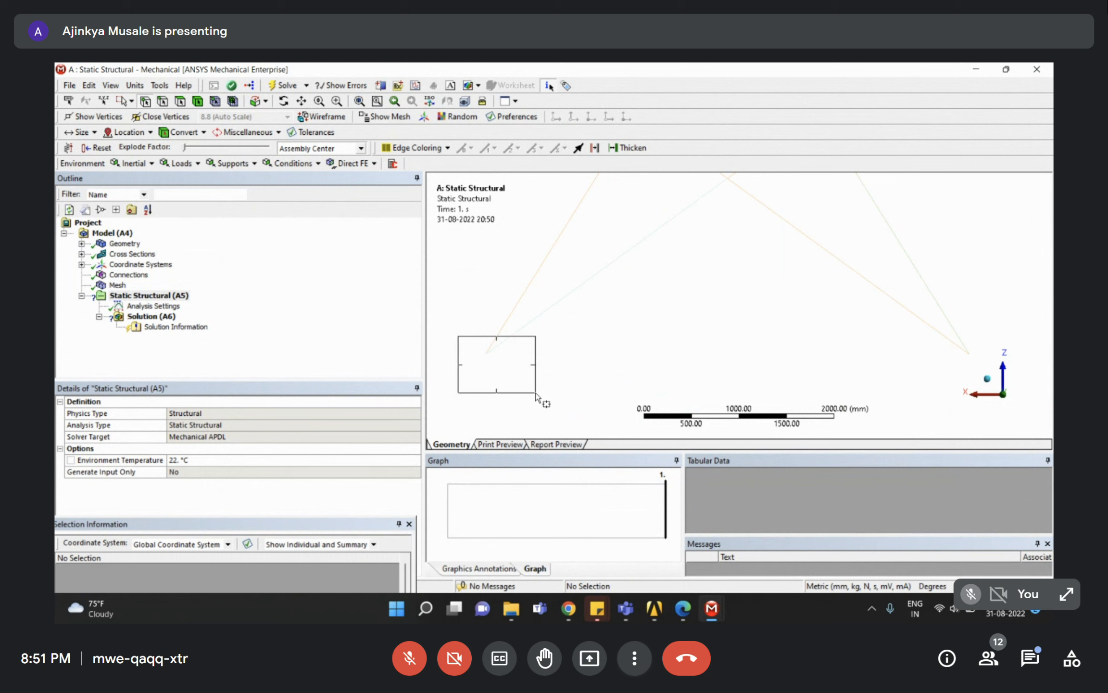
drag(535, 392, 535, 392)
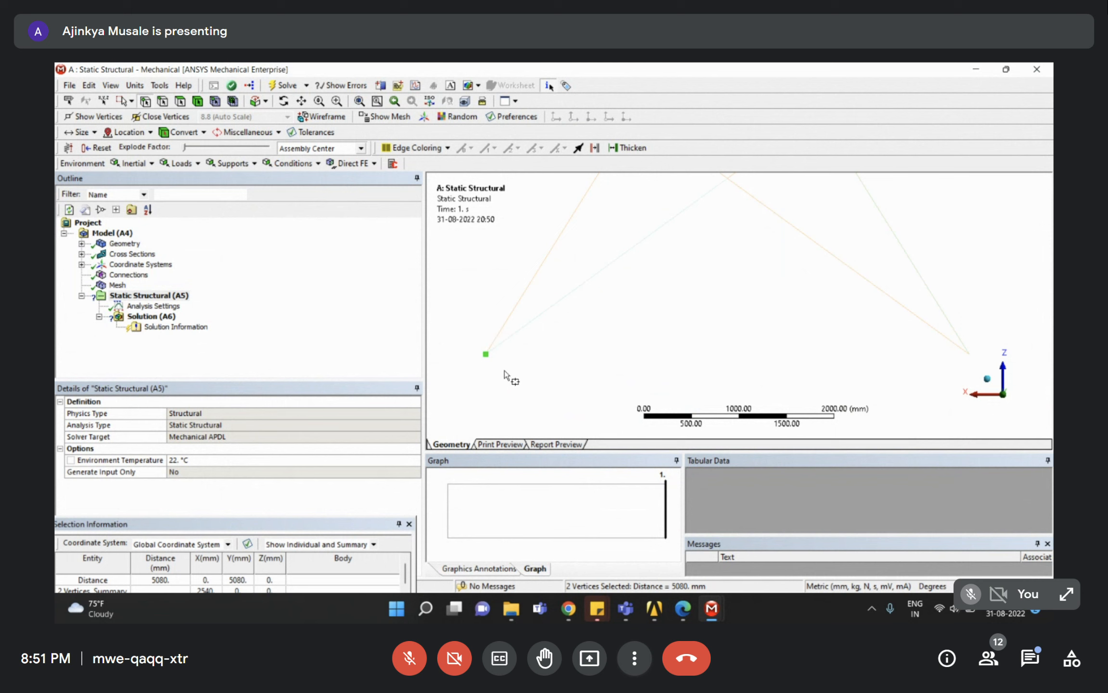
click(523, 383)
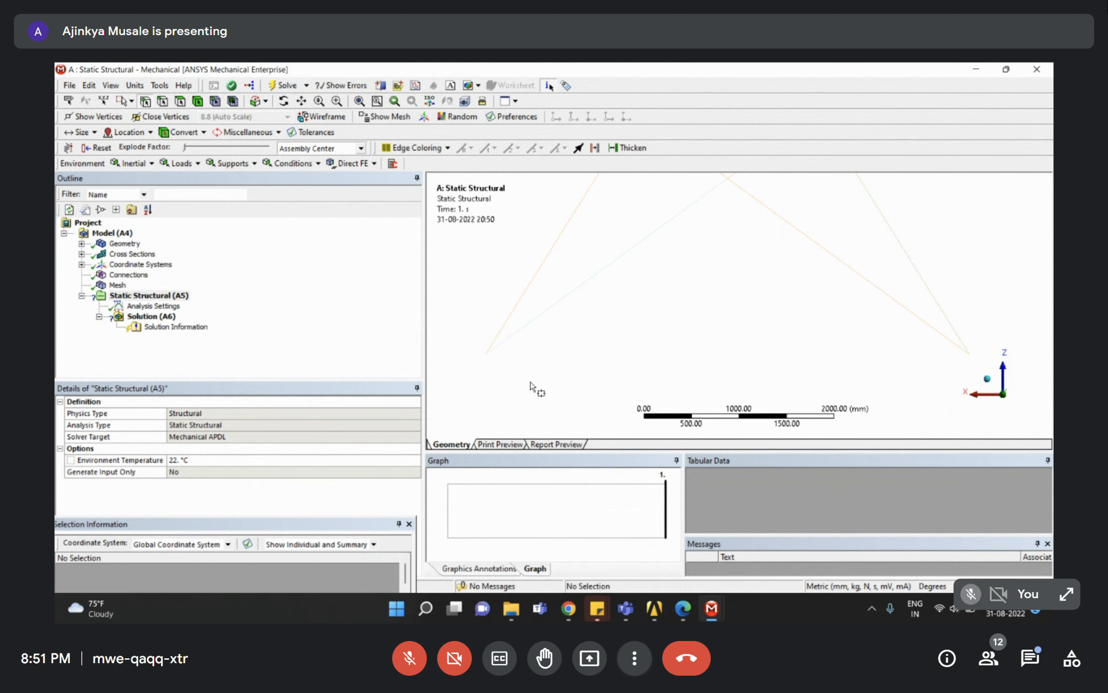
drag(532, 390, 448, 318)
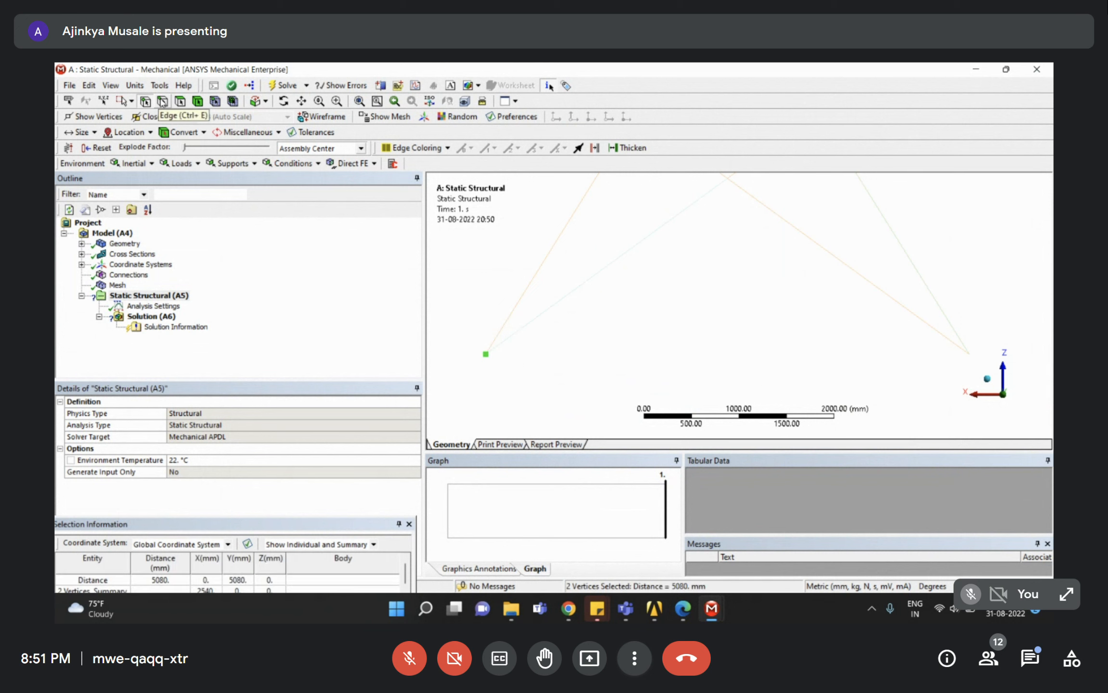
click(162, 102)
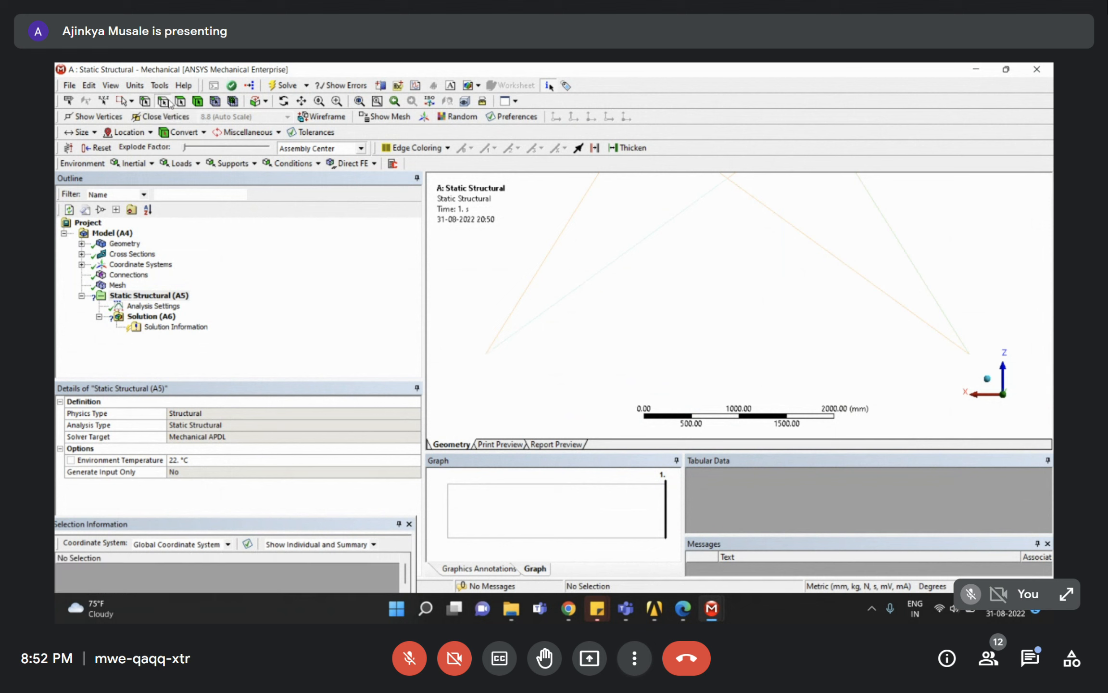
drag(547, 370, 455, 311)
Zoom into the left leg and box-select its six member edges.
scroll(555, 344, down, 2)
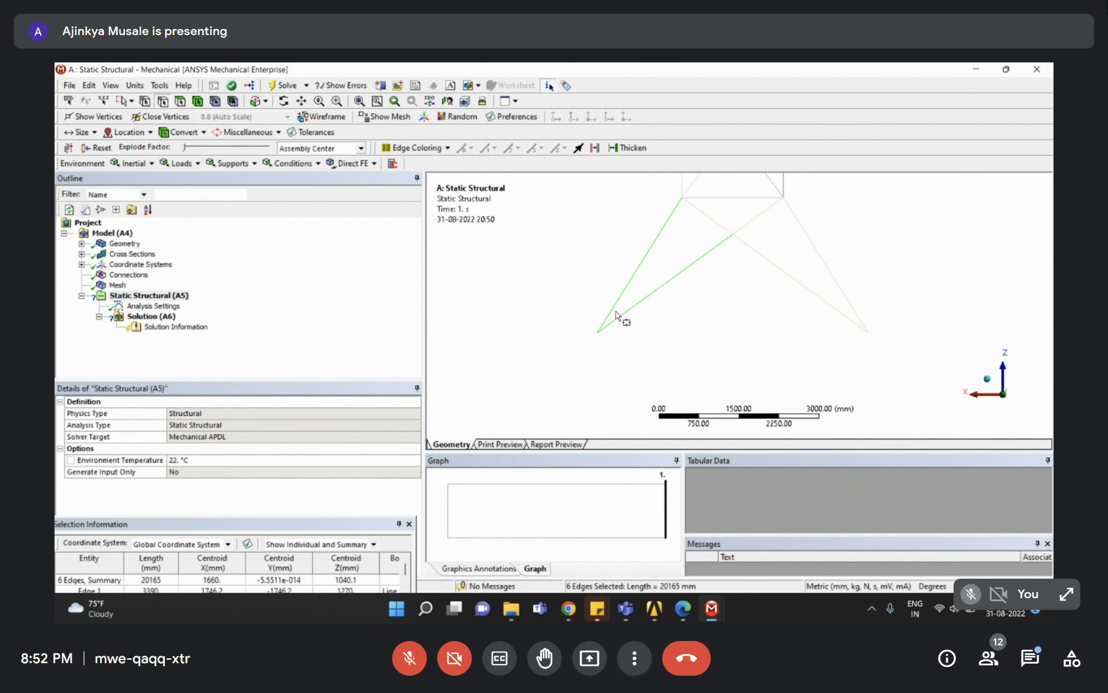
scroll(639, 363, up, 3)
scroll(613, 356, down, 5)
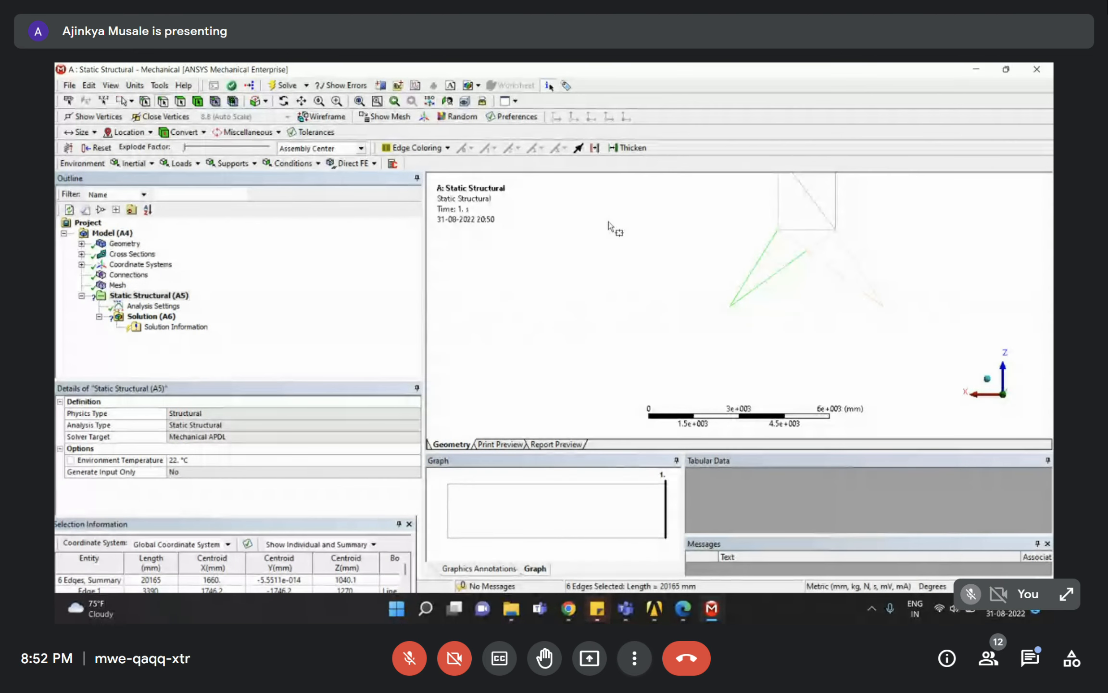
mouse_move(691, 220)
right_down()
mouse_move(805, 320)
mouse_move(907, 340)
right_up()
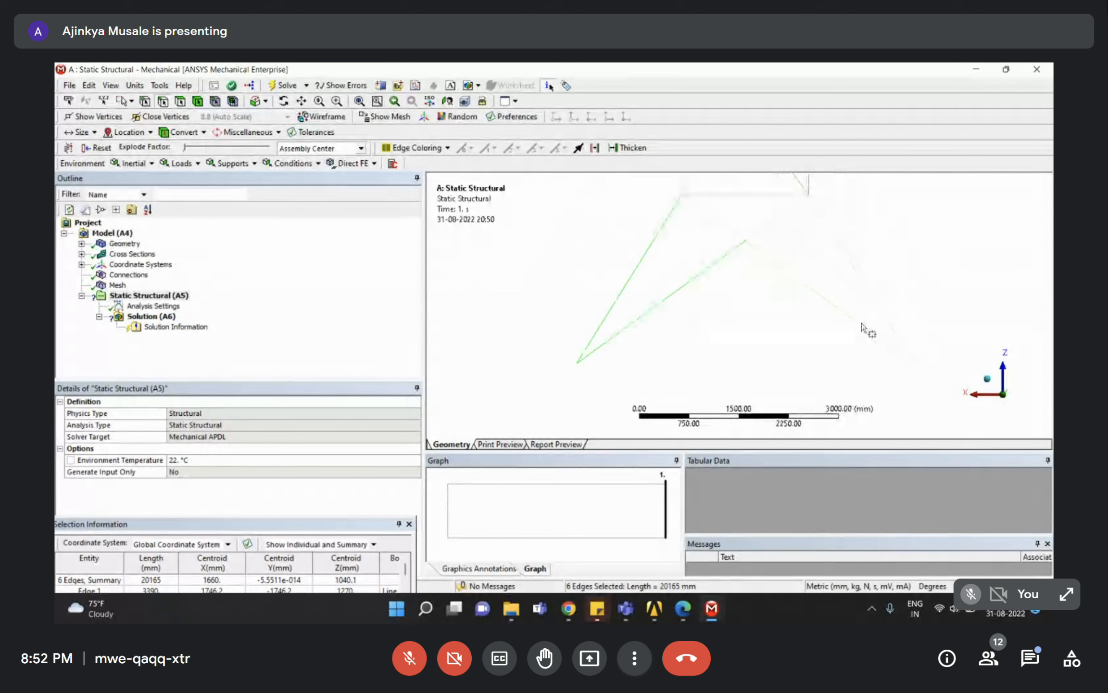
click(742, 322)
right_drag(540, 316, 629, 403)
right_drag(658, 280, 609, 292)
drag(608, 292, 608, 292)
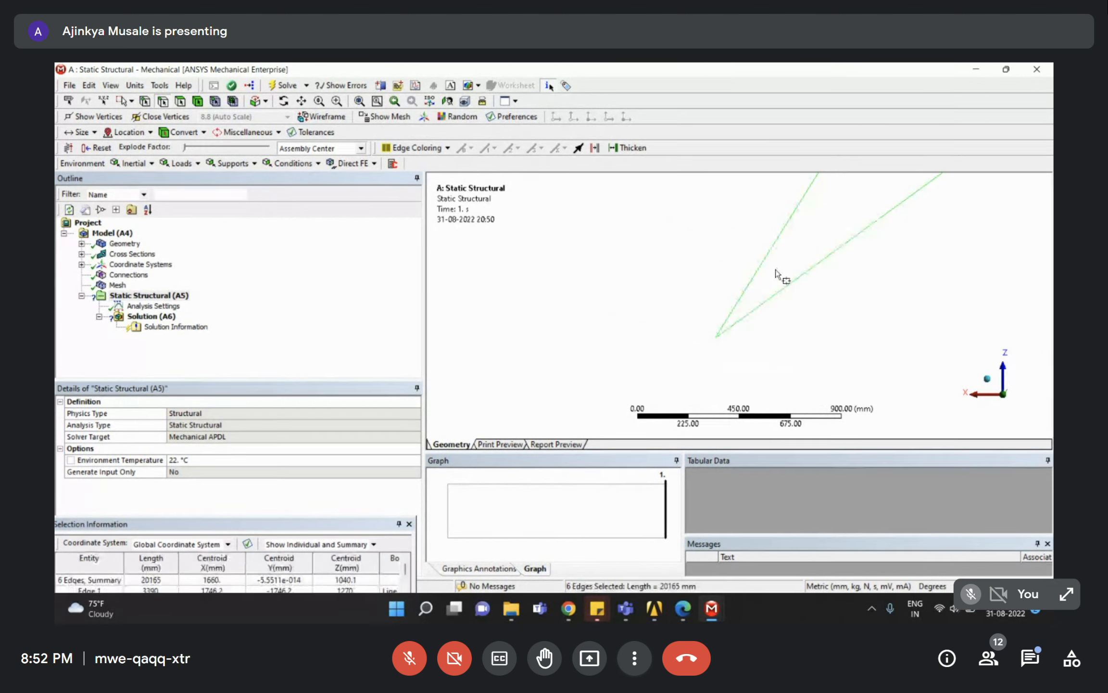
click(721, 334)
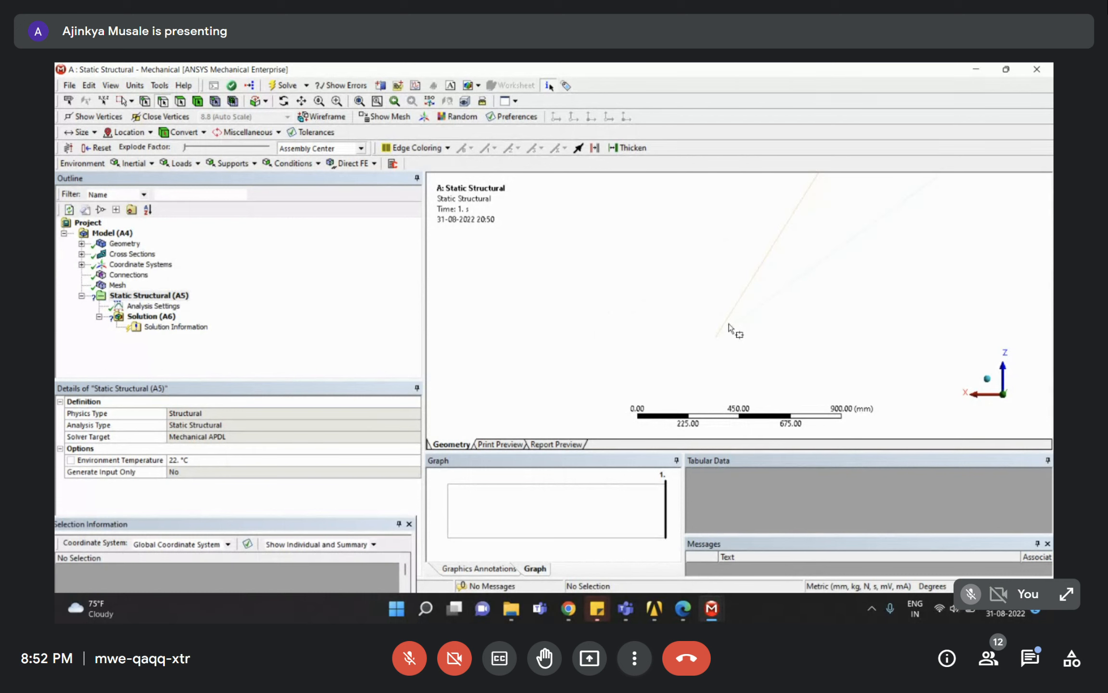
drag(797, 365, 644, 274)
click(645, 275)
drag(640, 255, 851, 383)
mouse_move(616, 260)
mouse_down()
mouse_move(848, 385)
mouse_move(686, 313)
mouse_move(629, 268)
mouse_up()
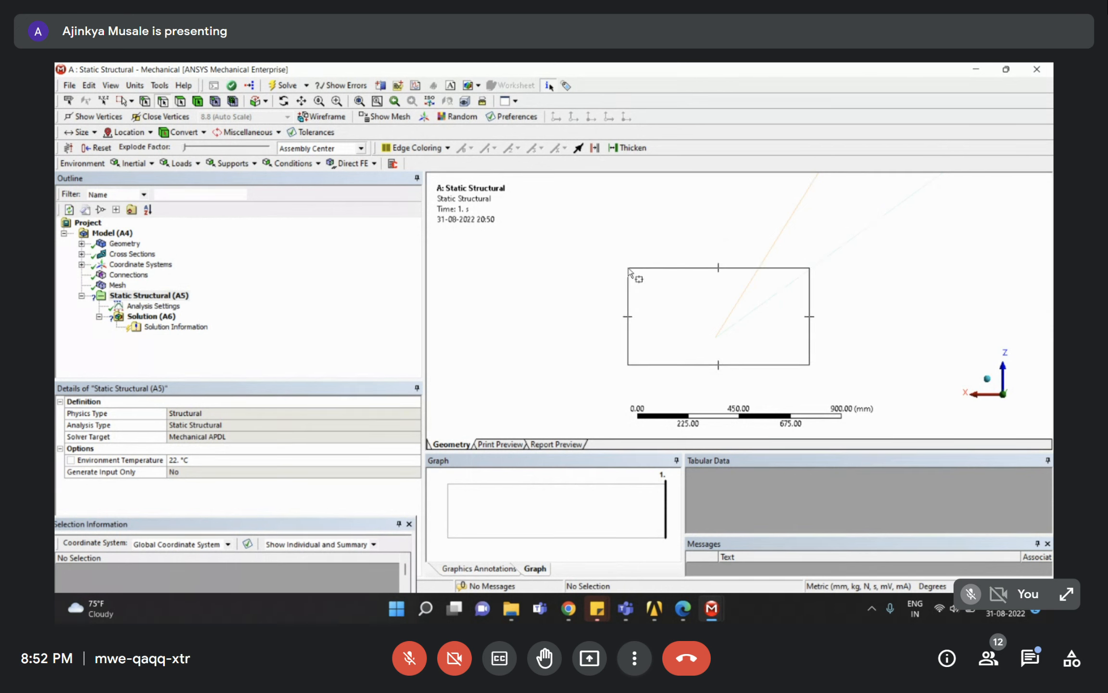
drag(628, 268, 627, 267)
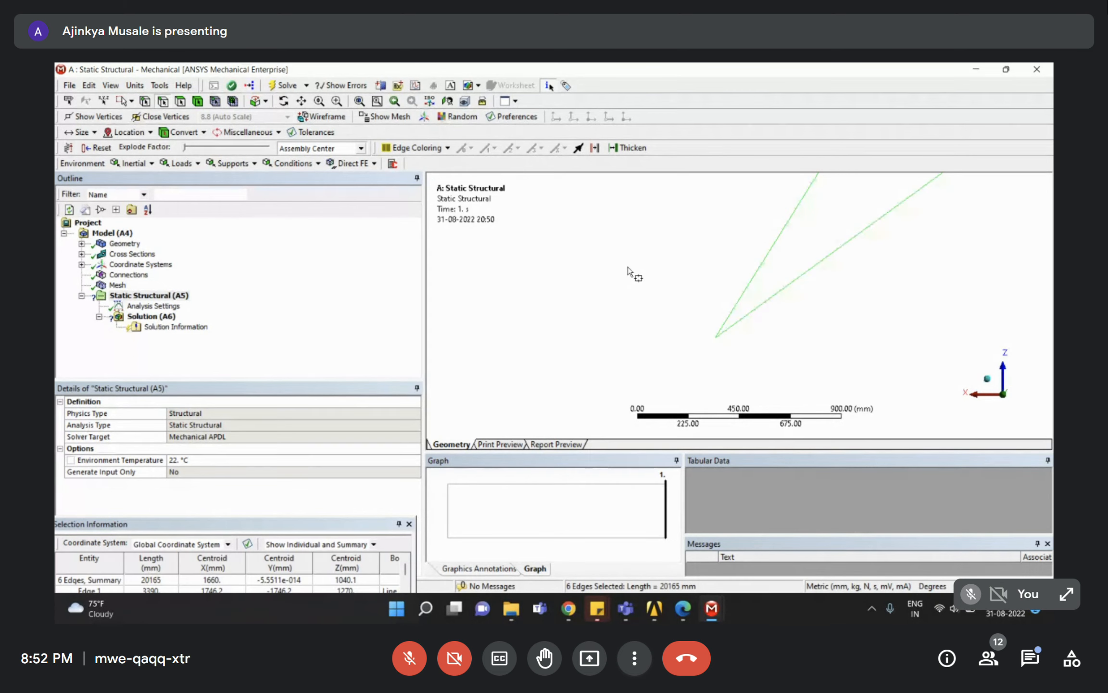
Use the Vertex filter to box-select both pairs of base vertices, four in total.
click(145, 101)
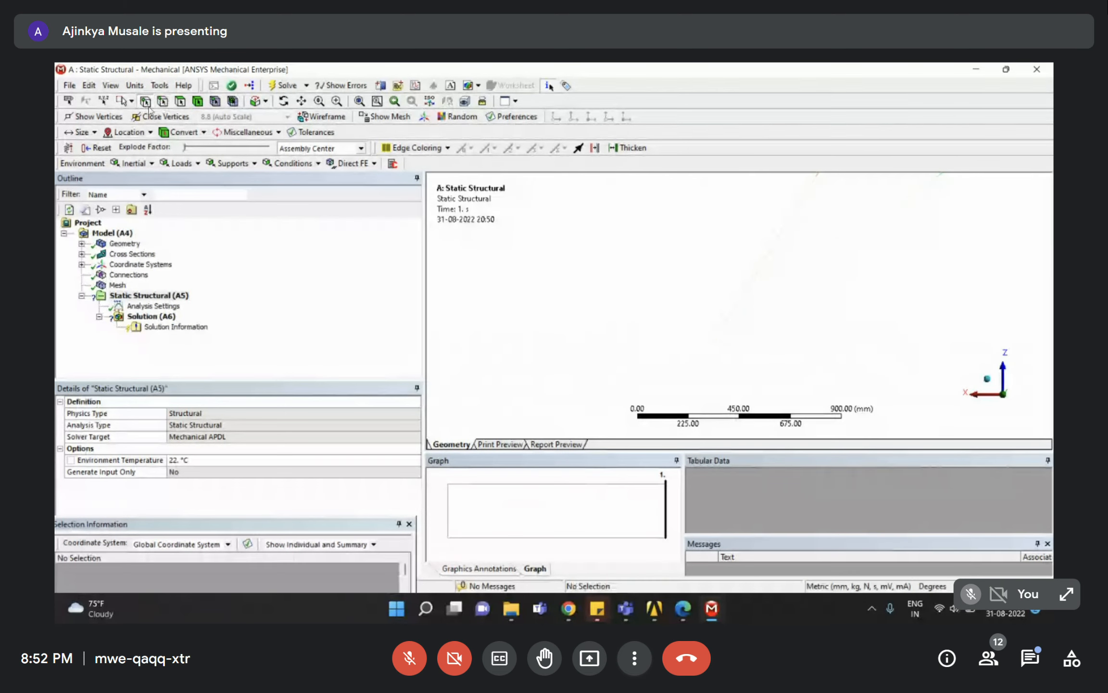
drag(754, 346, 648, 307)
scroll(646, 302, down, 8)
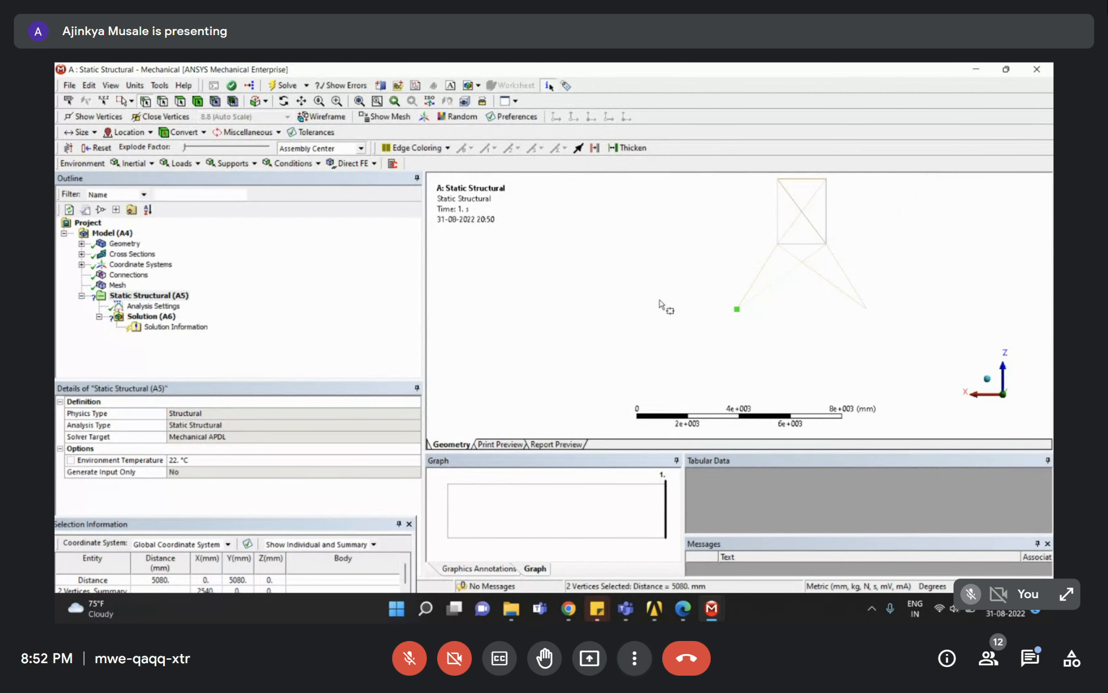
mouse_move(891, 318)
mouse_down()
mouse_move(679, 292)
mouse_move(919, 341)
mouse_move(615, 291)
mouse_move(899, 325)
mouse_up()
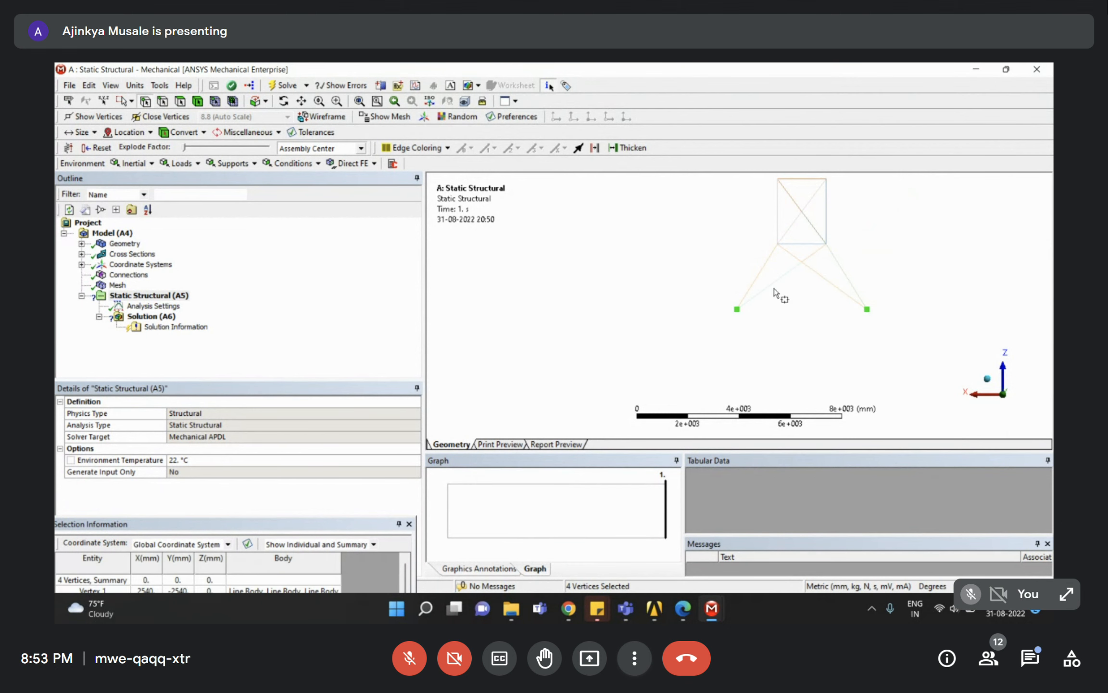
click(170, 296)
Insert a Fixed Support on the four selected base vertices.
right_click(171, 298)
mouse_move(192, 307)
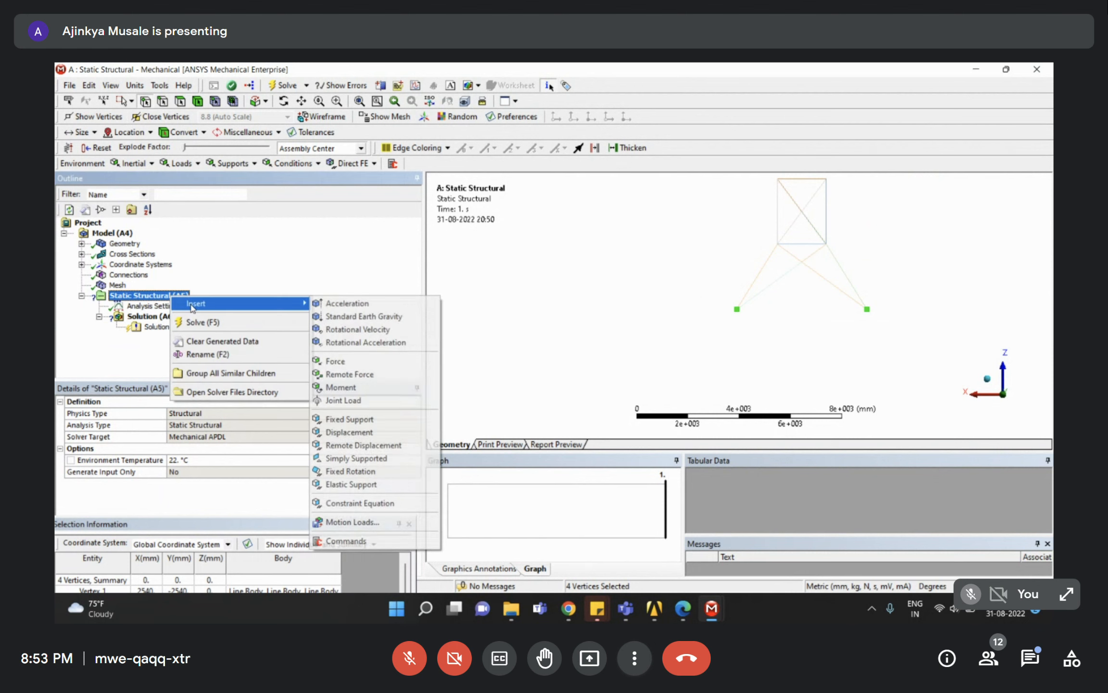
click(394, 419)
Rotate the tower and try picking the top edges with Single and Box Select.
middle_drag(668, 317, 721, 354)
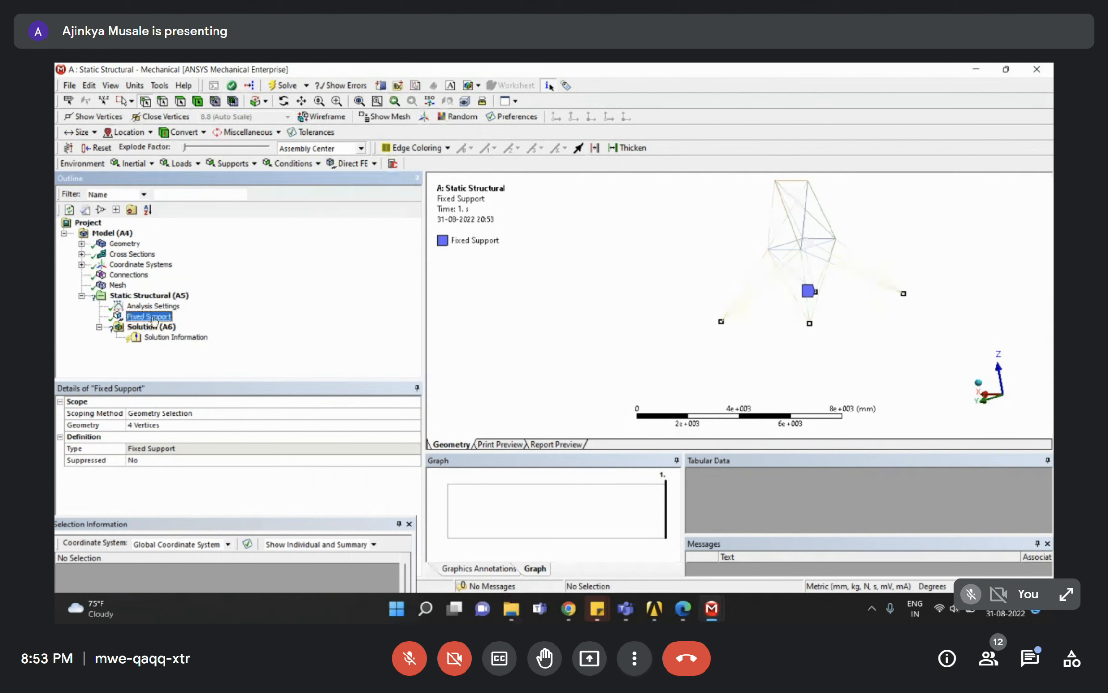
middle_drag(672, 246, 532, 250)
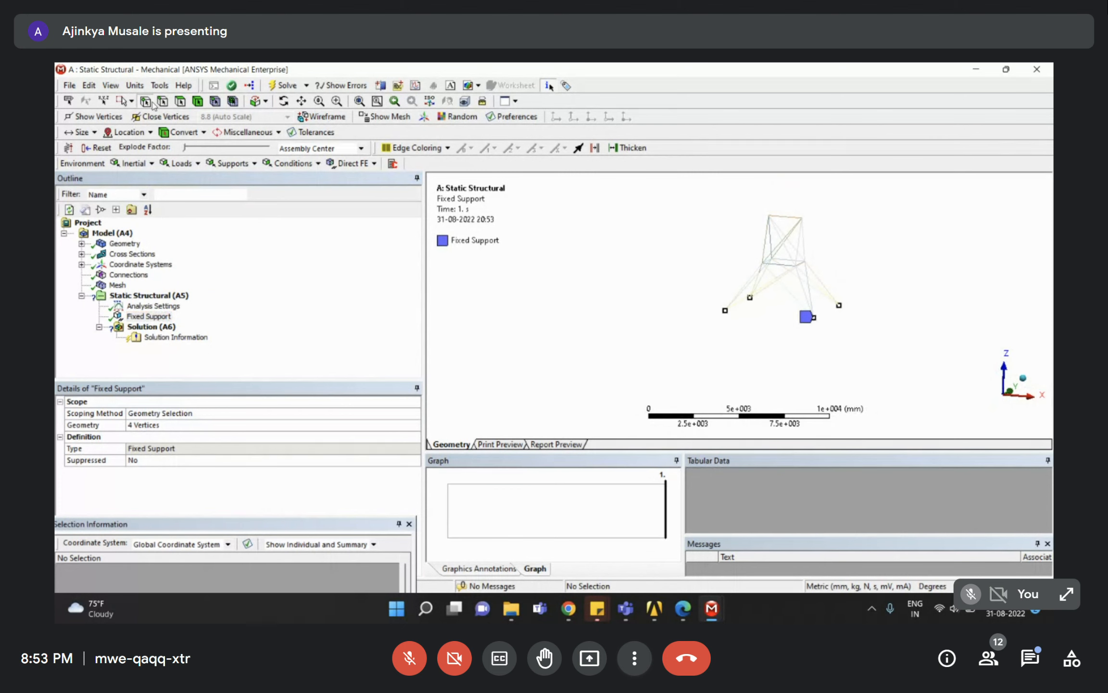
click(787, 217)
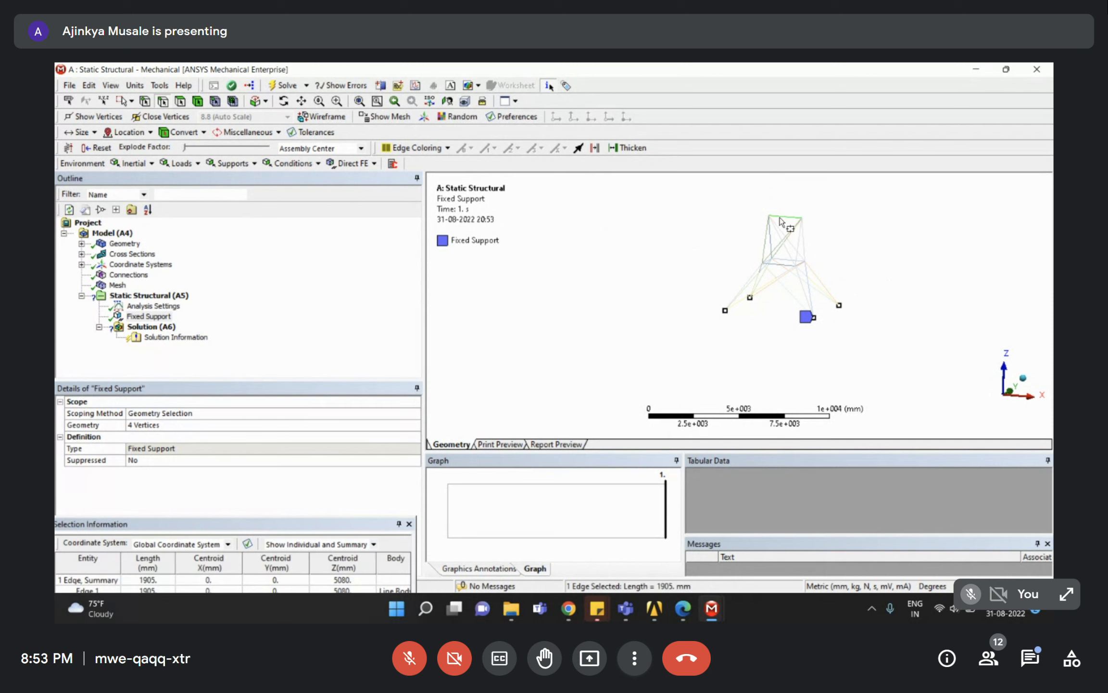
scroll(796, 221, up, 6)
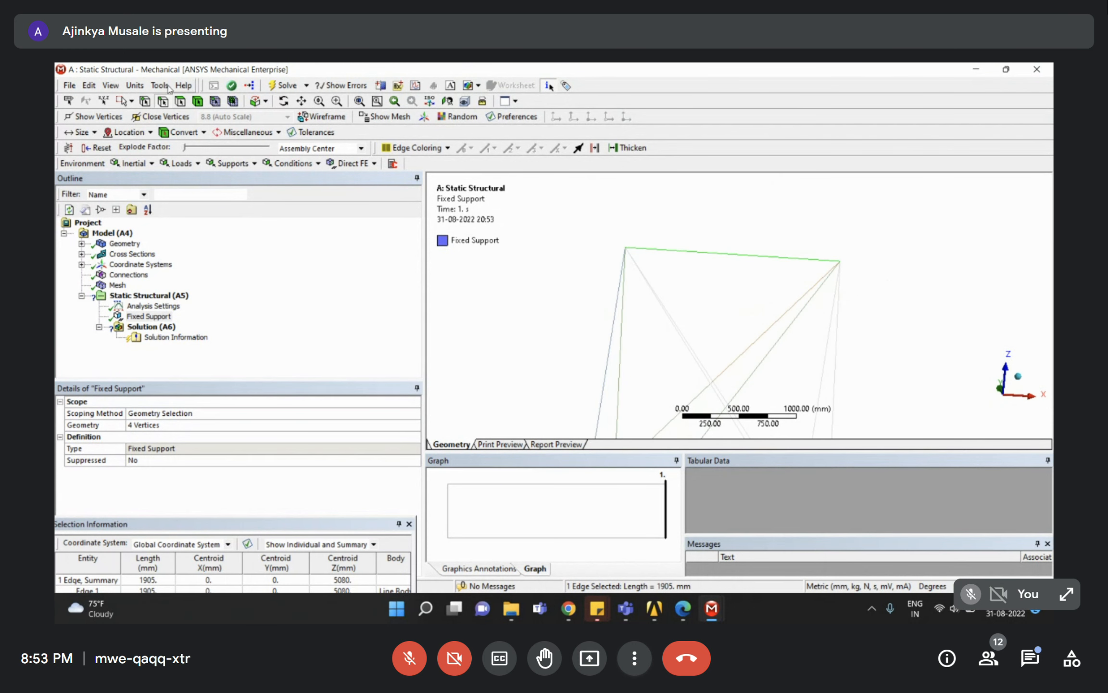
click(131, 101)
click(139, 117)
click(129, 101)
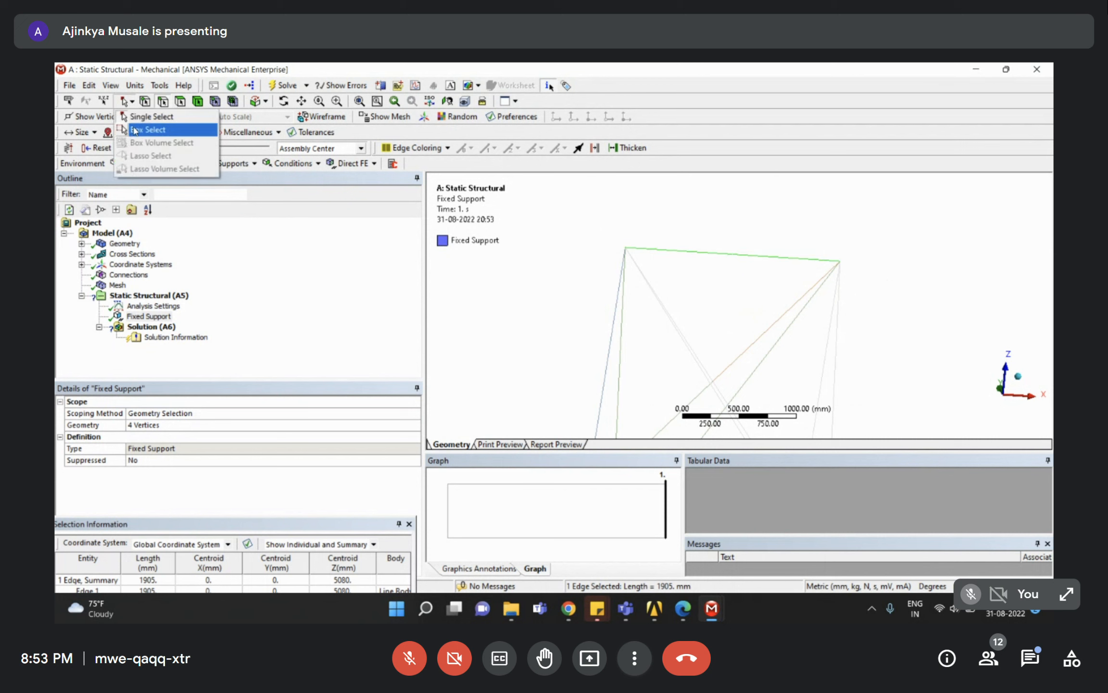
click(142, 130)
drag(763, 279, 735, 236)
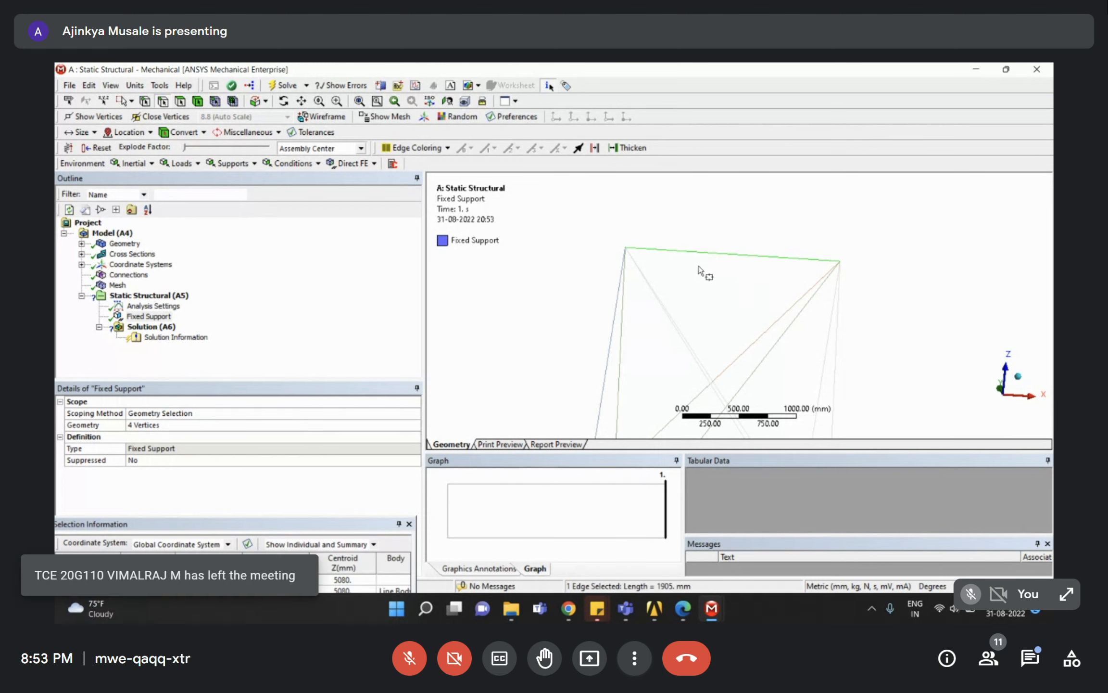
middle_drag(742, 292, 712, 271)
scroll(713, 271, down, 3)
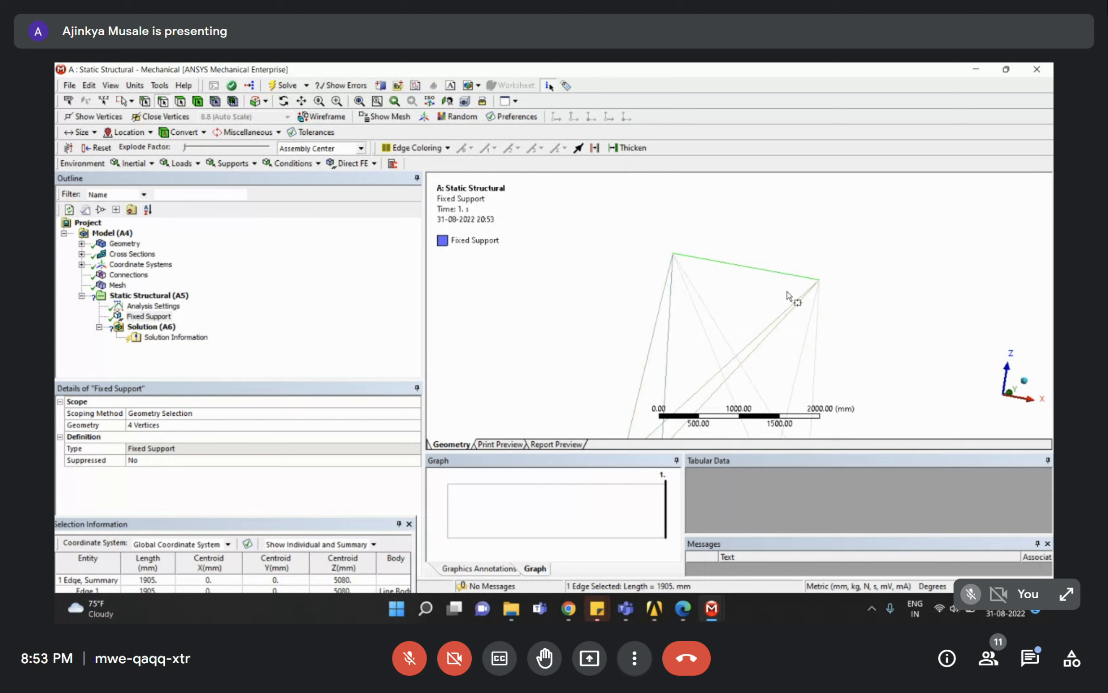
drag(810, 305, 738, 249)
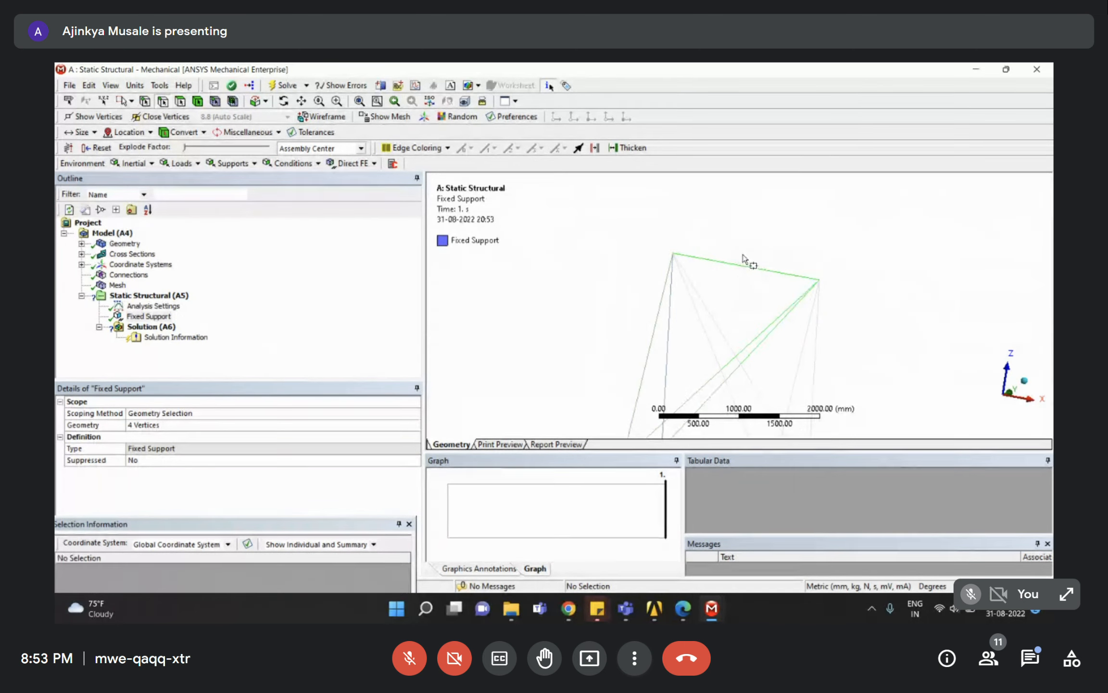
Pick only the 1905 mm top edge with Single Select and review the Fixed Support.
middle_drag(782, 274, 804, 247)
right_drag(789, 277, 847, 362)
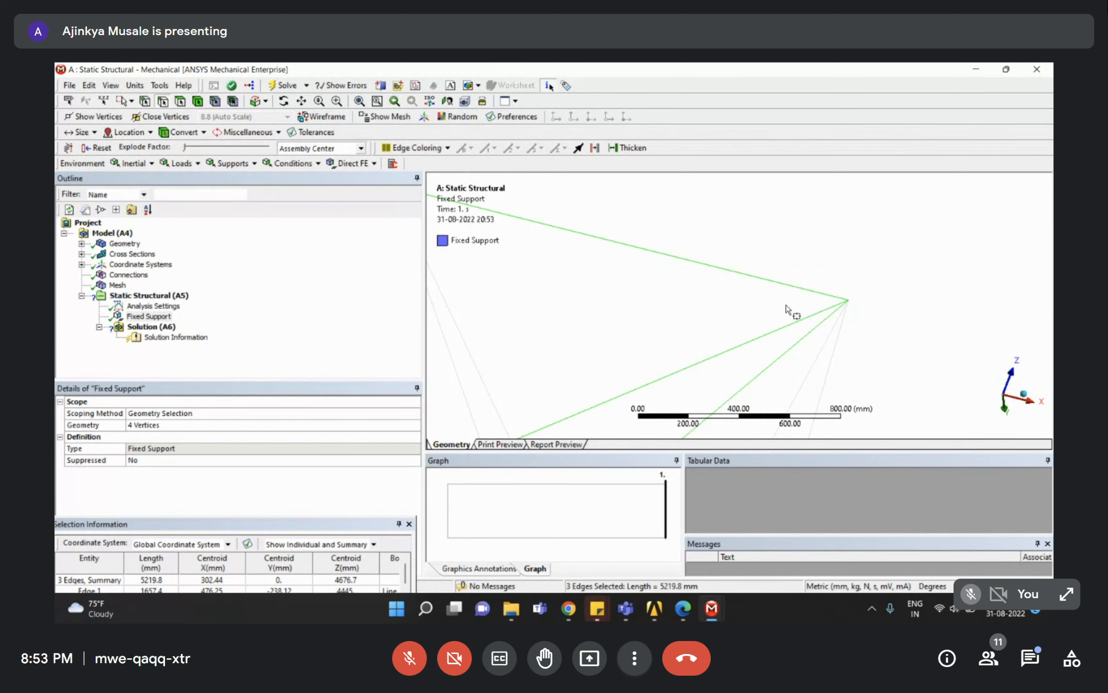
scroll(786, 304, down, 1)
click(131, 101)
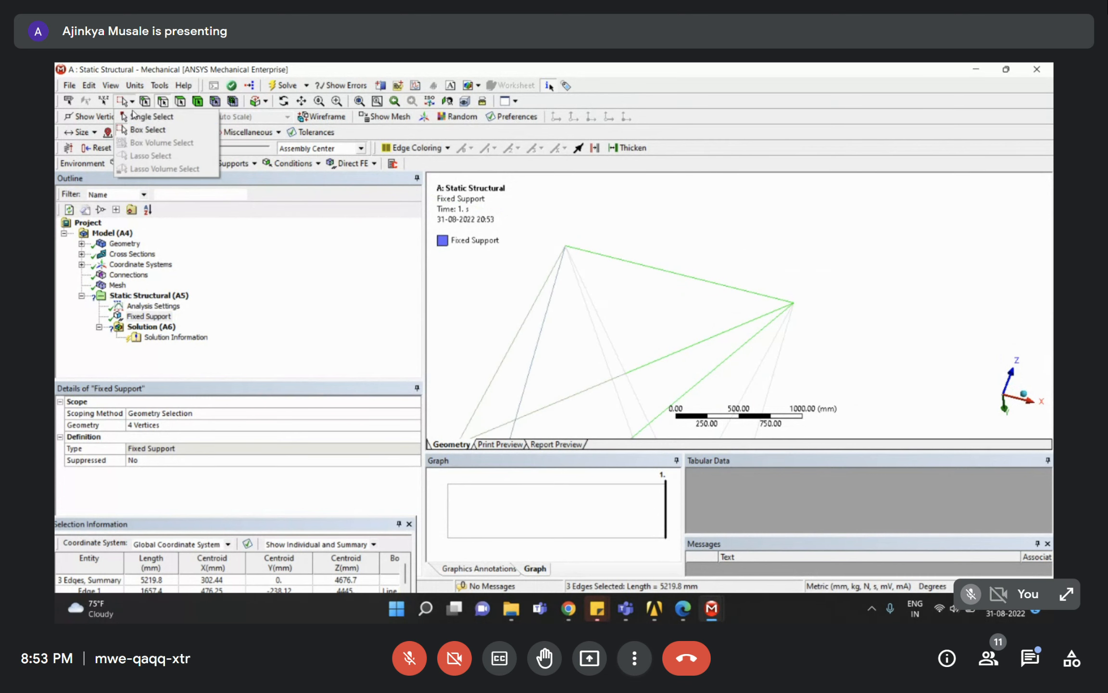
click(142, 117)
click(769, 297)
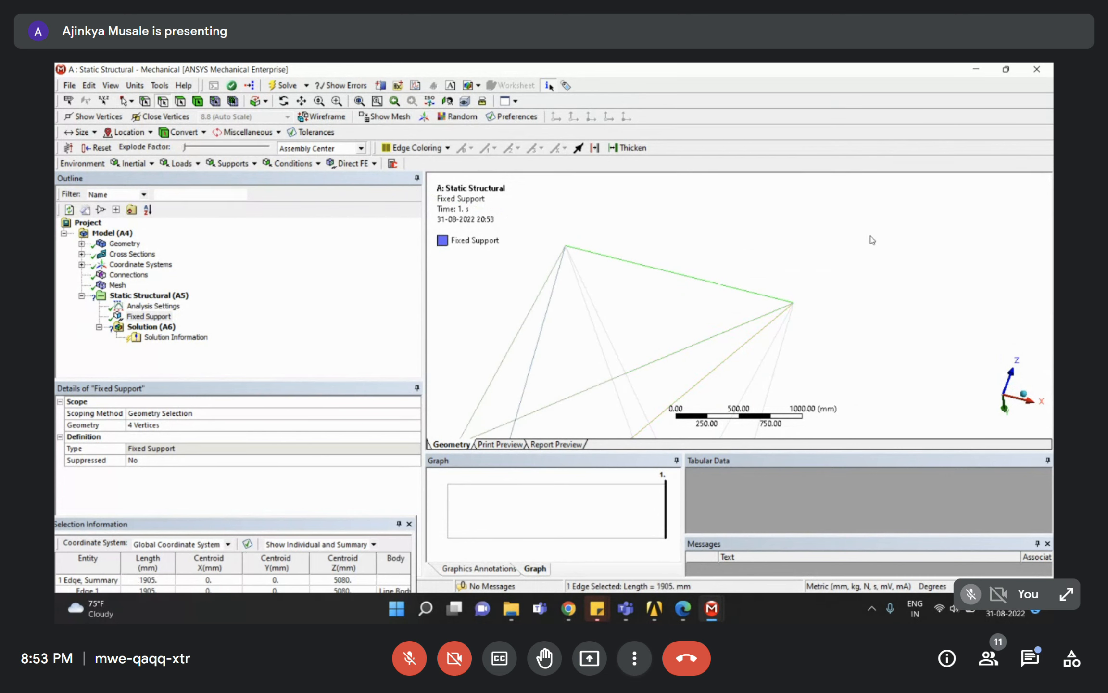
click(149, 316)
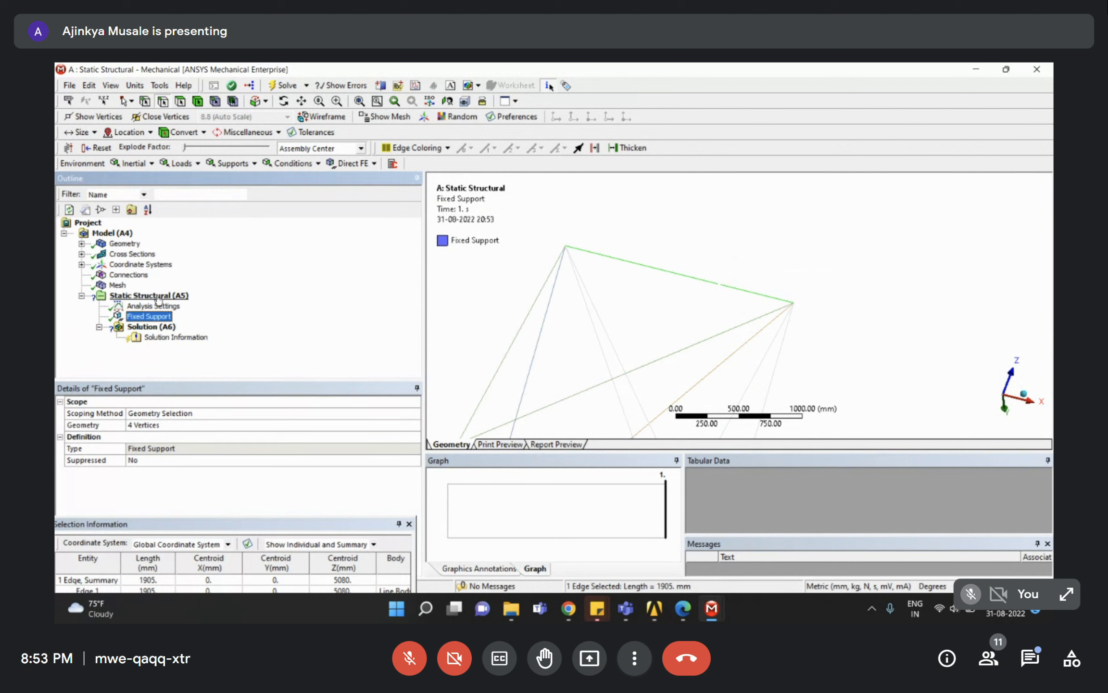
mouse_move(677, 323)
middle_down()
mouse_move(742, 334)
mouse_move(673, 331)
middle_up()
right_click(159, 296)
Insert a Force on the selected top edge, defined by Components.
mouse_move(174, 307)
click(335, 367)
scroll(767, 280, down, 5)
middle_drag(736, 329, 674, 299)
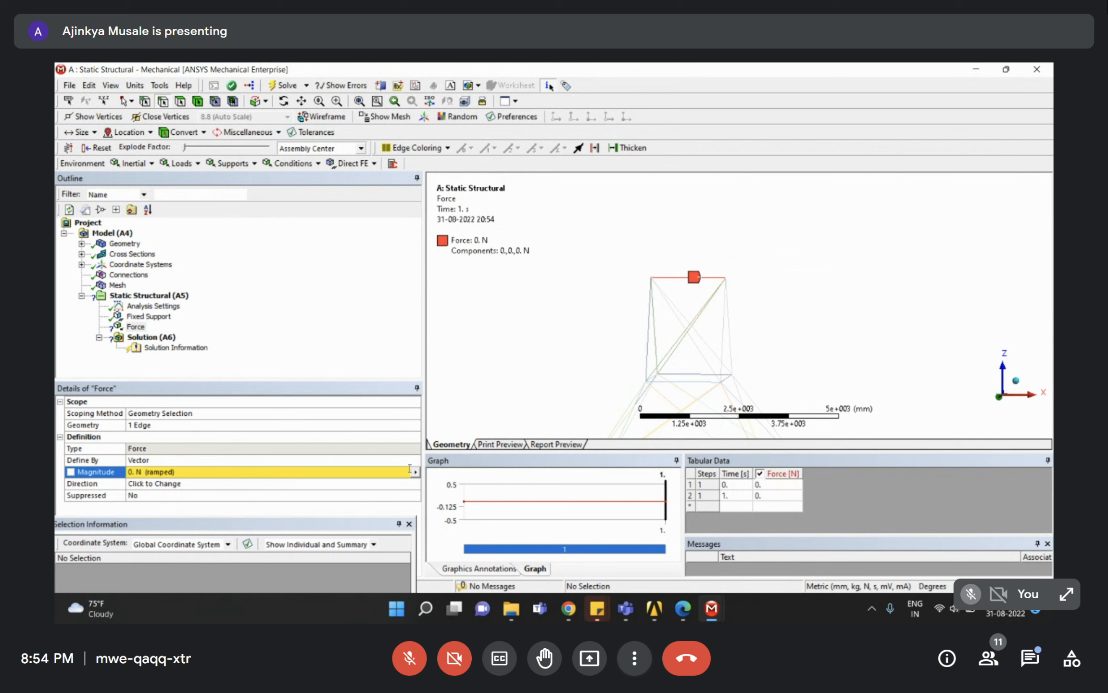
click(155, 462)
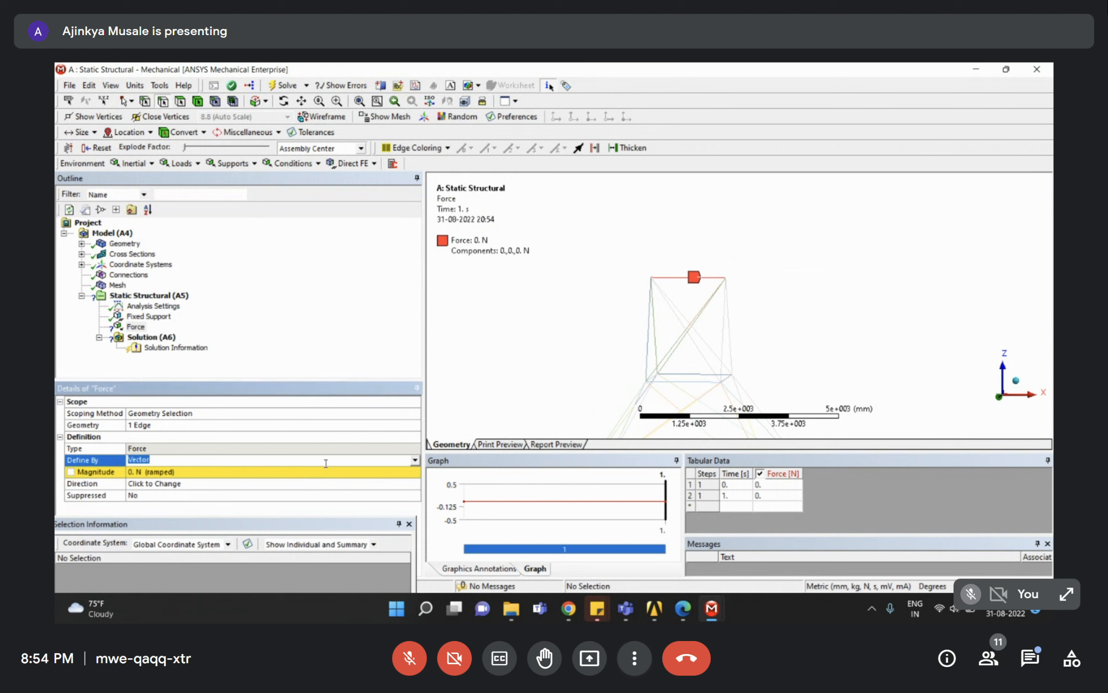
click(415, 459)
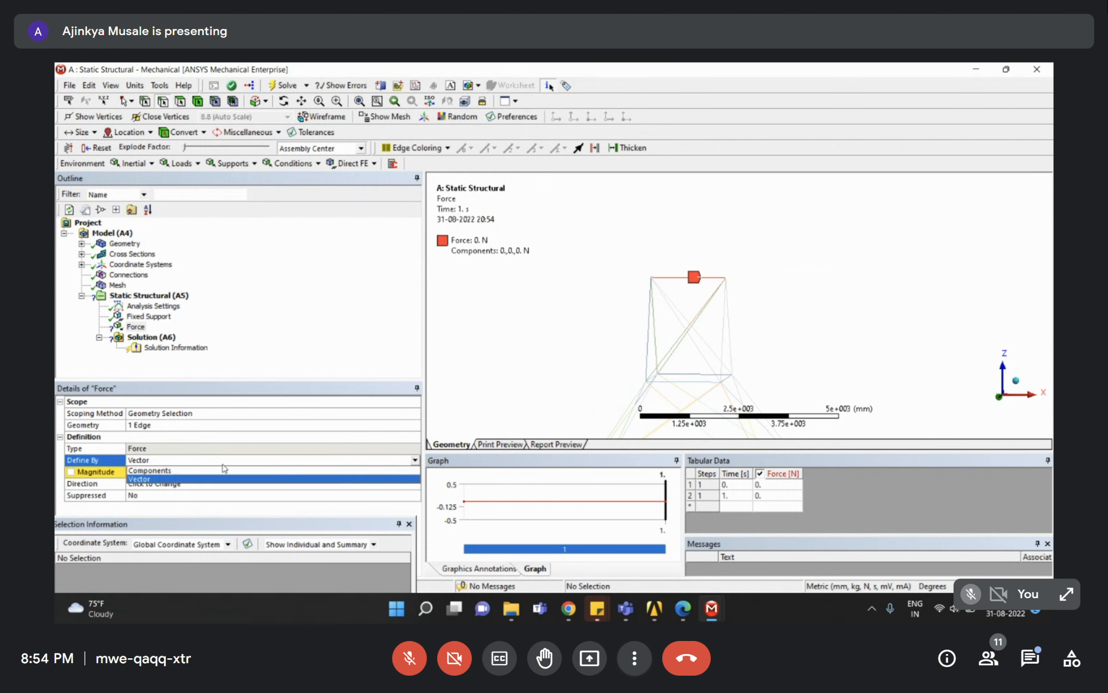
click(170, 471)
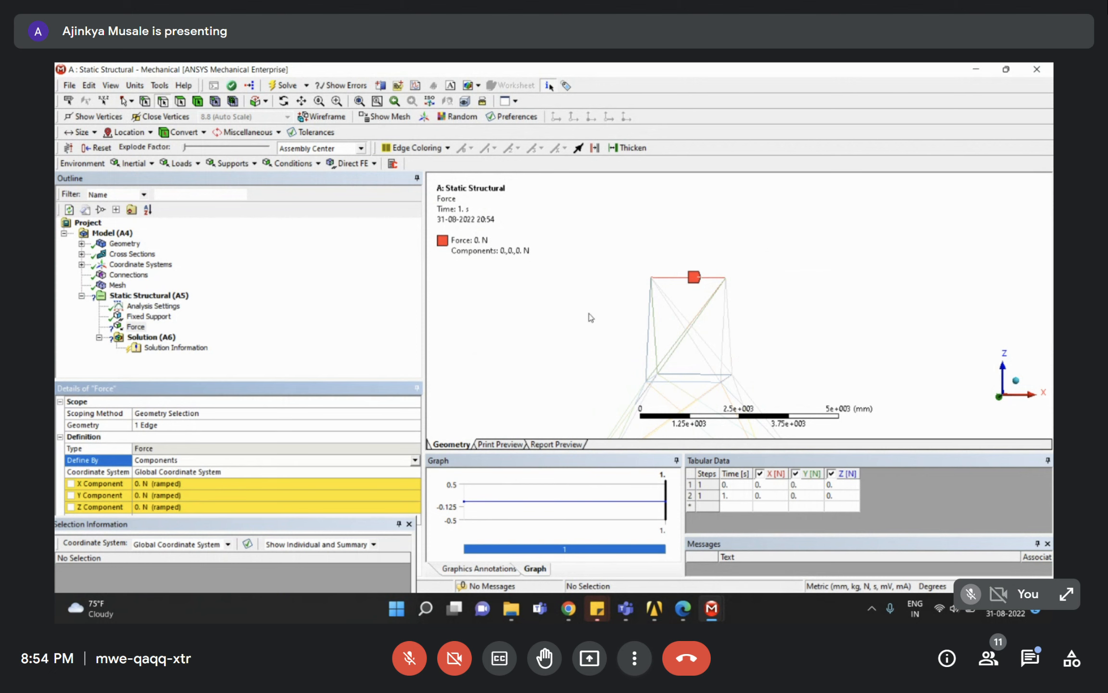
Set the force's Z component to -100 N.
click(161, 506)
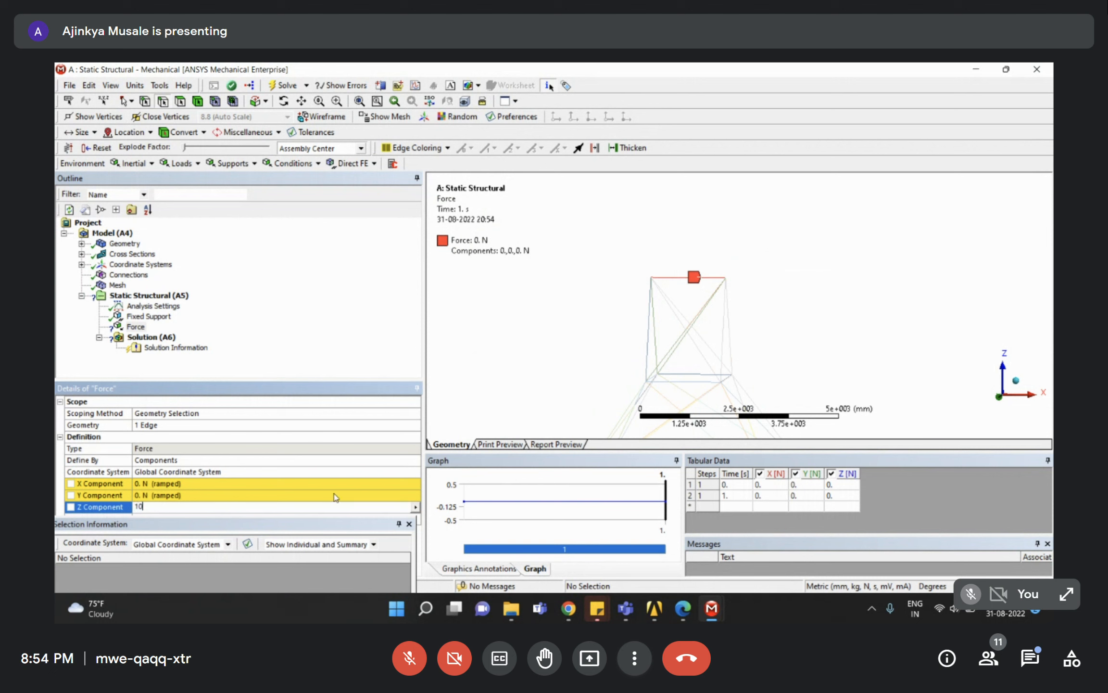
text(100)
key(Return)
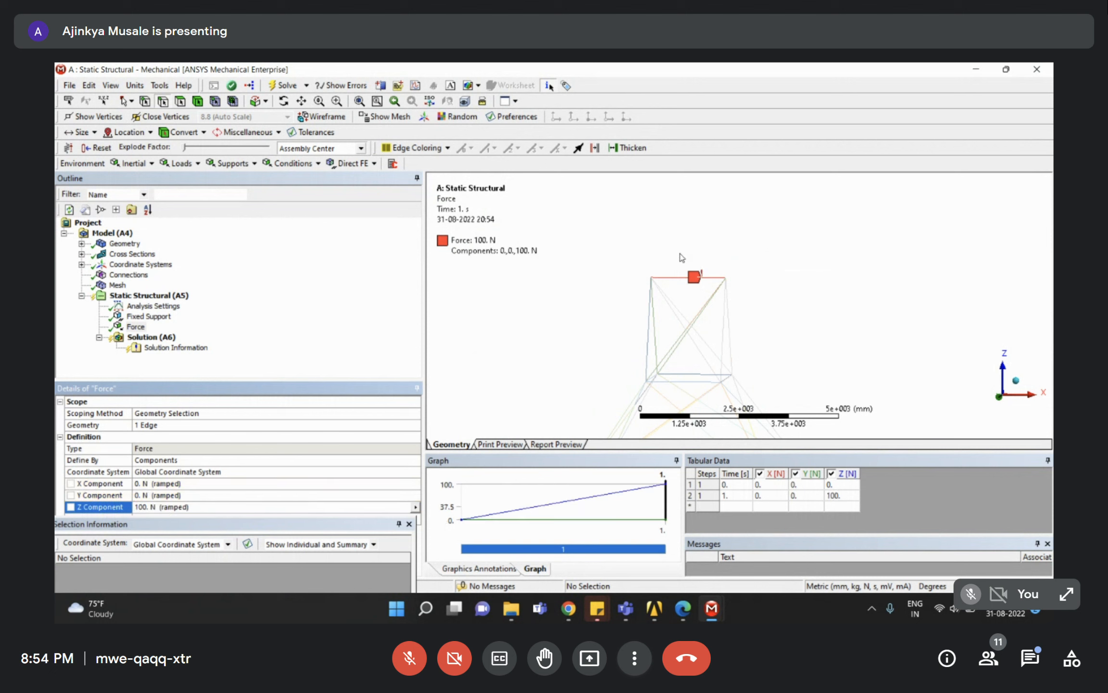
scroll(730, 310, up, 5)
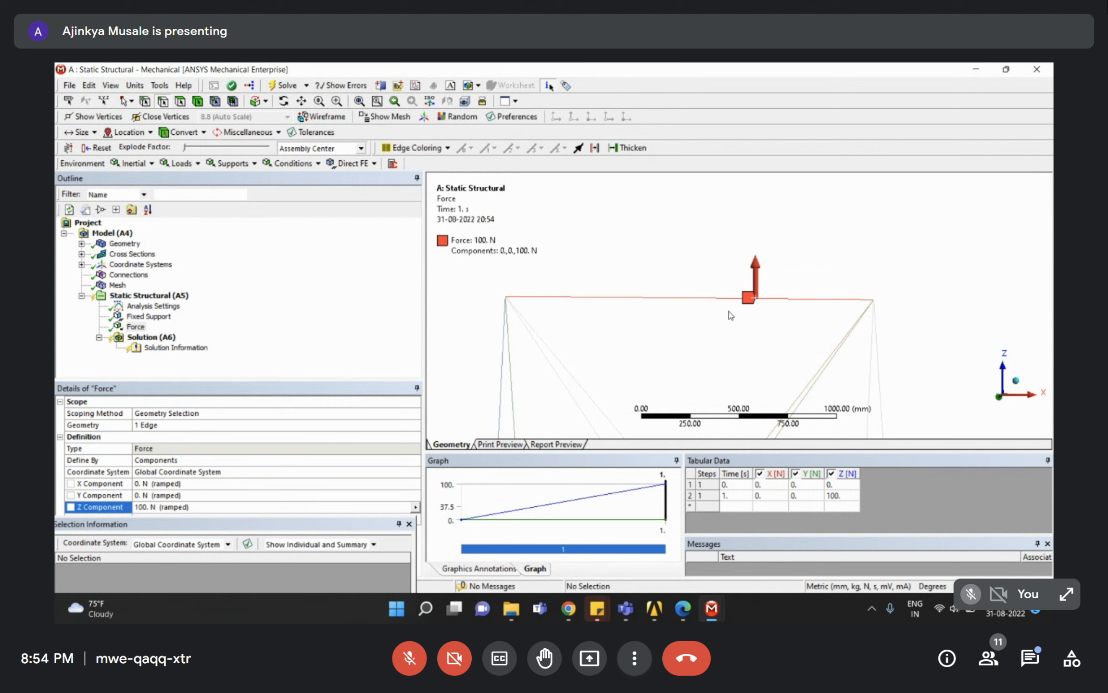
click(138, 504)
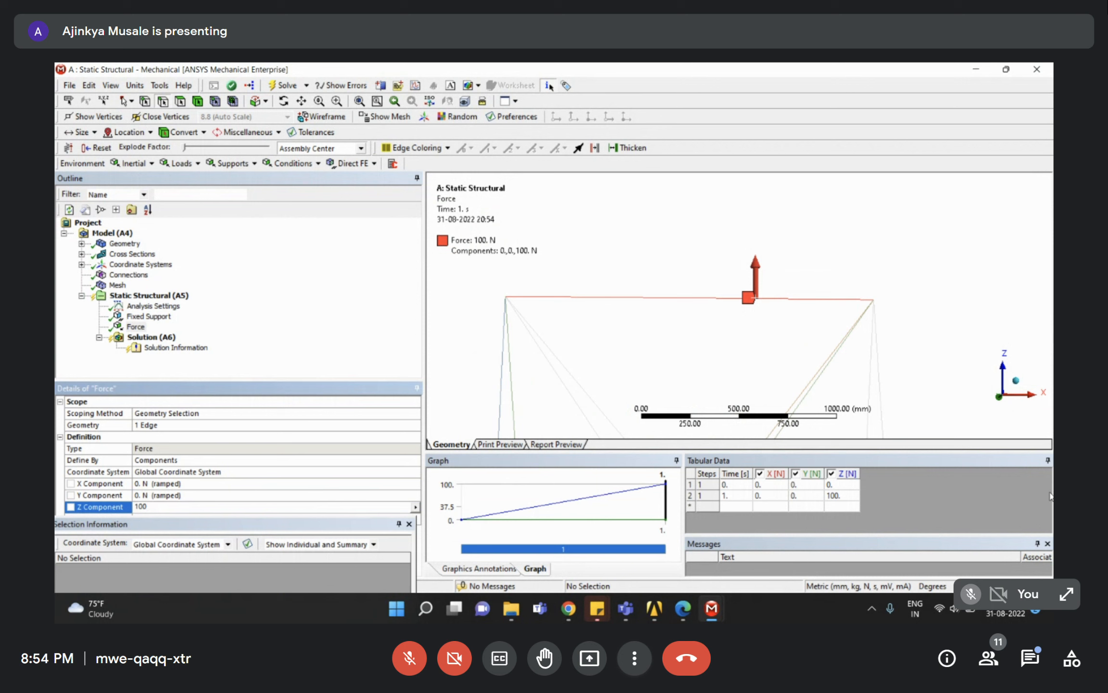
text(-)
key(Return)
scroll(772, 279, down, 9)
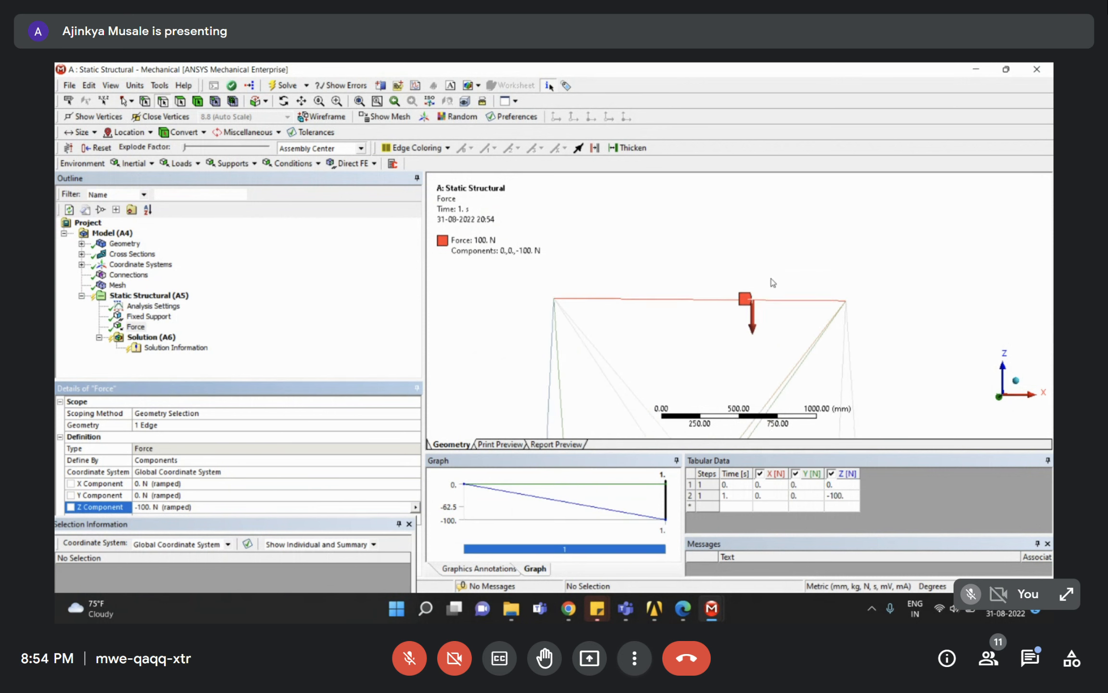
middle_drag(749, 290, 798, 364)
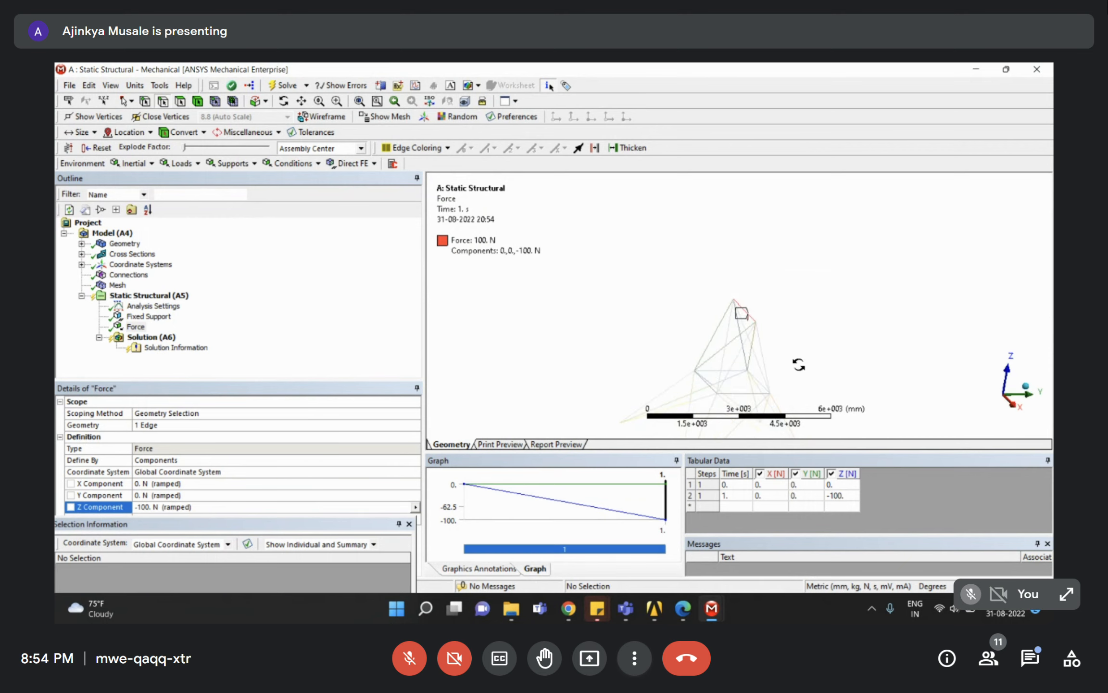
Highlight the -100 N Z force and 4 base vertices requirements in Assignment 4.pdf.
click(683, 608)
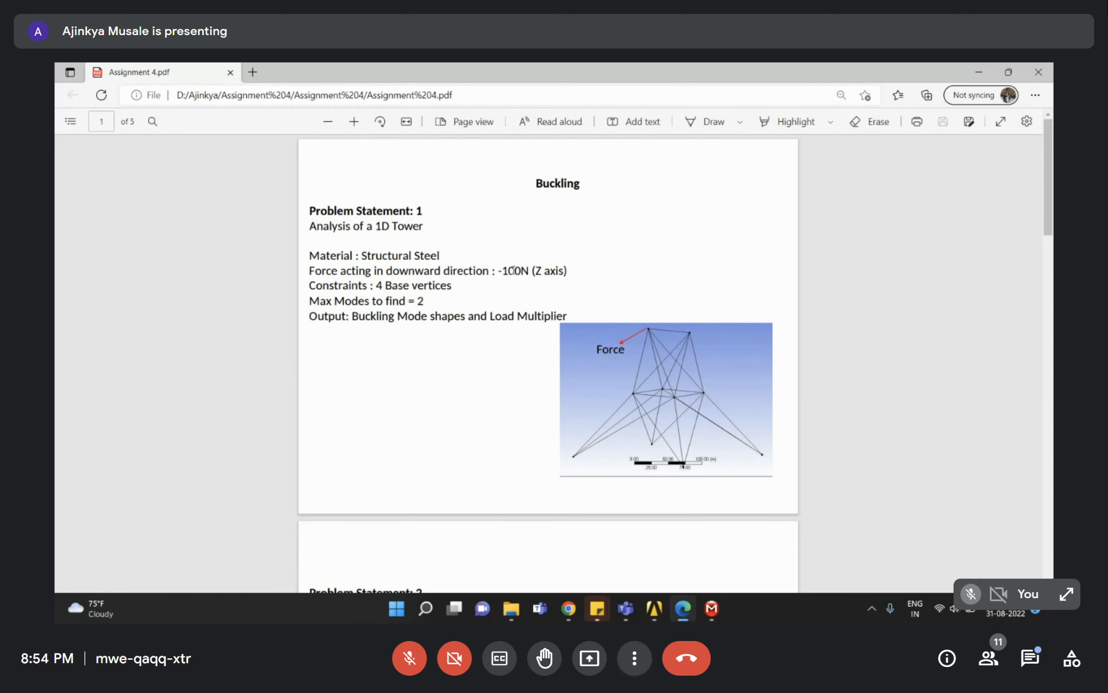
drag(502, 268, 572, 275)
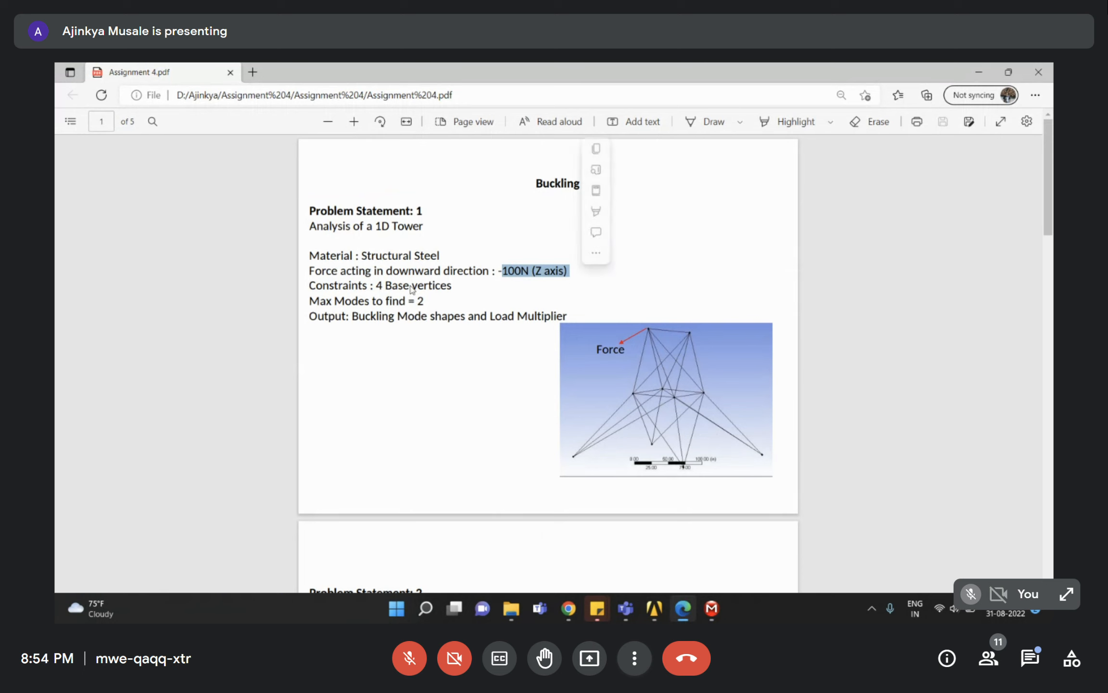
drag(399, 286, 451, 283)
click(381, 307)
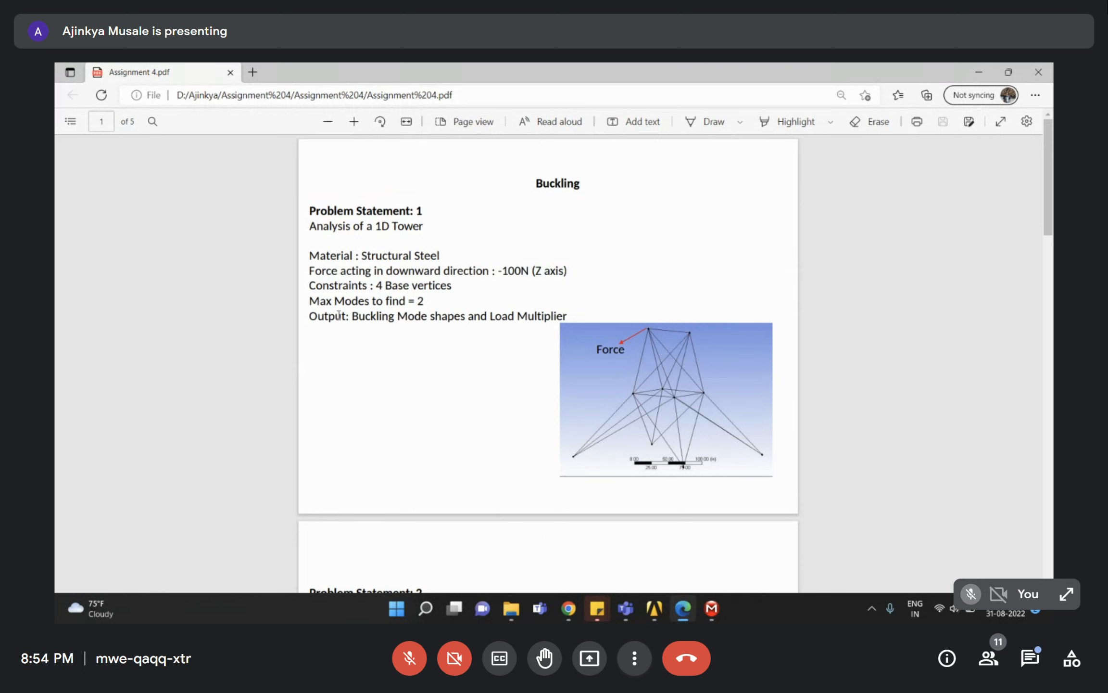
drag(310, 300, 452, 285)
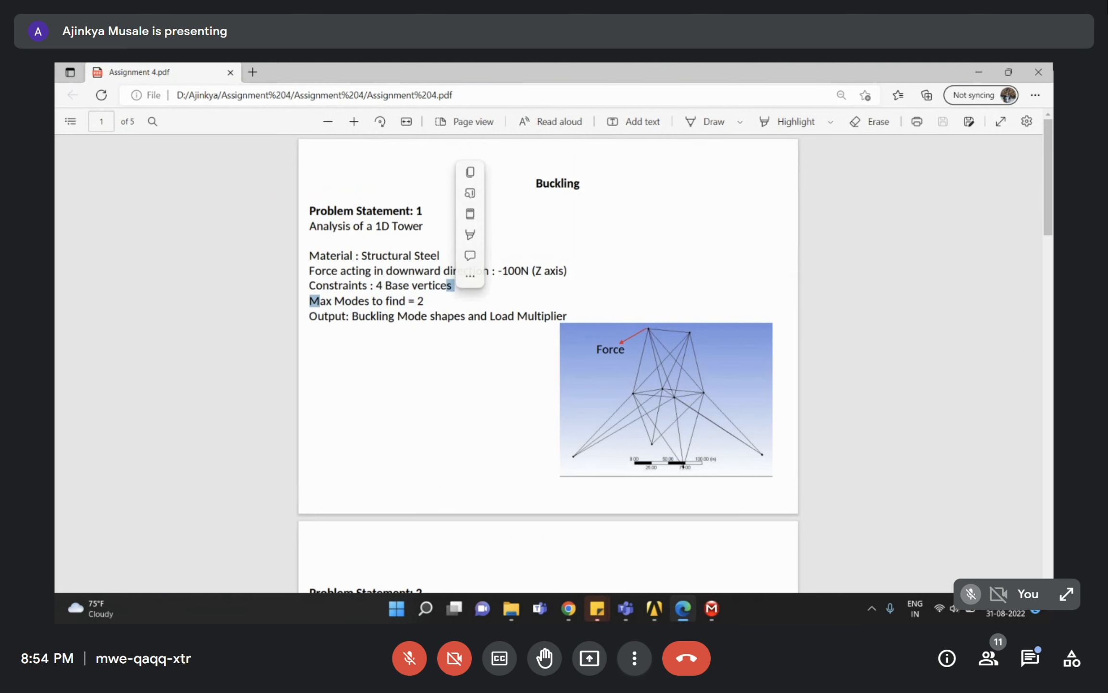
click(981, 65)
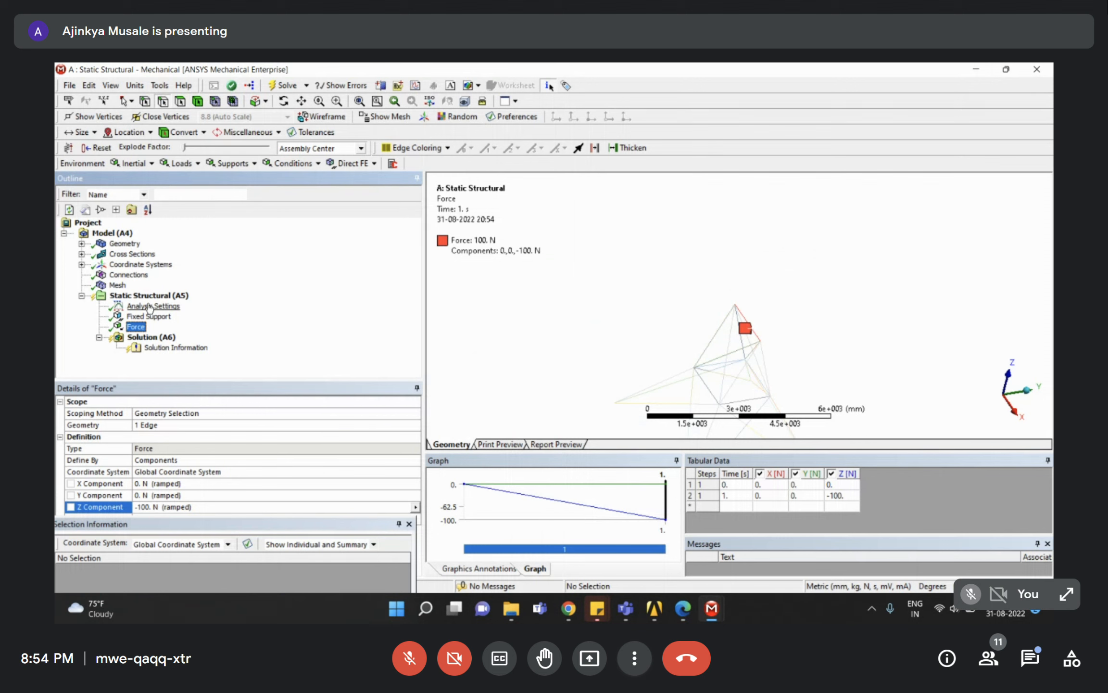
Run Solve on Solution (A6) for the static structural analysis.
right_click(141, 337)
click(170, 366)
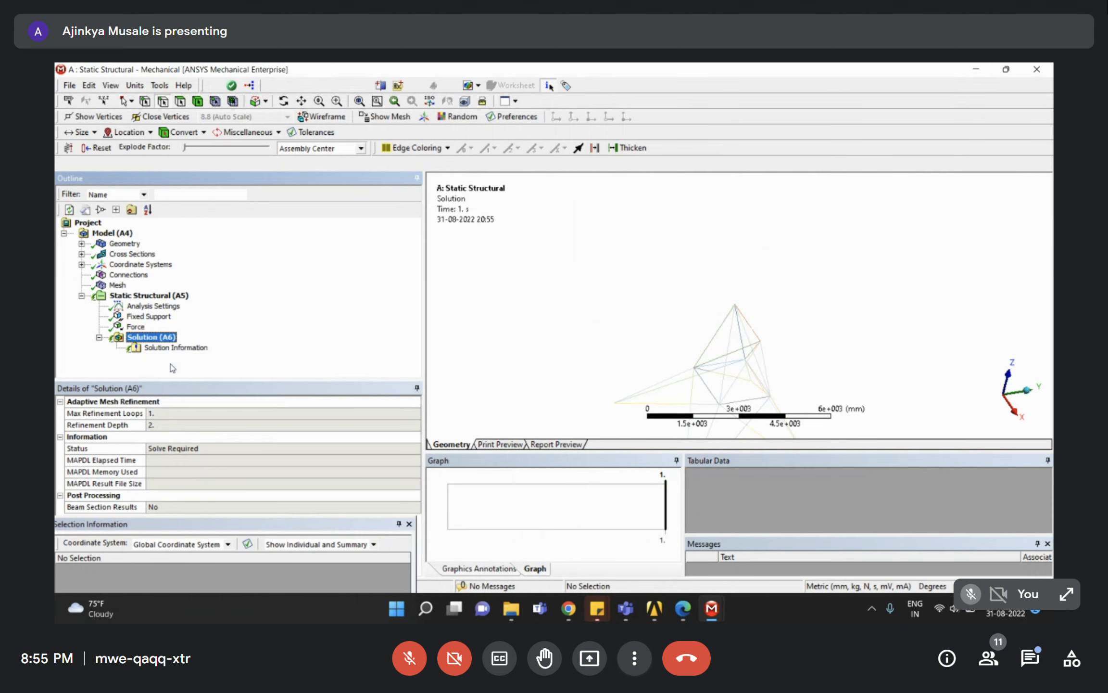
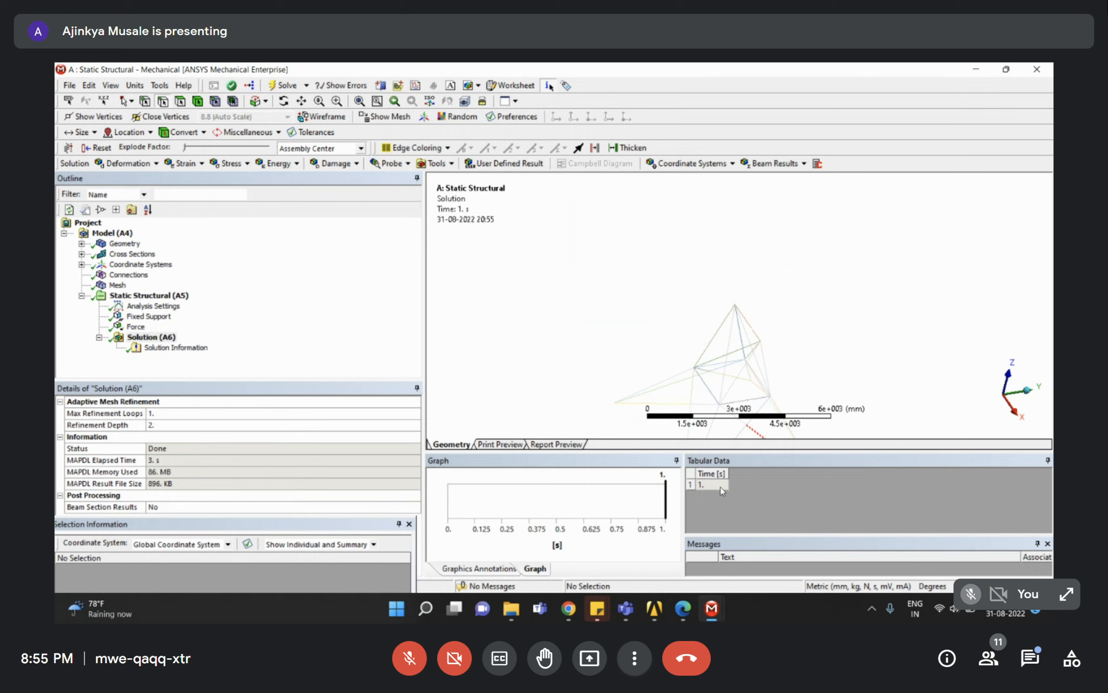
Return to the Session_4 - Workbench project window from its taskbar preview.
mouse_move(653, 614)
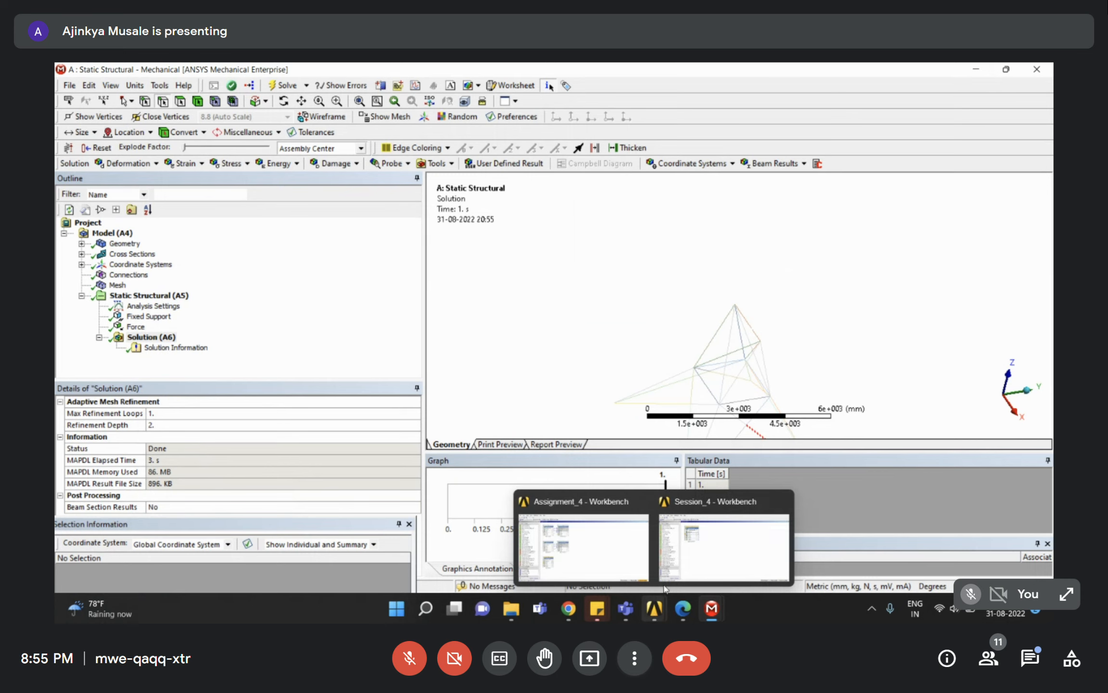
click(691, 552)
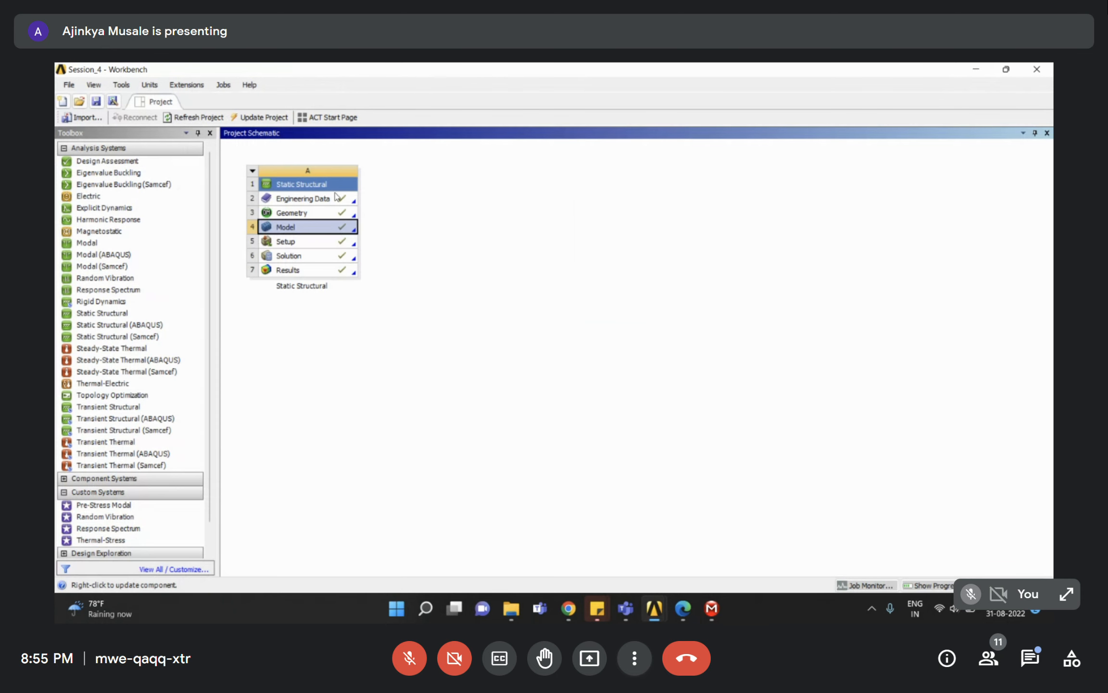
Link a new Eigenvalue Buckling system to the Static Structural Solution cell, keeping its default name.
click(238, 158)
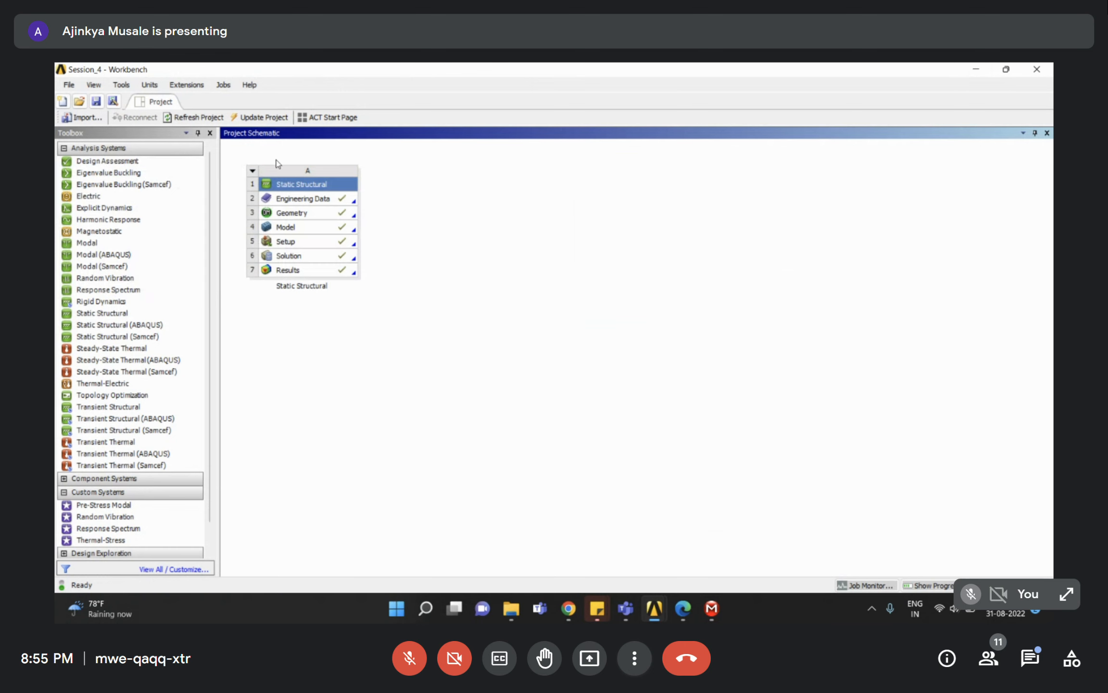
mouse_move(655, 607)
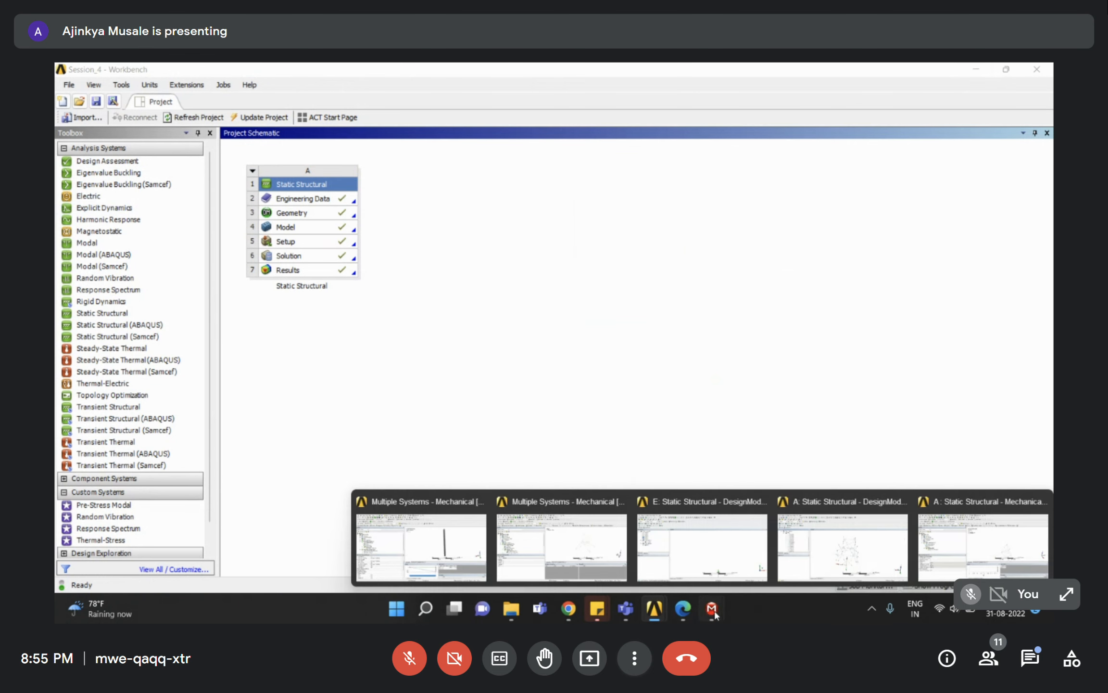
click(921, 534)
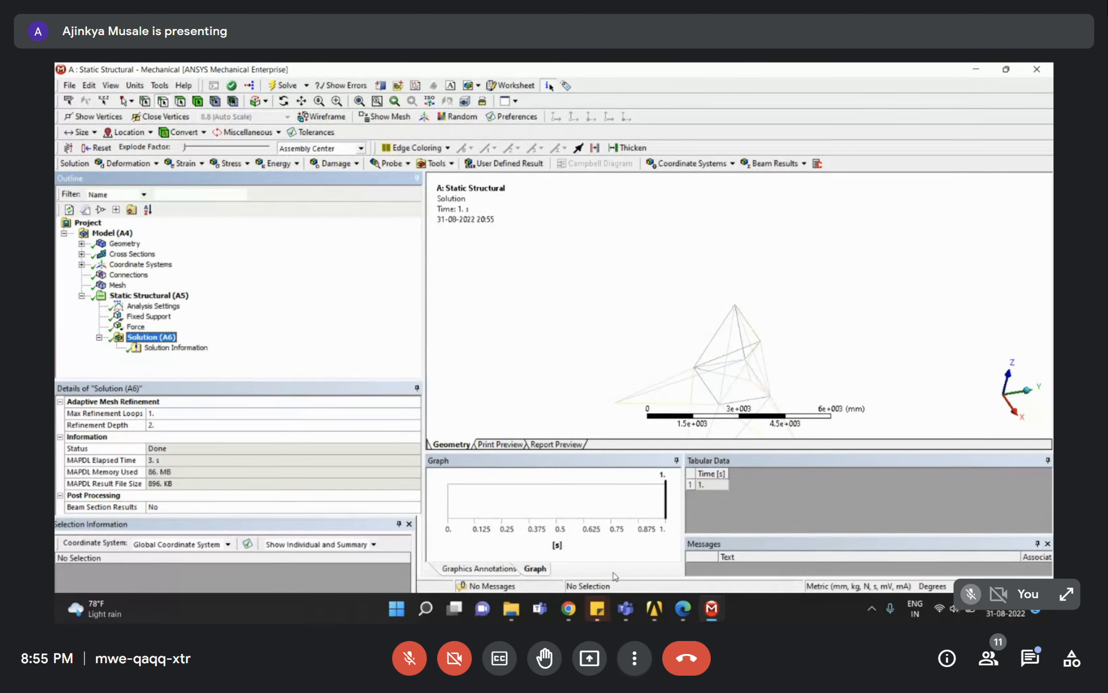
mouse_move(655, 607)
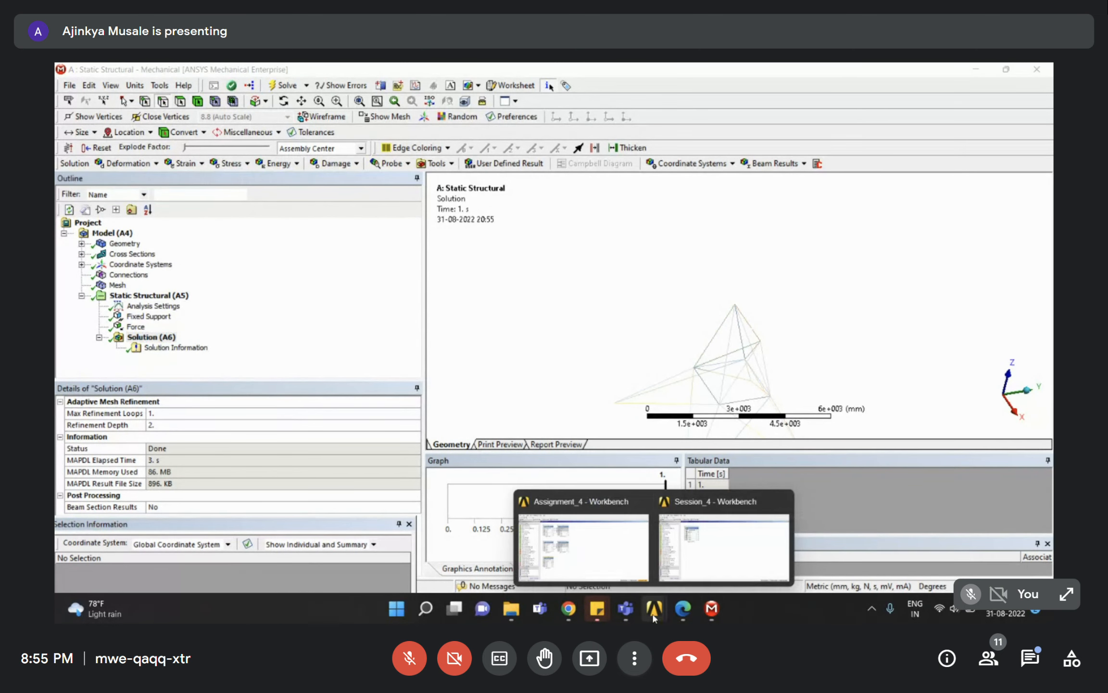
click(696, 554)
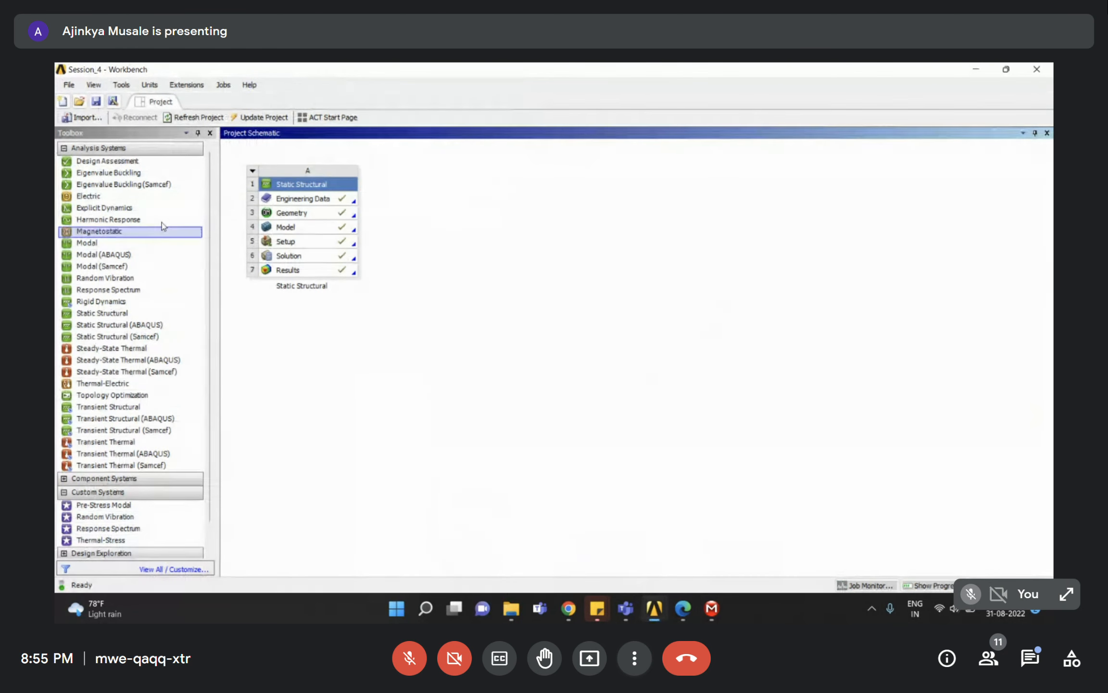
click(94, 175)
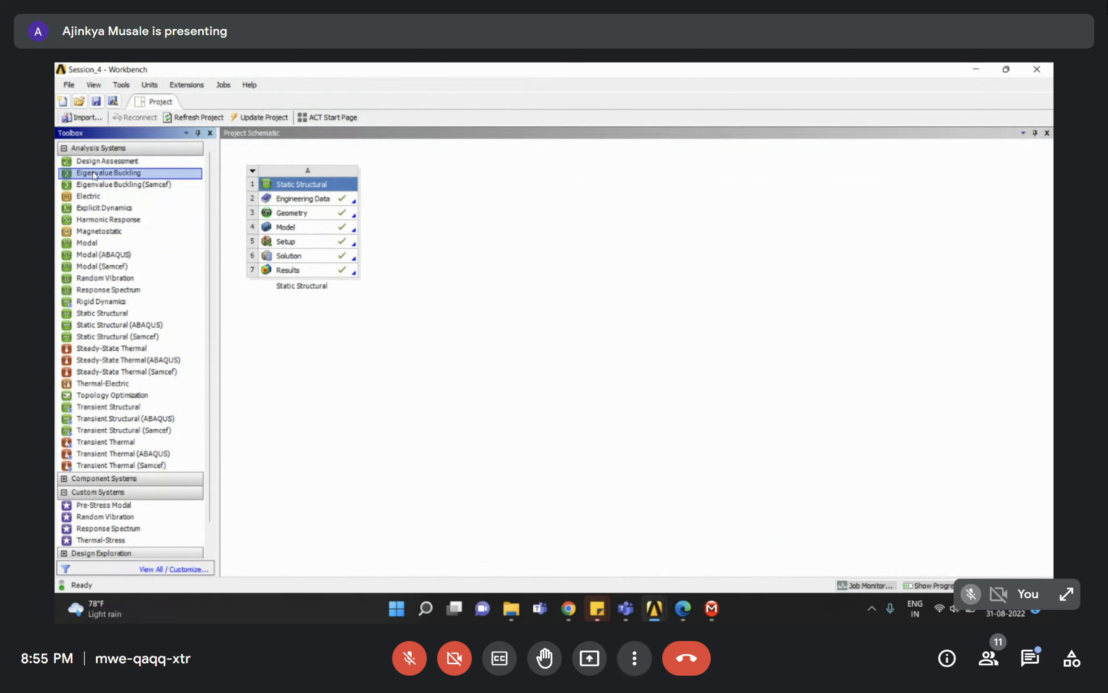
drag(84, 175, 295, 255)
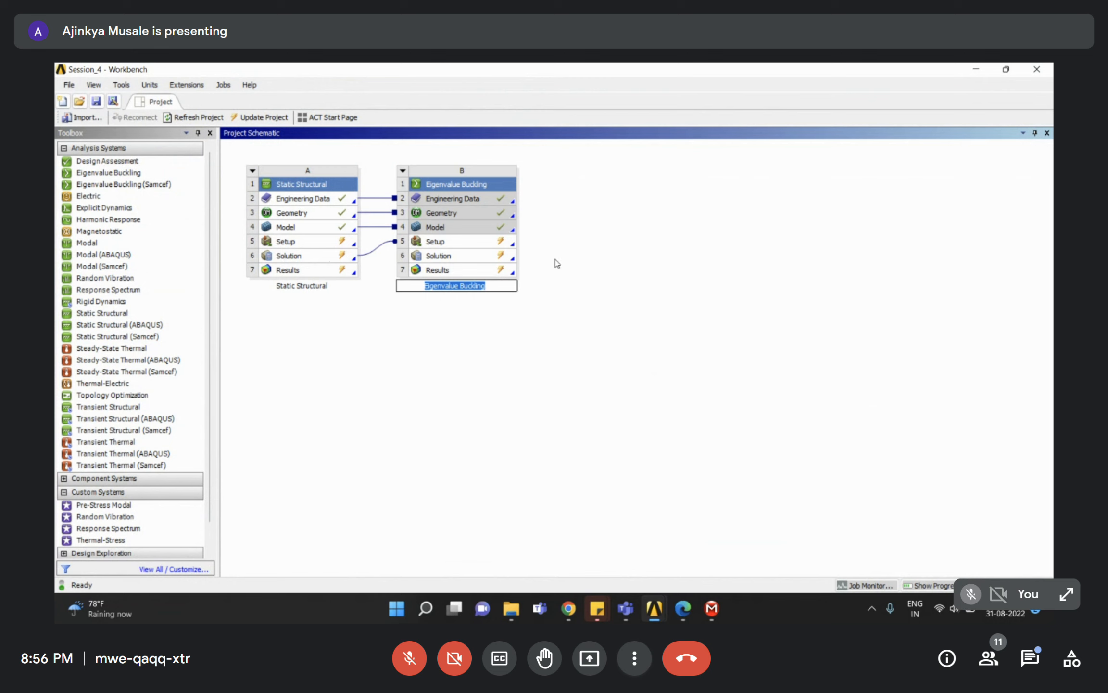
click(297, 260)
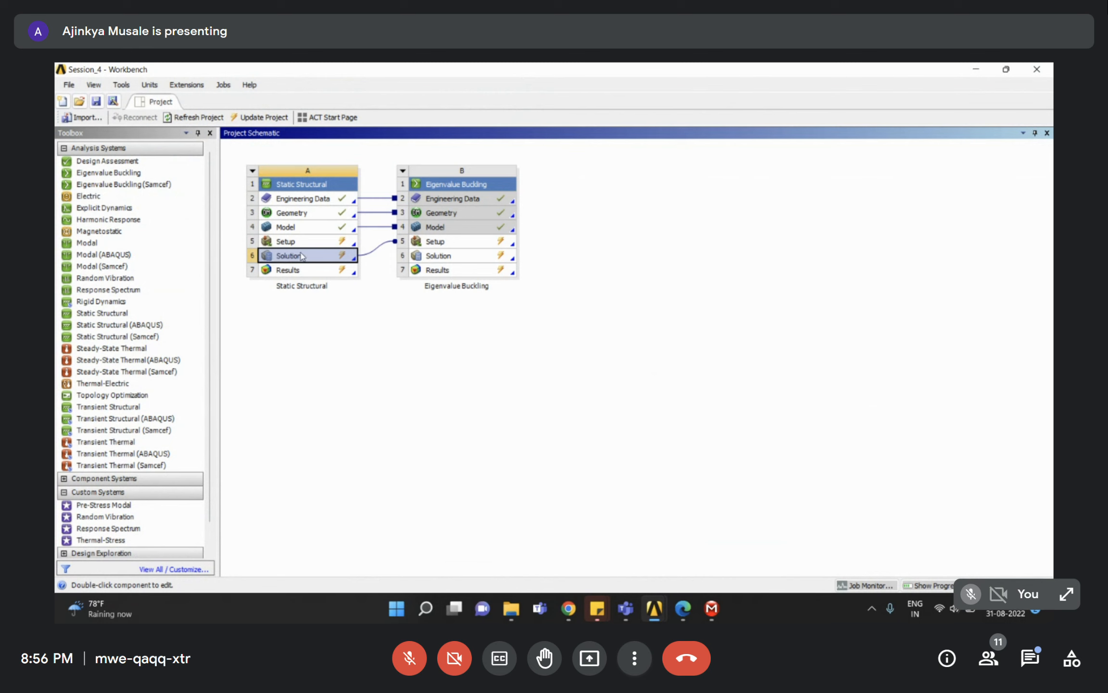
Point out the shared Engineering Data, Model and Solution links and the buckling system's Setup, Solution and Results cells.
click(301, 240)
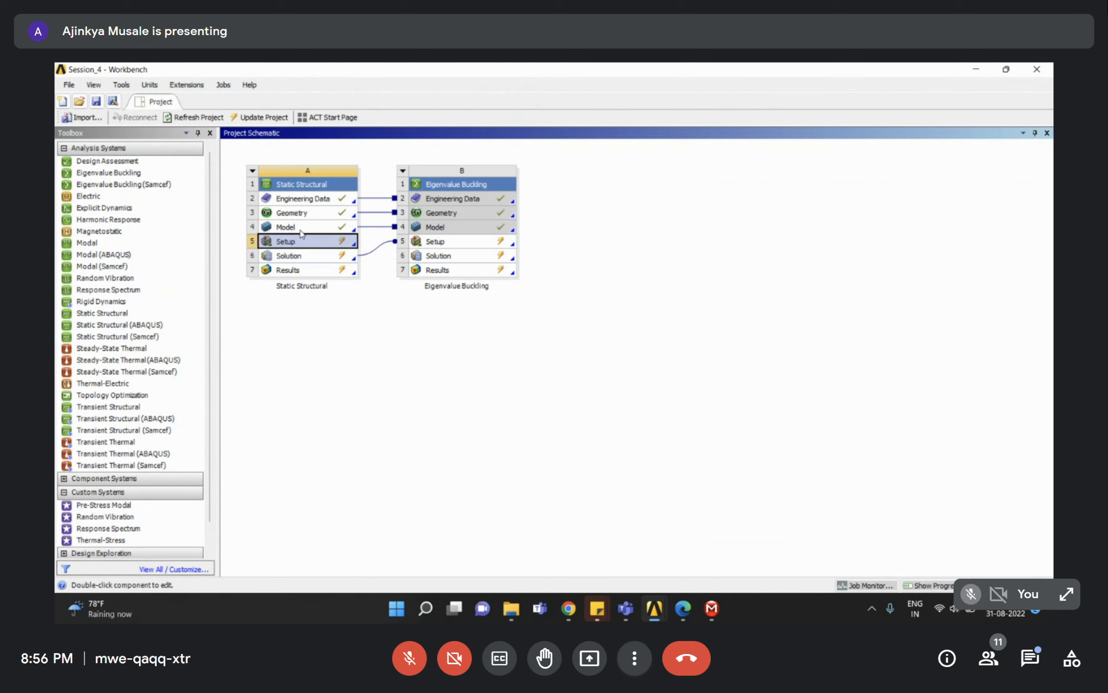
click(299, 199)
click(288, 245)
click(309, 255)
click(345, 358)
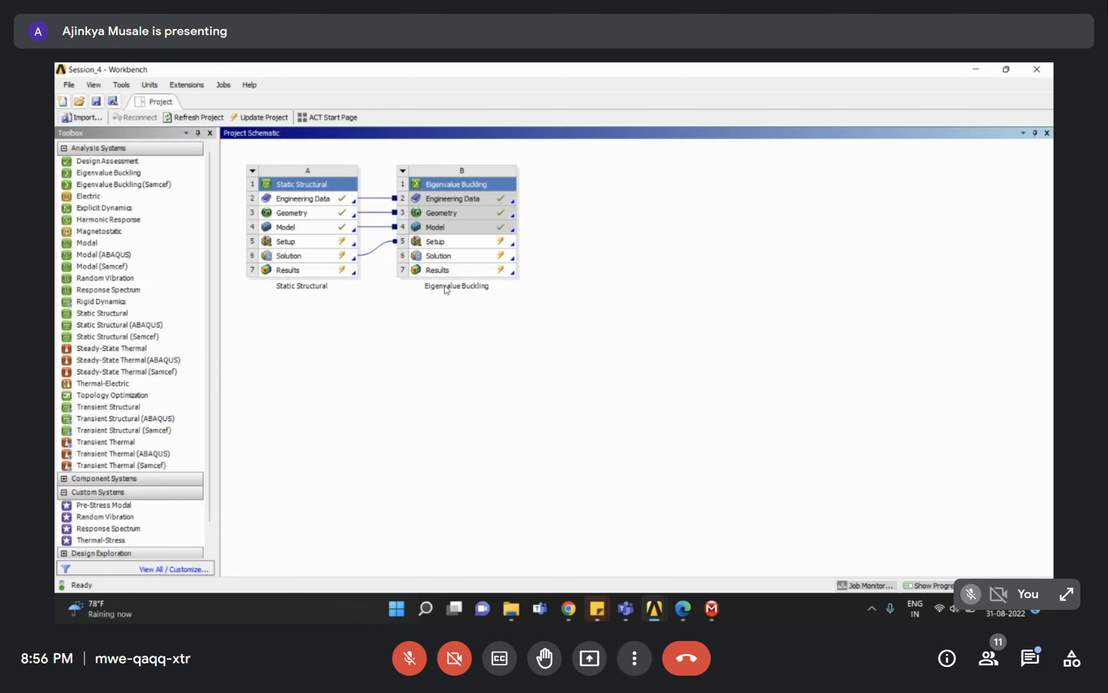
click(289, 227)
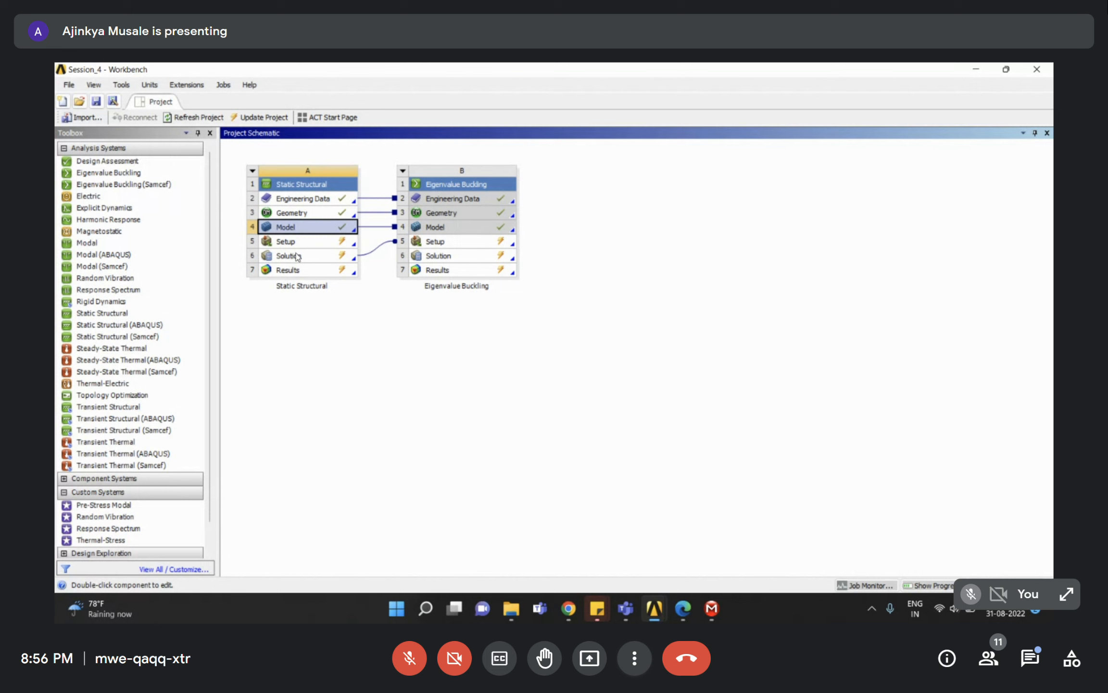
click(441, 242)
click(440, 255)
click(438, 270)
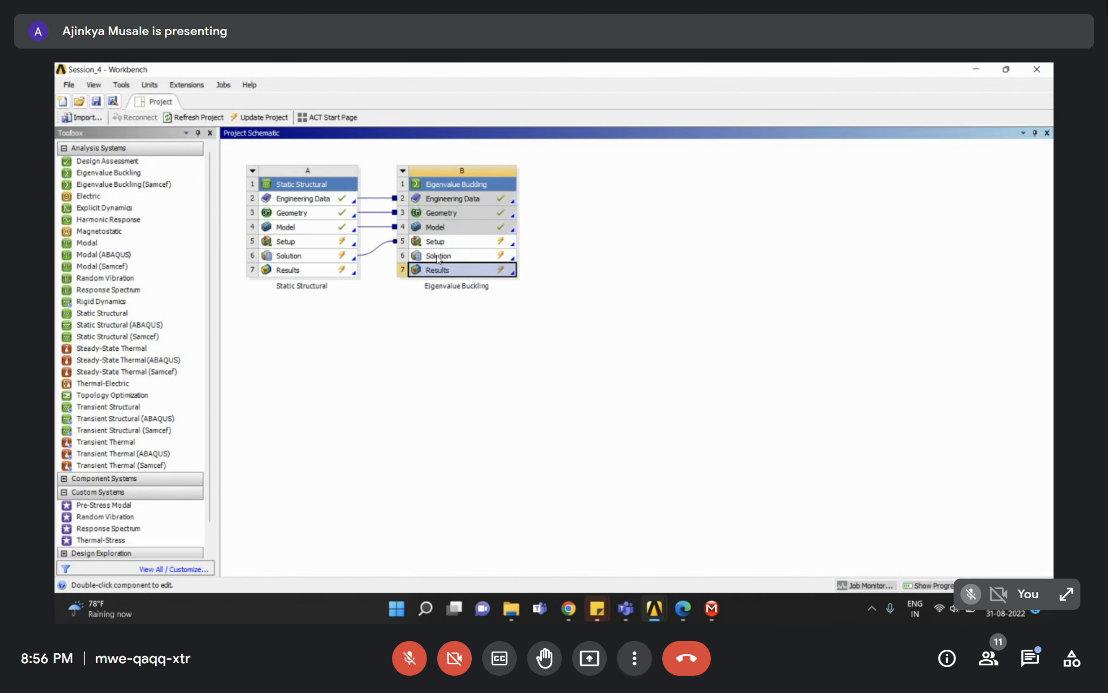
Open the buckling system in Mechanical and re-solve the static structural Solution (A6).
double_click(441, 257)
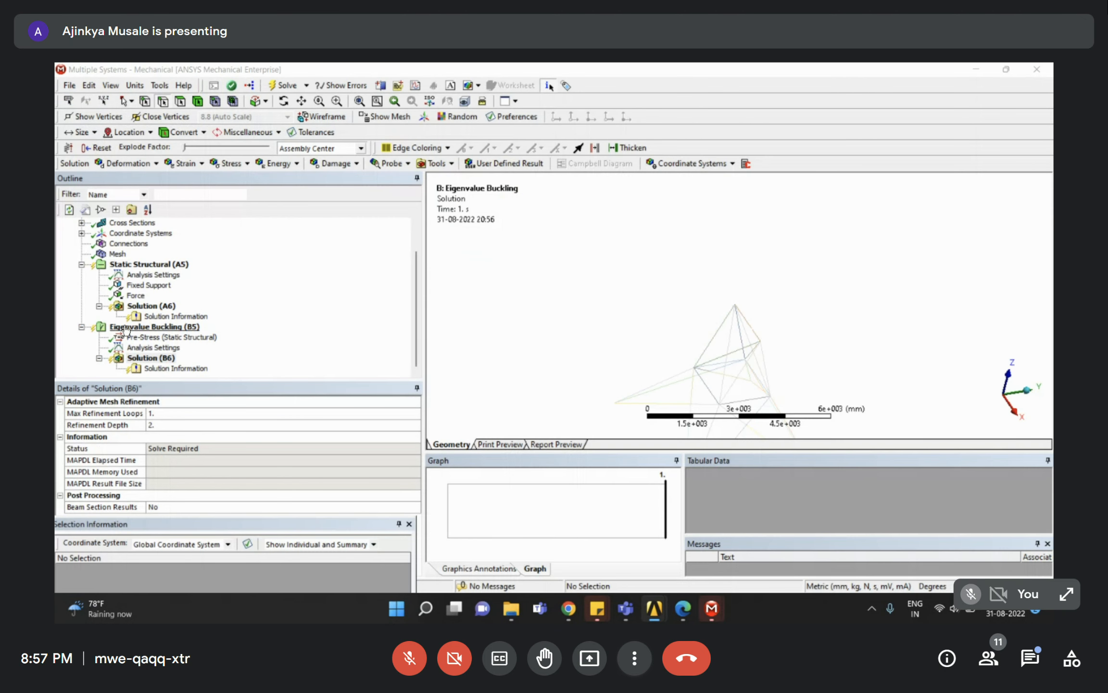
click(126, 329)
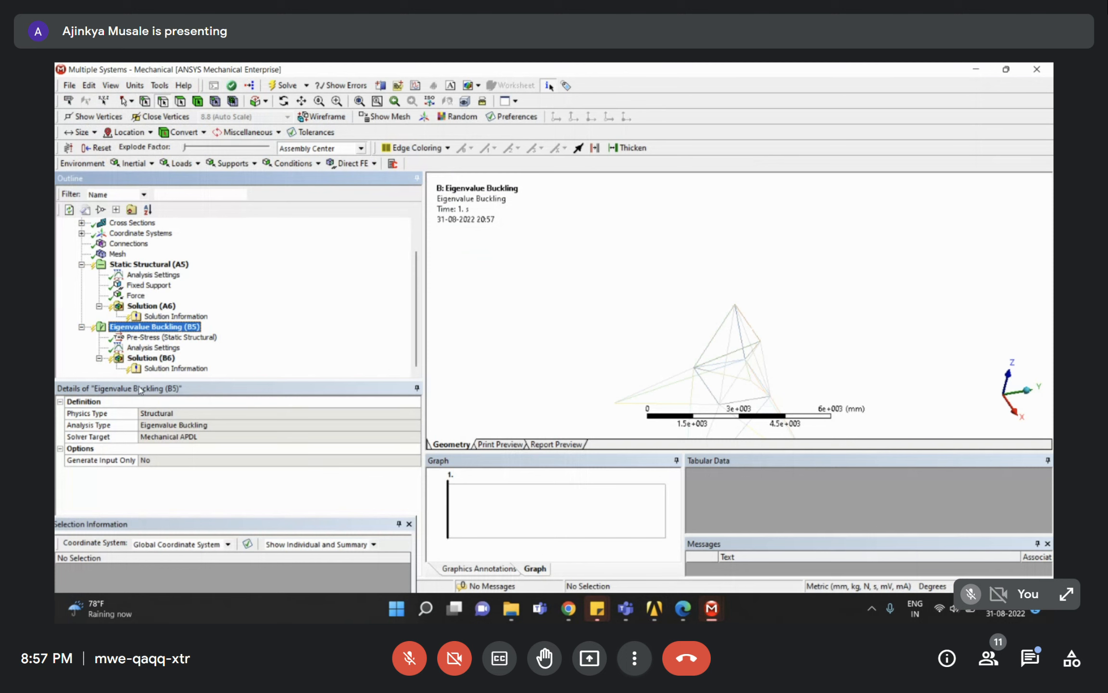
right_click(147, 310)
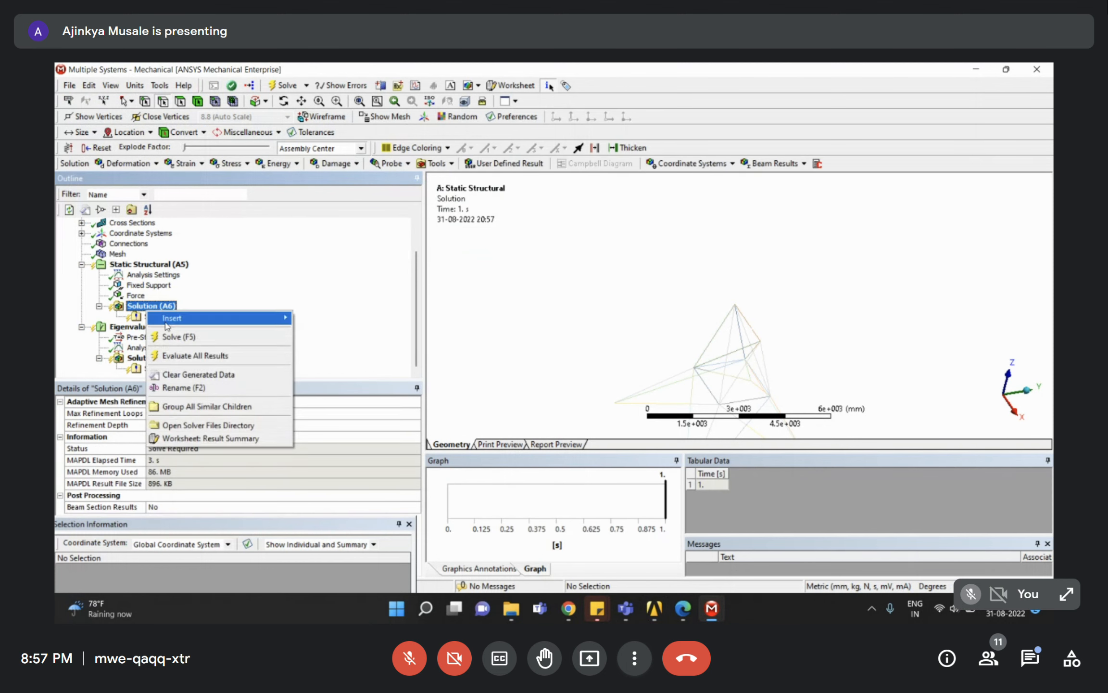
click(174, 336)
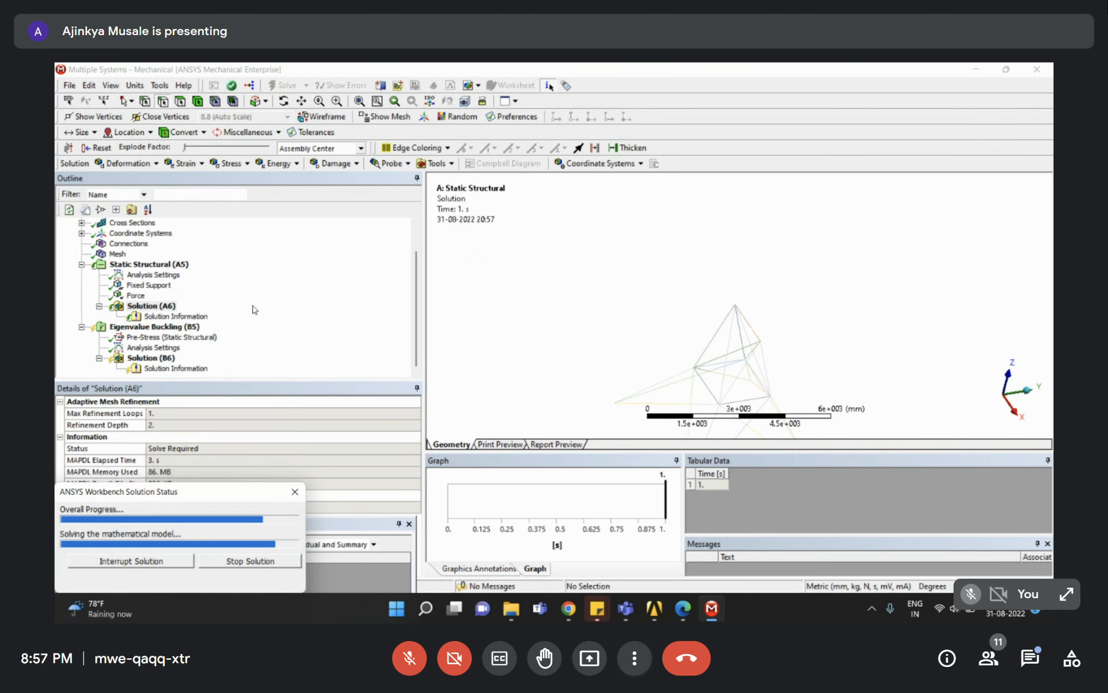
Review the static support and force, then add a Directional Deformation result under Solution (A6).
click(144, 264)
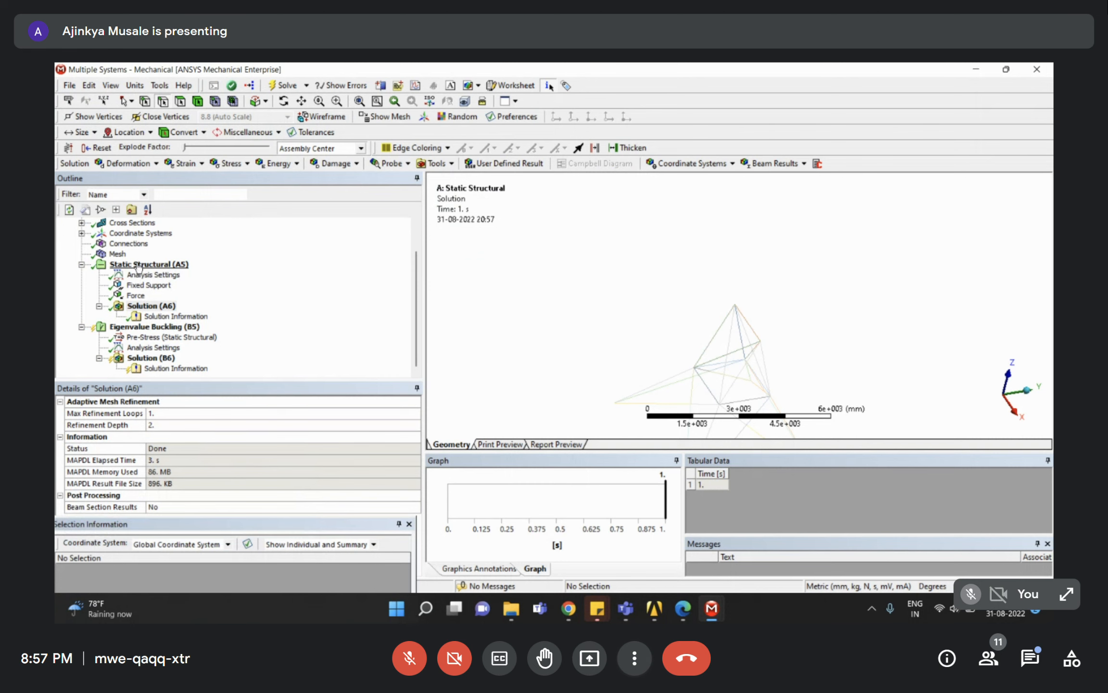
click(146, 308)
right_click(147, 310)
mouse_move(212, 314)
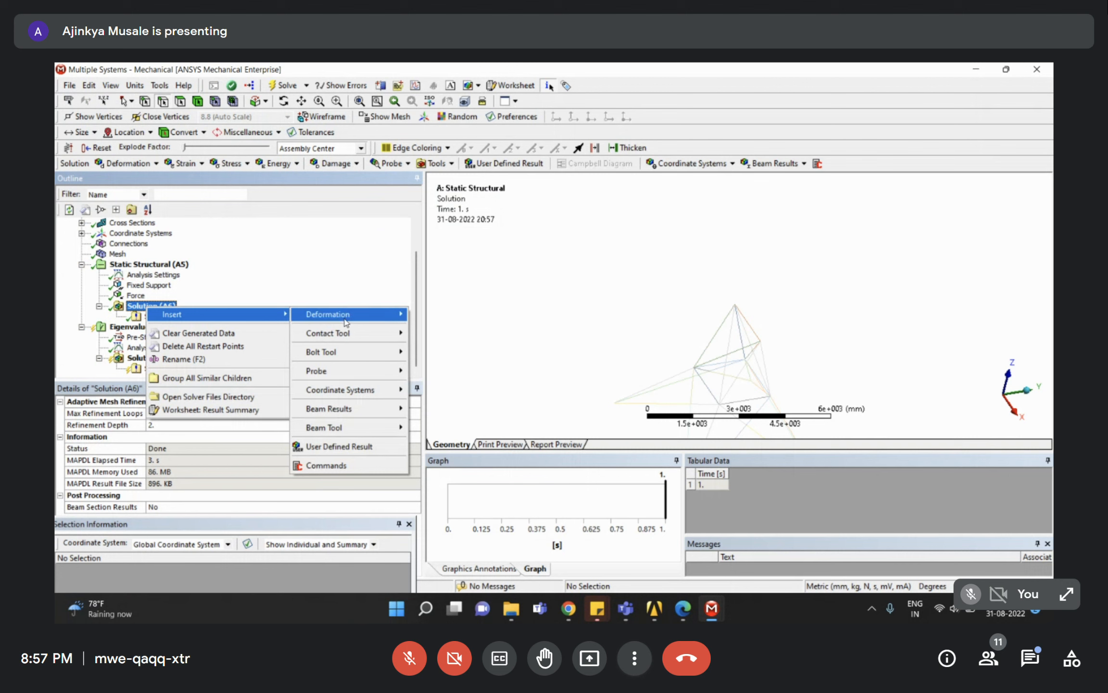
mouse_move(356, 316)
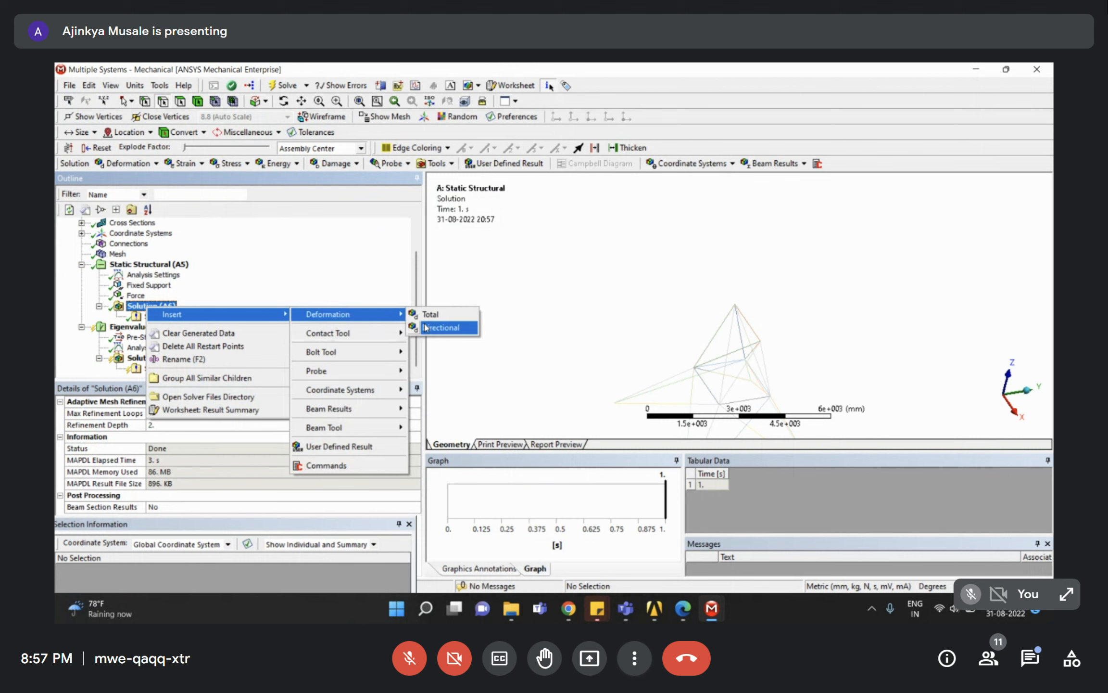
click(433, 327)
click(146, 307)
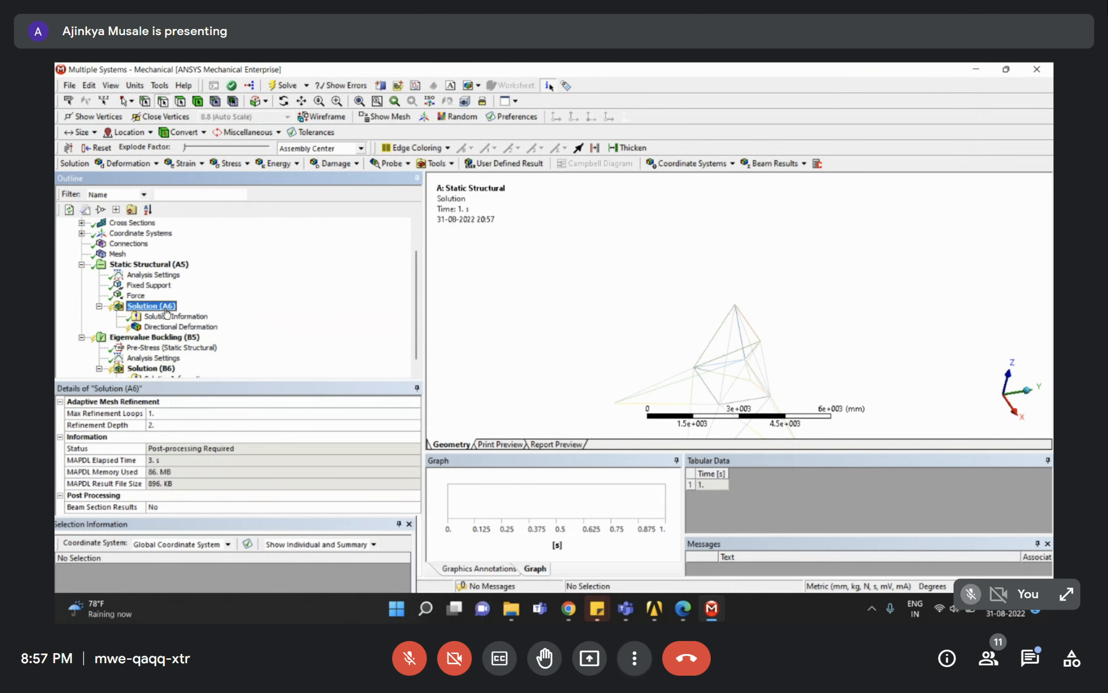
click(229, 163)
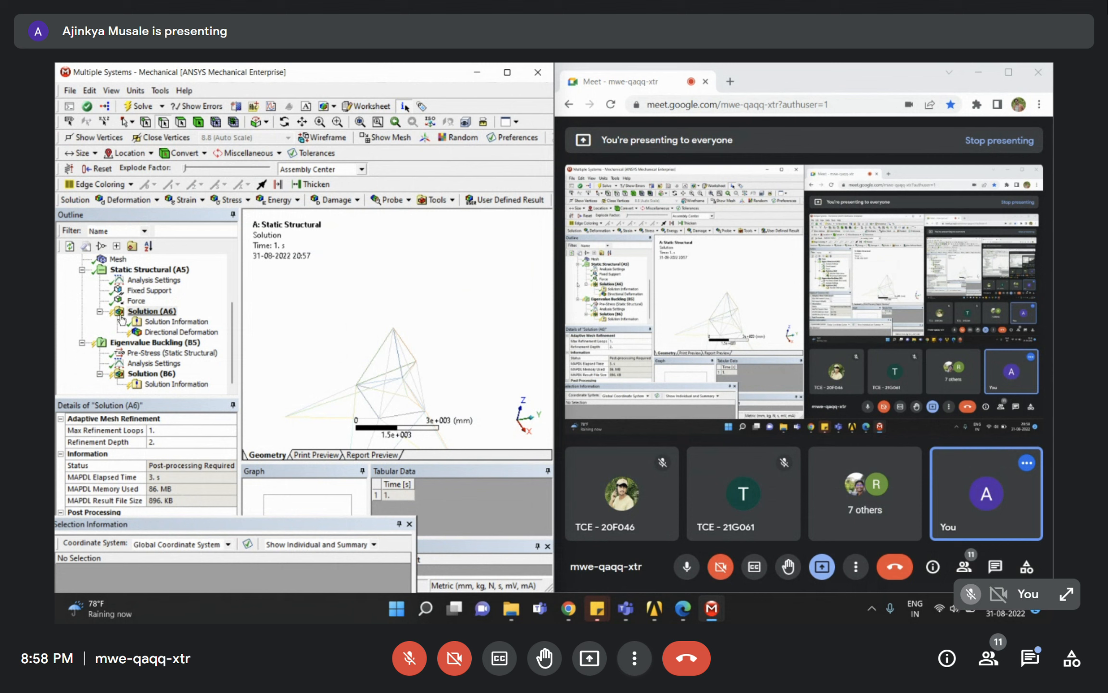
click(170, 311)
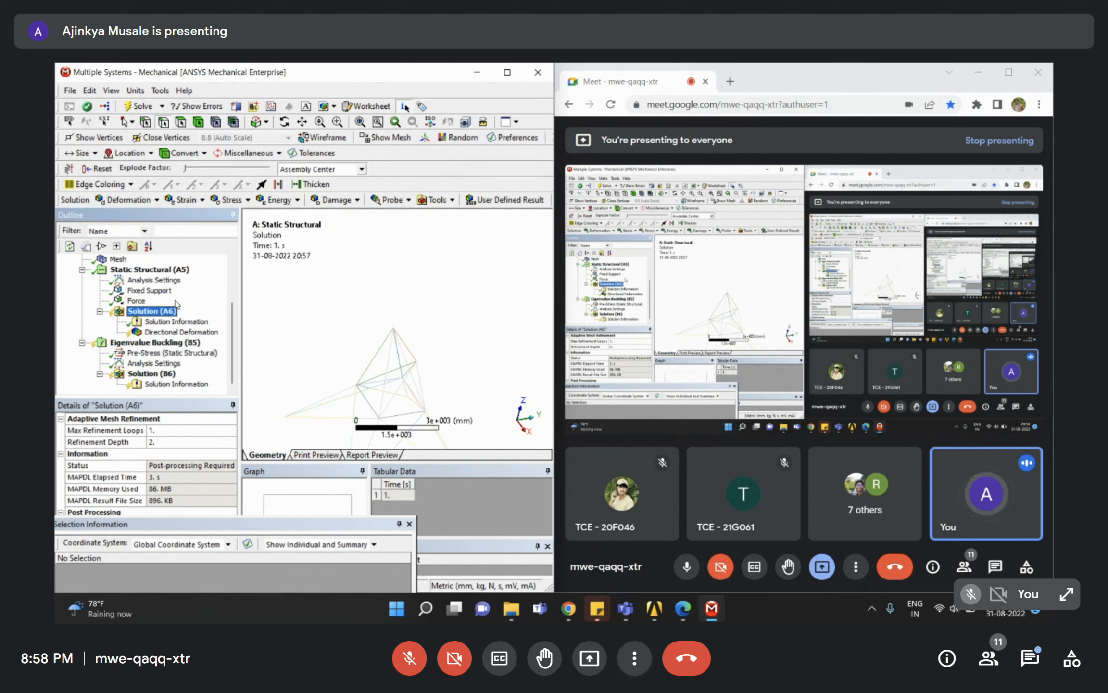
scroll(177, 303, up, 1)
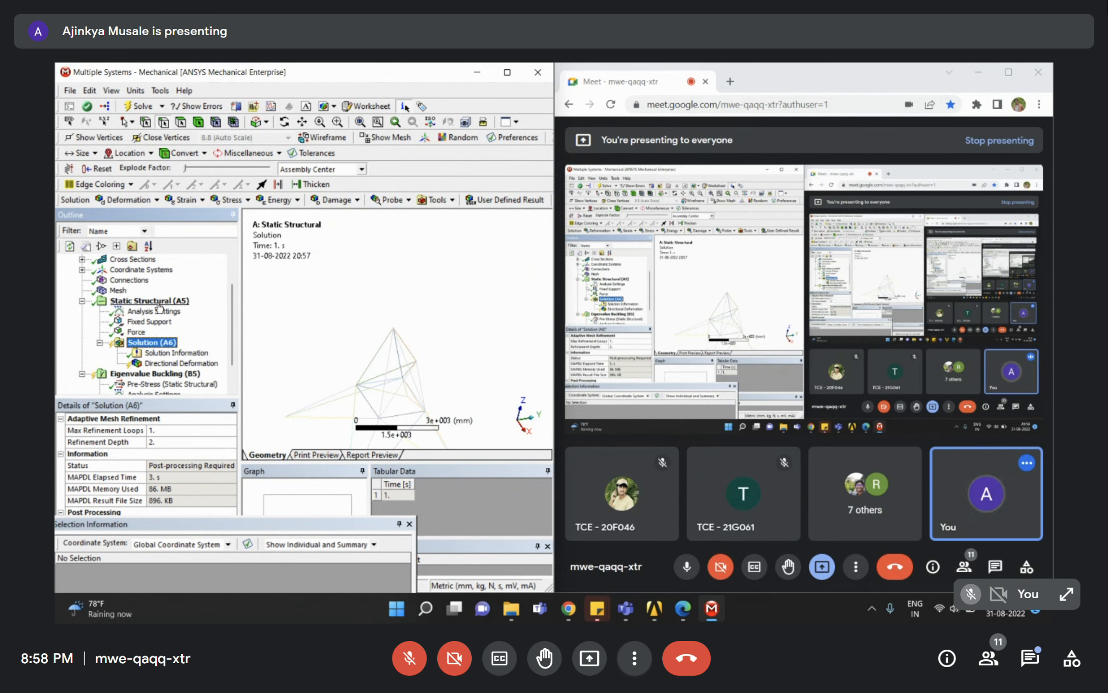
click(507, 75)
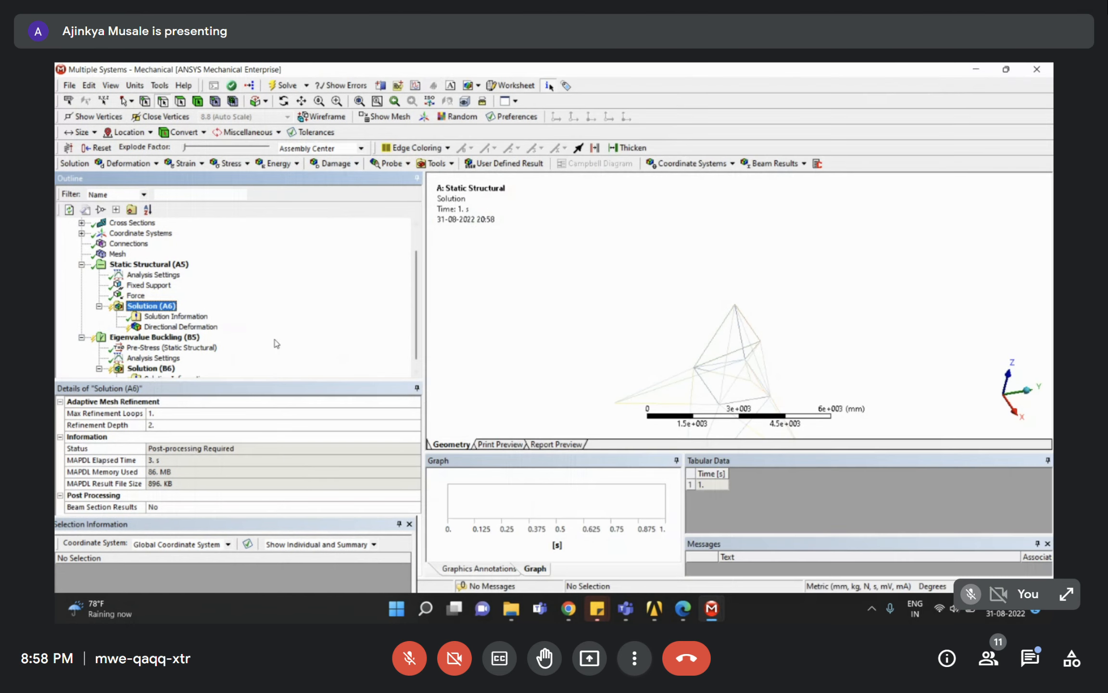
Inspect the Beam Section Results setting and browse Solution (A6)'s insert and stress options without adding anything.
scroll(164, 327, down, 1)
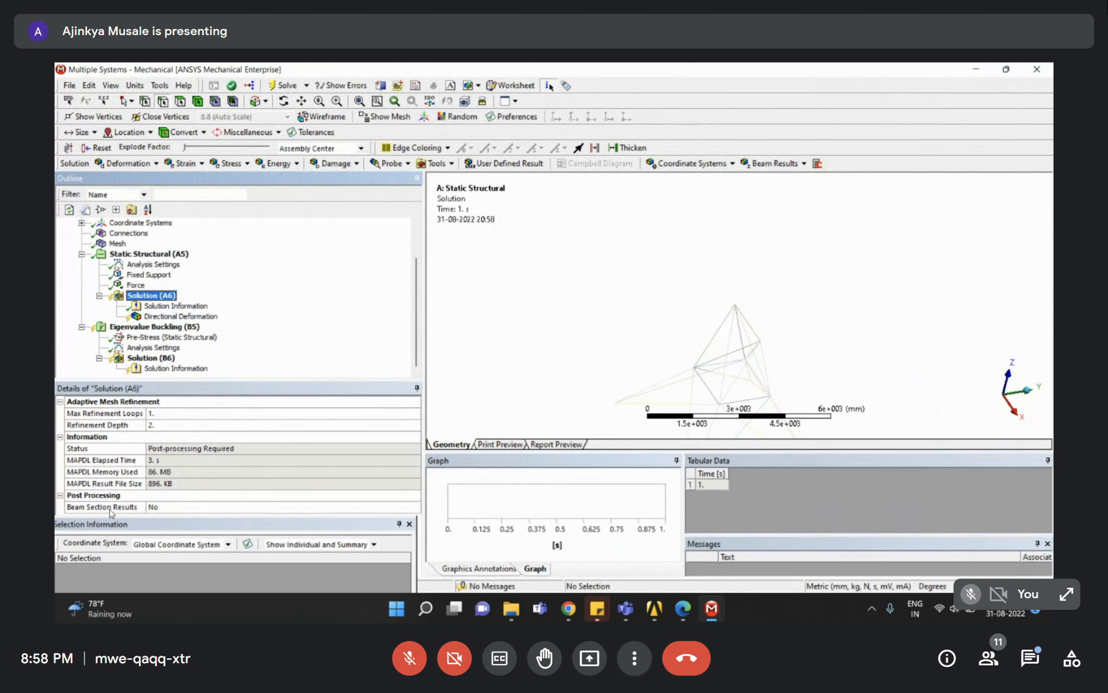
click(409, 507)
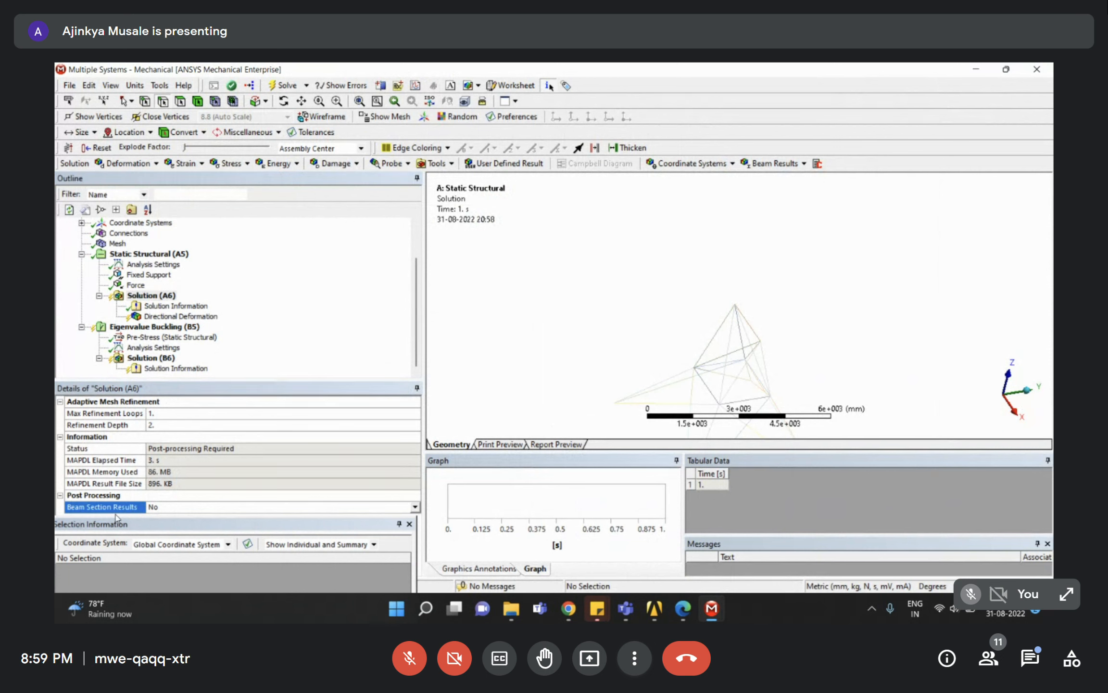
scroll(745, 329, down, 1)
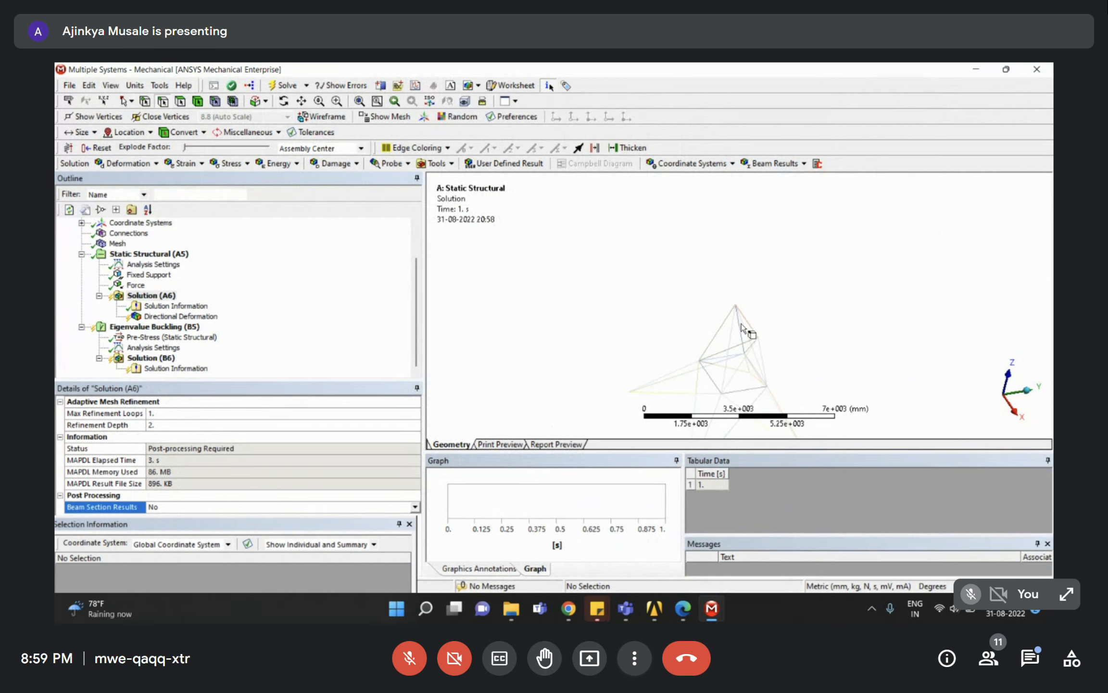
right_click(169, 297)
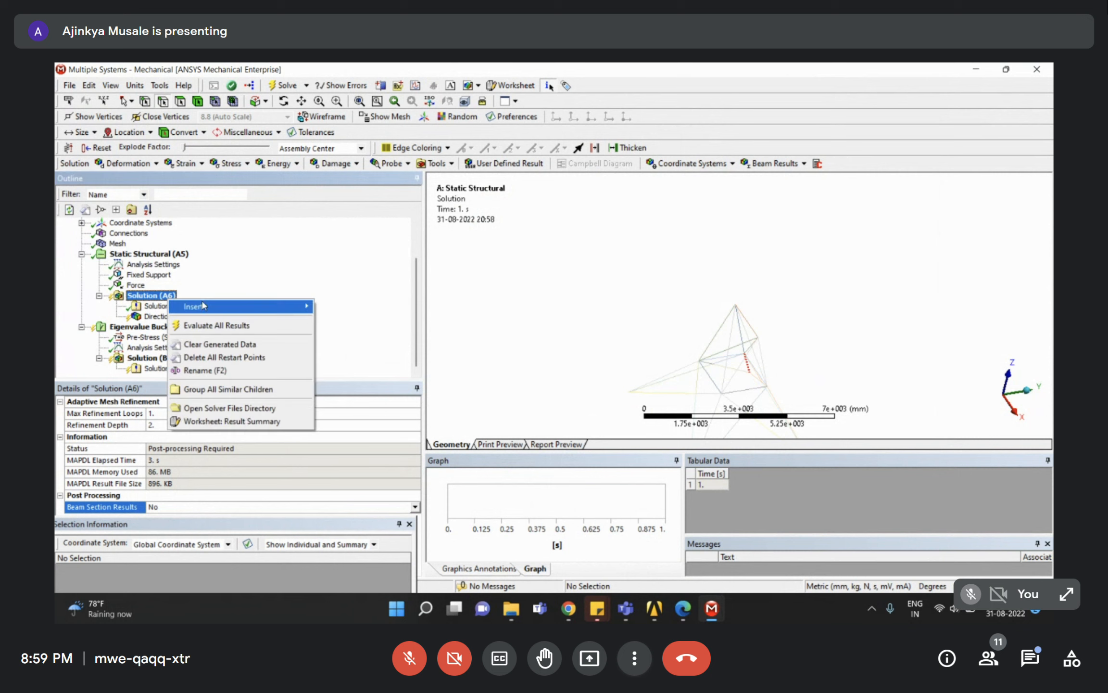
mouse_move(203, 306)
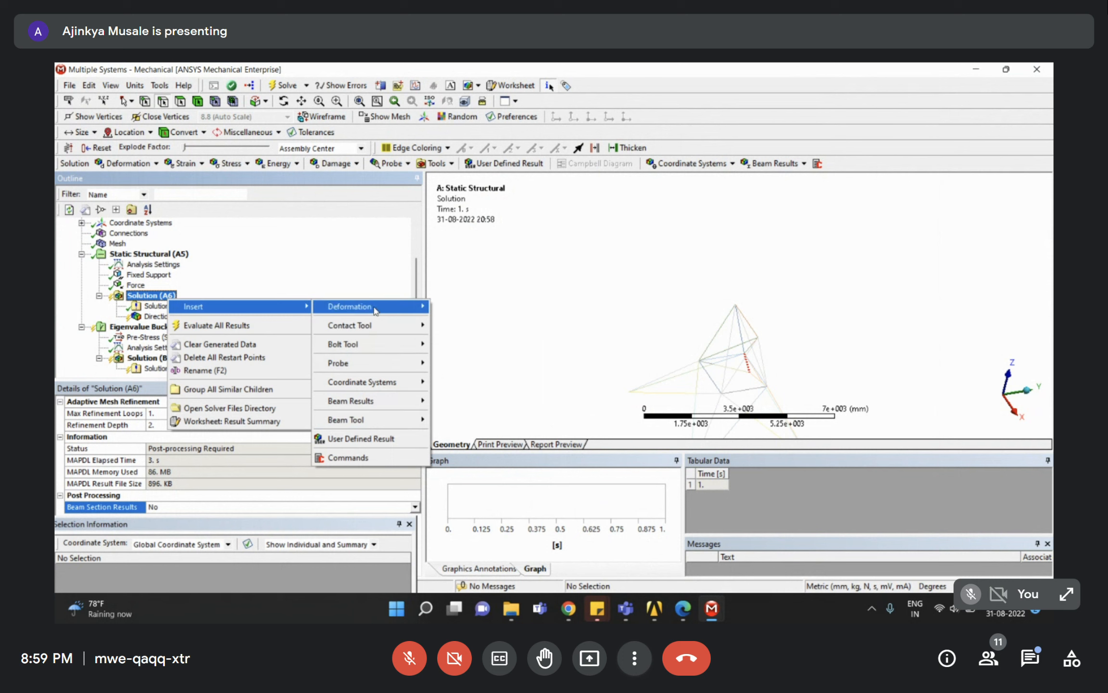
mouse_move(372, 313)
click(244, 245)
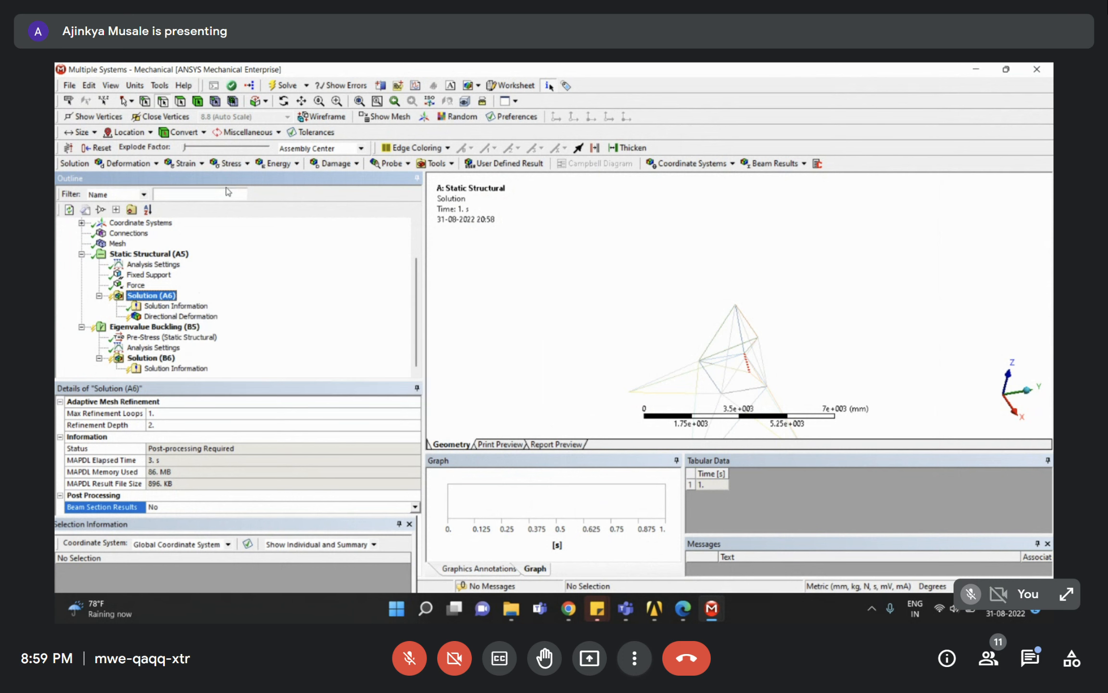
click(244, 164)
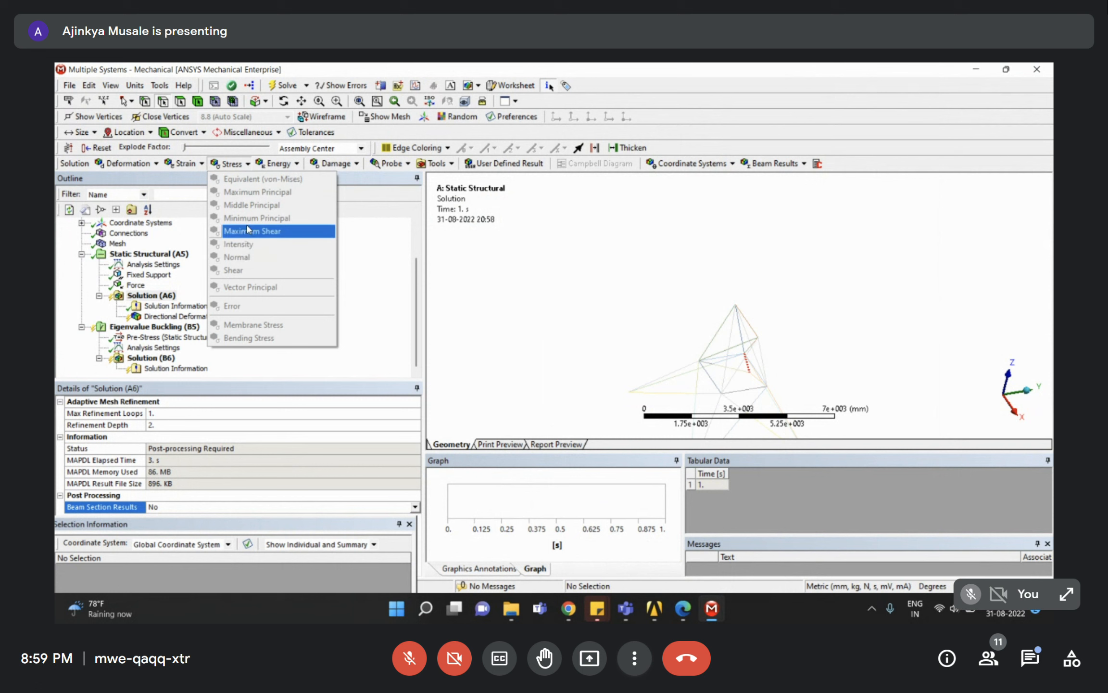
click(149, 296)
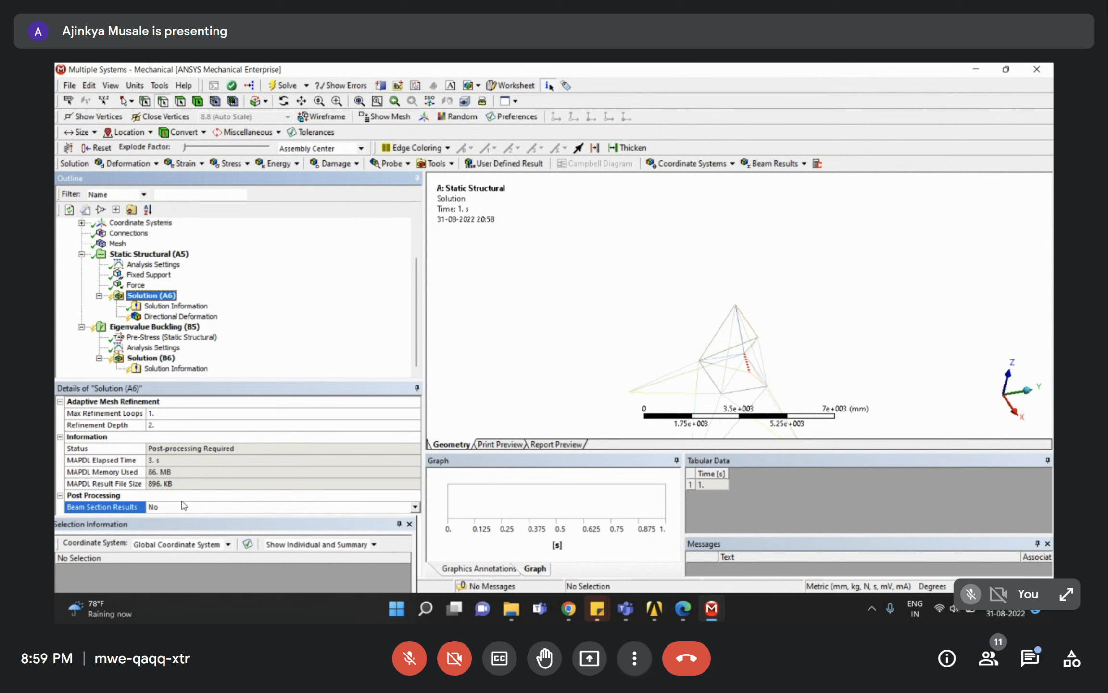
Set Beam Section Results to Yes for Solution (A6).
click(415, 508)
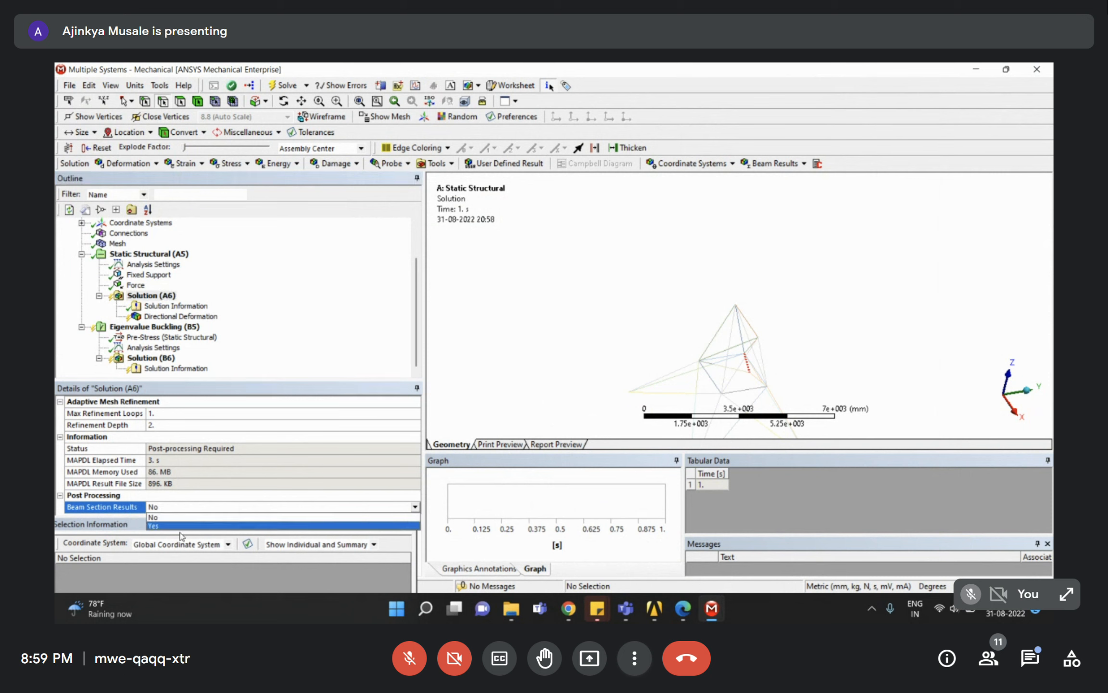
click(154, 527)
click(151, 296)
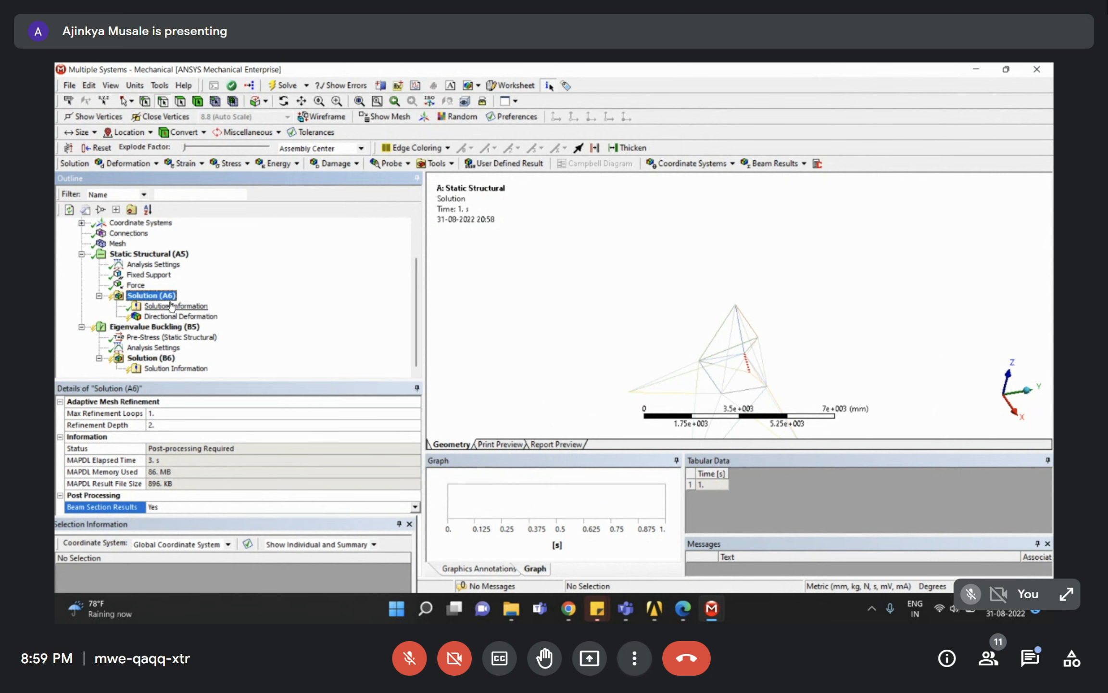
right_click(159, 299)
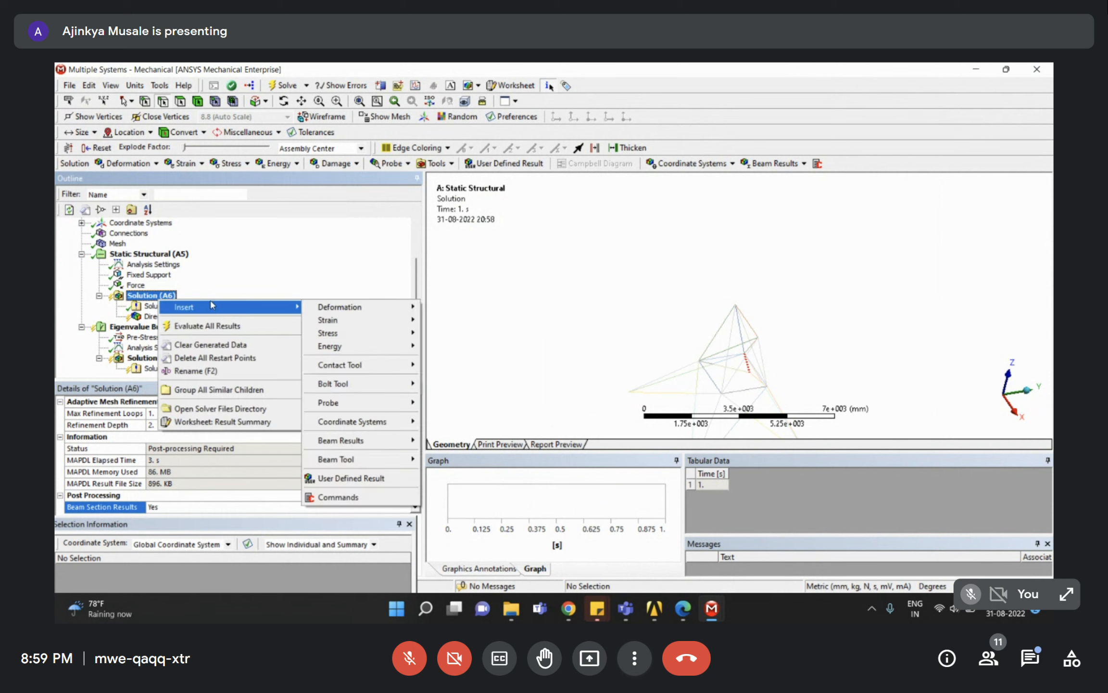
Add an Equivalent (von-Mises) stress result and evaluate all results, peaking at 393.6 MPa.
mouse_move(345, 335)
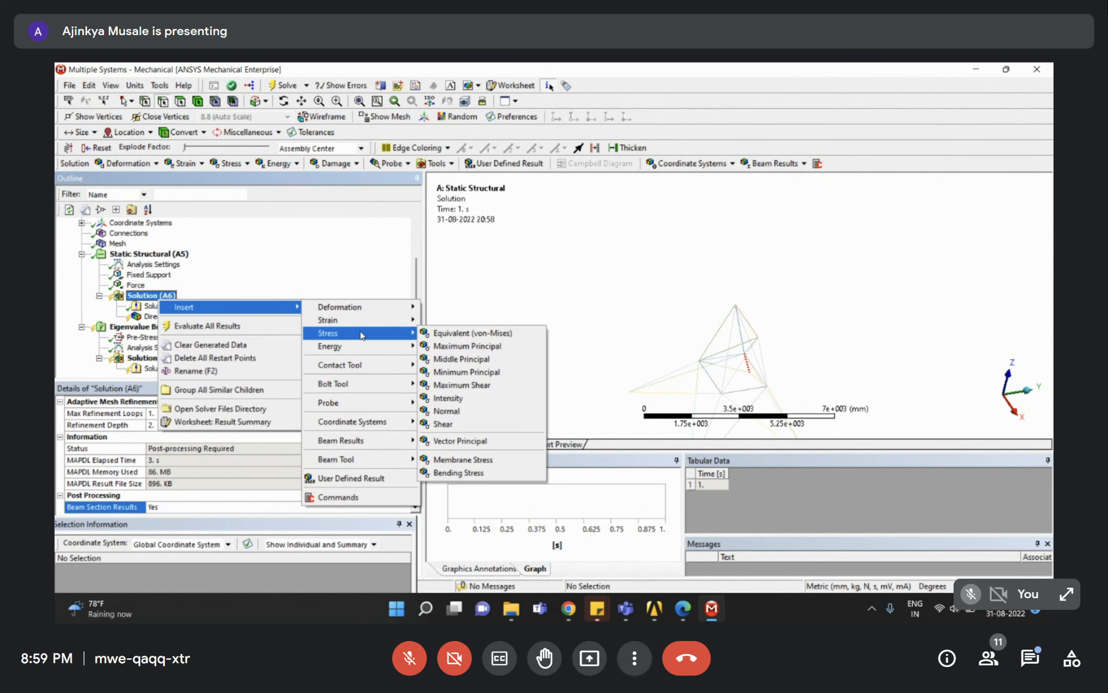
click(489, 336)
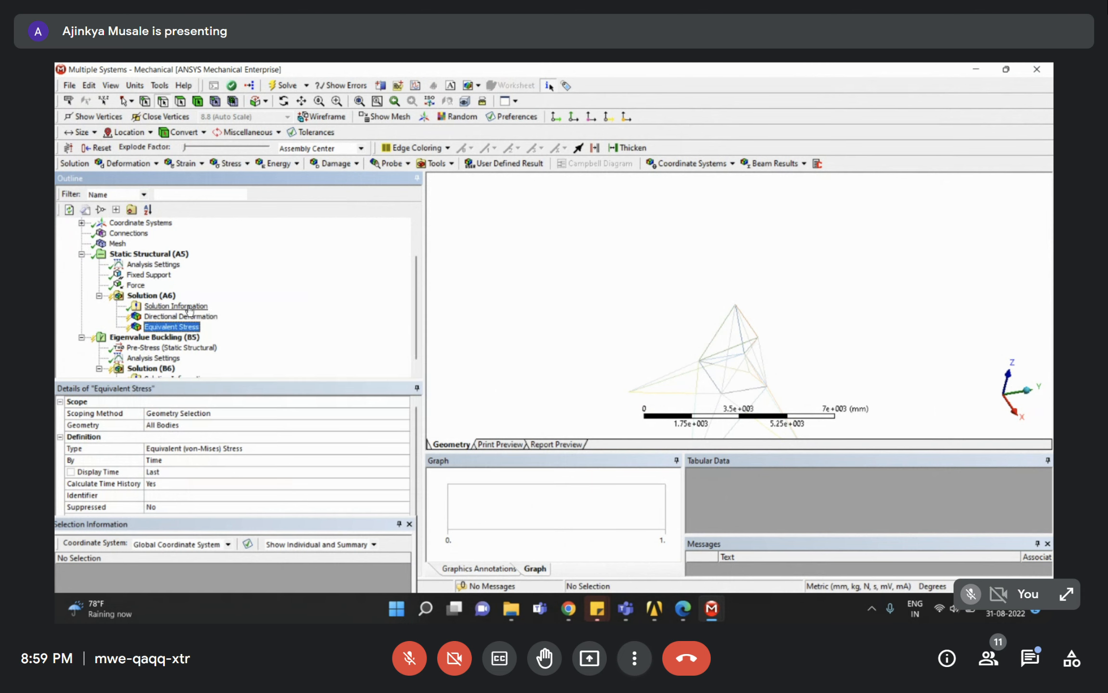
right_click(167, 327)
click(224, 348)
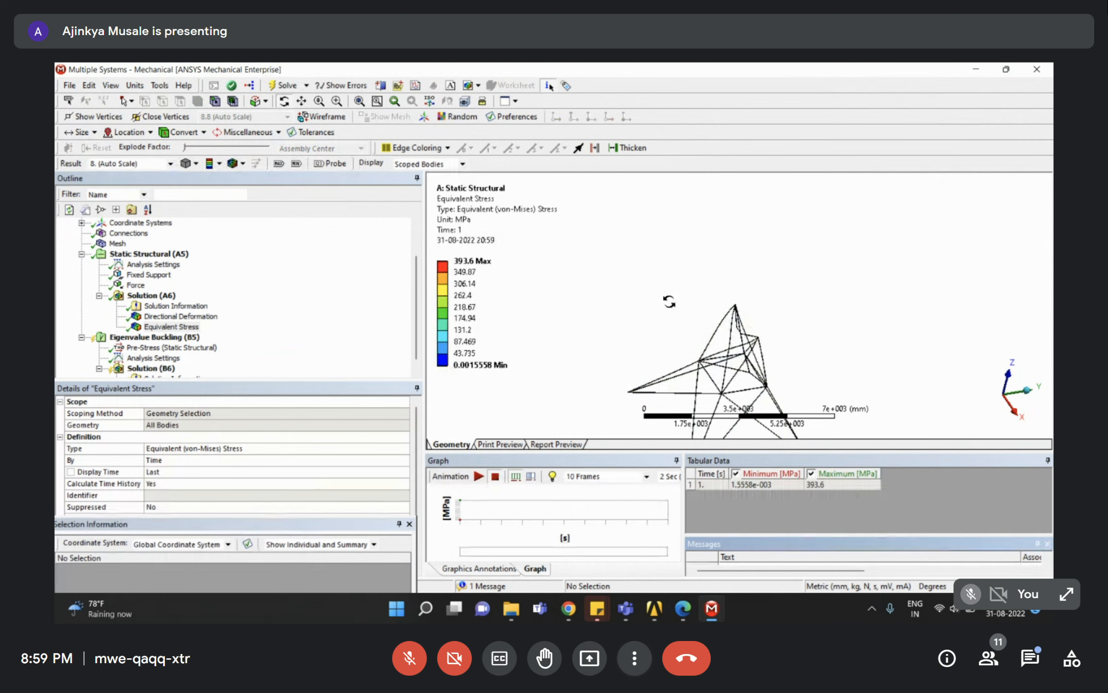
mouse_move(620, 320)
middle_down()
mouse_move(466, 320)
mouse_move(481, 336)
middle_up()
right_drag(714, 293, 754, 348)
middle_drag(759, 354, 727, 296)
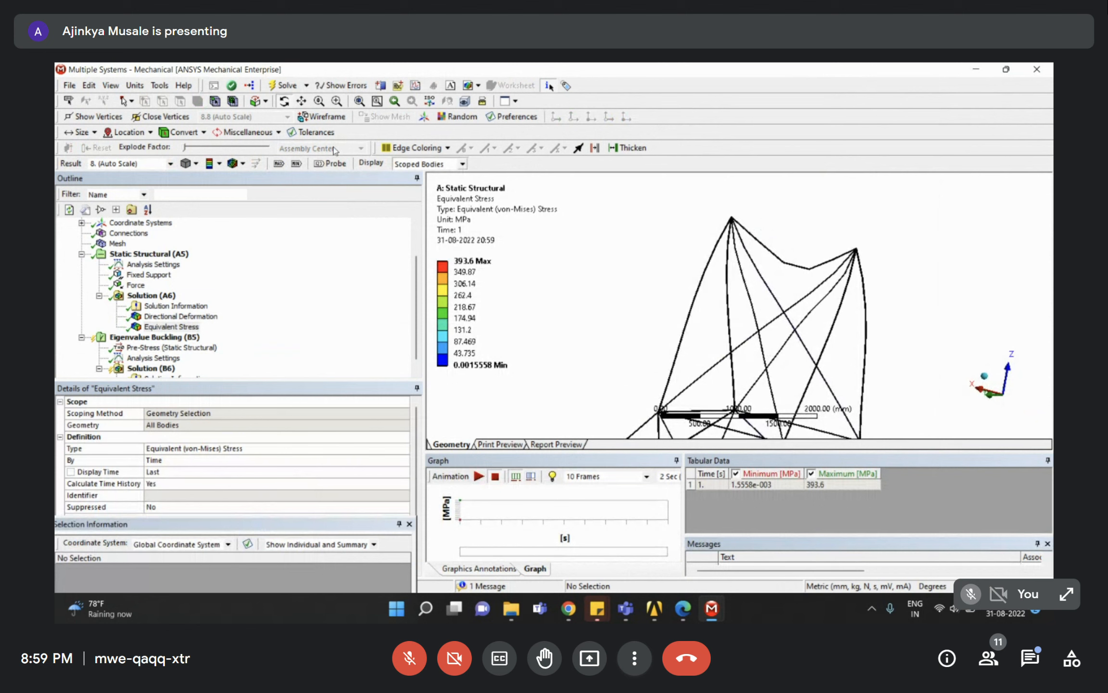
Inspect the stress contours close up at the tower apex and right peak joint, then select the buckling solution.
click(237, 167)
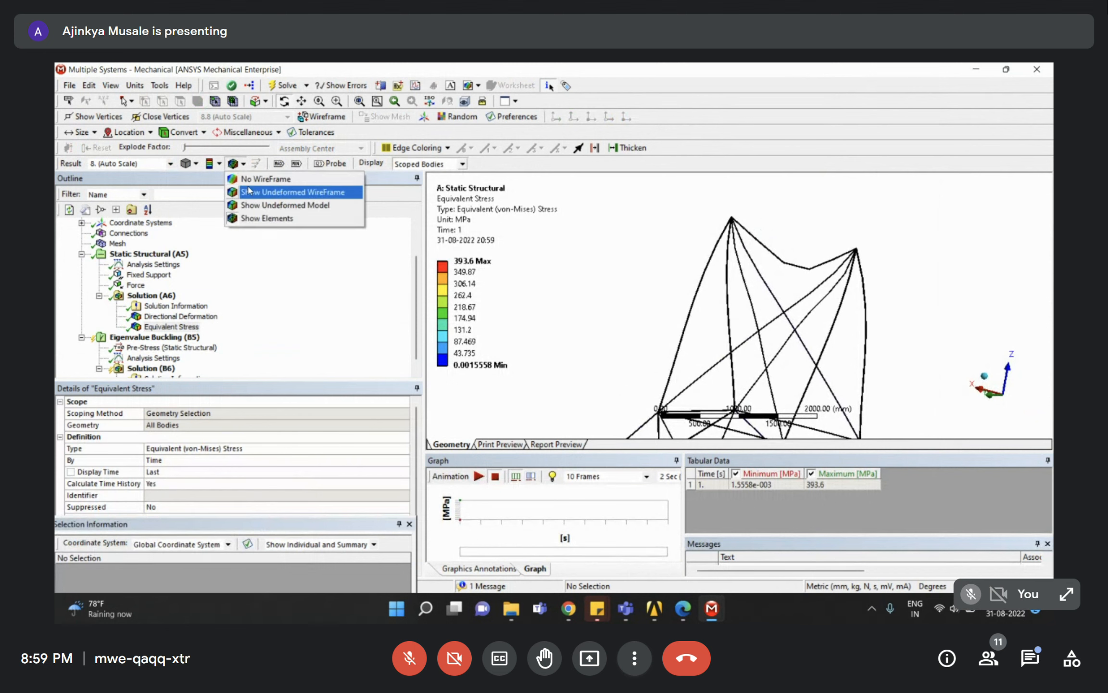
click(242, 218)
click(195, 163)
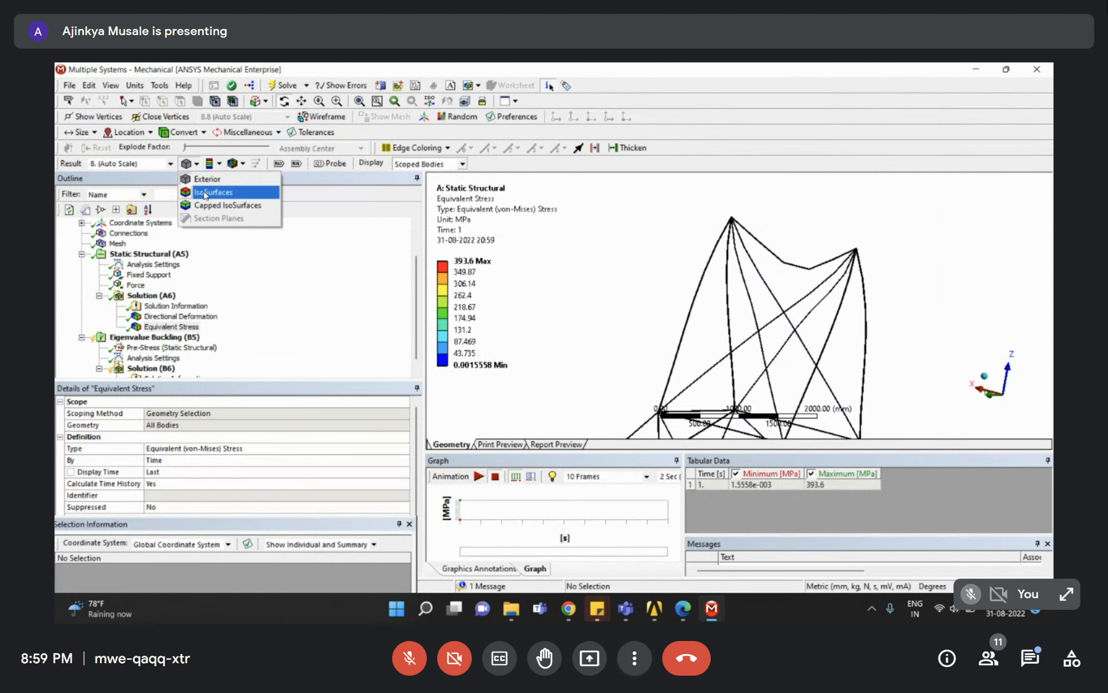
click(206, 179)
middle_drag(732, 318, 794, 329)
scroll(801, 313, down, 2)
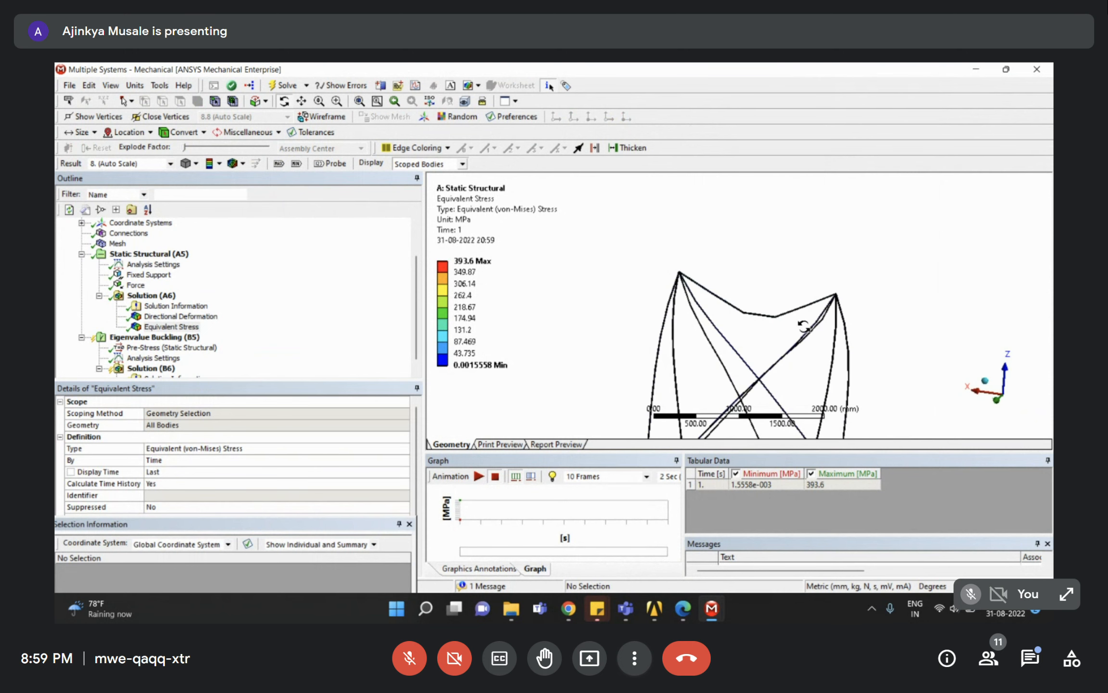
ctrl+middle_drag(809, 344, 731, 262)
right_drag(787, 245, 804, 293)
right_drag(685, 223, 715, 272)
middle_drag(723, 248, 743, 268)
scroll(742, 268, down, 6)
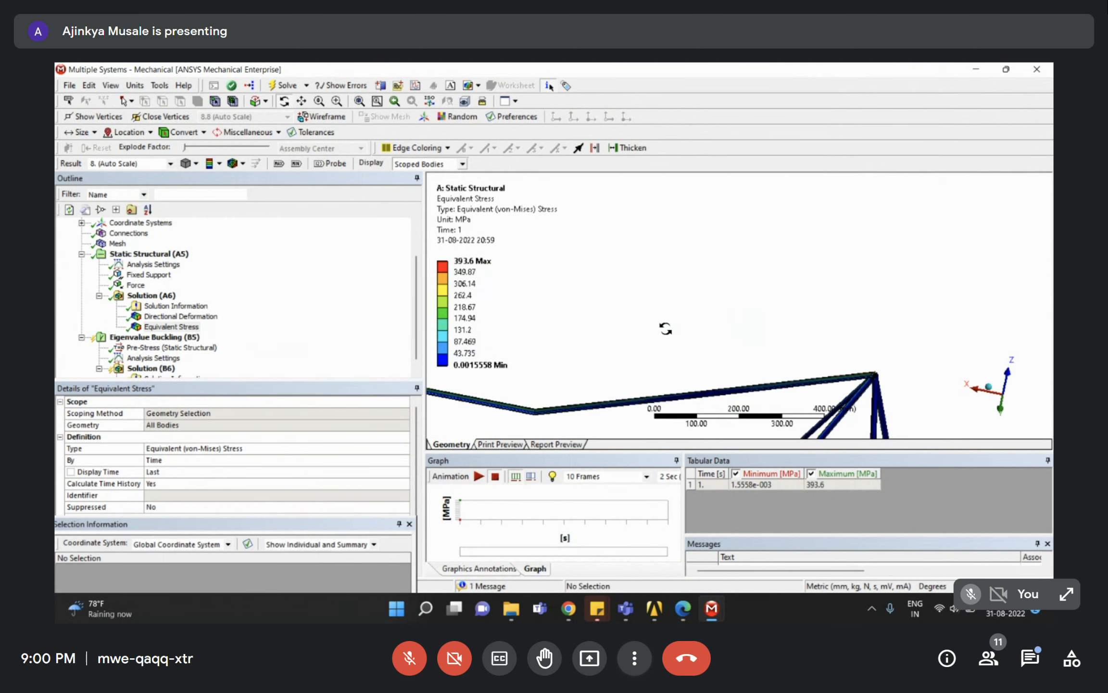
scroll(686, 310, down, 2)
ctrl+middle_drag(683, 414, 686, 321)
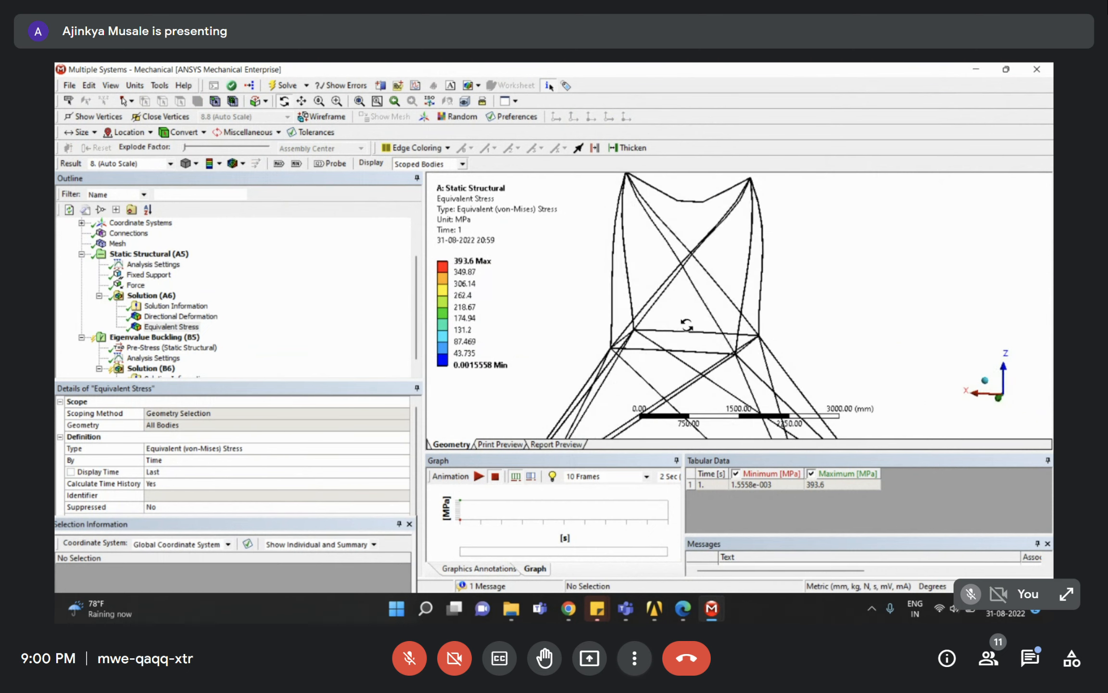
middle_drag(654, 361, 726, 338)
ctrl+middle_drag(711, 281, 715, 462)
scroll(681, 402, up, 4)
ctrl+middle_drag(673, 396, 650, 337)
scroll(733, 354, down, 1)
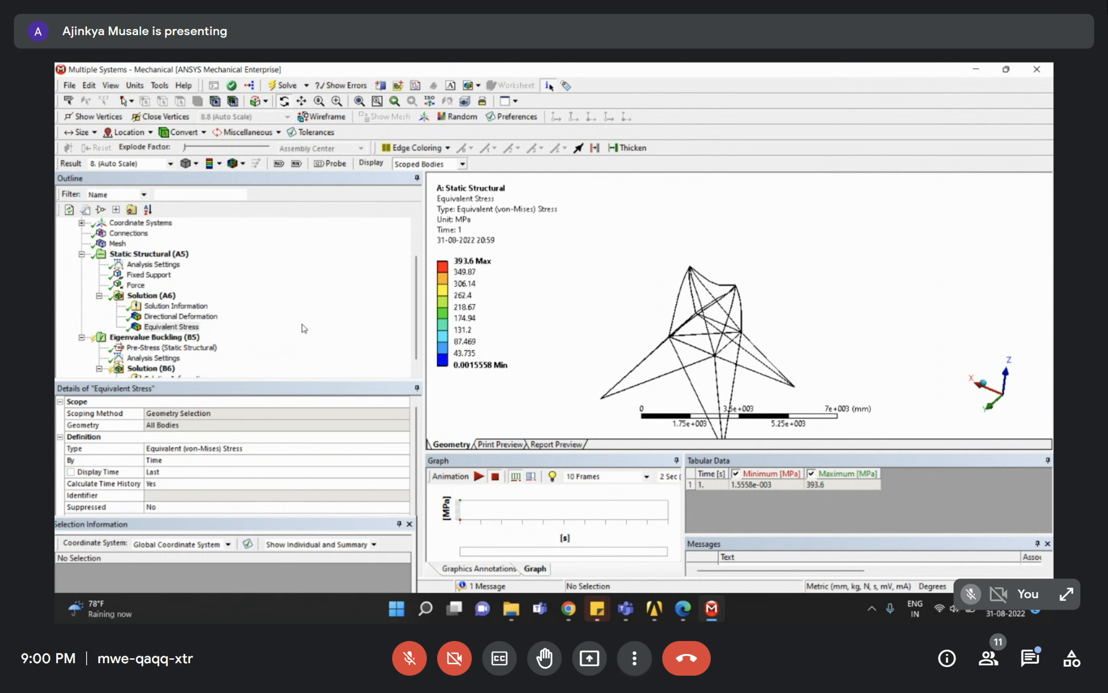
scroll(300, 326, down, 1)
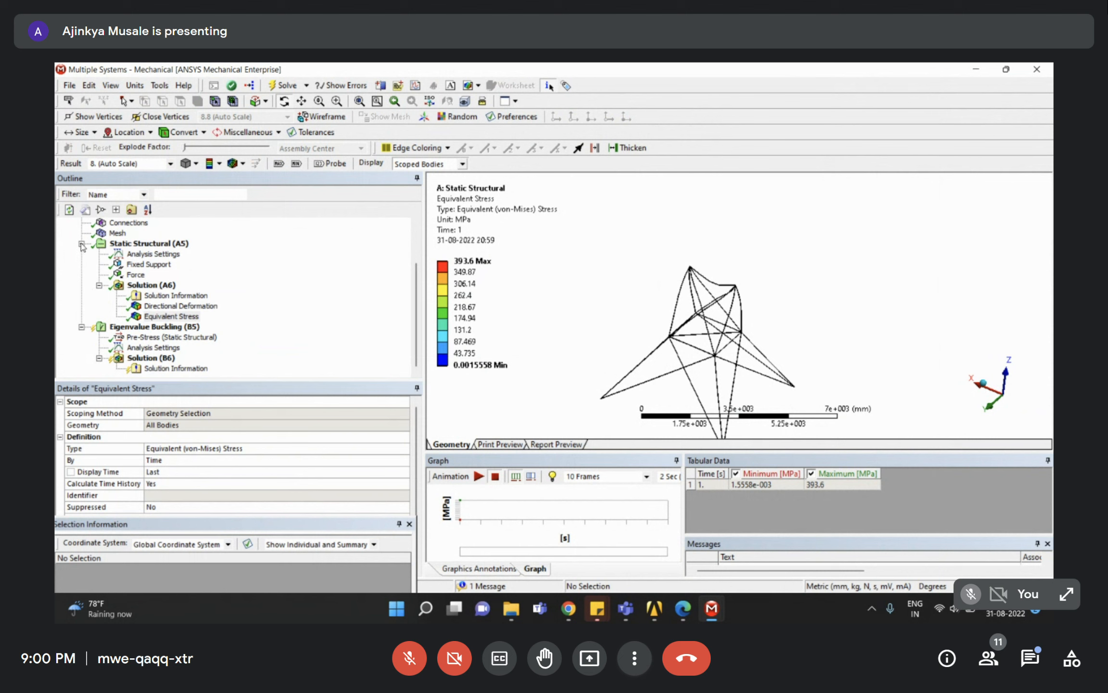
click(132, 361)
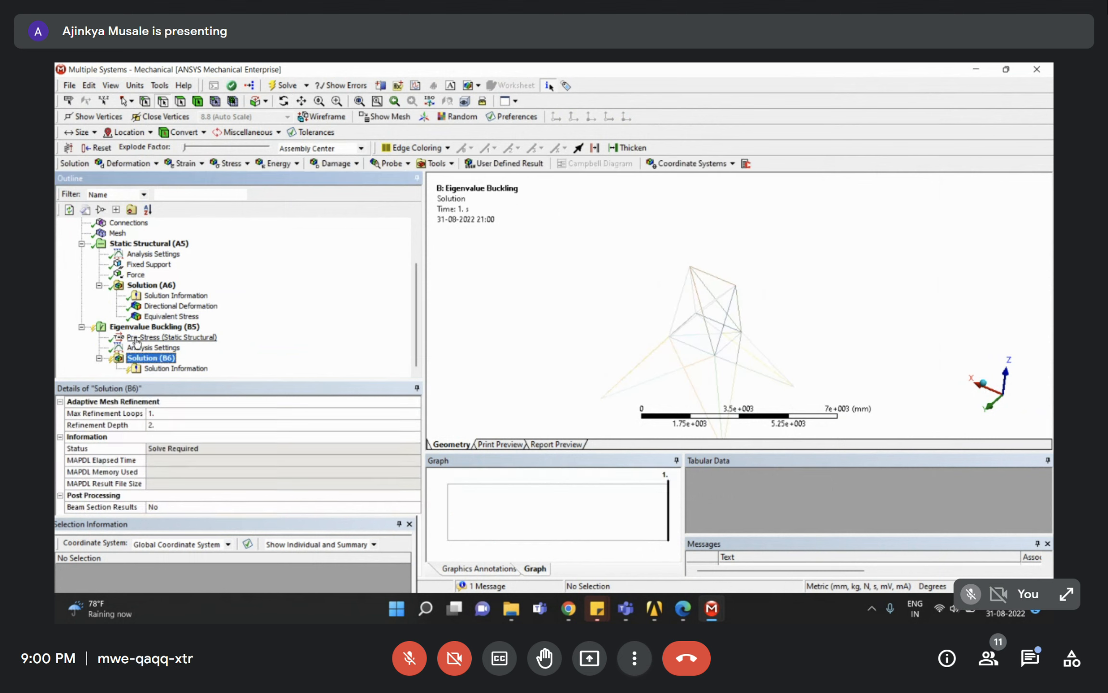
click(135, 339)
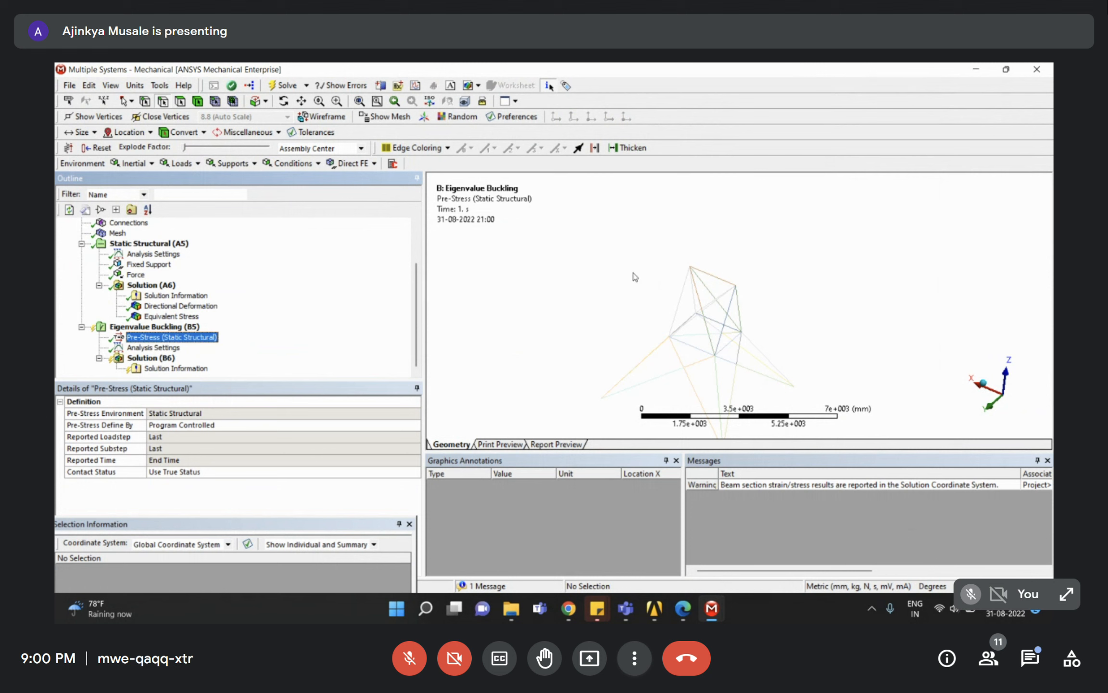
click(128, 265)
click(131, 275)
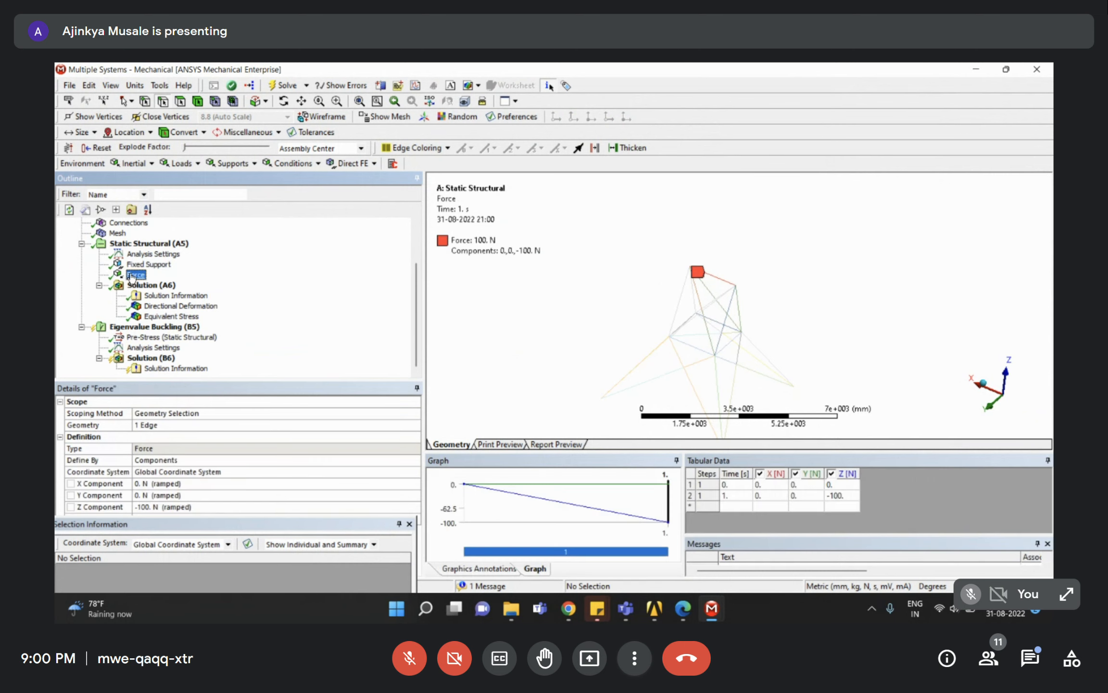
click(145, 264)
click(136, 274)
click(145, 265)
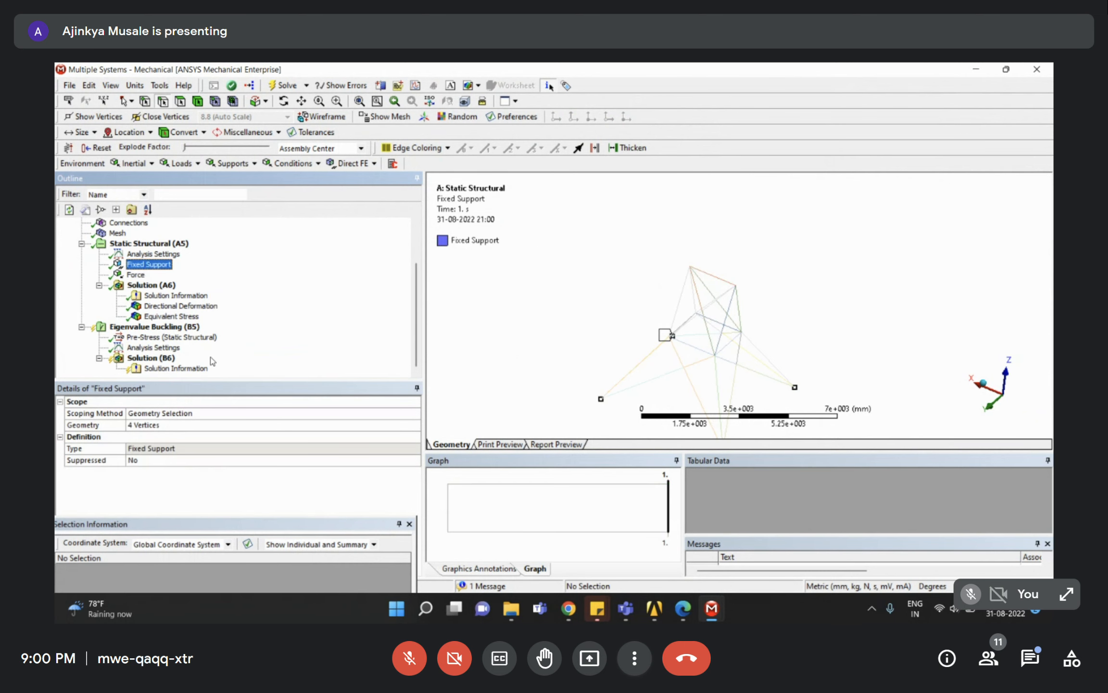
click(159, 338)
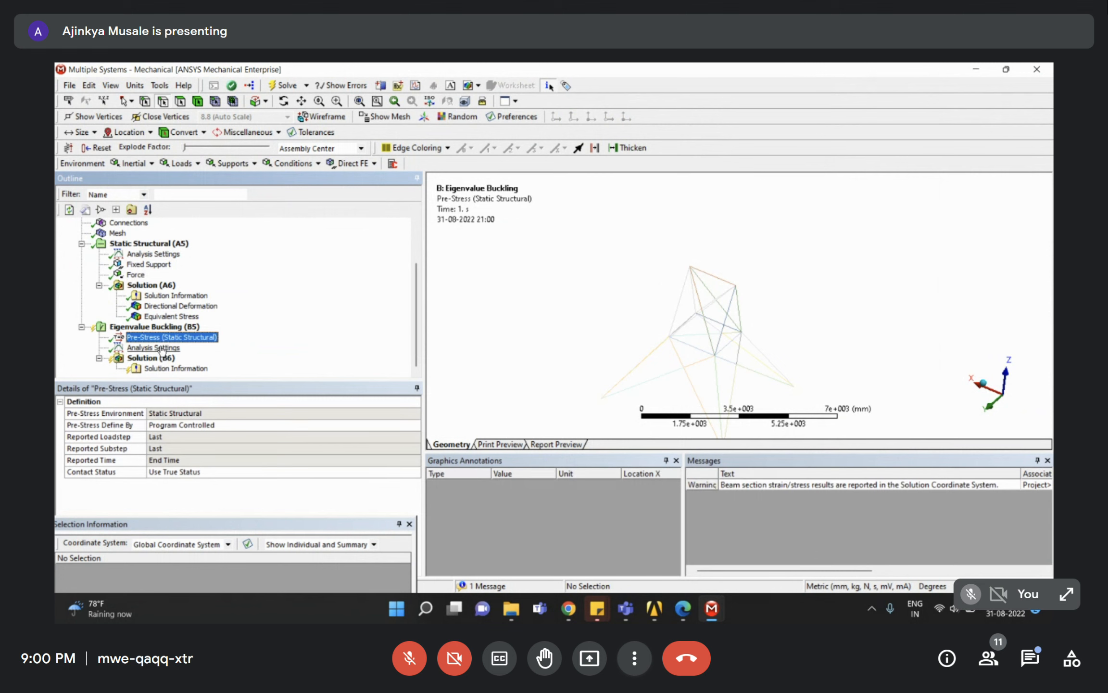
middle_drag(724, 423, 483, 350)
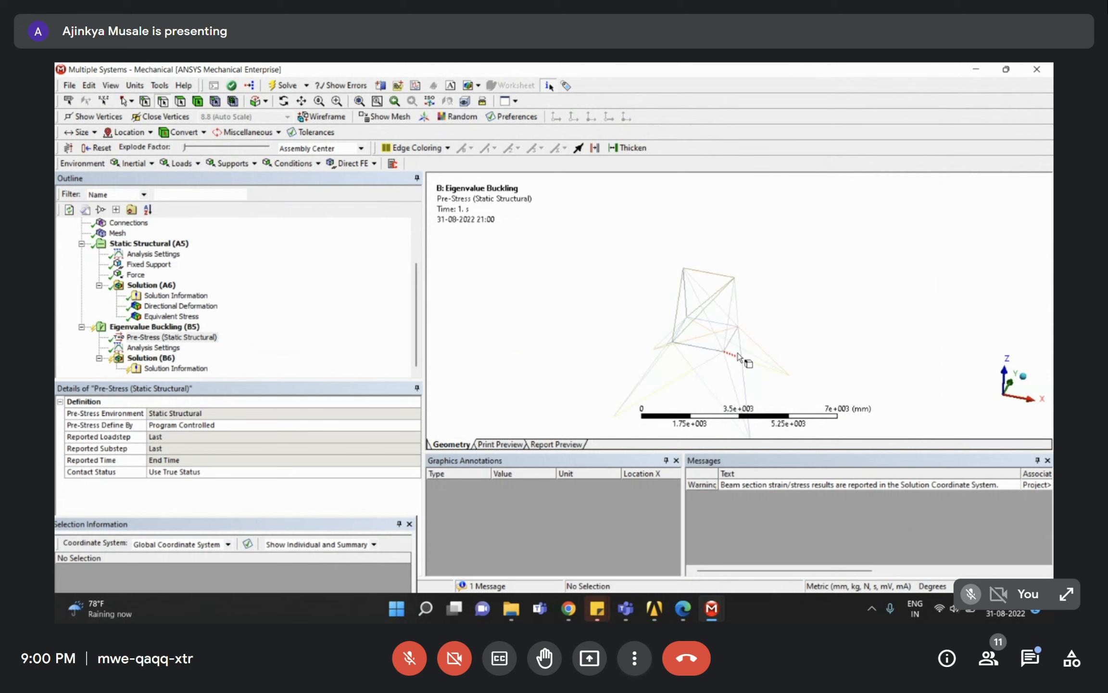
click(315, 324)
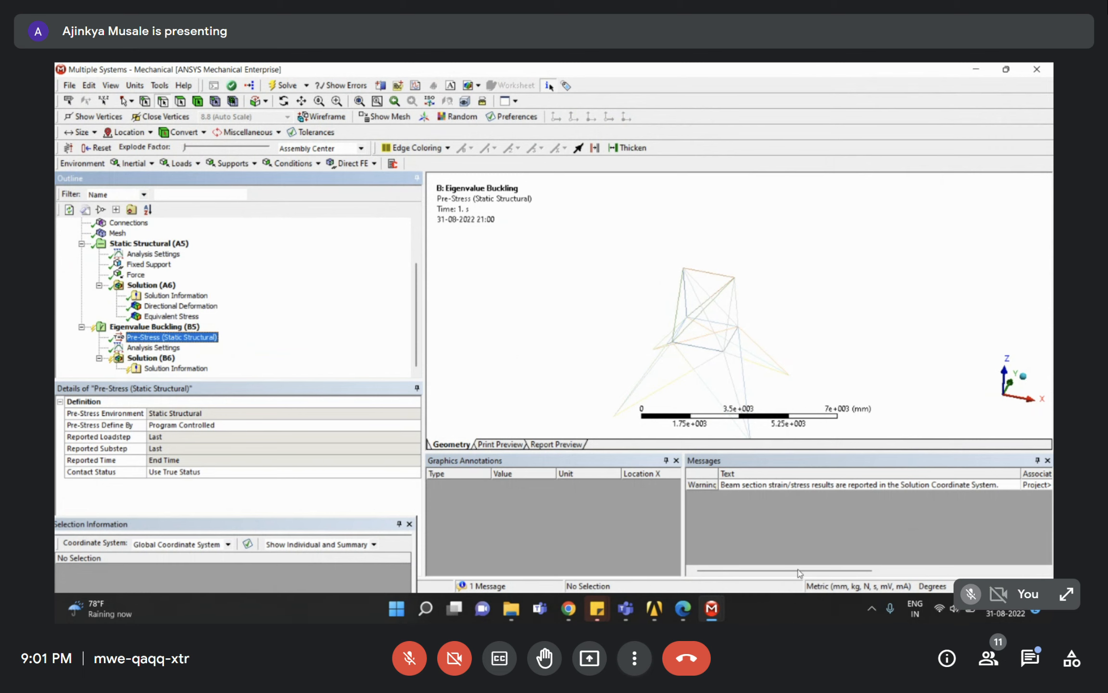
click(654, 608)
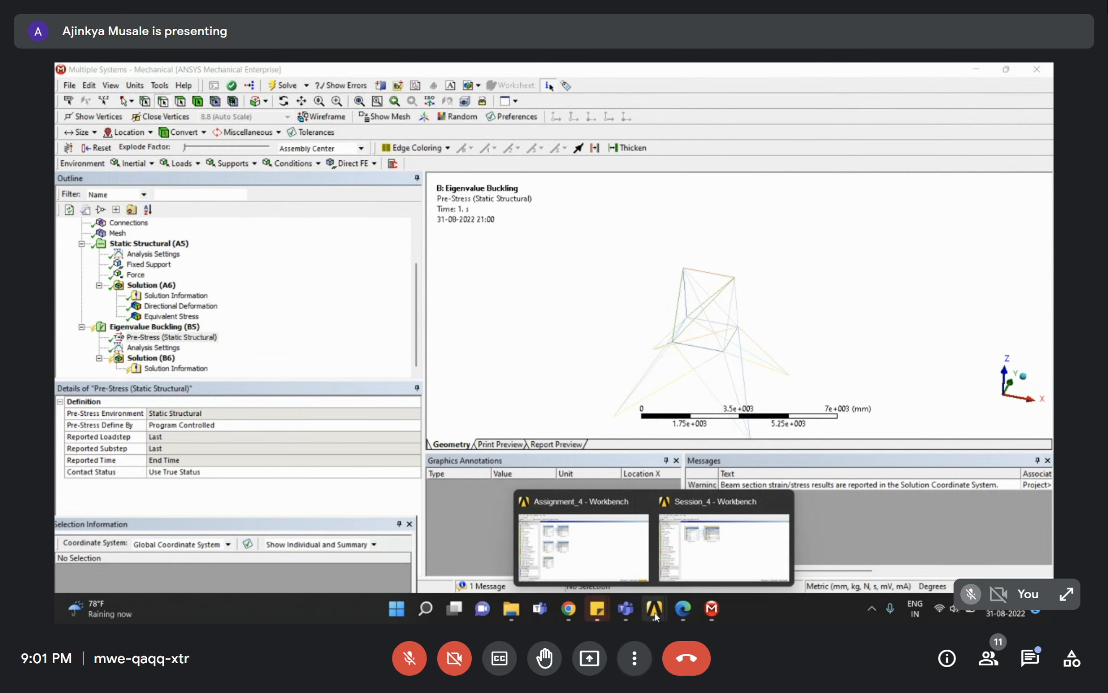
click(690, 550)
click(479, 303)
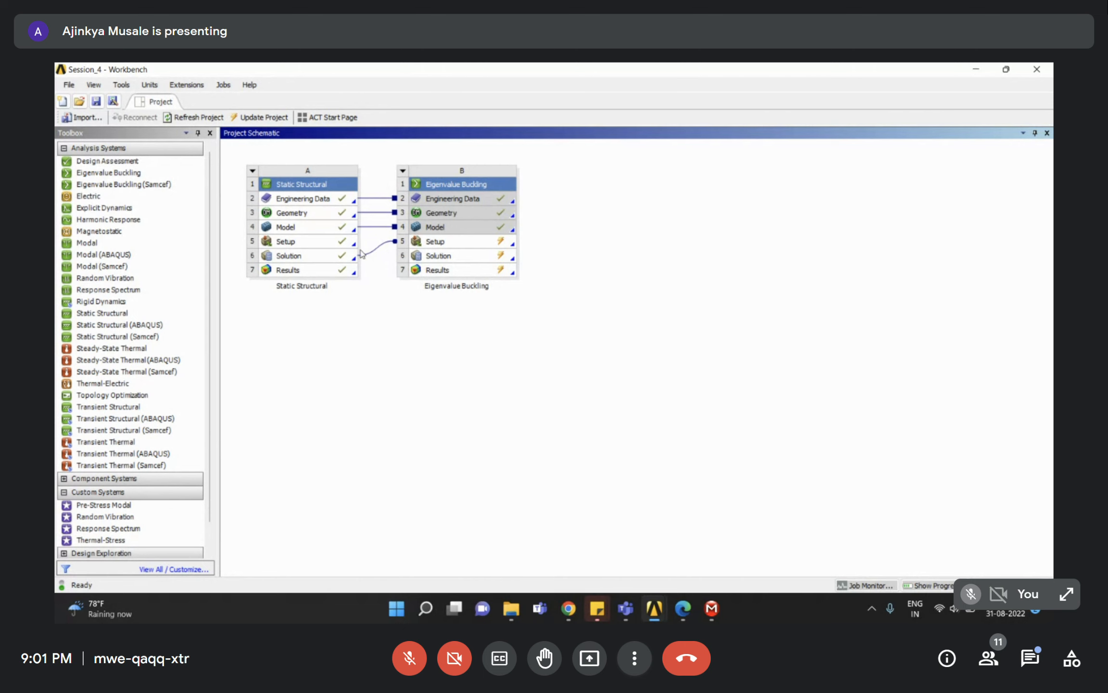
click(318, 257)
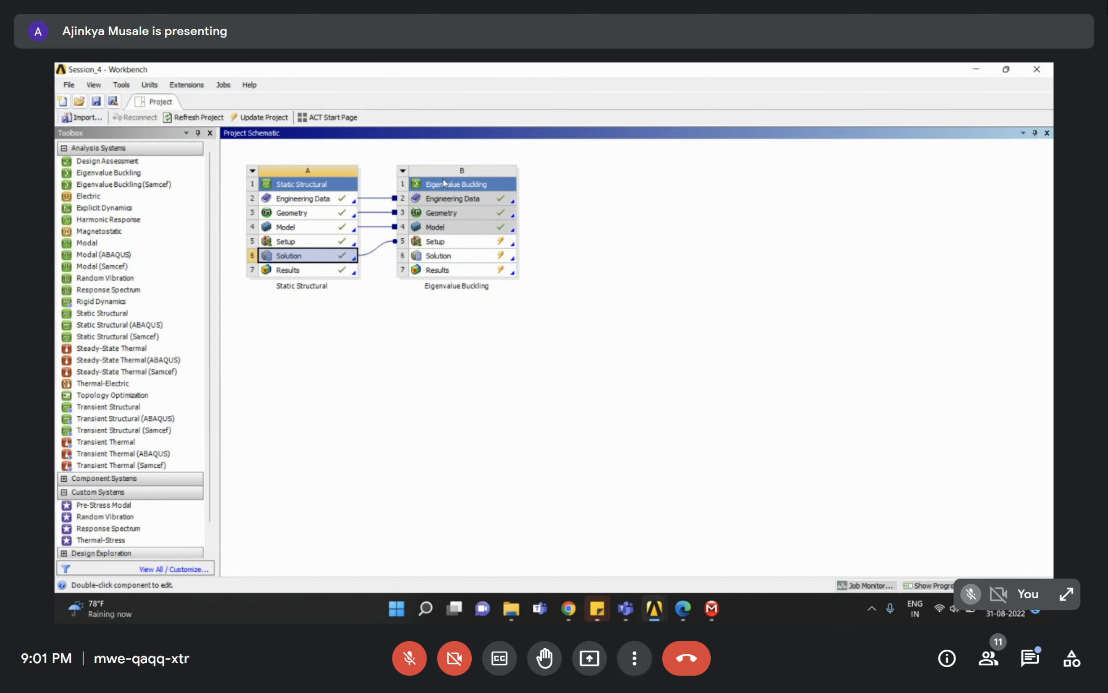
mouse_move(711, 609)
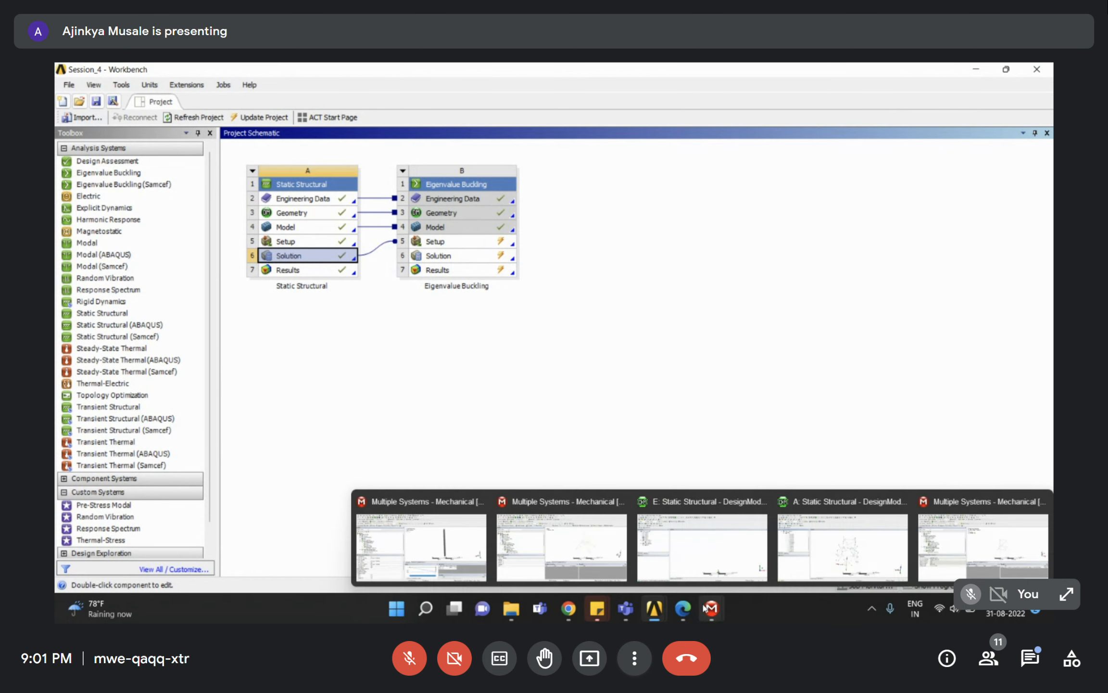
click(983, 530)
click(168, 338)
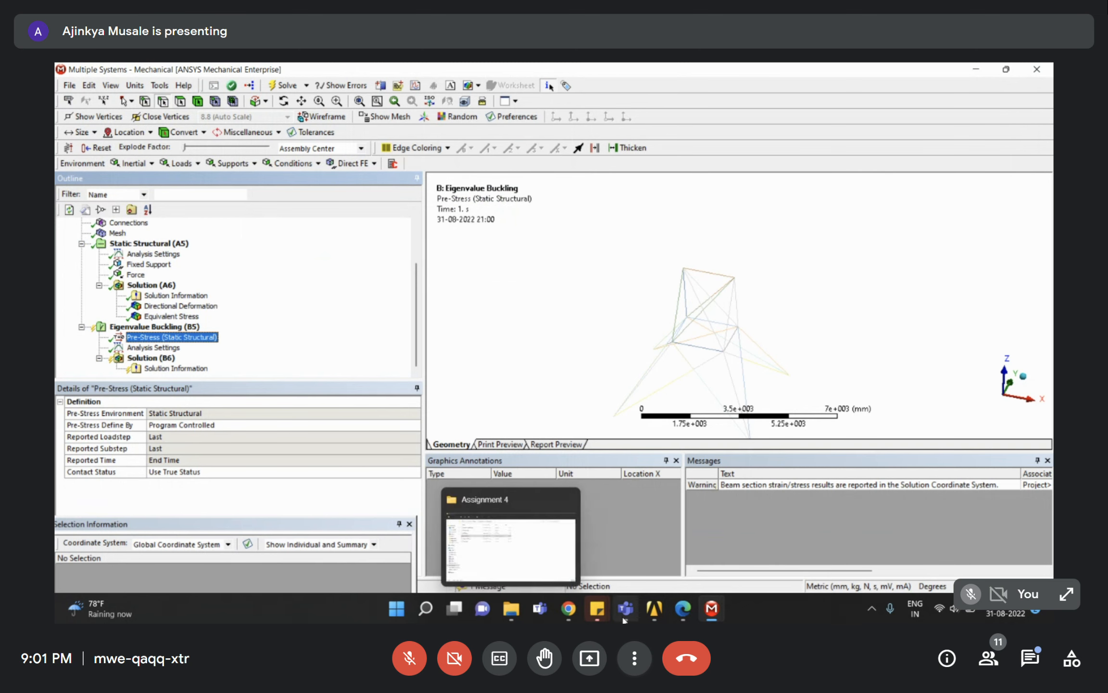
click(654, 608)
click(706, 537)
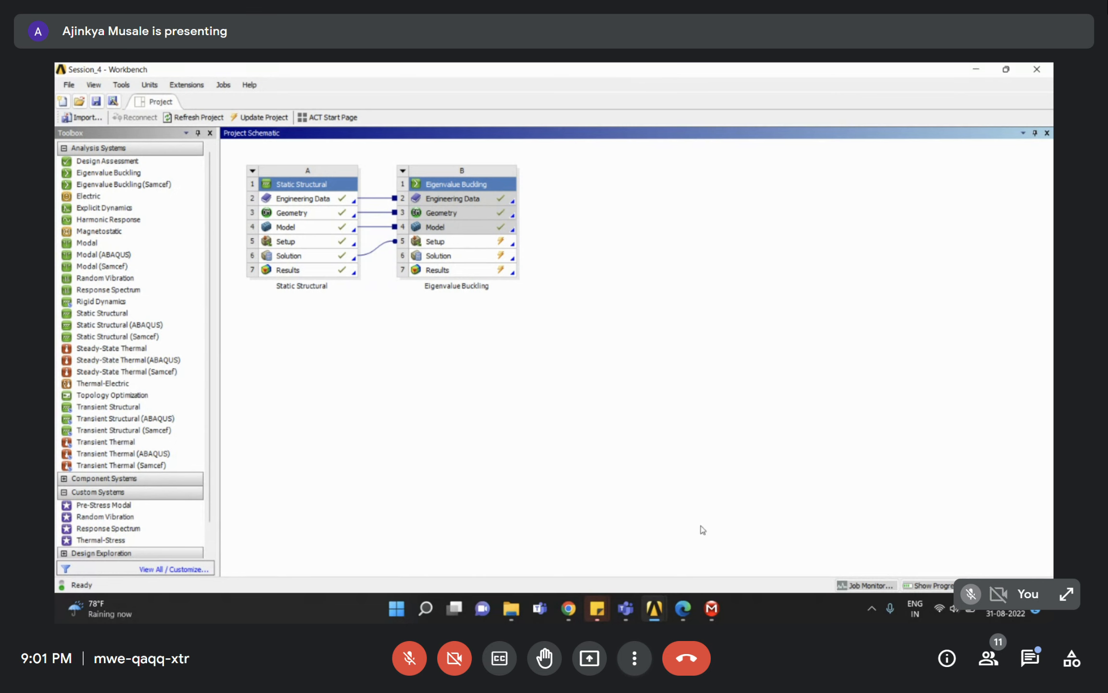
mouse_move(712, 608)
click(982, 544)
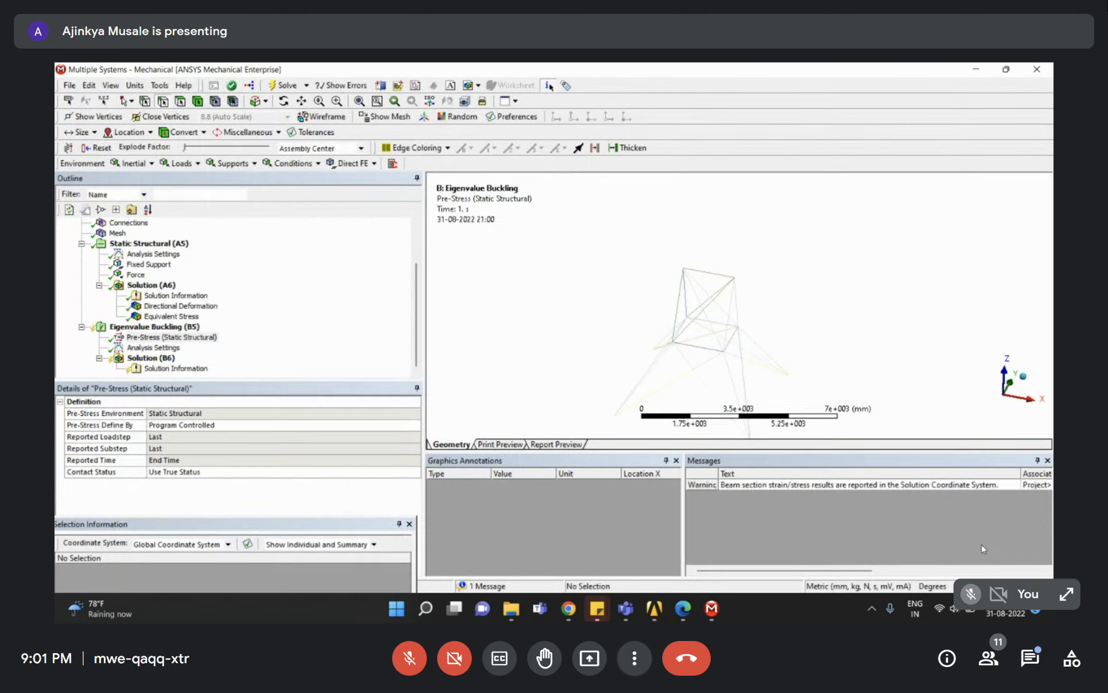
click(159, 337)
click(146, 358)
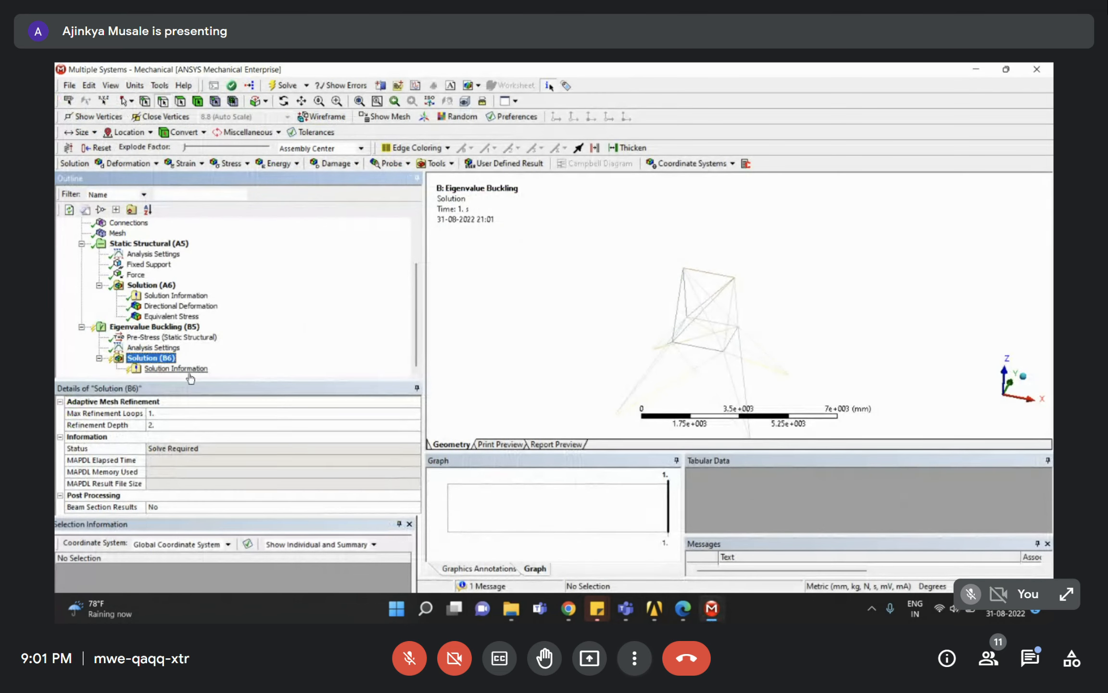
click(151, 351)
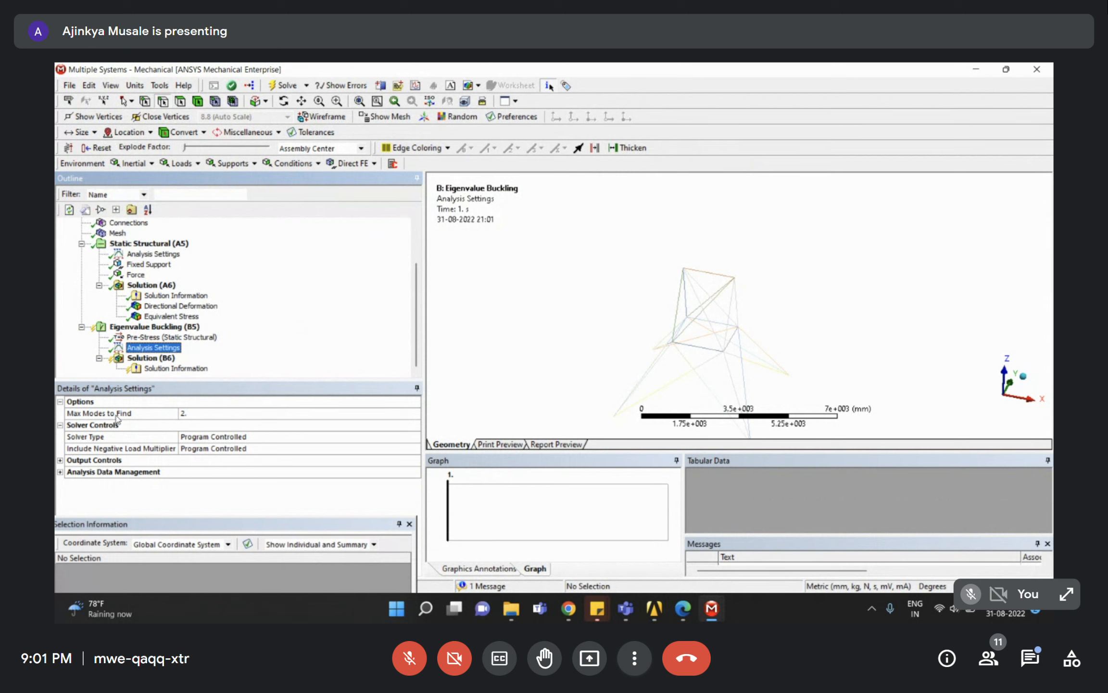
click(198, 414)
text(5)
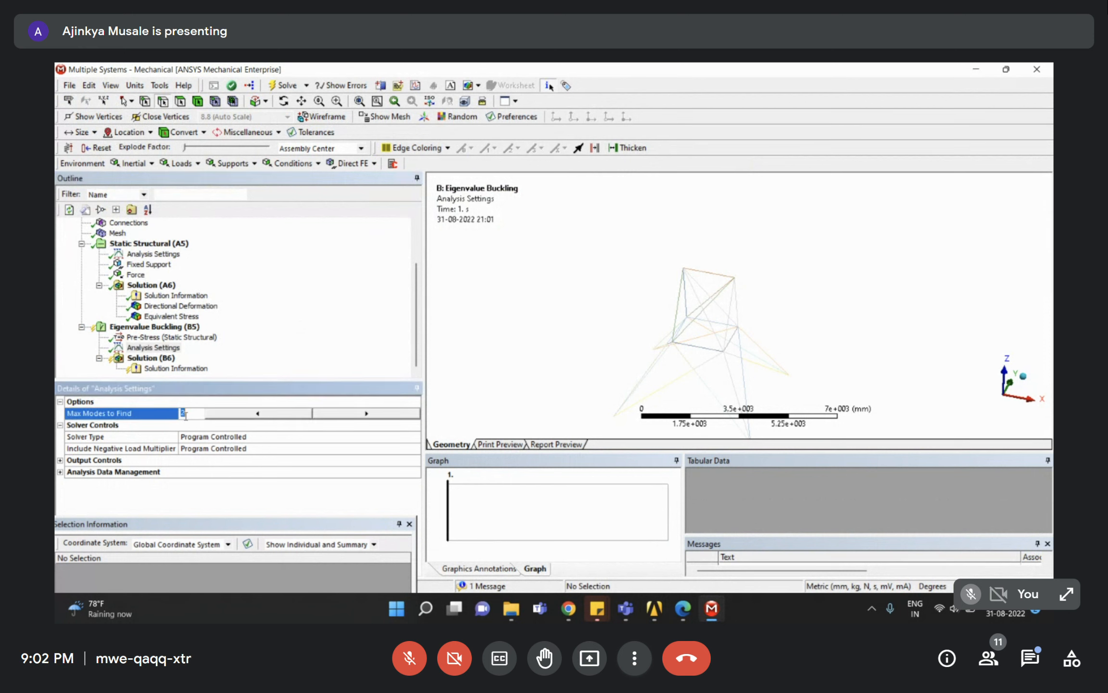
click(362, 413)
click(362, 413)
click(362, 414)
click(362, 413)
click(361, 414)
key(Return)
click(302, 335)
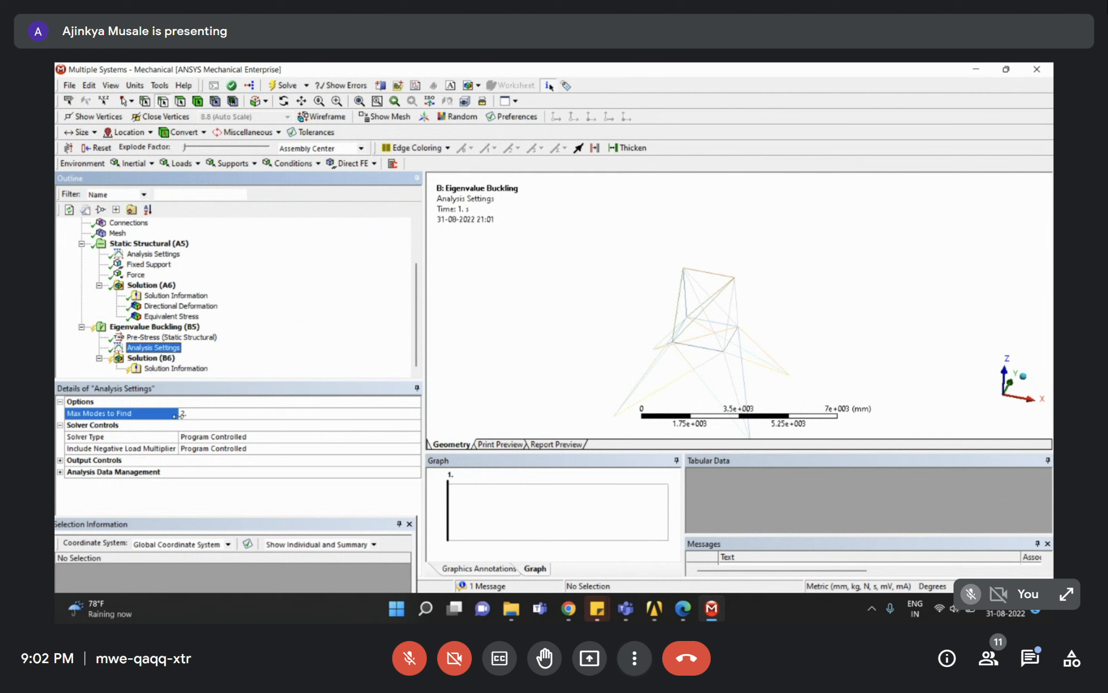
click(149, 358)
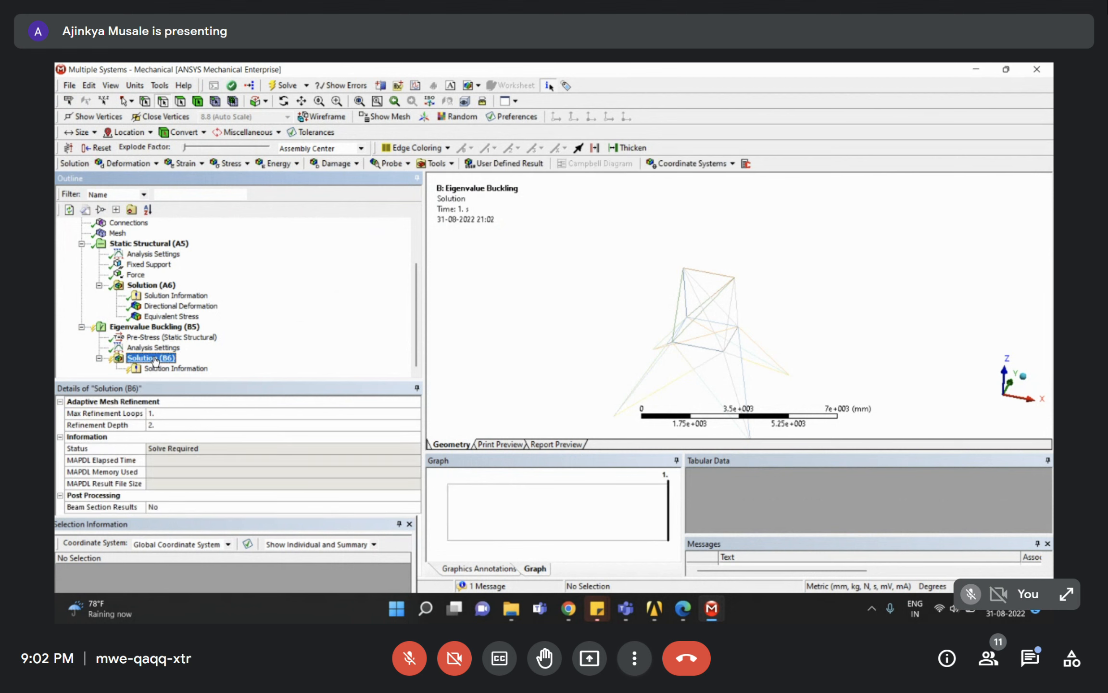
click(83, 244)
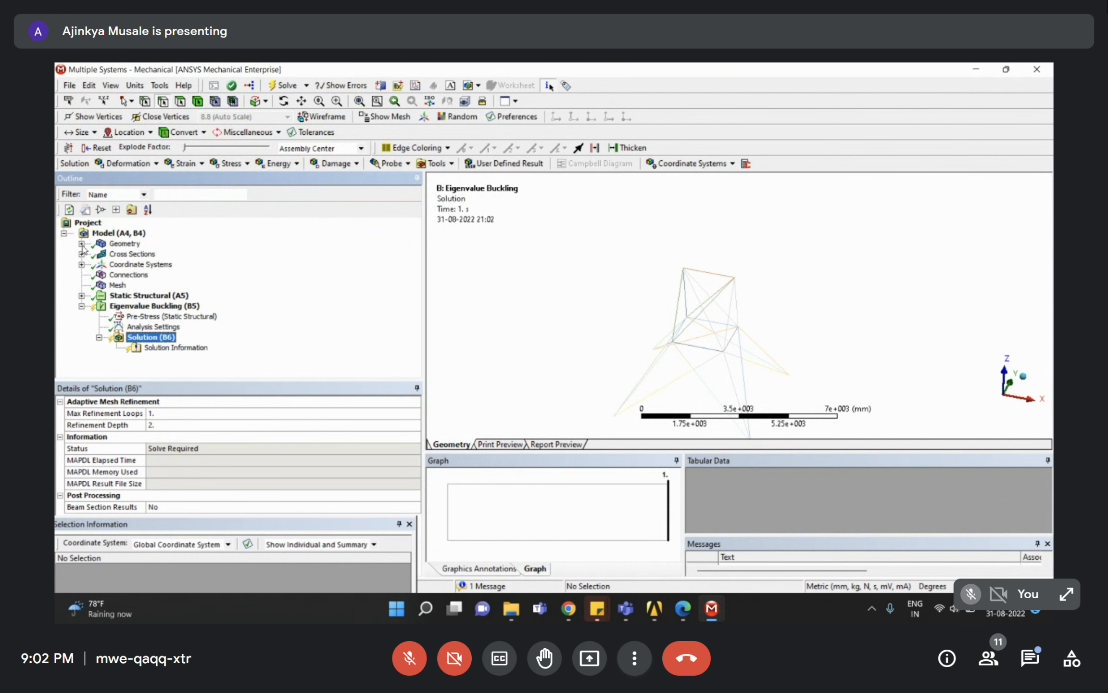
click(128, 306)
Solve the Eigenvalue Buckling analysis, giving load multipliers -3.0687 and 2.7637.
right_click(128, 309)
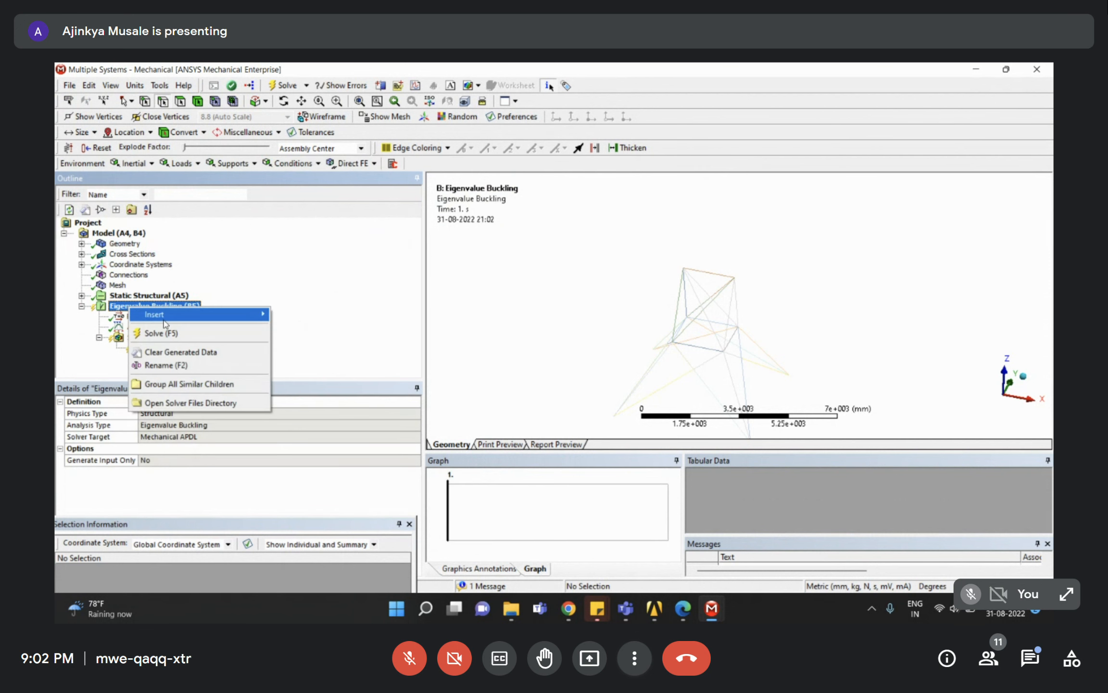
click(168, 333)
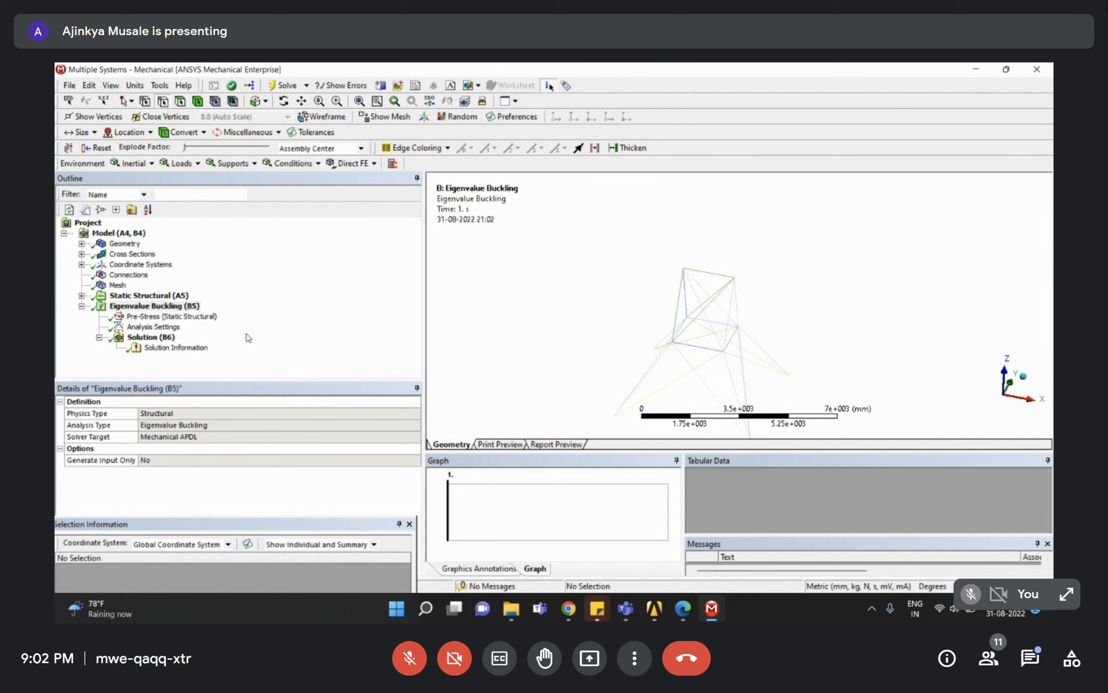
middle_drag(665, 329, 625, 364)
click(144, 337)
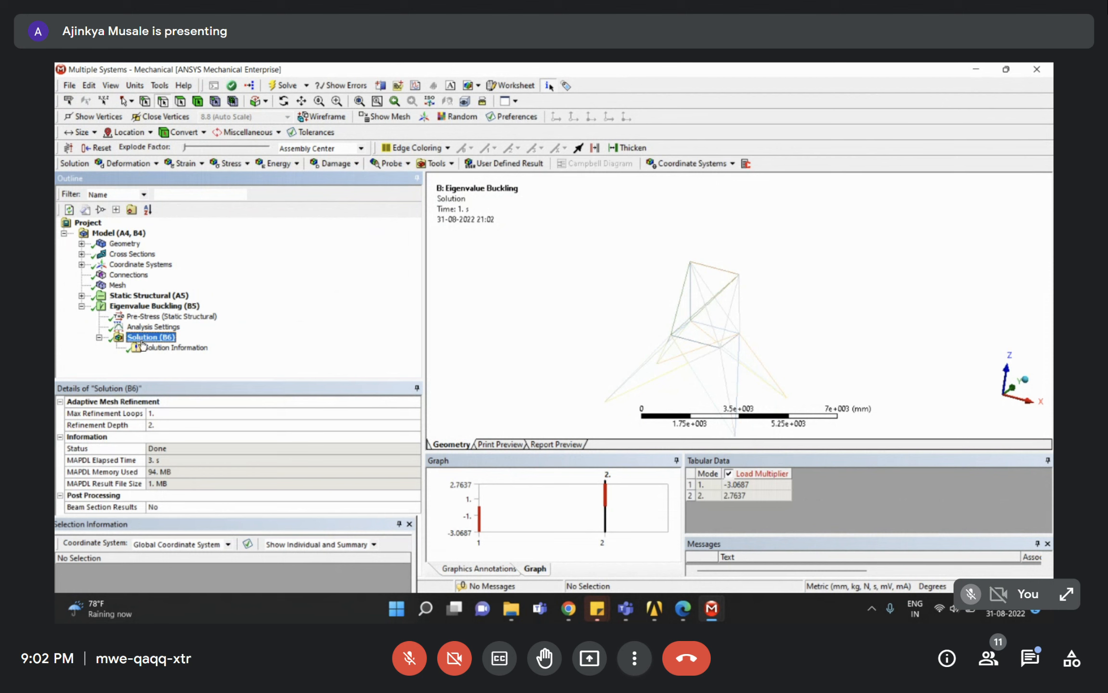
Add a Total Deformation result to Solution (B6) and evaluate it to show mode 1.
right_click(149, 339)
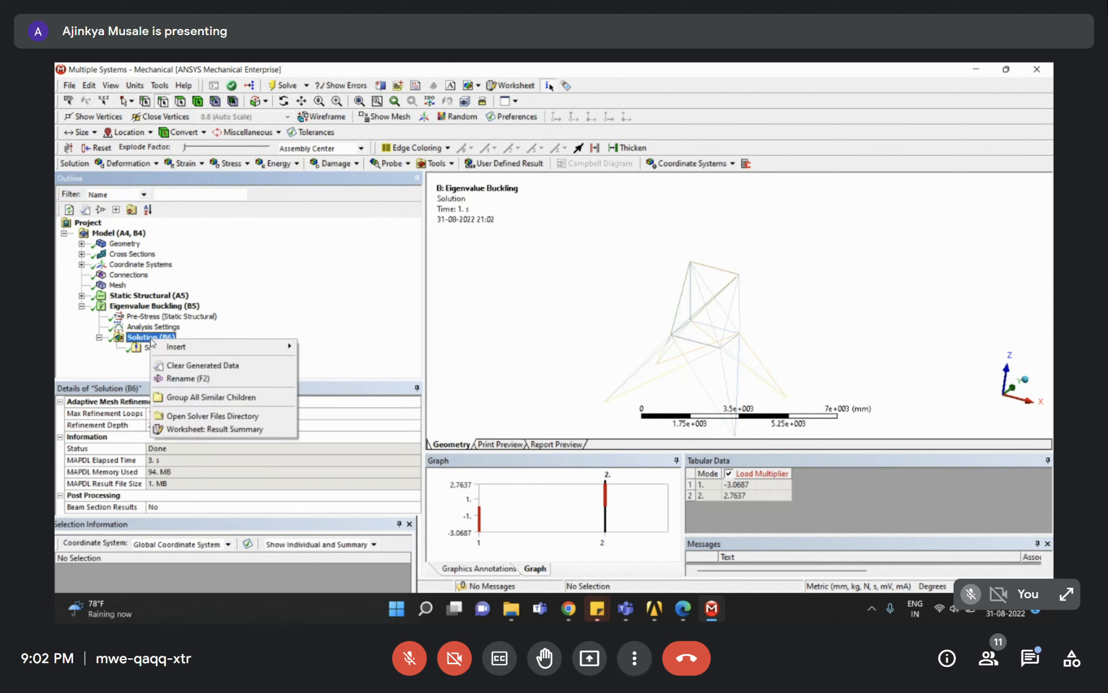
mouse_move(187, 346)
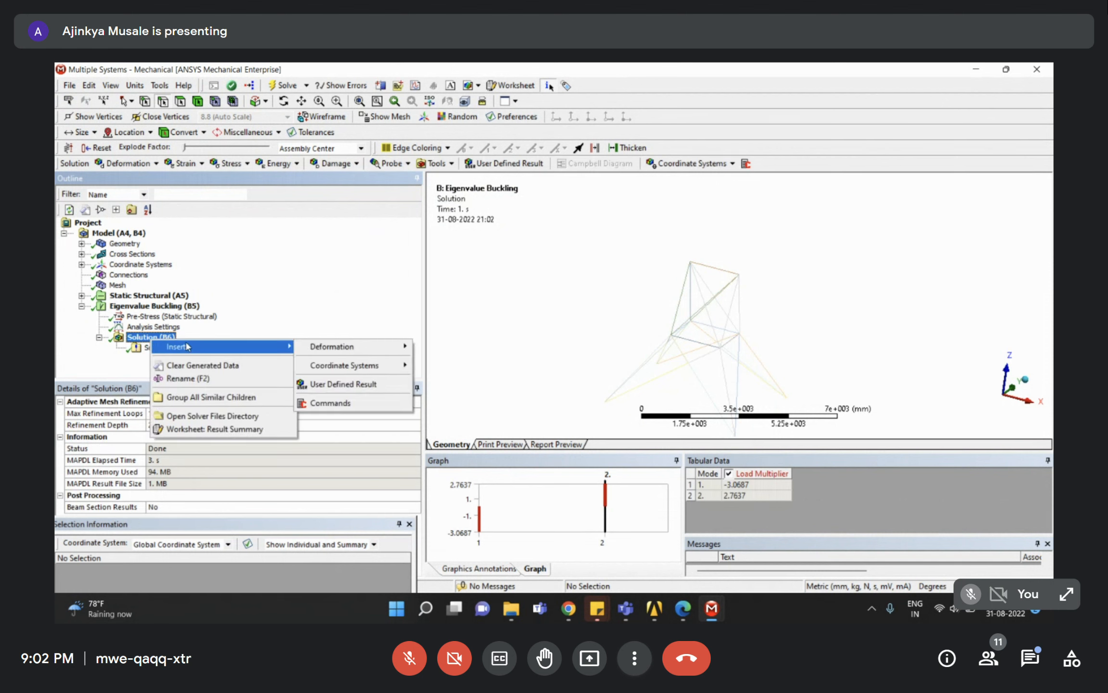
mouse_move(395, 347)
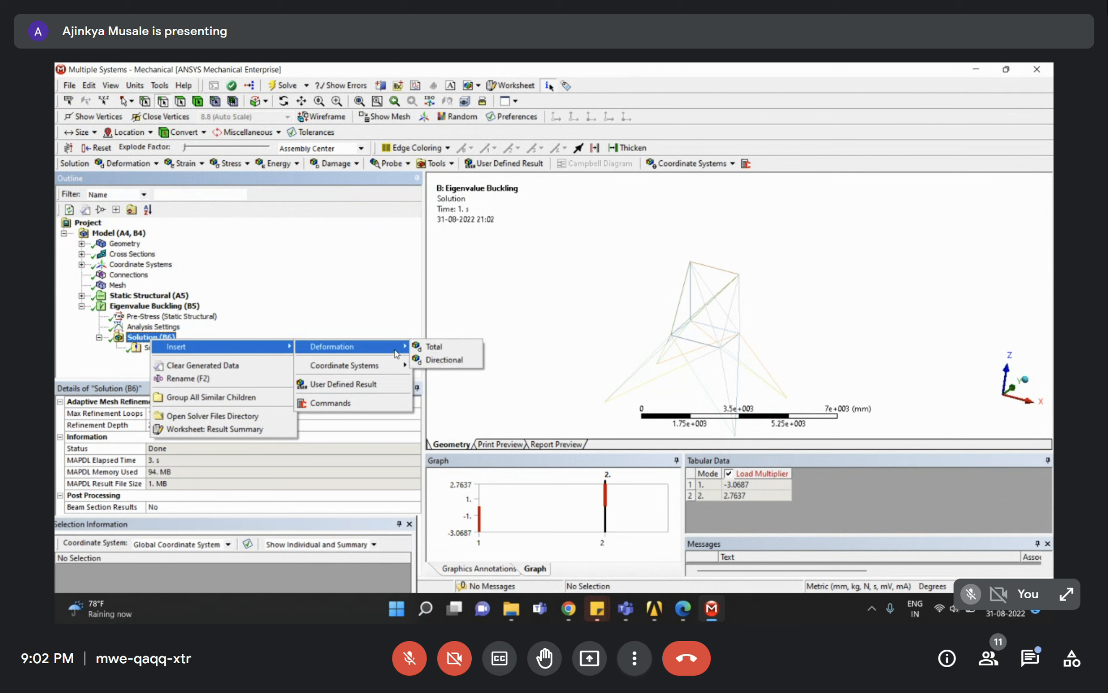
click(444, 350)
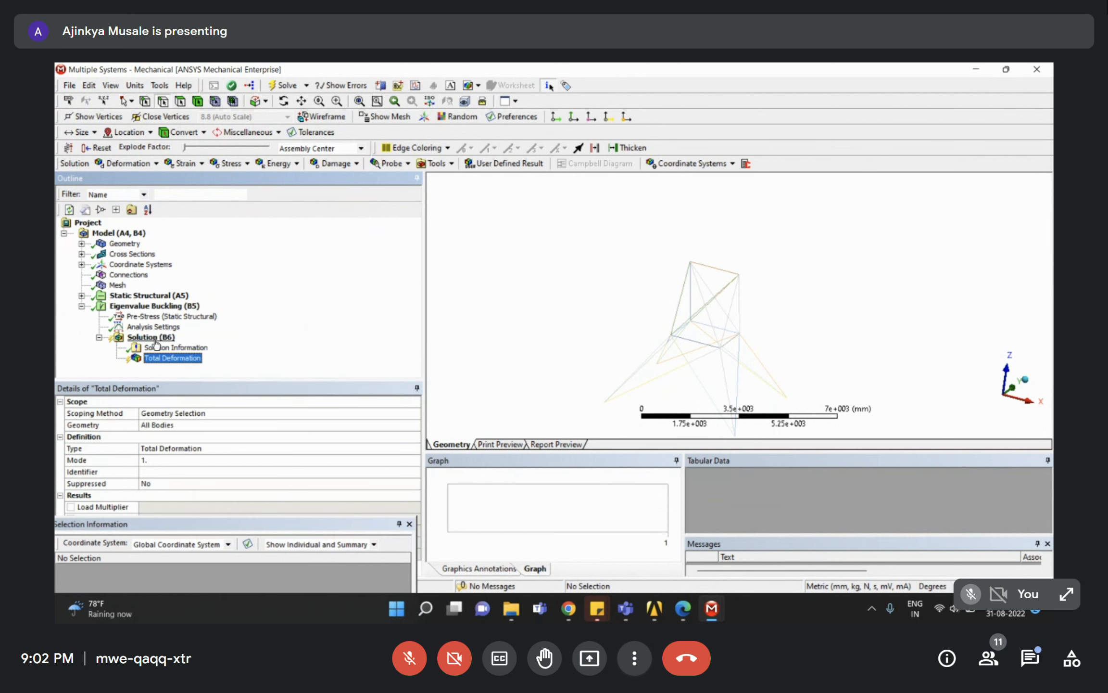
right_click(166, 359)
click(194, 387)
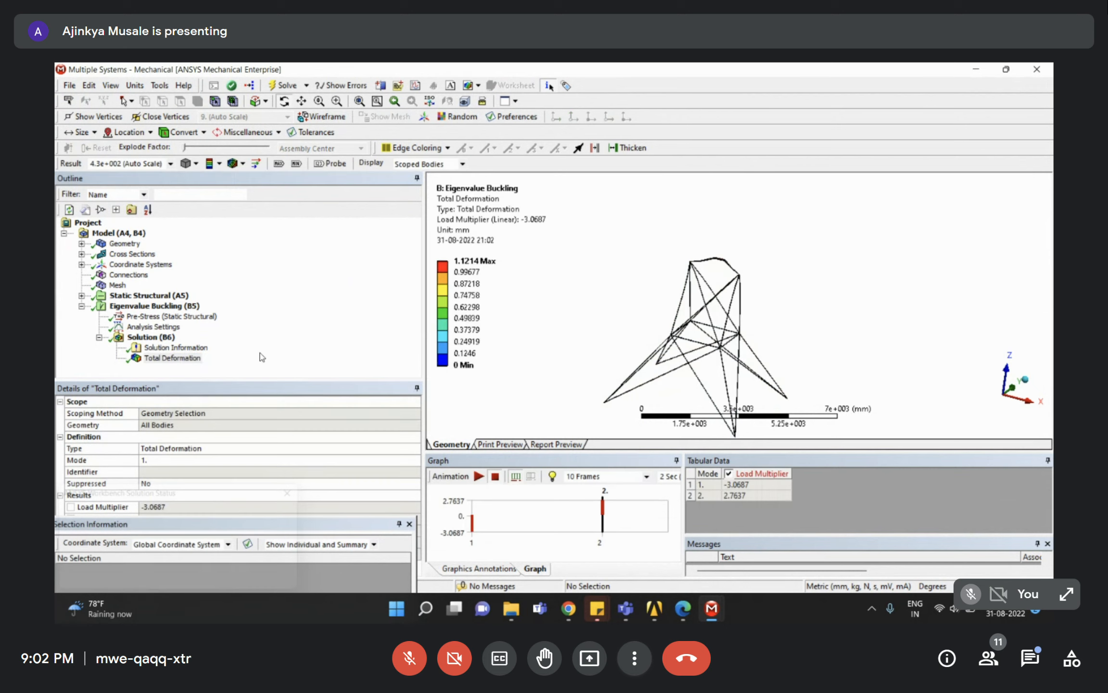
drag(675, 233, 596, 276)
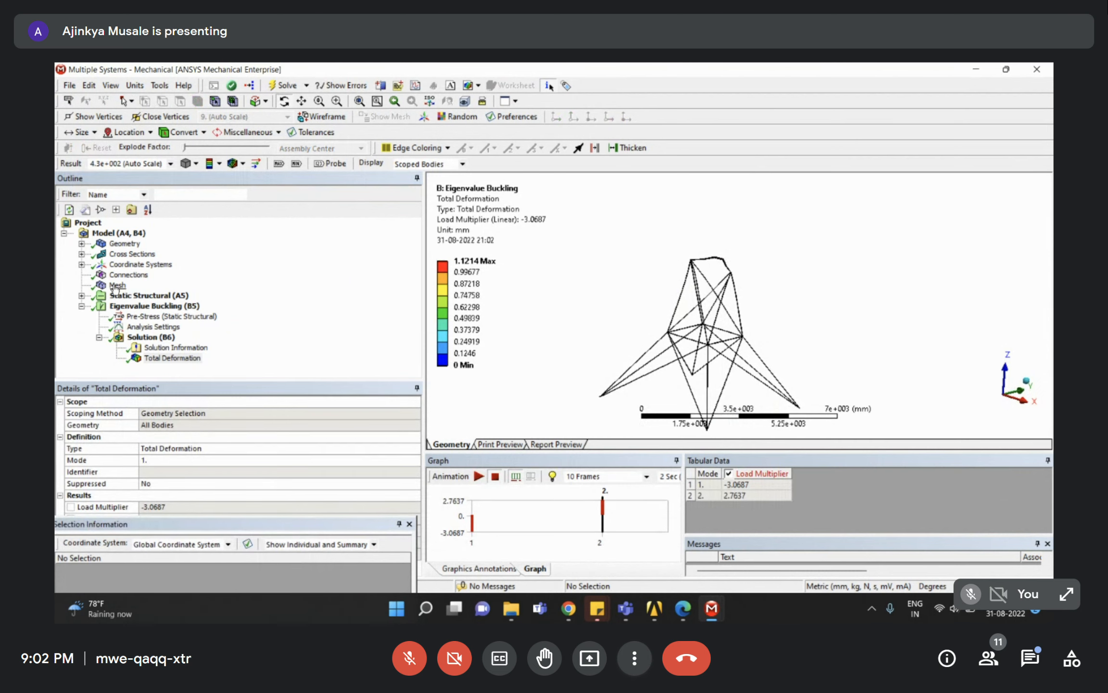
click(82, 295)
click(135, 327)
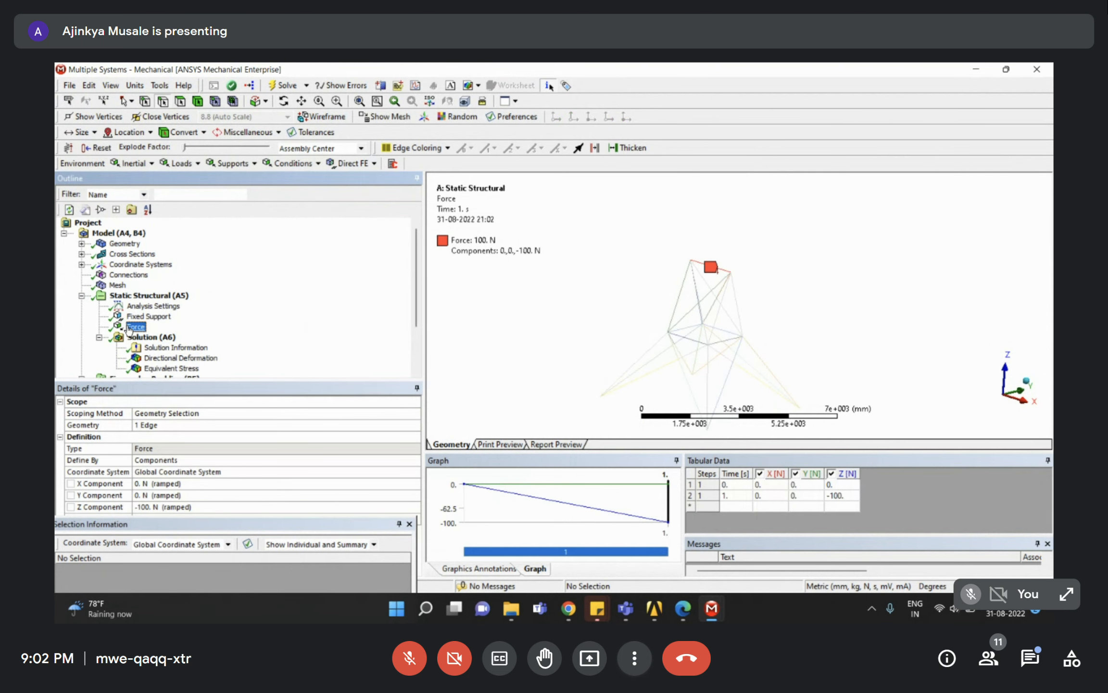
click(82, 296)
click(160, 358)
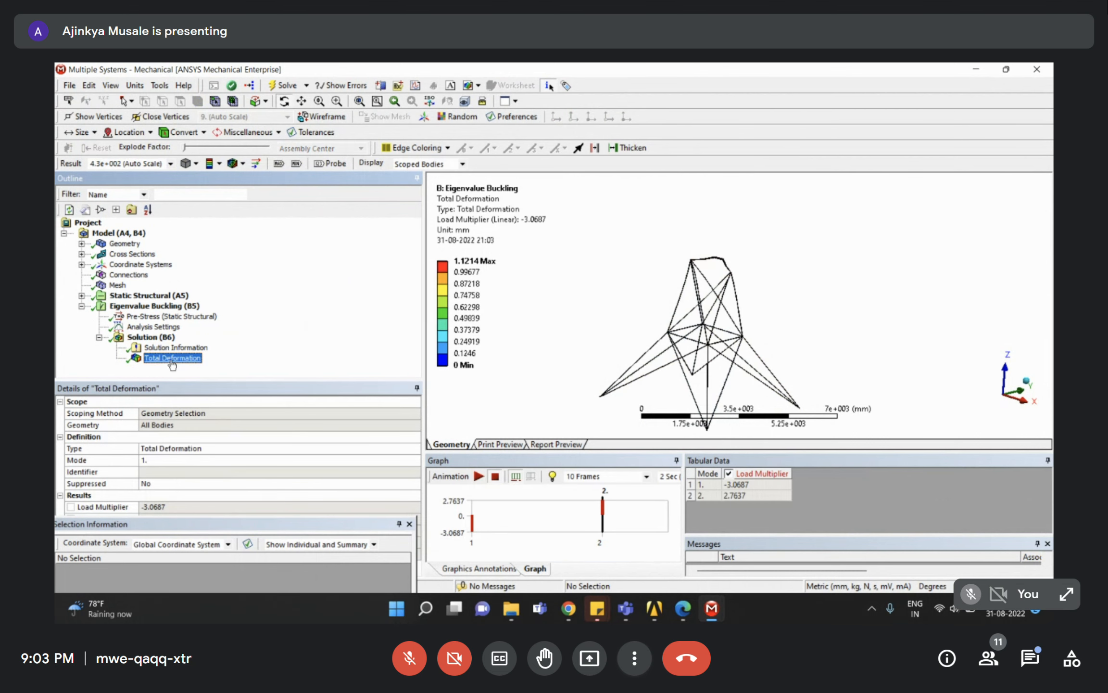
right_click(150, 336)
Add a Z Axis Directional Deformation result under Solution (B6) and evaluate it.
mouse_move(270, 344)
mouse_move(367, 346)
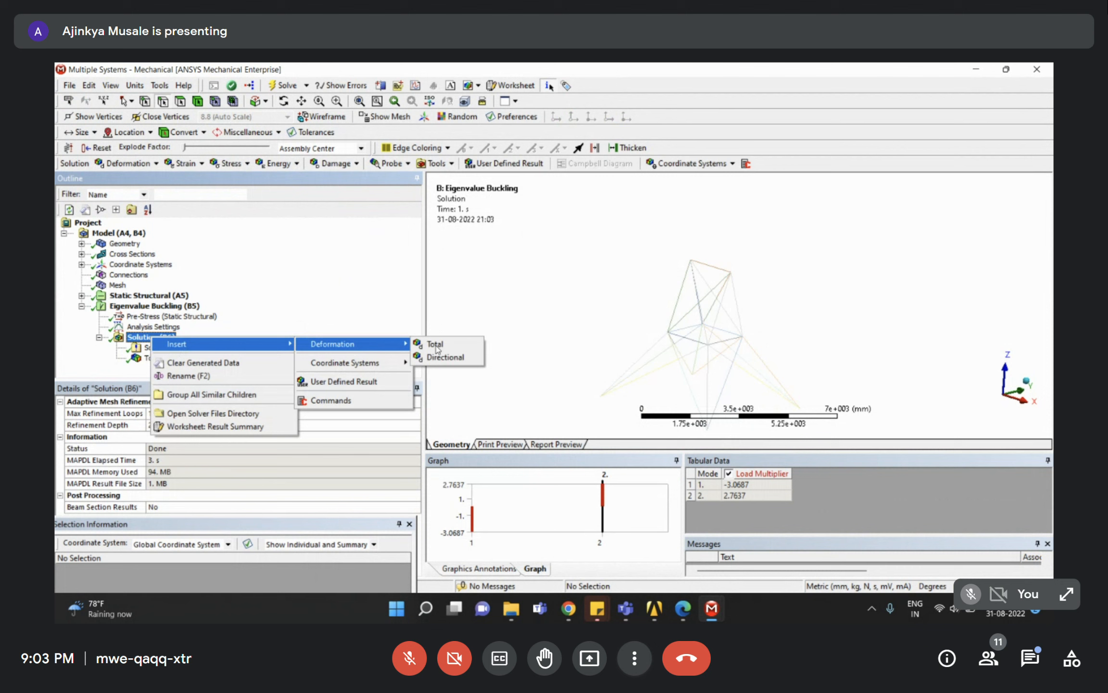
click(444, 357)
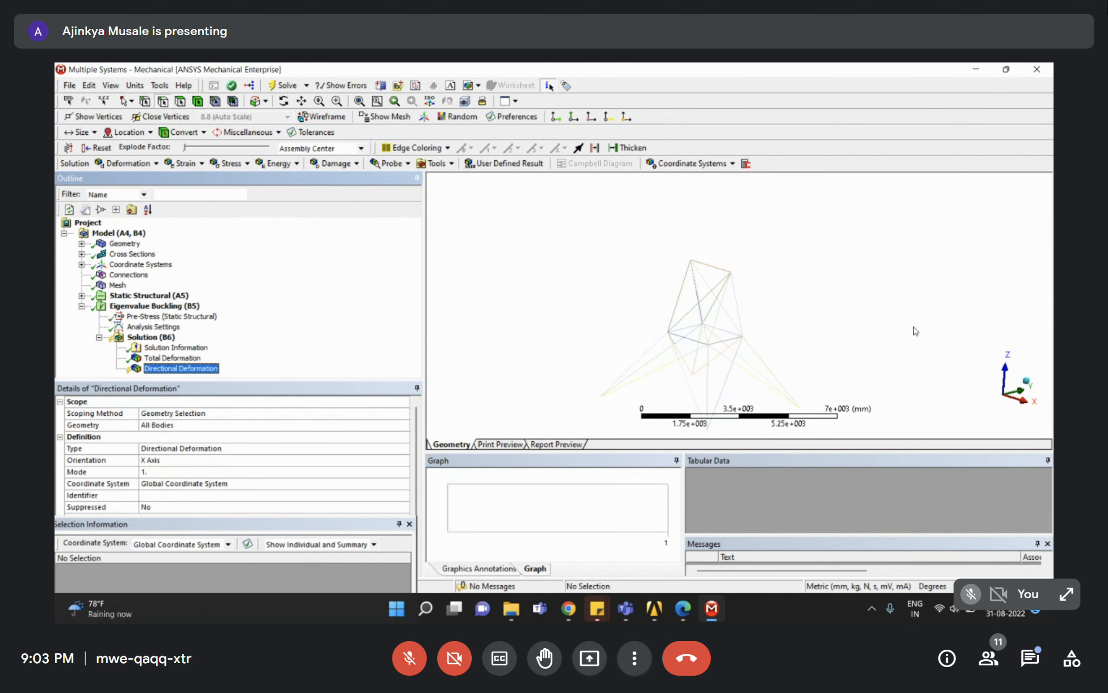
double_click(177, 462)
double_click(178, 462)
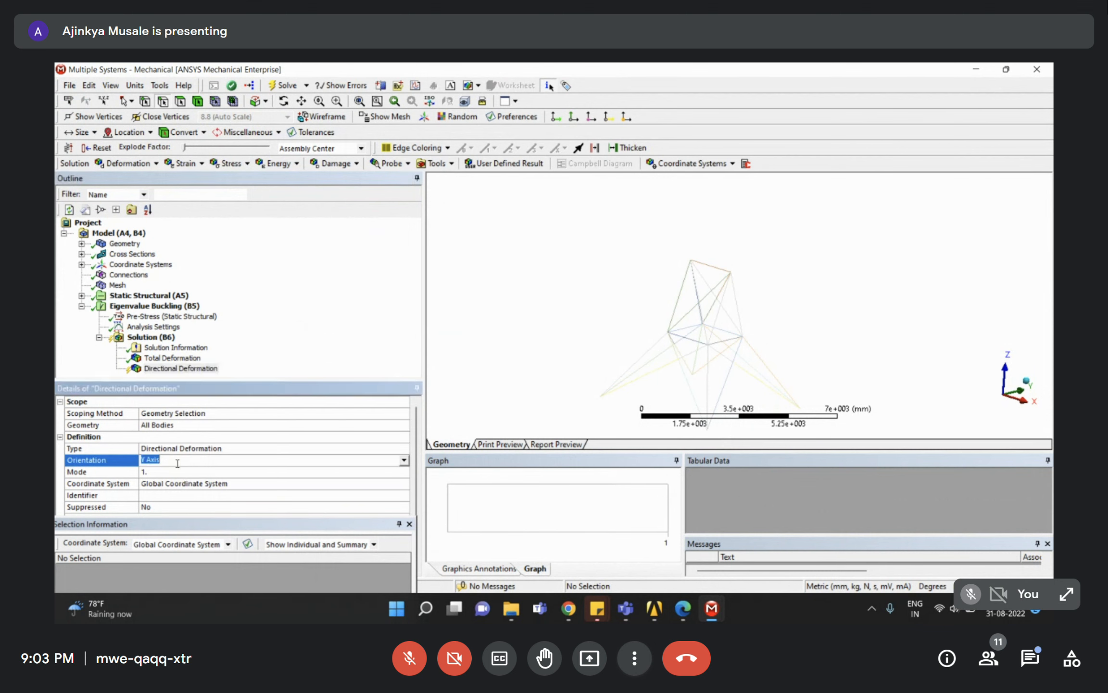
right_click(173, 374)
click(206, 398)
Inspect the Z-deformation mode shape near the tower top, then bring up Assignment 4.pdf.
middle_drag(546, 245, 660, 228)
right_drag(660, 228, 793, 326)
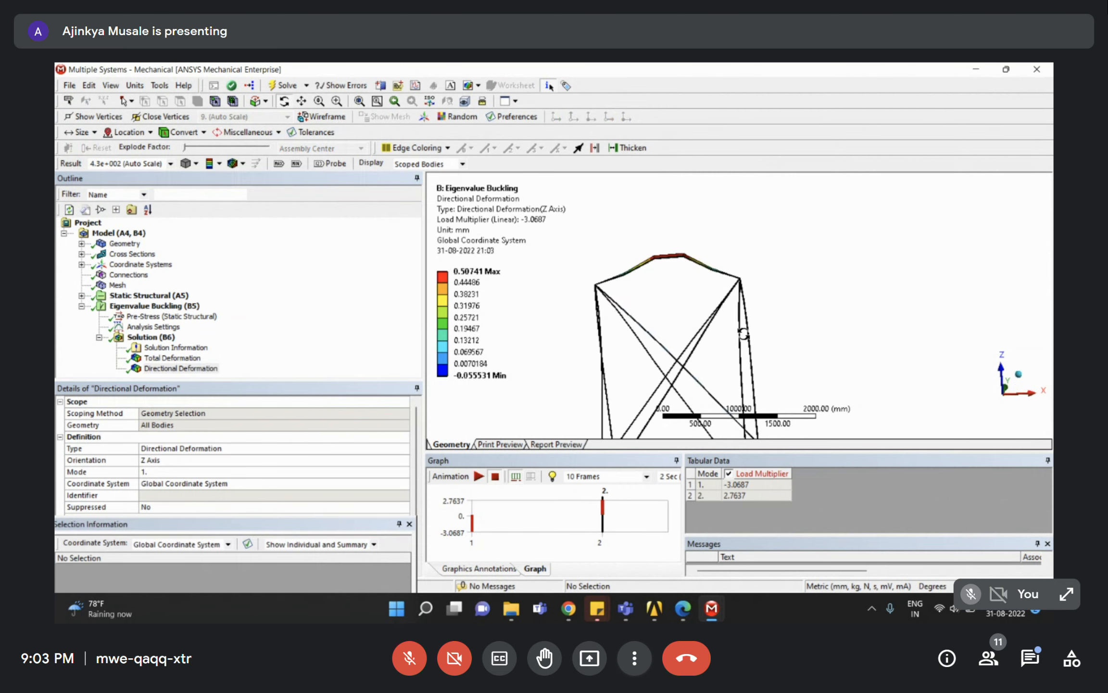
middle_drag(740, 331, 745, 354)
middle_drag(707, 311, 606, 314)
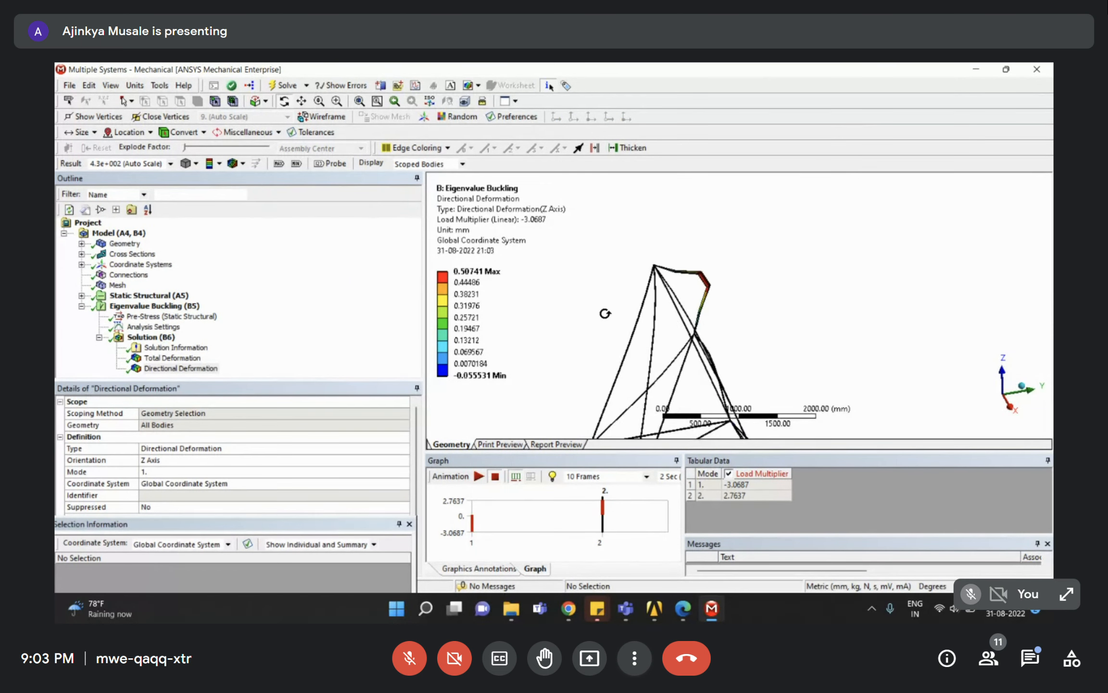
scroll(703, 293, down, 5)
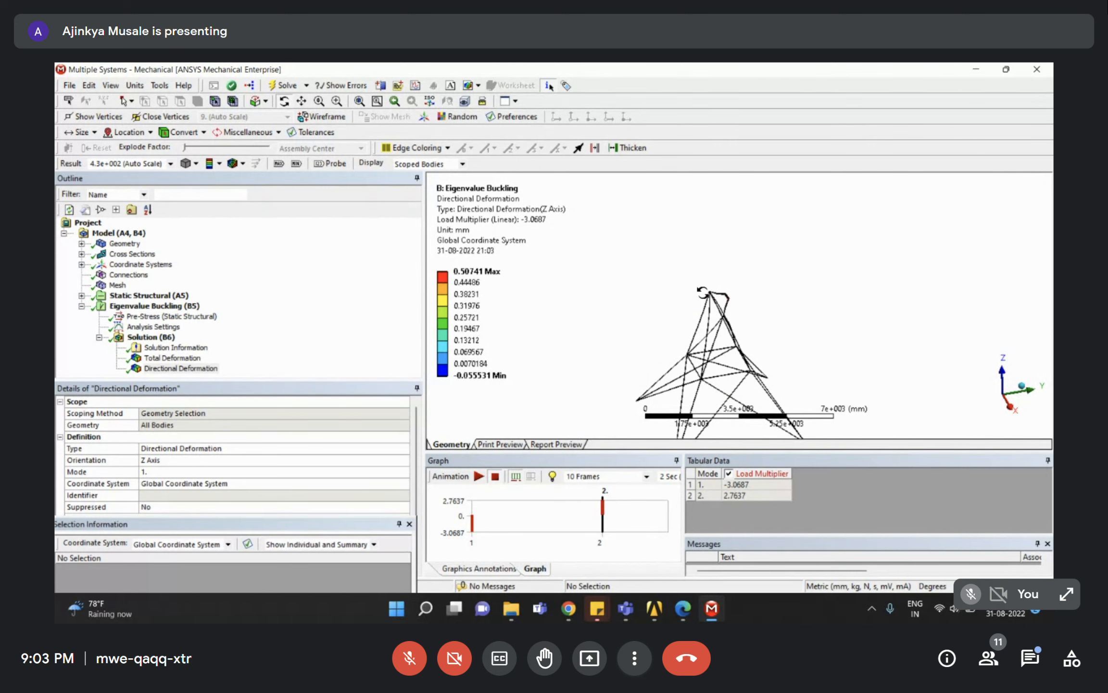
scroll(714, 292, down, 3)
middle_drag(714, 292, 834, 316)
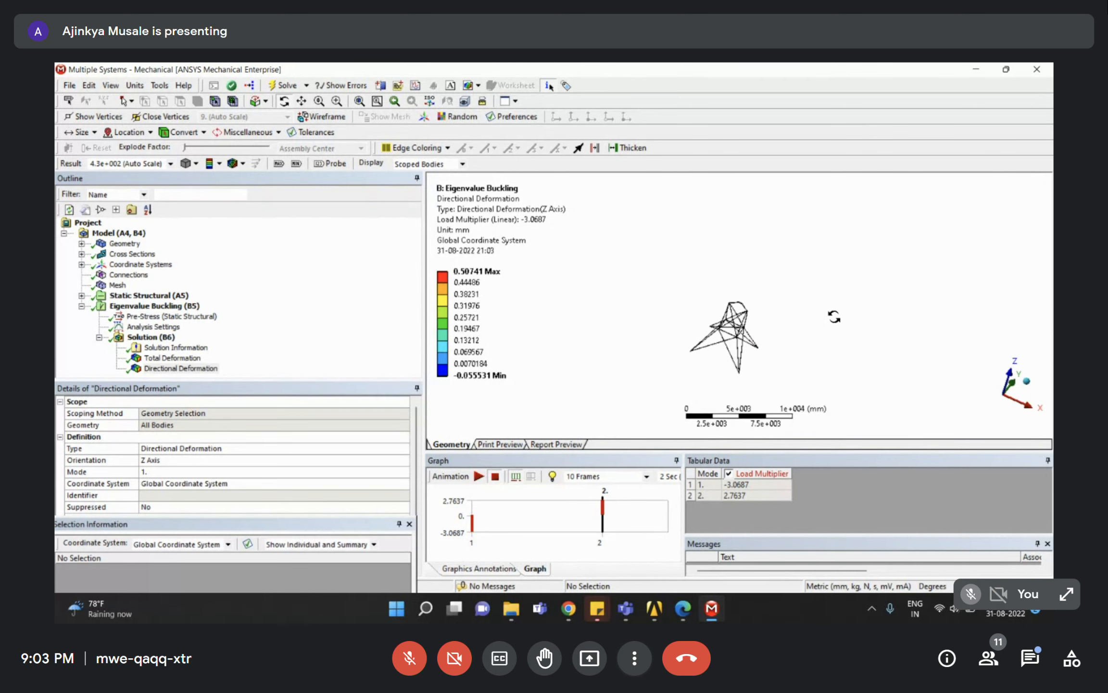
click(471, 271)
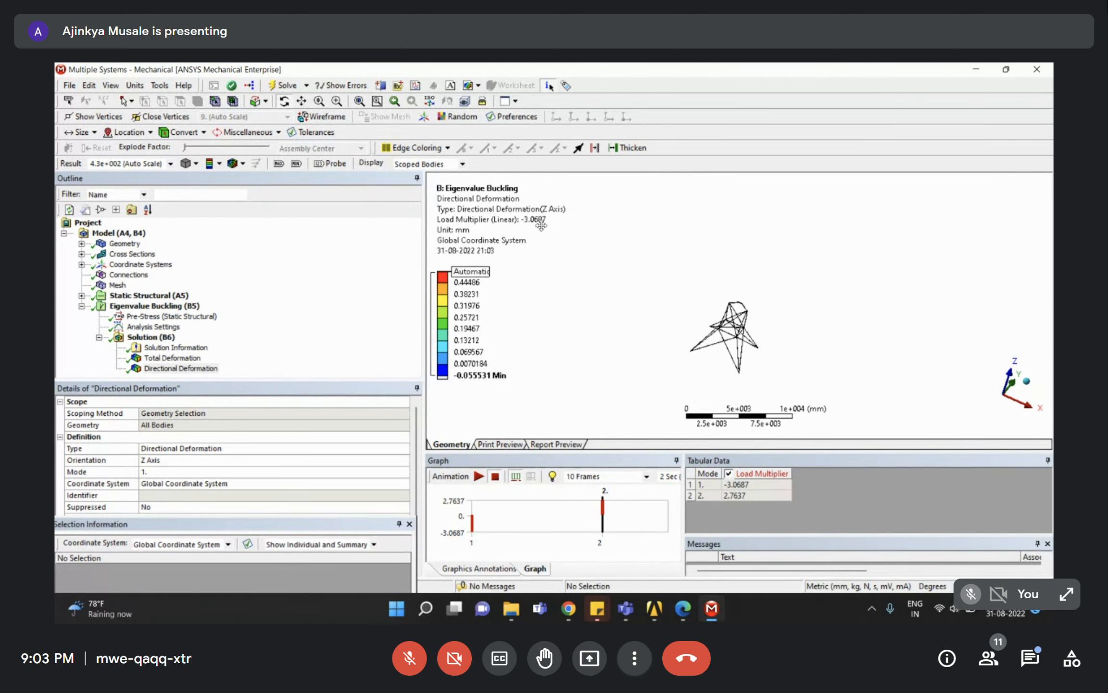
click(216, 368)
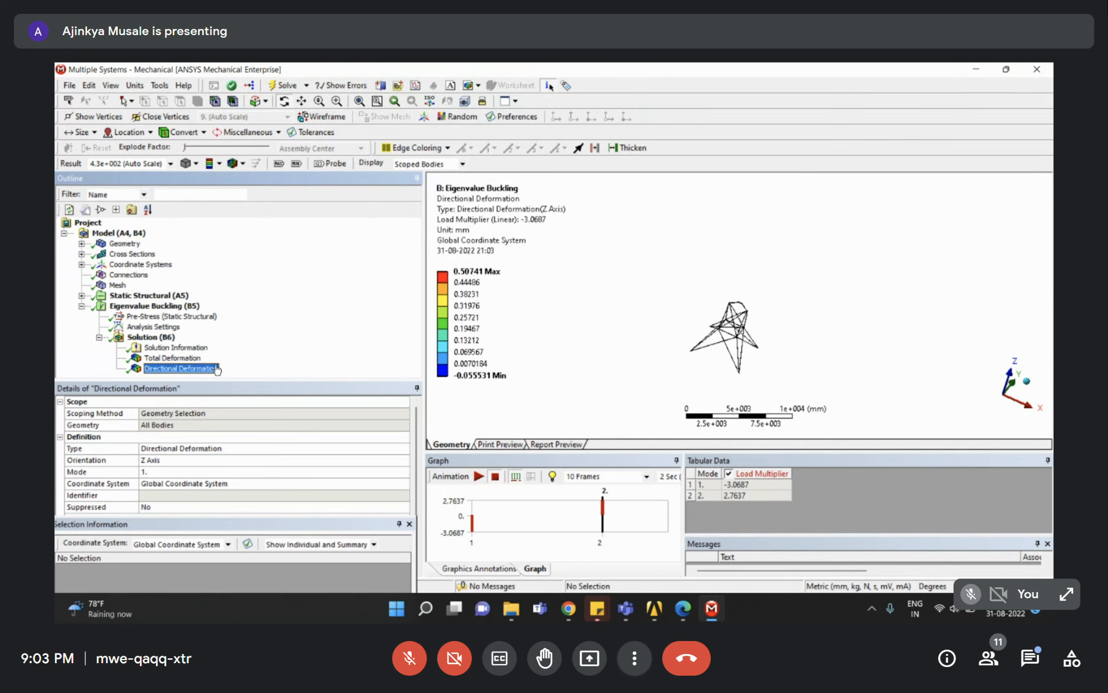
click(683, 609)
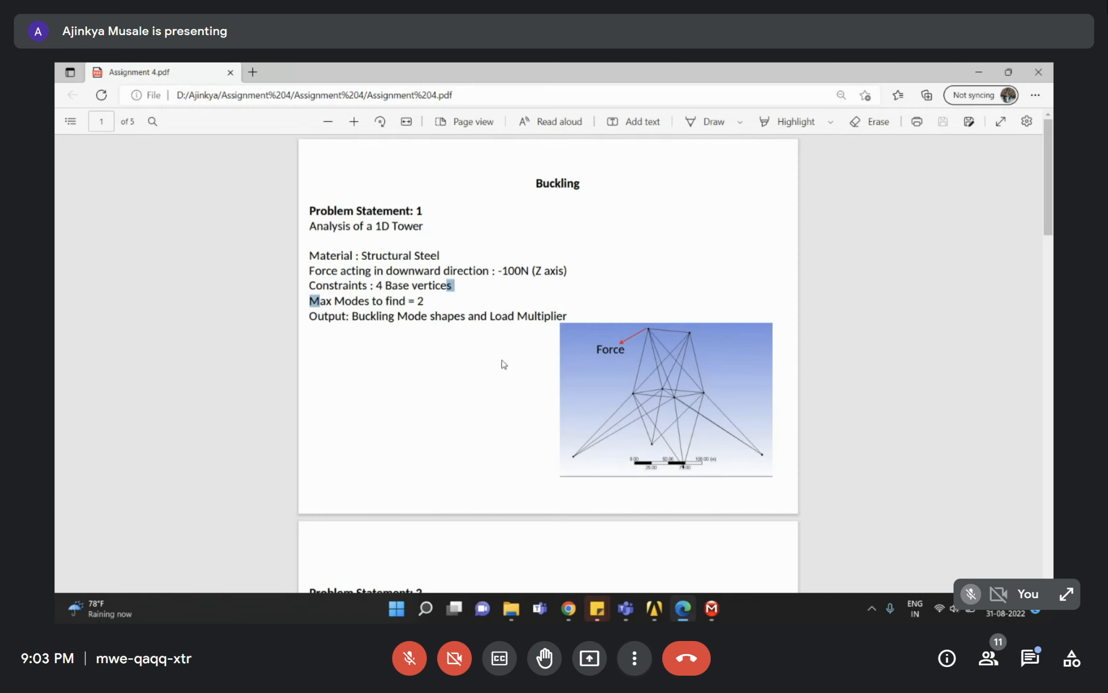
Highlight the mode shapes output requirement, minimize the PDF, and reselect the directional deformation result.
click(435, 343)
drag(389, 316, 566, 317)
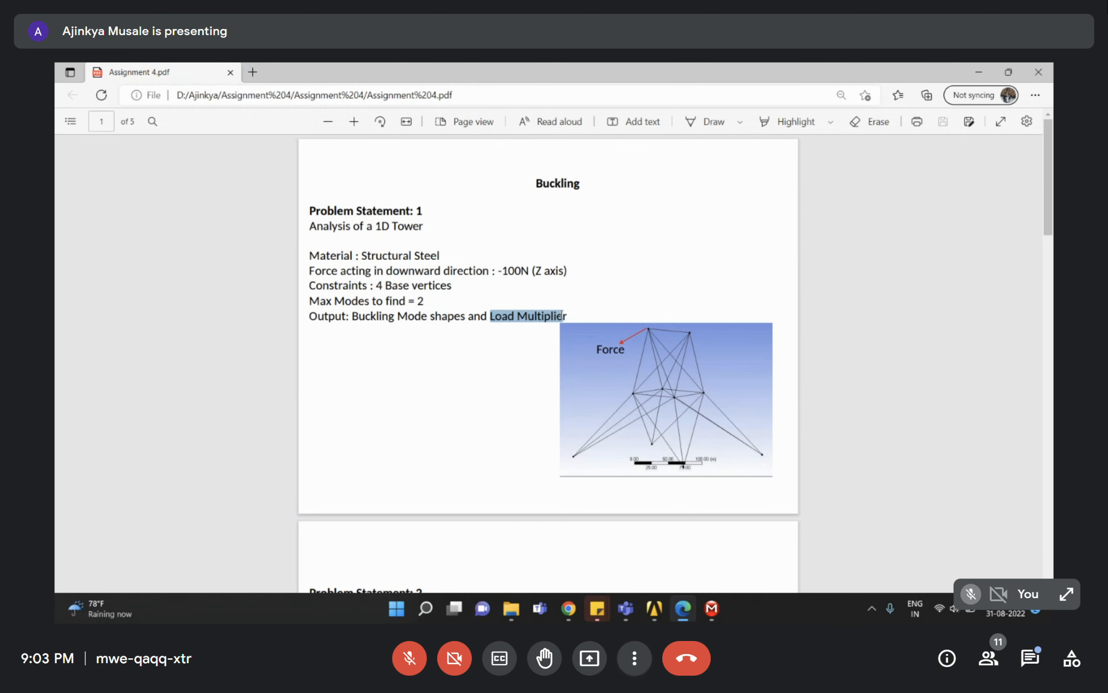
click(477, 396)
click(983, 70)
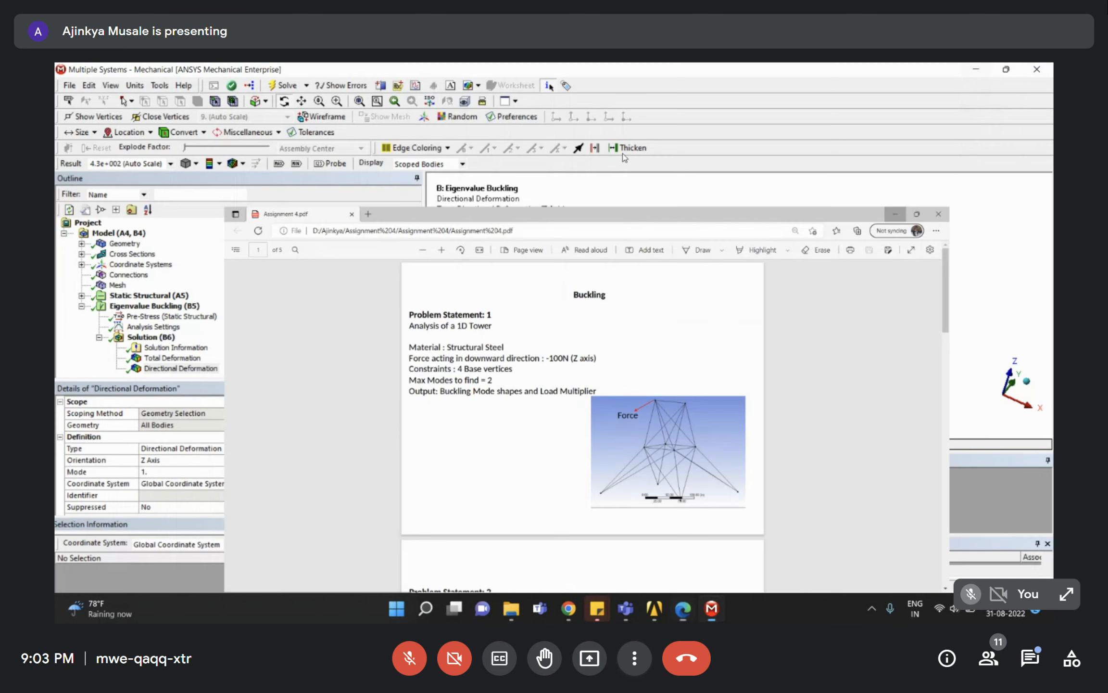
click(151, 359)
click(158, 369)
Compare mode 1 (-3.0687) and mode 2 (2.7637) multipliers, then display the static Force definition.
click(149, 338)
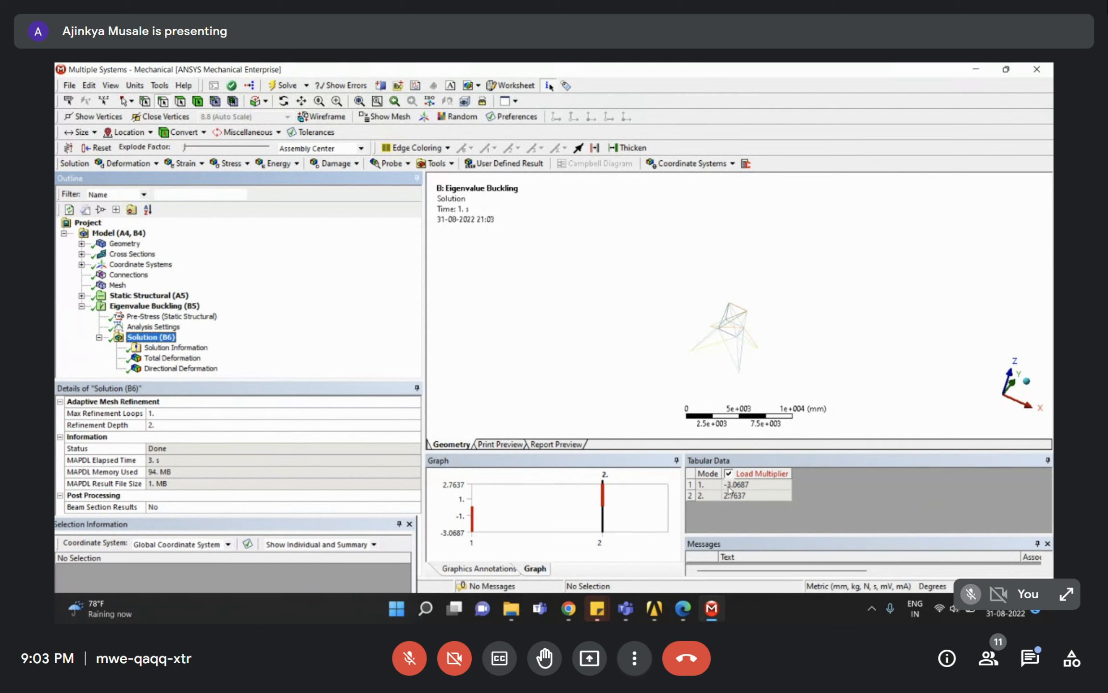
click(693, 488)
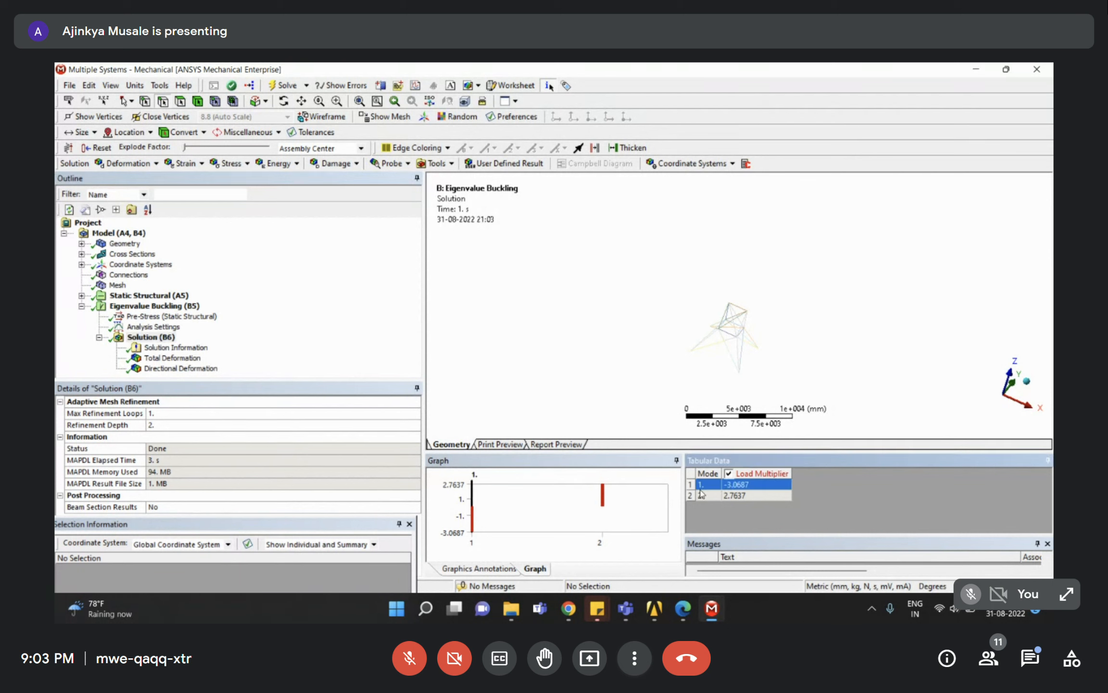
click(703, 495)
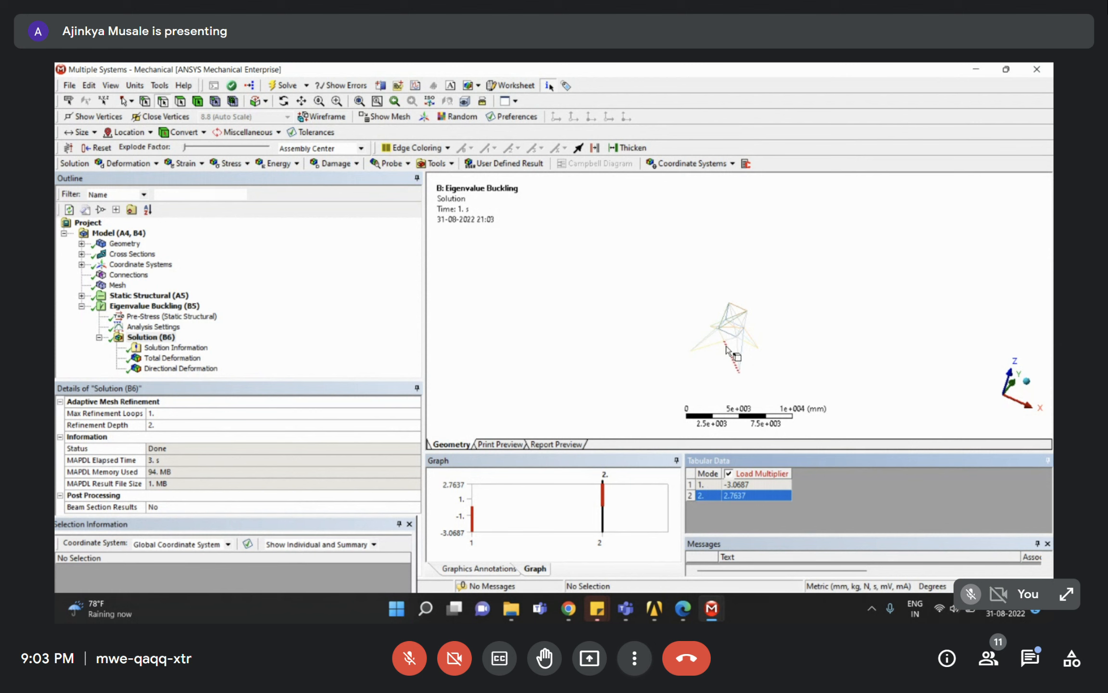
click(705, 485)
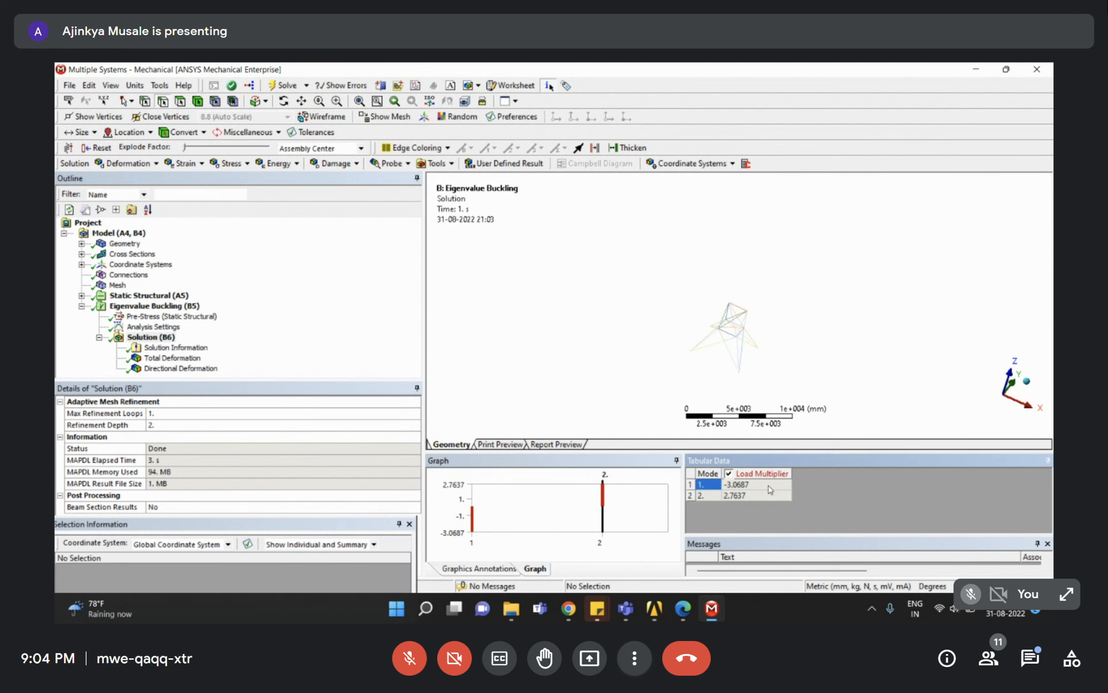
click(700, 496)
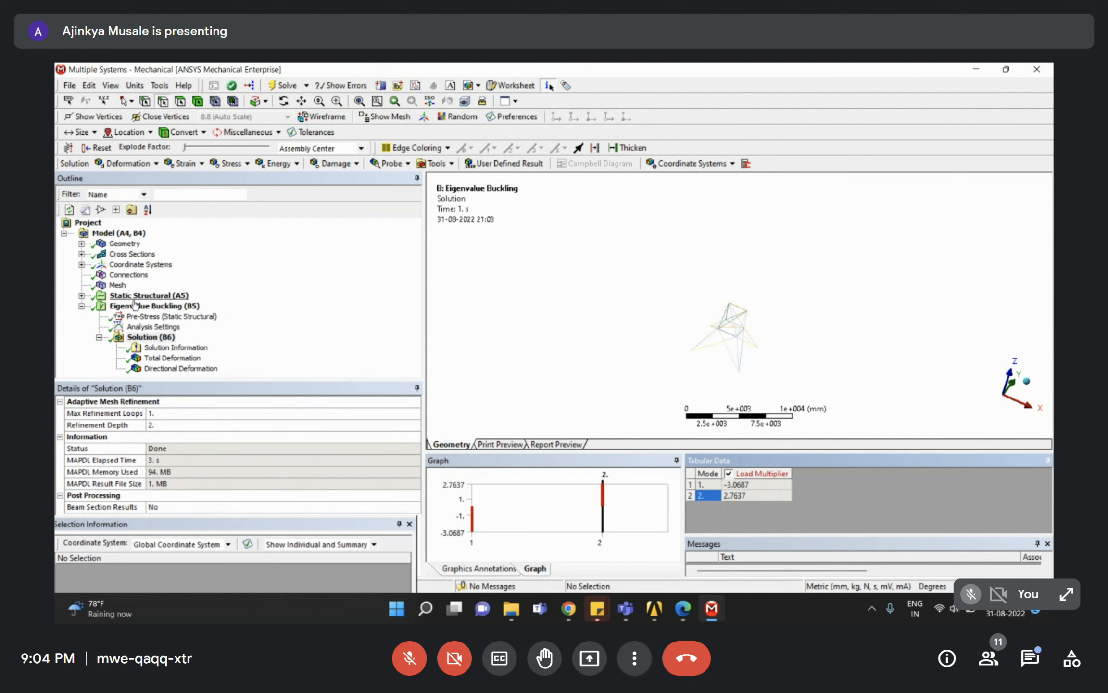
click(82, 295)
click(136, 327)
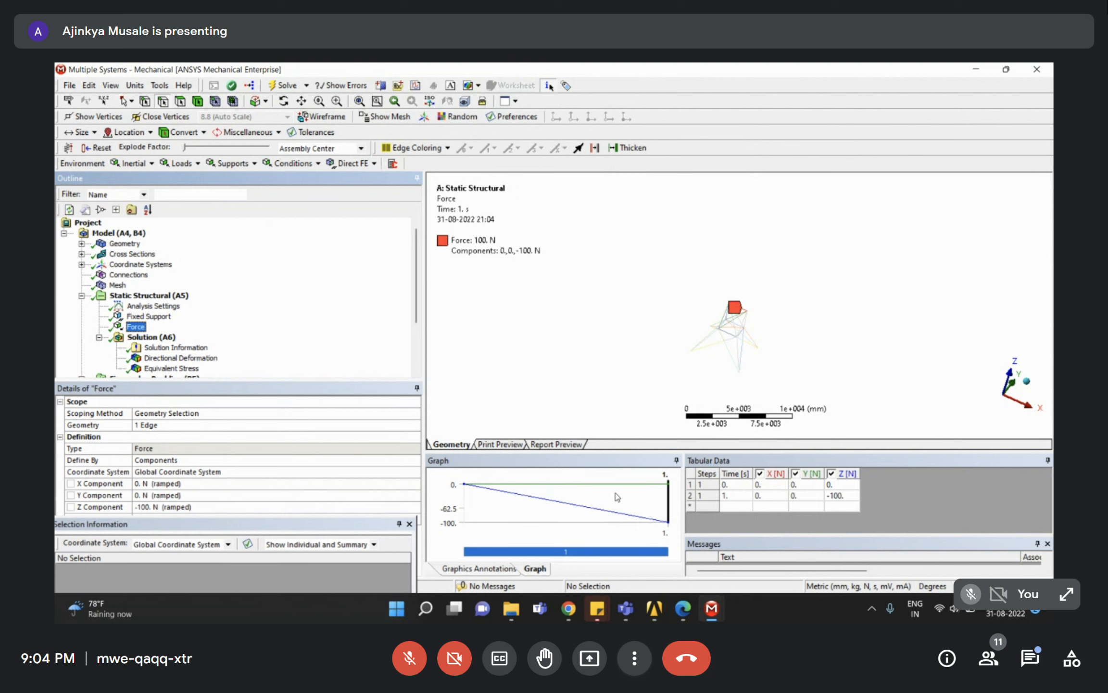
Confirm the force ramps from 0 N at 0 s to -100 N at 1 s, then reselect Solution (B6).
click(691, 484)
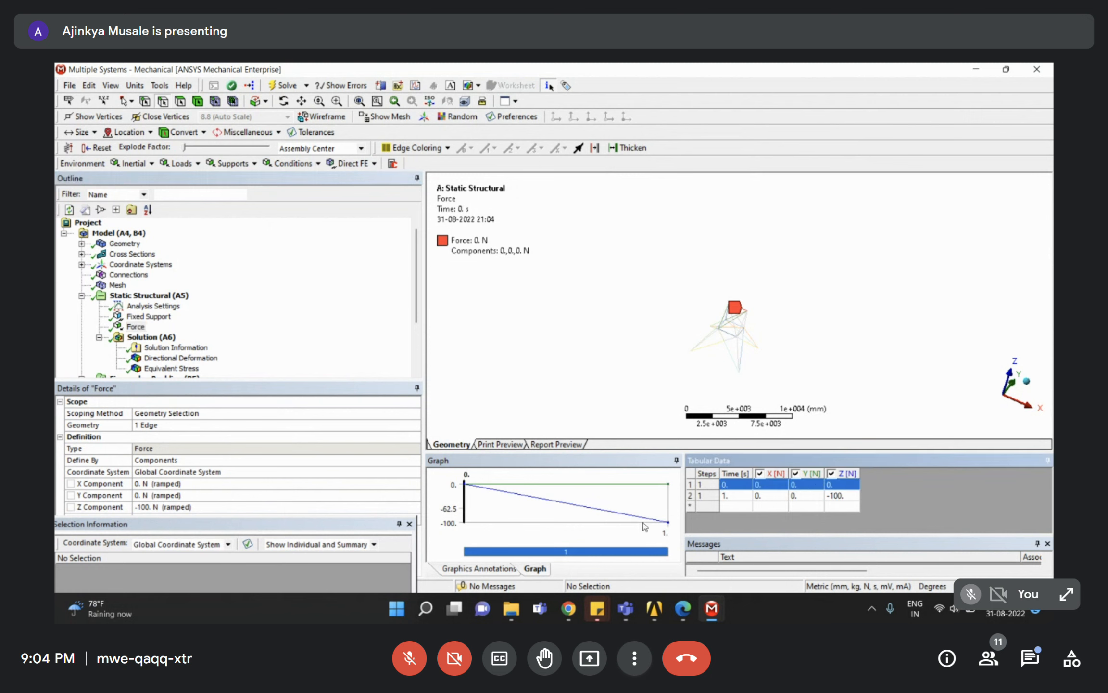
click(691, 496)
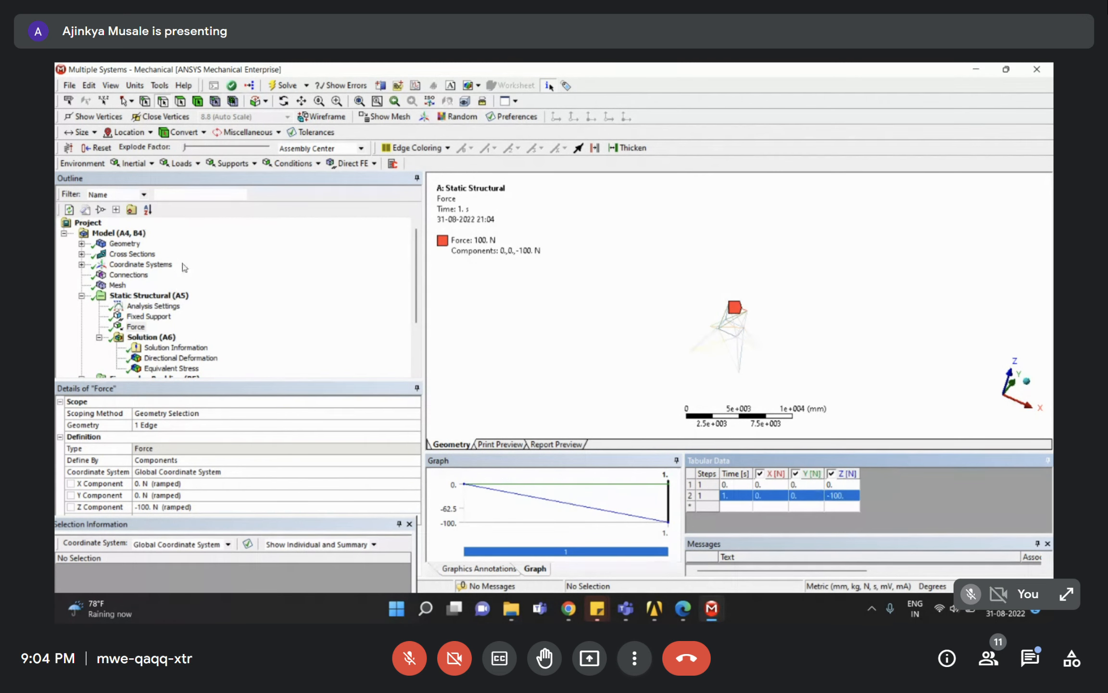
scroll(185, 267, down, 3)
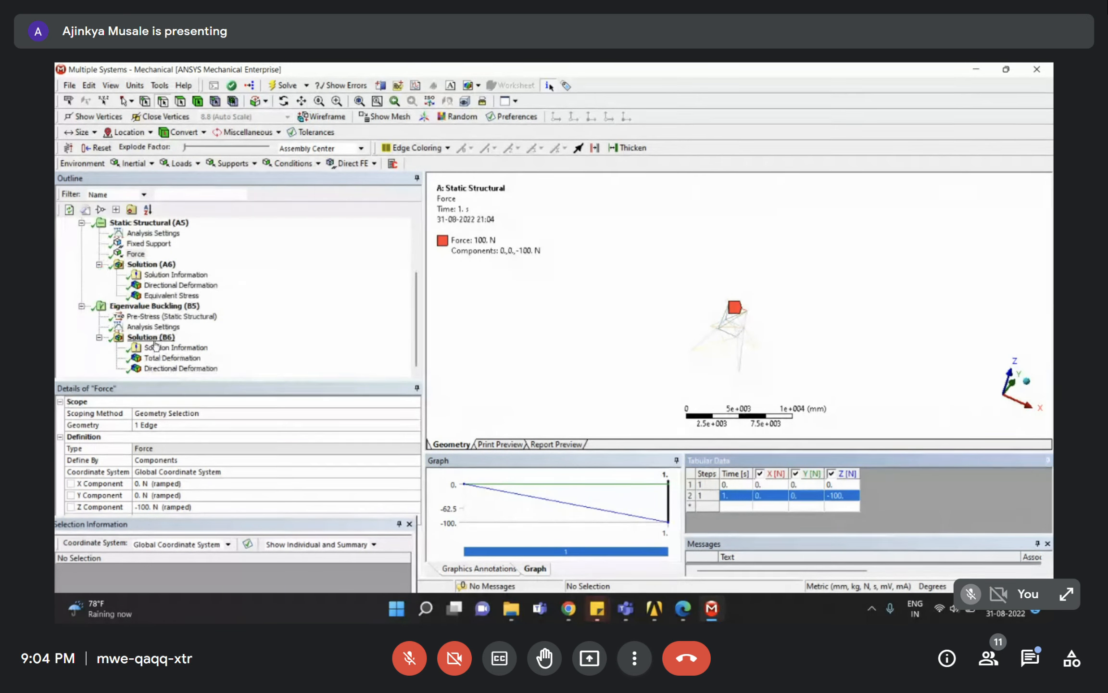
click(159, 337)
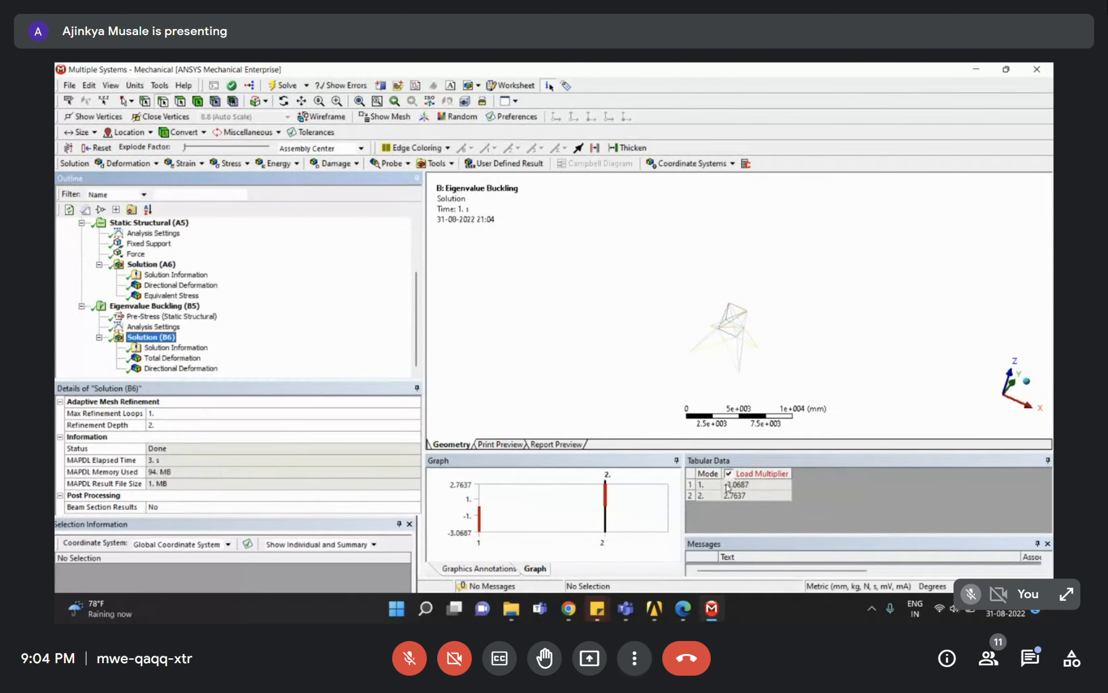
click(690, 486)
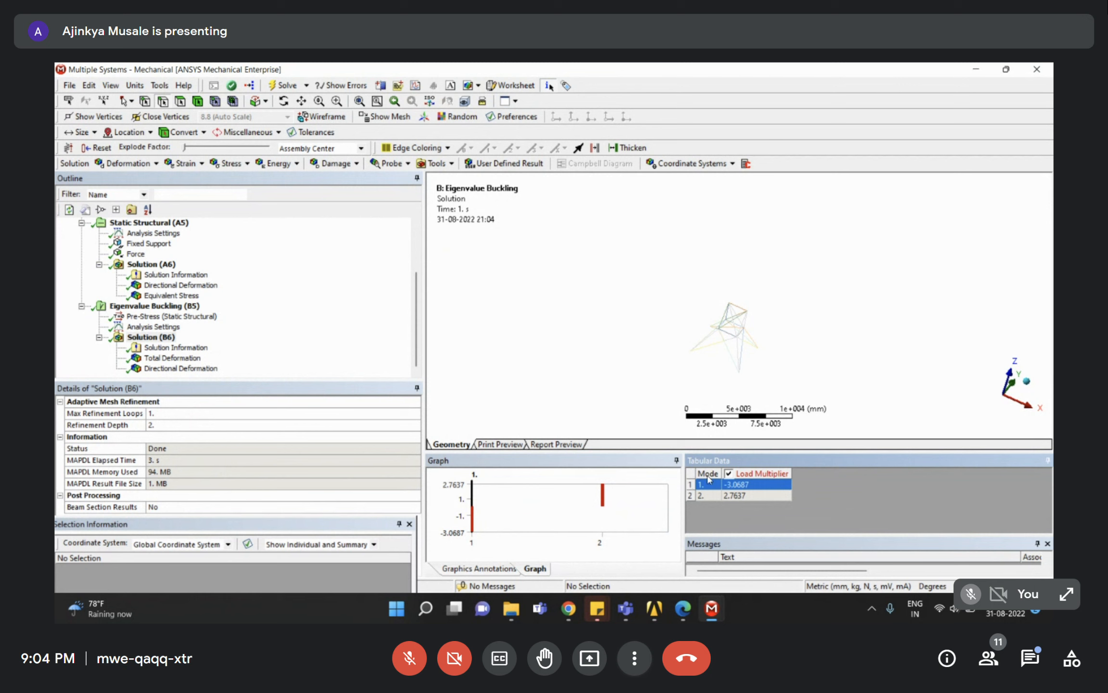
click(735, 498)
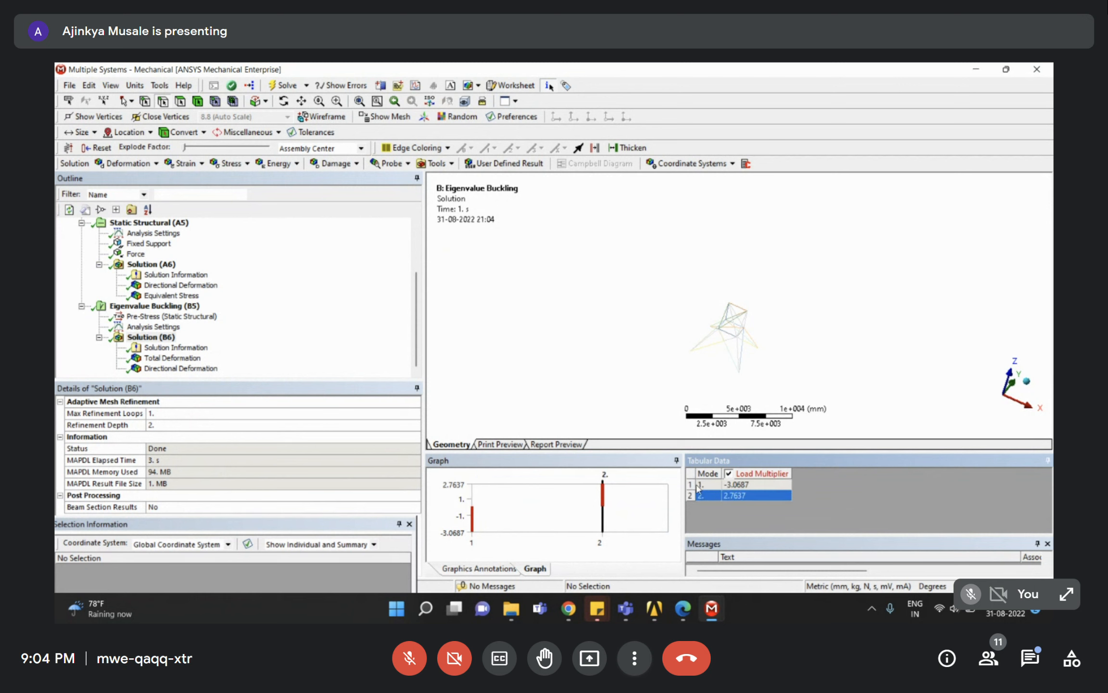
click(313, 360)
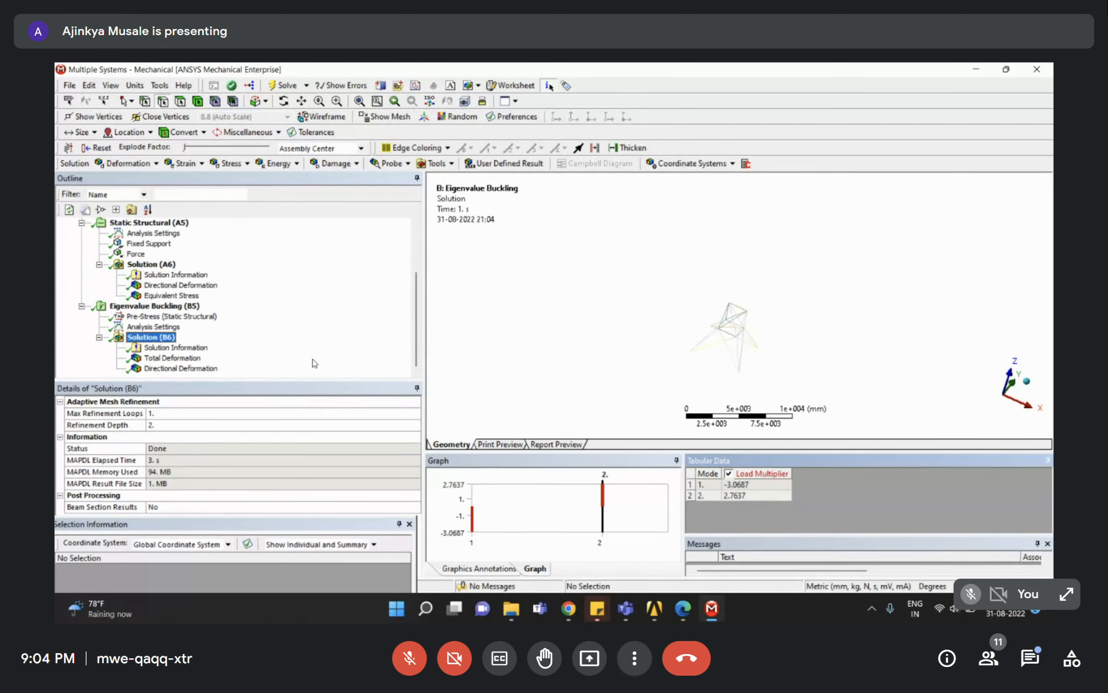
click(691, 477)
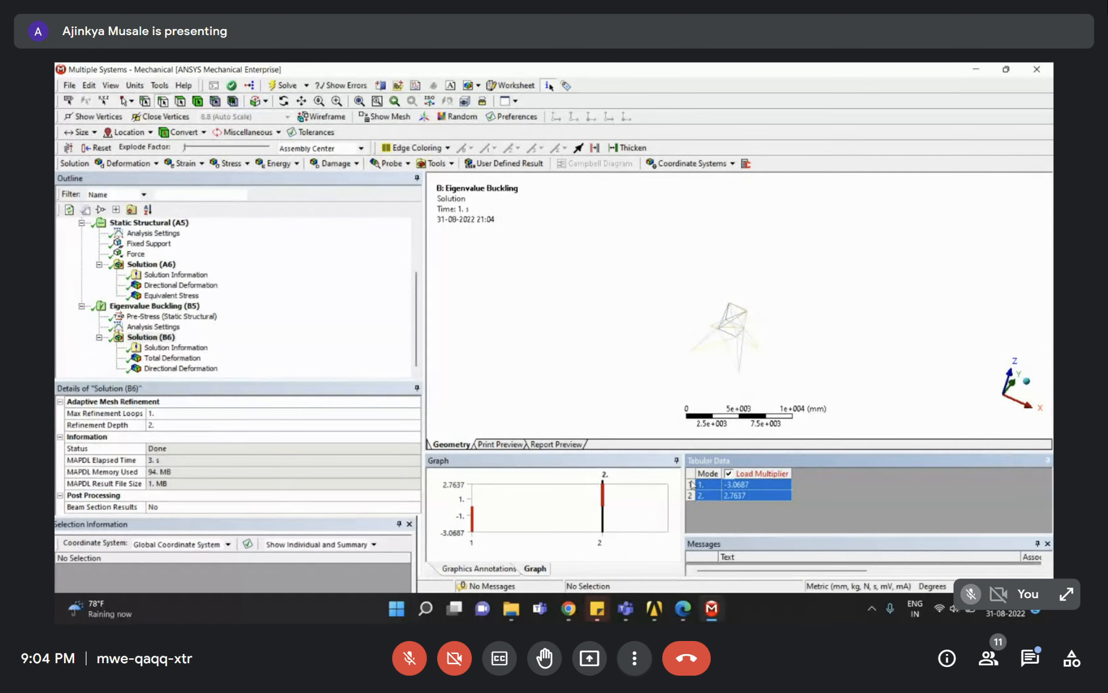
click(784, 495)
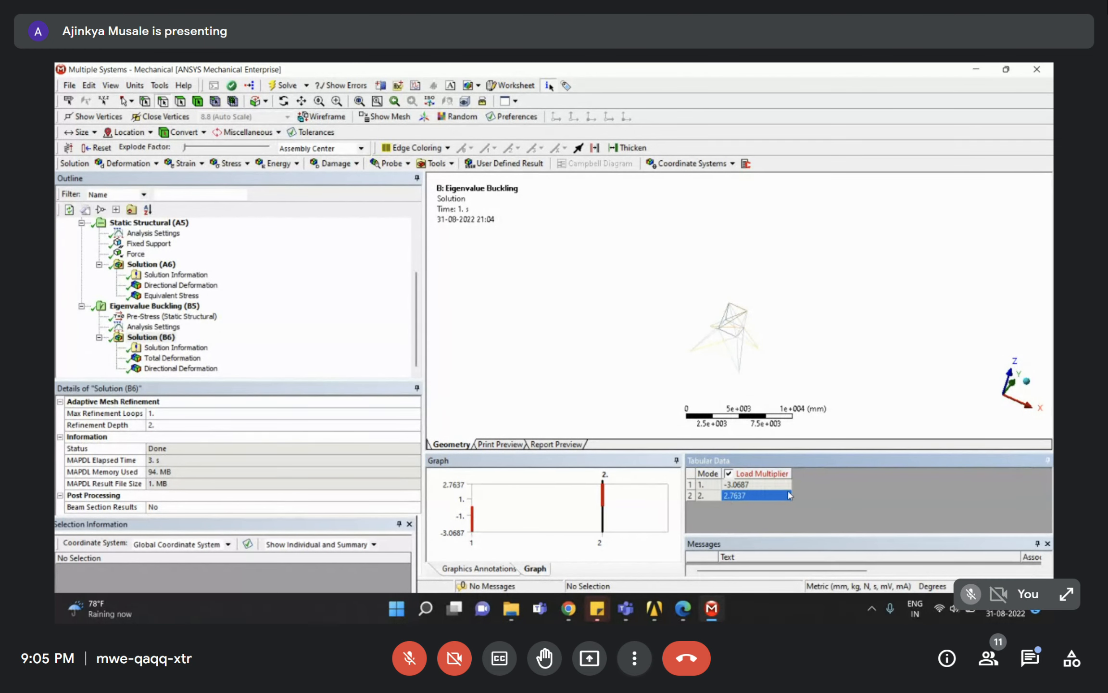
click(693, 478)
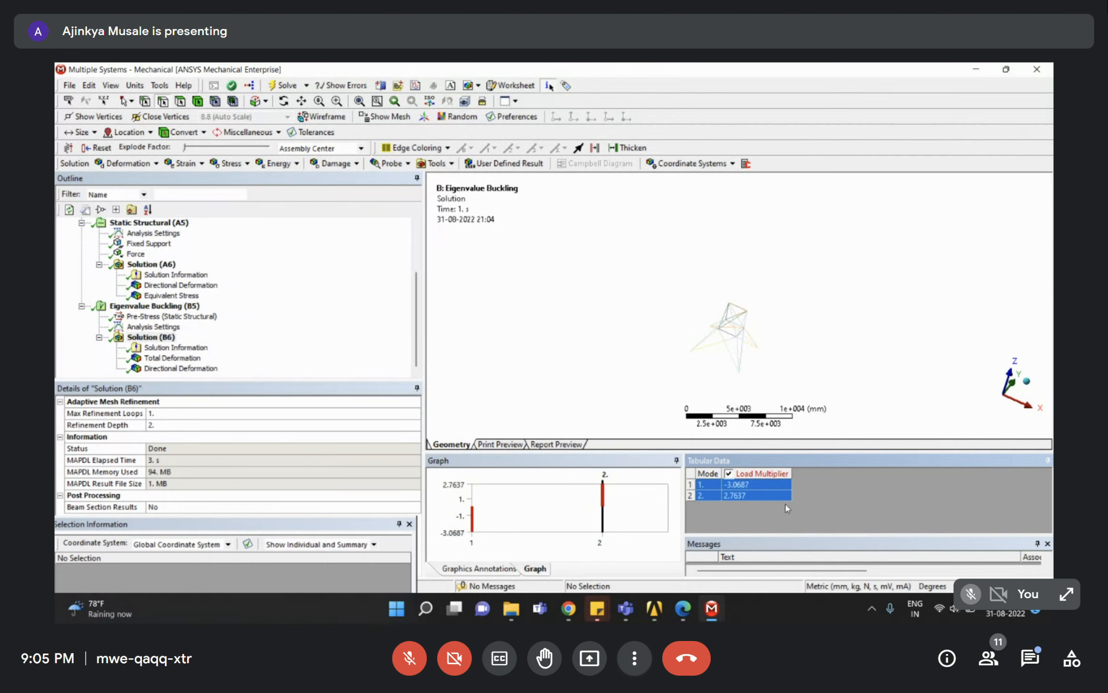
Create mode shape results for buckling modes 1 and 2 from the selected multiplier table rows.
right_click(703, 488)
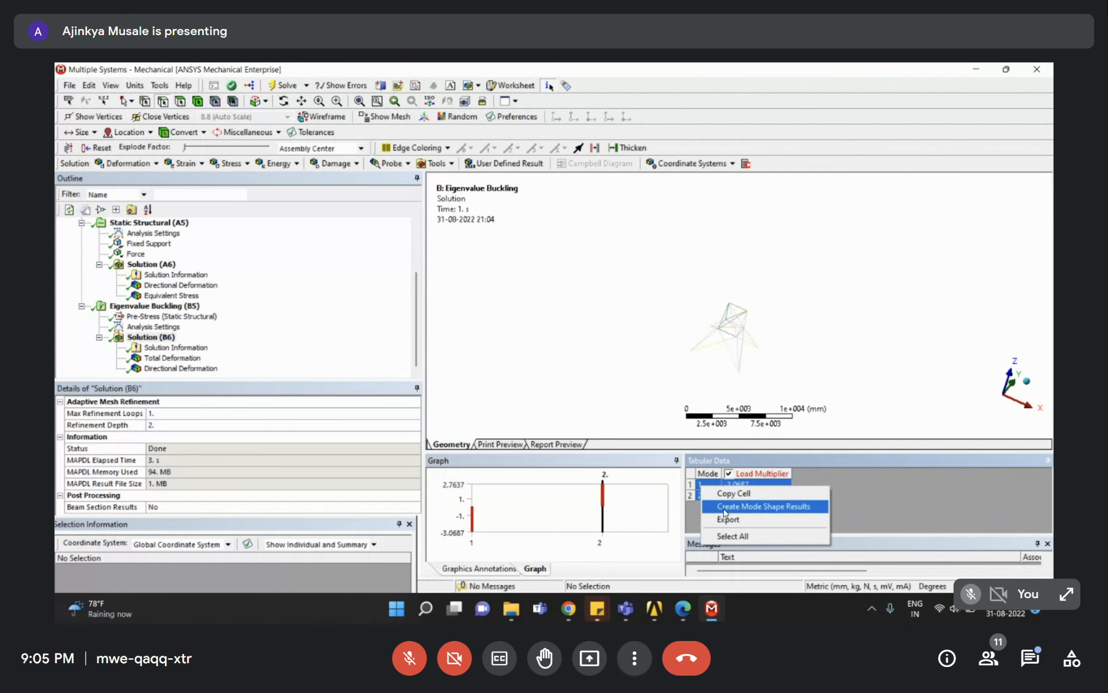
click(778, 510)
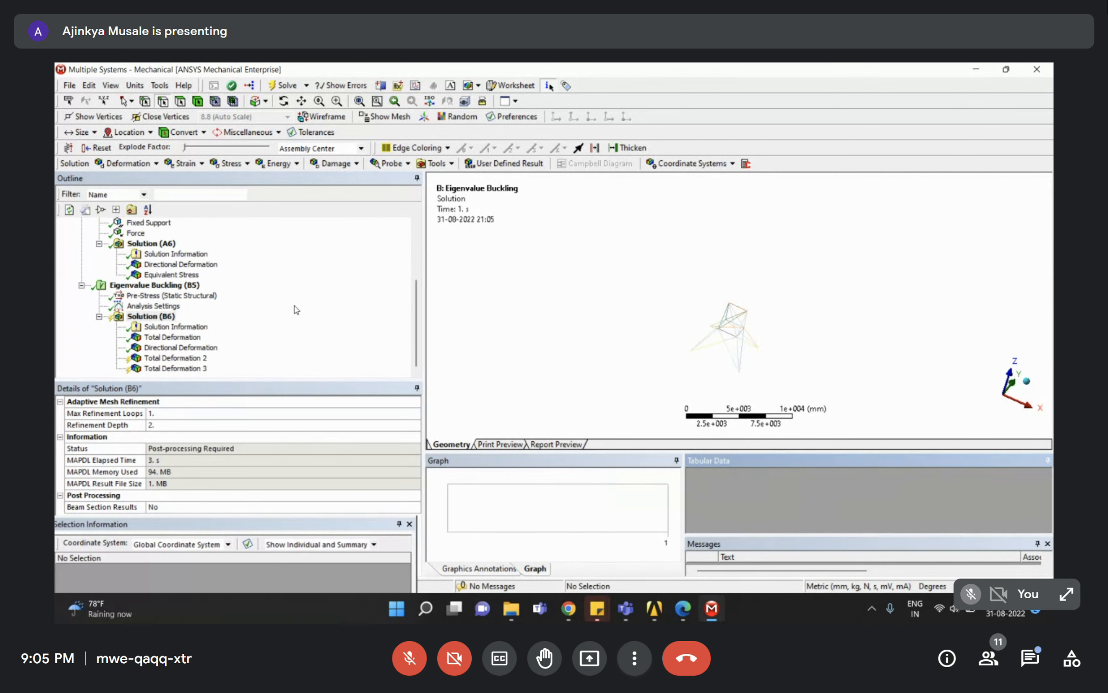
click(170, 358)
click(167, 368)
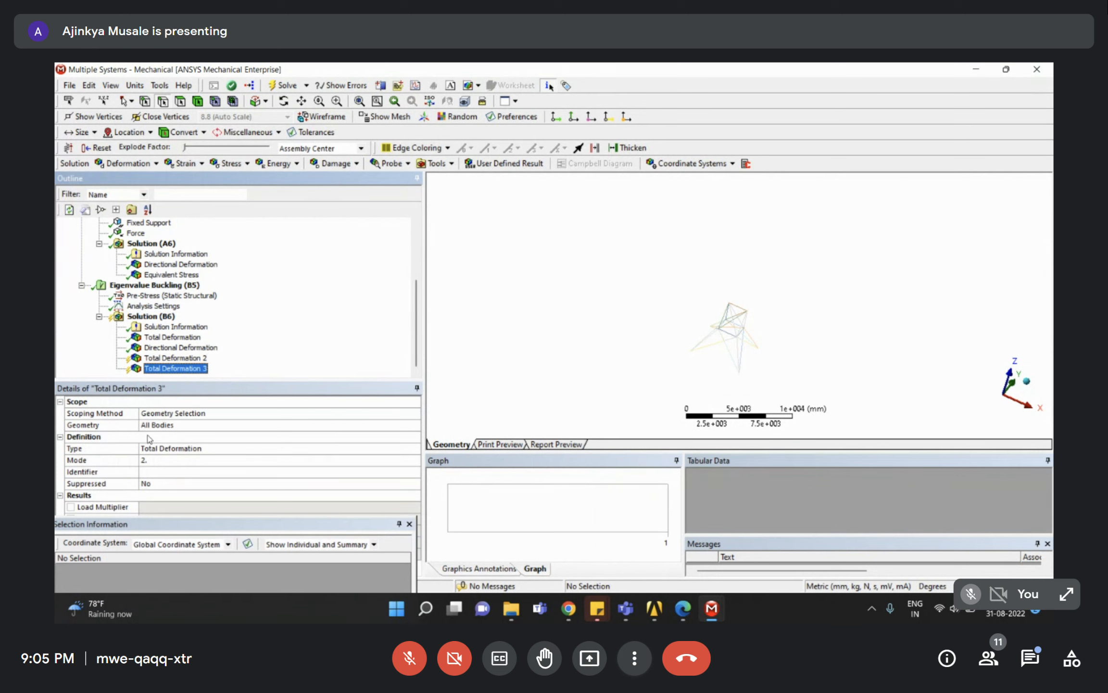
Confirm Total Deformation 2 is mode 1 and 3 is mode 2, then view the mode 1 shape (-3.0687).
click(154, 358)
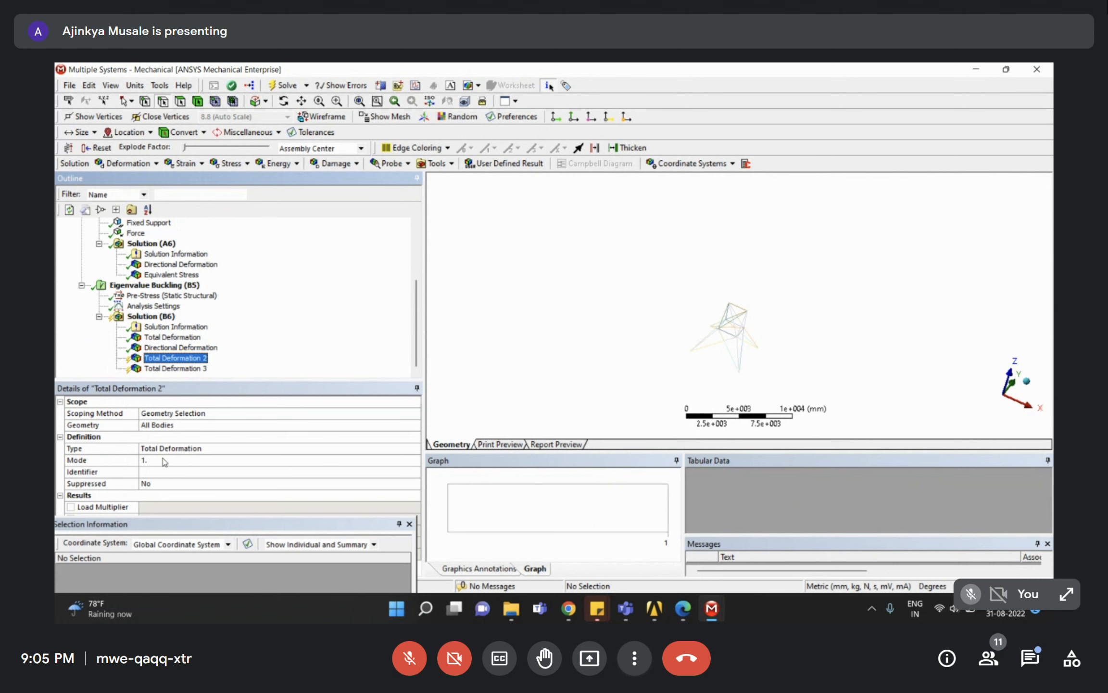
click(169, 369)
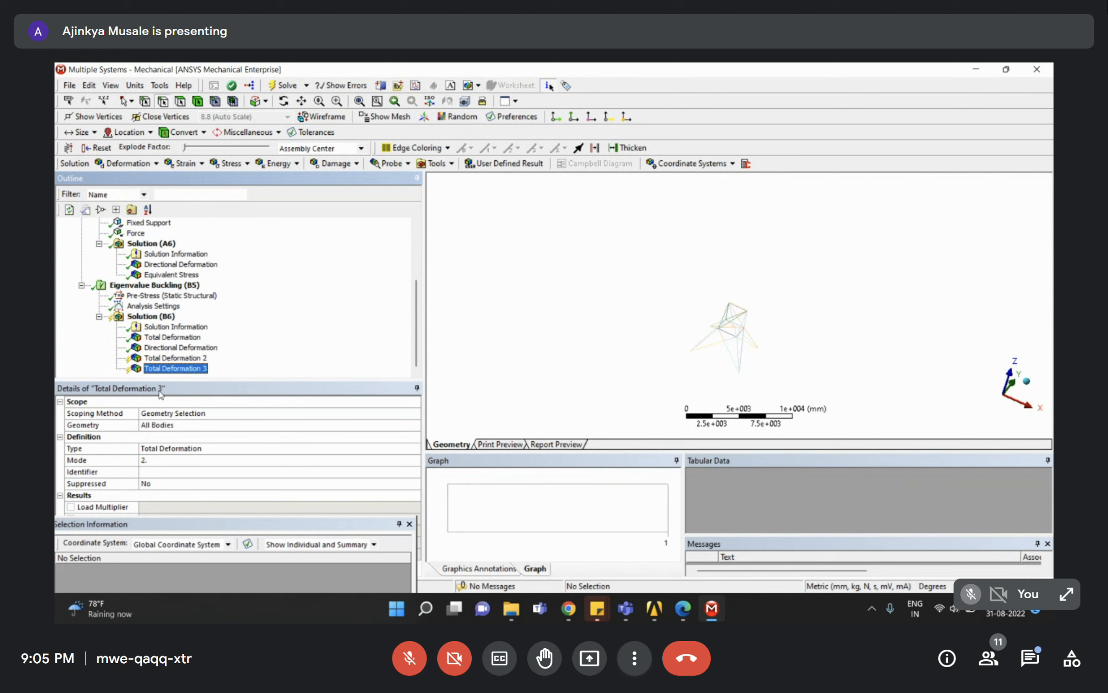
click(169, 337)
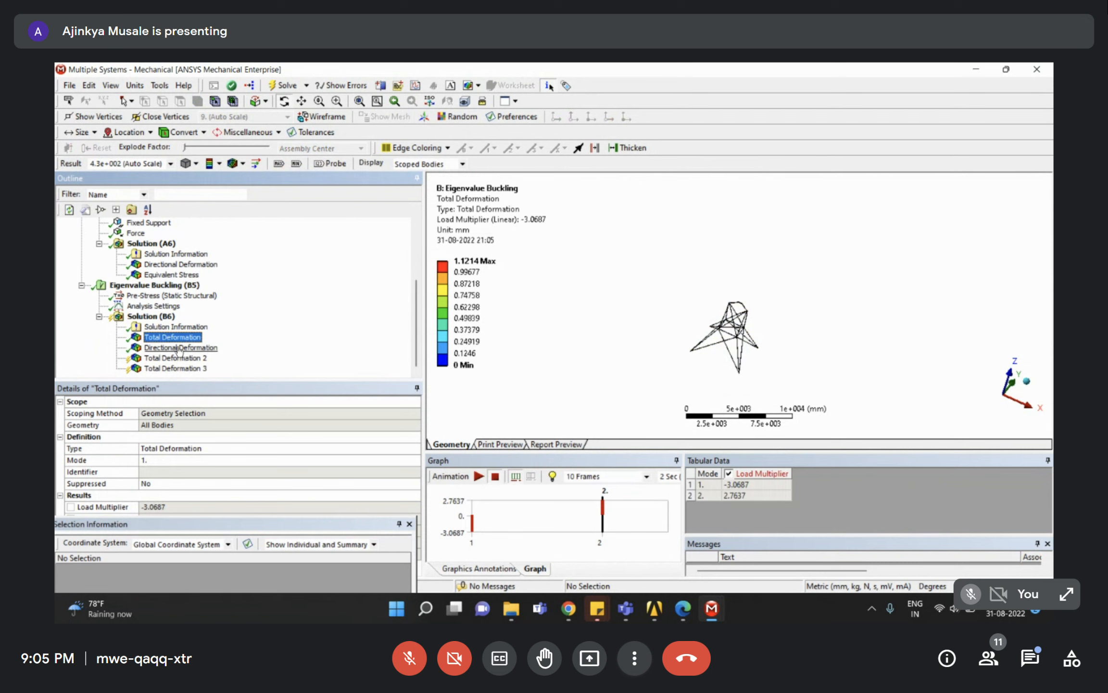
click(162, 459)
click(173, 358)
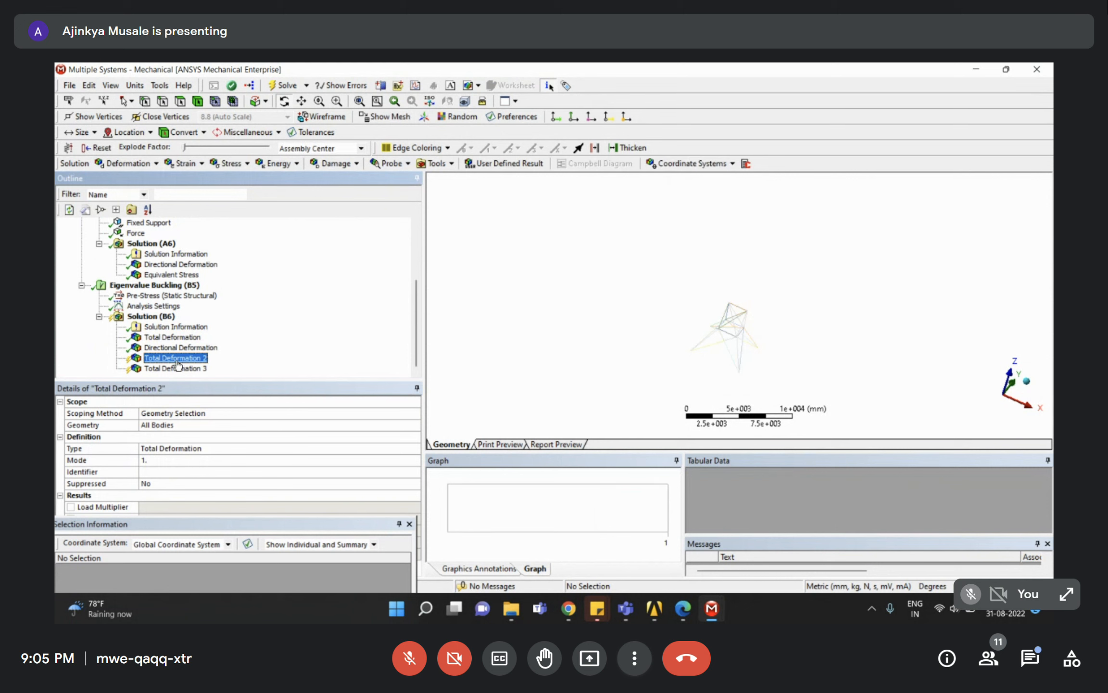
click(170, 337)
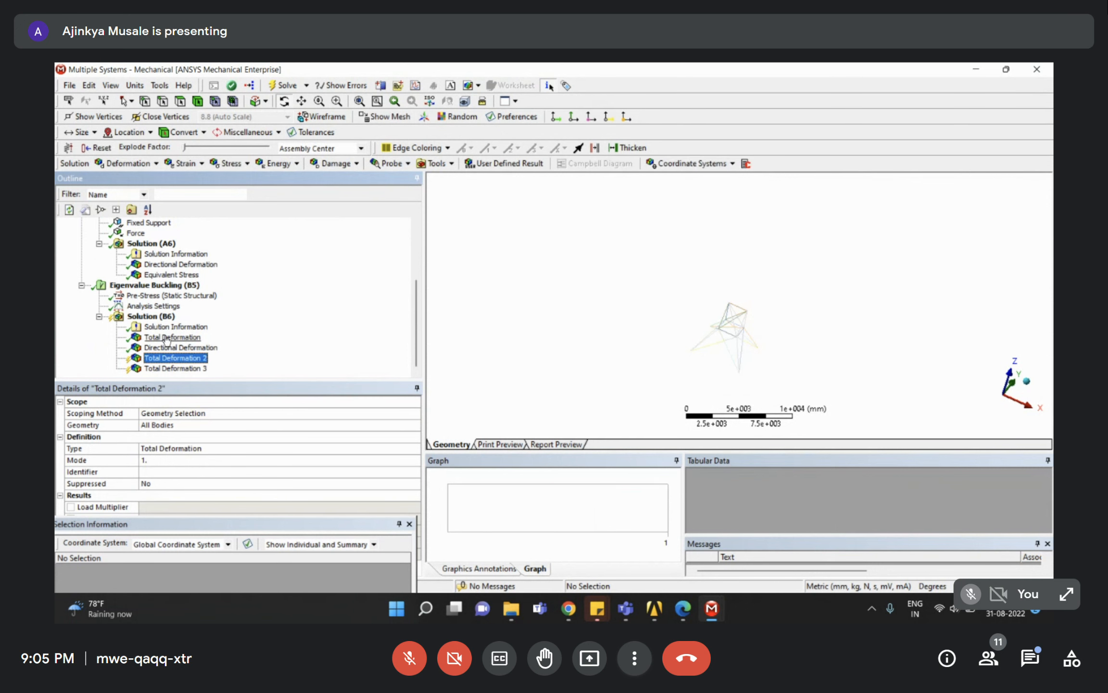
Delete the four existing deformation results from the buckling solution.
shift+click(168, 370)
right_click(145, 368)
click(182, 434)
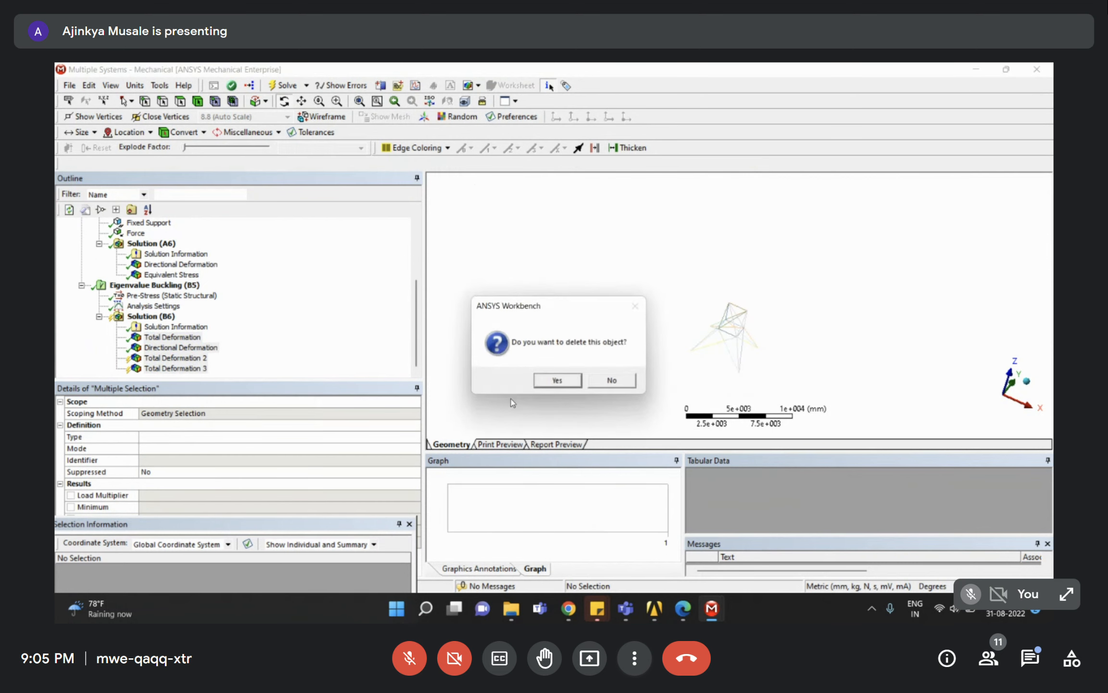
click(557, 380)
click(144, 358)
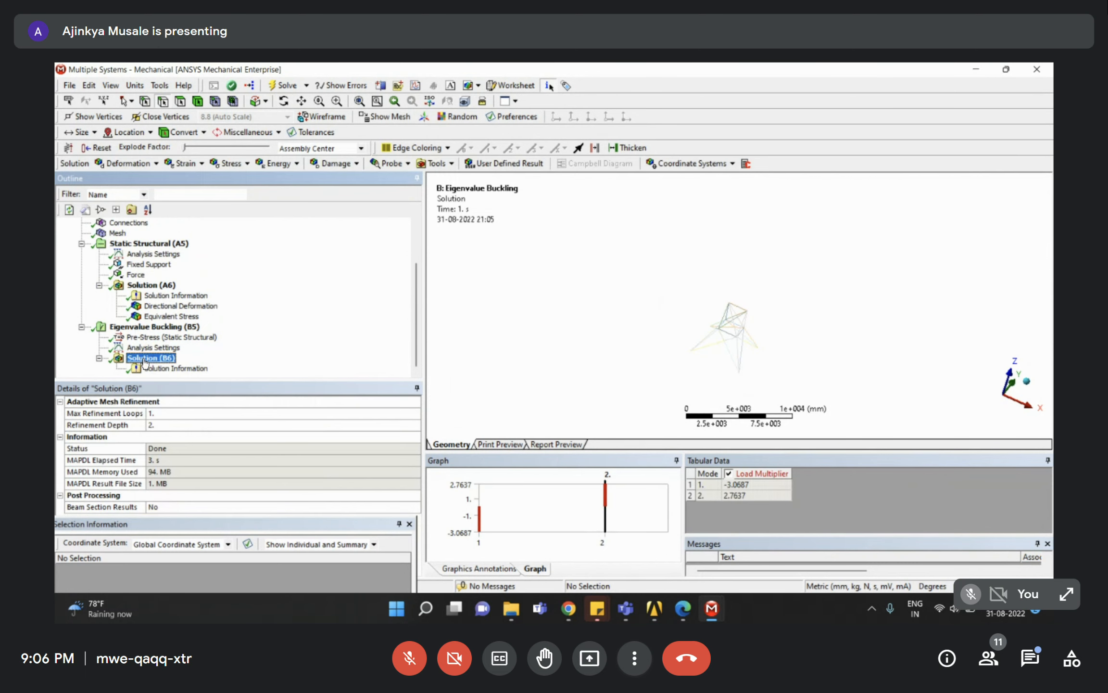
Recreate mode shape results for modes 1 and 2 and evaluate all, giving mode 2 a multiplier of 2.7637.
click(691, 476)
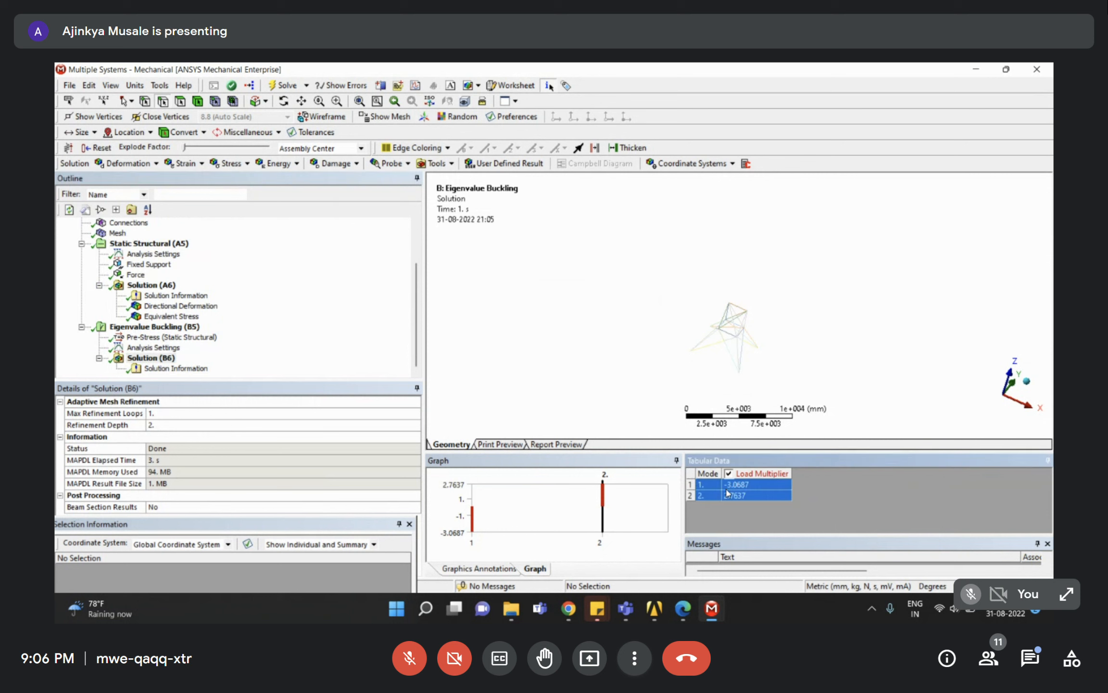
right_click(712, 490)
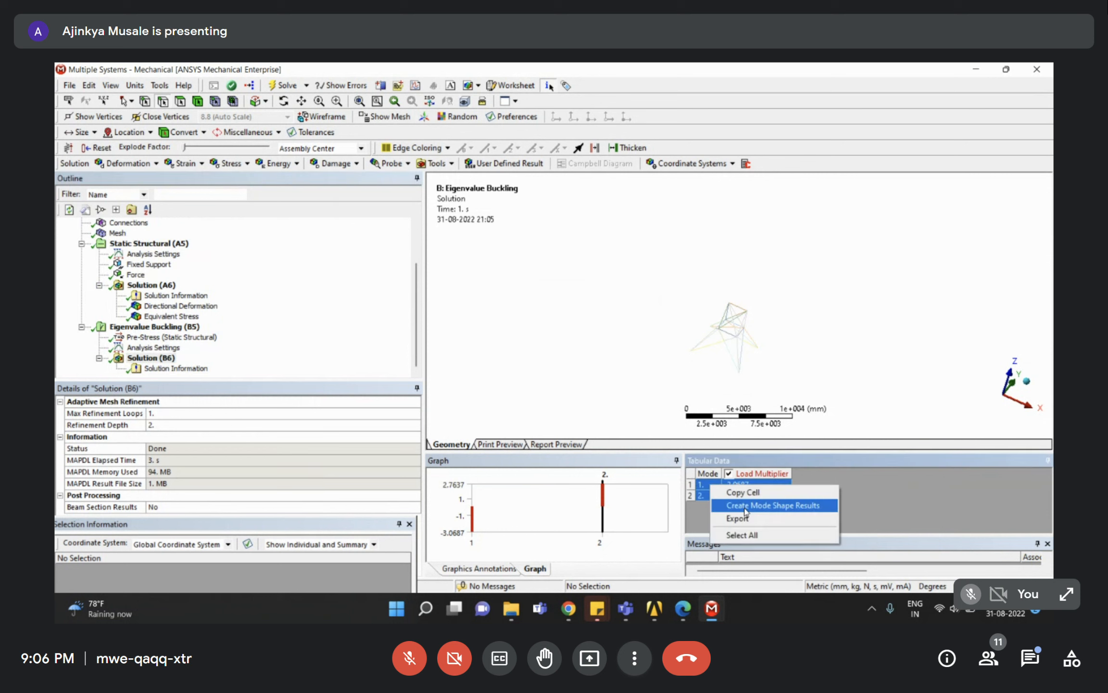
click(745, 506)
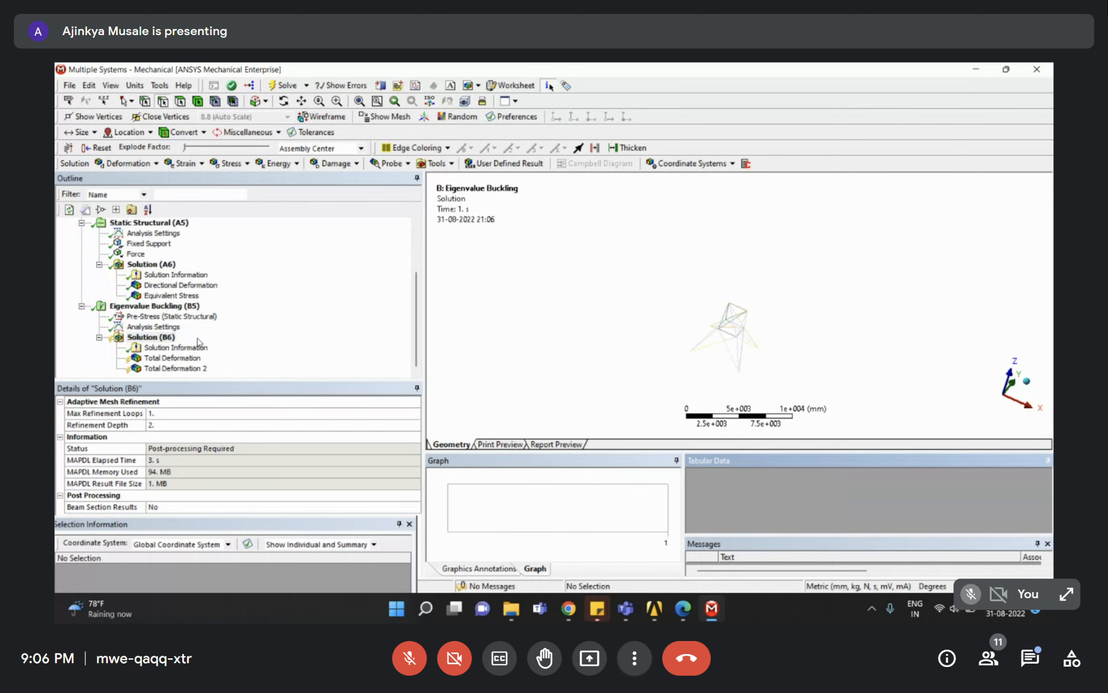
click(168, 369)
right_click(169, 372)
click(207, 390)
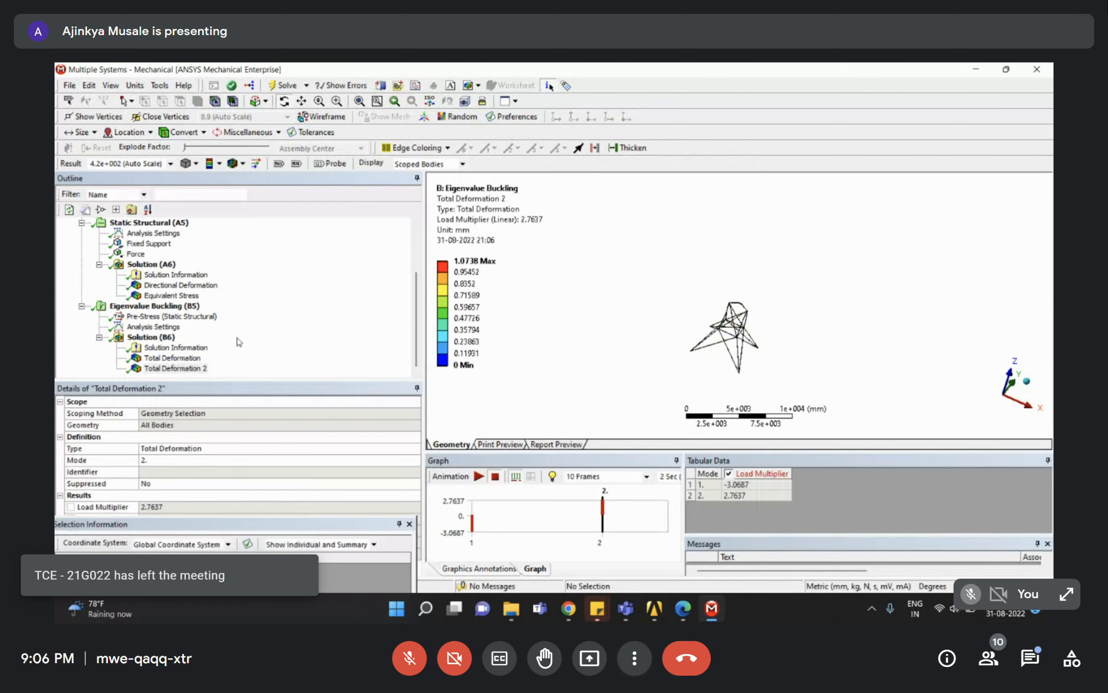
Show Total Deformation and rotate the tower to inspect the mode 1 buckling shape.
click(173, 357)
scroll(768, 365, up, 5)
drag(768, 364, 636, 369)
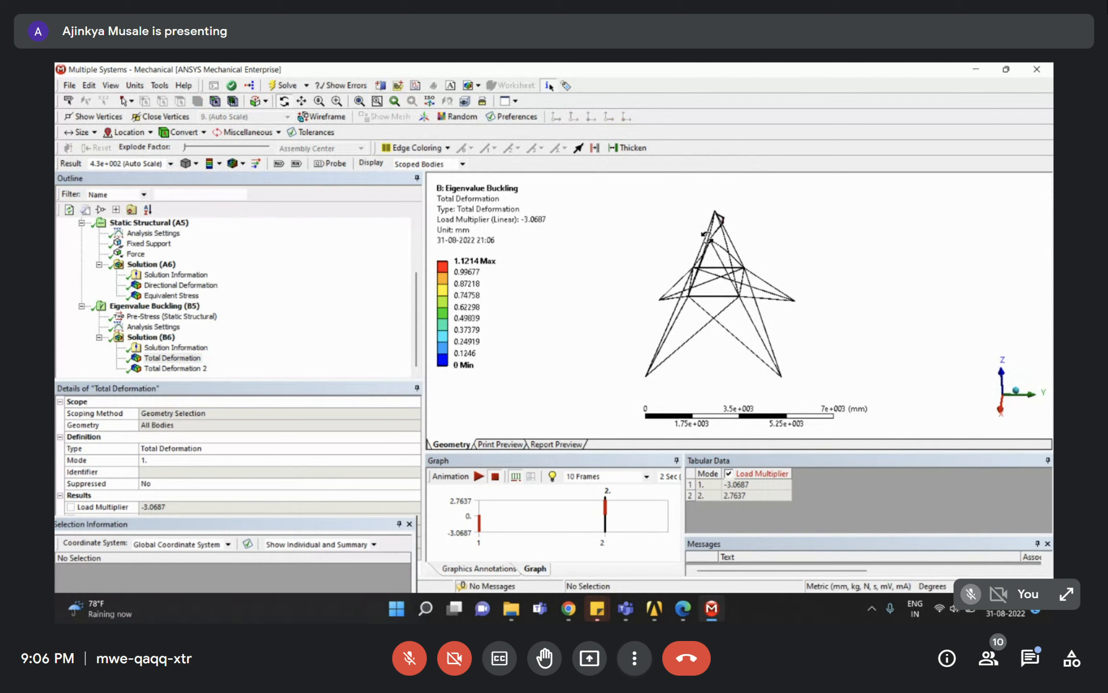
drag(690, 248, 730, 236)
Show Total Deformation 2 and rotate and zoom onto the tower's top joint to inspect mode 2.
click(176, 368)
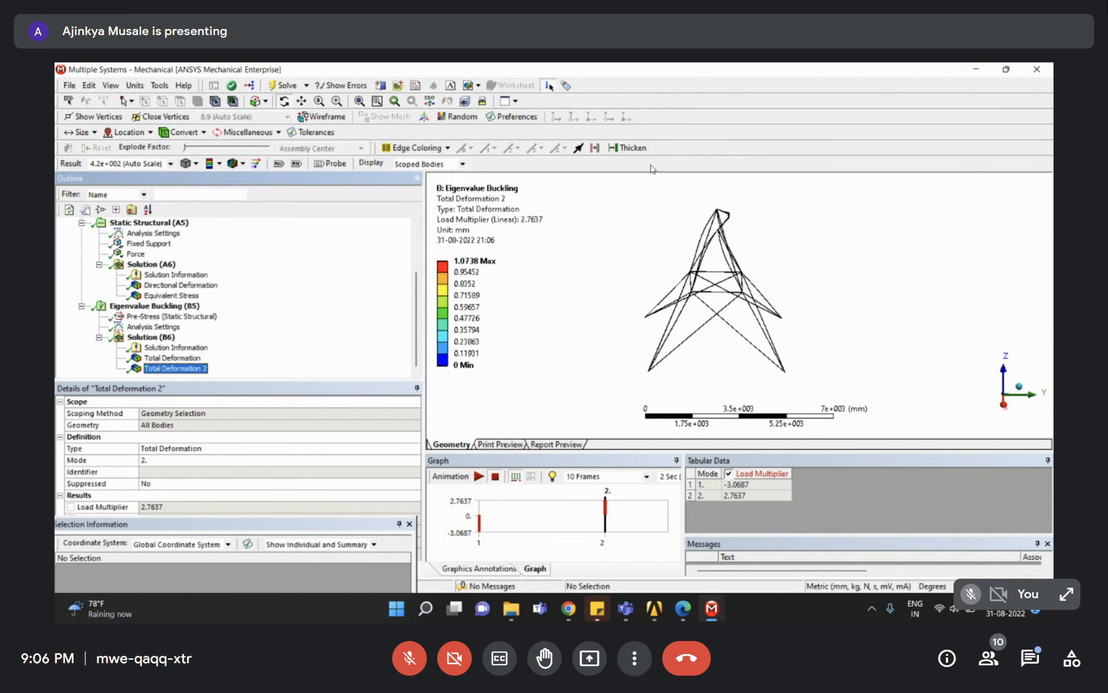
scroll(733, 274, down, 2)
right_drag(701, 231, 774, 292)
drag(718, 257, 686, 239)
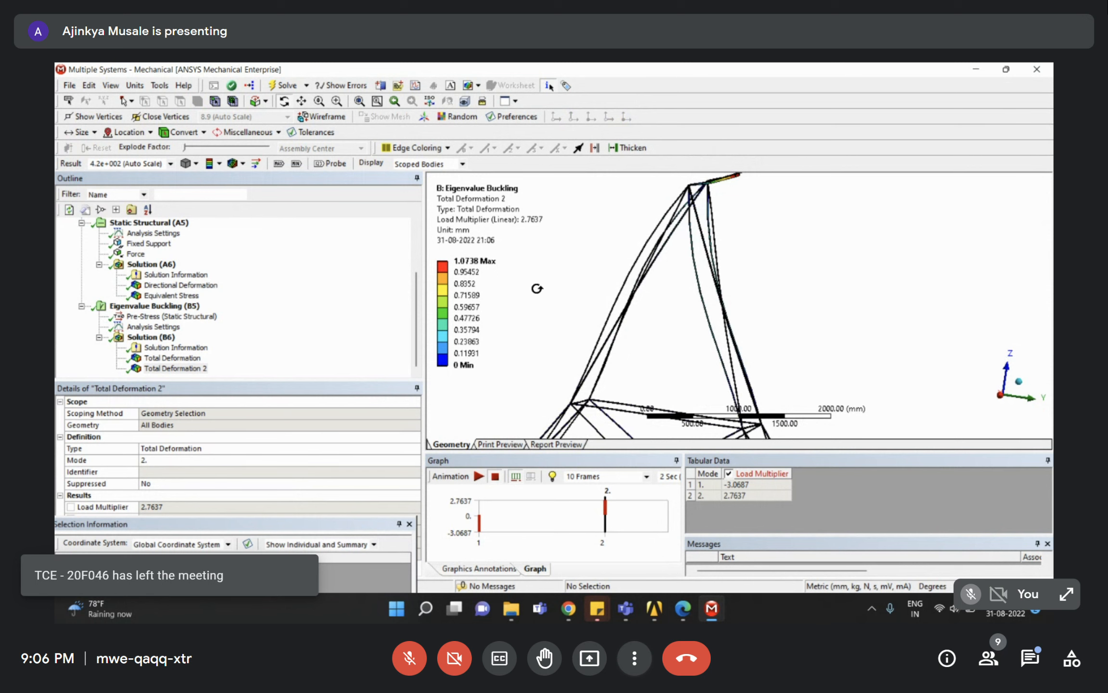
drag(544, 283, 632, 292)
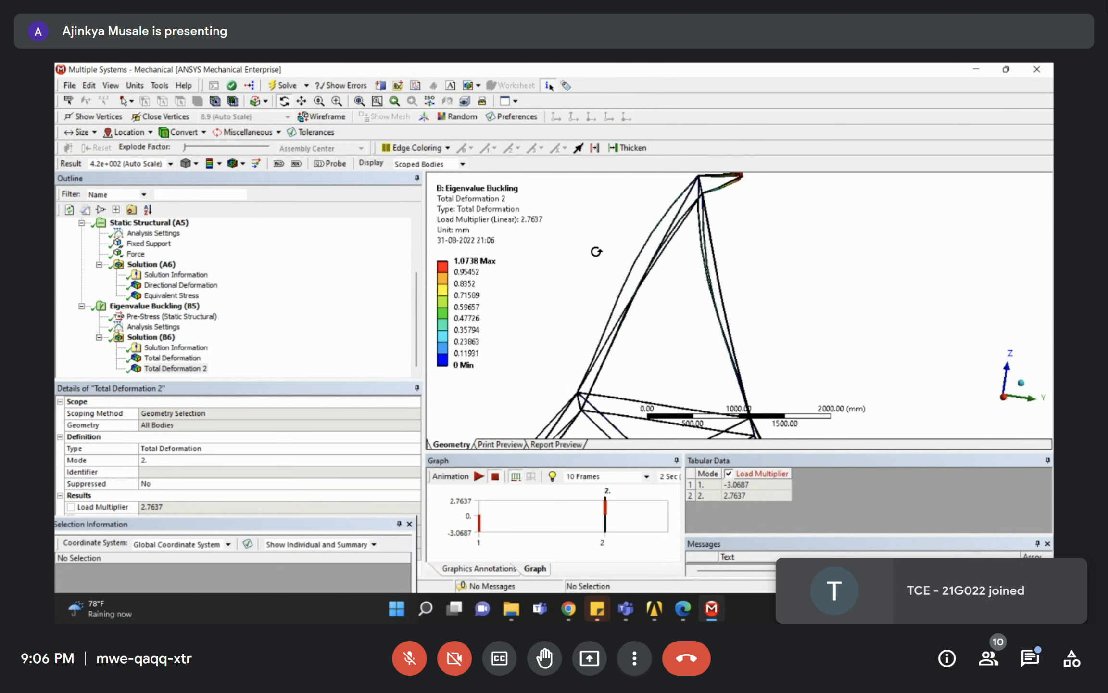
click(296, 309)
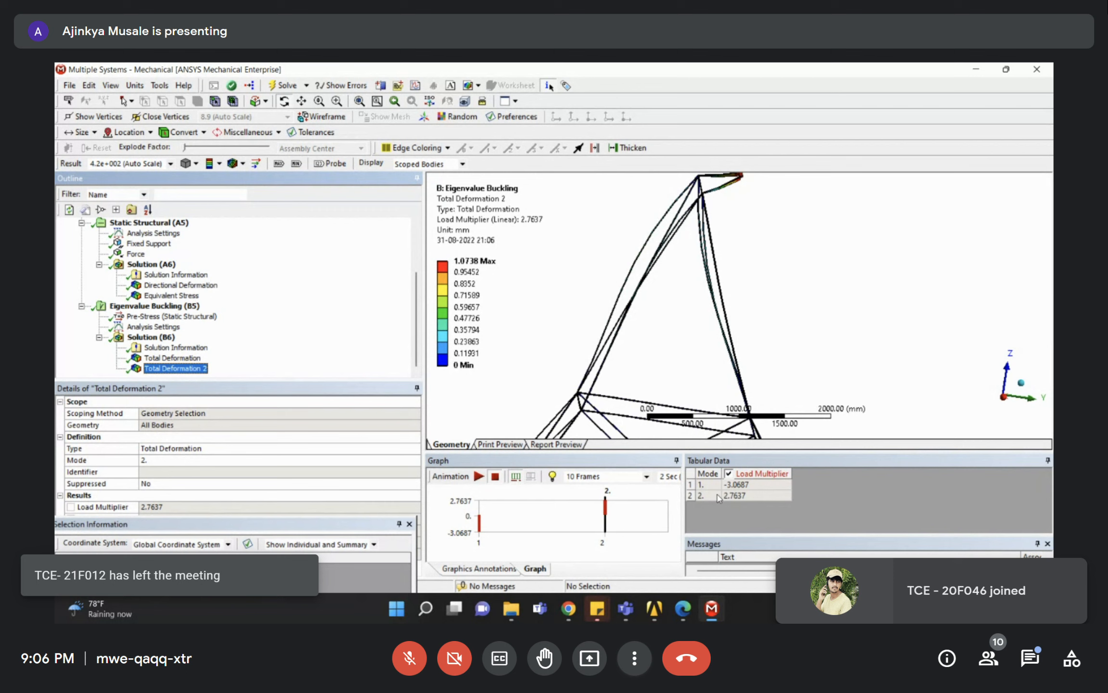
scroll(698, 303, down, 3)
middle_drag(697, 301, 774, 336)
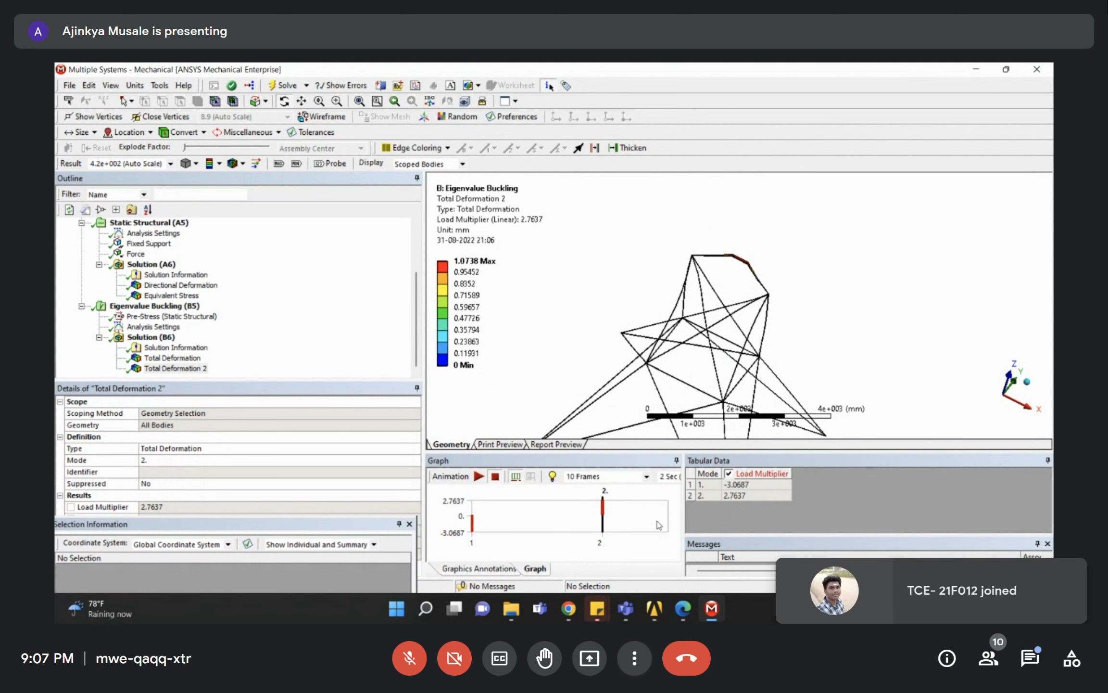
scroll(690, 356, down, 1)
middle_drag(691, 356, 656, 260)
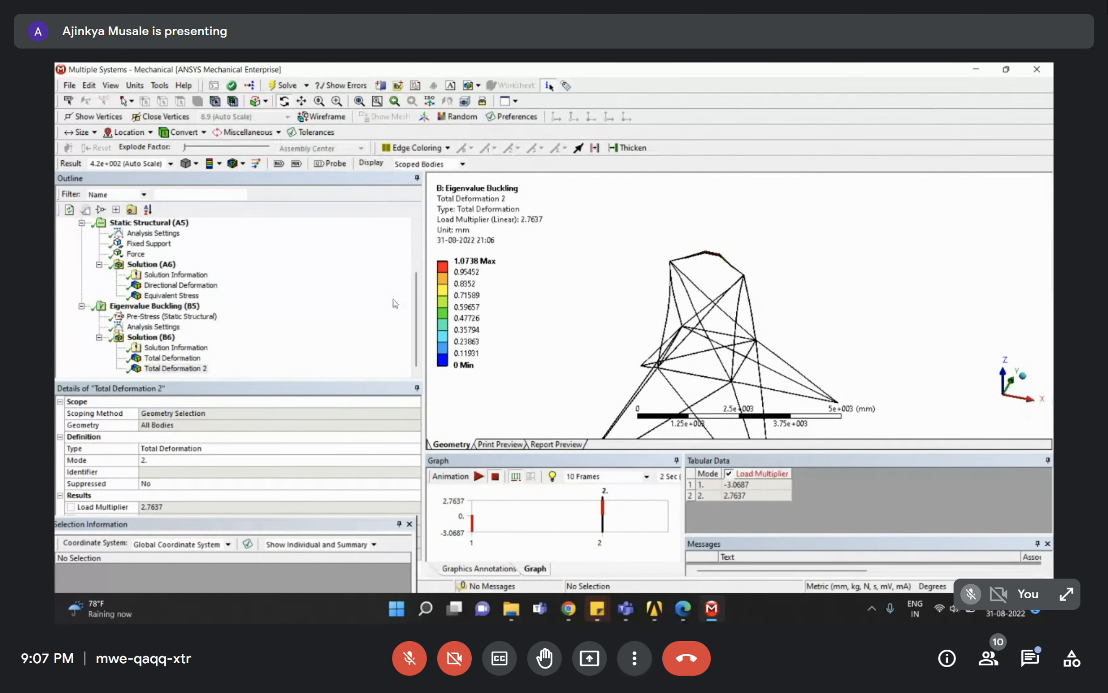
right_drag(709, 272, 782, 299)
middle_drag(765, 290, 623, 233)
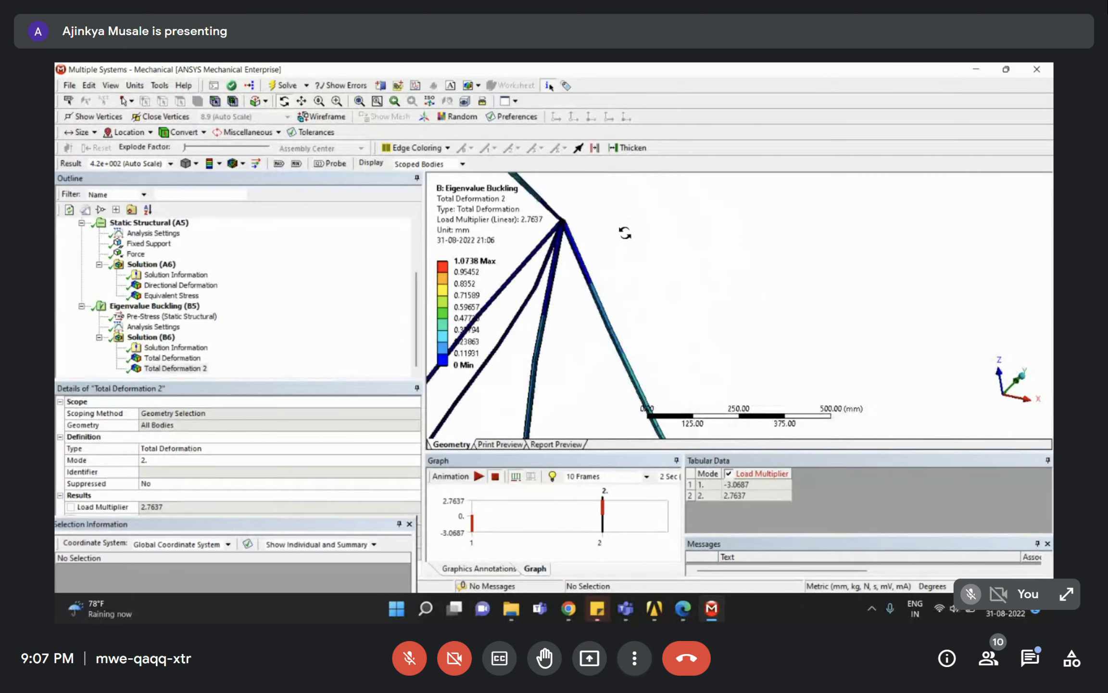
scroll(596, 225, down, 2)
right_drag(596, 224, 766, 332)
middle_drag(748, 308, 756, 309)
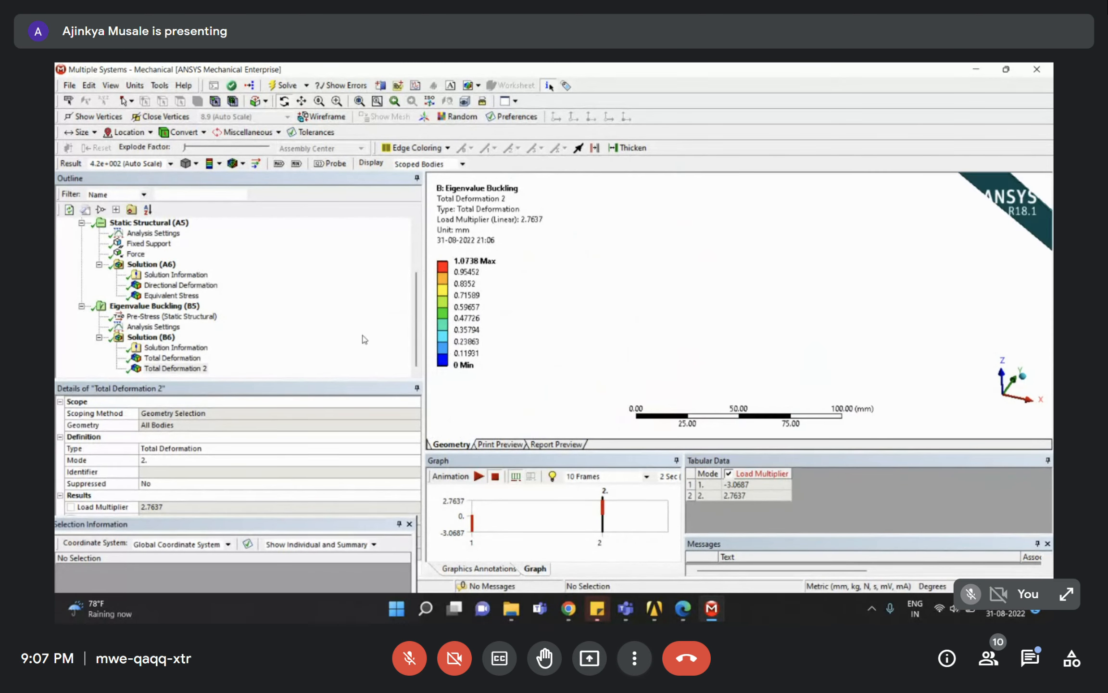
Display the Eigenvalue Buckling (B5) analysis details.
click(159, 306)
scroll(311, 273, up, 2)
scroll(731, 315, down, 5)
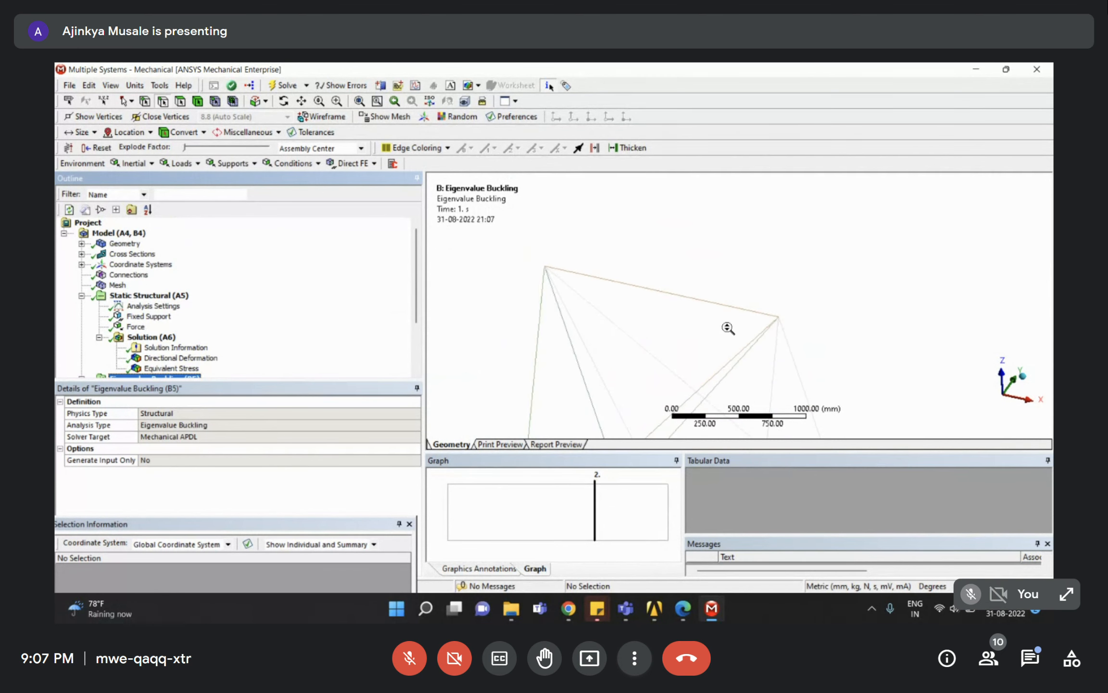
Hide all bodies except one tower member and zoom into its lower end.
right_click(734, 310)
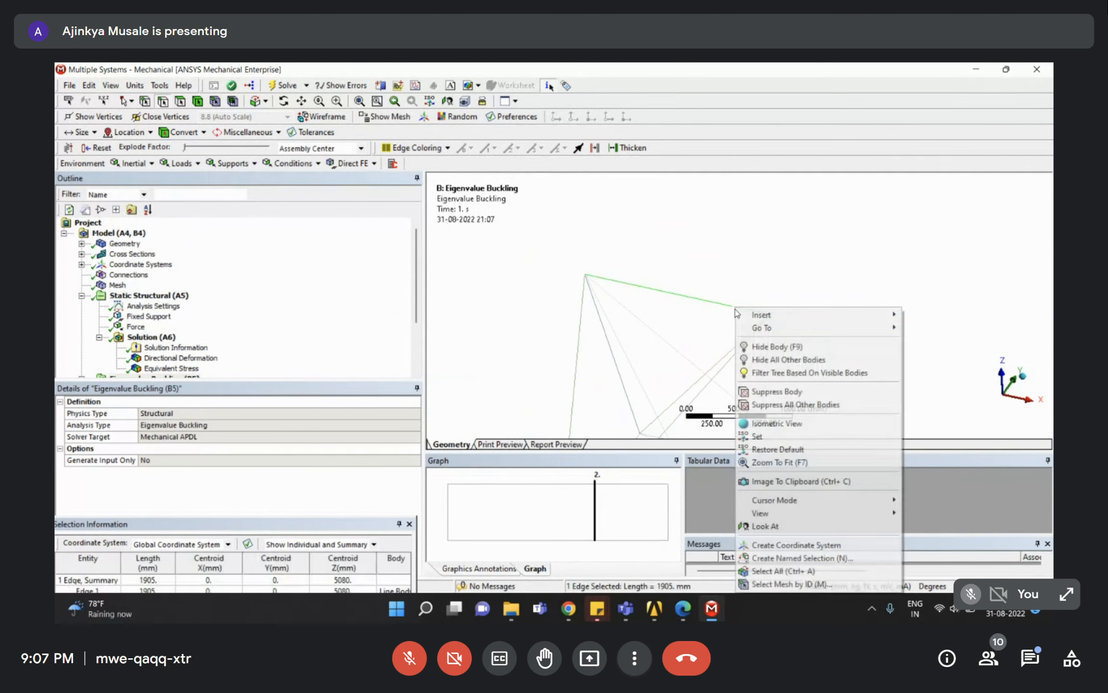
click(781, 359)
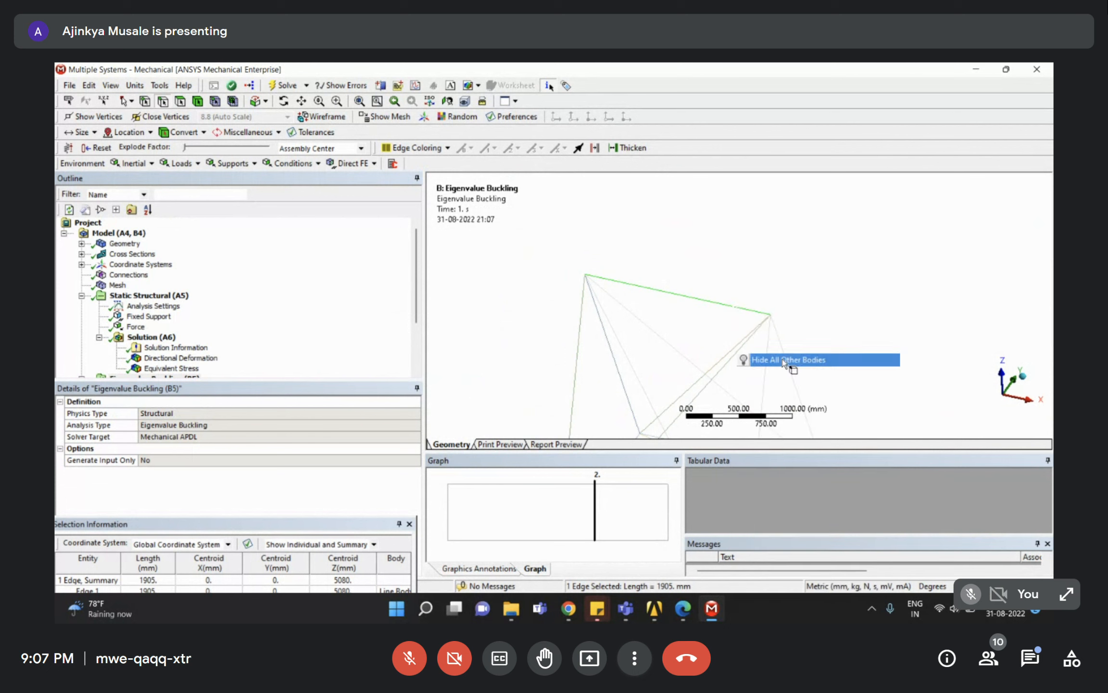
right_drag(754, 294, 777, 336)
scroll(678, 356, down, 6)
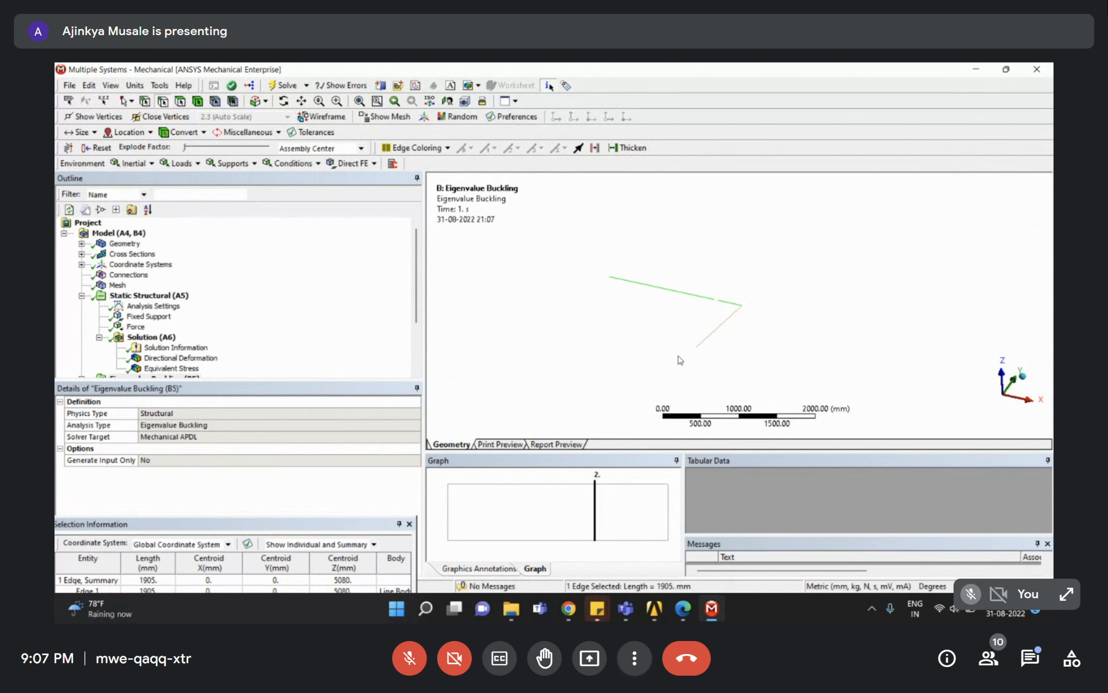
right_drag(682, 333, 727, 359)
right_drag(630, 302, 657, 350)
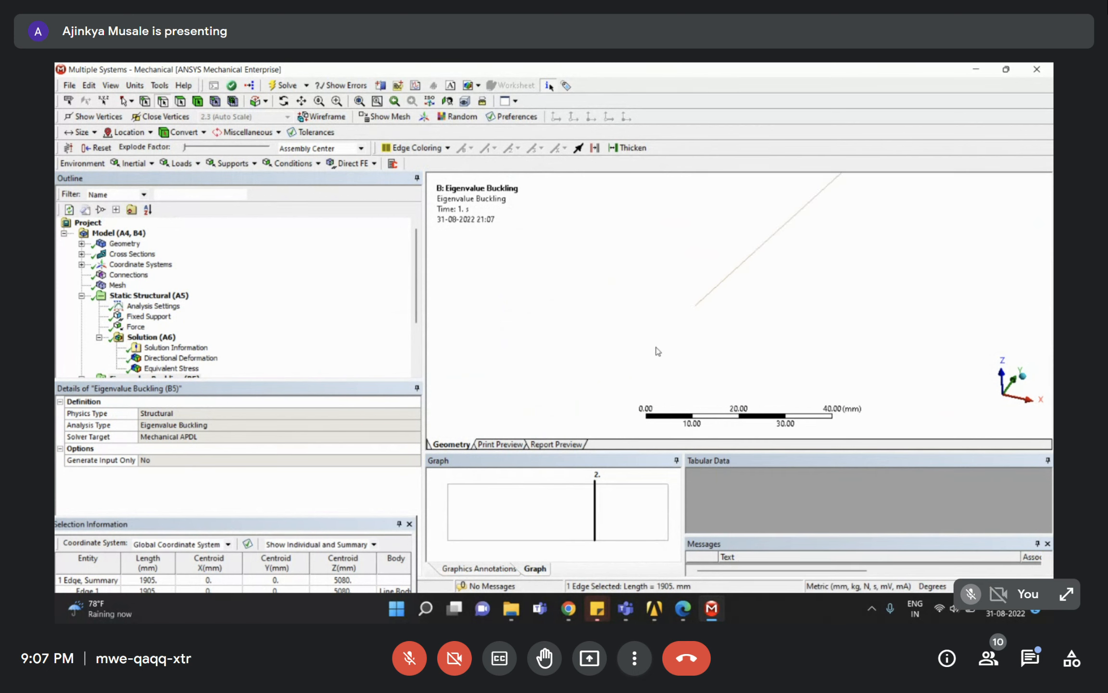
scroll(179, 327, down, 2)
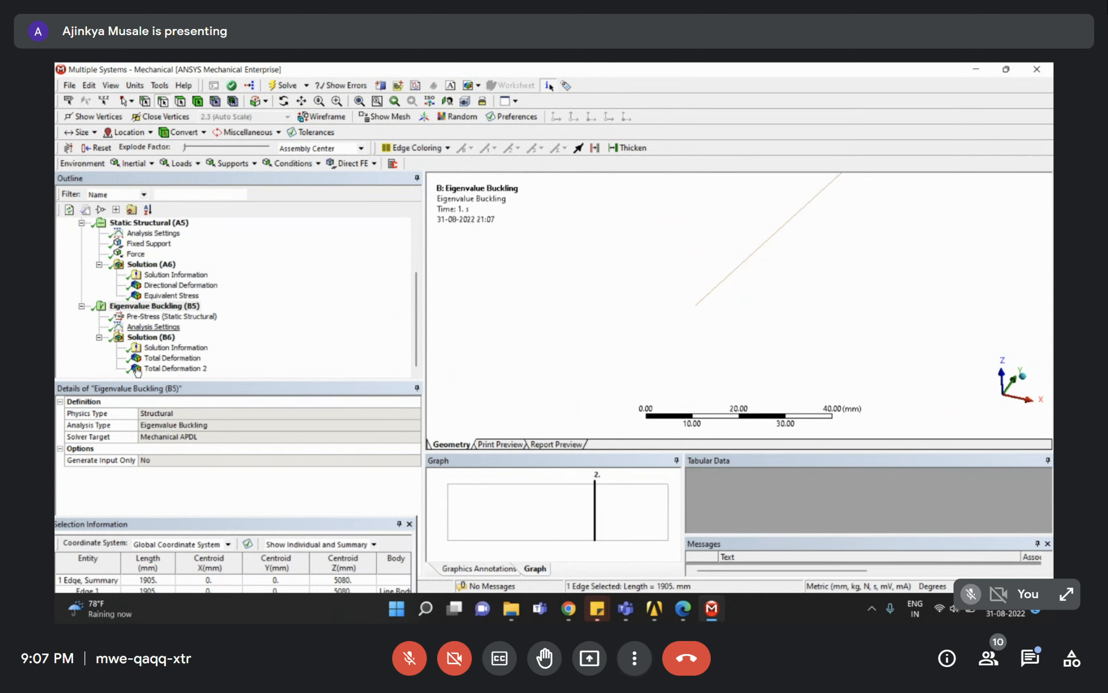
Show the mode 1 Total Deformation (max 1.1214, multiplier -3.0687) on the isolated member.
click(164, 360)
scroll(725, 254, down, 5)
middle_drag(725, 255, 902, 292)
scroll(779, 307, down, 8)
middle_drag(730, 262, 635, 218)
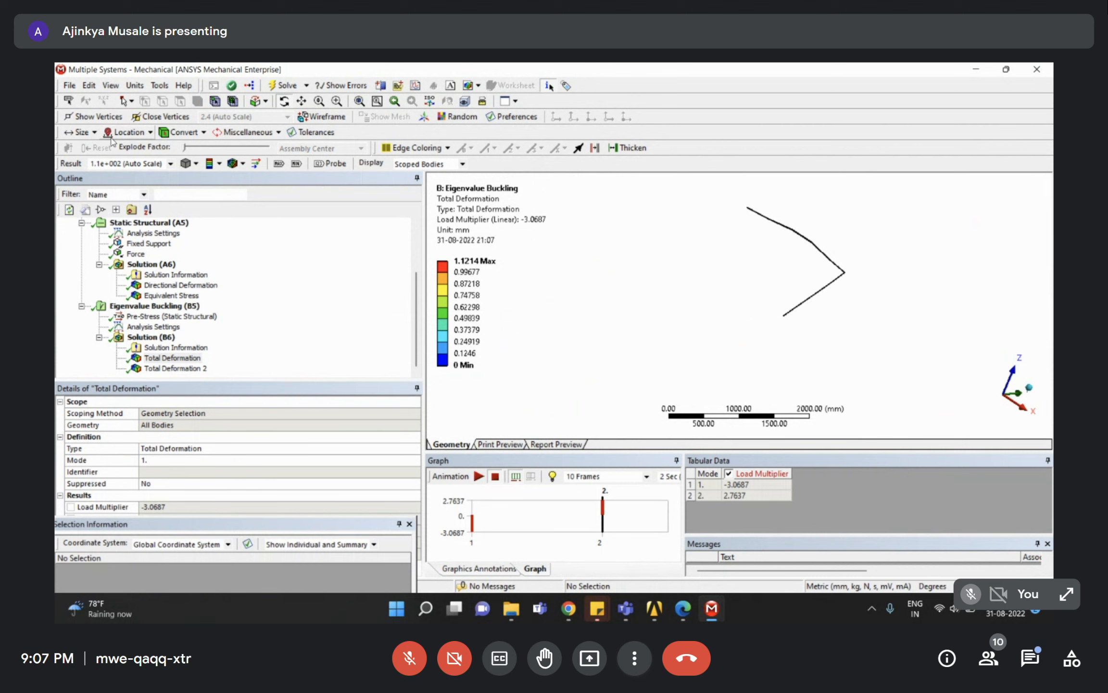
Set the result scale to 0.0 (Undeformed) and zoom in on the member.
click(170, 164)
click(116, 179)
right_drag(729, 283, 772, 322)
middle_drag(805, 342, 723, 266)
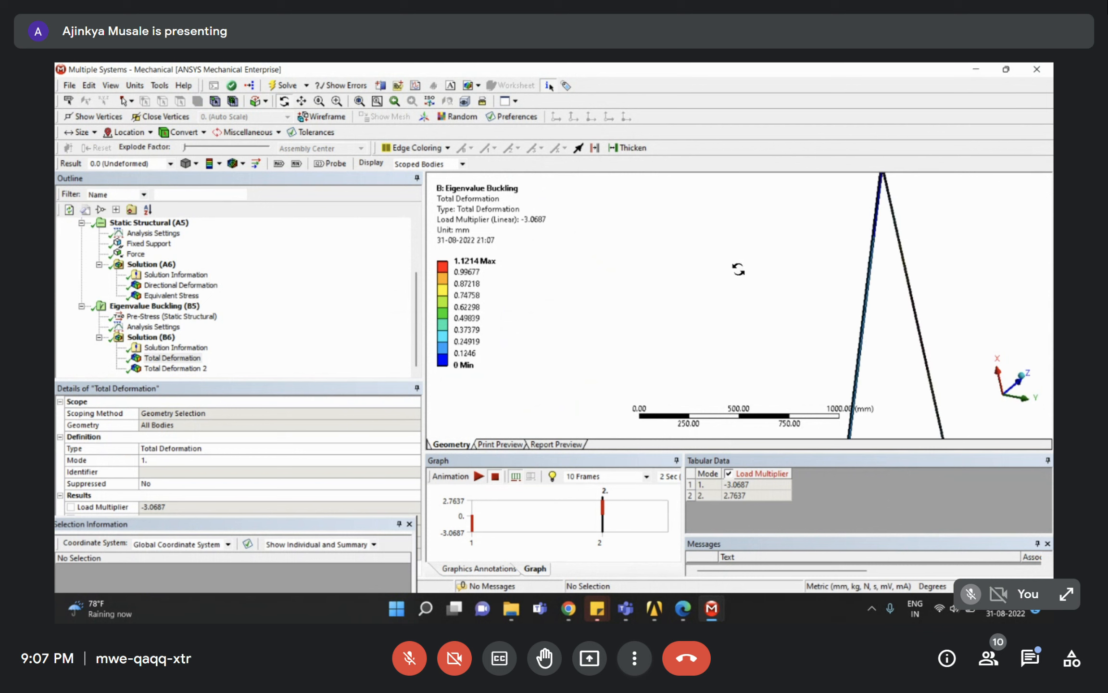
scroll(818, 291, down, 5)
Rotate and zoom onto the member's angle-section end for a close look.
middle_drag(738, 332, 779, 379)
right_drag(786, 403, 788, 405)
right_drag(716, 331, 758, 383)
right_drag(677, 255, 776, 332)
scroll(721, 248, down, 4)
ctrl+middle_drag(722, 281, 714, 325)
scroll(714, 325, down, 10)
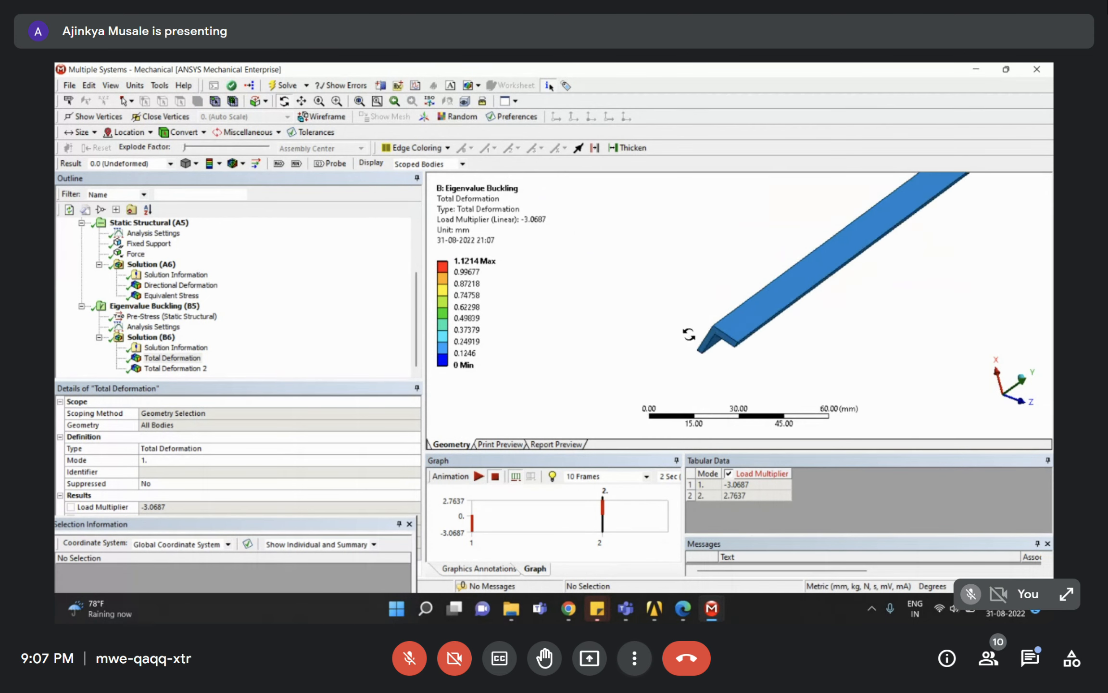
scroll(702, 308, down, 6)
middle_drag(702, 303, 728, 372)
mouse_move(717, 314)
middle_down()
mouse_move(703, 331)
mouse_move(721, 335)
middle_up()
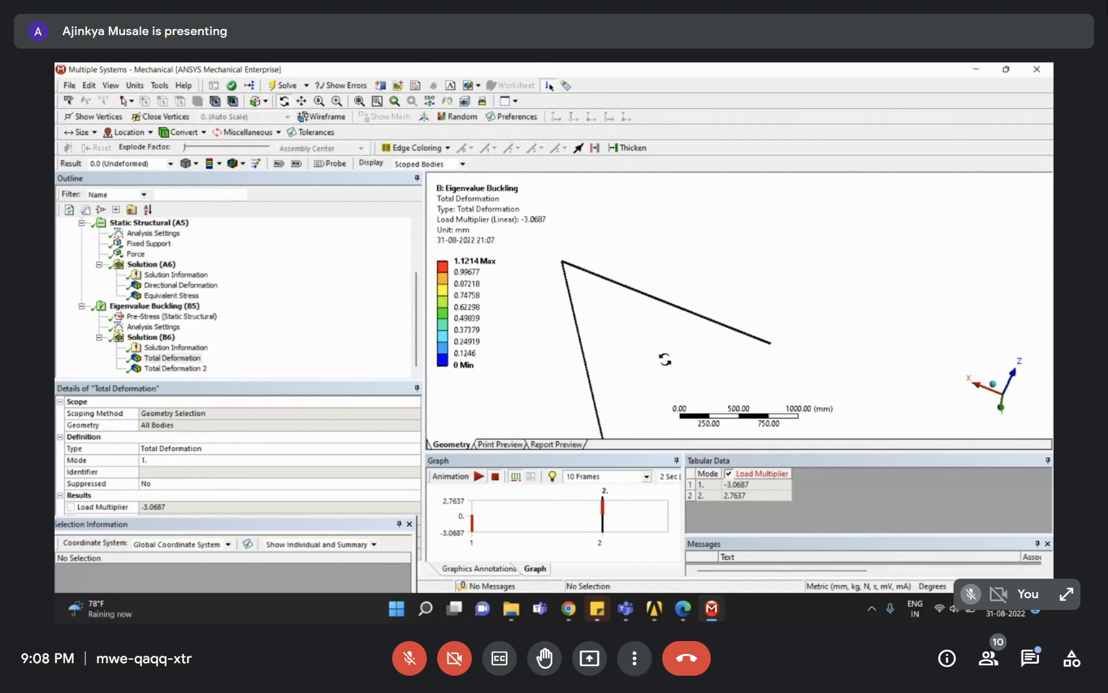
click(317, 295)
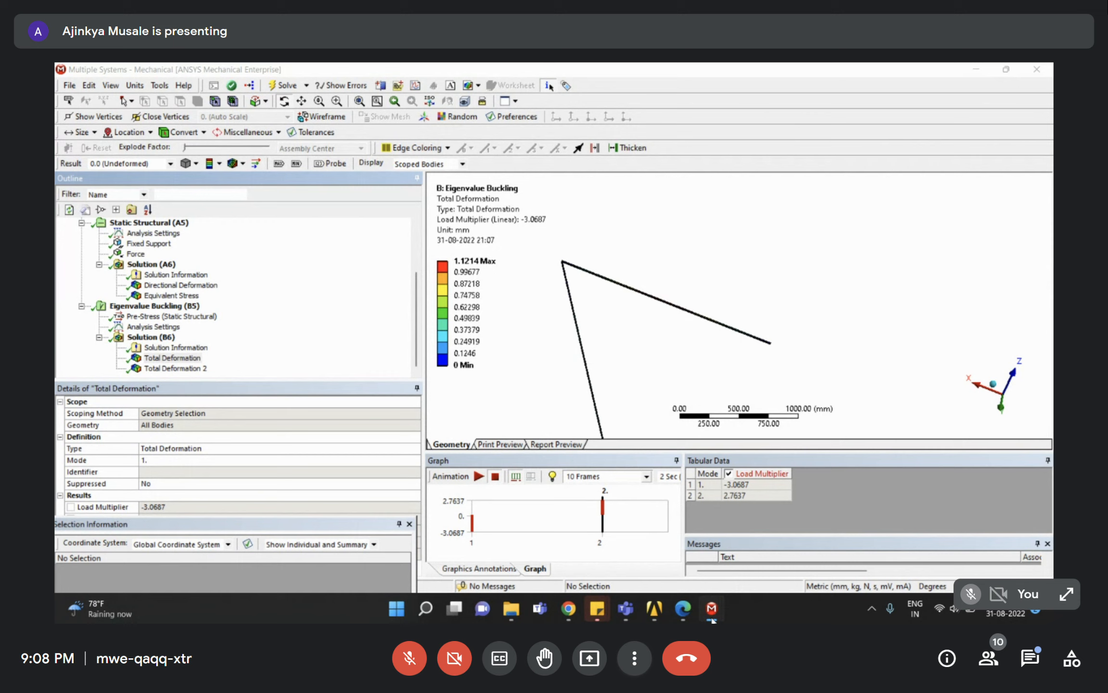
In DesignModeler, select the L2 cross-section sketch under the cross section.
mouse_move(712, 616)
click(703, 549)
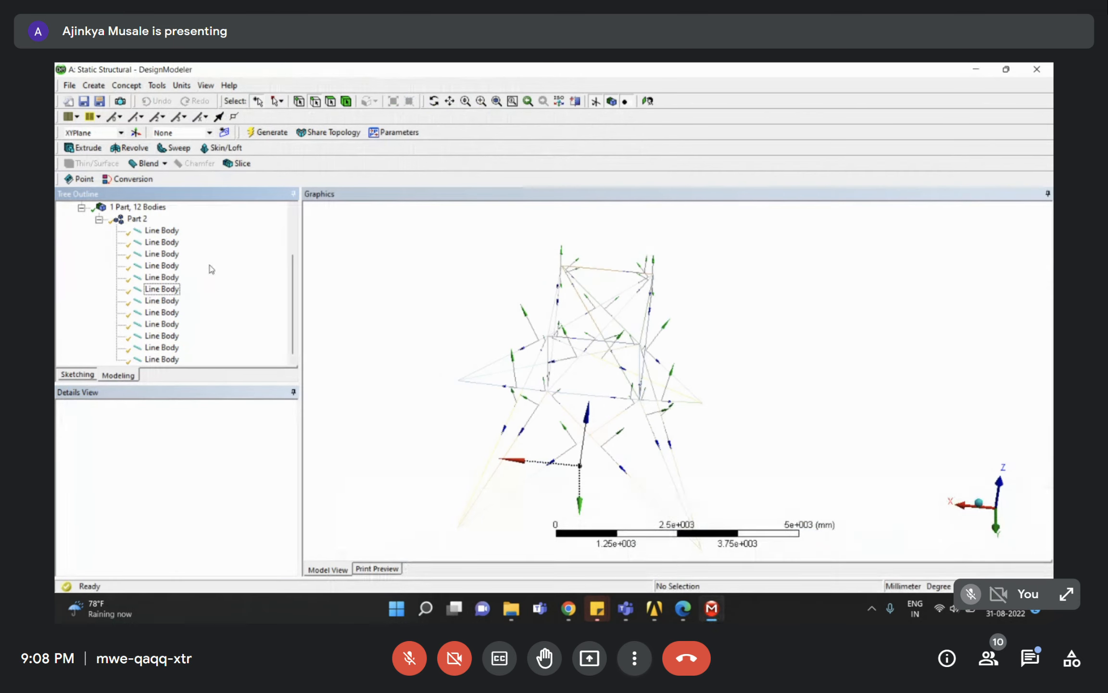
scroll(135, 252, up, 2)
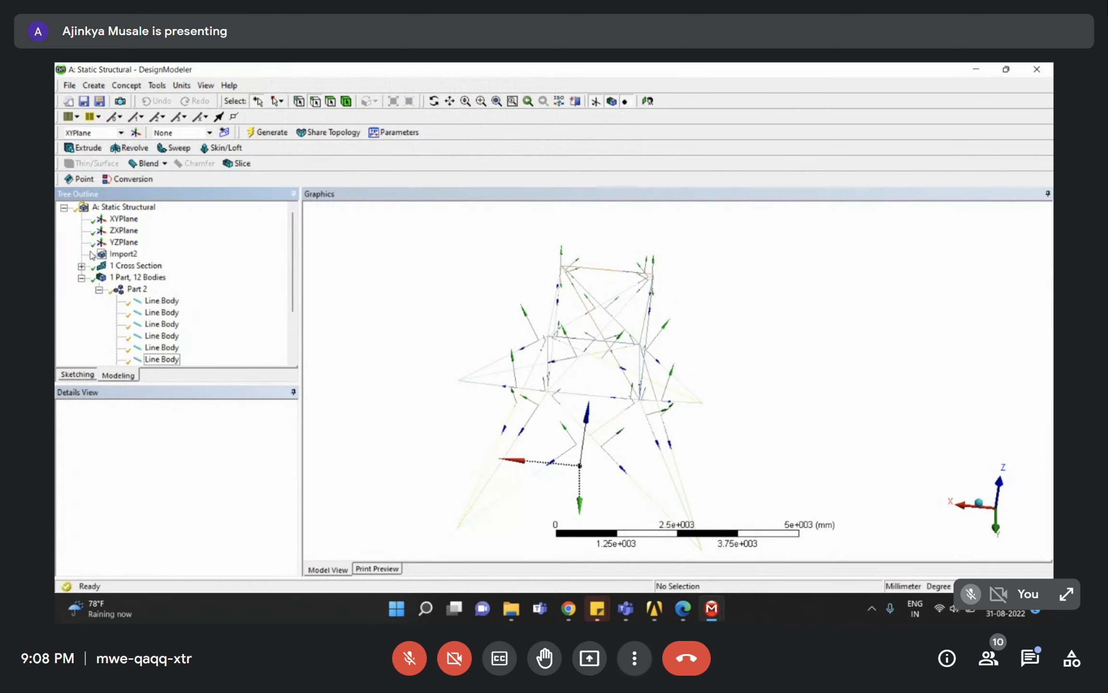
click(81, 267)
click(131, 277)
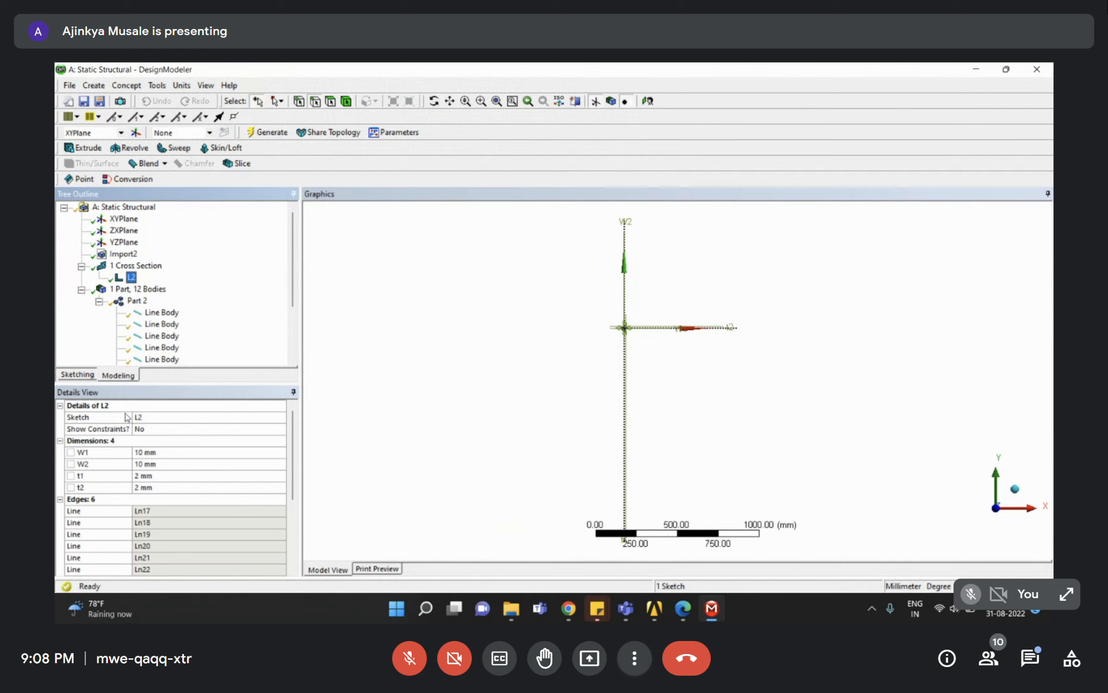
Set the L2 angle section to W1 = W2 = 50 mm and t1 = t2 = 10 mm.
click(182, 452)
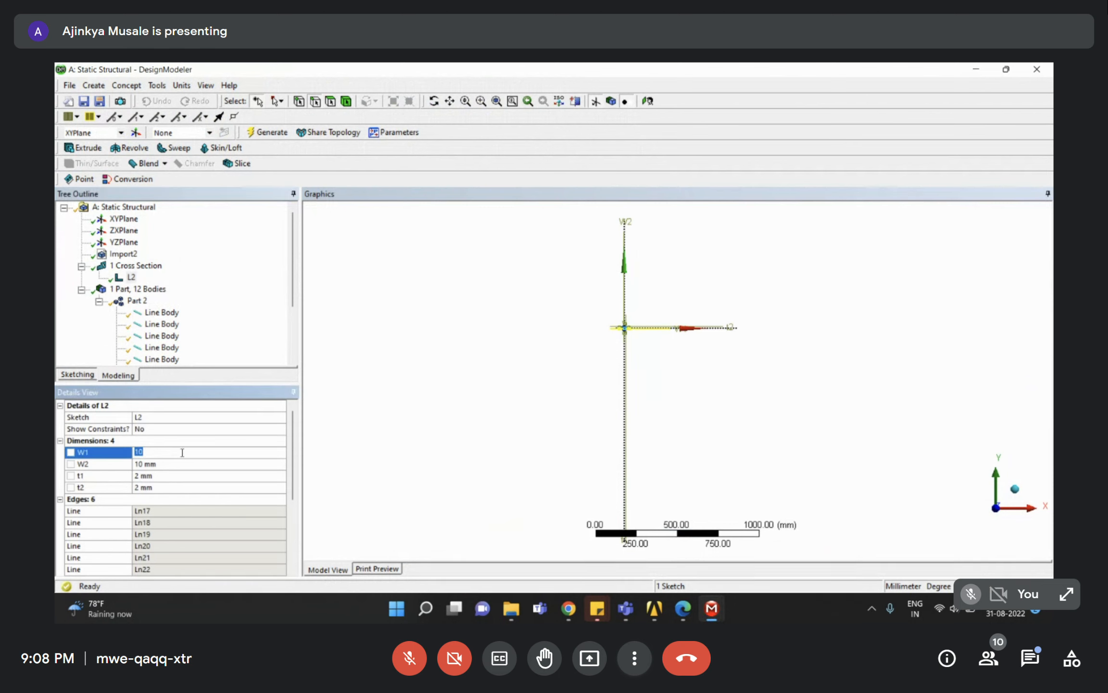
text(50)
click(174, 464)
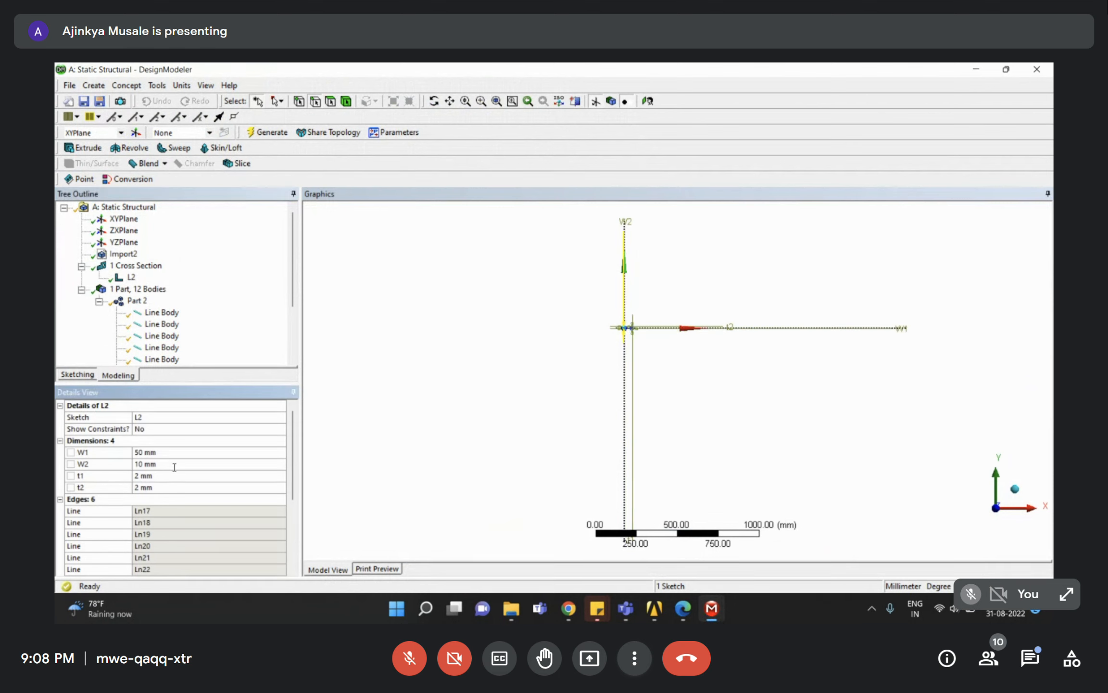
text(50)
key(Return)
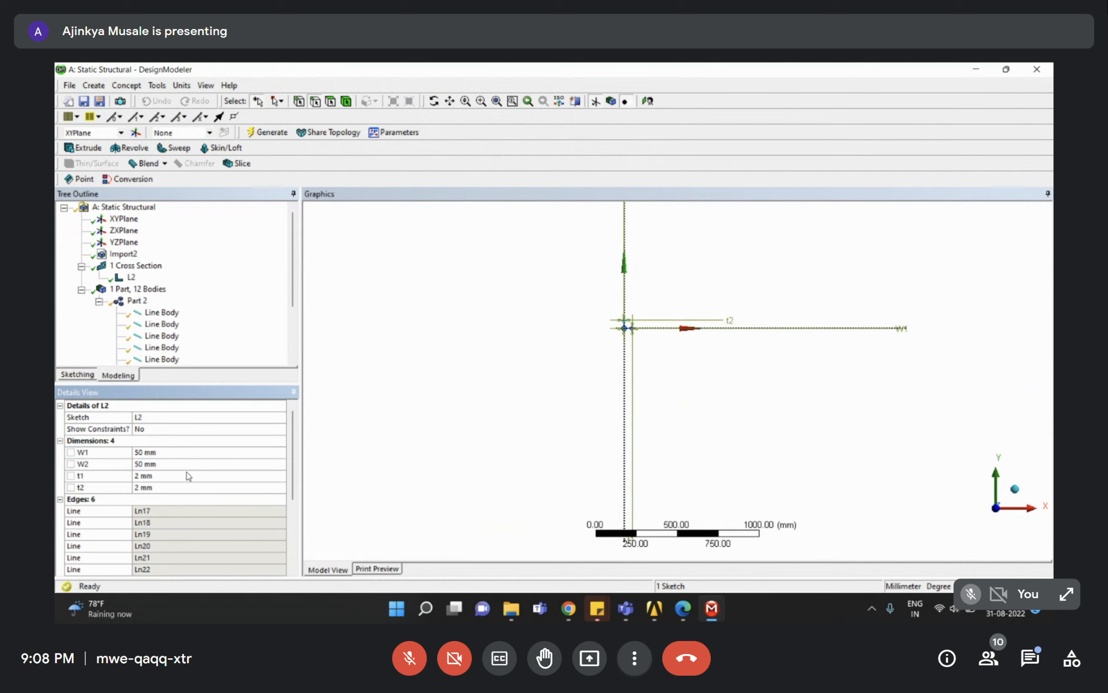
click(167, 475)
text(10)
key(Return)
click(187, 487)
text(10)
key(Return)
Zoom in on the L section, collapse the tree, and switch to the Session_4 Workbench project.
scroll(618, 312, down, 10)
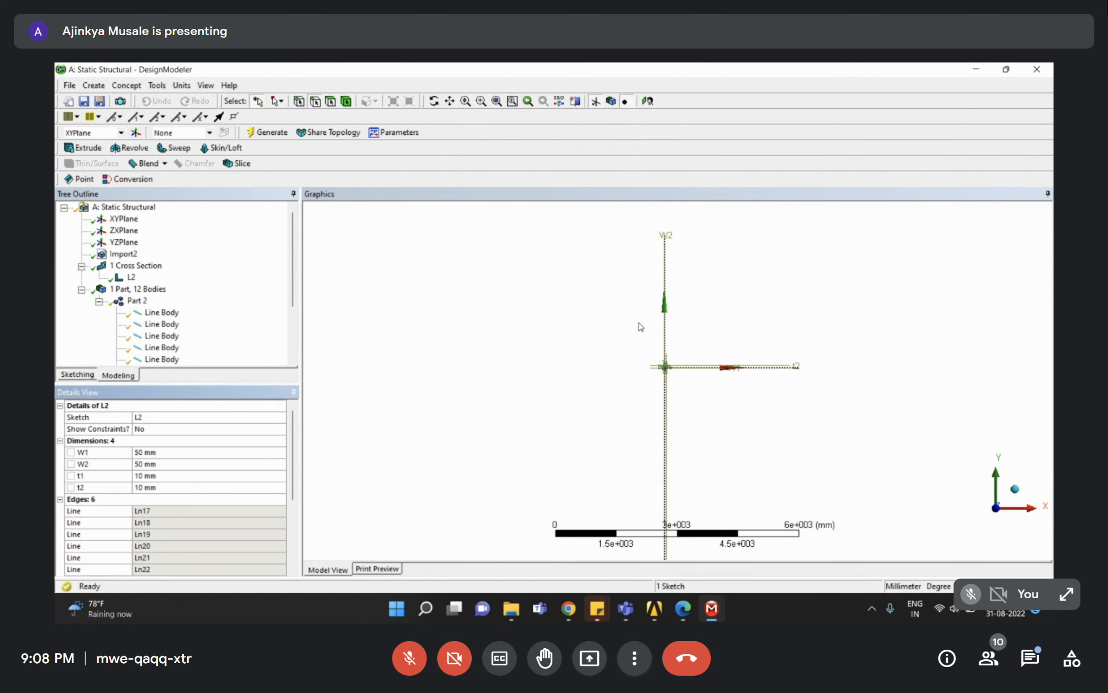
right_drag(659, 361, 701, 388)
mouse_move(565, 354)
right_down()
mouse_move(612, 422)
mouse_move(635, 425)
mouse_move(715, 485)
right_up()
scroll(607, 410, down, 3)
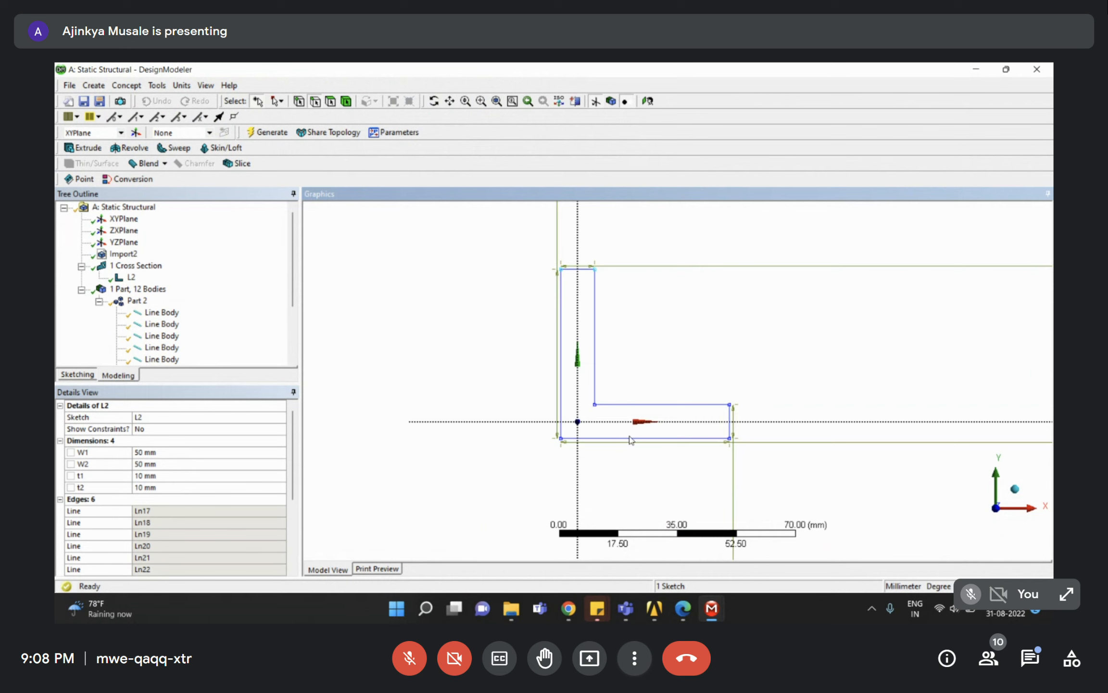
click(81, 265)
click(81, 278)
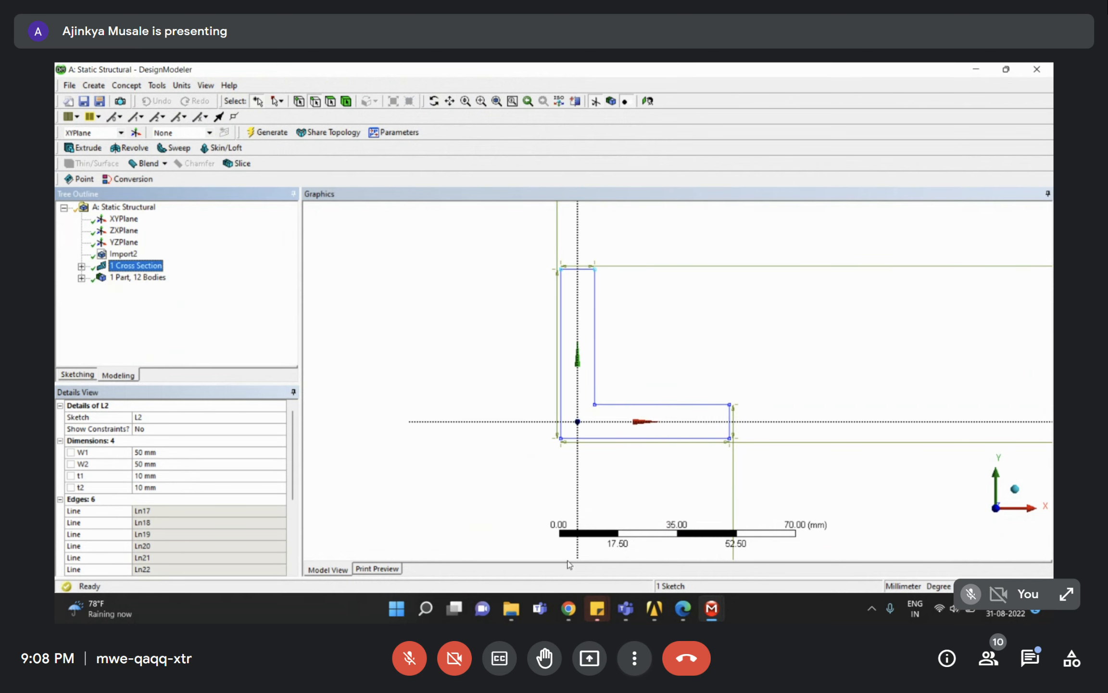
click(663, 613)
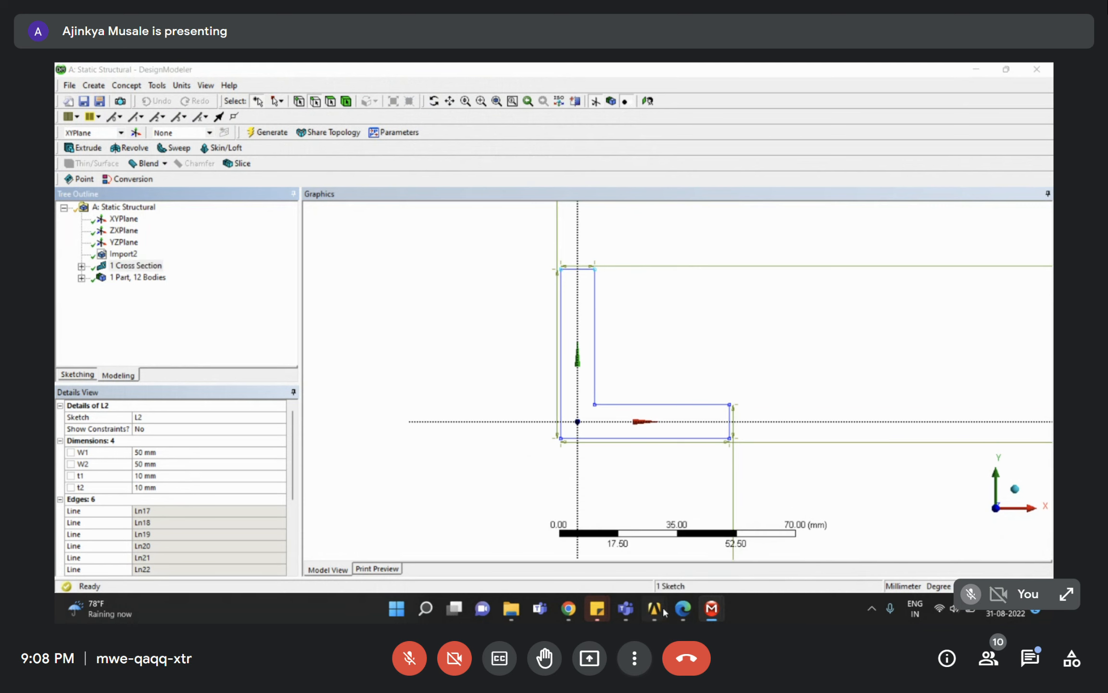
click(717, 536)
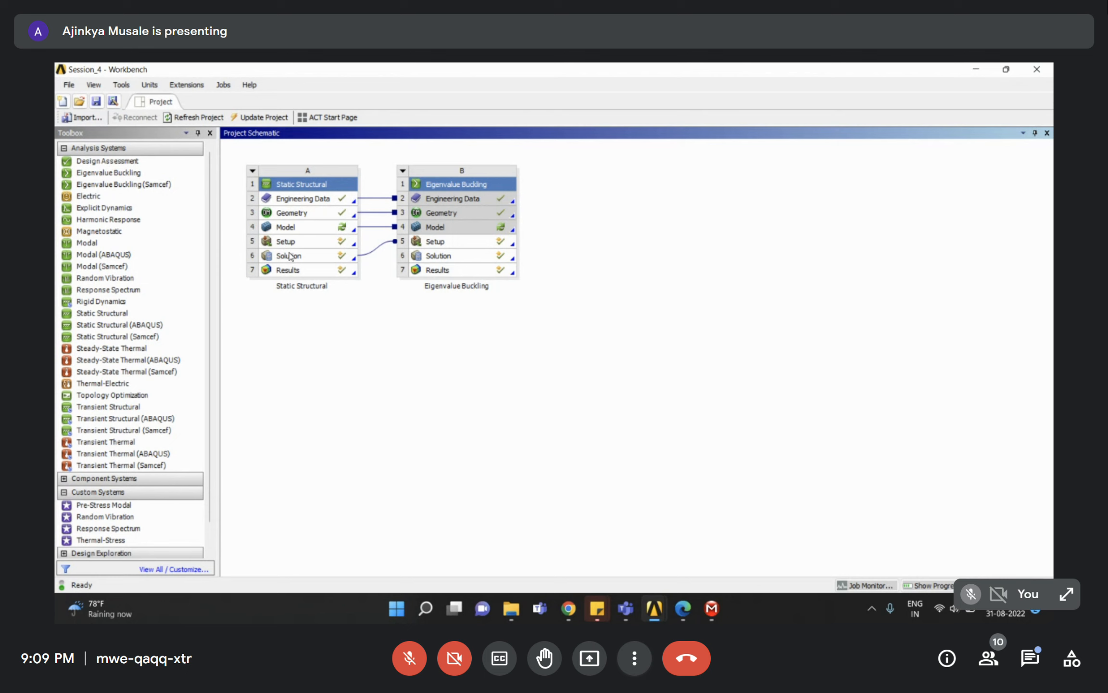
click(304, 228)
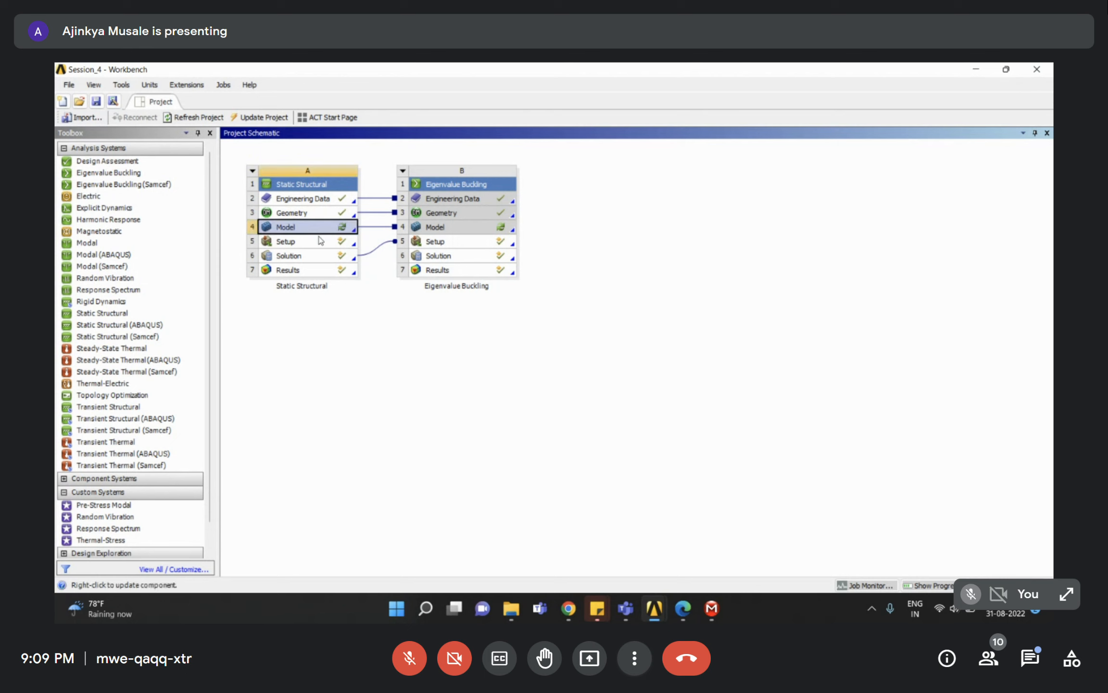
right_click(316, 236)
click(269, 356)
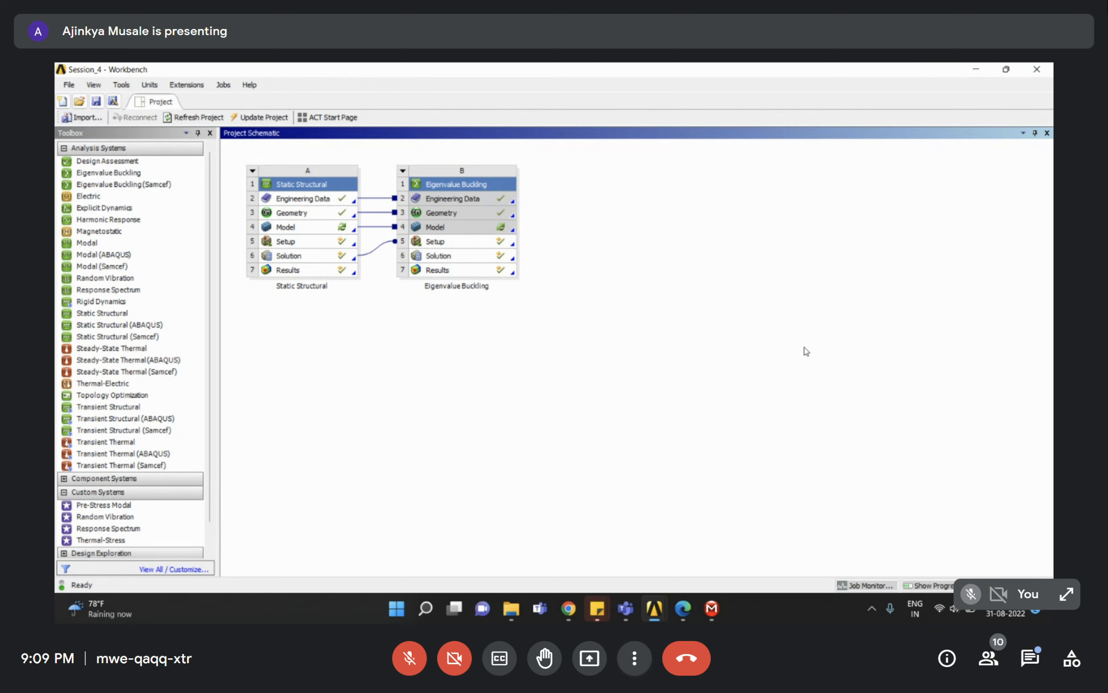
mouse_move(717, 605)
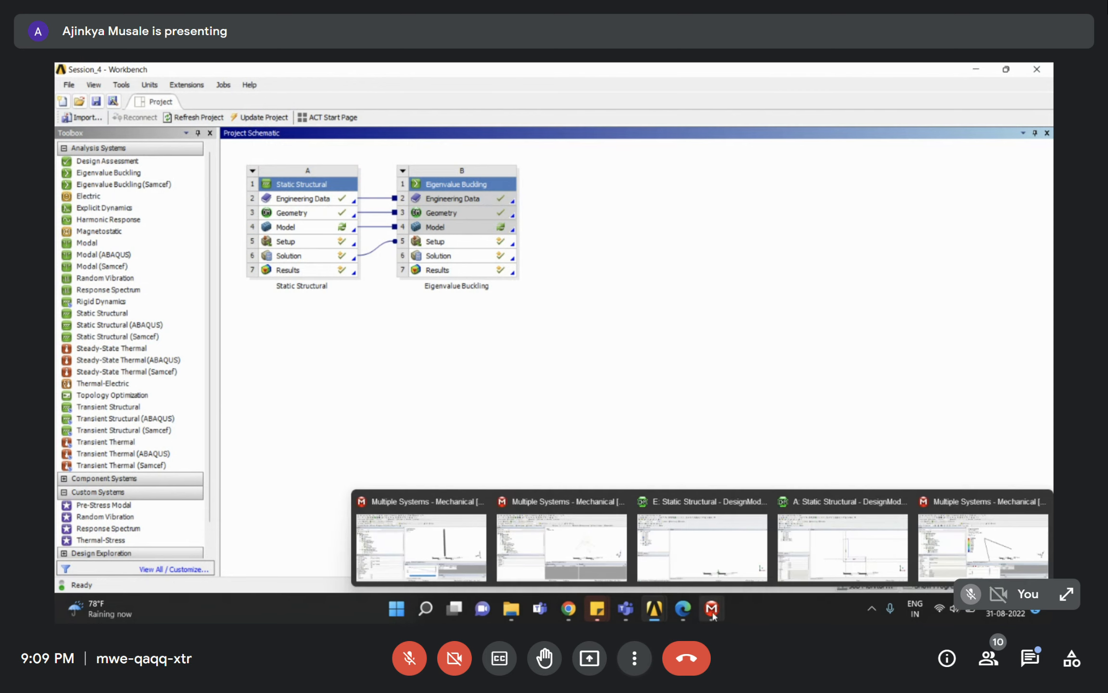
From Session_4 Workbench, open the Static Structural model in Mechanical, answering Yes to re-read upstream data.
click(964, 550)
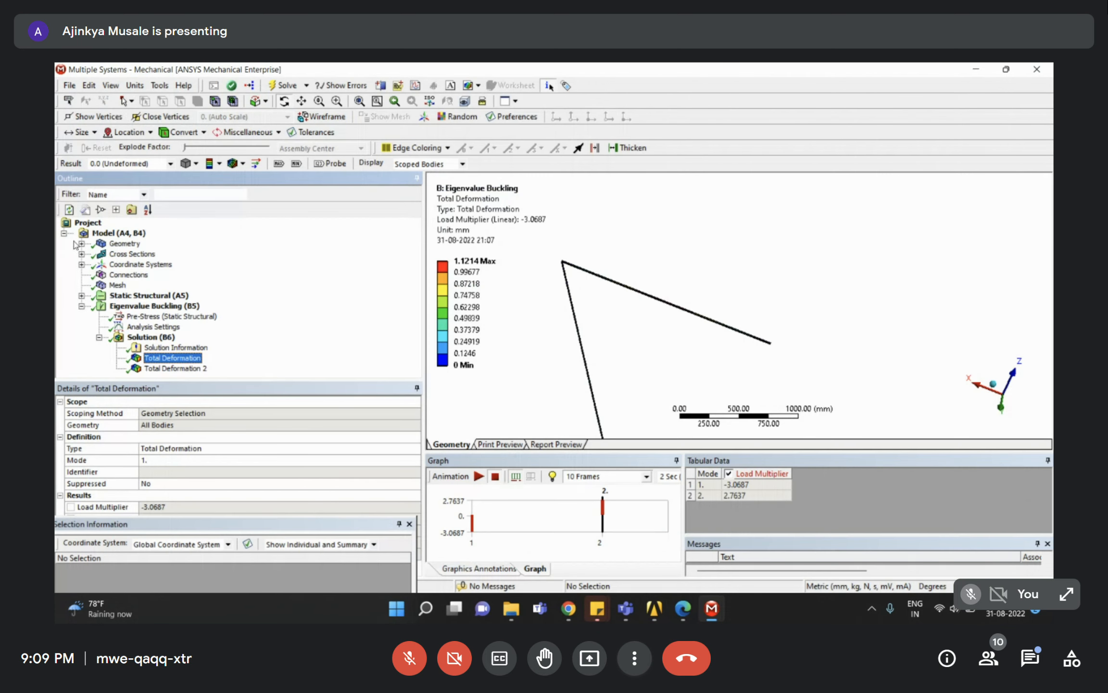
click(99, 337)
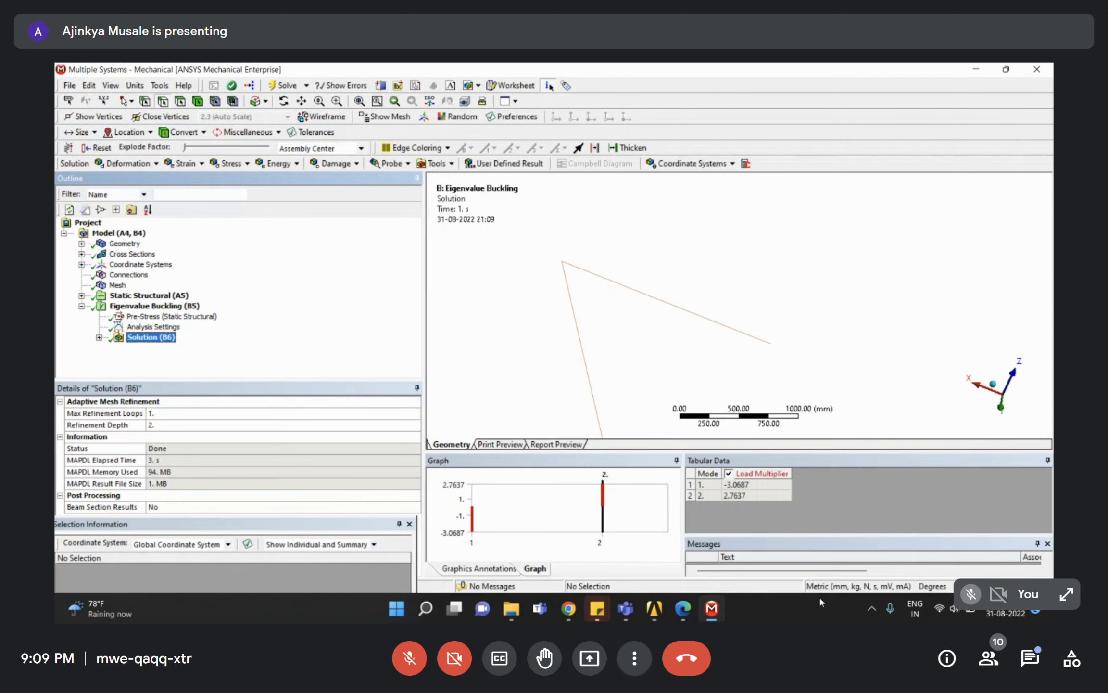
click(654, 608)
click(692, 554)
double_click(305, 230)
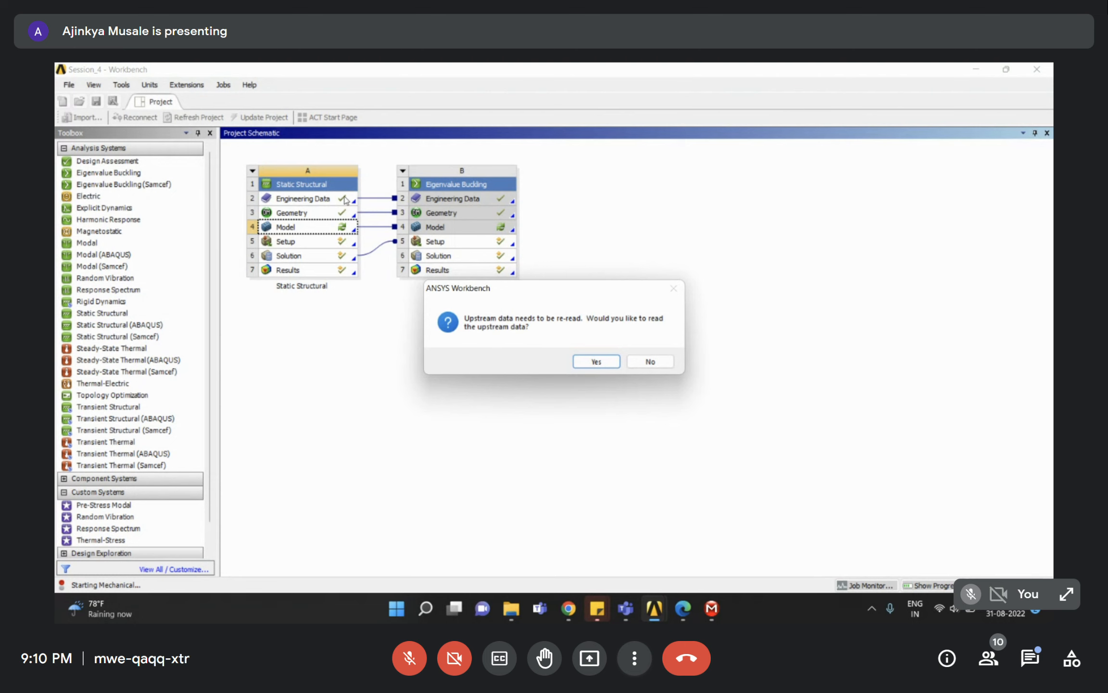
click(593, 361)
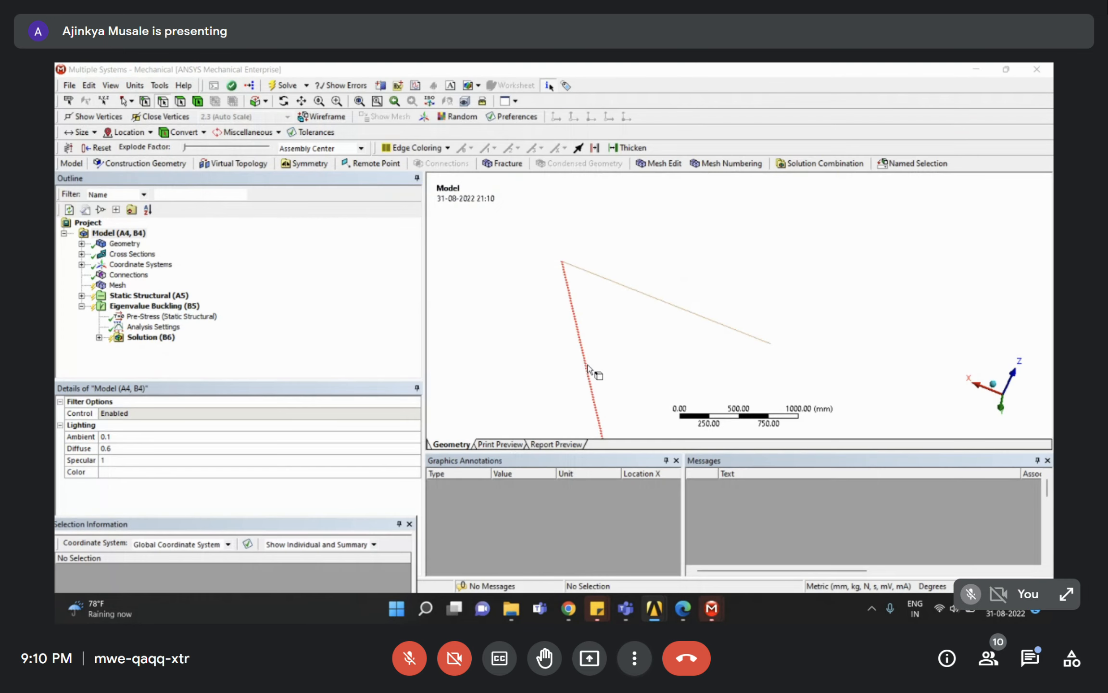
Expand Static Structural (A5) and Eigenvalue Buckling (B5) to check the 100 N downward force.
click(82, 306)
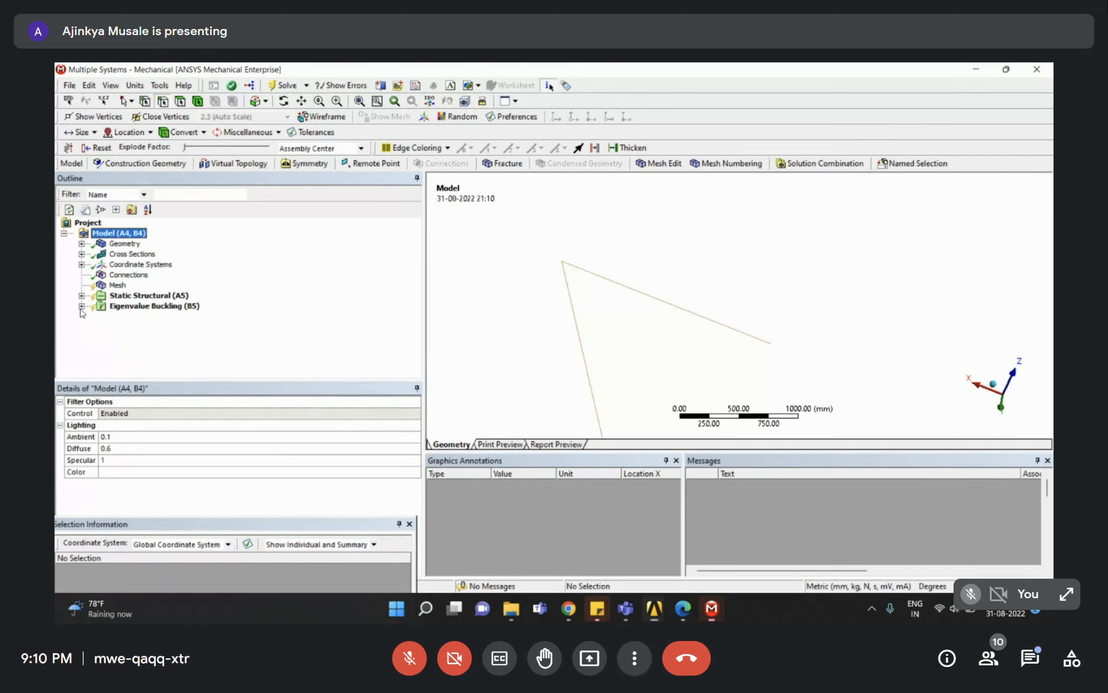
click(114, 295)
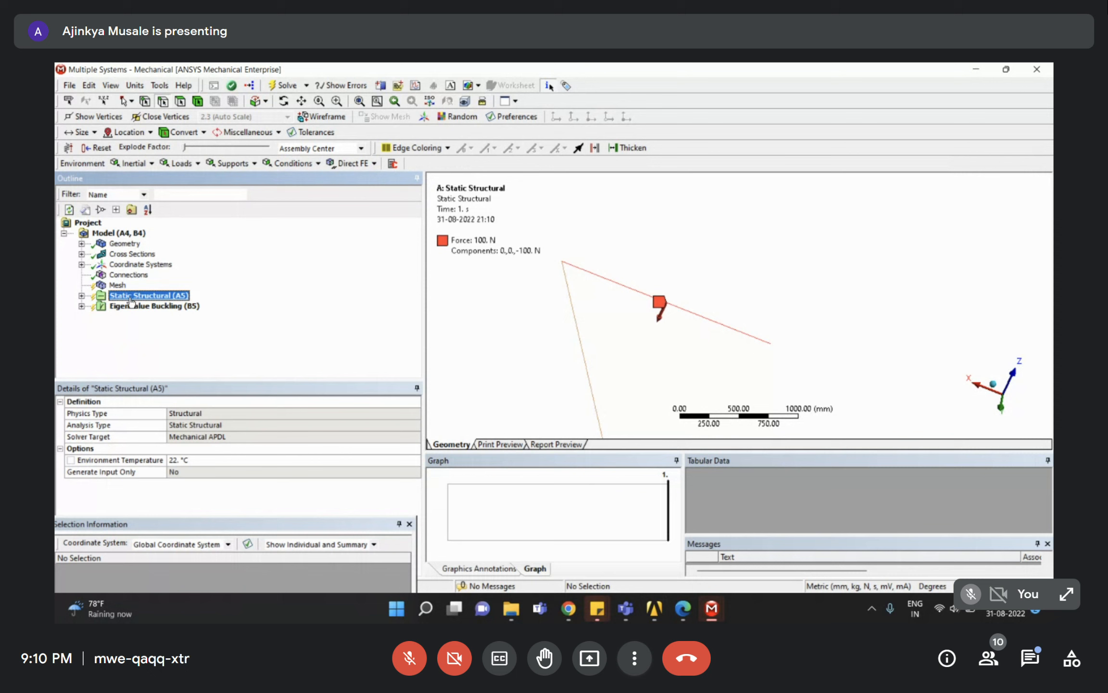
click(82, 296)
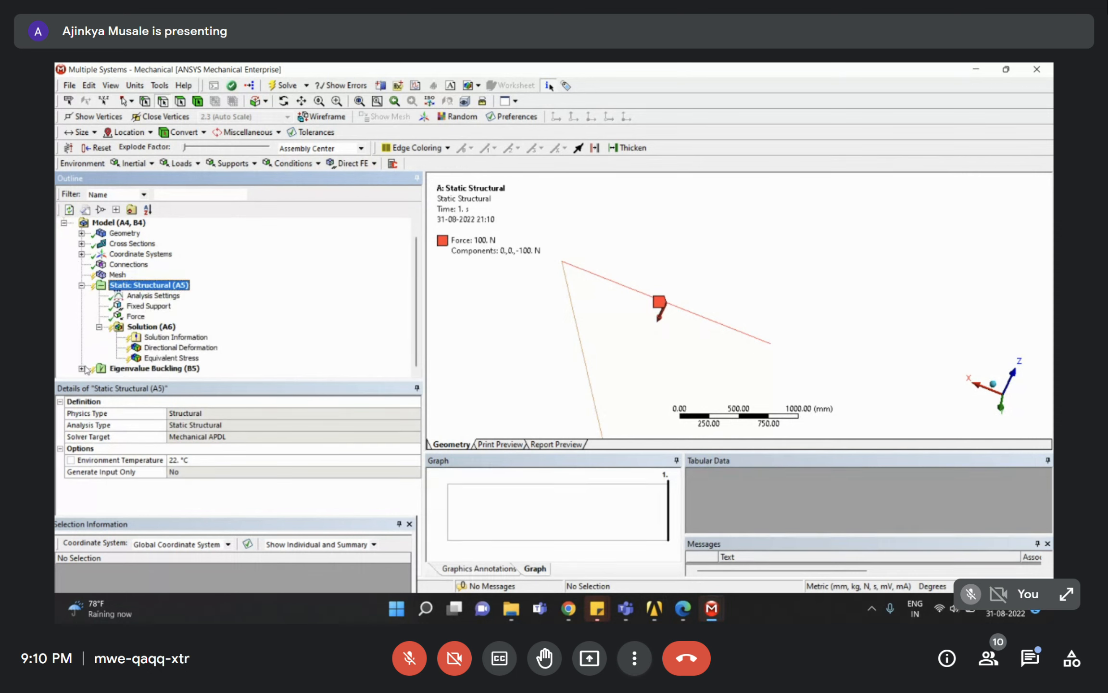
click(82, 369)
click(154, 336)
scroll(135, 308, up, 2)
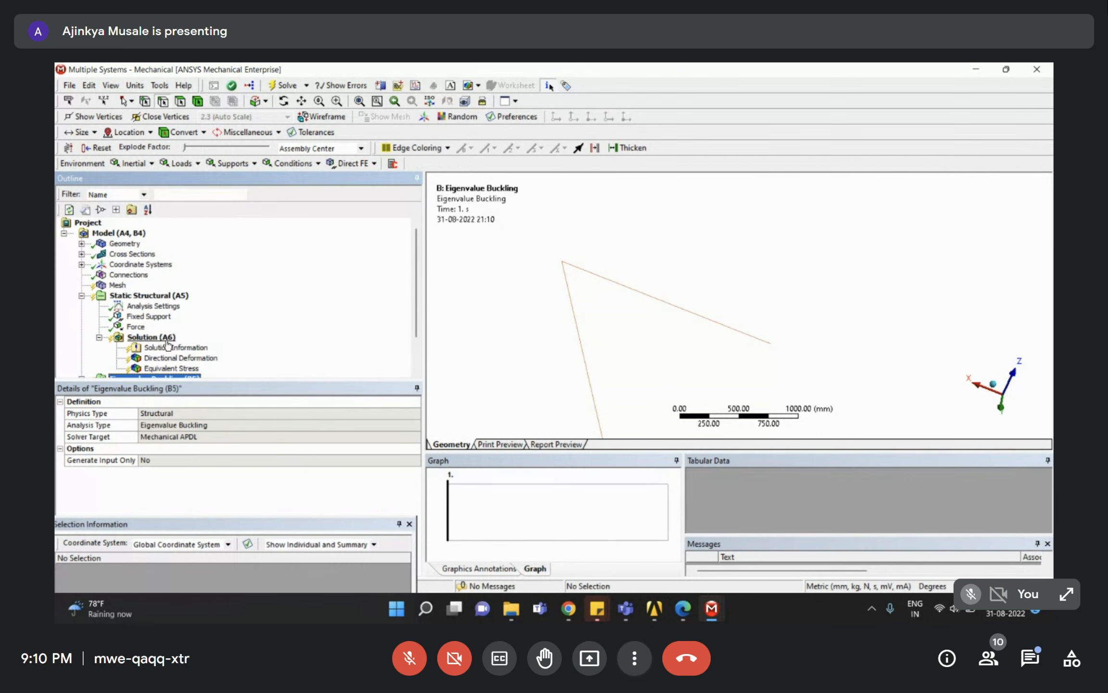
Glance at the Mesh and Static Structural context menus, then return to Session_4 Workbench.
right_click(119, 285)
click(240, 273)
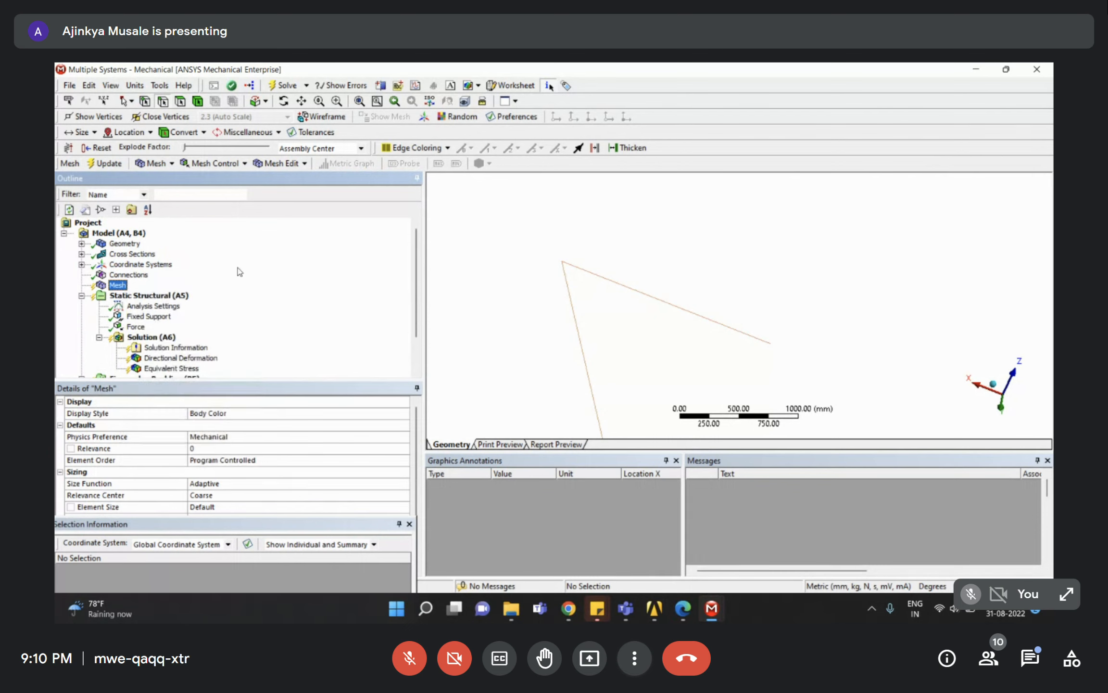
right_click(158, 298)
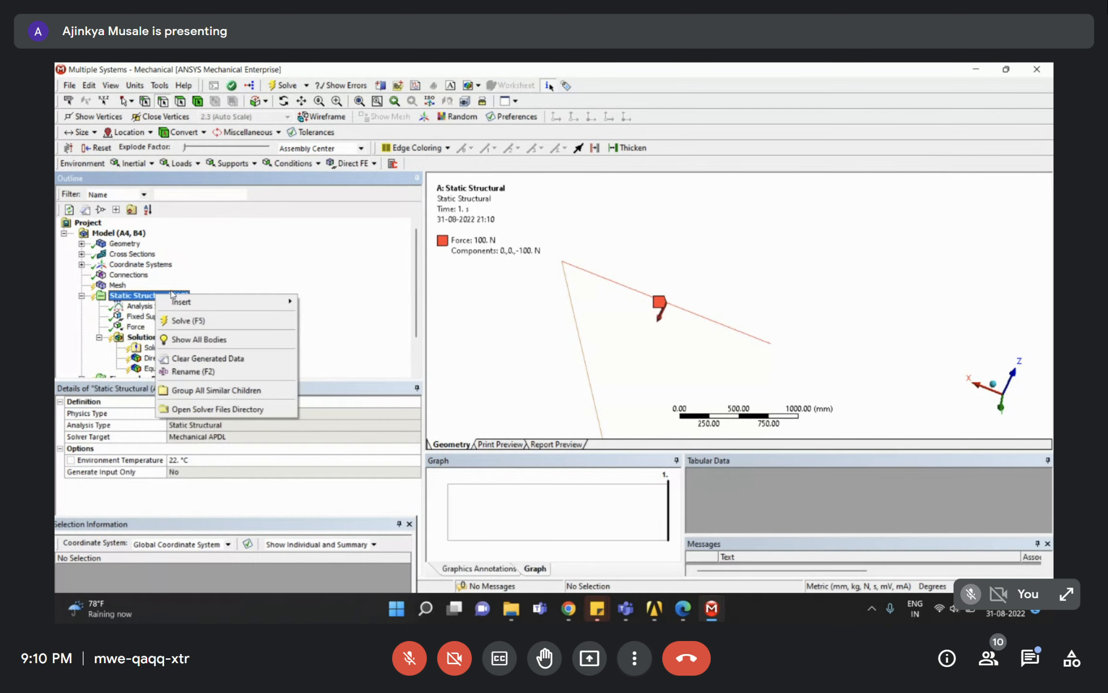
click(226, 275)
scroll(180, 298, down, 1)
scroll(181, 298, down, 1)
click(159, 338)
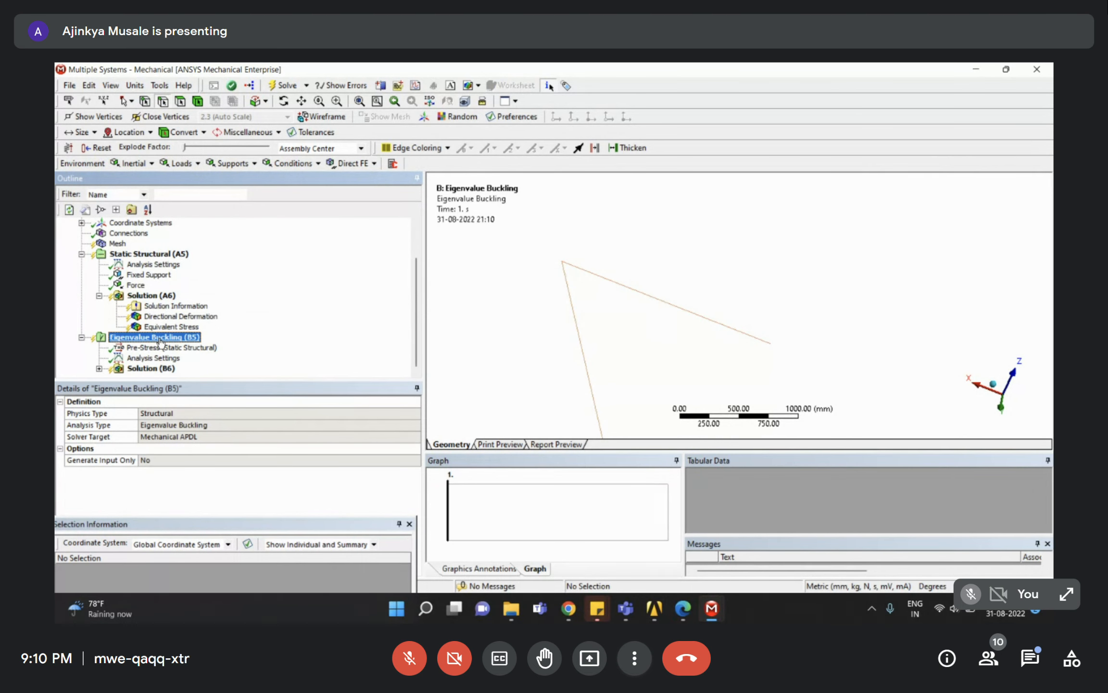
click(654, 608)
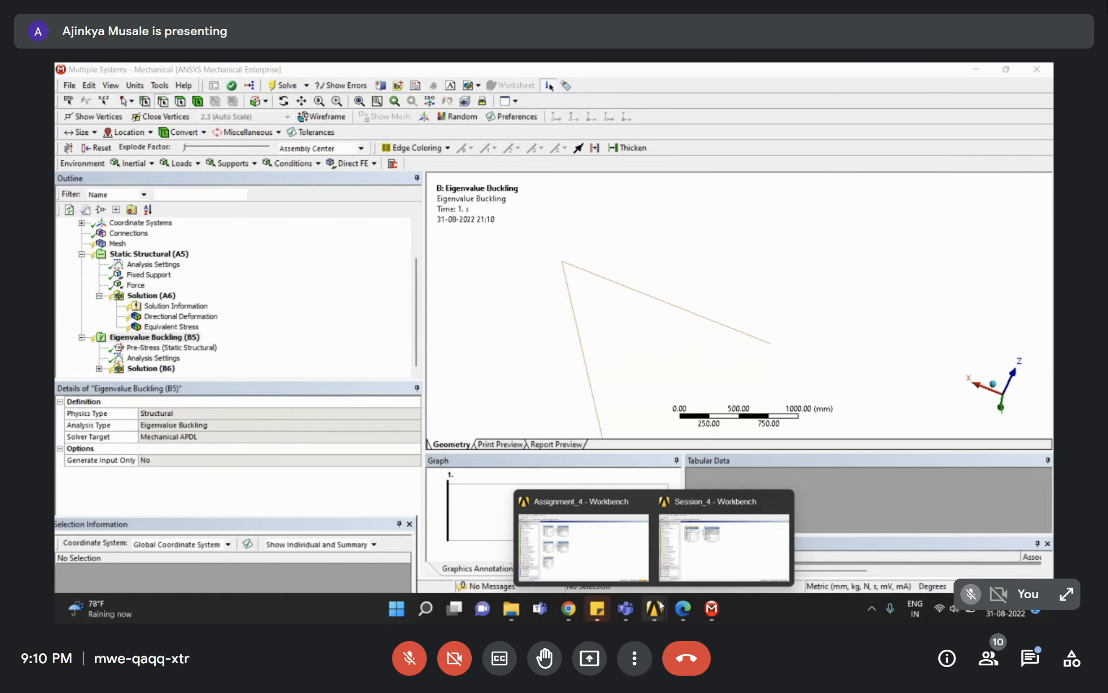
click(714, 557)
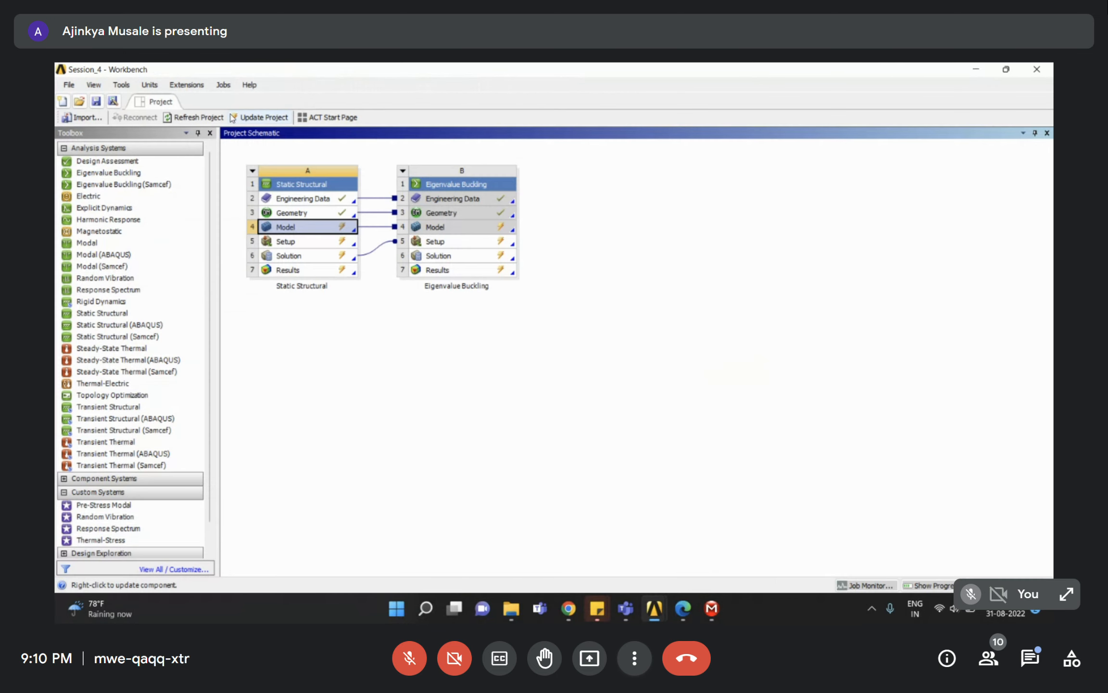
Run Update Project to re-solve Static Structural and Eigenvalue Buckling, then follow it in Mechanical.
click(265, 118)
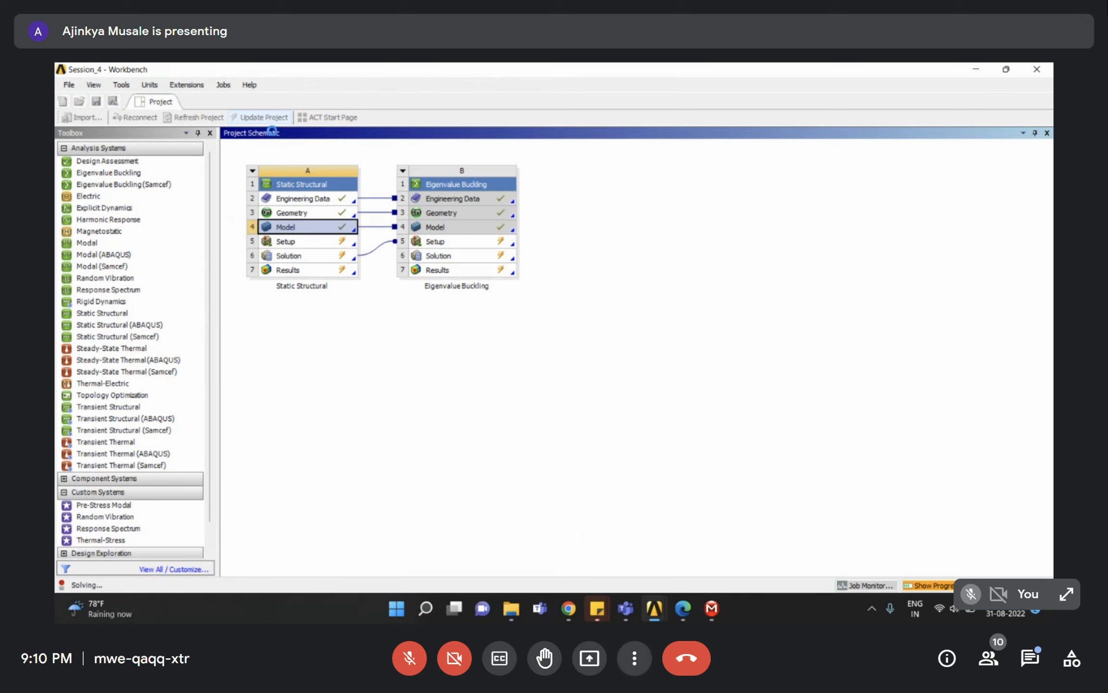
mouse_move(718, 613)
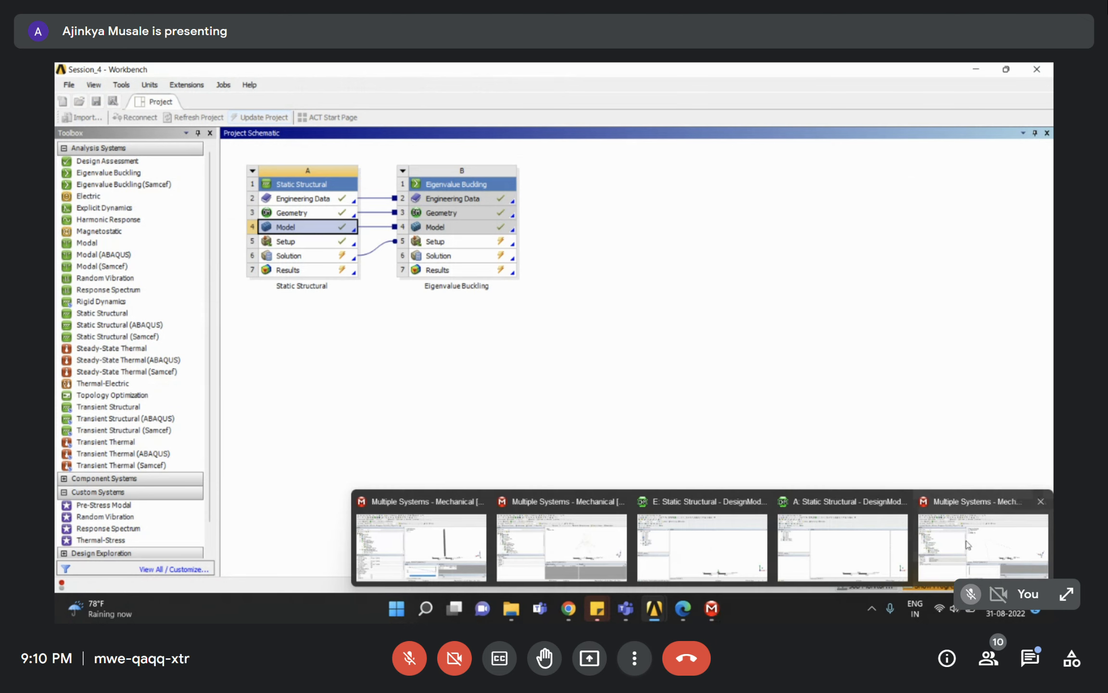
click(422, 546)
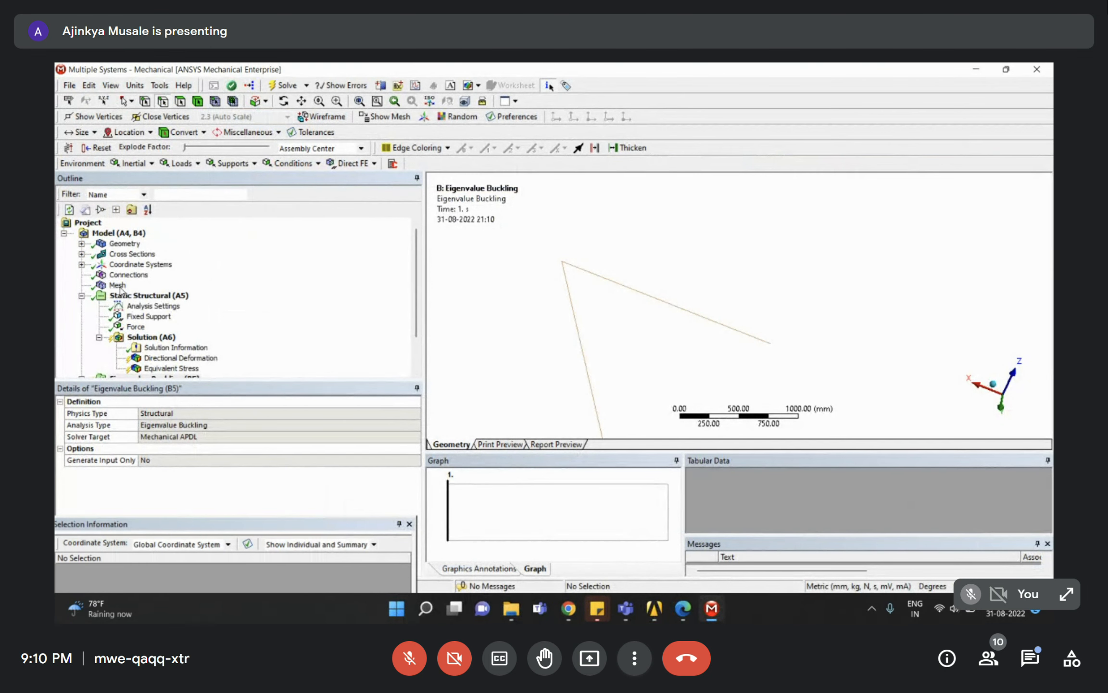
Once solving ends, expand buckling Solution (B6) and display the mode 1 Total Deformation.
scroll(153, 296, down, 2)
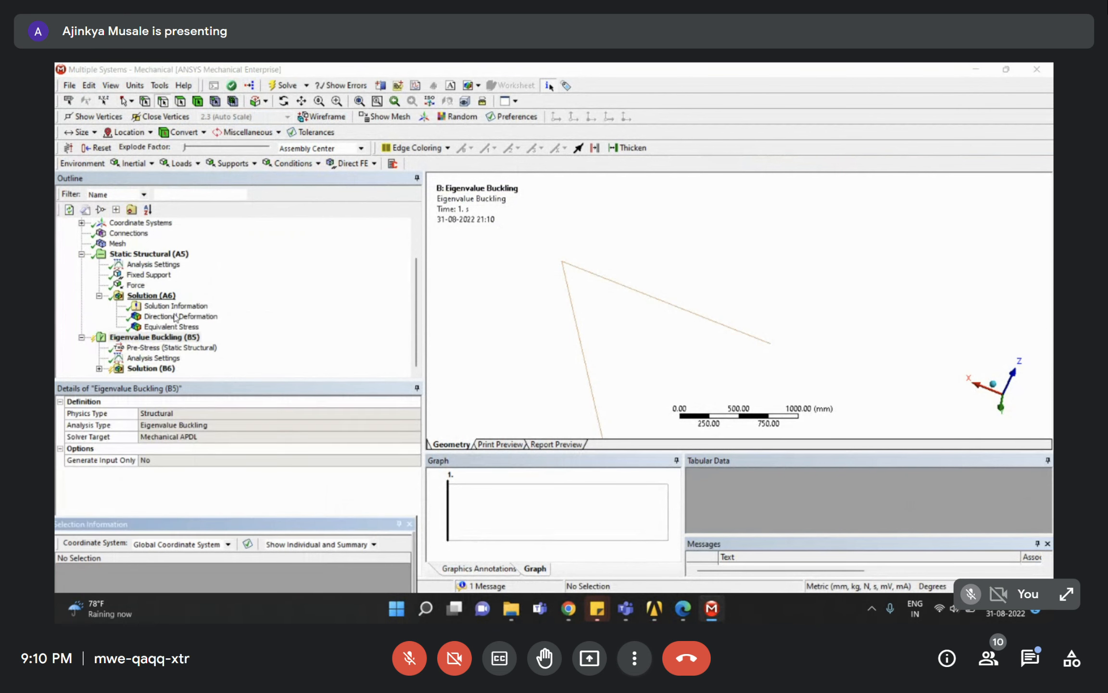
scroll(150, 318, down, 1)
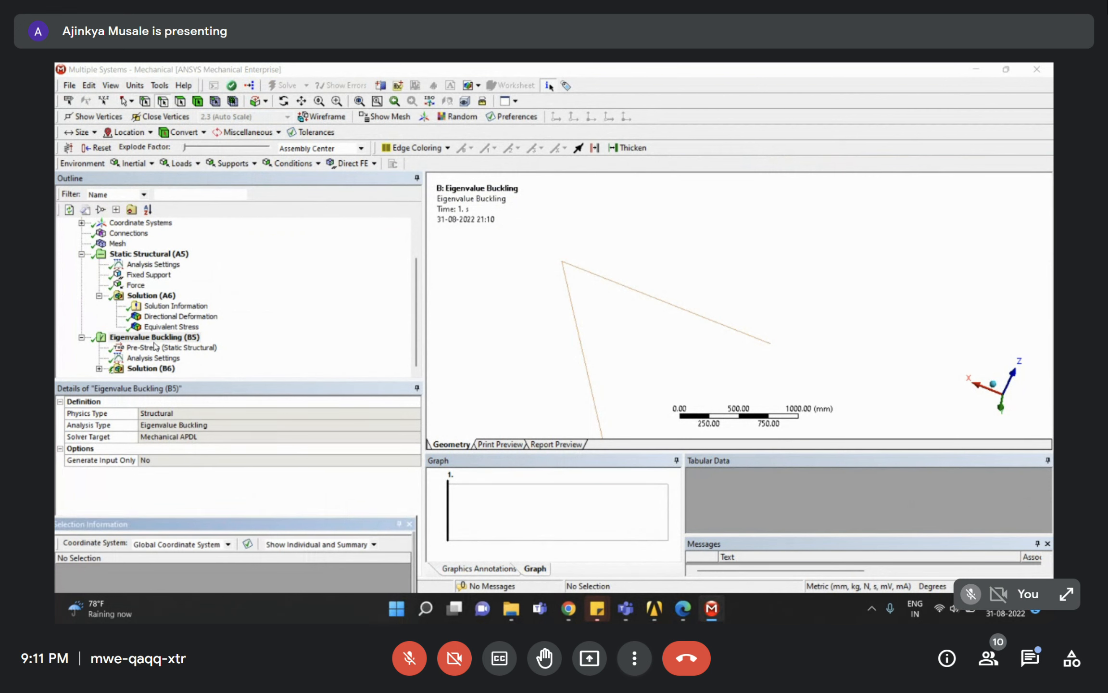
drag(176, 492, 262, 414)
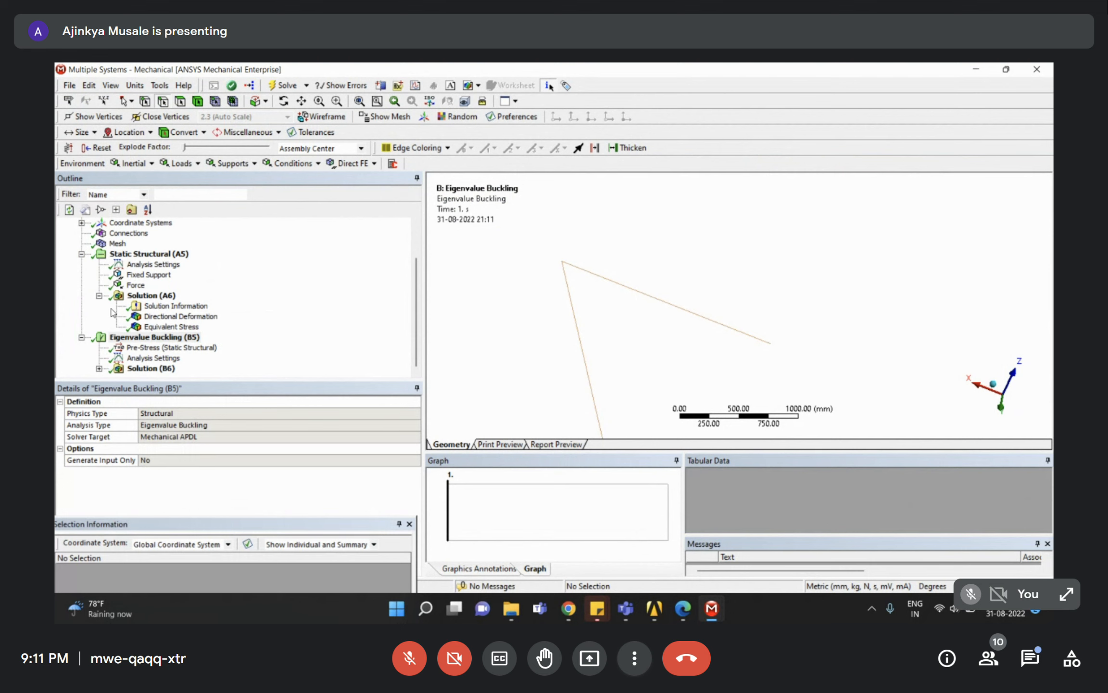
click(82, 253)
click(99, 336)
click(172, 358)
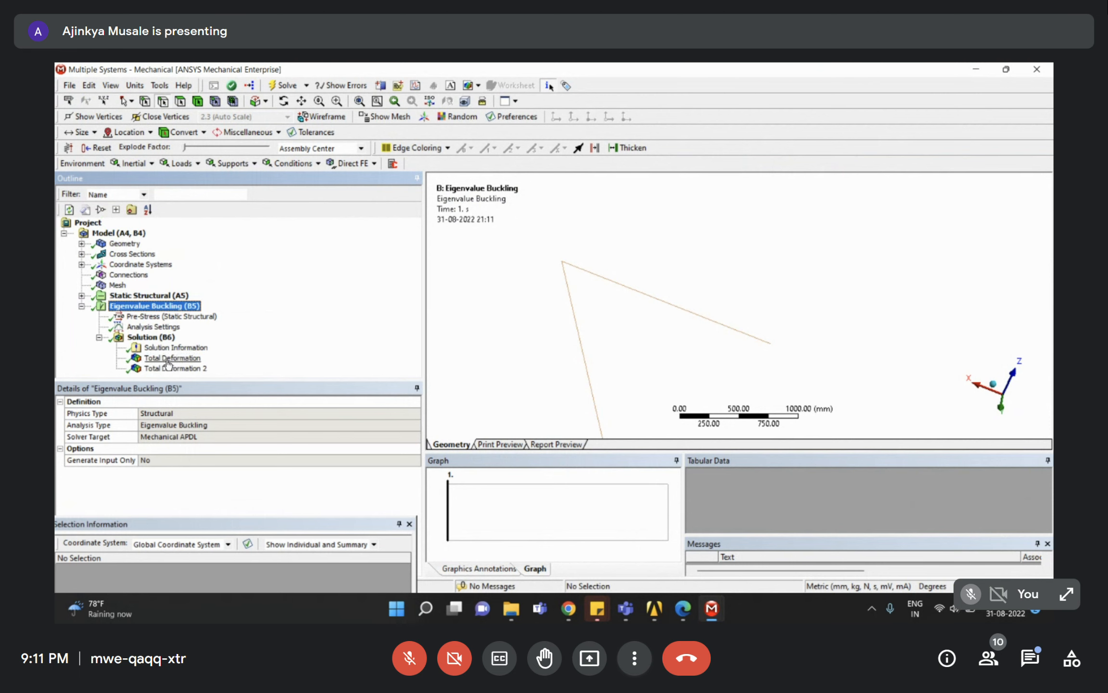
Orbit the buckled mode 1 tower, then view it straight along the Y axis.
scroll(726, 325, down, 1)
drag(719, 324, 743, 299)
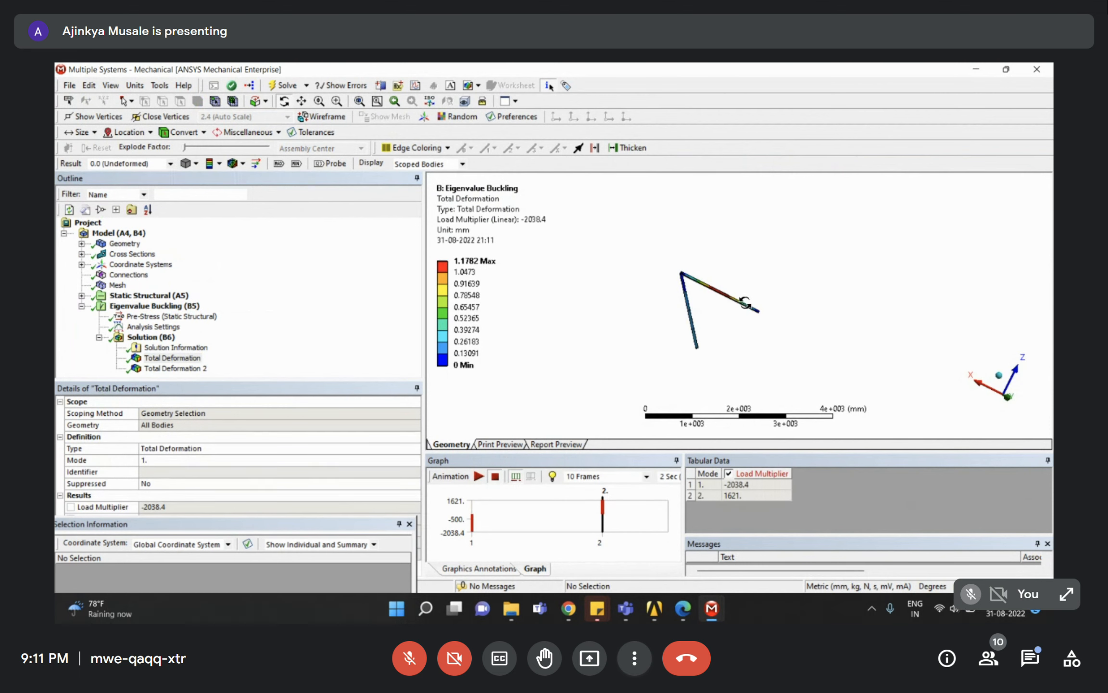
click(210, 362)
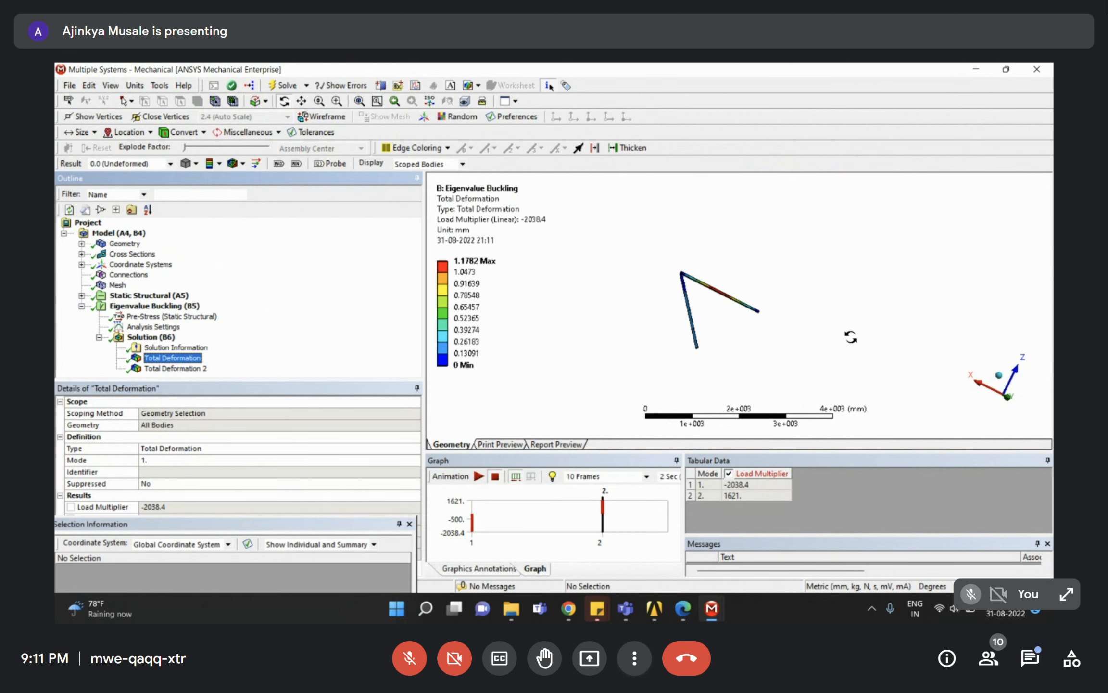
click(1009, 400)
click(1009, 400)
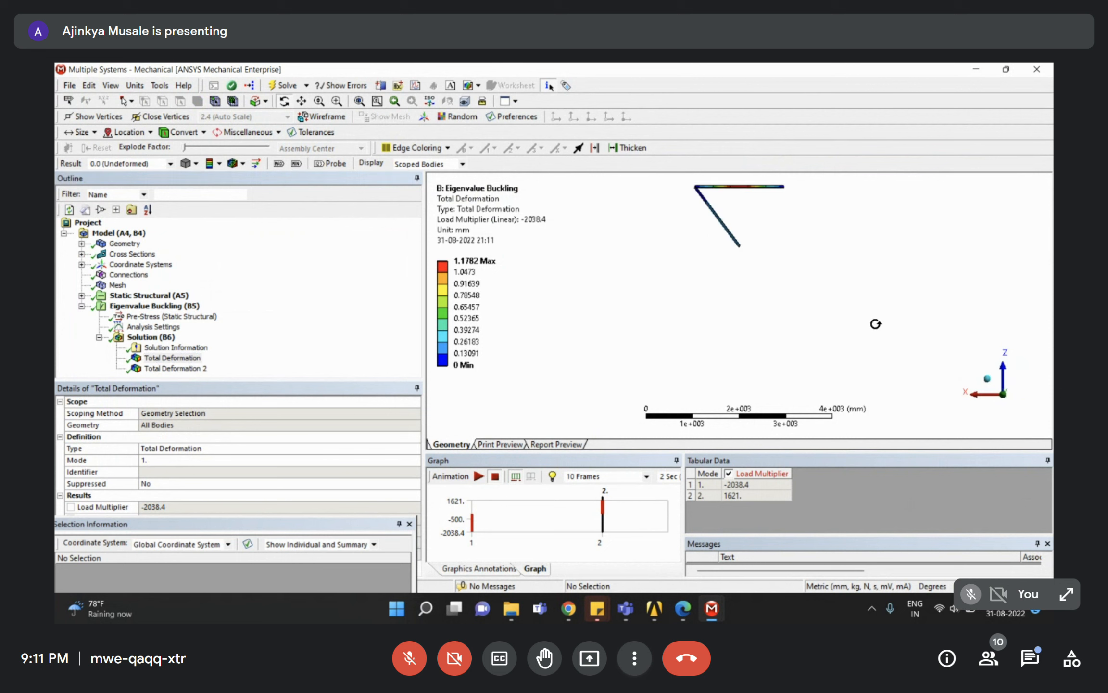
Set the deformation scale to 1.e+002 (Auto Scale) and fit the whole deformed frame in view.
click(170, 164)
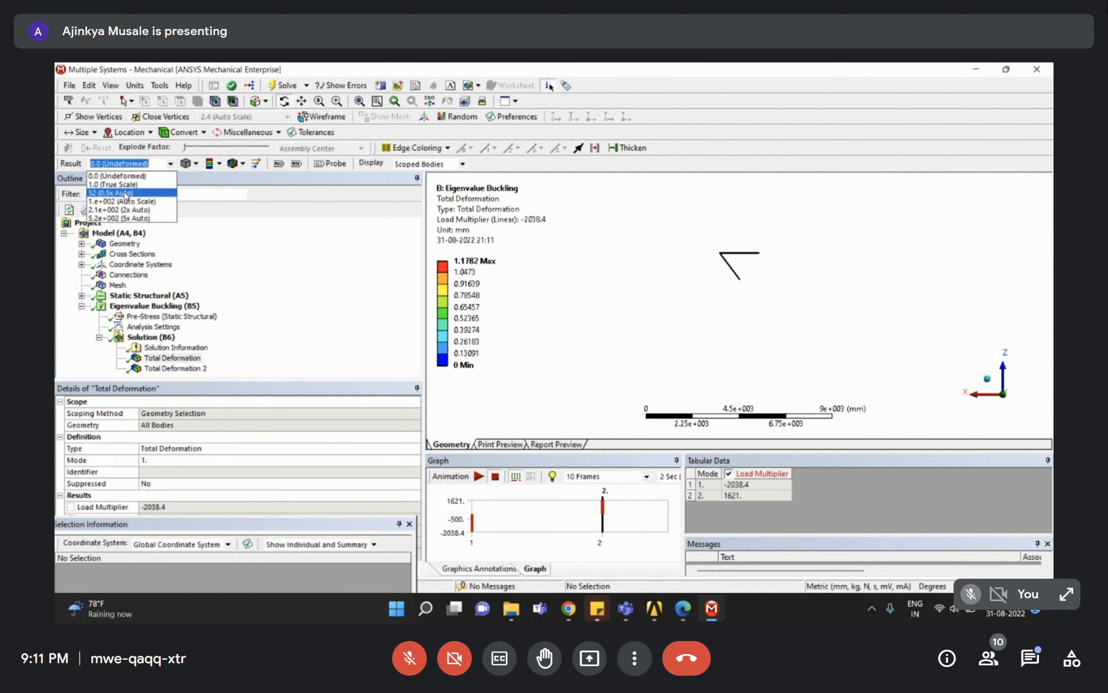
click(120, 201)
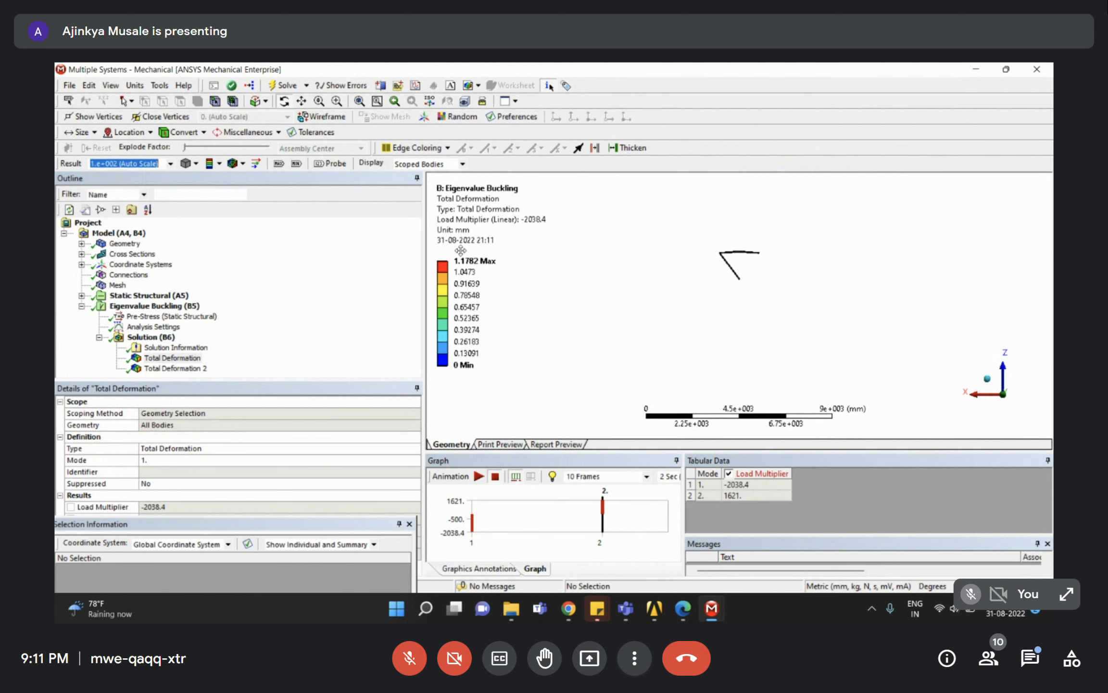
mouse_move(669, 303)
mouse_down()
mouse_move(716, 265)
mouse_move(675, 303)
mouse_up()
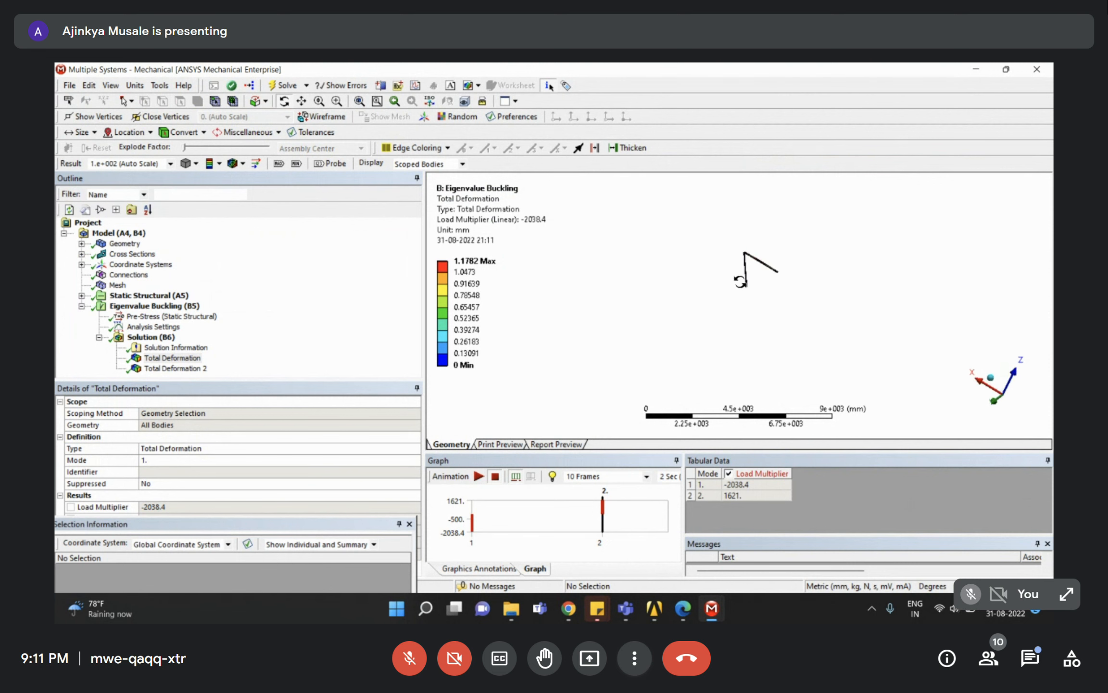
scroll(749, 284, up, 10)
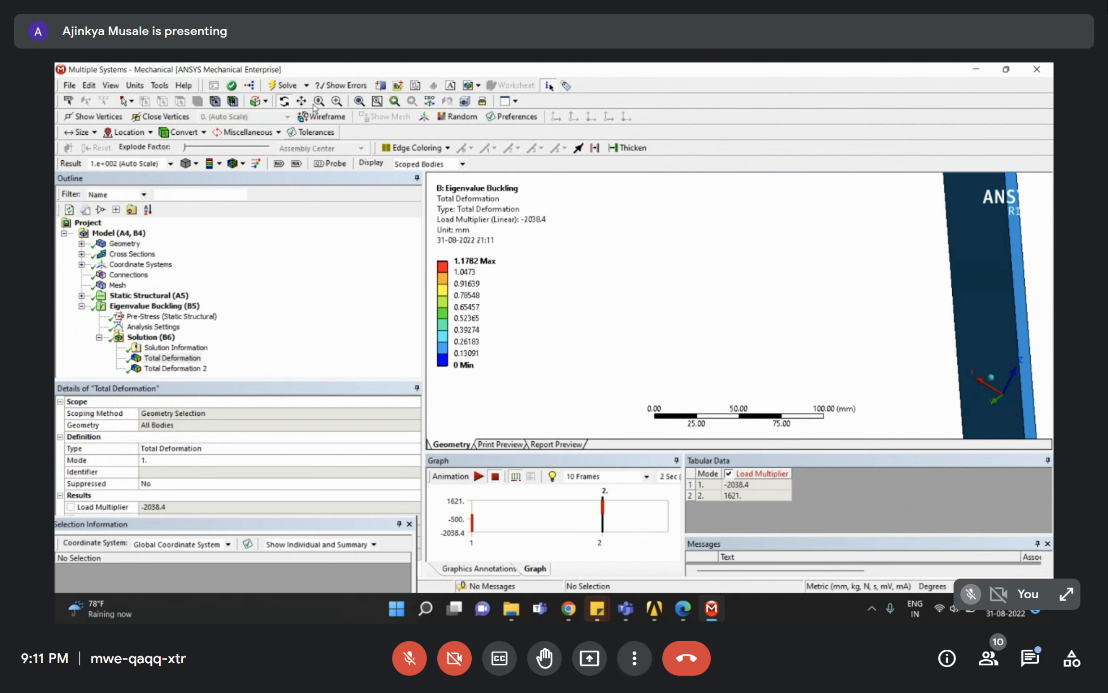
click(359, 101)
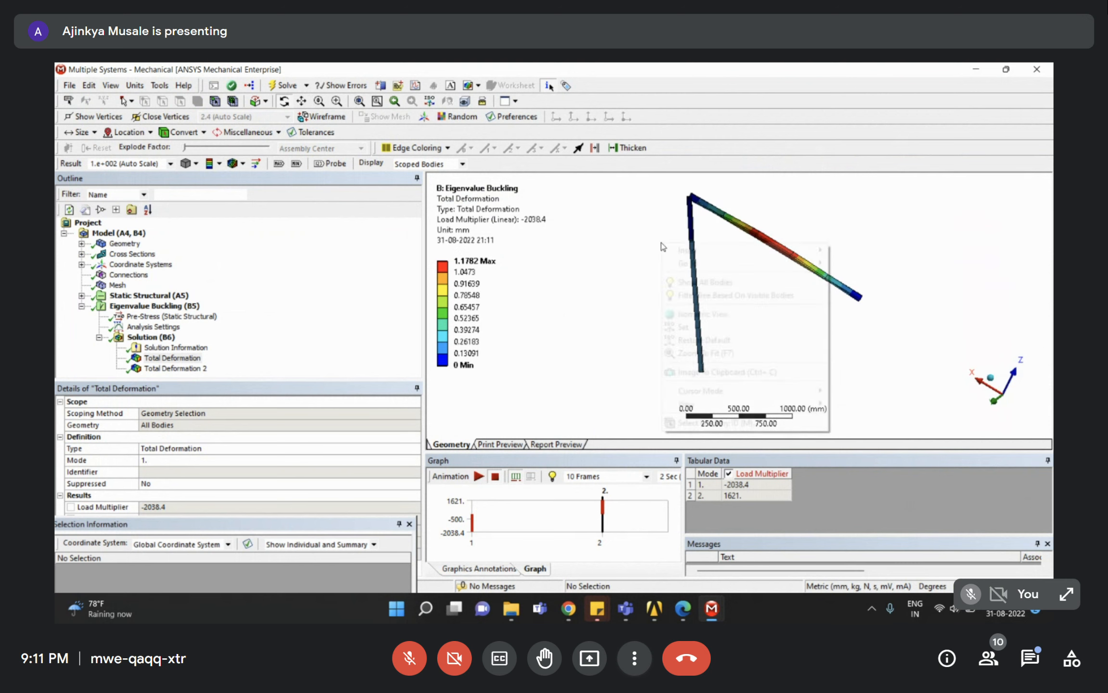
right_click(662, 242)
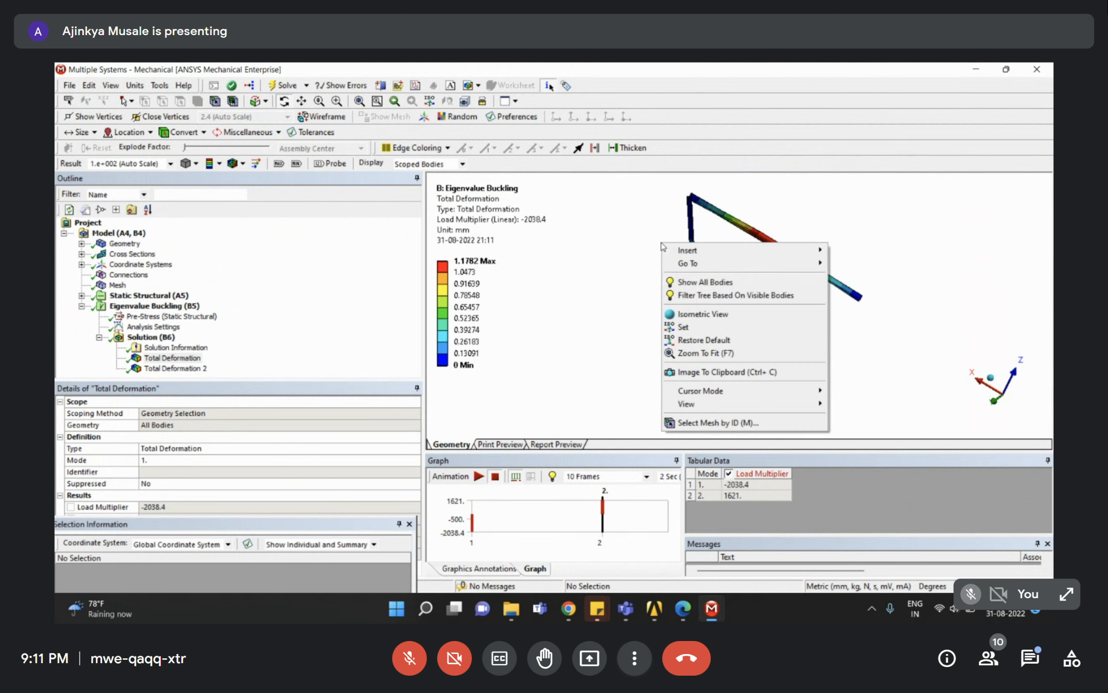
Show all bodies of the tower and rotate it upright.
click(718, 283)
drag(717, 280, 653, 323)
ctrl+middle_drag(668, 326, 727, 255)
drag(726, 255, 780, 289)
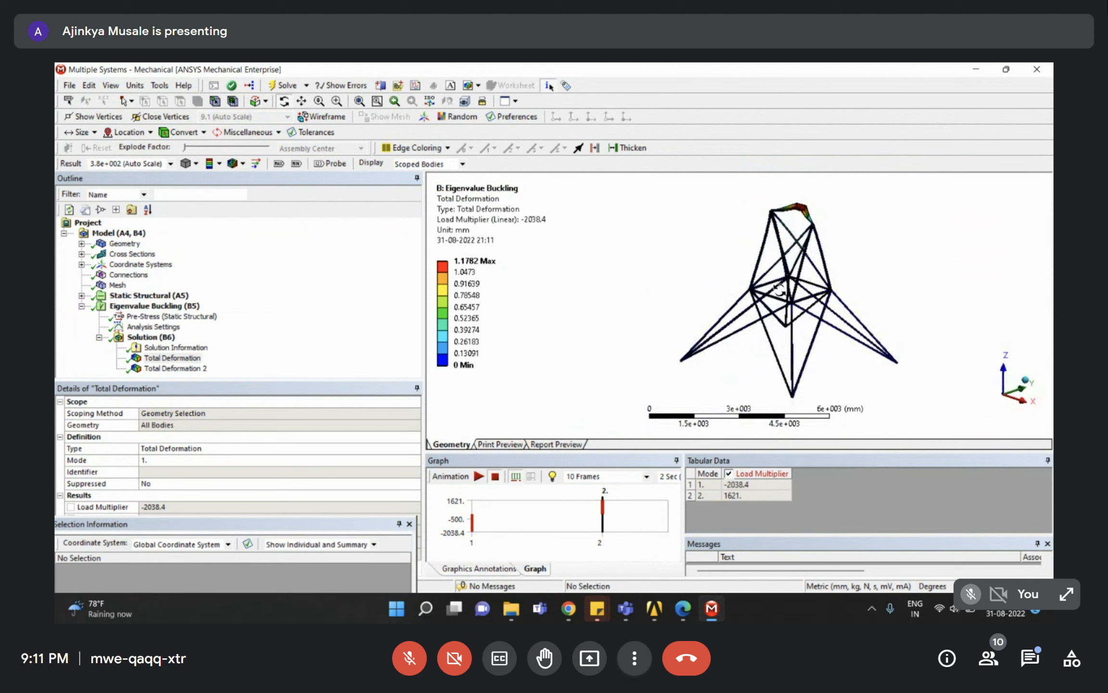
Display the mode 2 shape, note its 1621 load multiplier, then open the Static Structural Force.
click(191, 358)
click(195, 369)
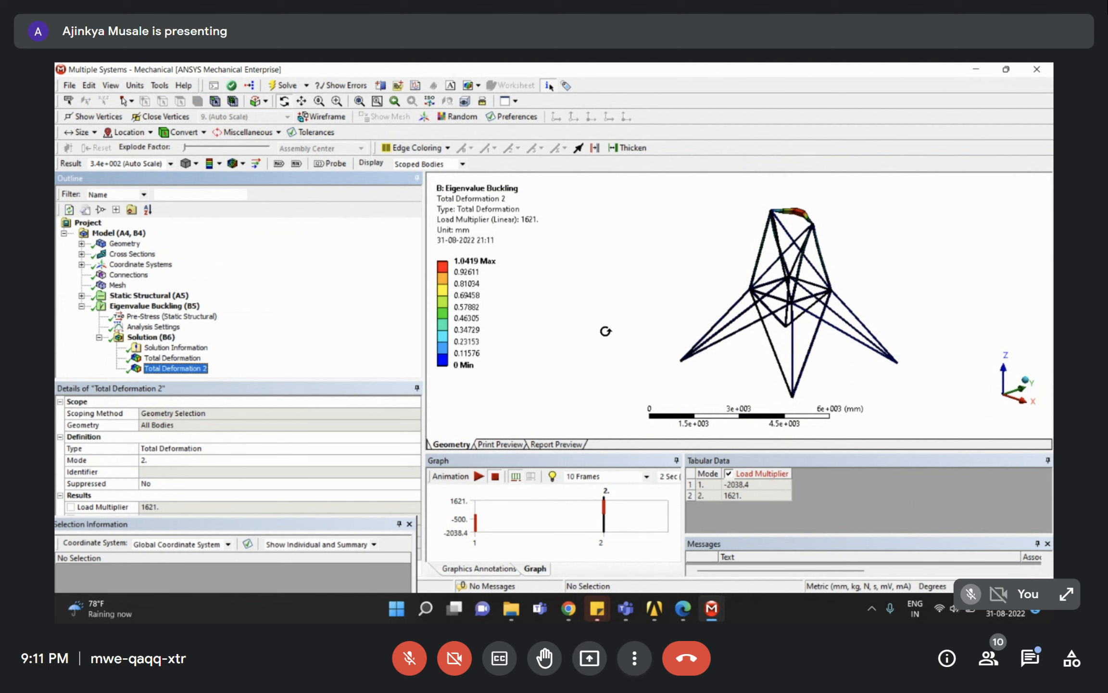
click(740, 497)
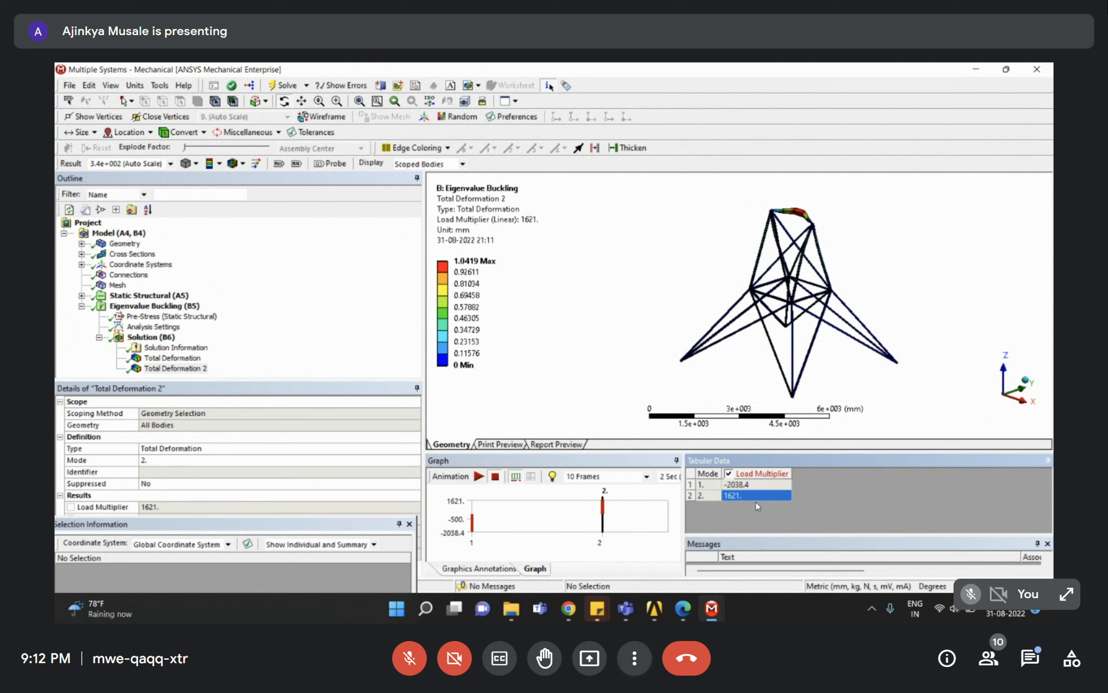
click(82, 295)
click(135, 326)
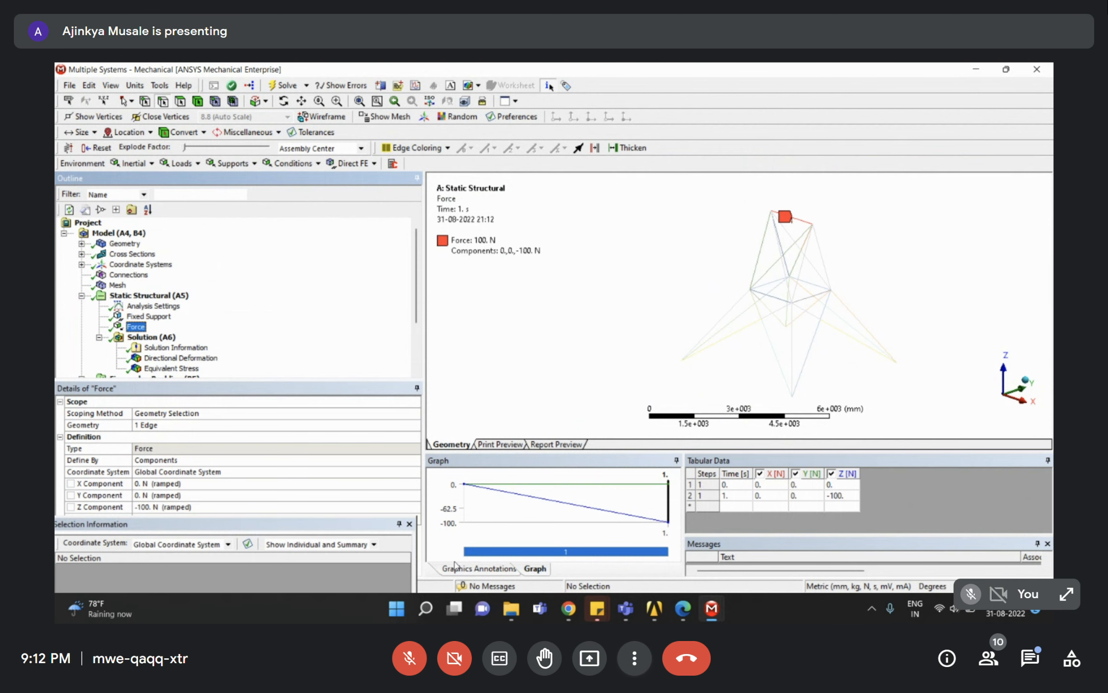
Launch Windows Calculator via 'calc' and compute 1621 × 100.
click(426, 609)
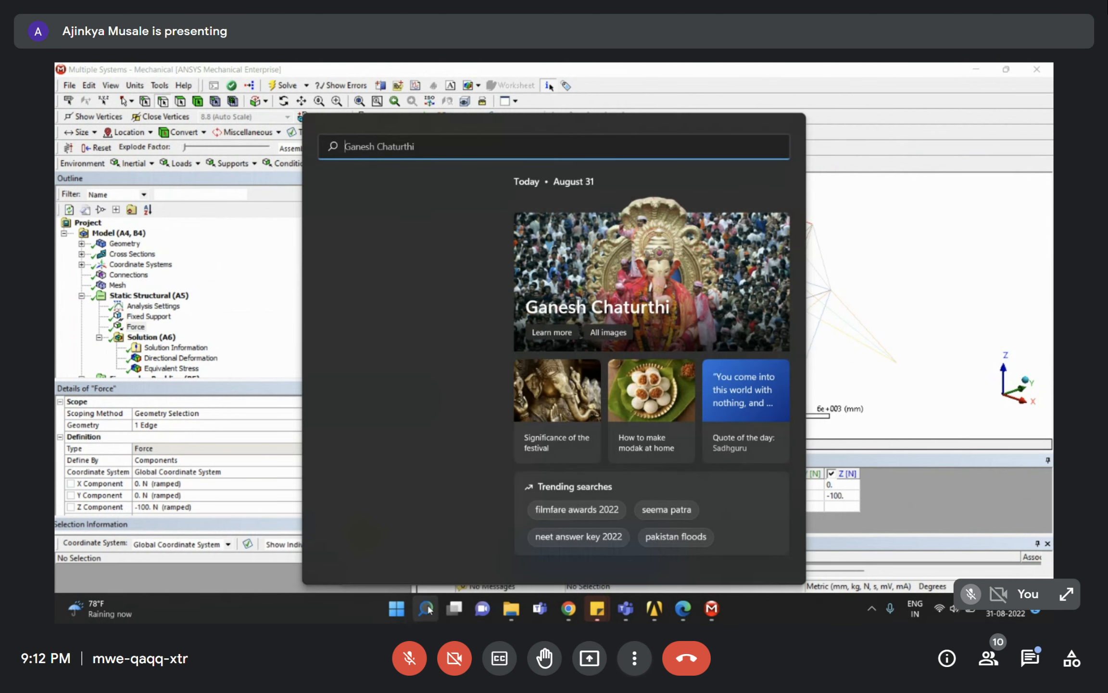
text(calc)
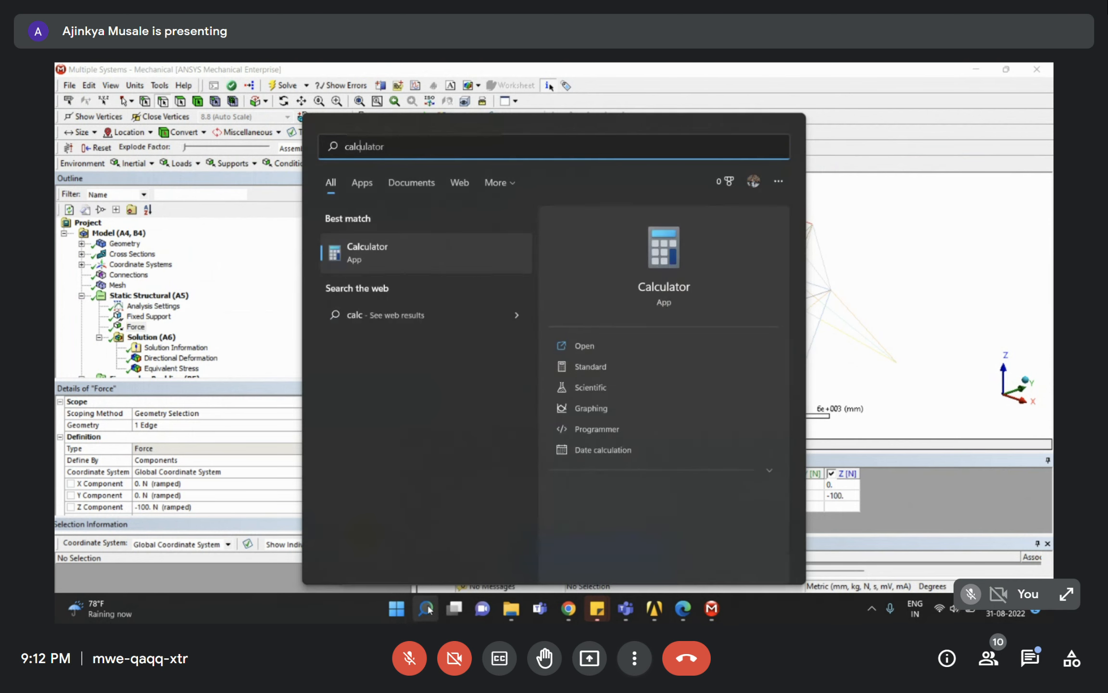
key(Return)
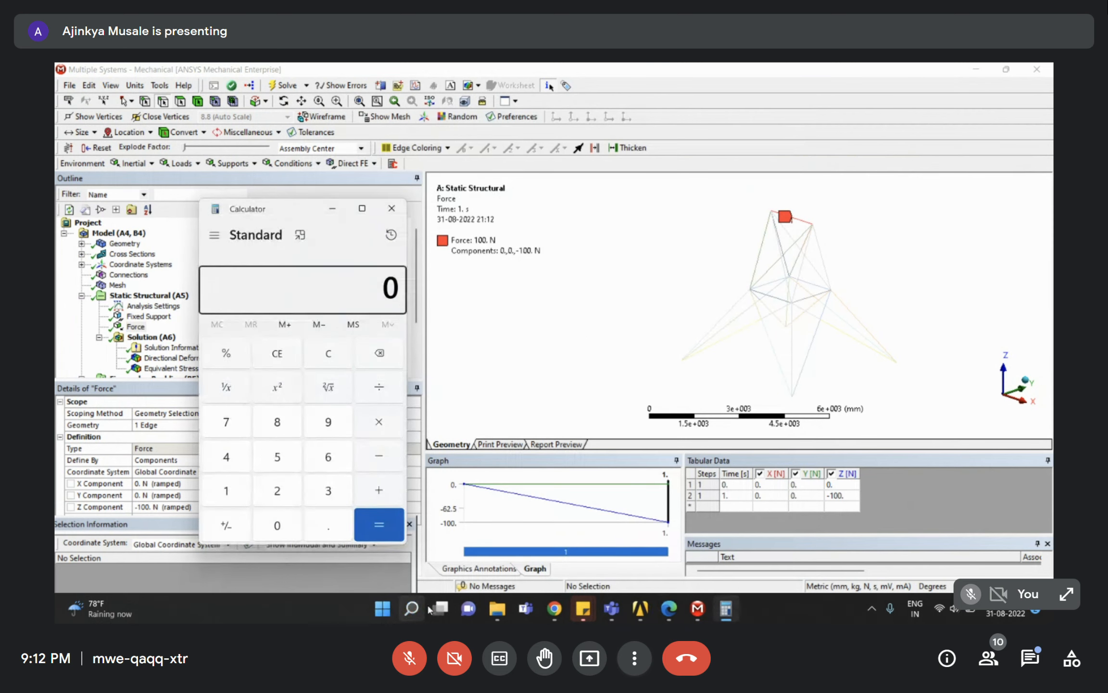
text(10)
key(BackSpace)
text(621*100)
key(Return)
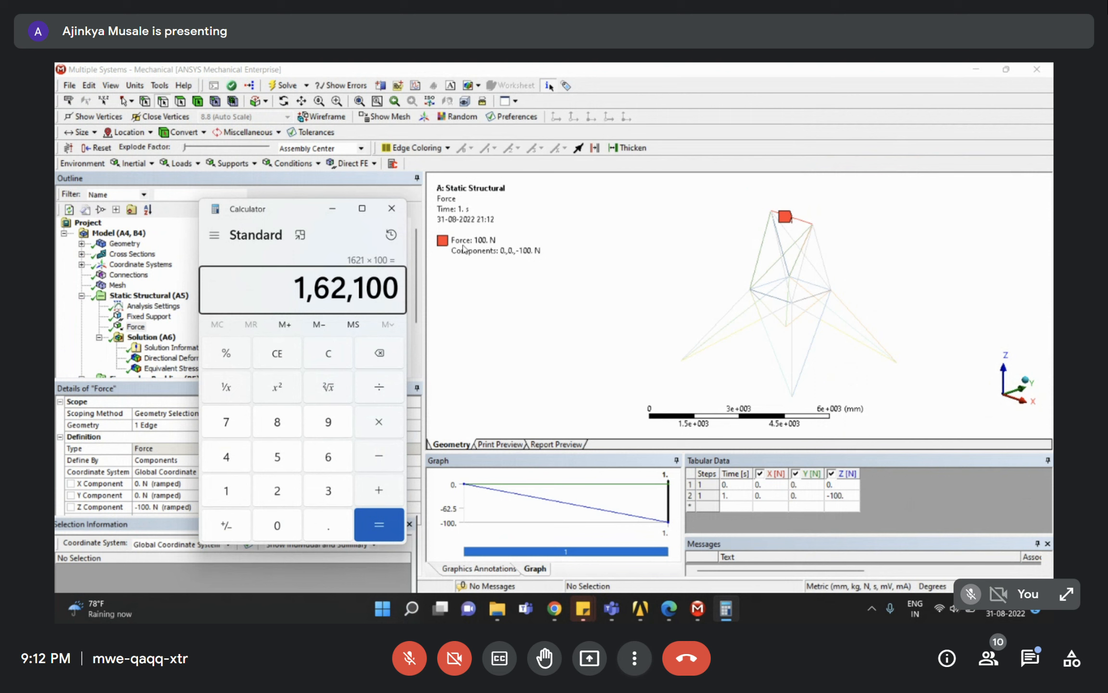
Highlight the 1,62,100 result, minimize Calculator, and select the Force load.
click(291, 286)
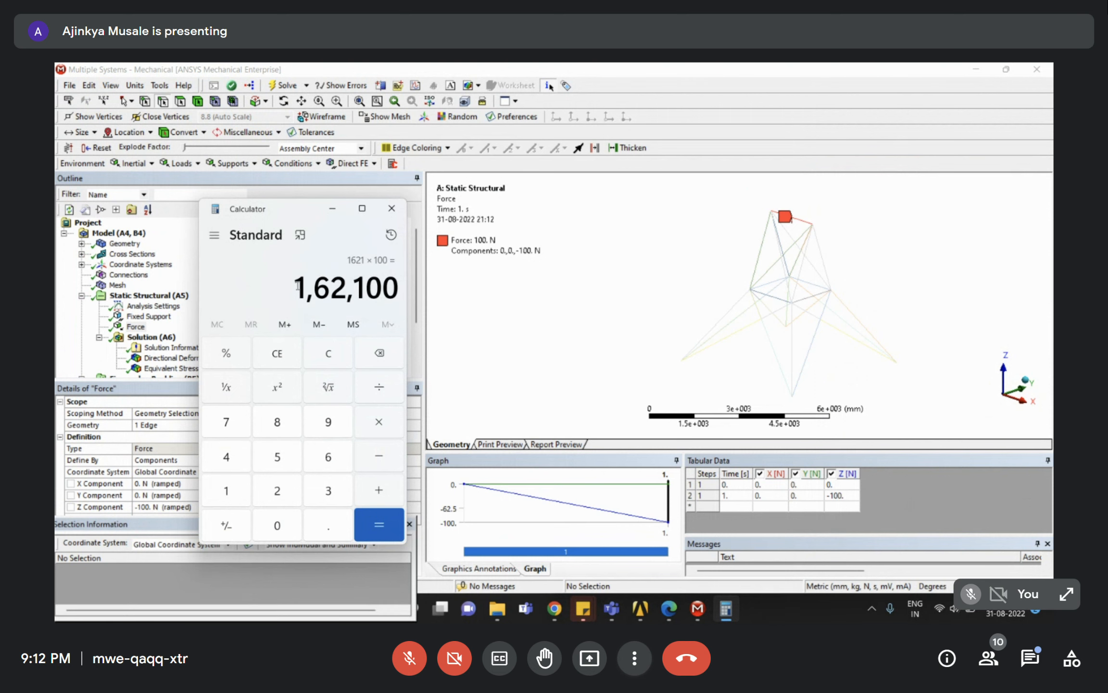
drag(299, 287, 402, 288)
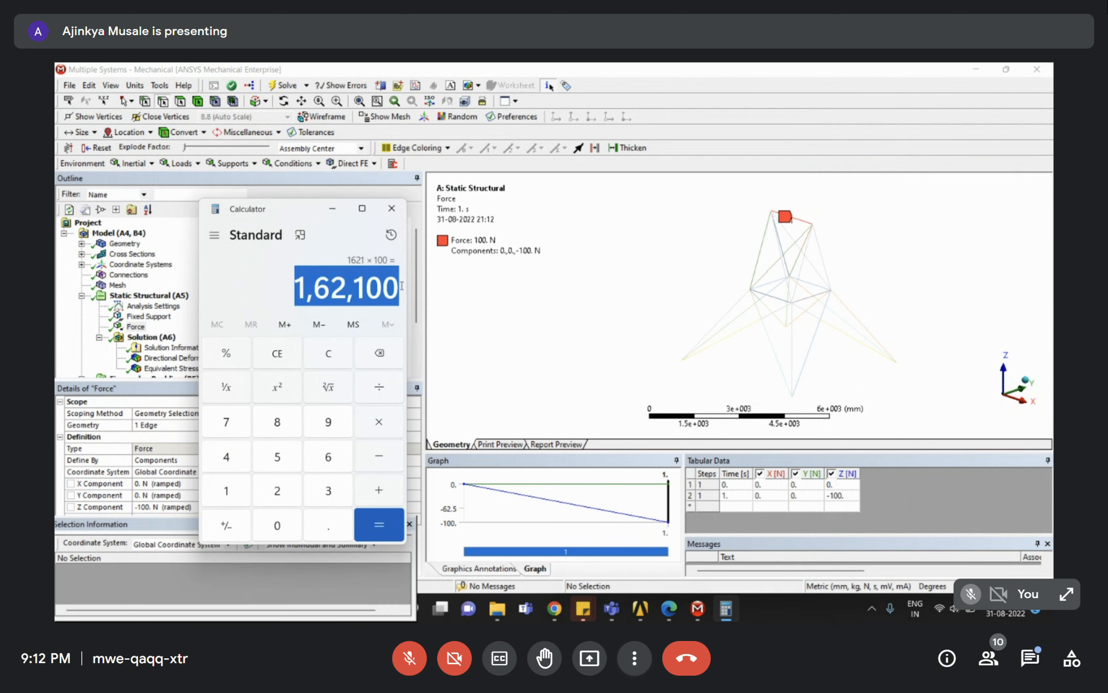
click(333, 208)
middle_drag(798, 256, 789, 272)
click(248, 289)
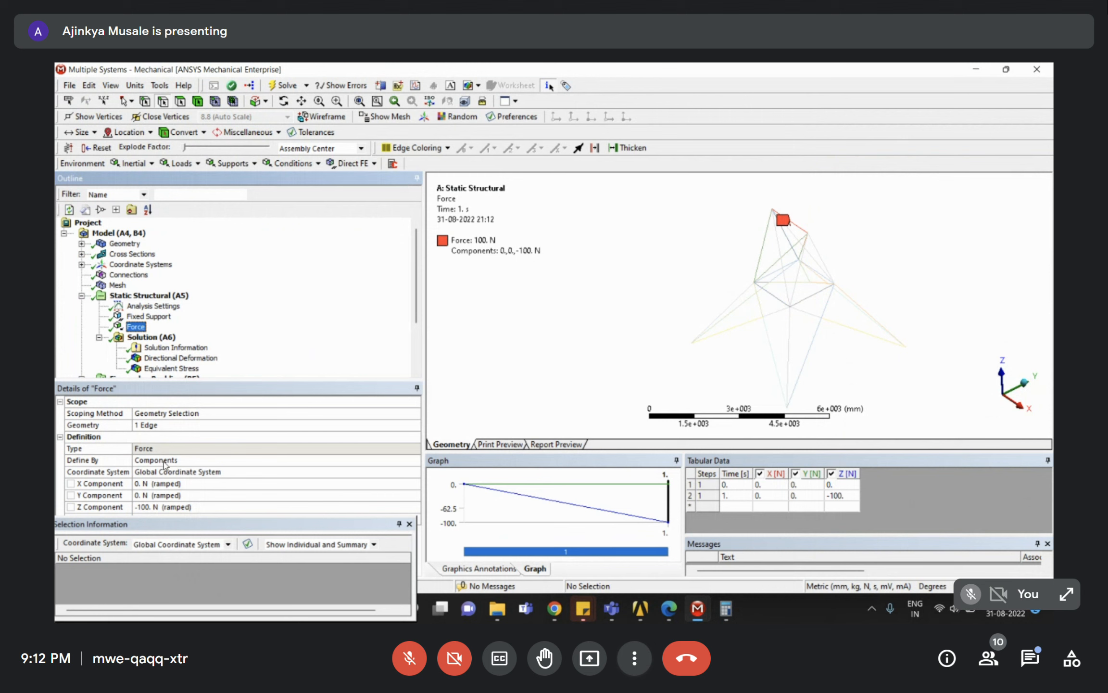
Change the Force's Z component to -100000 N.
click(161, 507)
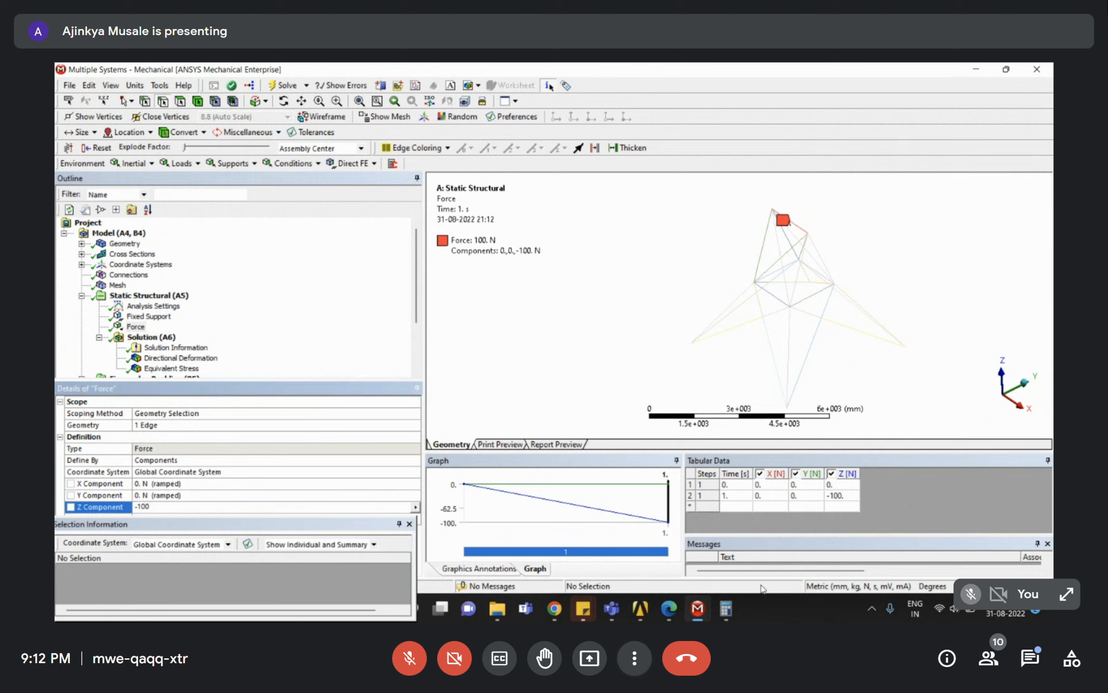
text(00)
text(0)
key(Return)
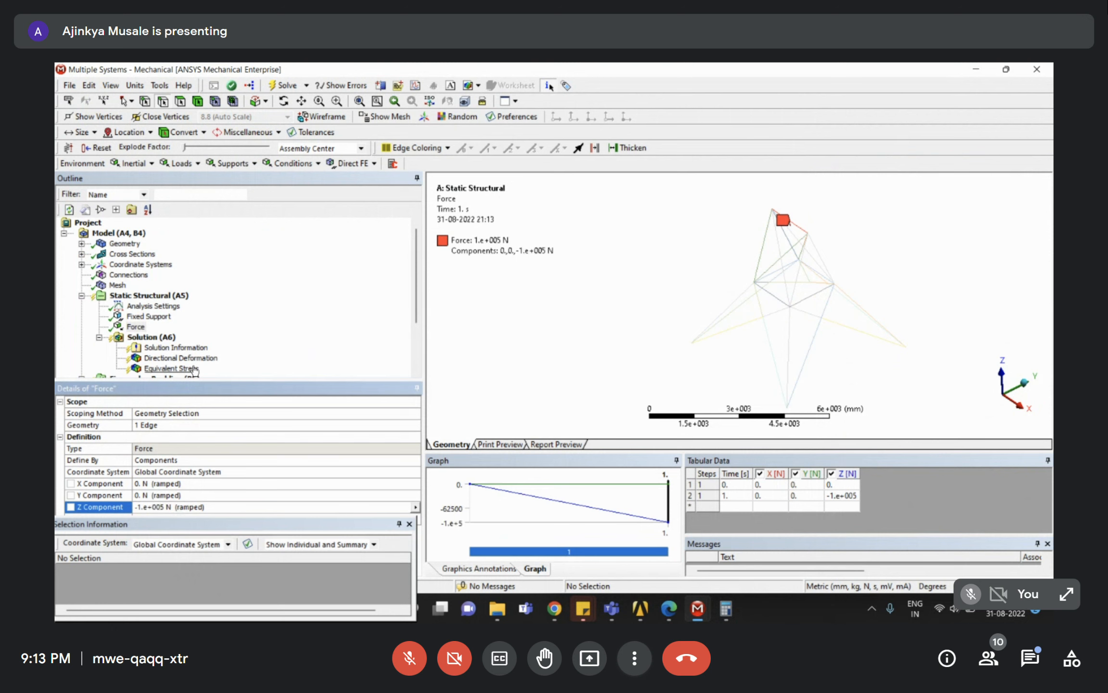
Re-solve Solution (B6), giving load multipliers -2.0384 and 1.621.
click(216, 328)
scroll(183, 278, down, 3)
right_click(151, 337)
click(183, 365)
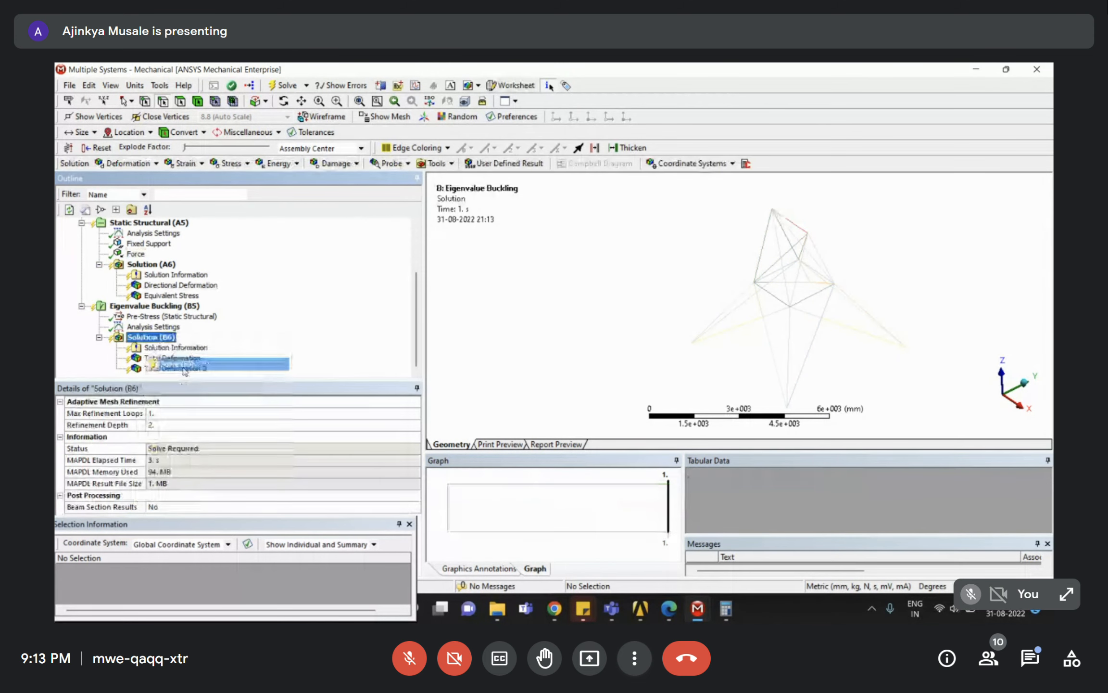
scroll(140, 339, up, 3)
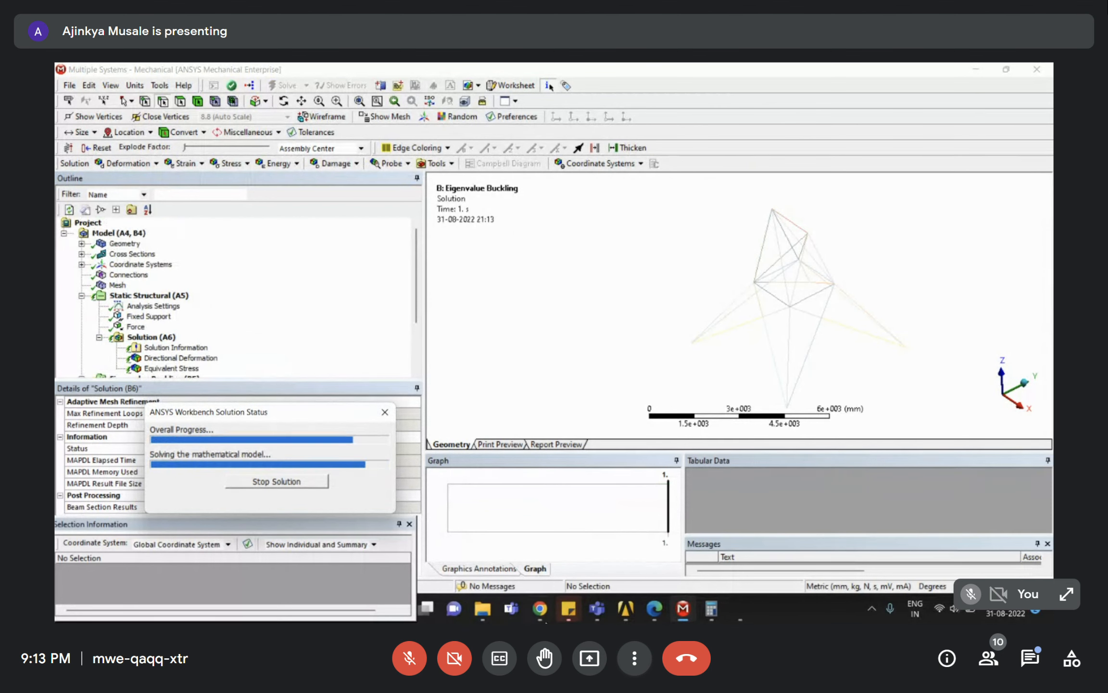
scroll(168, 327, down, 3)
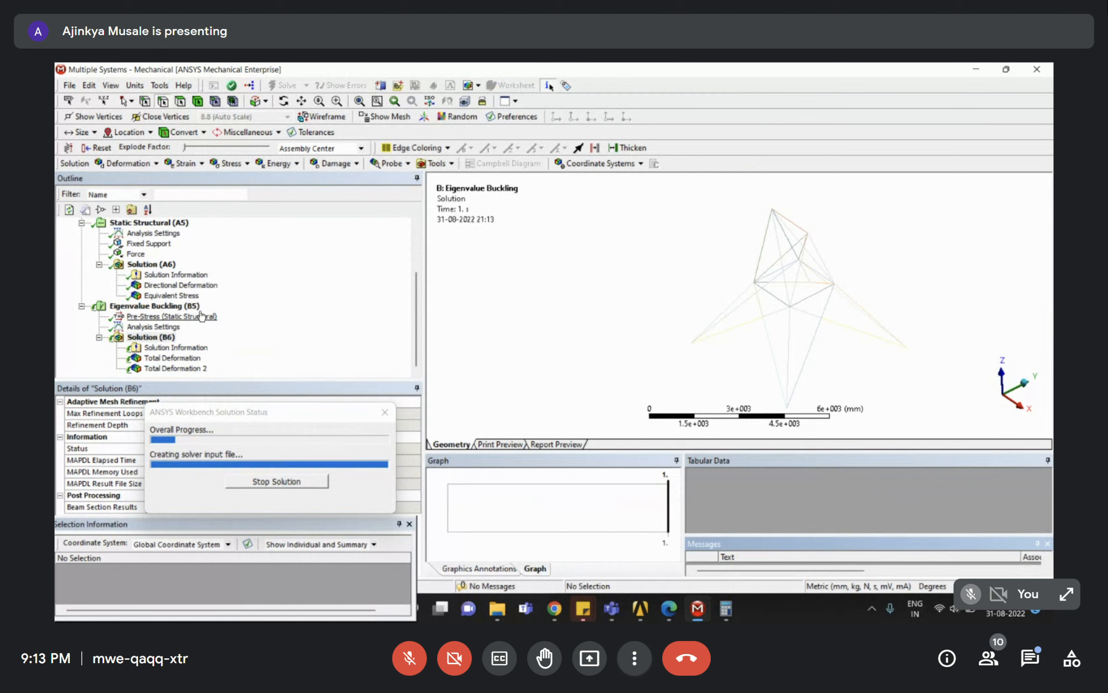
scroll(201, 316, up, 3)
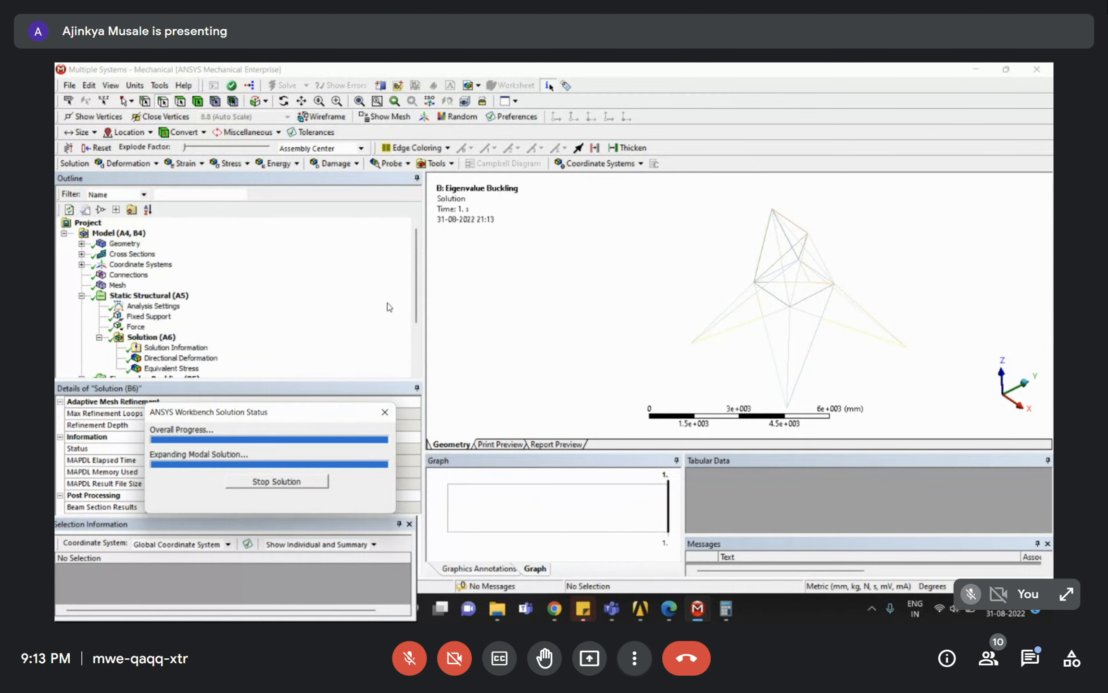
click(232, 296)
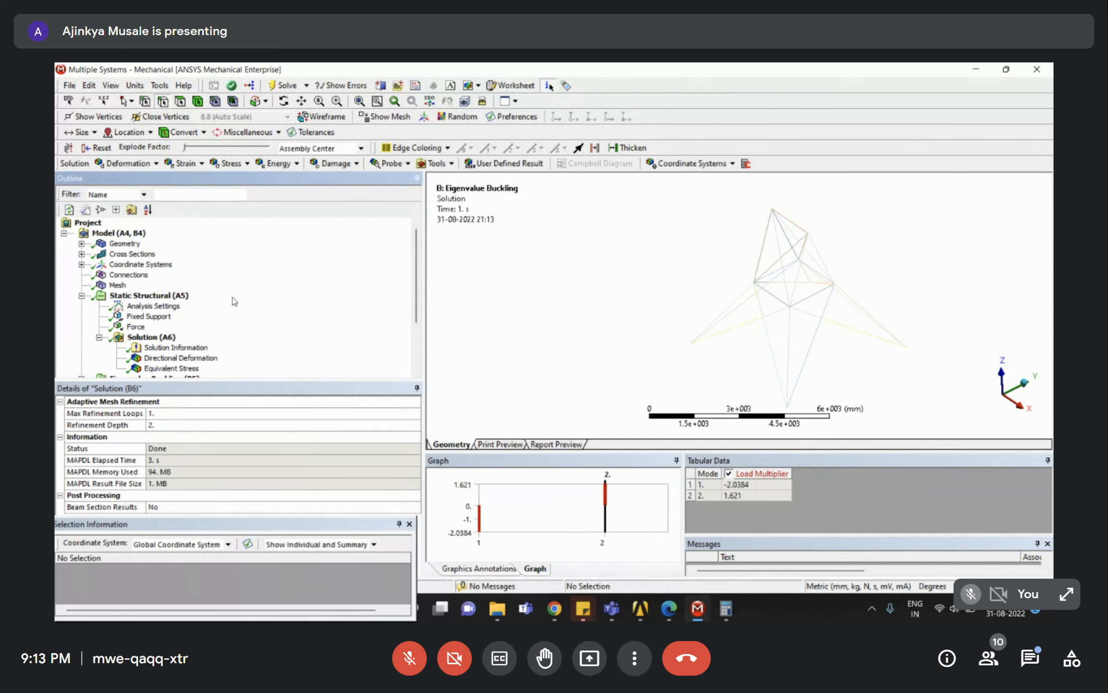
Review the mode 1 shape, -1.e+005 N force, directional deformation, and mode 2 multiplier 1.621.
scroll(232, 296, down, 3)
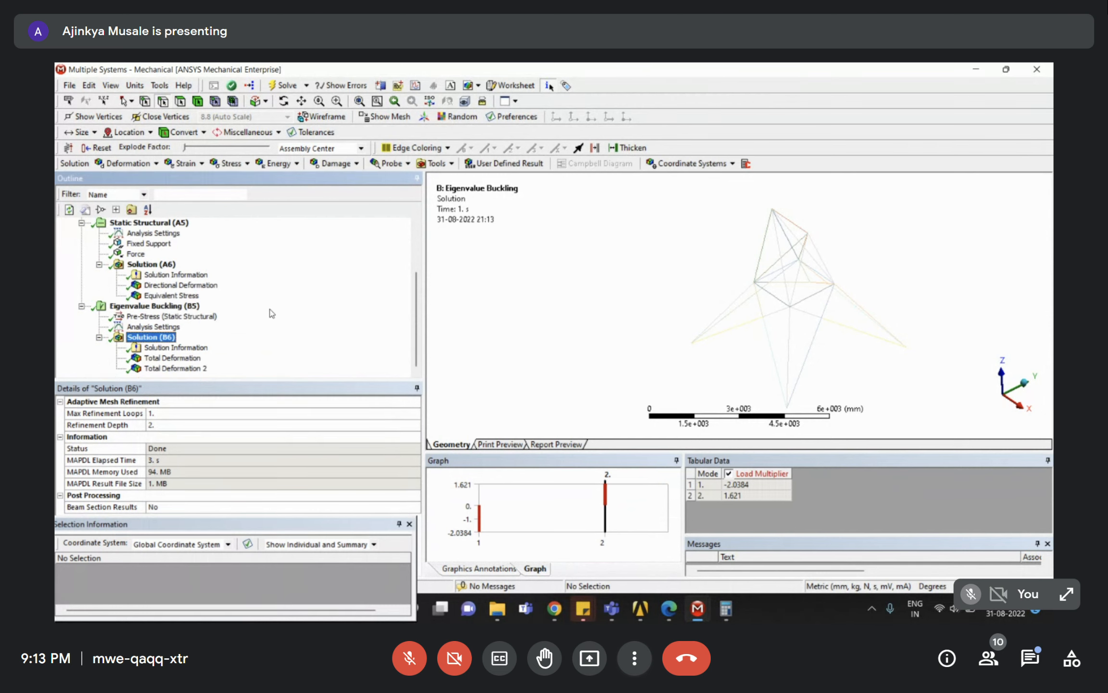
click(149, 362)
middle_drag(731, 363, 794, 365)
right_drag(744, 197, 827, 272)
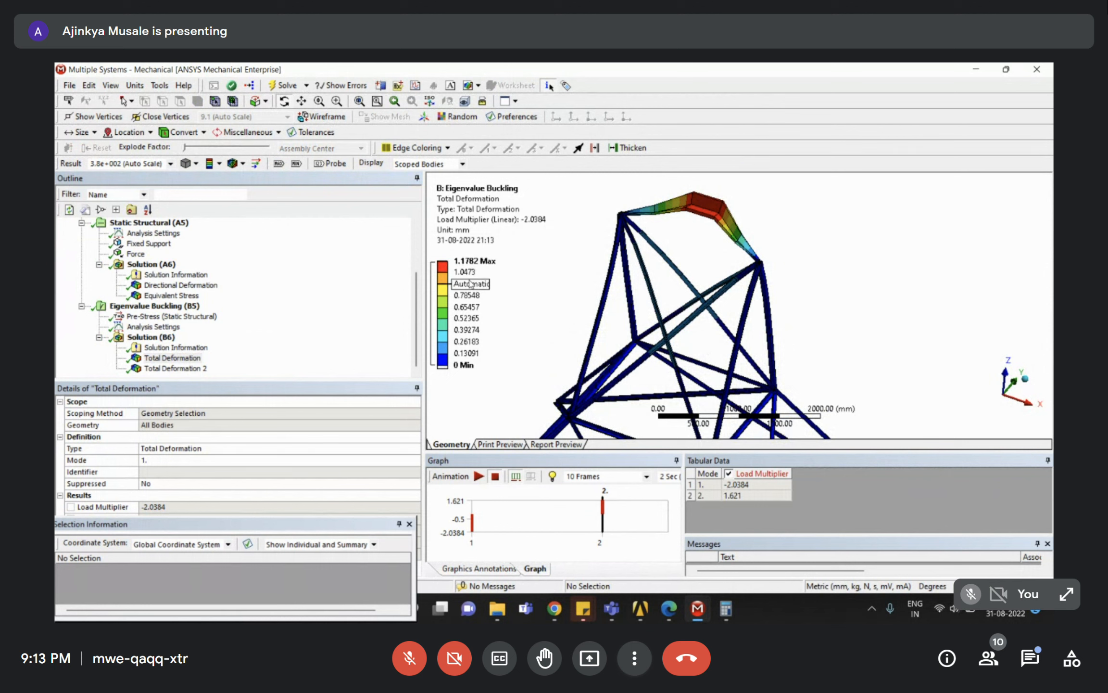
click(297, 370)
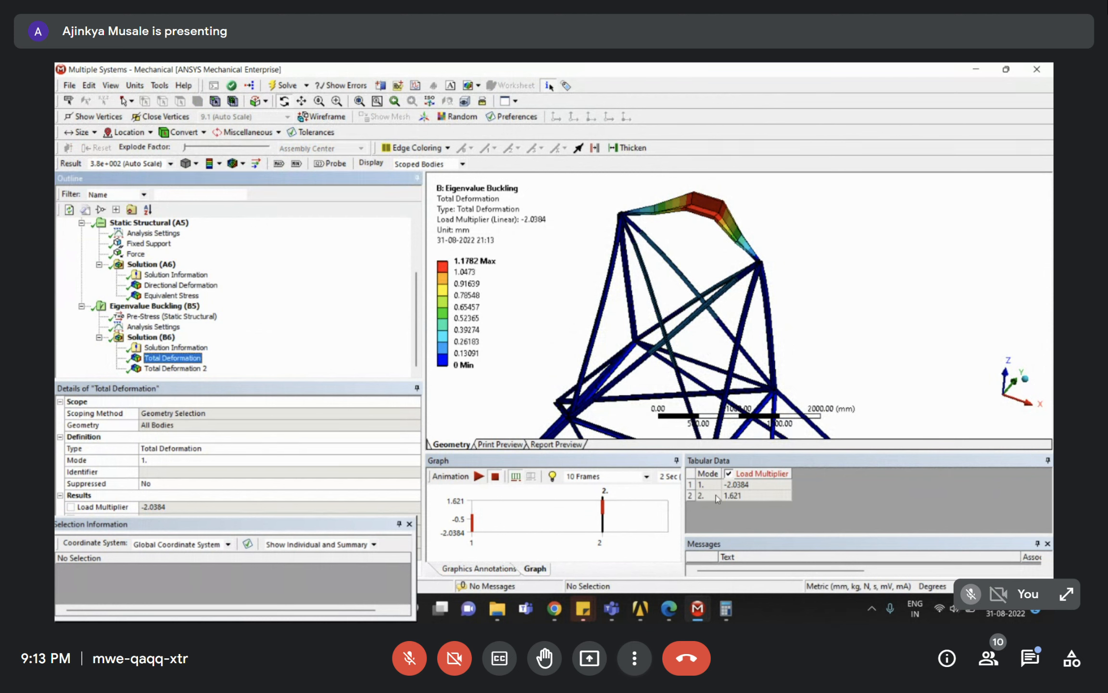
click(137, 253)
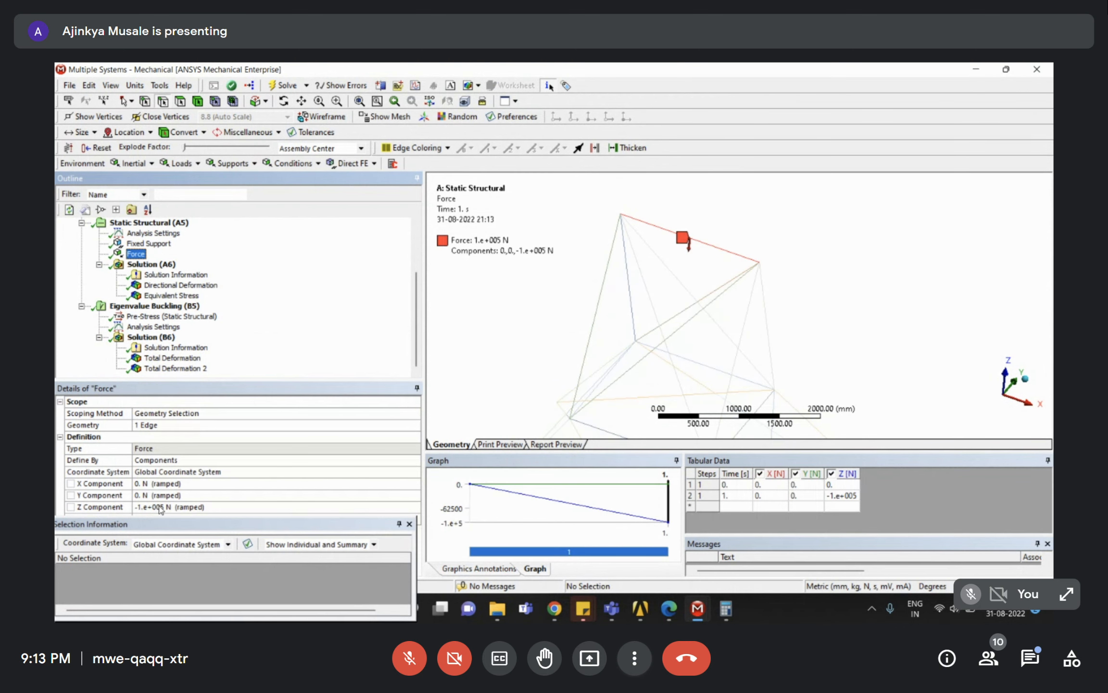
click(181, 284)
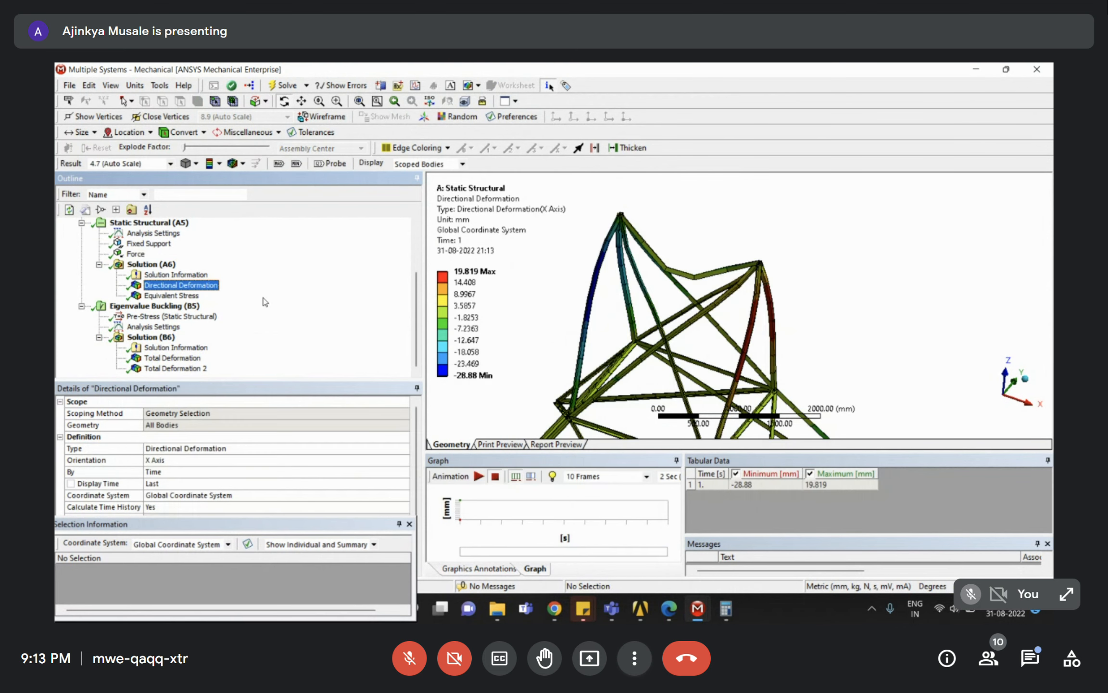
click(173, 359)
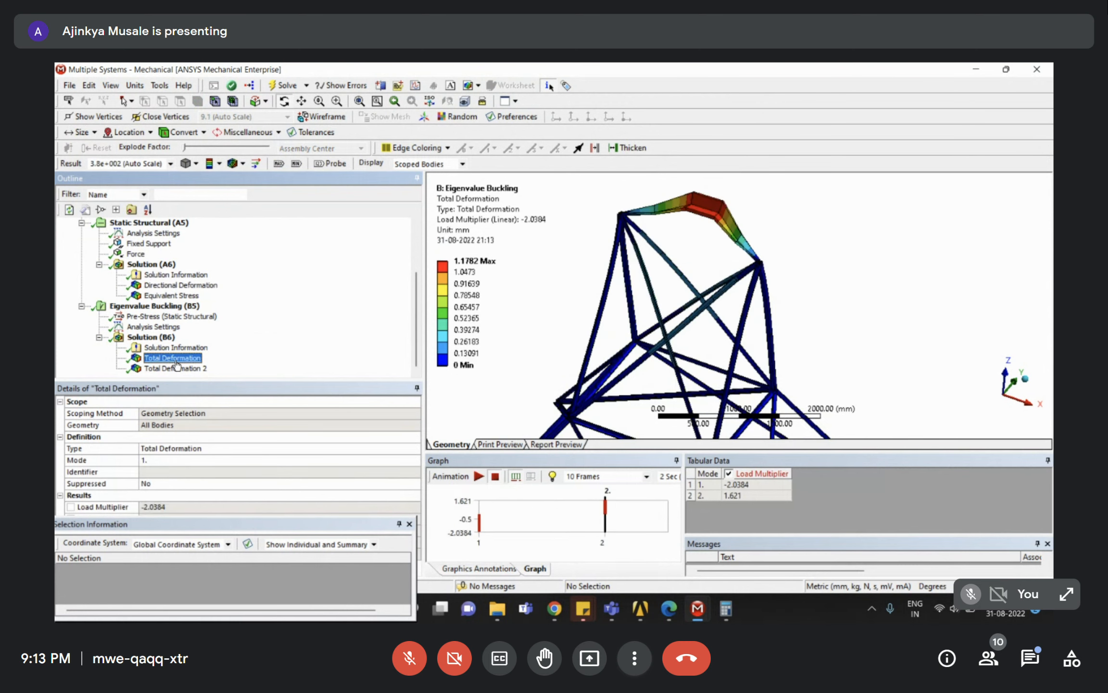
click(175, 368)
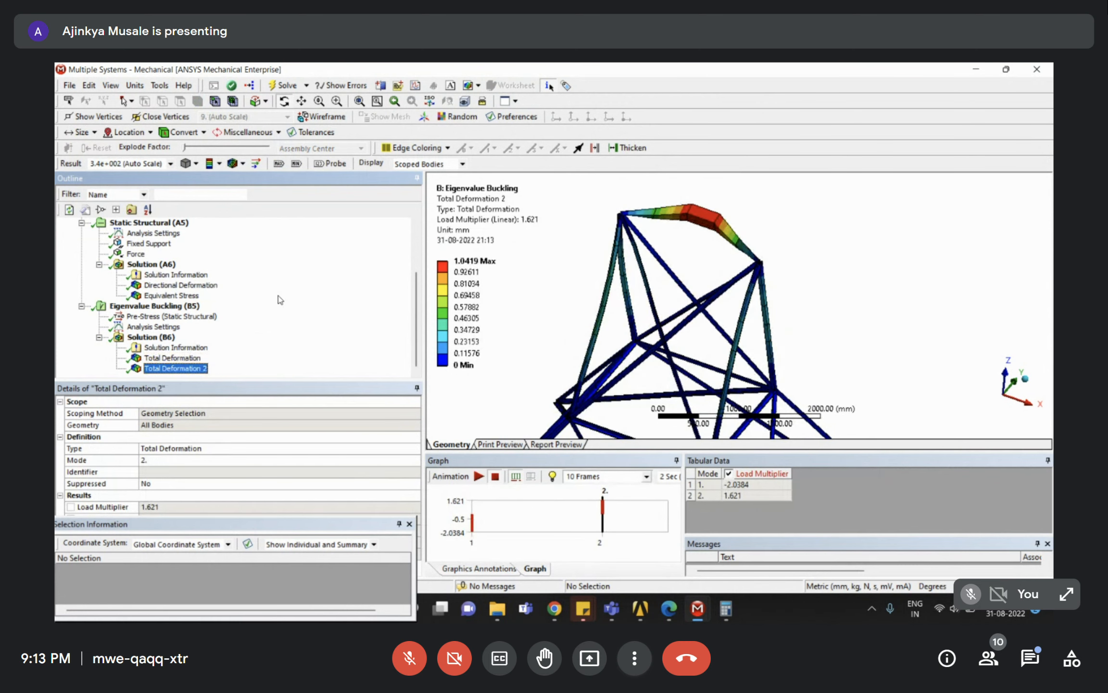
Recheck the 1,62,100 result in Calculator, minimize it, and bring up Assignment 4.pdf.
click(726, 617)
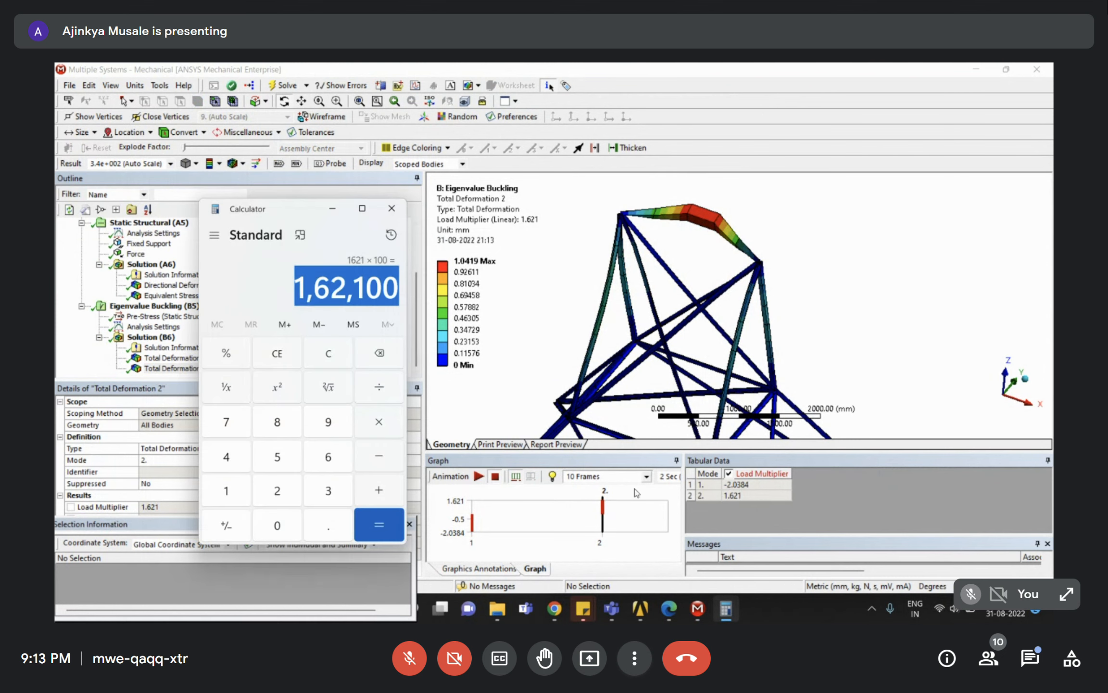
click(322, 286)
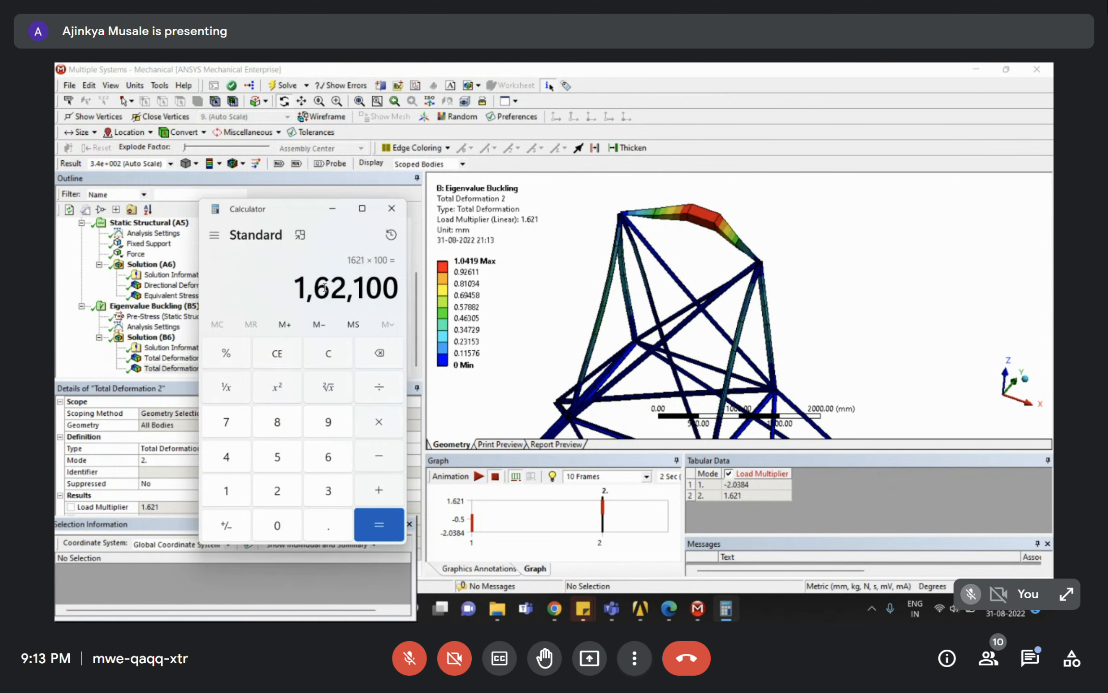
click(332, 208)
scroll(719, 329, down, 5)
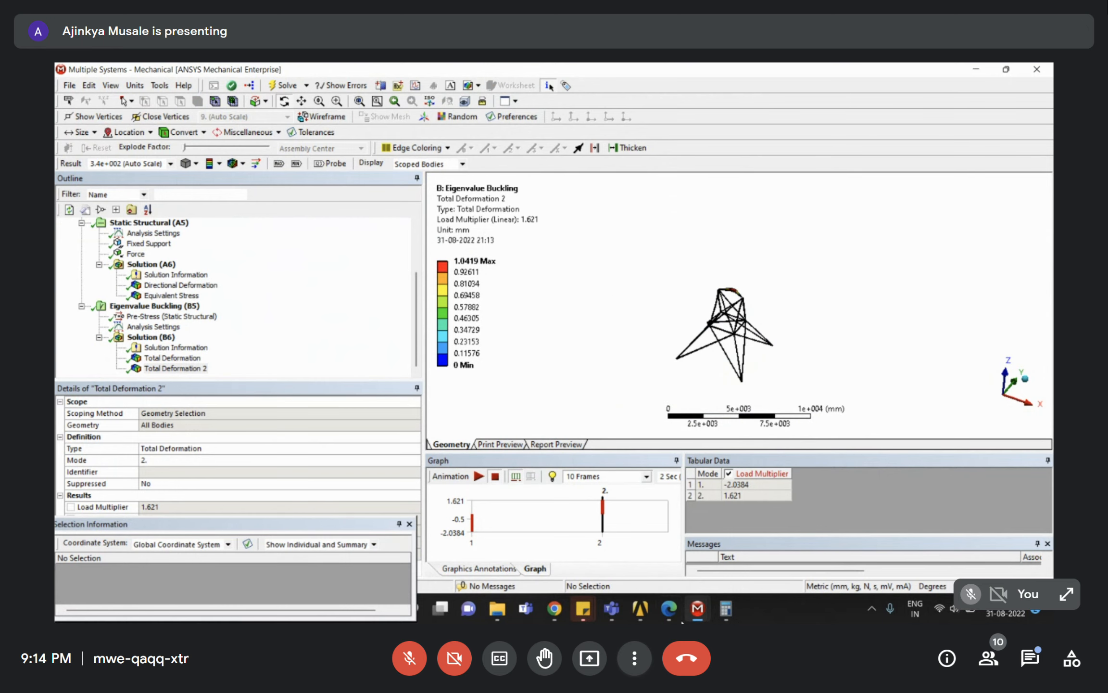
click(669, 609)
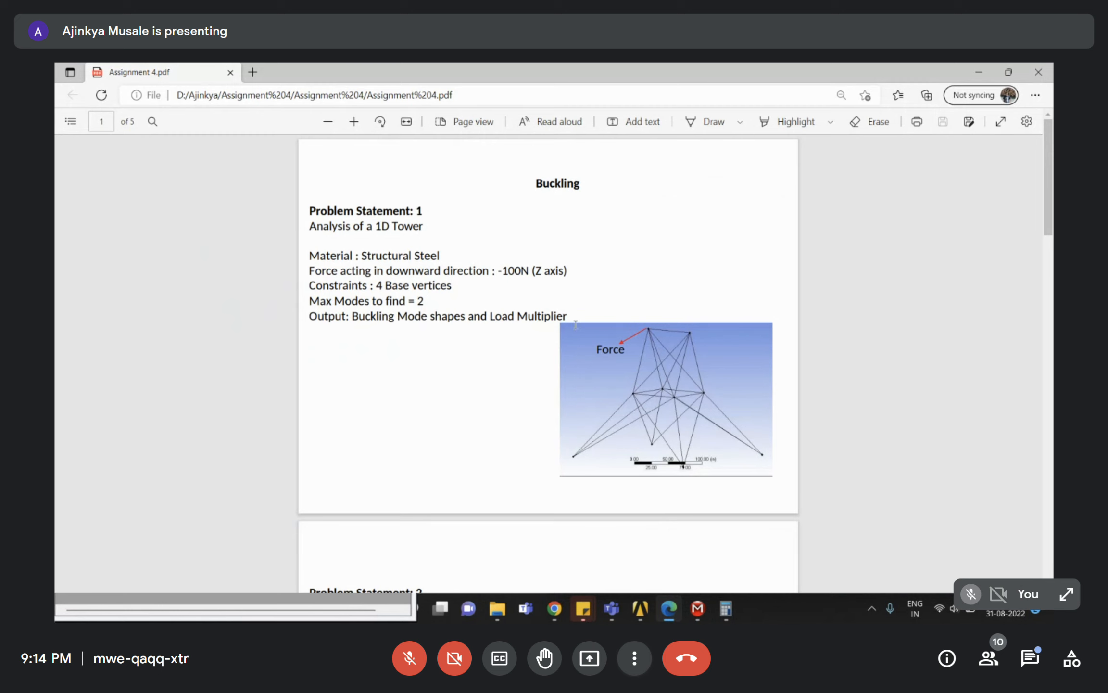
Return to Mechanical's mode 2 buckling shape, rotating and zooming onto the tower.
mouse_move(698, 609)
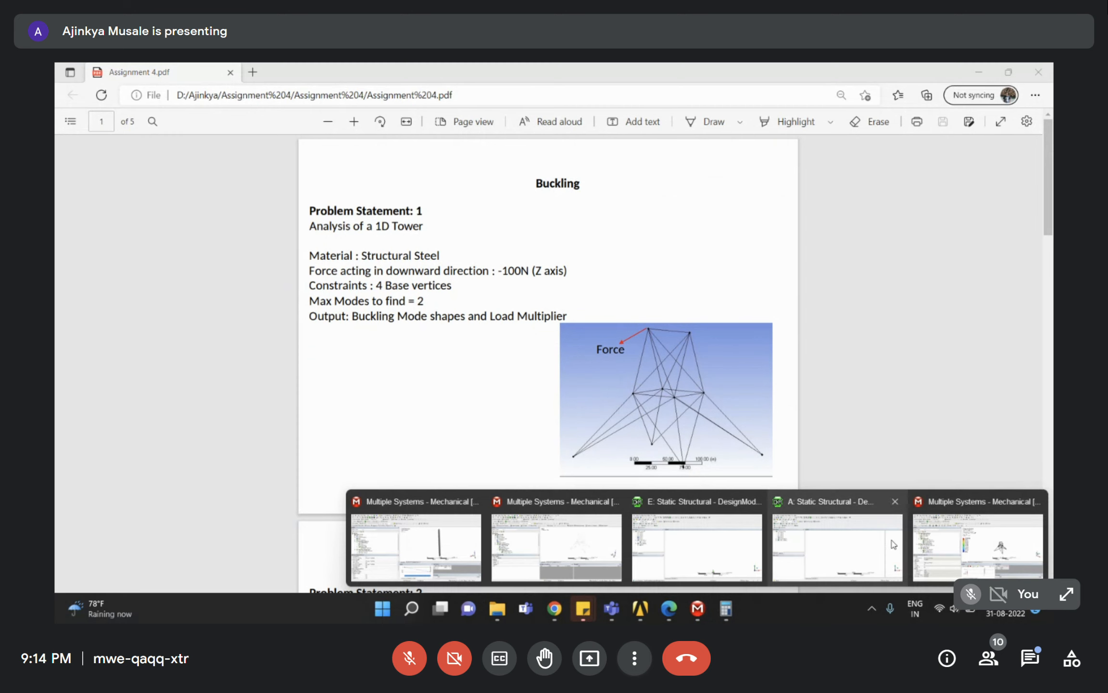
click(961, 543)
mouse_move(711, 336)
middle_down()
mouse_move(736, 314)
mouse_move(680, 344)
middle_up()
right_drag(695, 271, 781, 380)
mouse_move(778, 339)
middle_down()
mouse_move(774, 308)
mouse_move(746, 325)
middle_up()
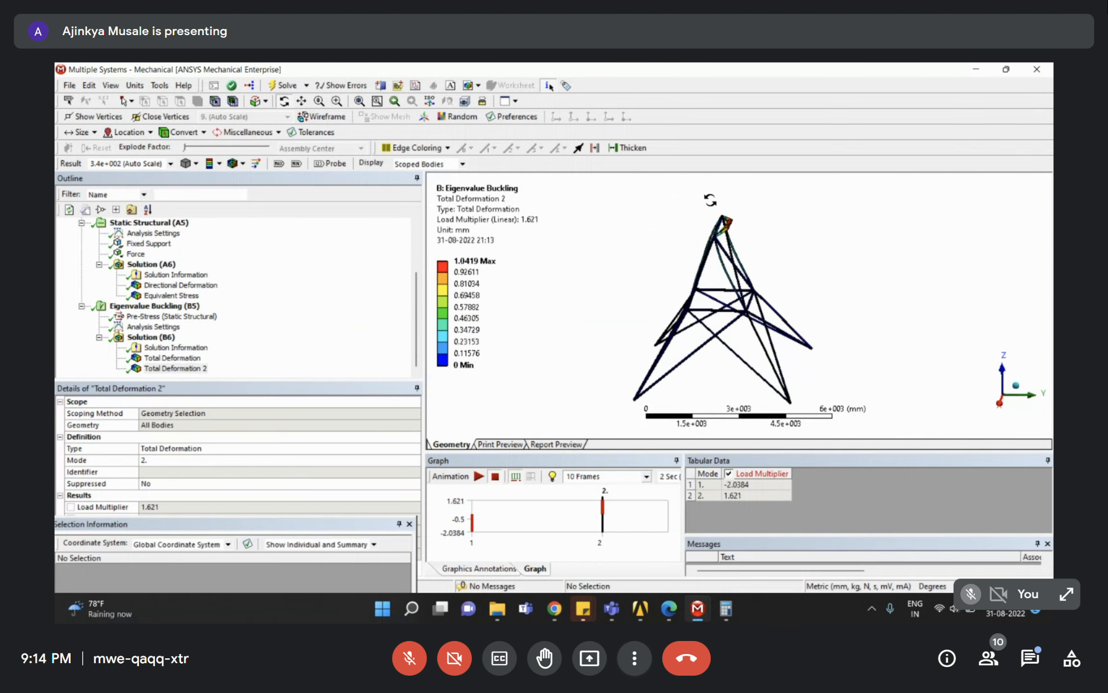
Compare the mode 1 and mode 2 shapes, noting the mode 2 load multiplier 1.621.
click(163, 368)
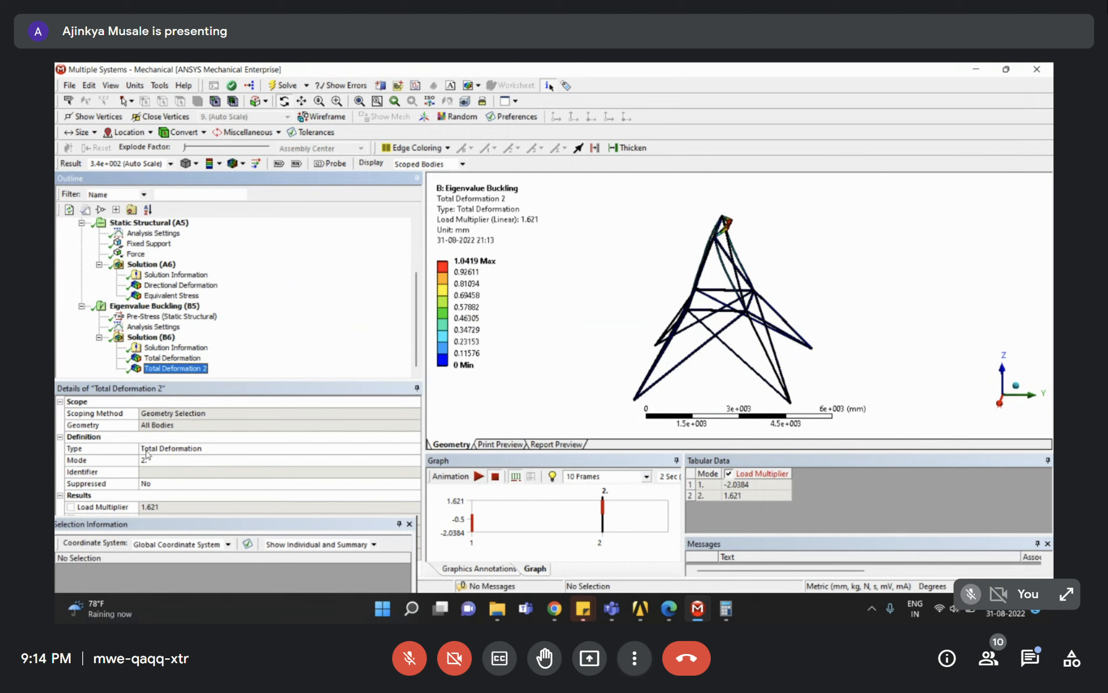
click(153, 358)
click(164, 368)
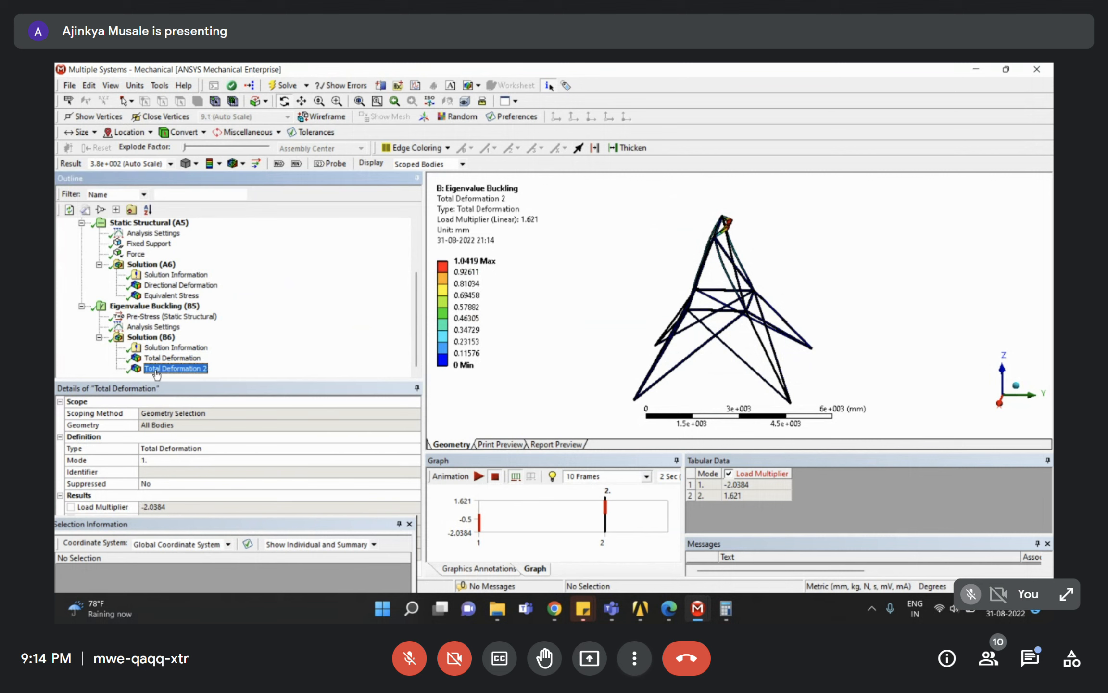
drag(717, 203, 748, 224)
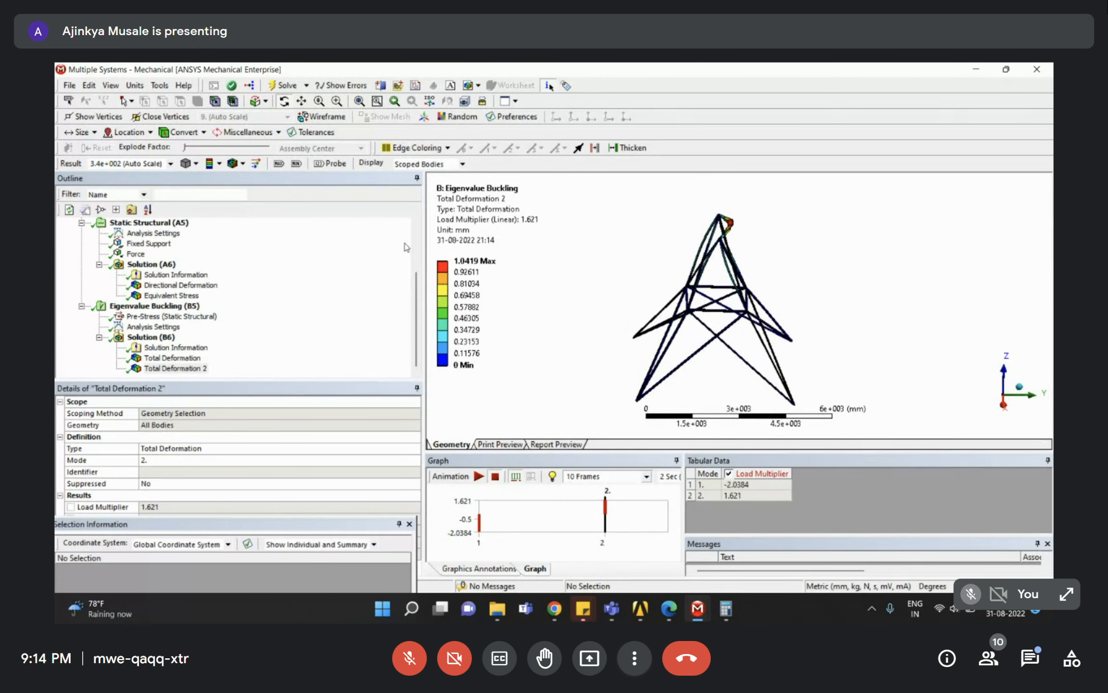
click(293, 230)
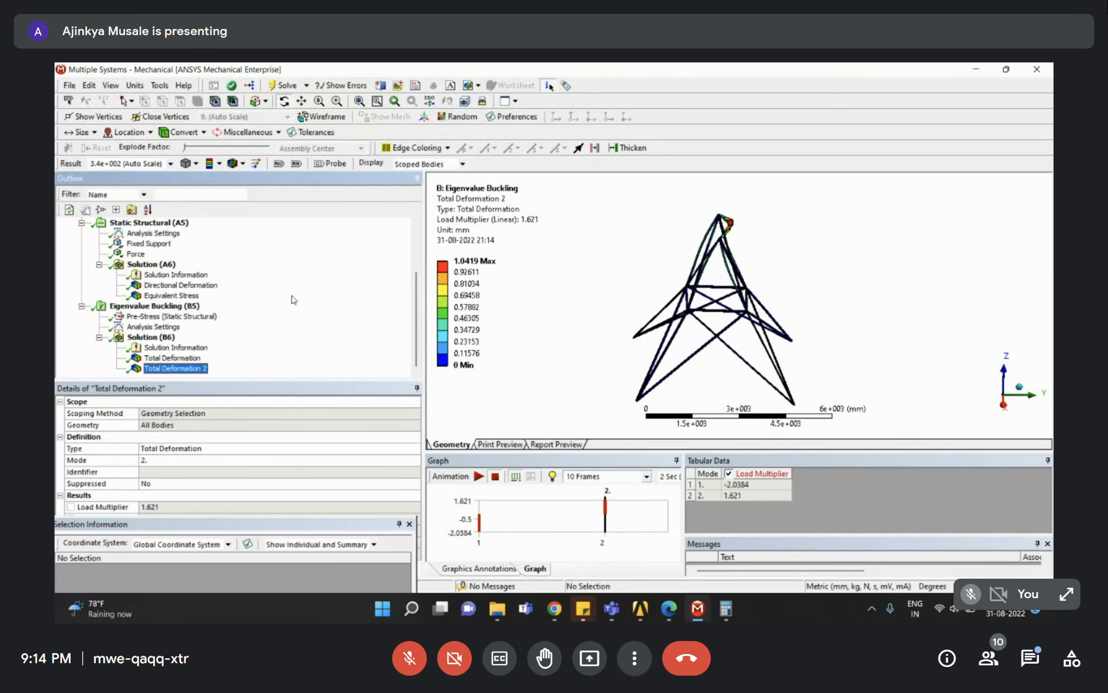
click(746, 497)
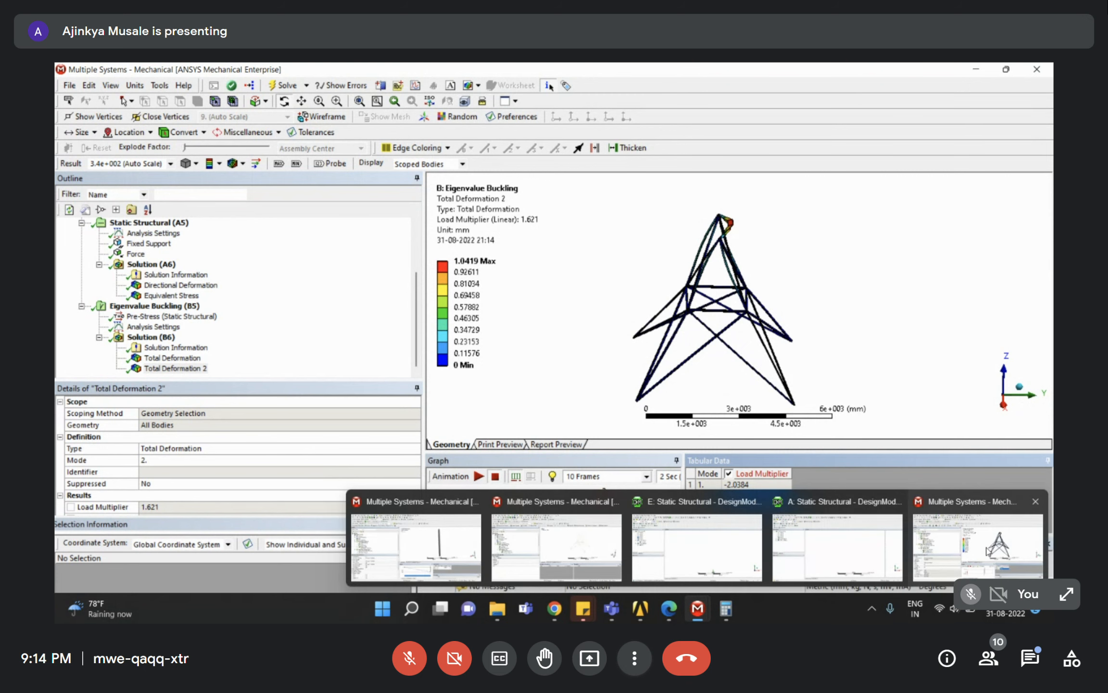
Orbit the tower to another view, then bring up Assignment 4.pdf.
drag(729, 315, 853, 314)
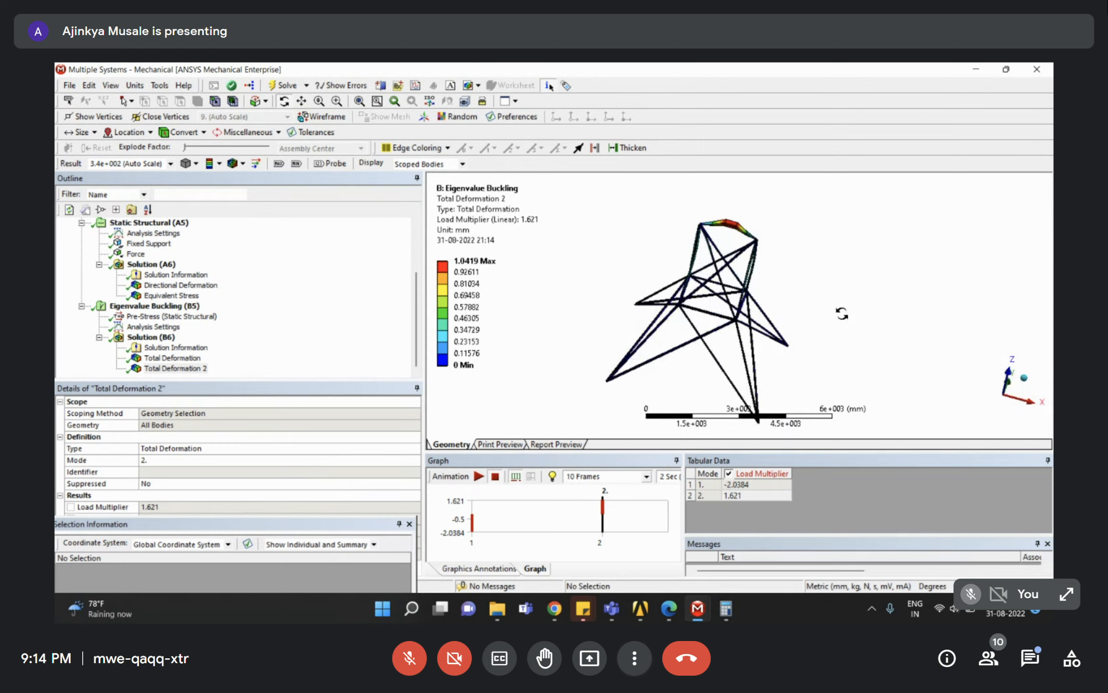
mouse_move(679, 615)
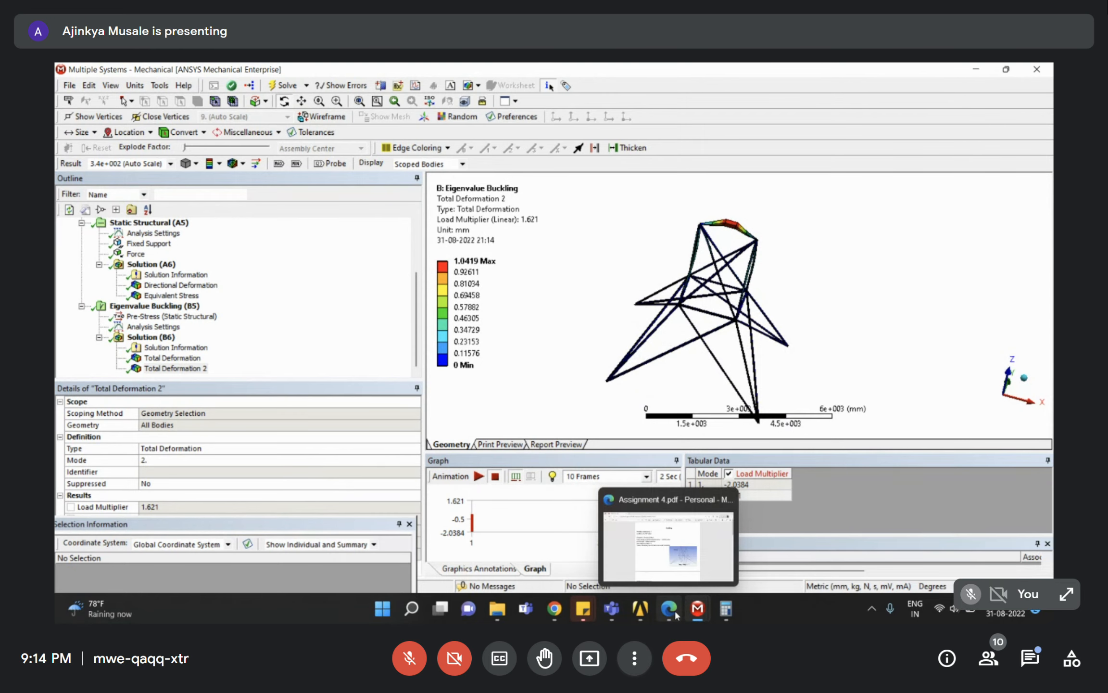
click(669, 544)
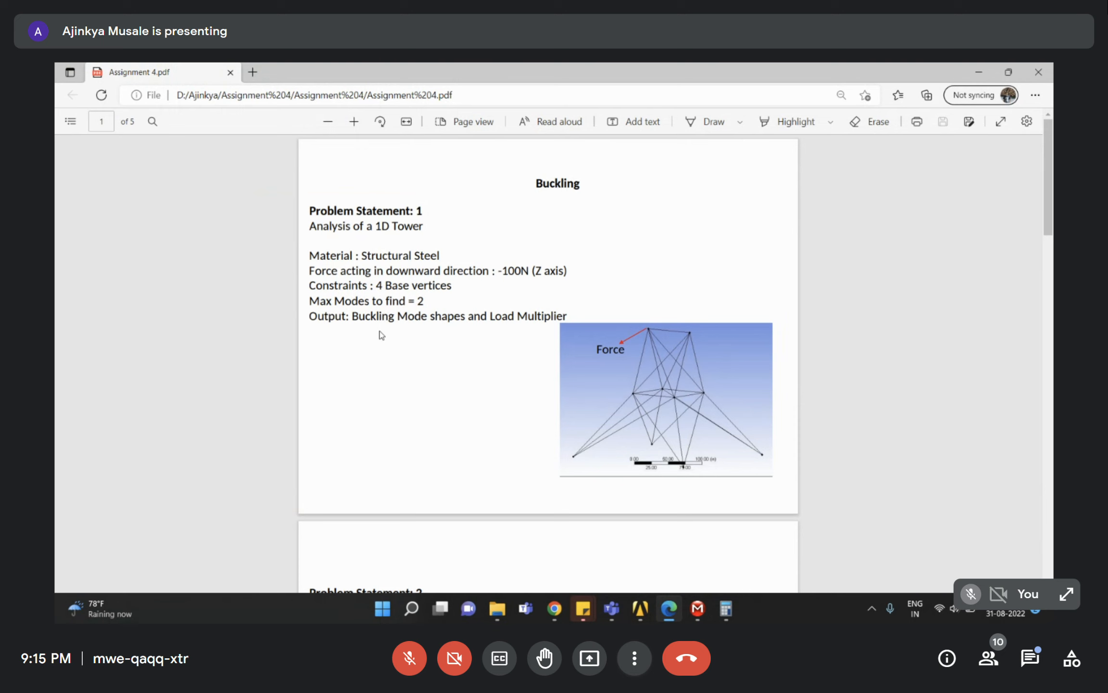
Browse PDF pages 2–5, settling on Problem Statement 5's -10000N radio tower, then switch to Session_4.
key(End)
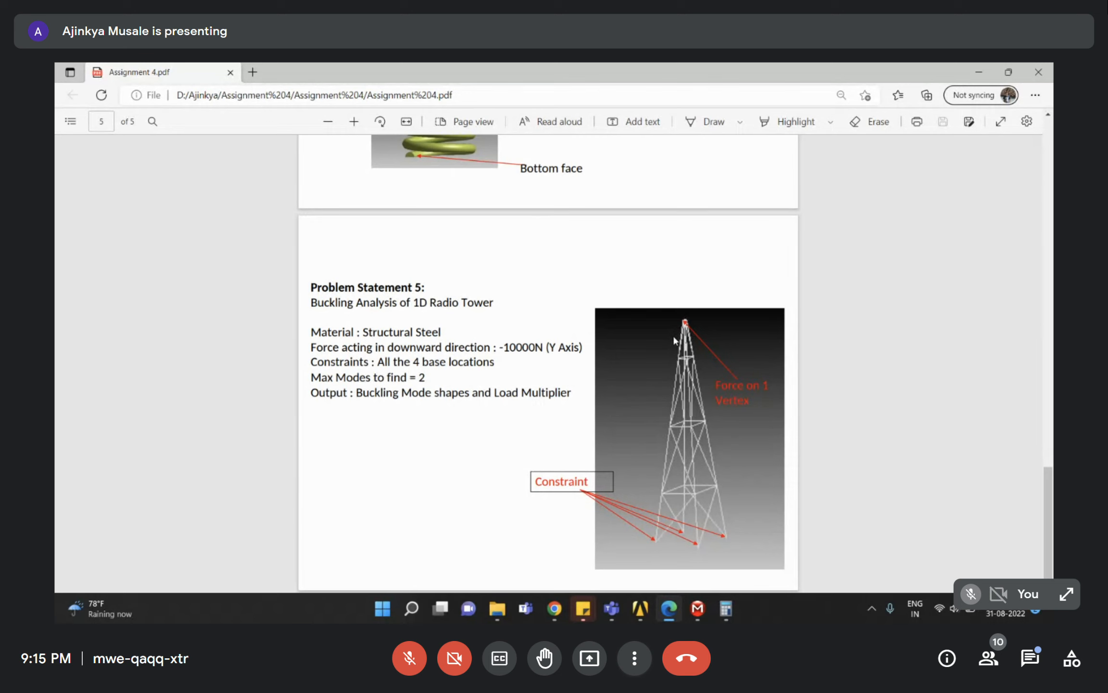
scroll(672, 340, up, 5)
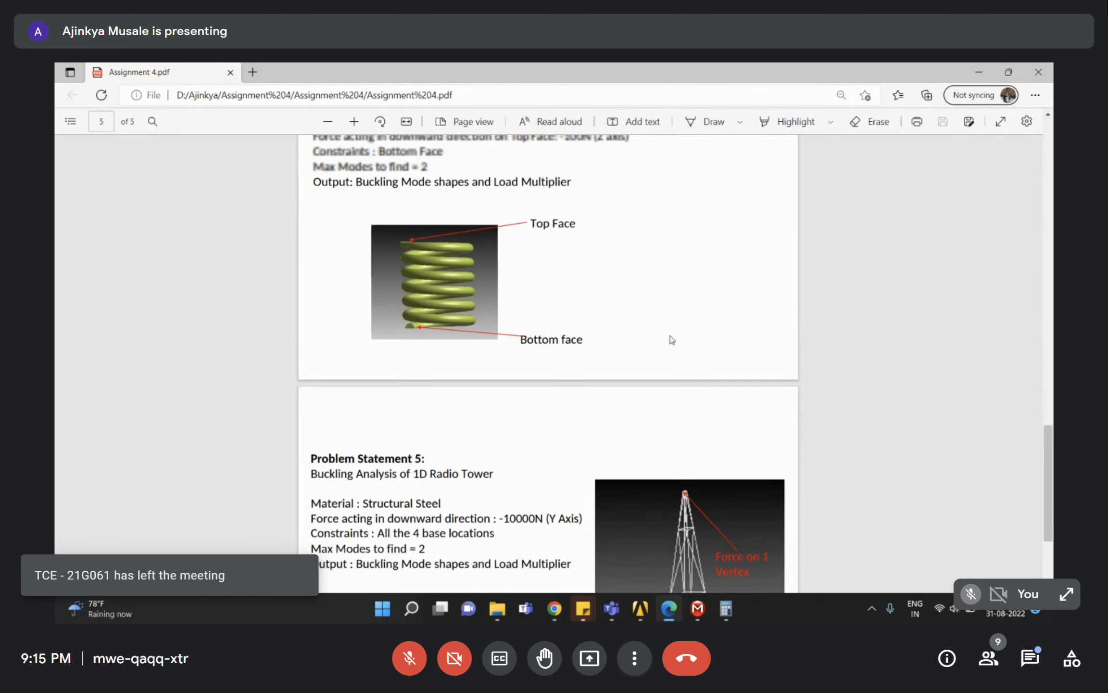
scroll(512, 477, up, 3)
scroll(527, 478, down, 3)
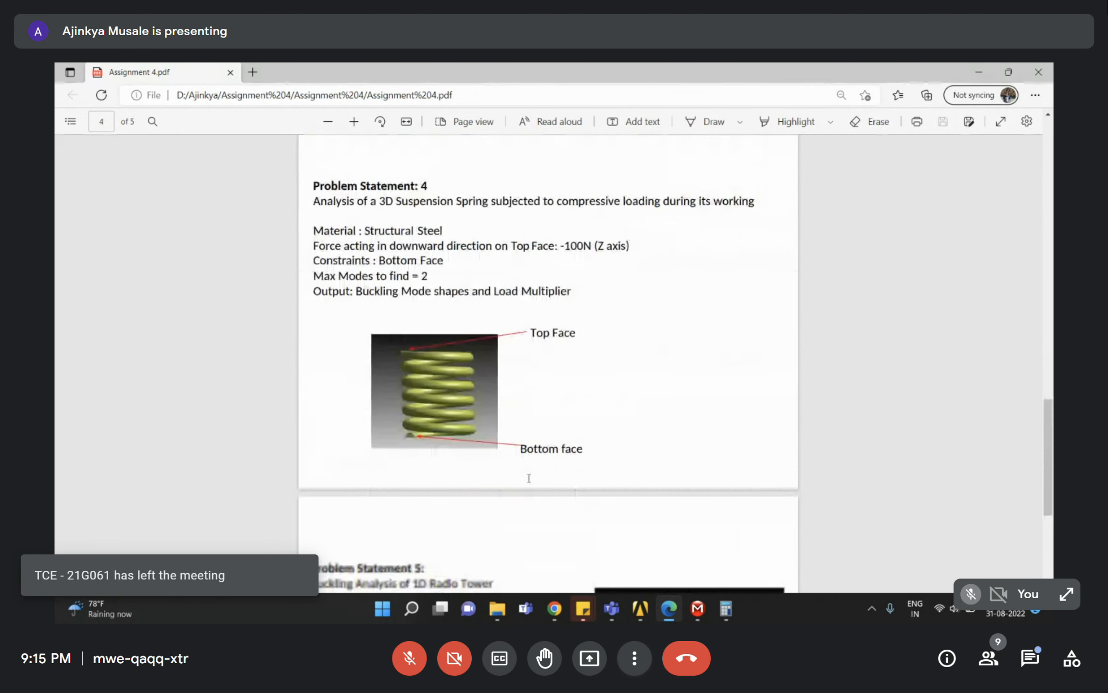
scroll(438, 322, up, 7)
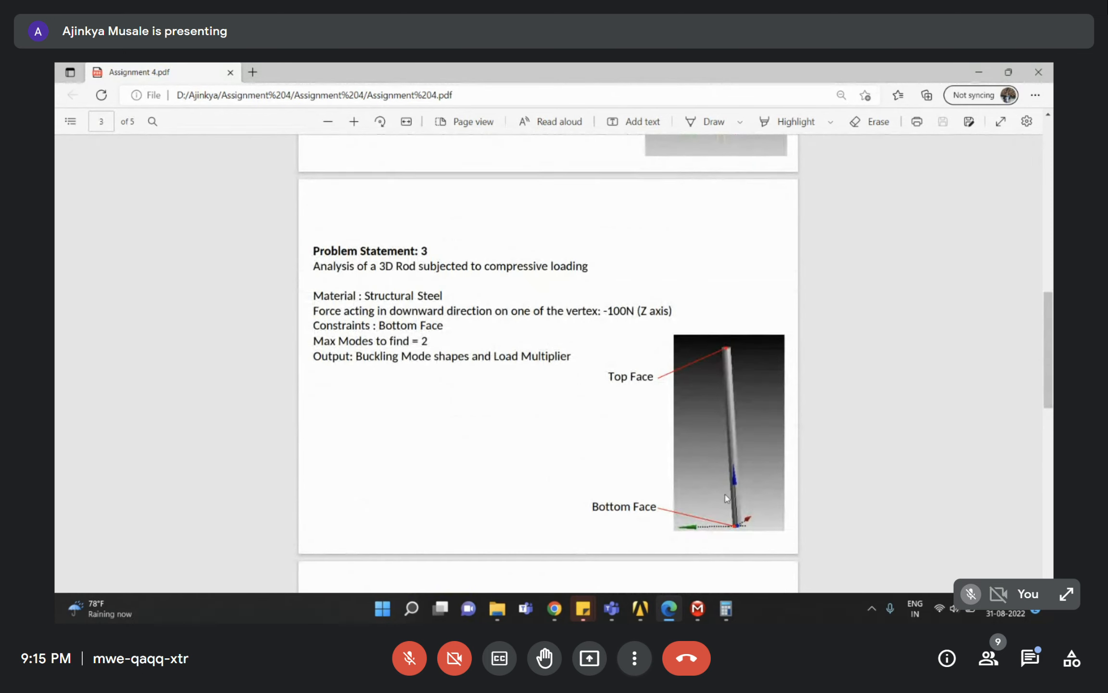
scroll(720, 349, up, 6)
scroll(689, 448, up, 5)
scroll(687, 457, down, 20)
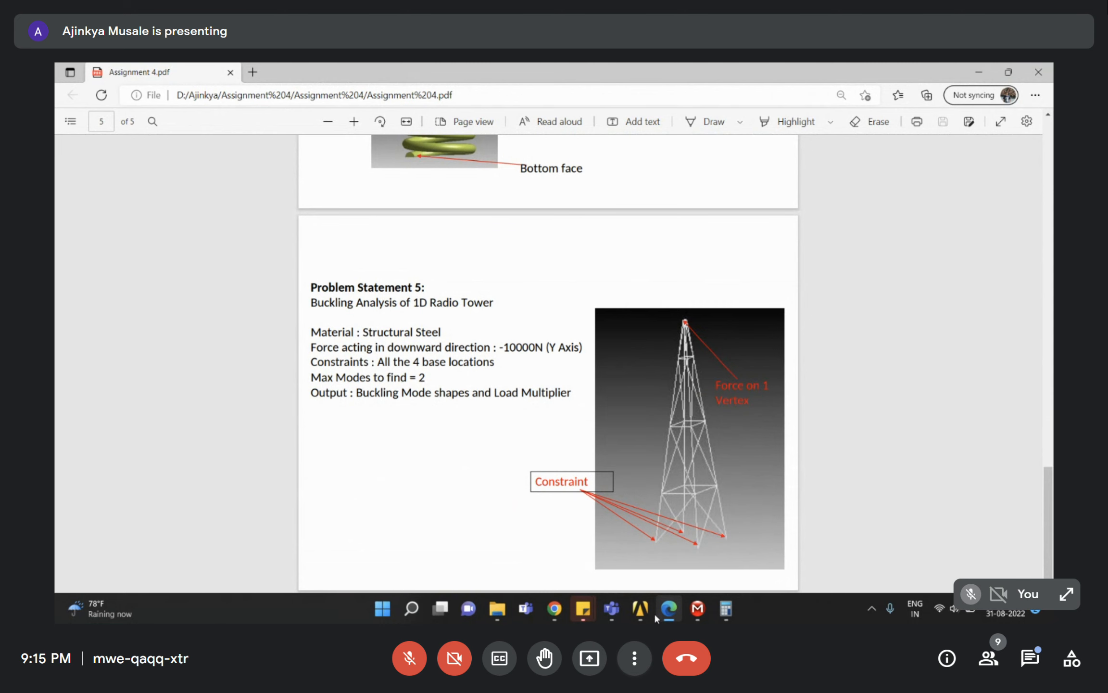
click(640, 608)
click(719, 543)
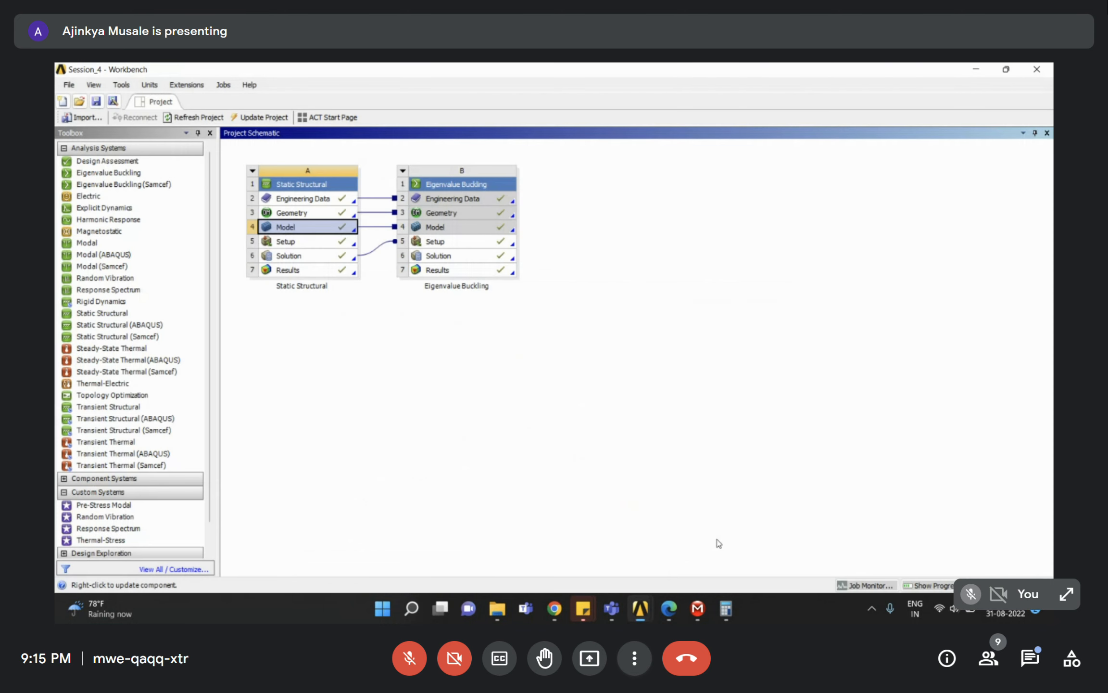
Save the Session_4 project, then highlight 'Structural Steel' in the radio tower problem.
click(96, 101)
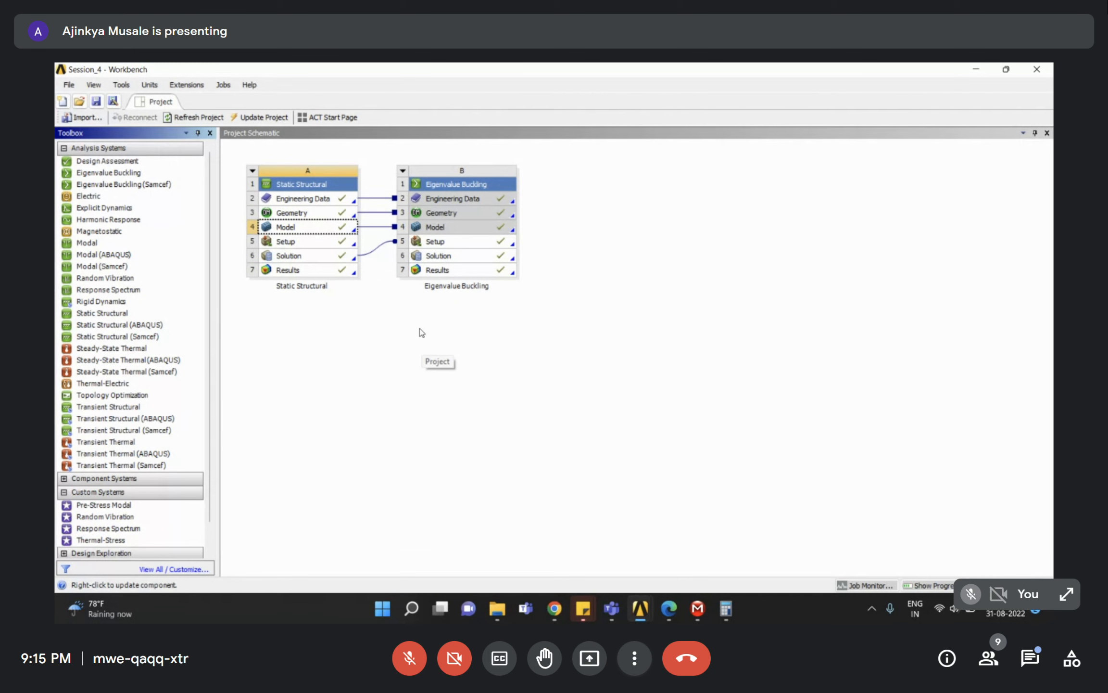
click(670, 616)
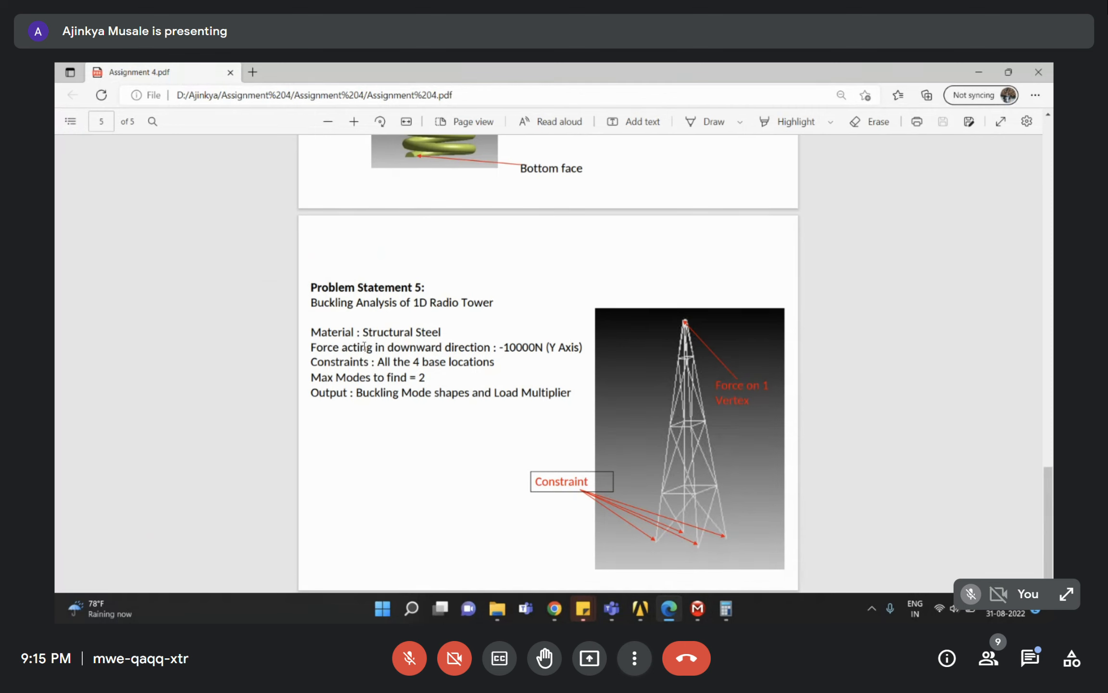
drag(363, 331, 468, 334)
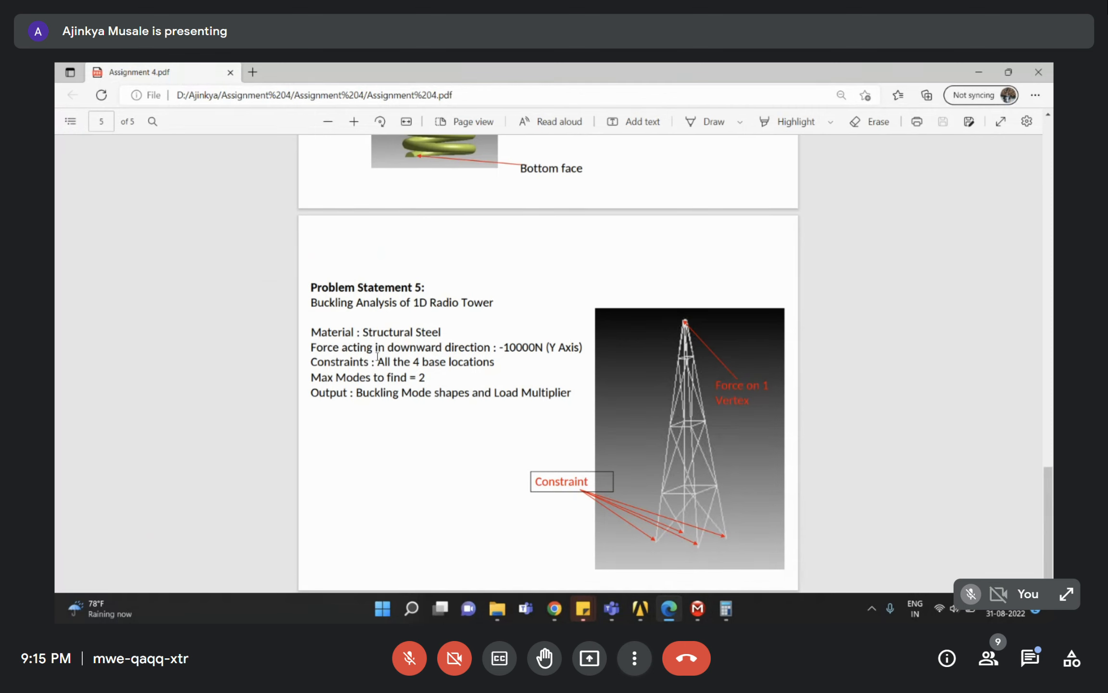
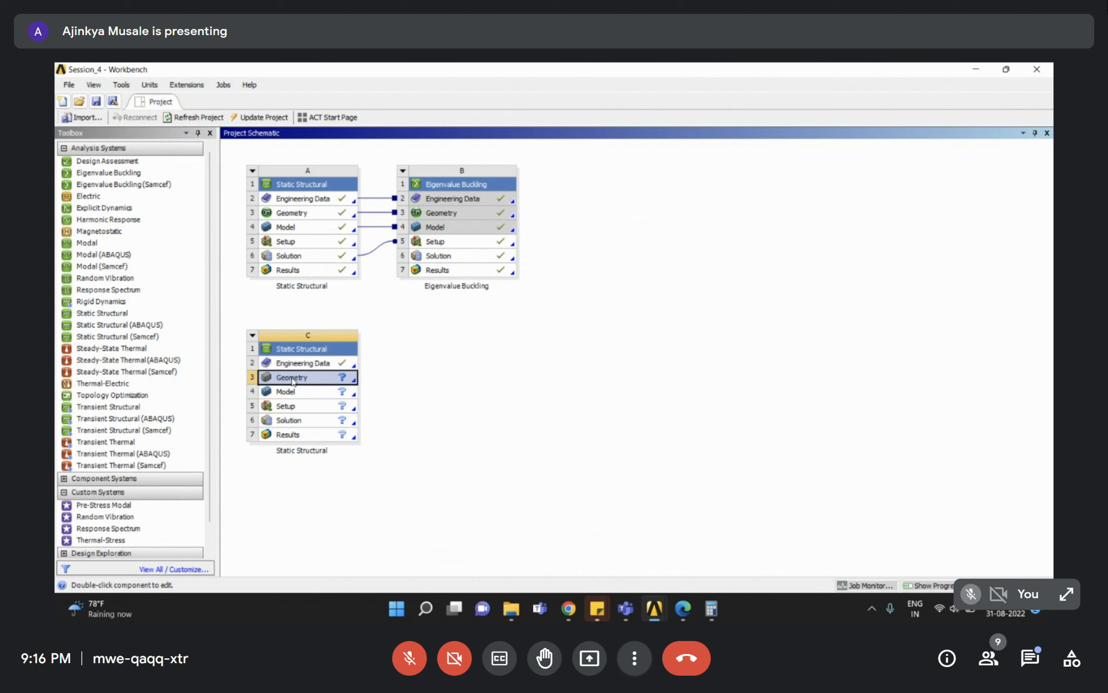
Bring up the Geometry cell options for the new standalone Static Structural system C.
right_click(291, 380)
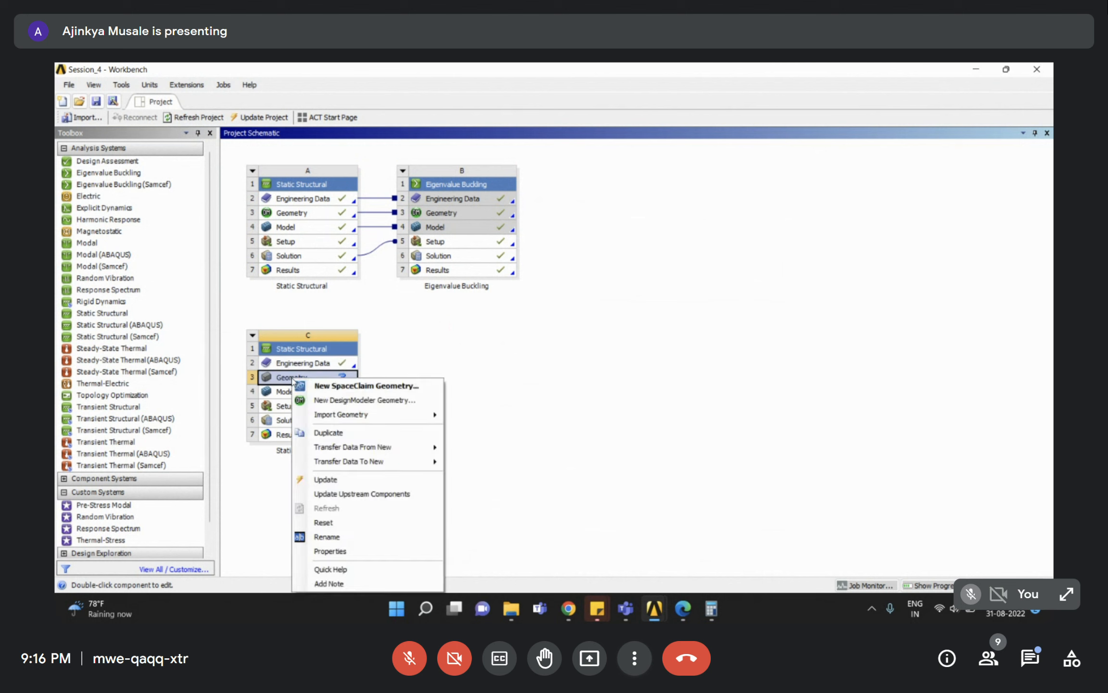
Start a new DesignModeler geometry for system C, check the assignment PDF, then select XYPlane.
click(316, 402)
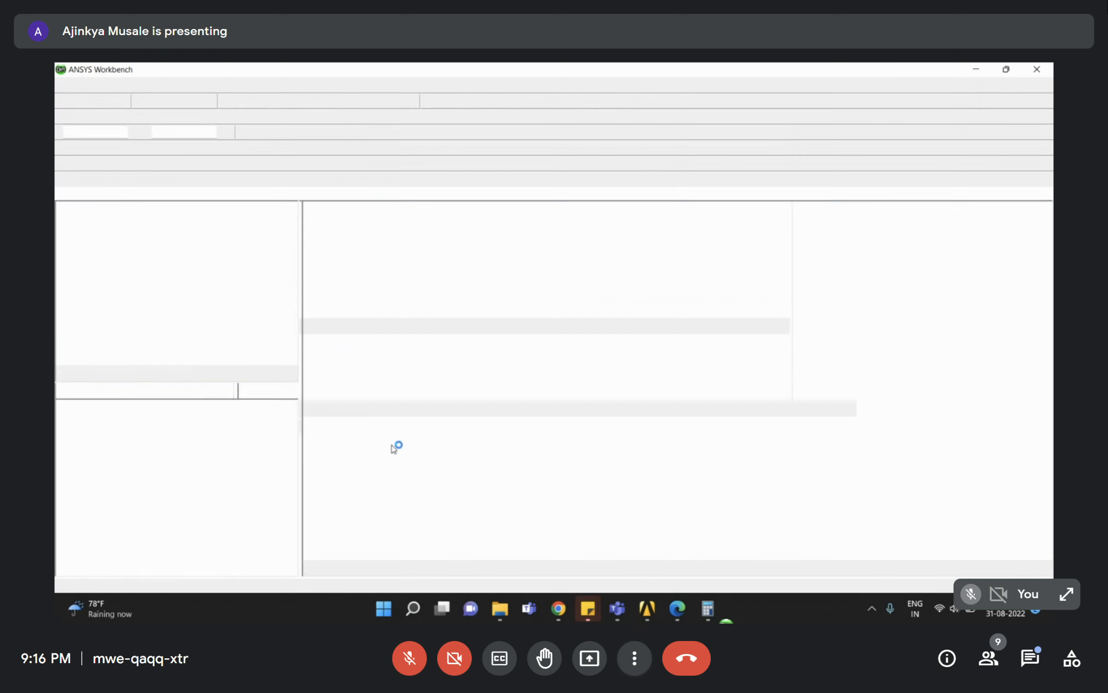
click(672, 614)
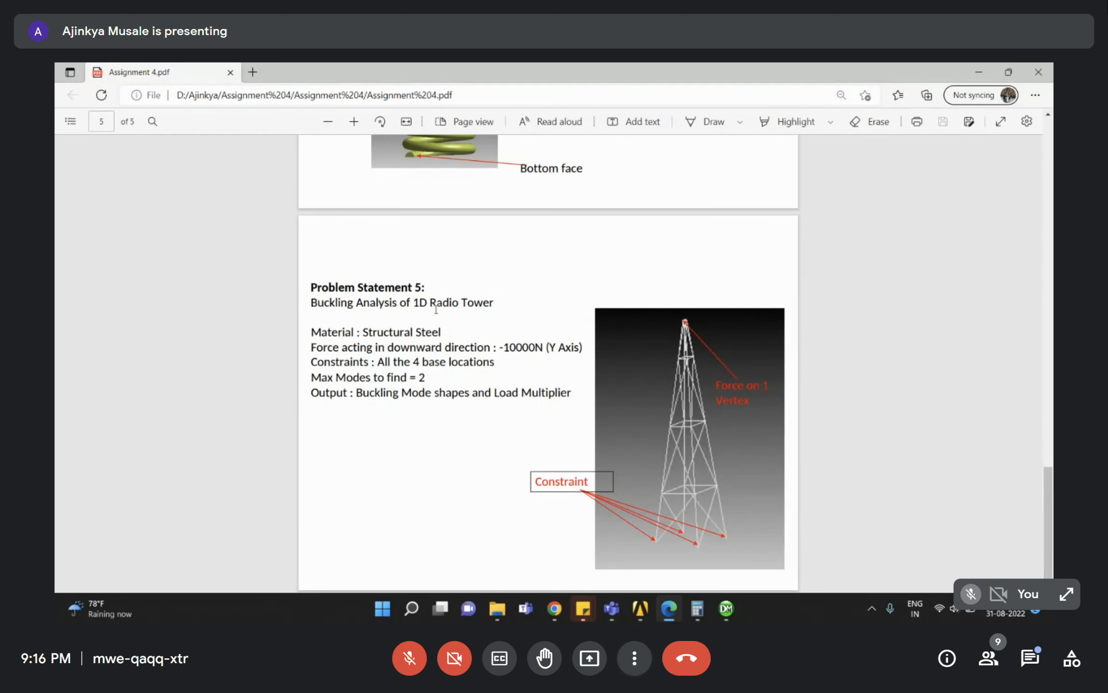
click(979, 72)
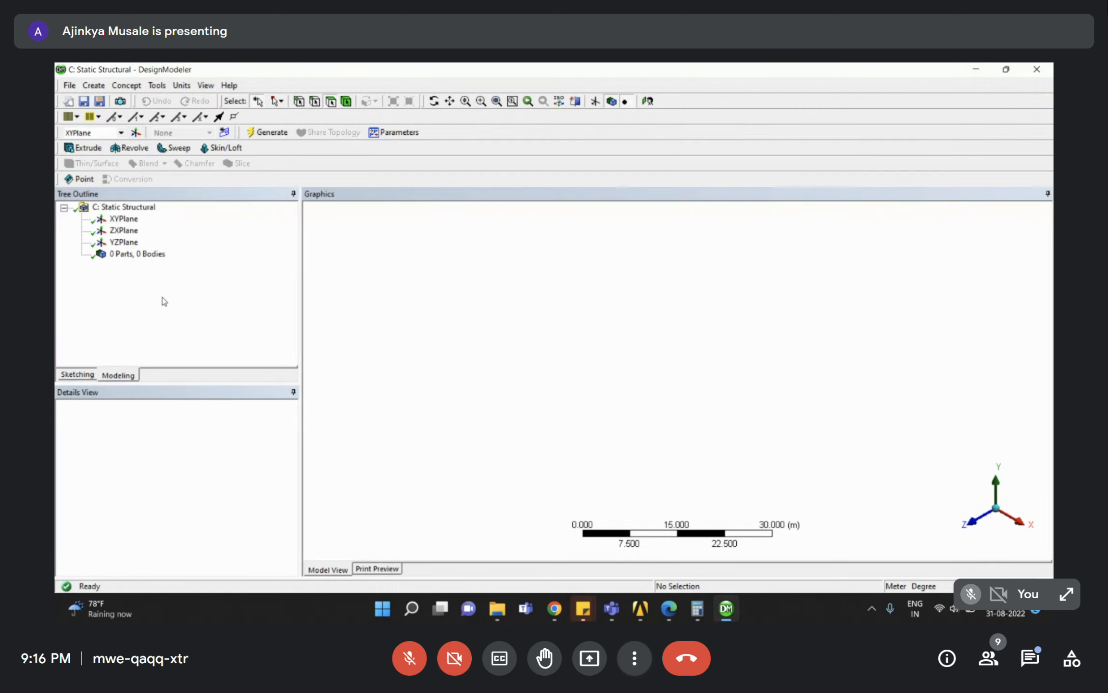
click(124, 218)
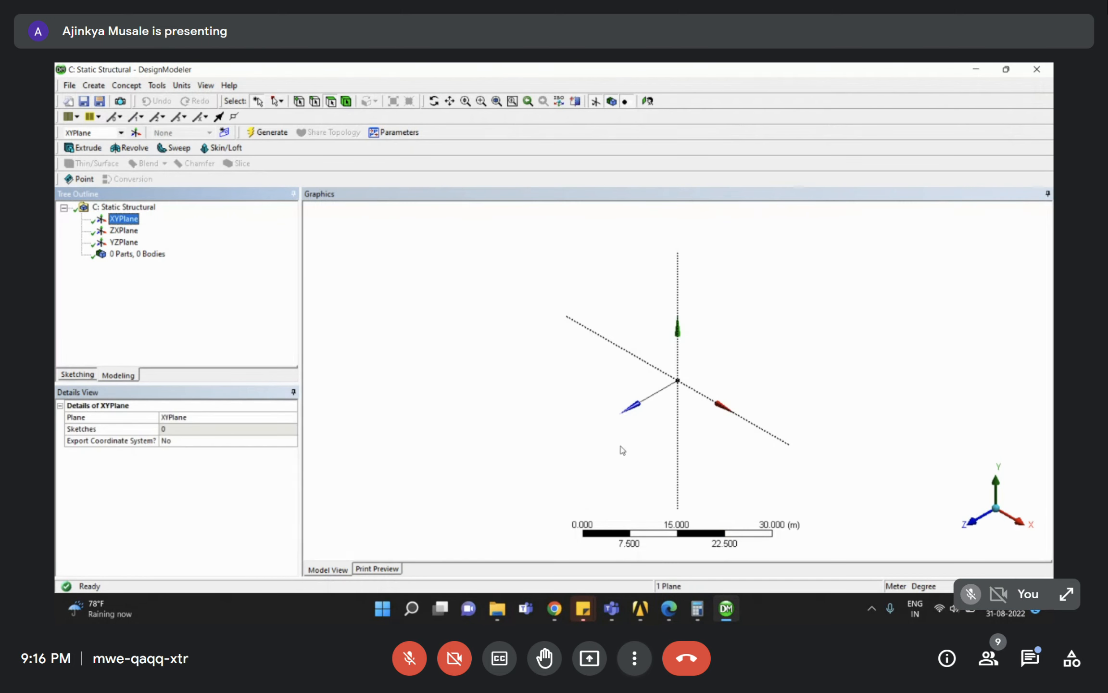
click(70, 85)
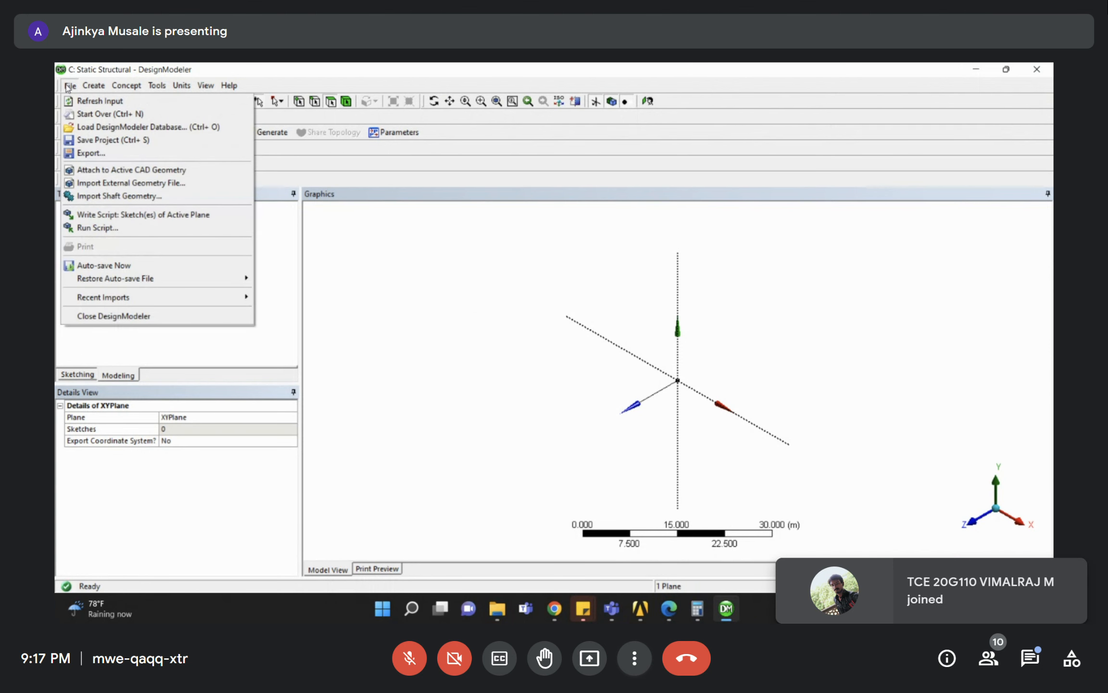
Import the external geometry file Radio Tower.iges and generate it.
click(103, 183)
click(166, 165)
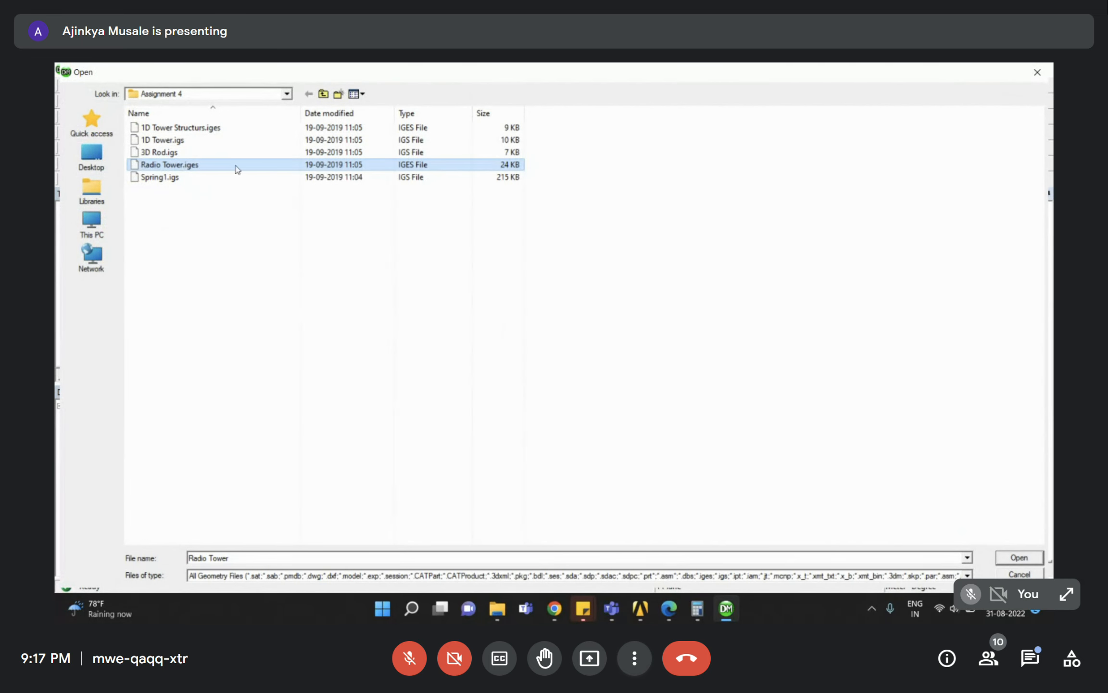
click(1010, 554)
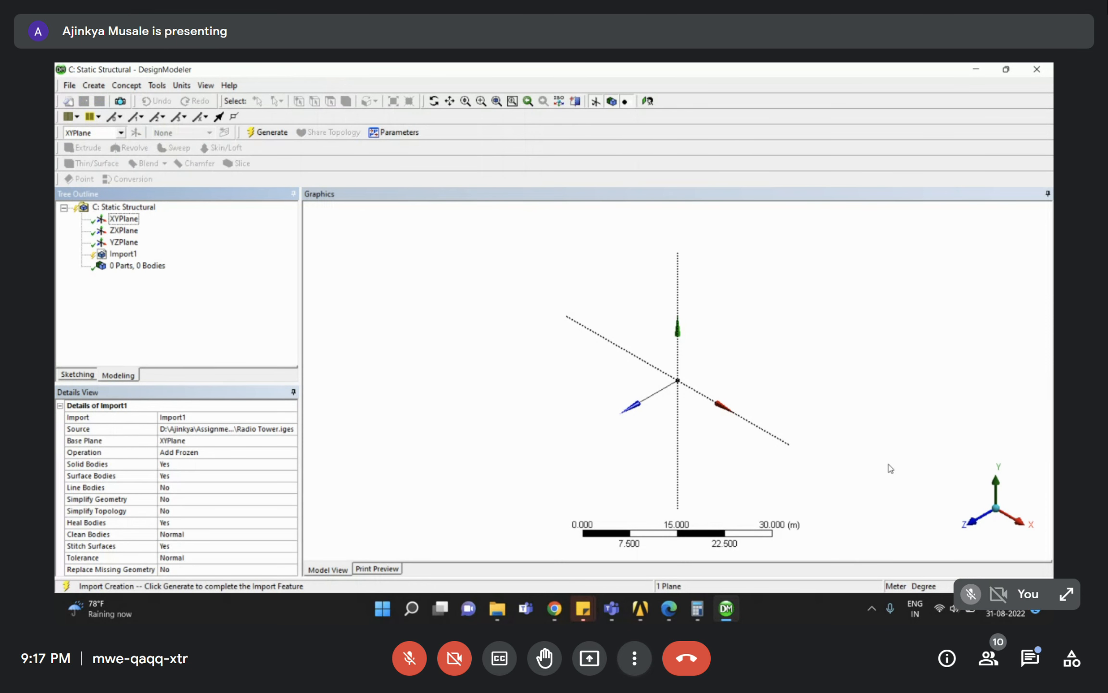
click(269, 133)
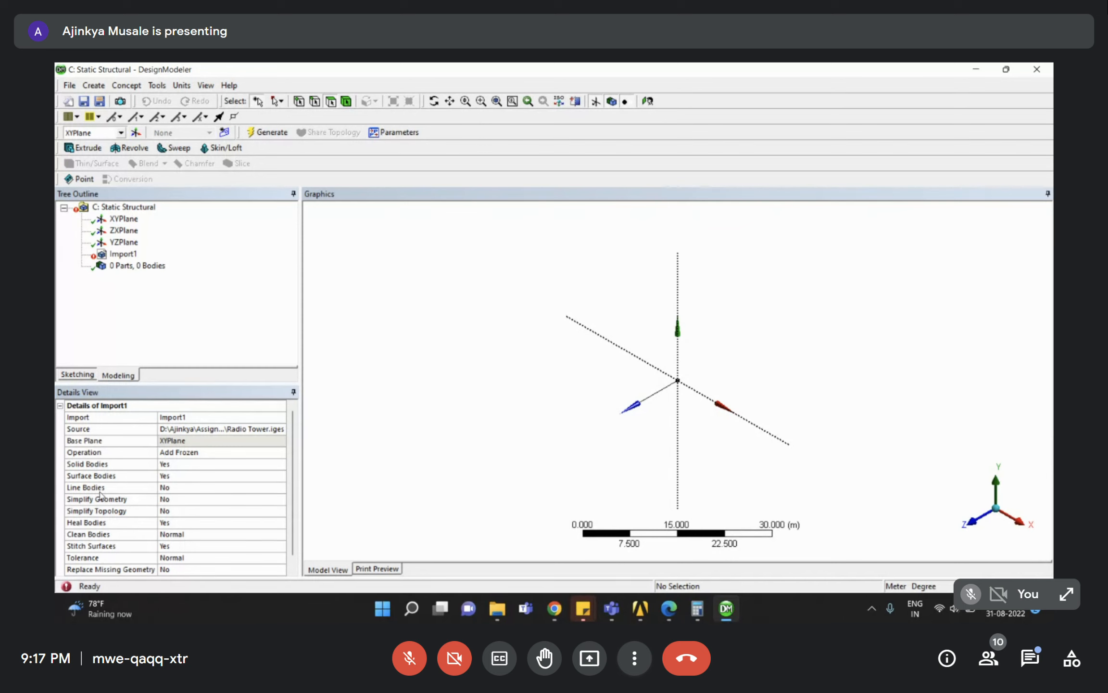
Set the Import1 Line Bodies option to Yes and regenerate, giving 48 line bodies.
click(122, 488)
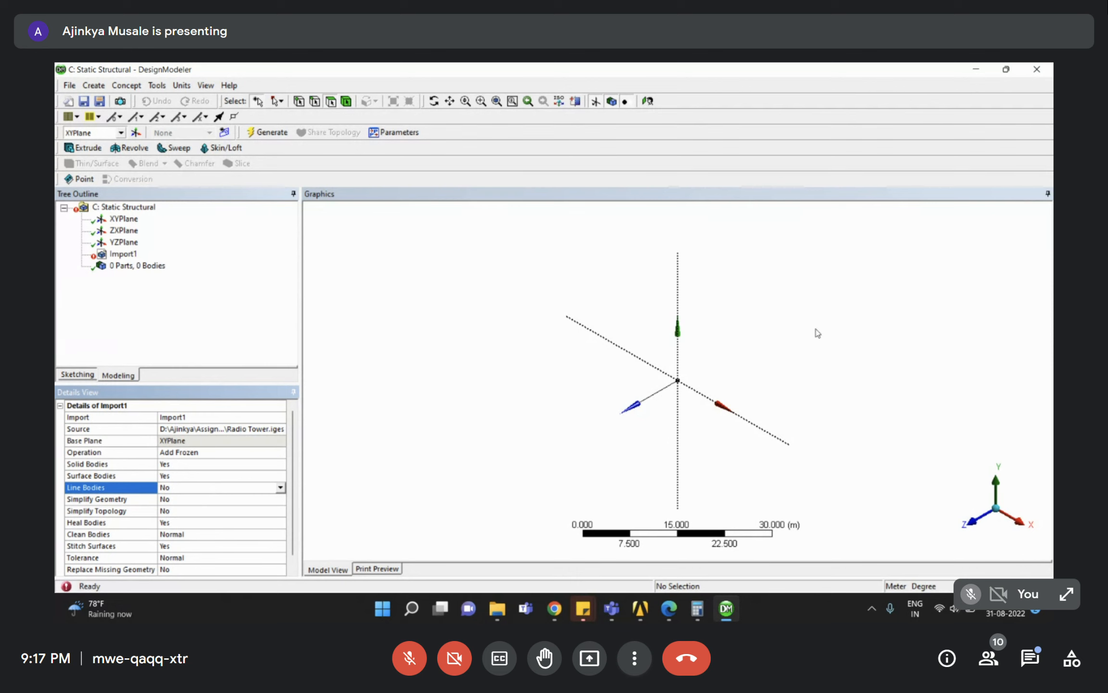
click(280, 487)
click(168, 507)
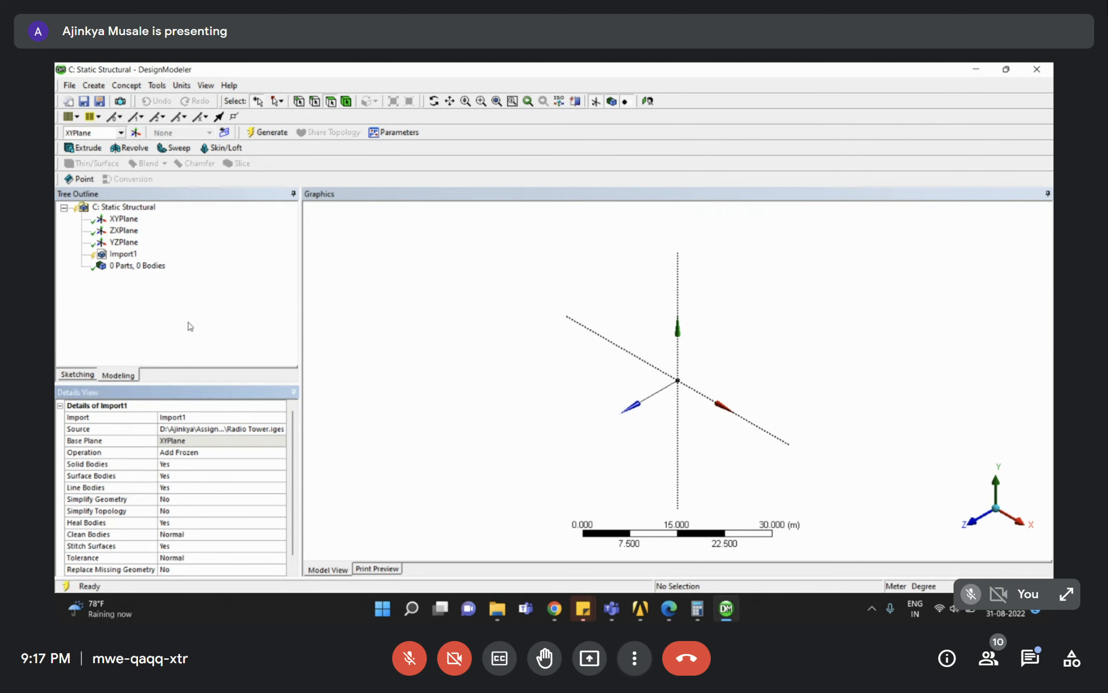
right_click(124, 254)
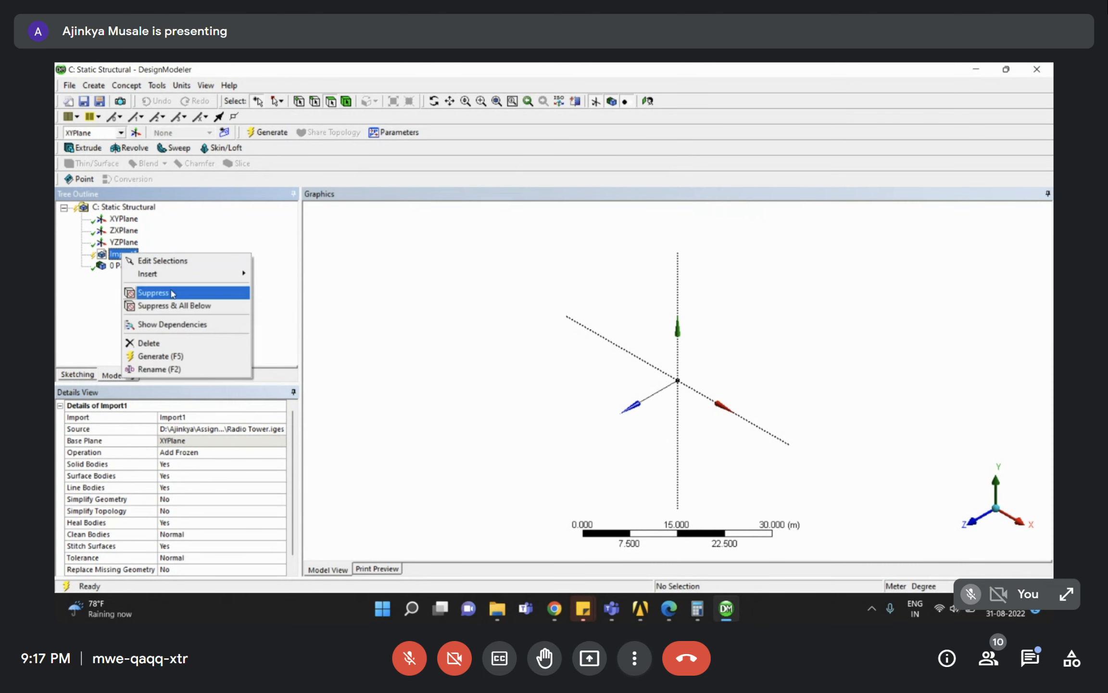
click(159, 355)
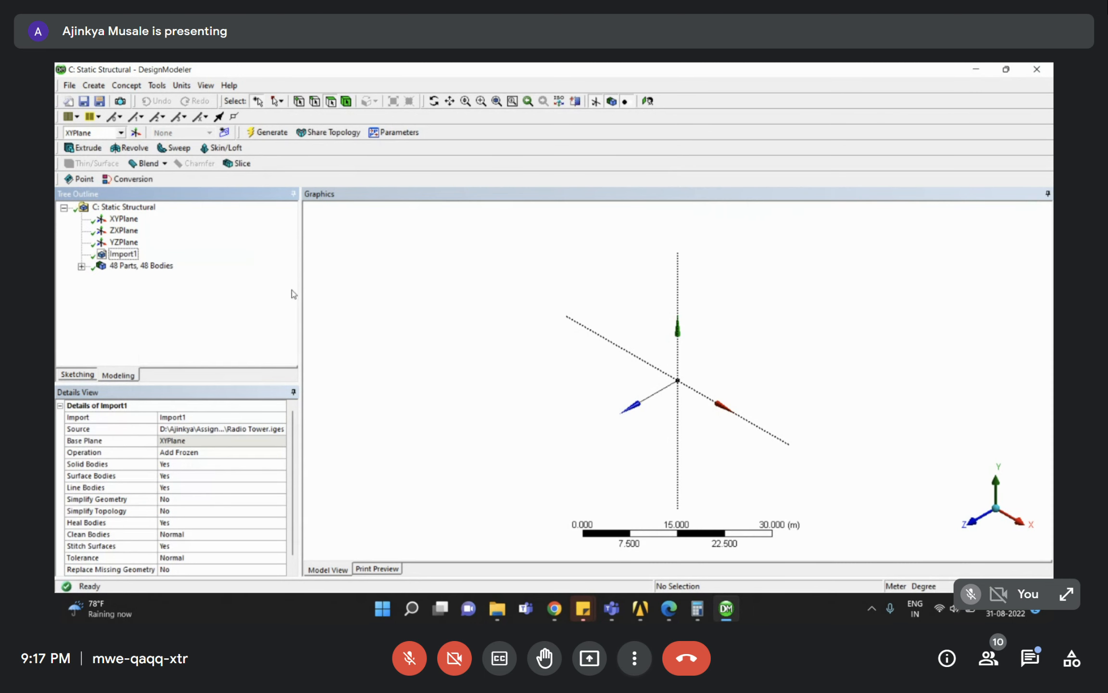
Zoom in on the tower and switch the model units to millimetres.
click(497, 101)
right_drag(651, 352, 720, 426)
right_drag(635, 300, 653, 333)
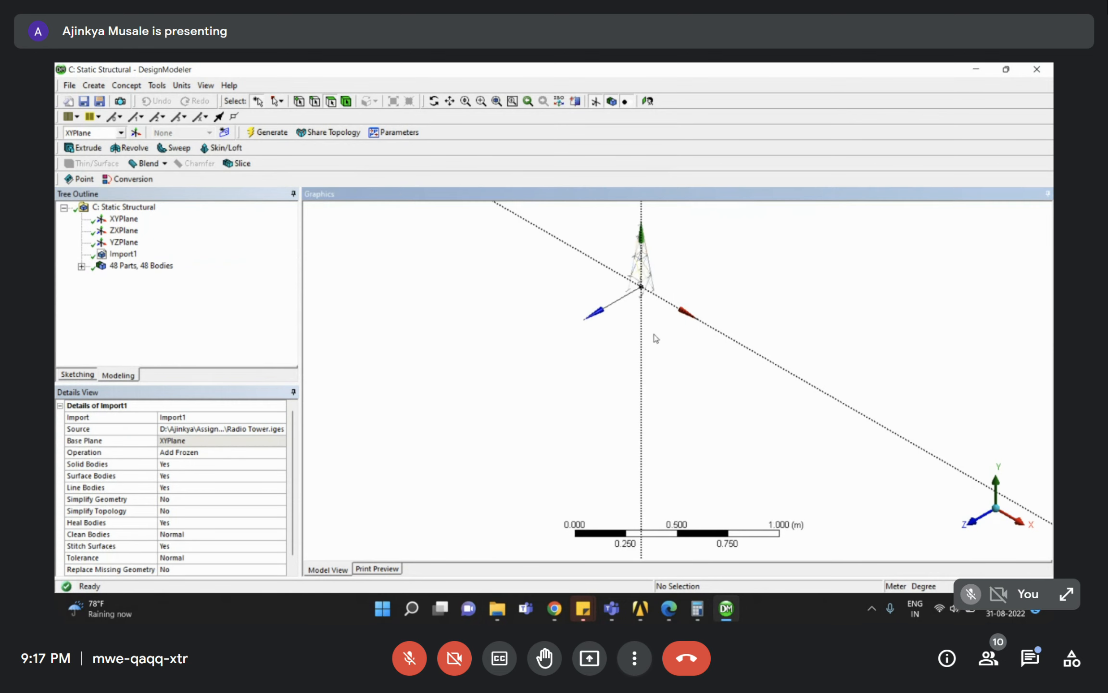
scroll(617, 262, down, 2)
right_drag(618, 262, 685, 385)
middle_drag(696, 382, 609, 353)
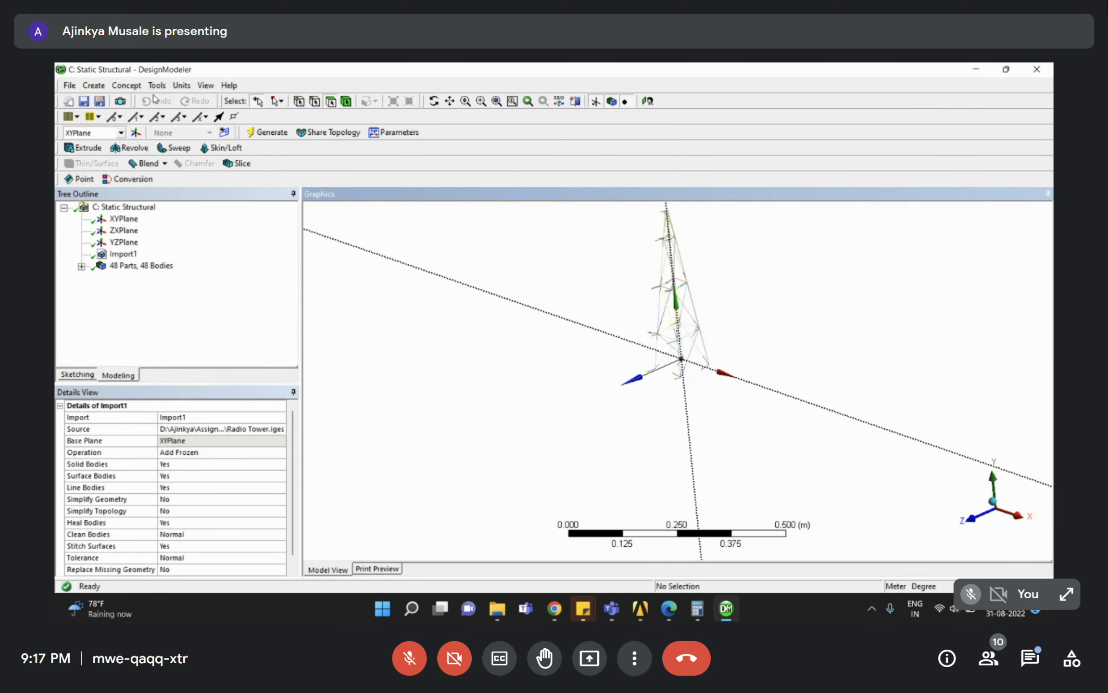
click(182, 85)
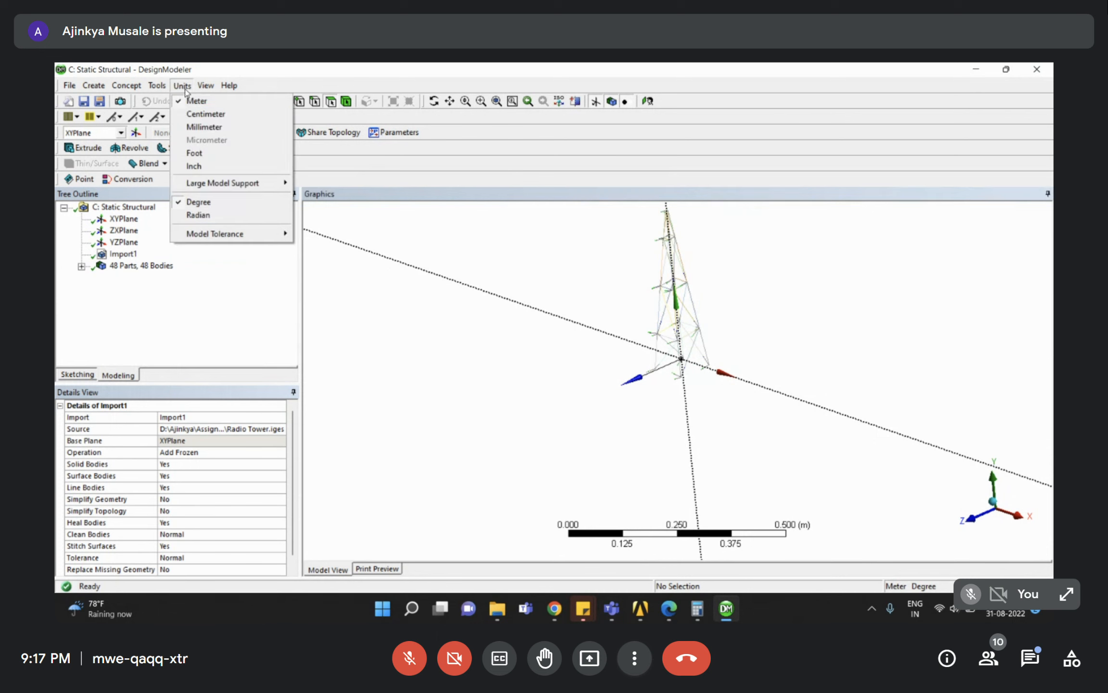
click(193, 127)
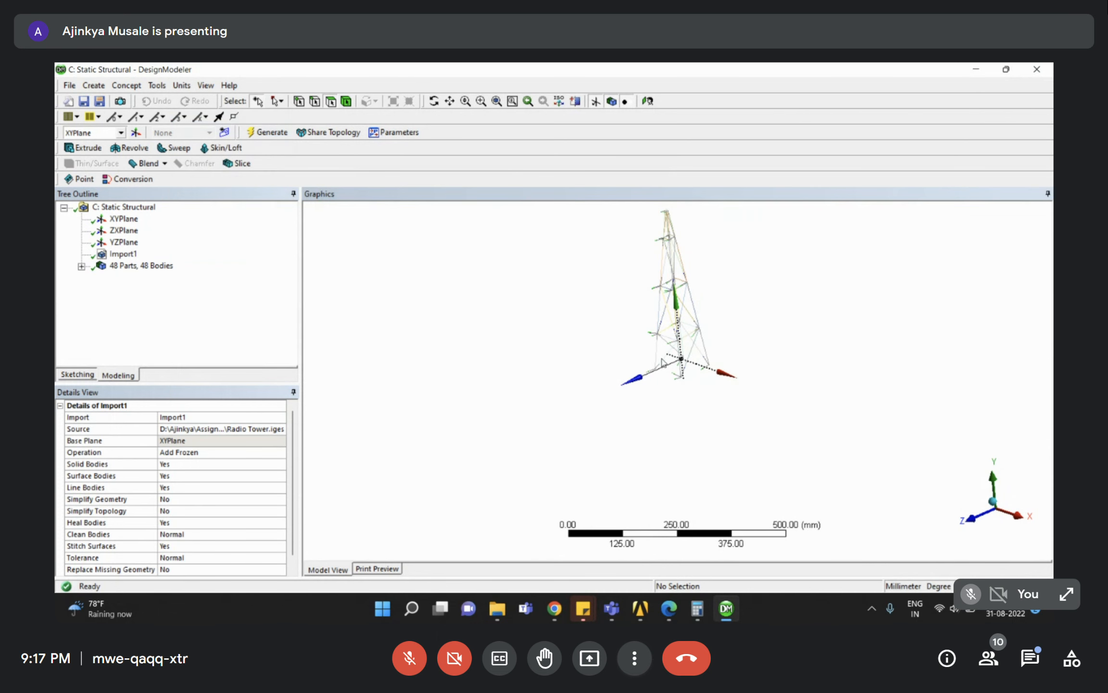
Reorient and fit the tower, then inspect several of its 48 line bodies in the tree.
mouse_move(652, 363)
middle_down()
mouse_move(702, 355)
mouse_move(734, 319)
mouse_move(683, 308)
middle_up()
right_drag(601, 247, 743, 374)
middle_drag(738, 386, 703, 424)
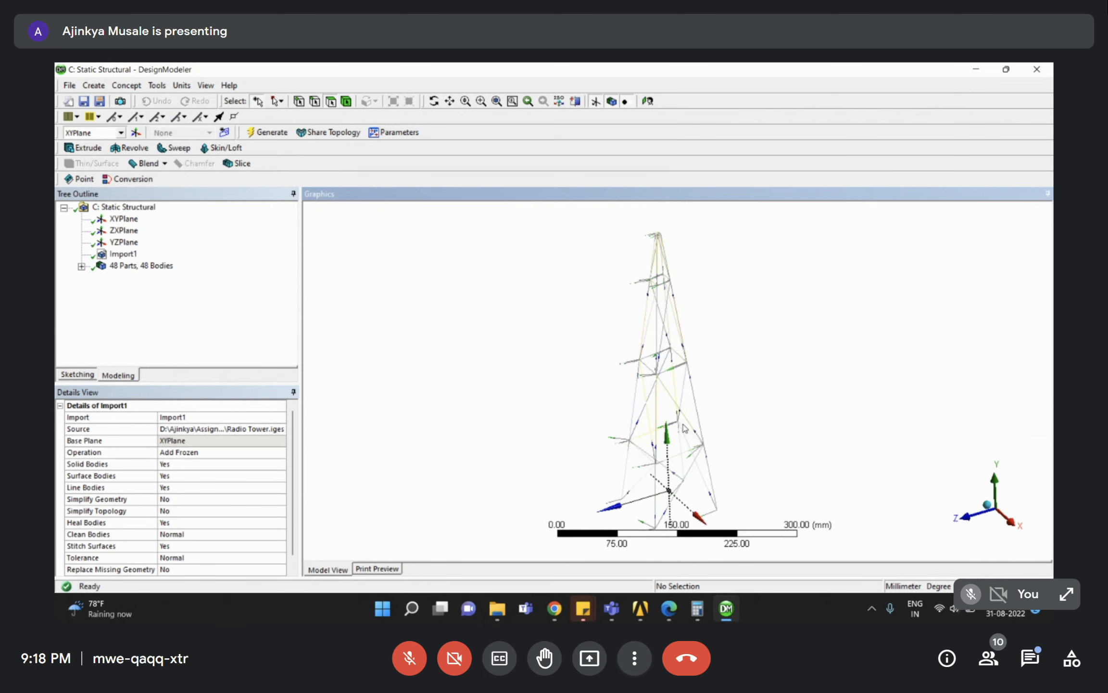
click(496, 102)
scroll(694, 421, down, 3)
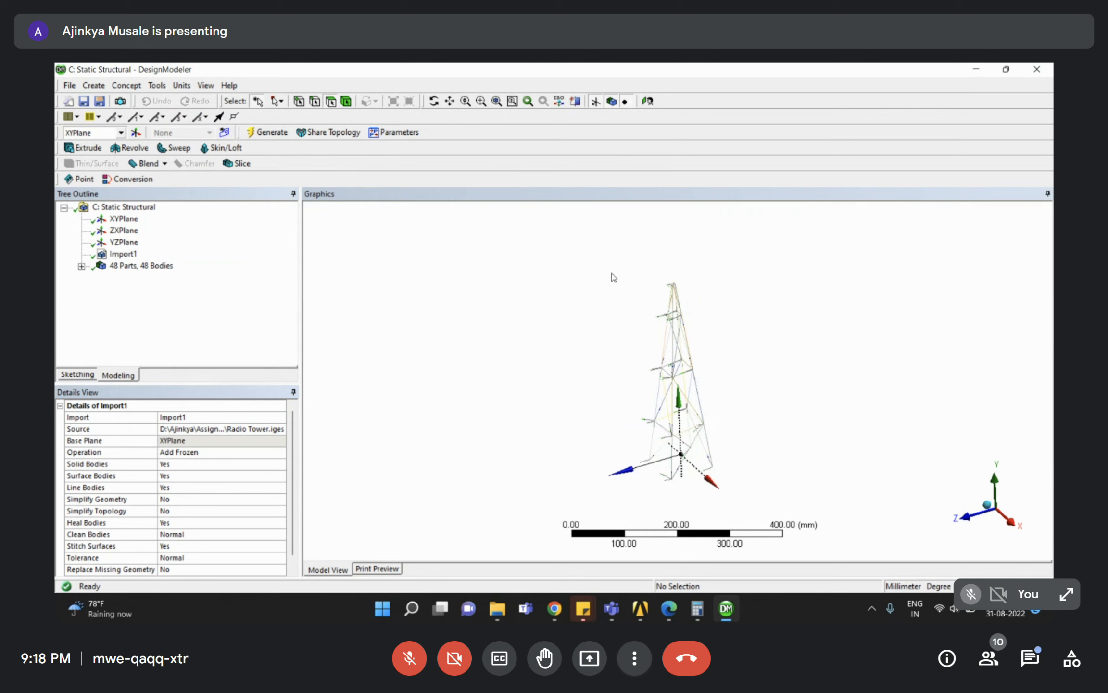
click(204, 299)
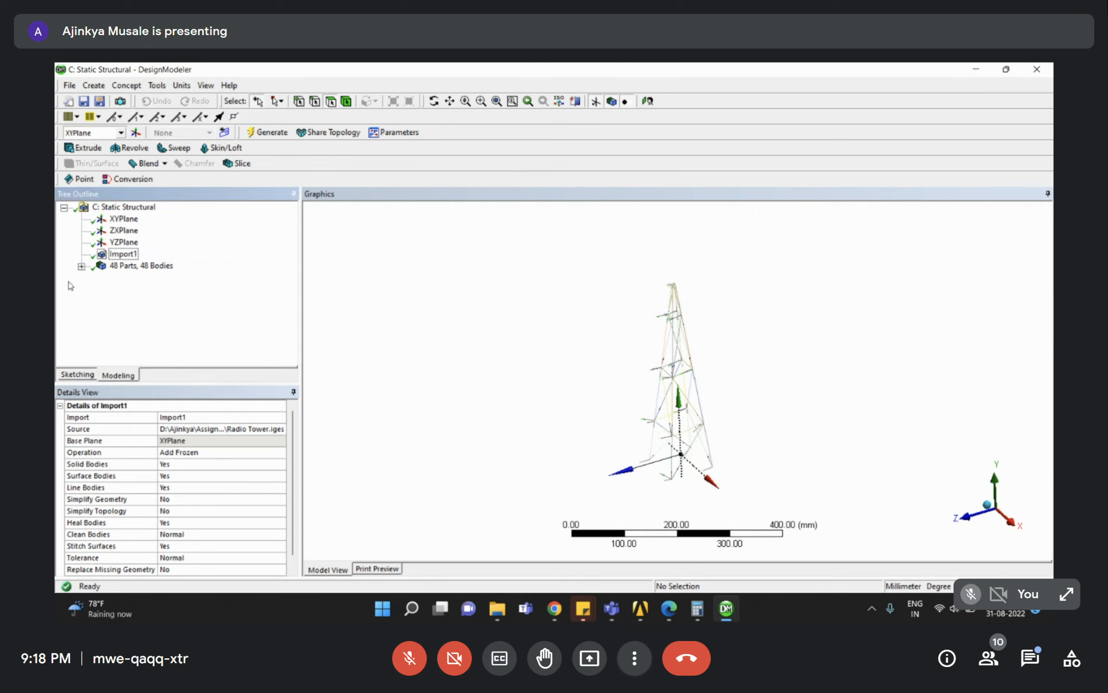
click(82, 266)
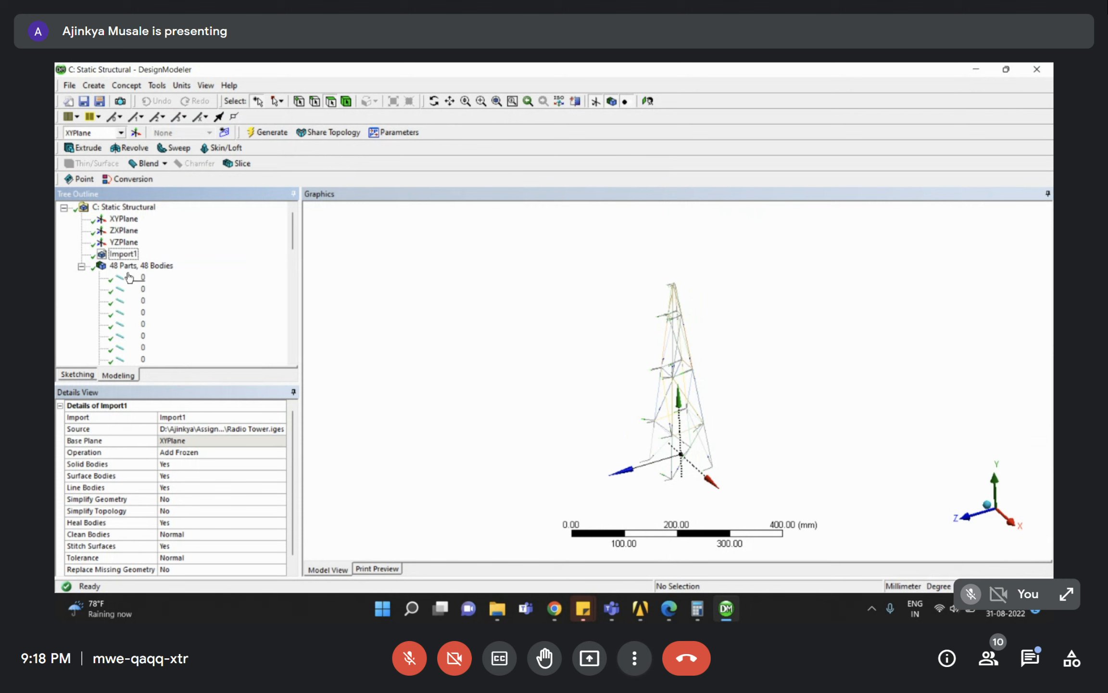
click(138, 289)
click(137, 314)
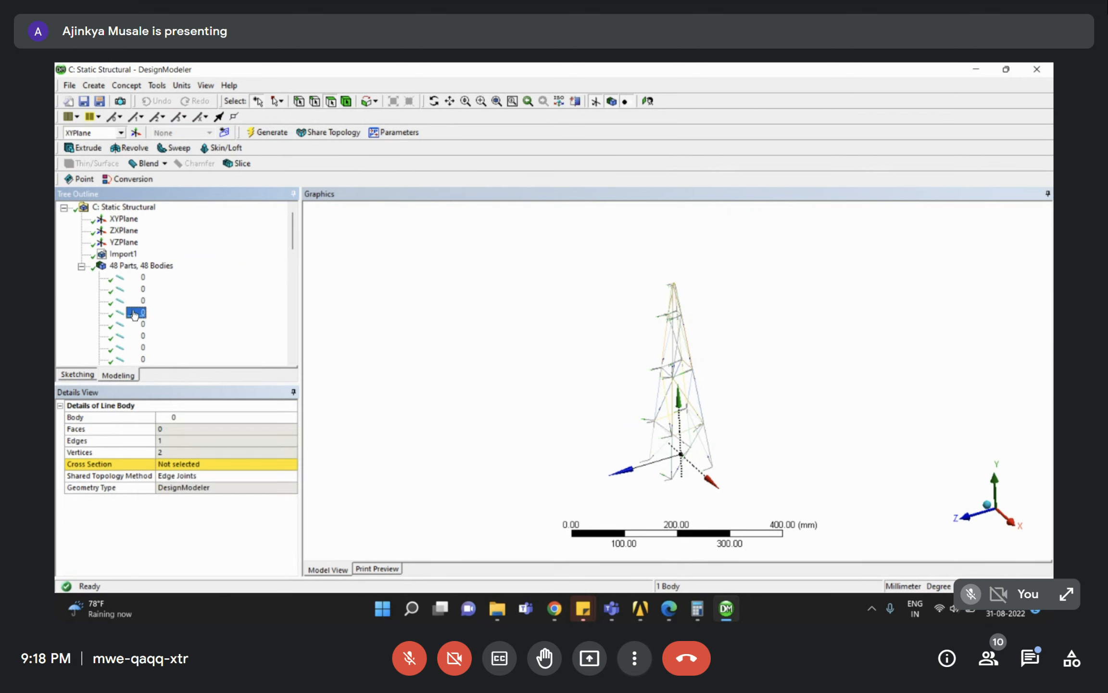
click(129, 348)
click(137, 266)
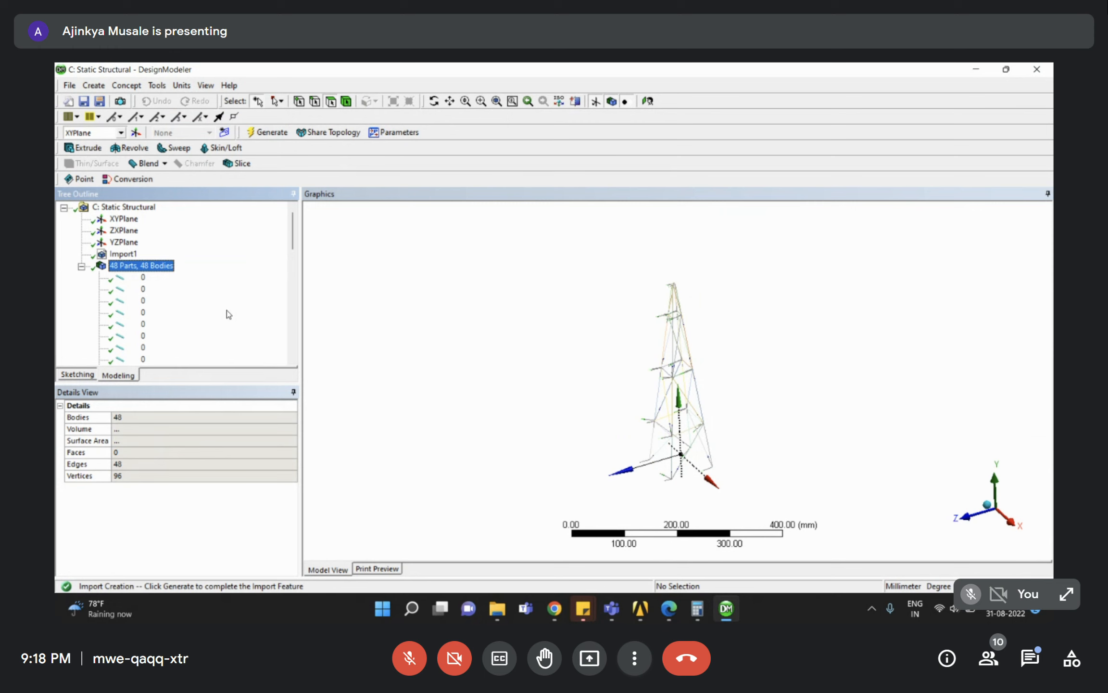
click(127, 85)
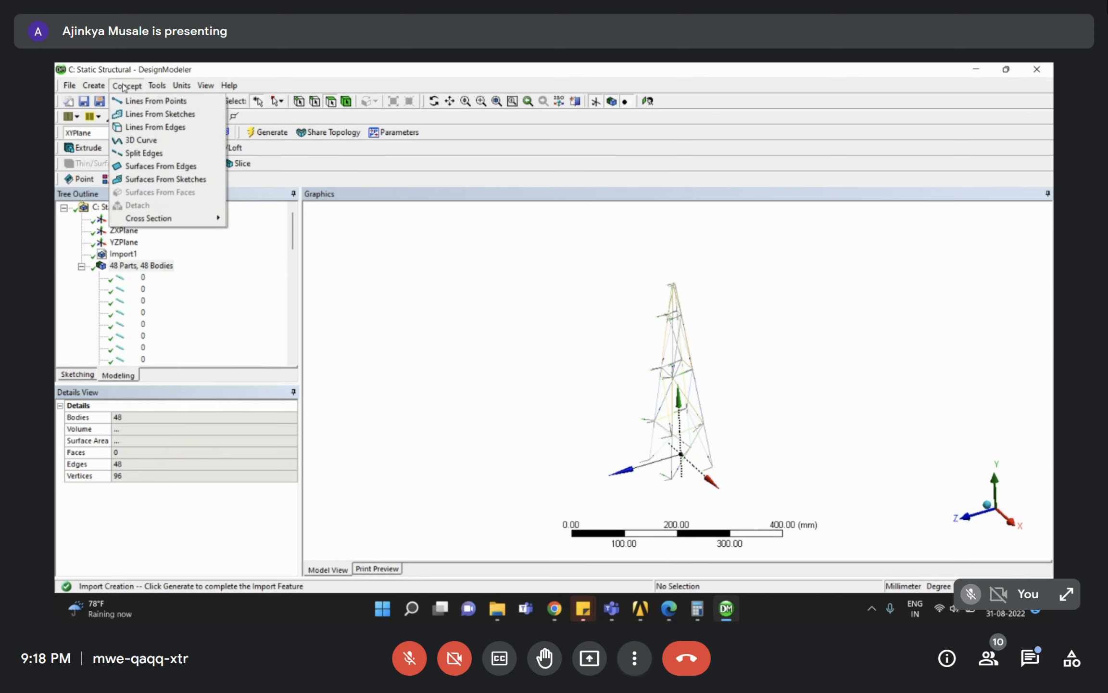
Create a Channel1 cross section with W1 25 mm, W2 25 mm and W3 50 mm.
mouse_move(171, 222)
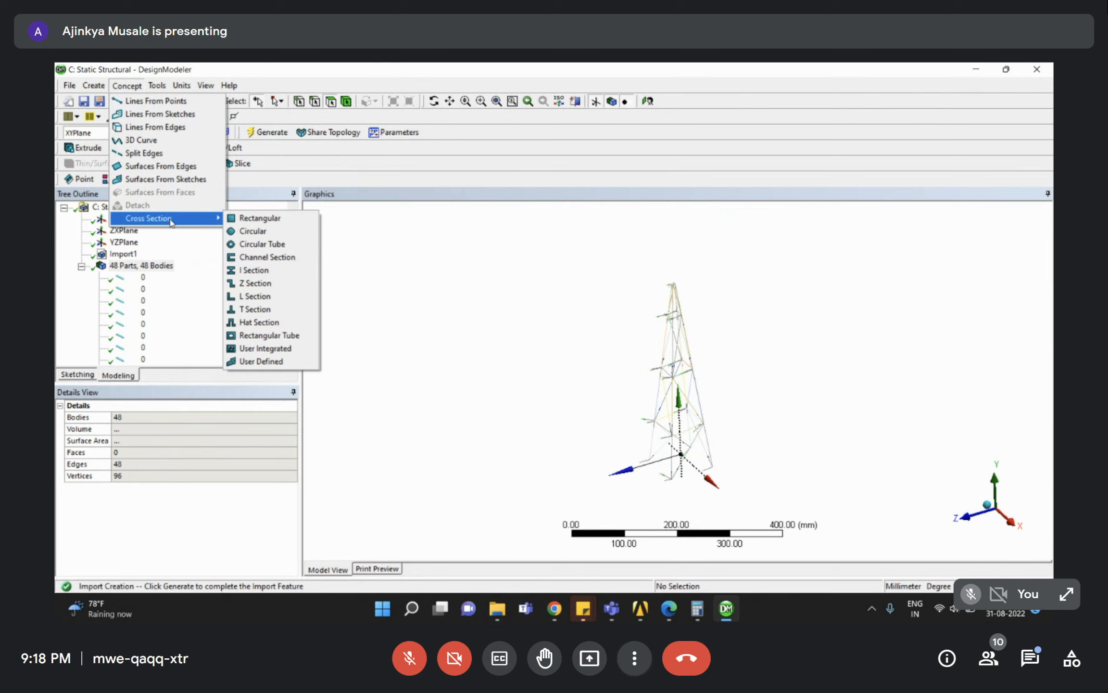
click(293, 258)
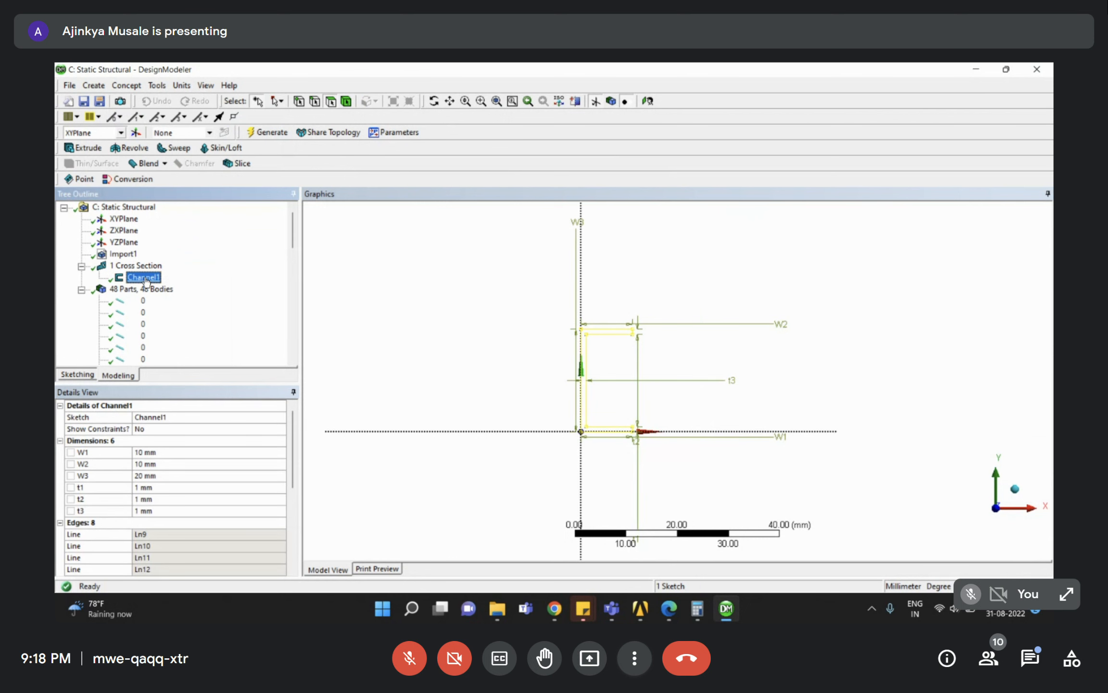
click(210, 454)
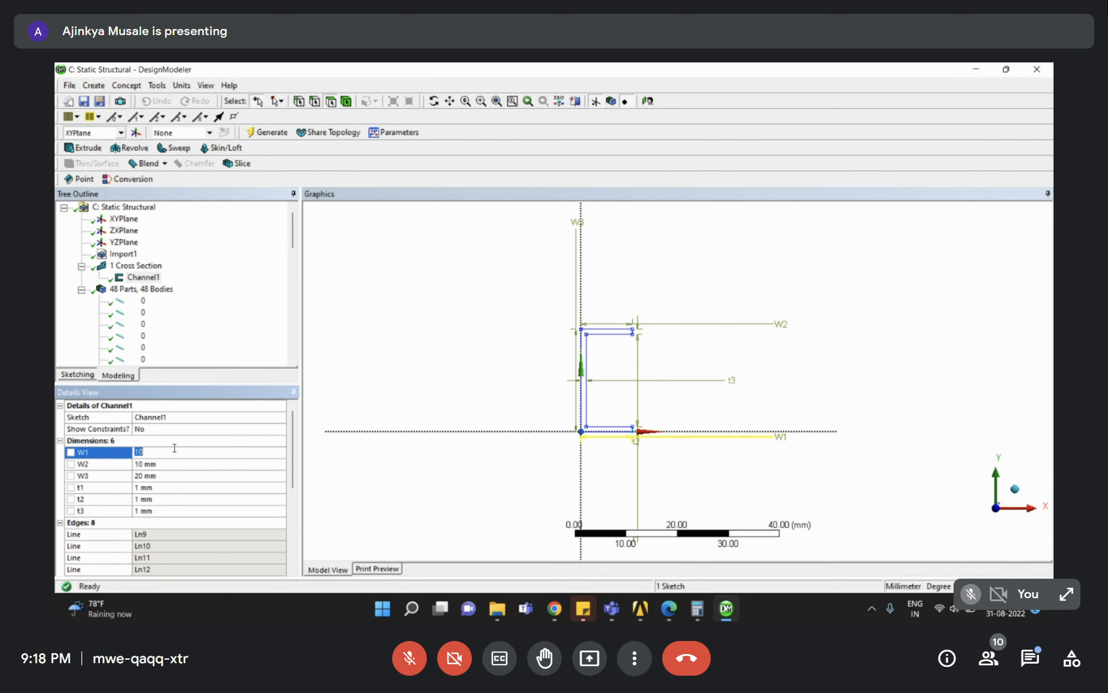
text(25)
key(Return)
click(161, 463)
text(25)
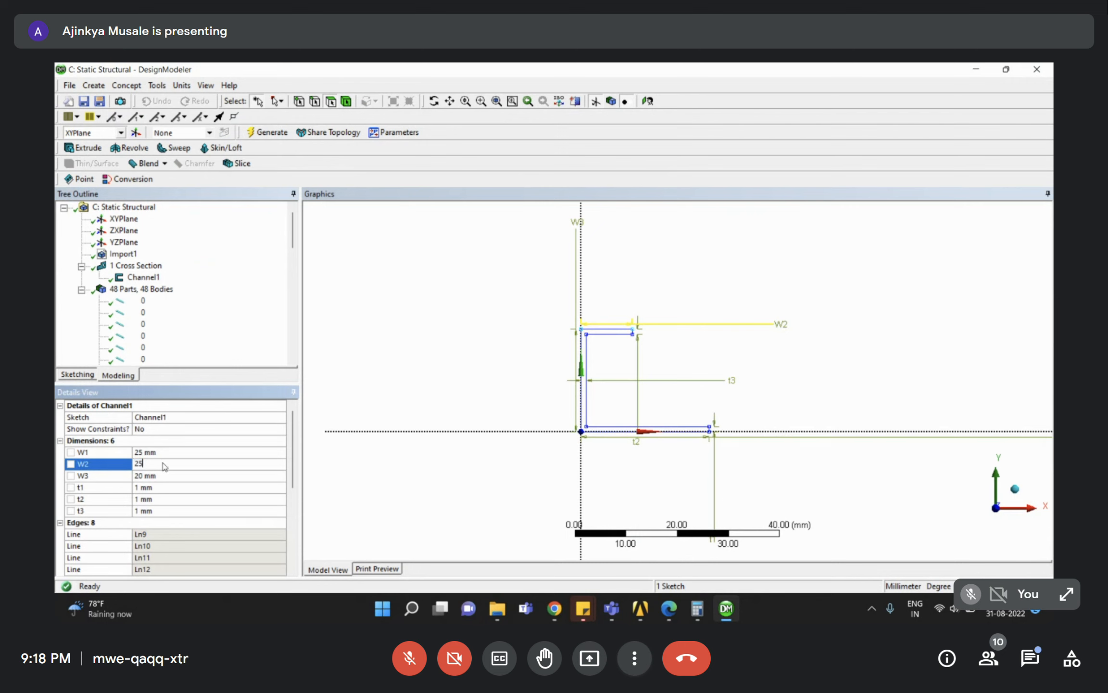
key(Return)
click(161, 476)
text(5)
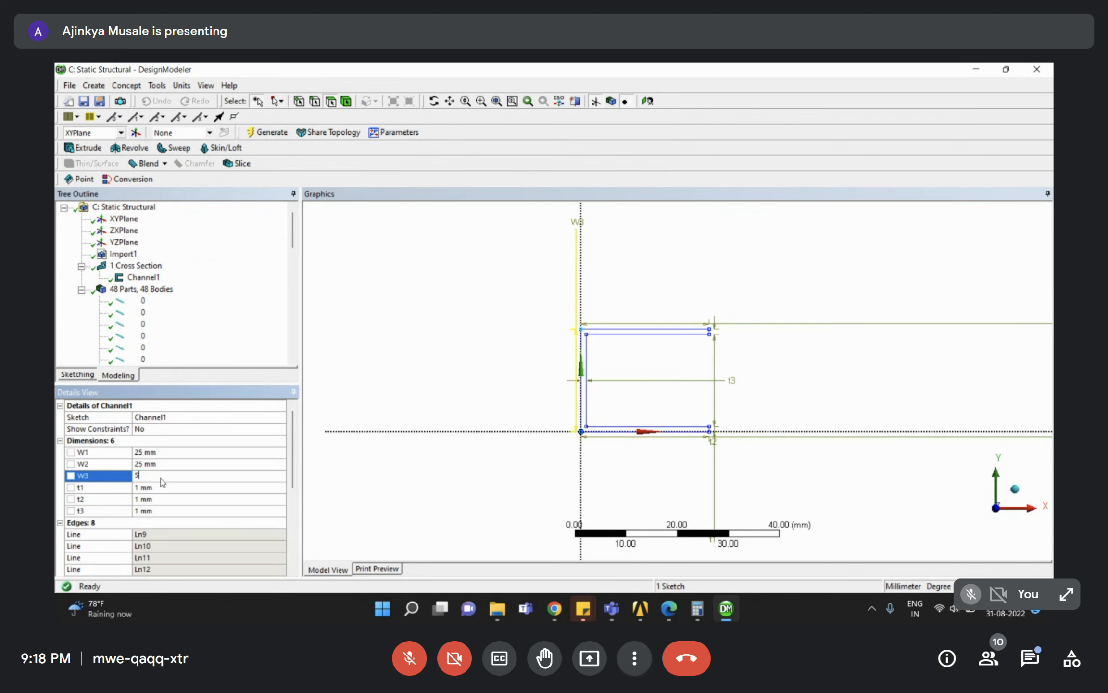
text(0)
key(Return)
Set Channel1 thicknesses t1, t2 and t3 to 5 mm, then collapse the Cross Section branch.
click(150, 487)
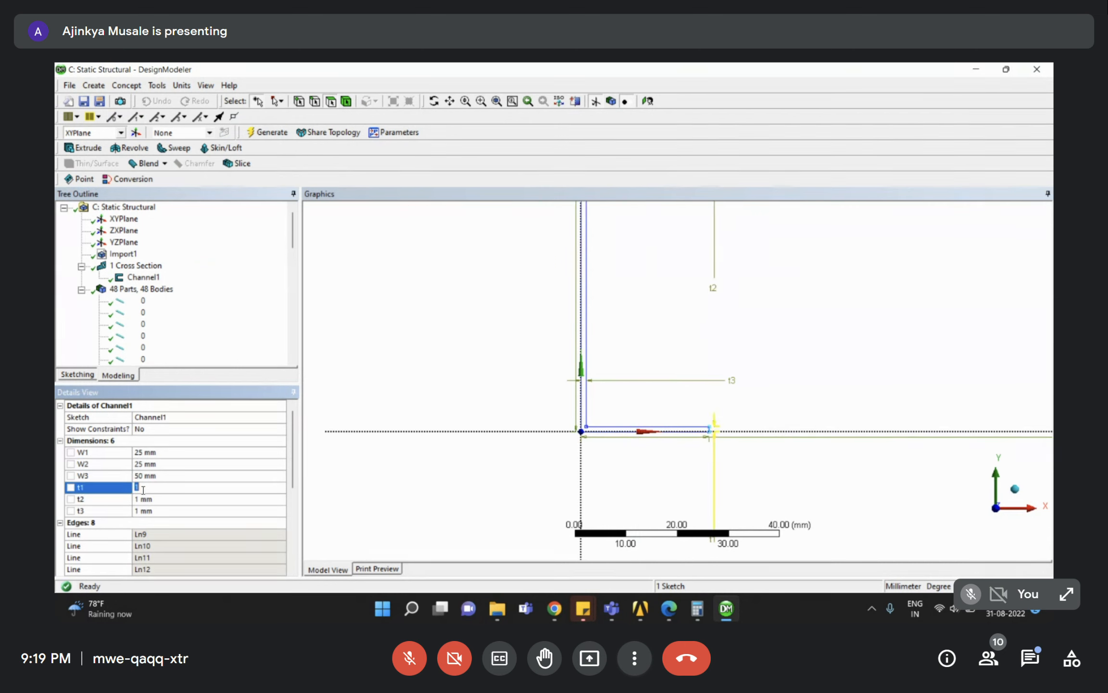
text(5)
key(Return)
click(159, 499)
text(5)
key(Return)
click(159, 511)
text(5)
key(Return)
scroll(589, 274, down, 3)
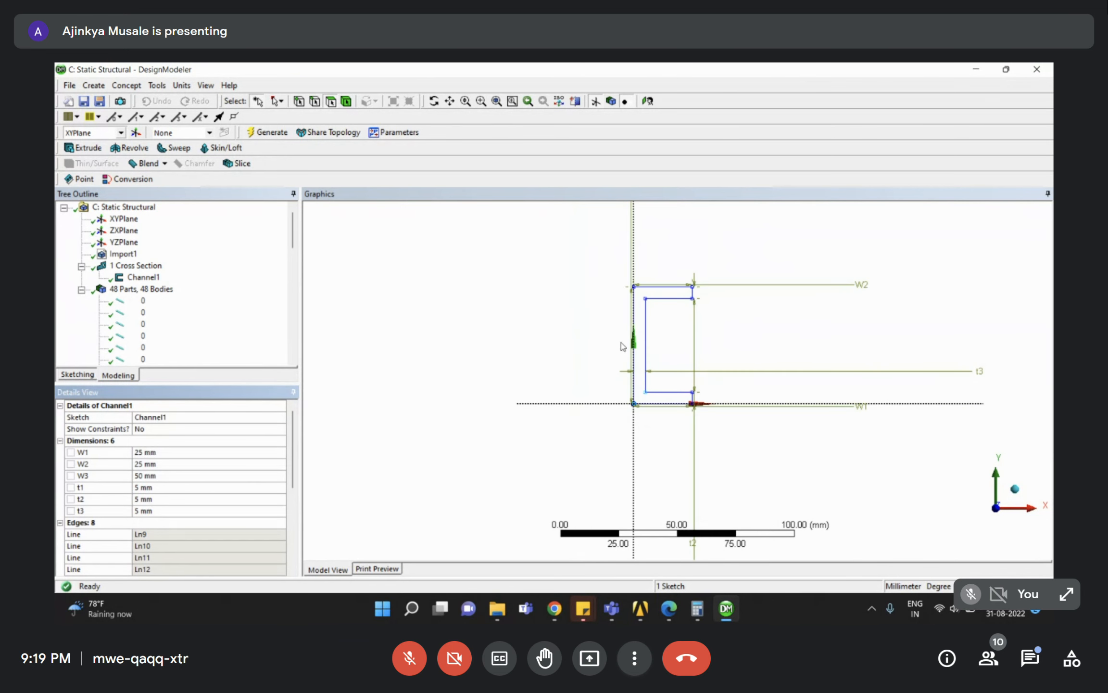
right_drag(585, 266, 755, 438)
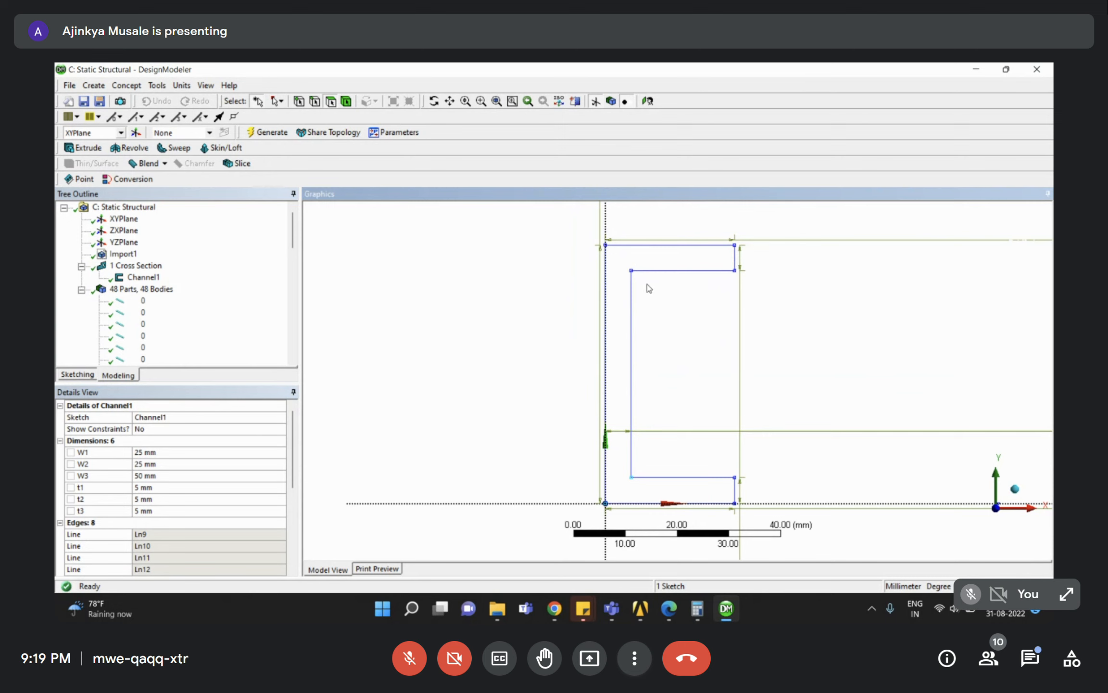
click(81, 266)
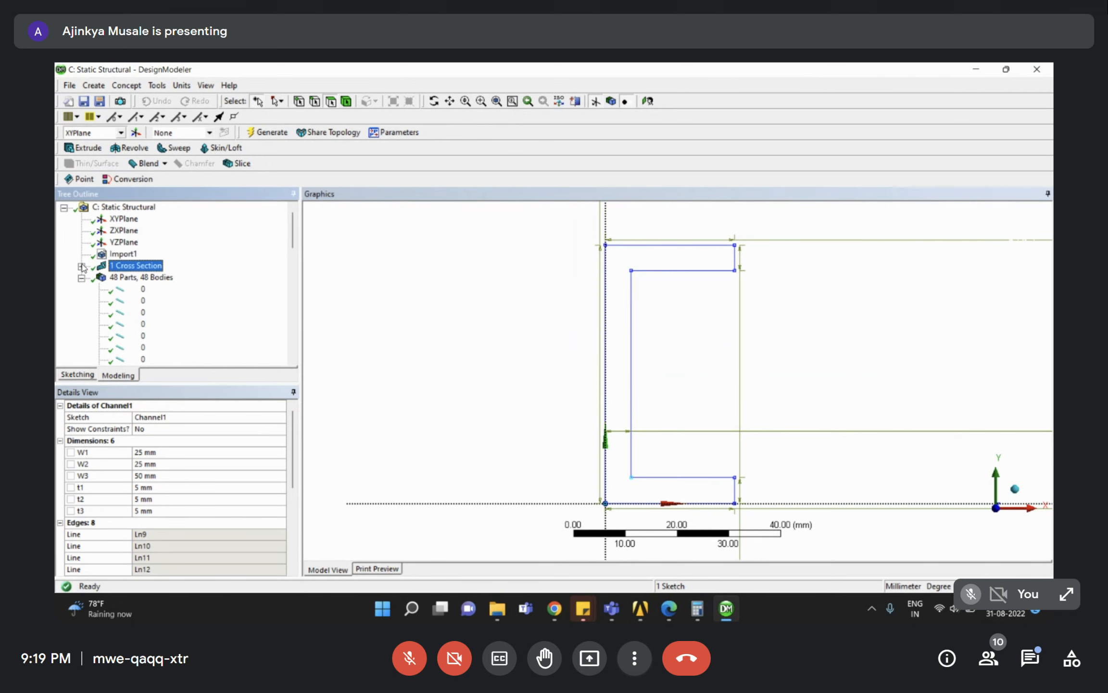
Assign the Channel1 cross section to all 48 tower line bodies.
click(139, 289)
scroll(154, 339, down, 3)
scroll(154, 339, down, 3)
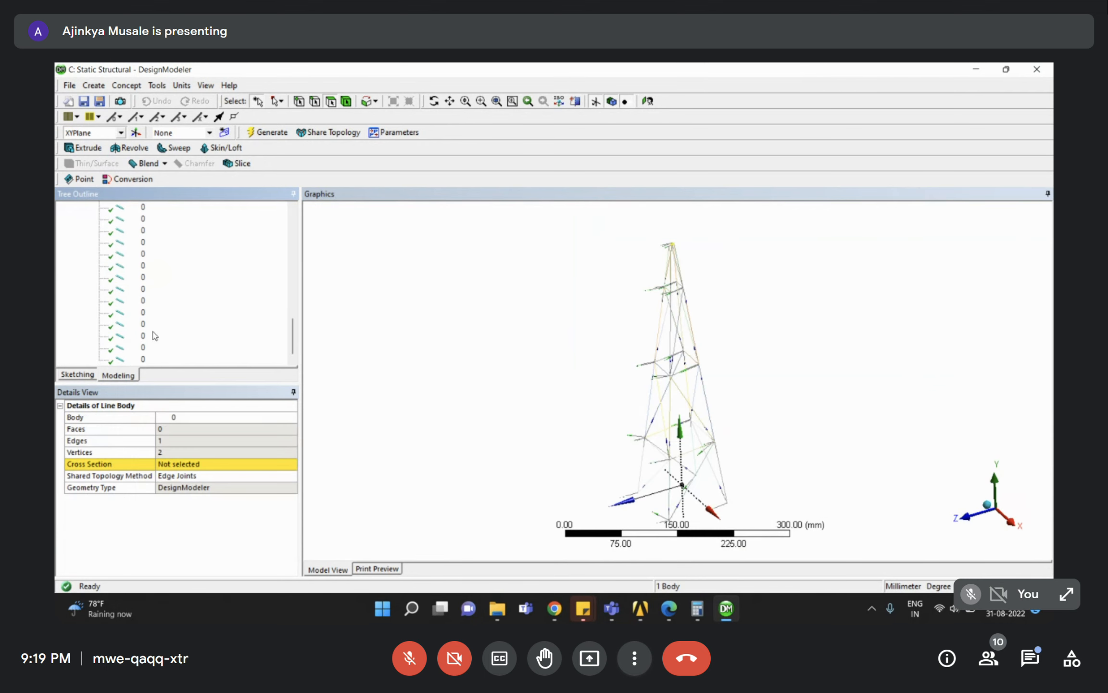
shift+click(143, 361)
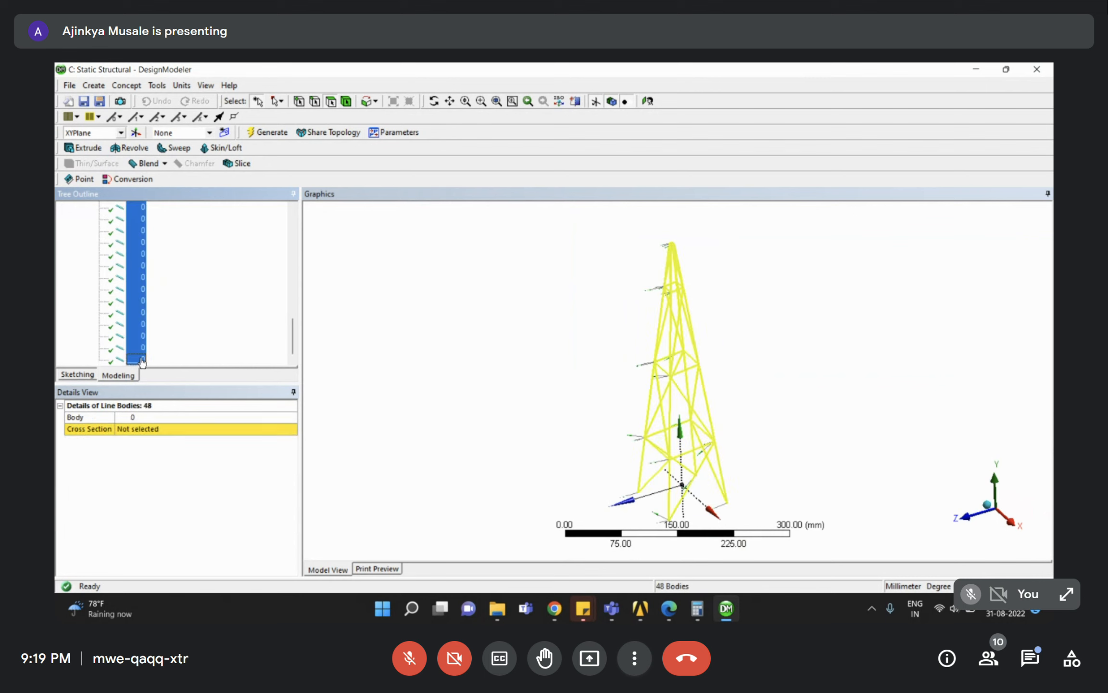
click(293, 431)
click(293, 430)
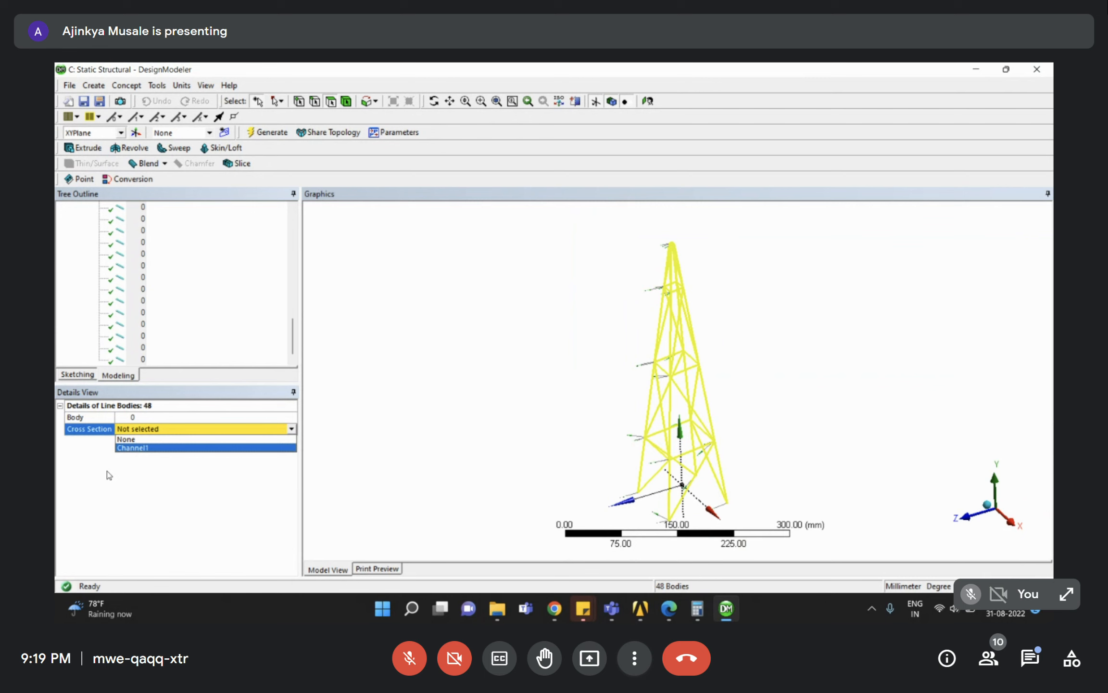
key(Return)
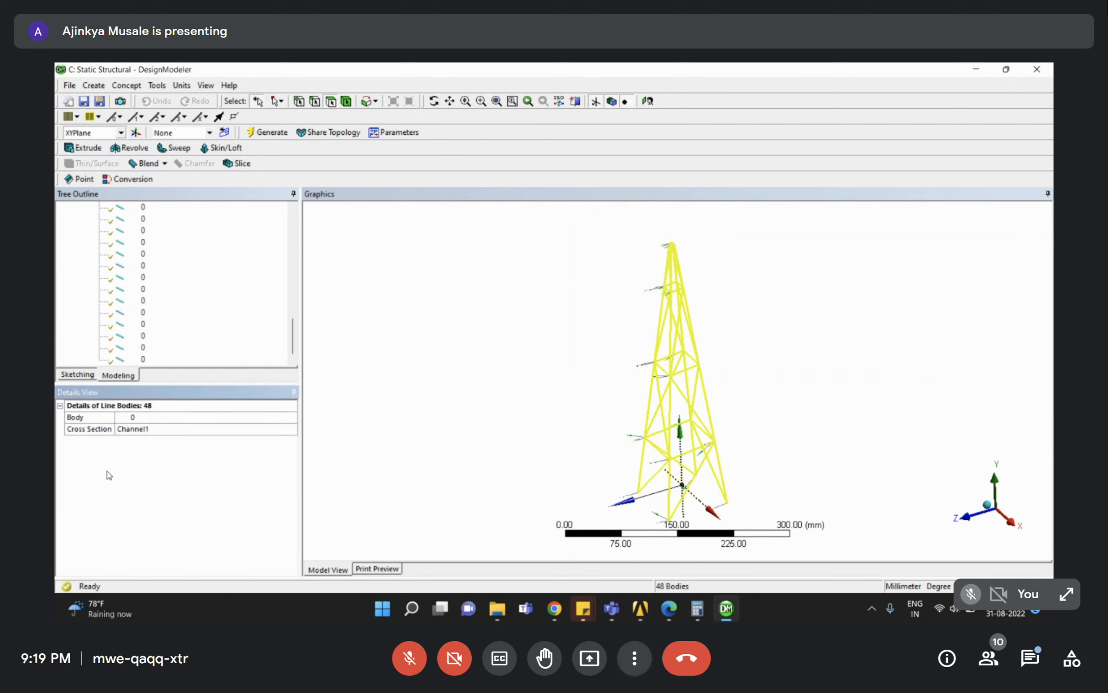
Verify one body's Channel1 assignment and zoom in on a tower joint.
scroll(177, 307, up, 10)
click(130, 289)
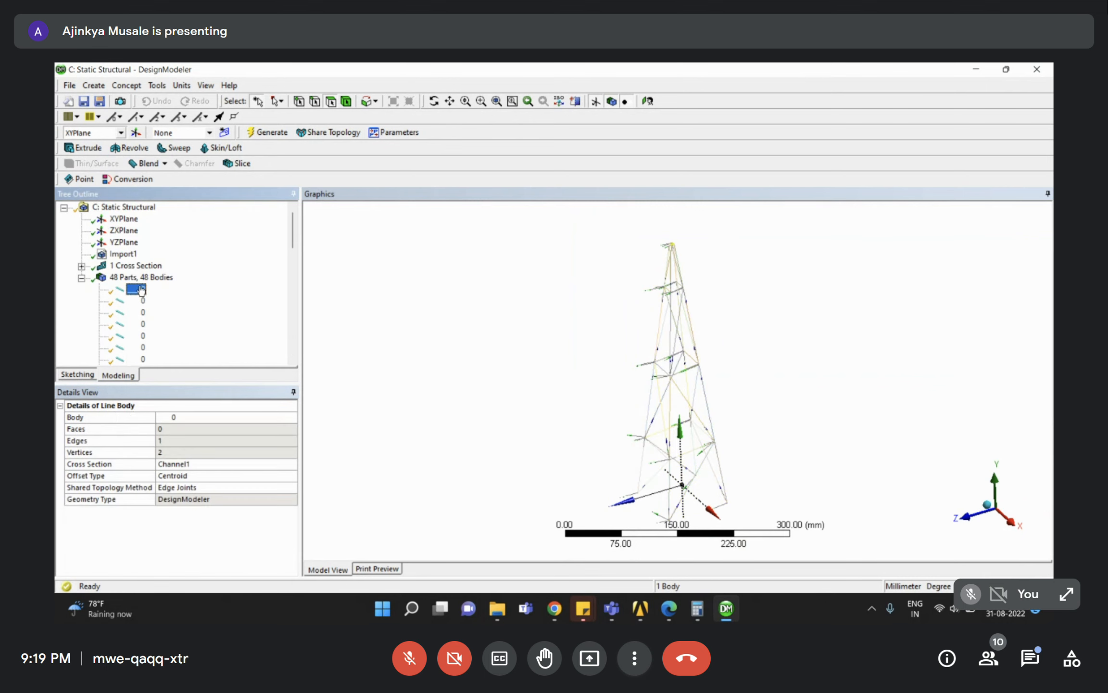
scroll(136, 315, down, 7)
scroll(136, 315, down, 5)
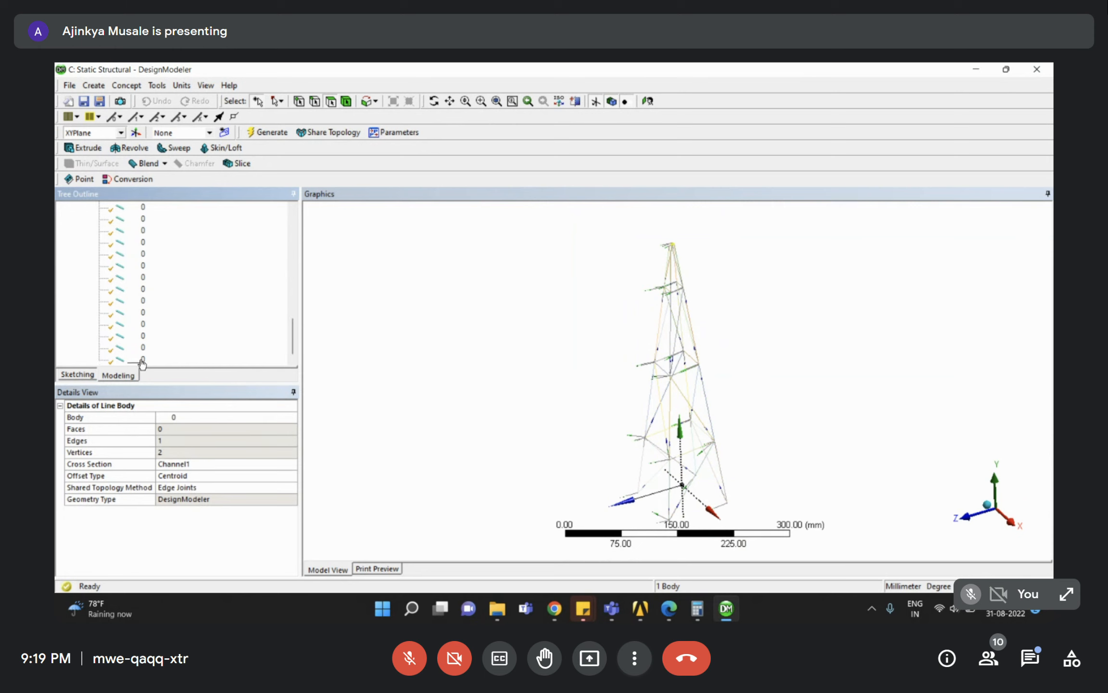
click(547, 376)
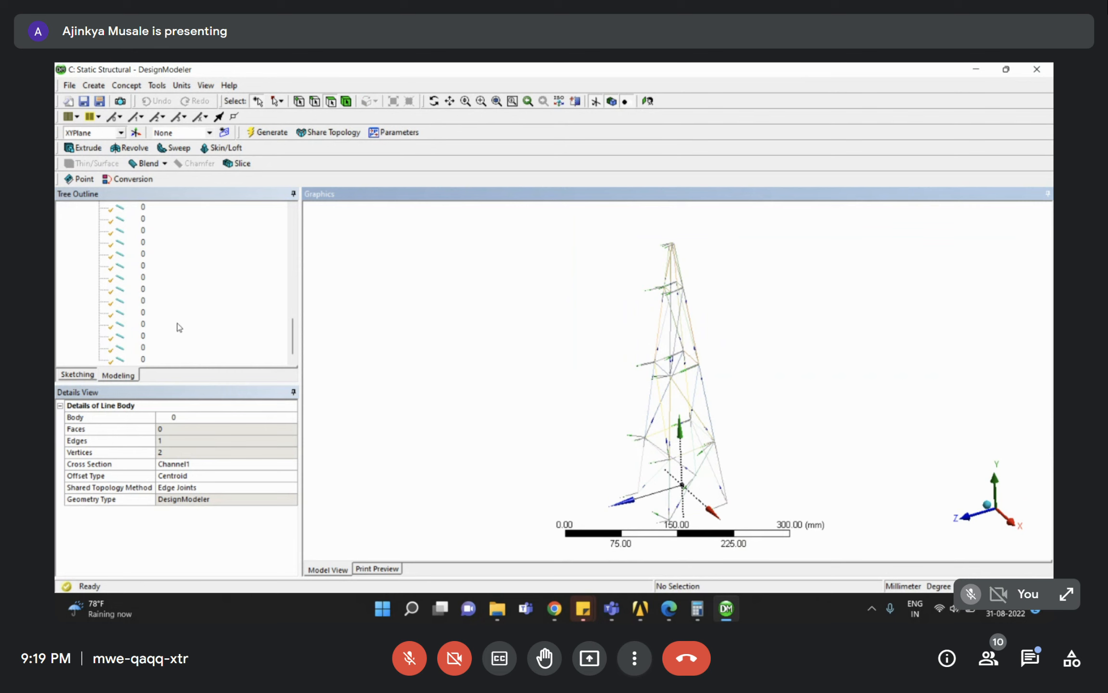
drag(638, 328, 690, 399)
right_drag(613, 359, 696, 420)
mouse_move(699, 390)
middle_down()
mouse_move(668, 391)
mouse_move(707, 383)
middle_up()
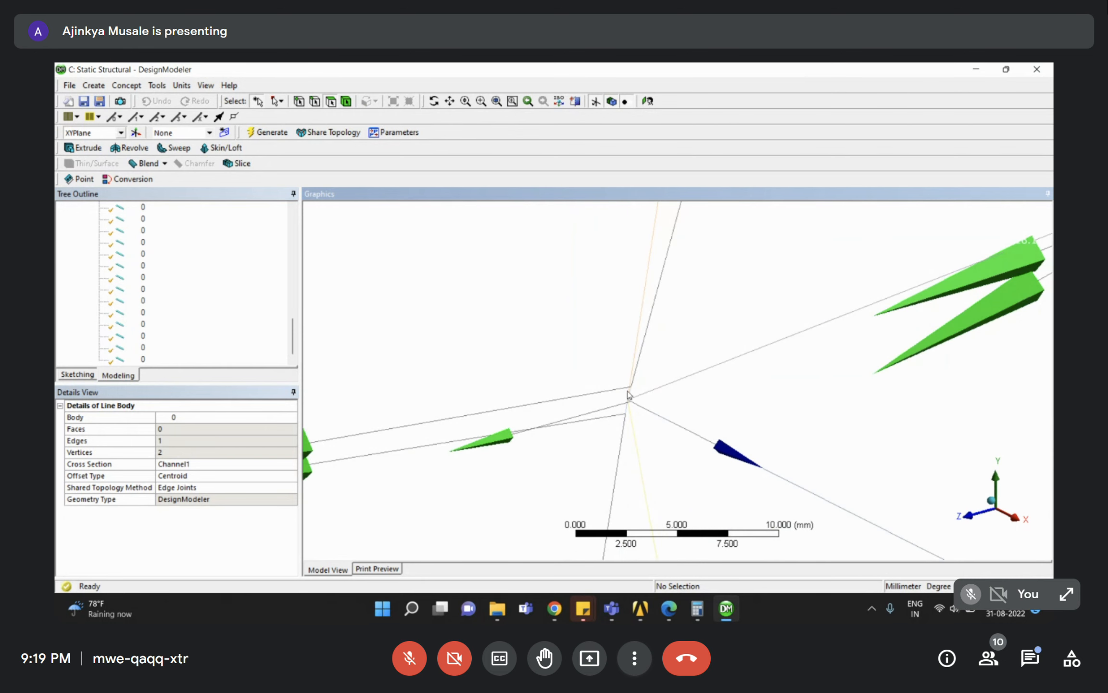
middle_drag(655, 425, 708, 455)
Zoom in on the central joint, then Form New Part from all 48 line bodies.
scroll(816, 391, down, 5)
scroll(817, 391, down, 5)
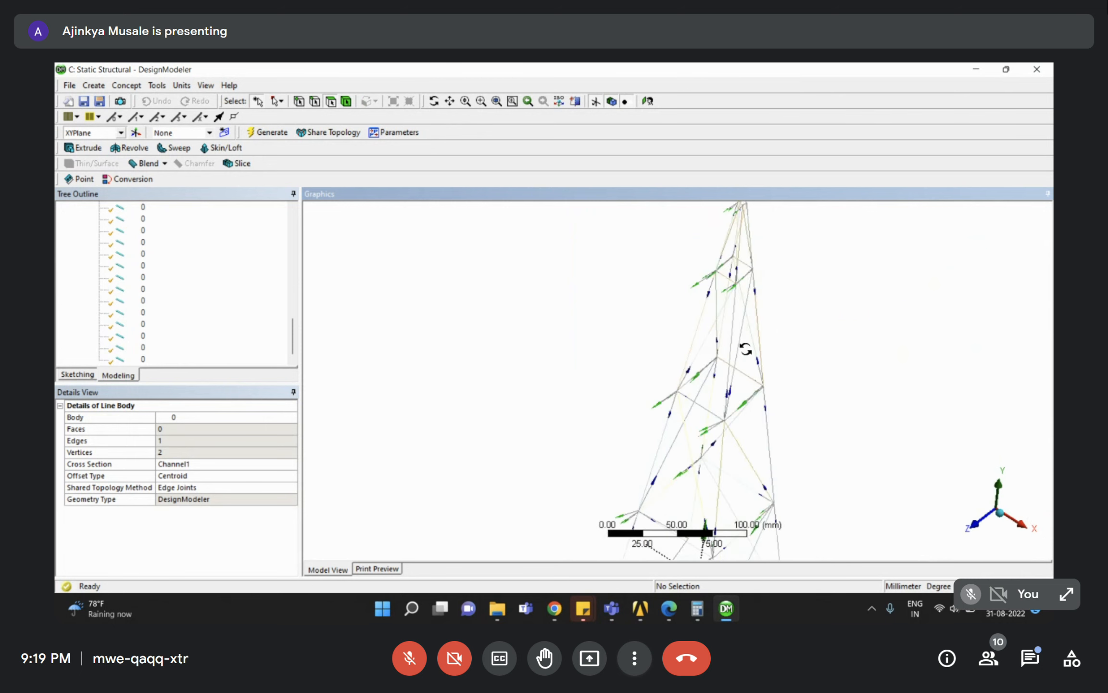
right_drag(683, 254, 749, 299)
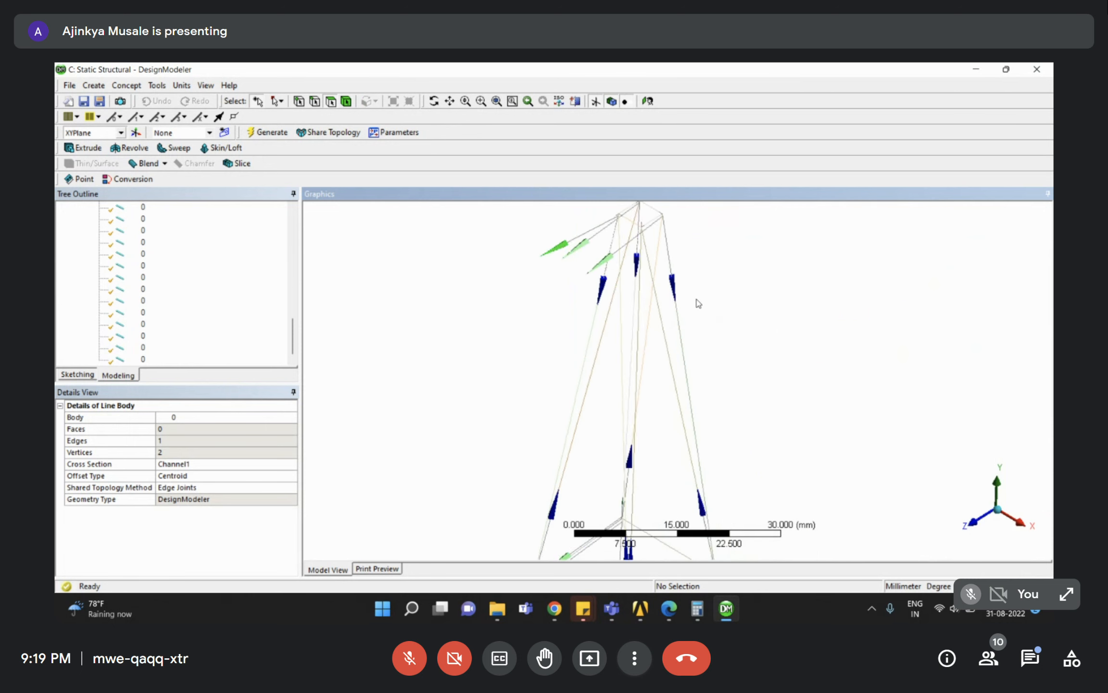
right_drag(628, 321, 686, 377)
right_drag(681, 273, 729, 332)
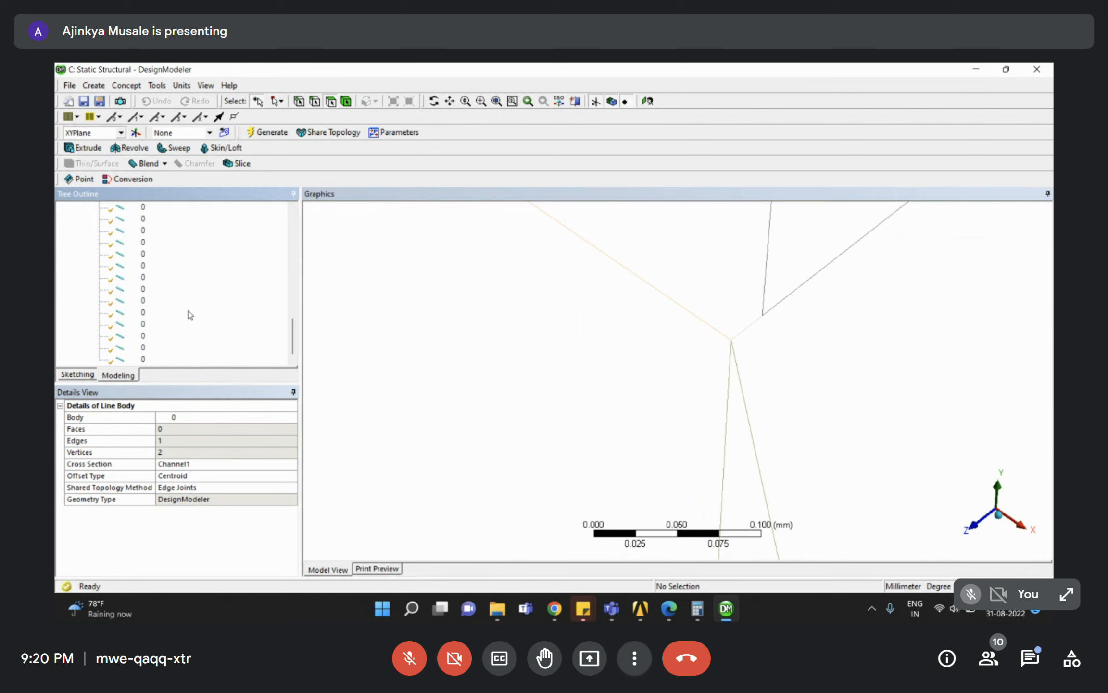
click(147, 359)
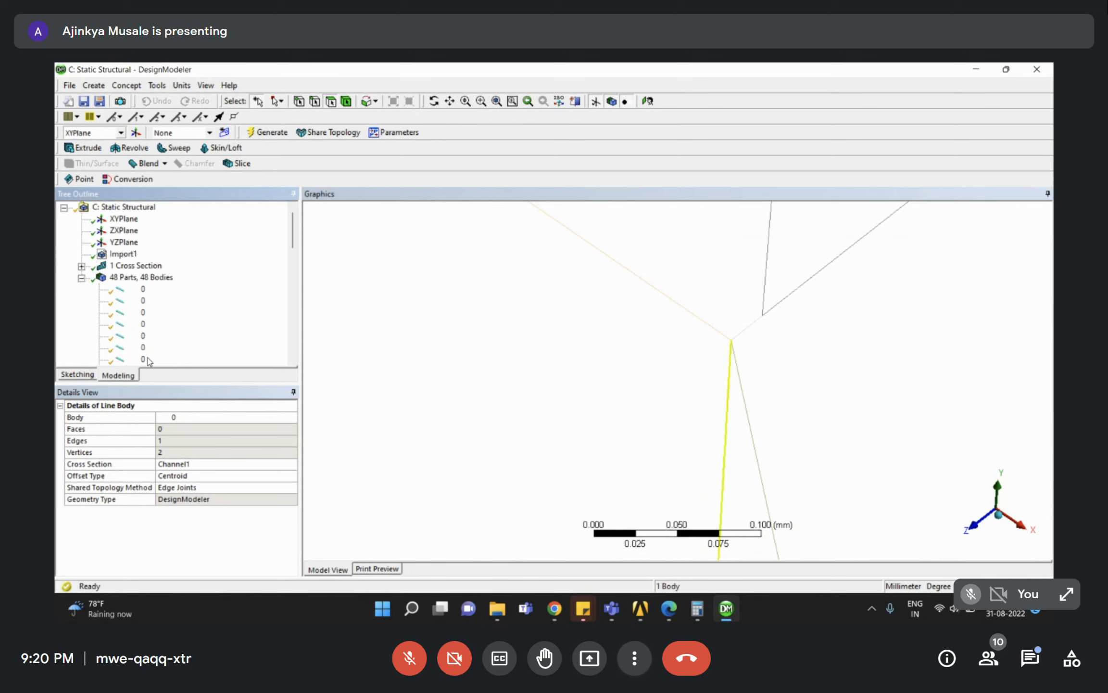
shift+click(140, 290)
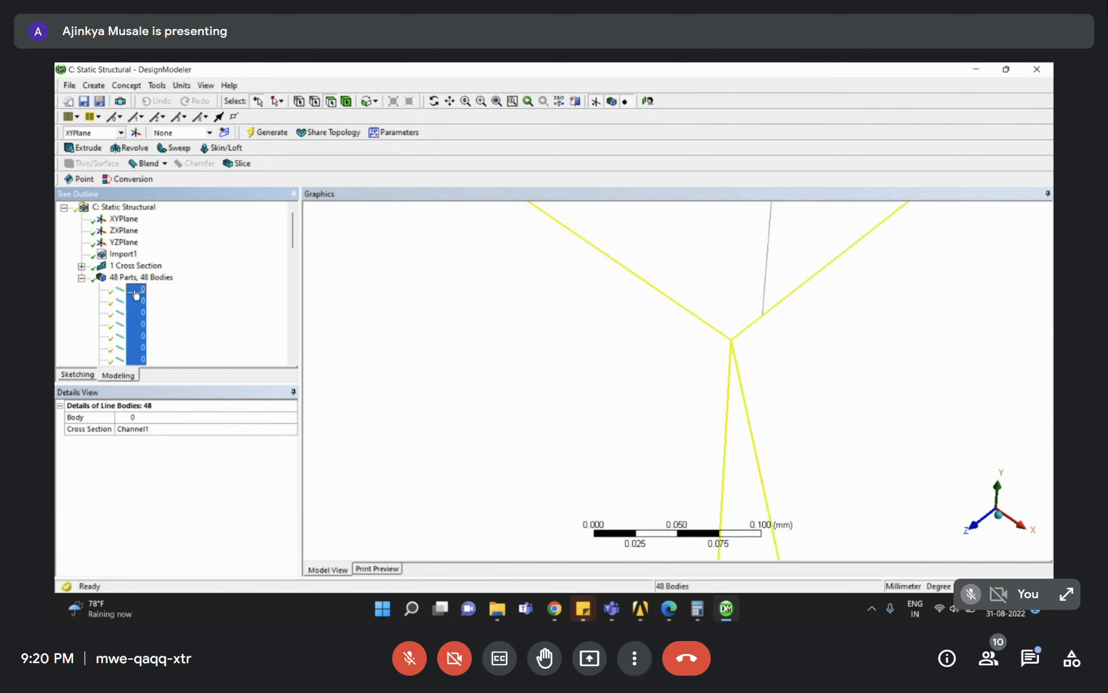
right_click(139, 321)
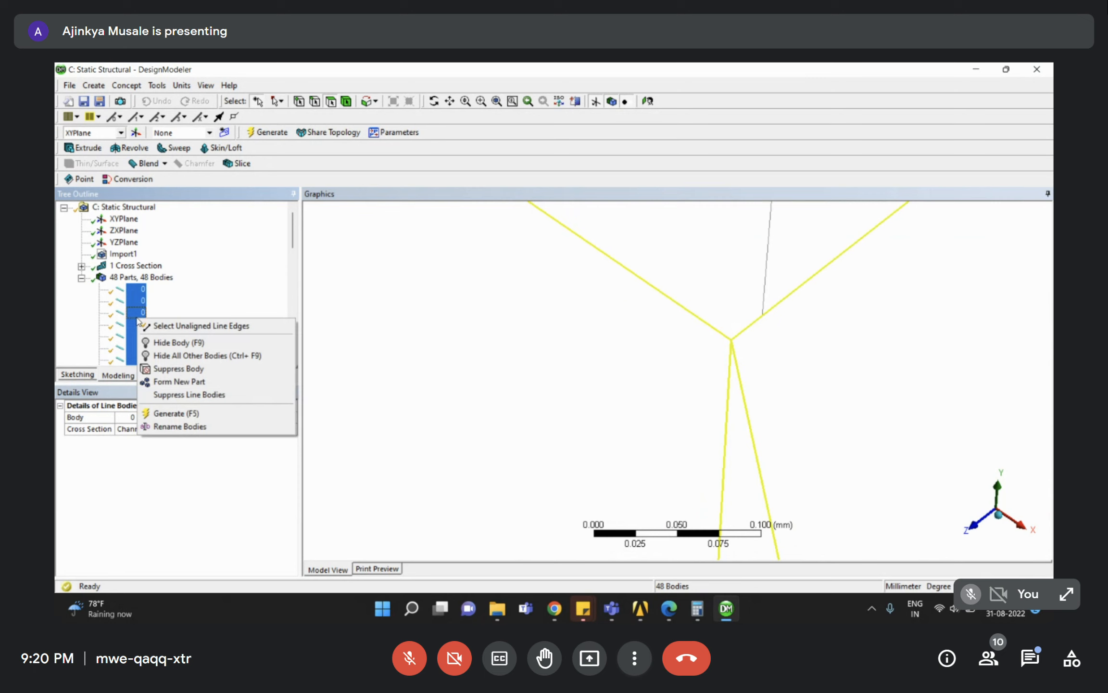
click(191, 382)
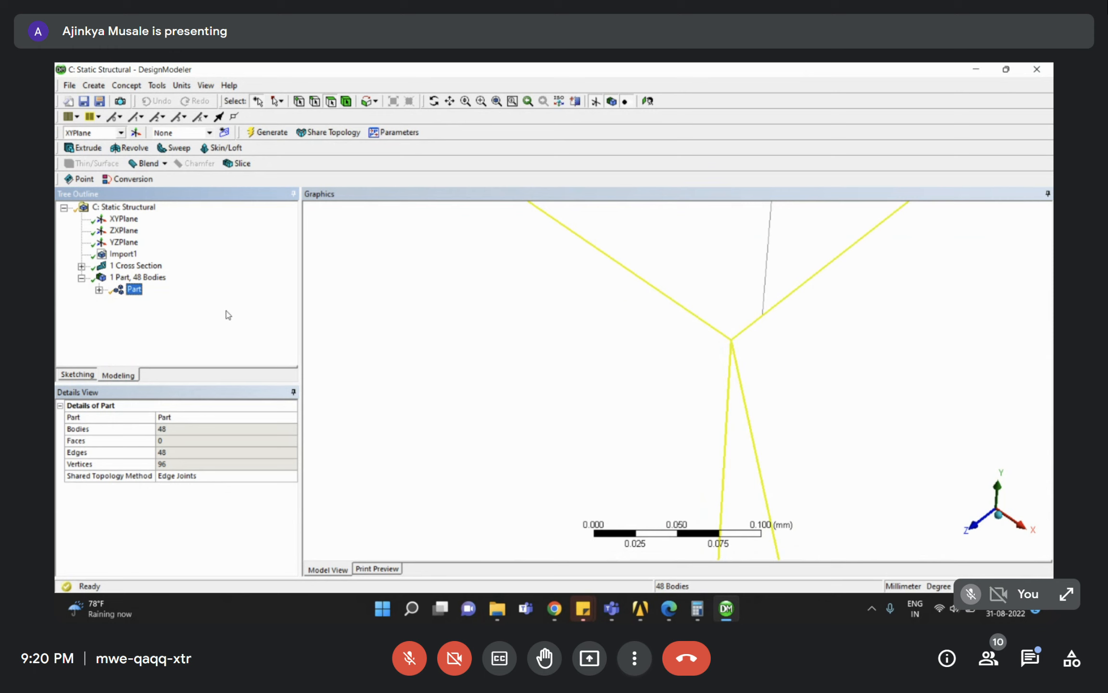
Return to the Session_4 project and open Model (C4) in Mechanical.
click(640, 608)
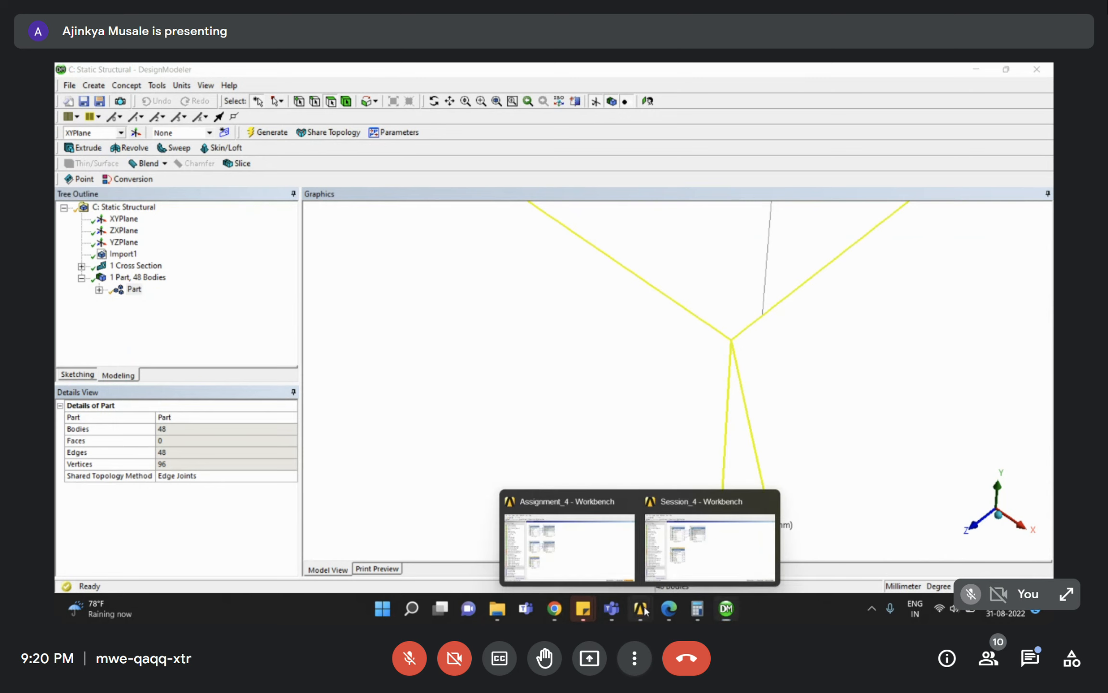
click(672, 545)
click(299, 392)
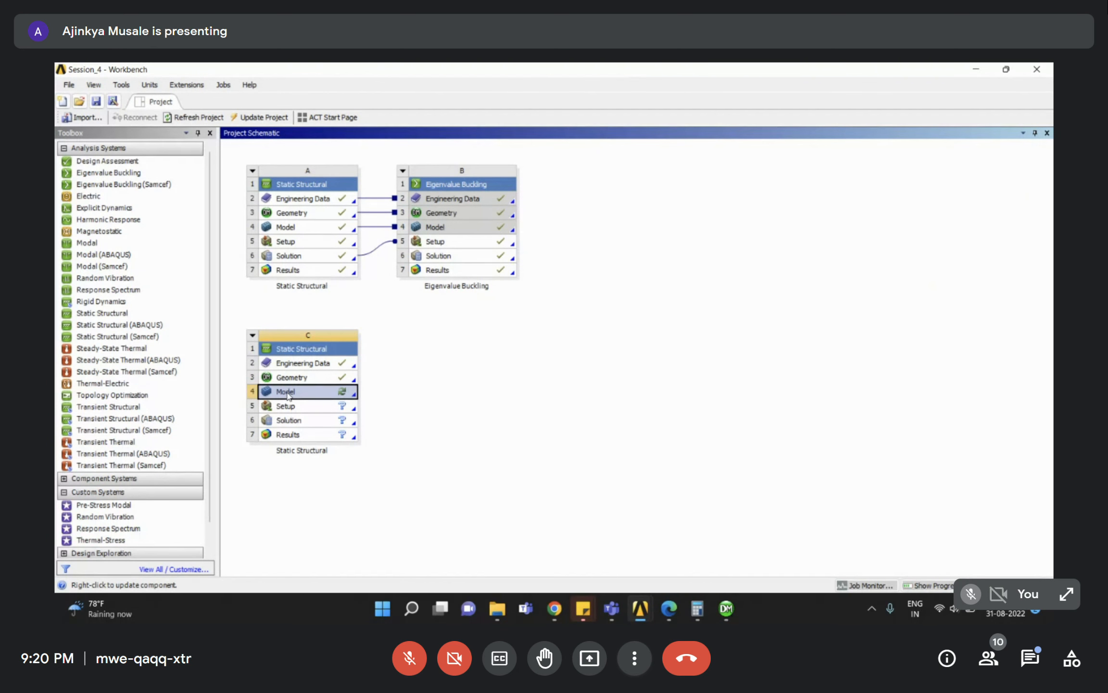
double_click(287, 392)
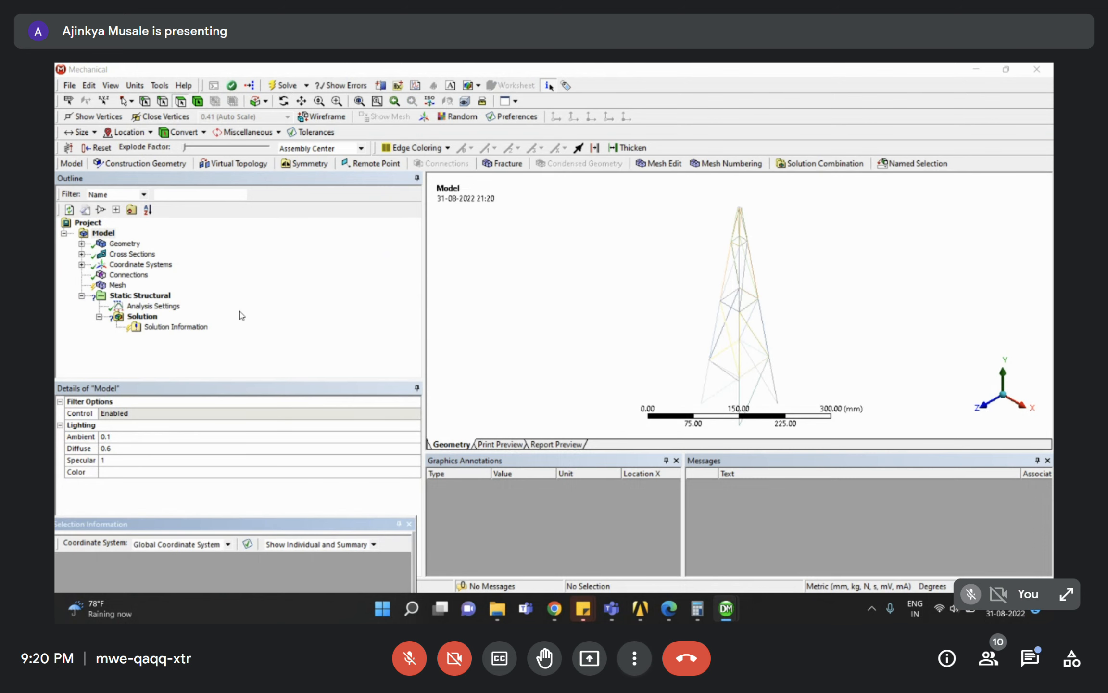
Check the Channel1 section dimensions and the active unit system.
scroll(760, 301, down, 2)
middle_drag(761, 301, 806, 280)
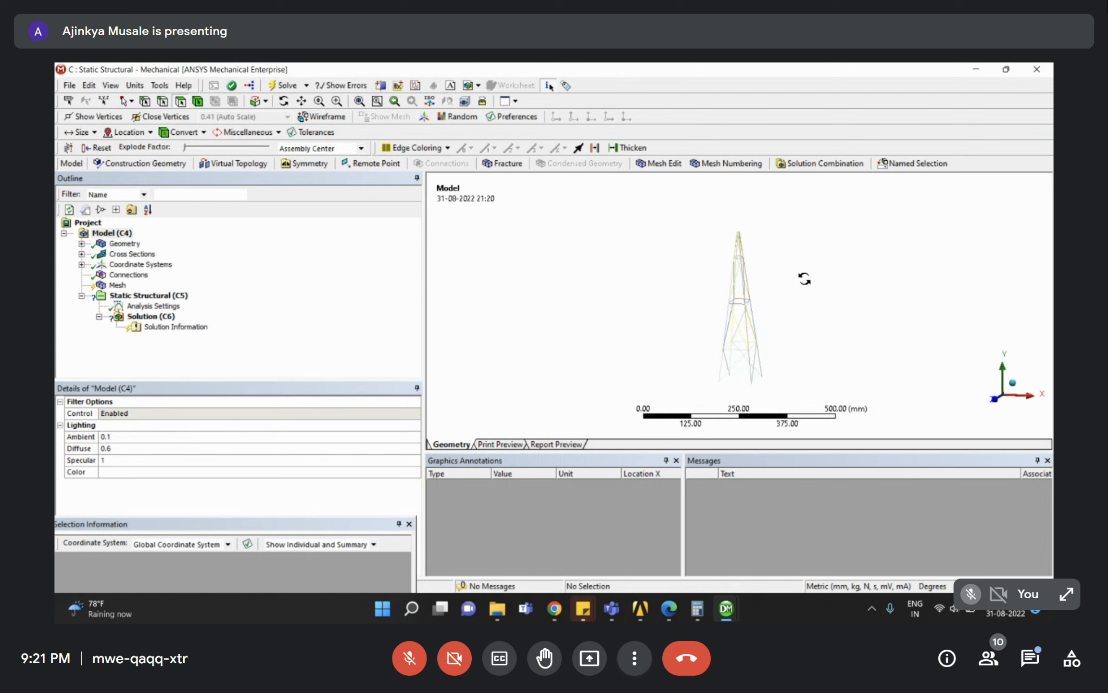
click(310, 304)
click(82, 254)
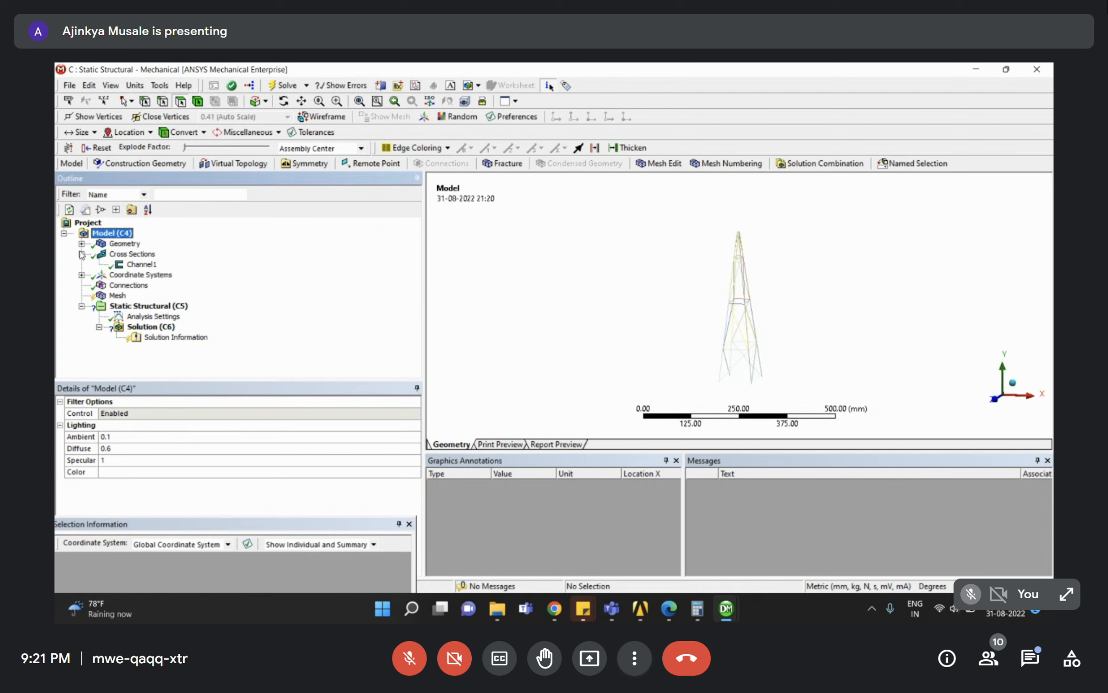
click(139, 264)
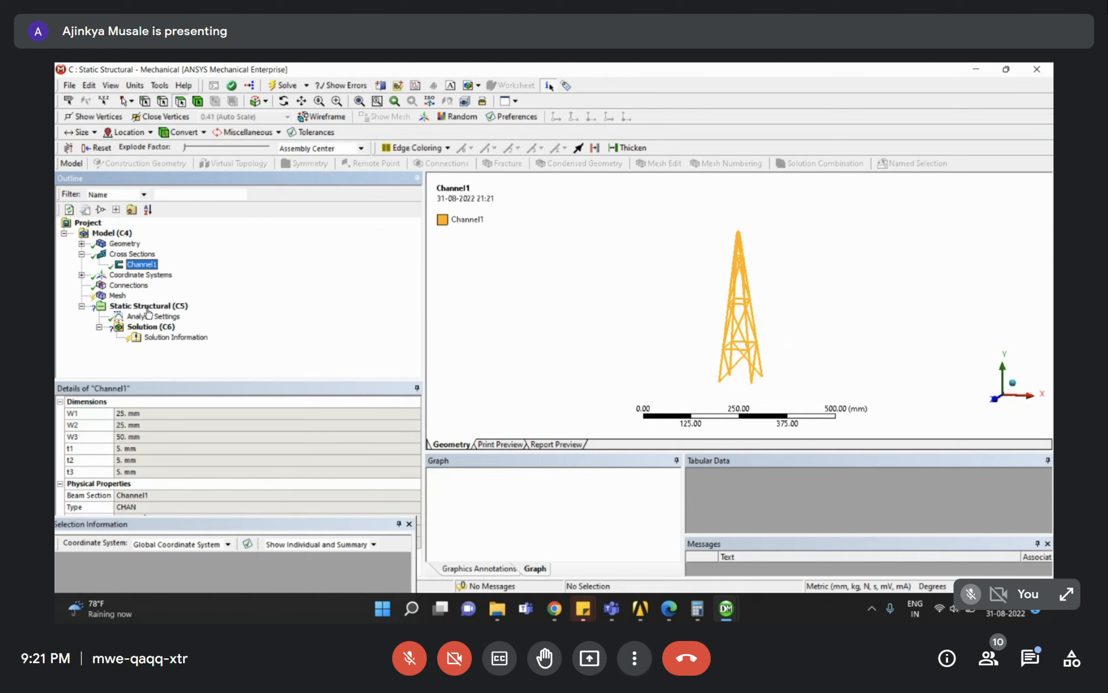
click(135, 86)
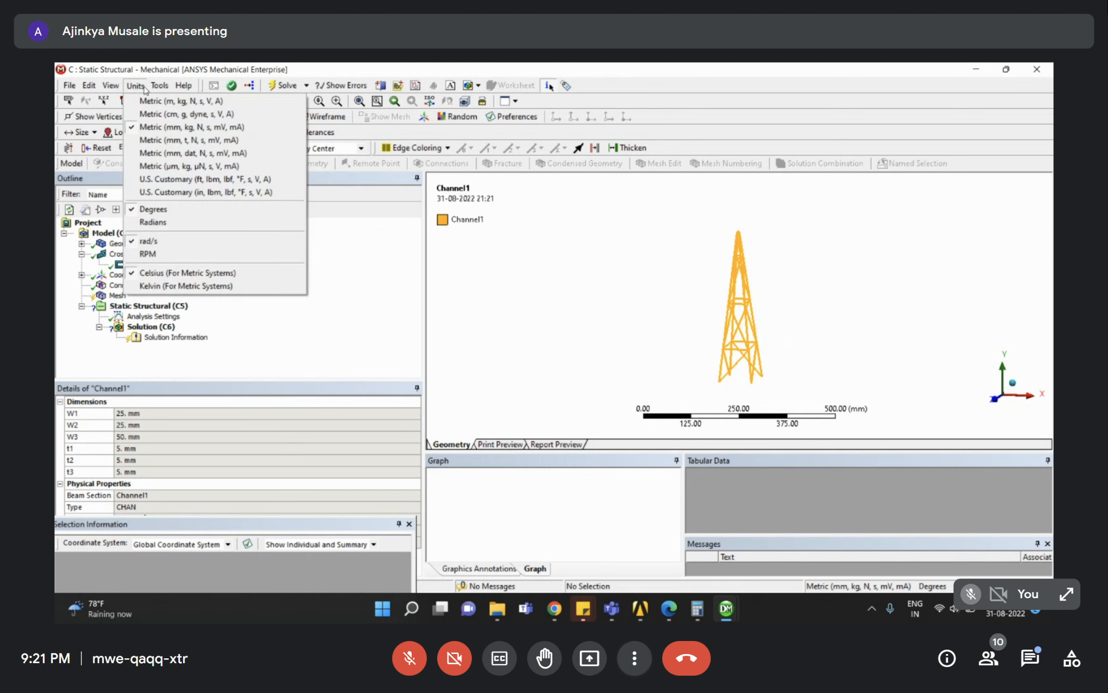
click(322, 346)
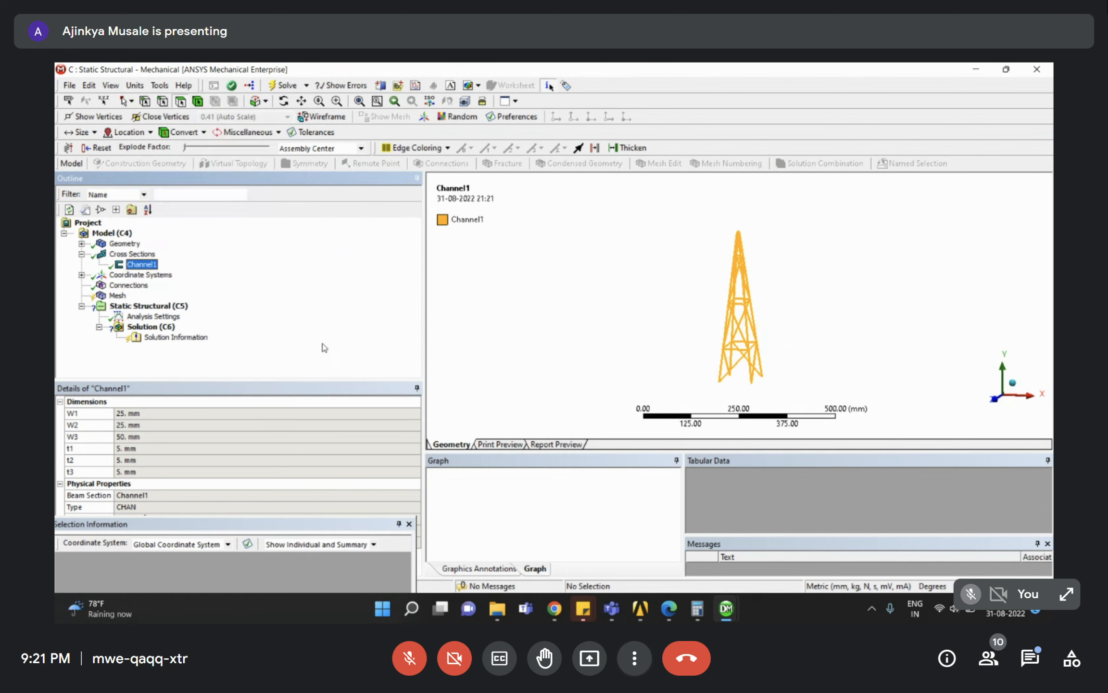
Inspect the tower's line bodies to confirm Channel1 cross section and Structural Steel material.
click(81, 243)
click(131, 254)
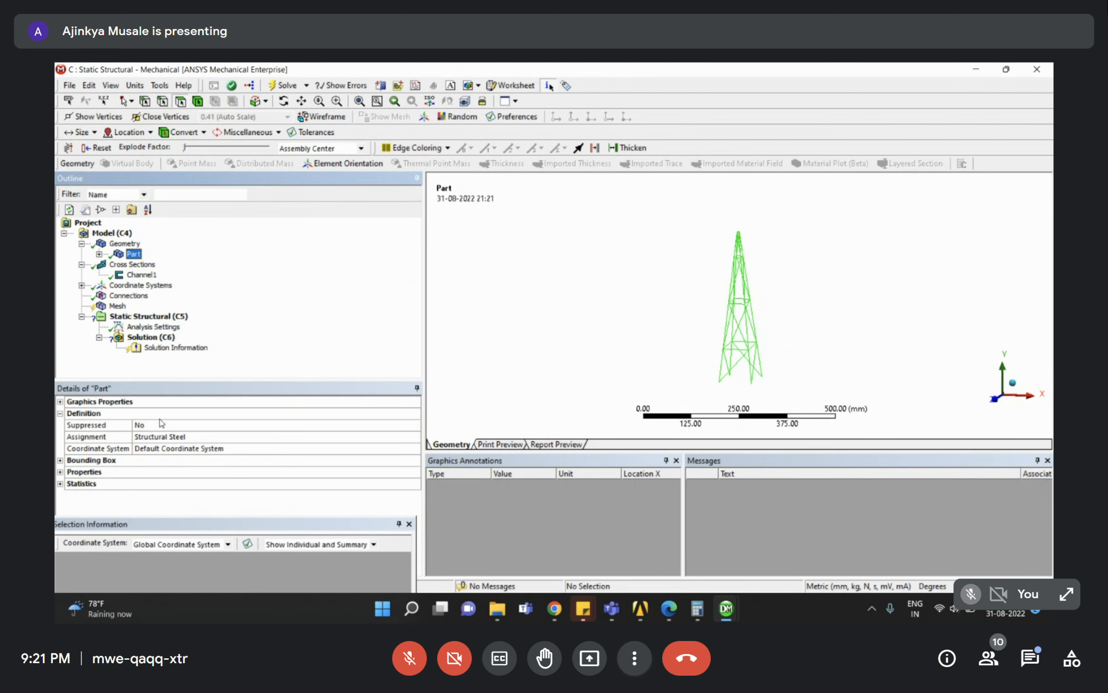
click(99, 254)
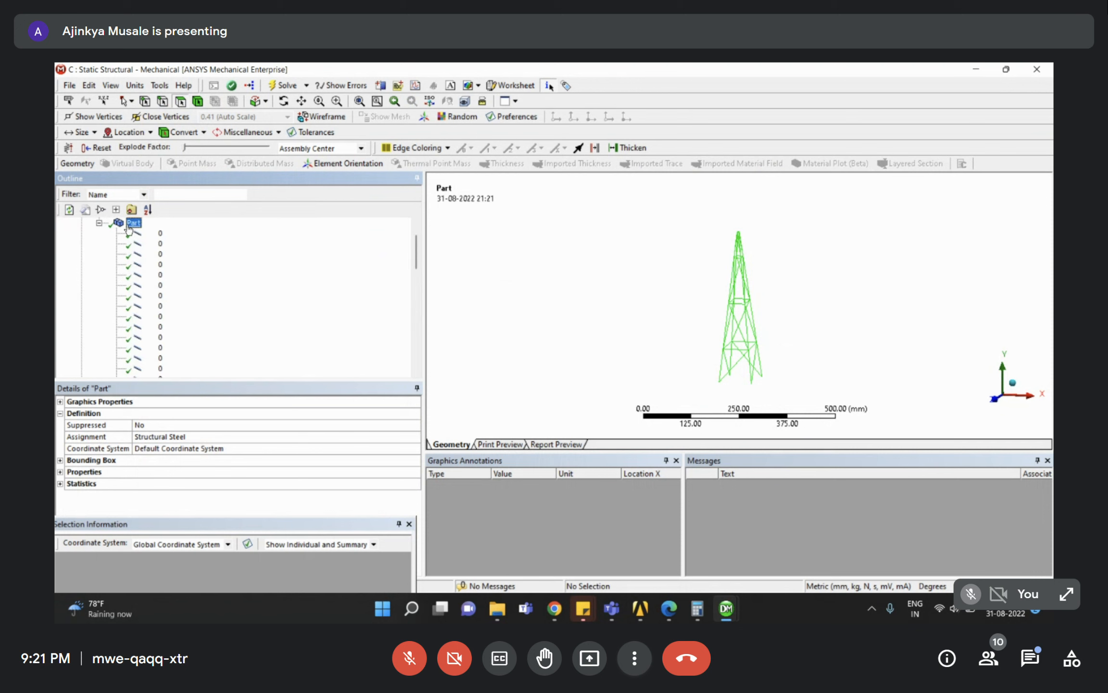
click(132, 234)
scroll(162, 310, down, 5)
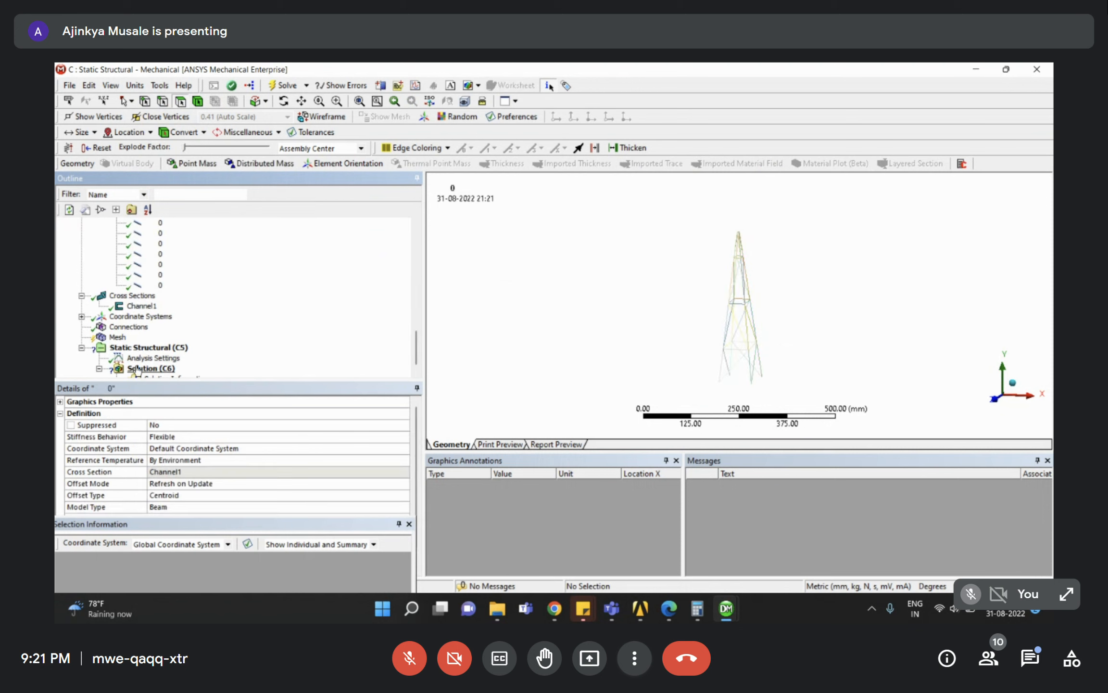
shift+click(143, 284)
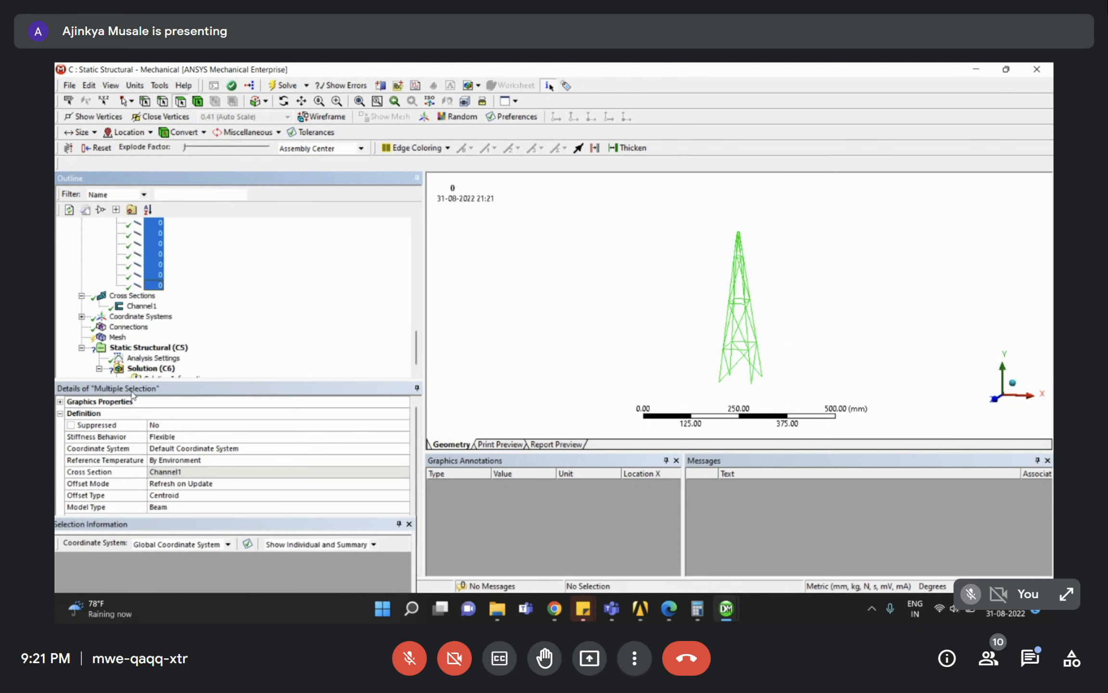
scroll(188, 471, down, 1)
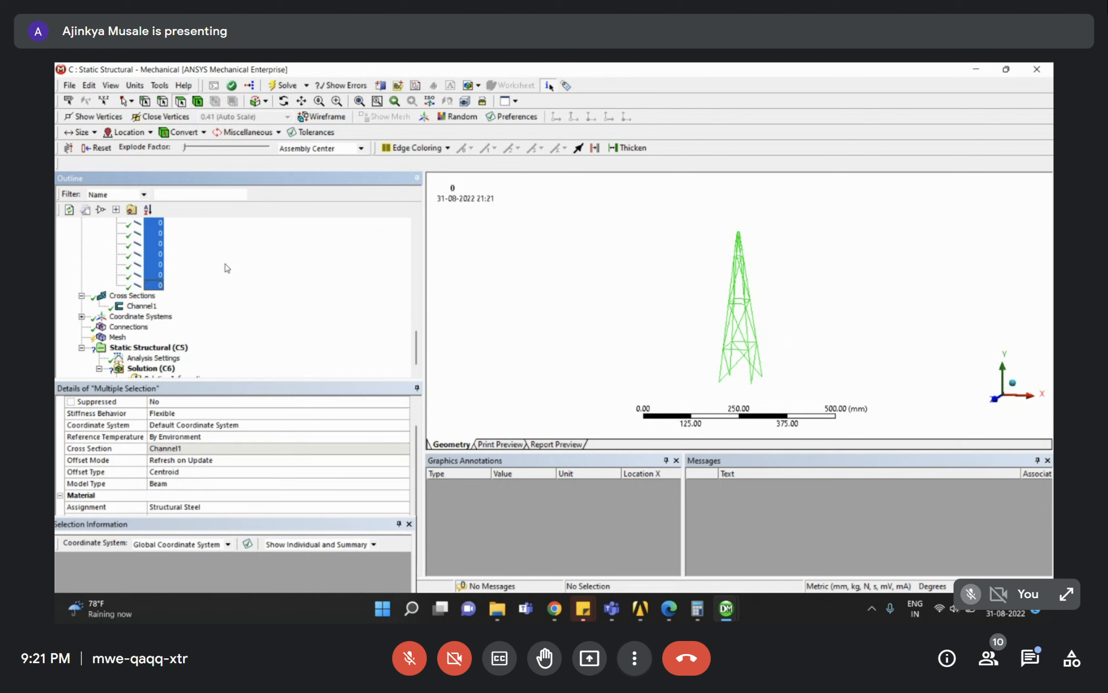
scroll(138, 278, up, 3)
scroll(138, 278, up, 1)
Collapse the Geometry and Cross Sections branches and review Coordinate Systems, Connections and Mesh.
click(99, 253)
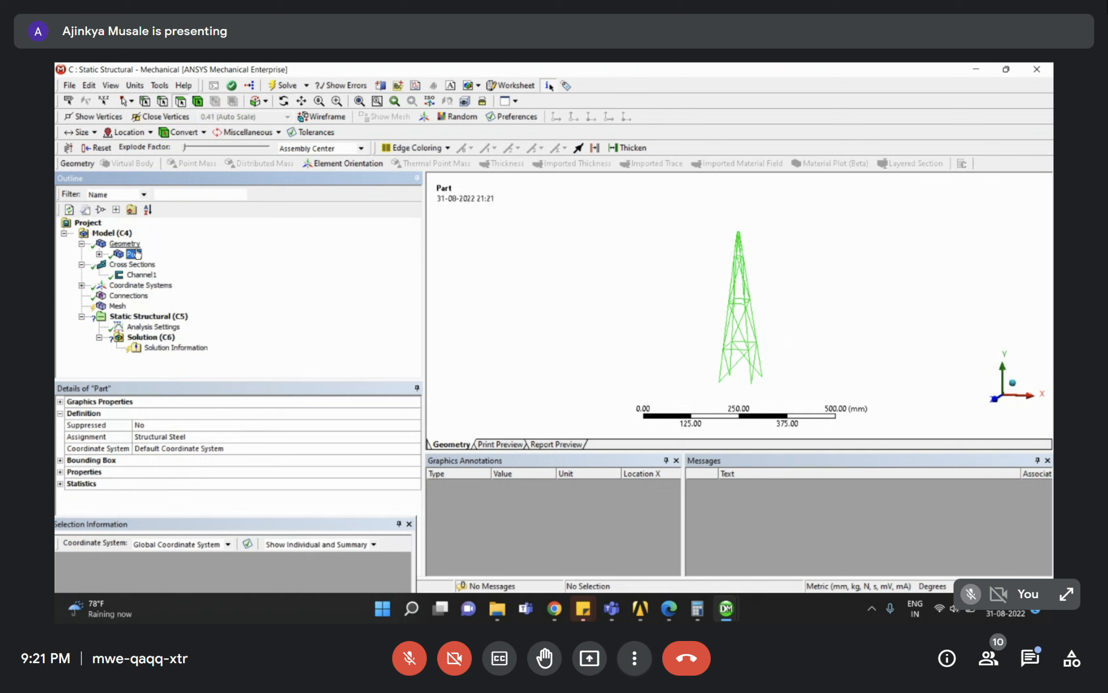
click(81, 244)
click(81, 254)
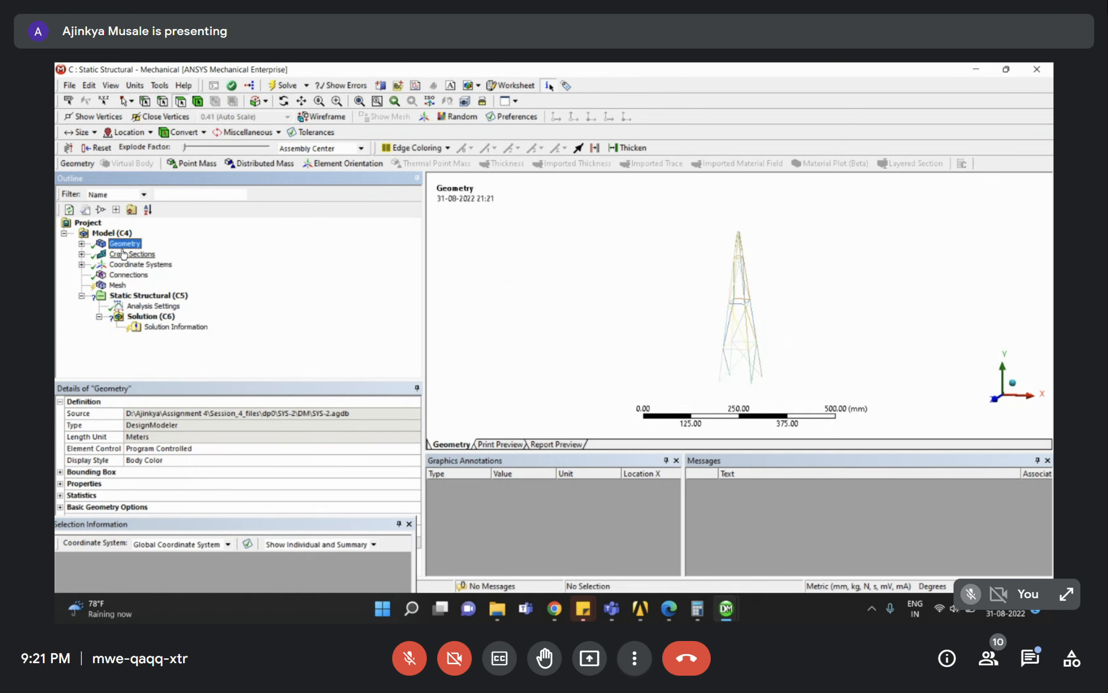
click(115, 264)
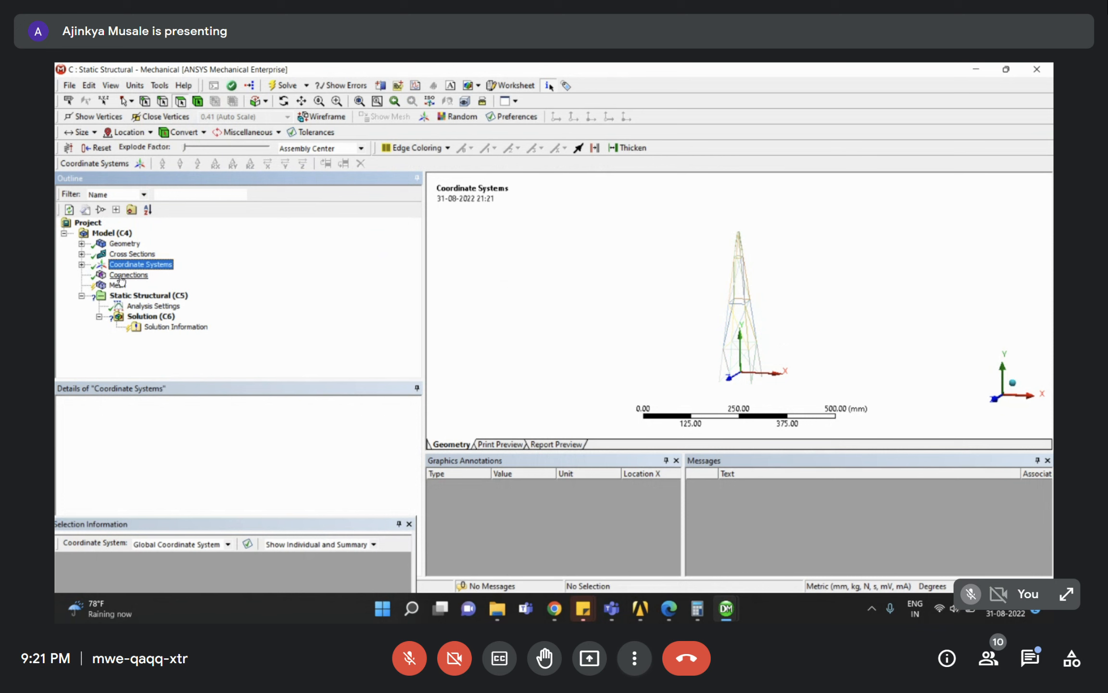
click(121, 276)
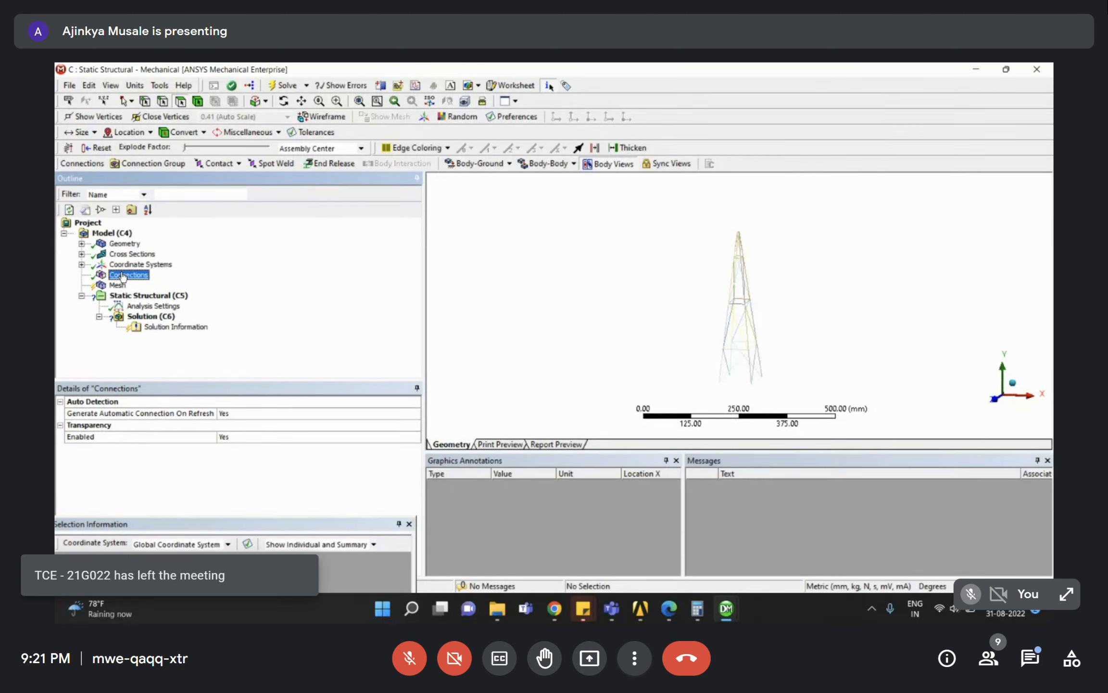
click(115, 285)
Generate the tower mesh and rotate the view to inspect the channel-section beams.
right_click(114, 288)
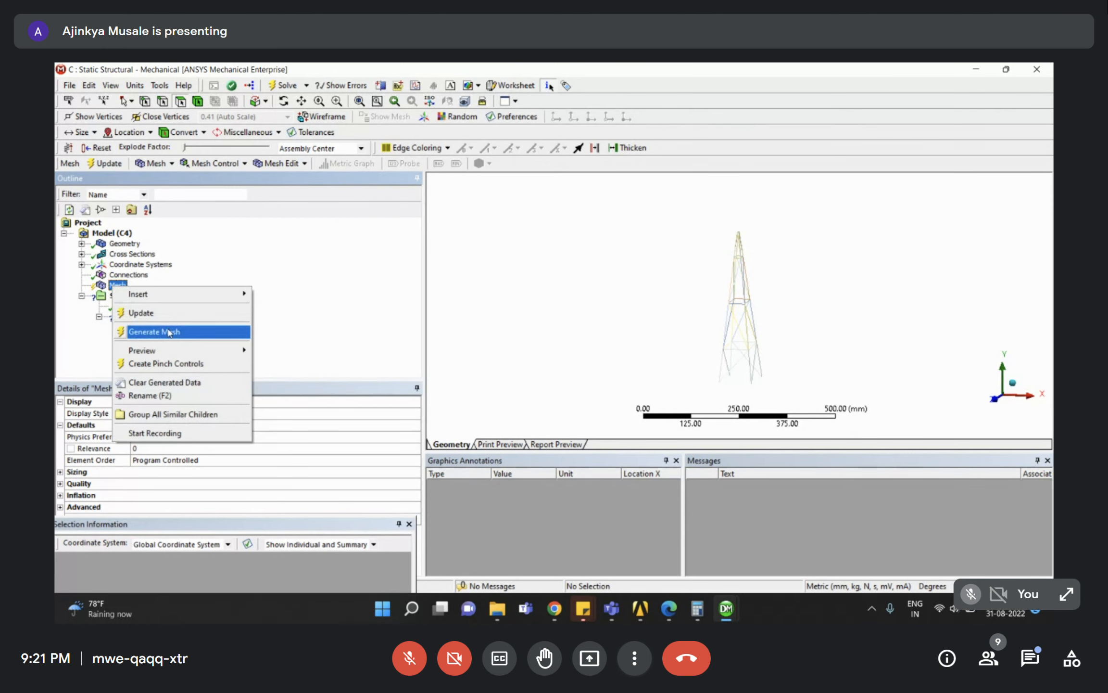
click(169, 331)
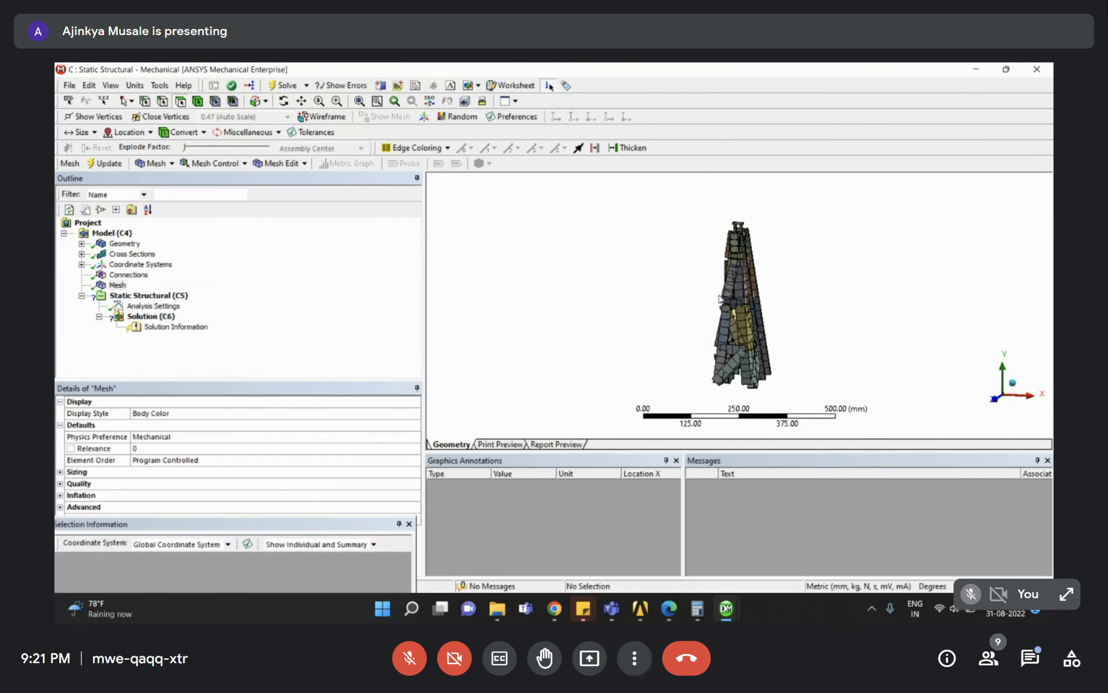
scroll(746, 253, up, 4)
middle_drag(812, 339, 736, 332)
scroll(719, 312, down, 5)
scroll(731, 309, up, 5)
scroll(703, 242, down, 3)
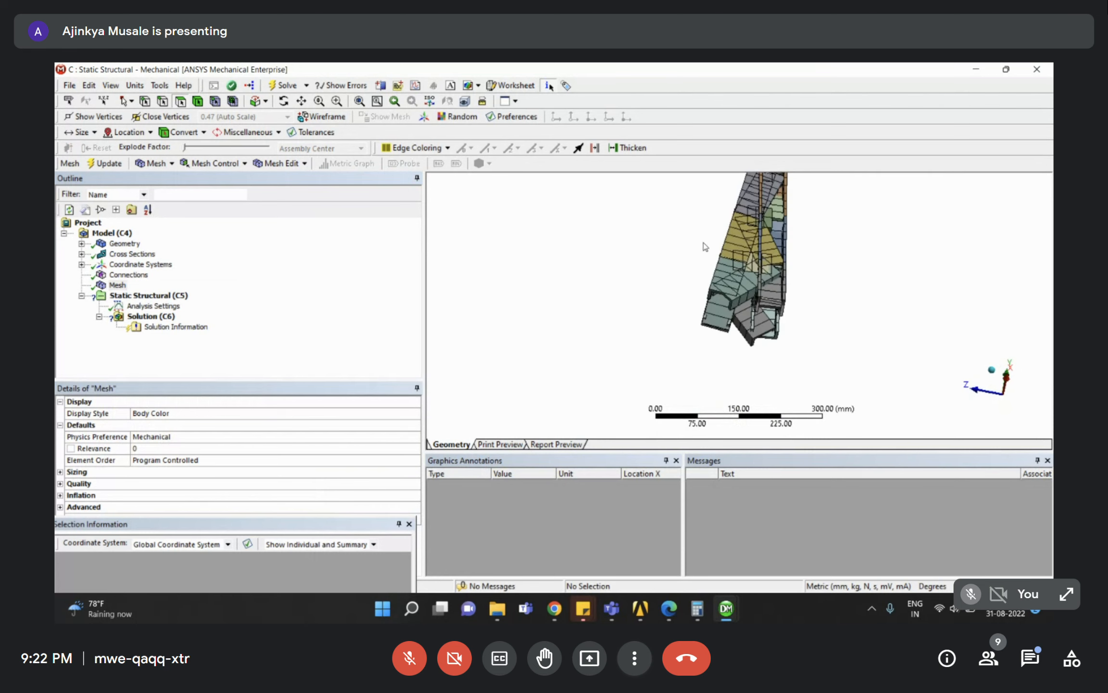
scroll(812, 366, up, 4)
middle_drag(812, 366, 760, 333)
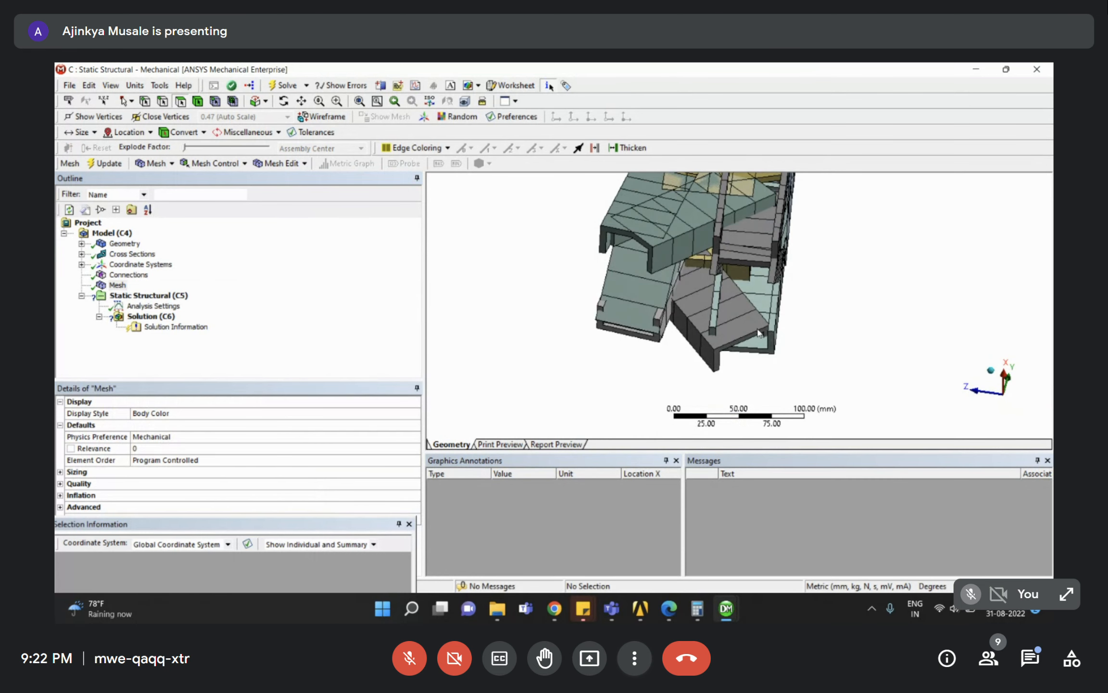
middle_drag(699, 288, 587, 574)
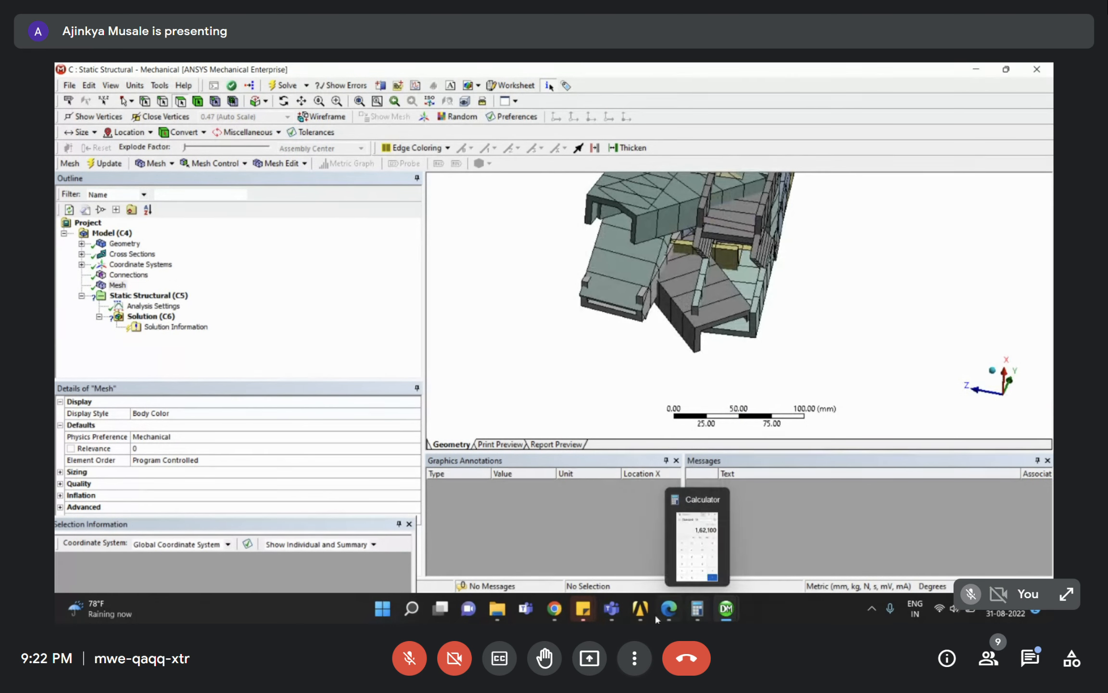
mouse_move(573, 612)
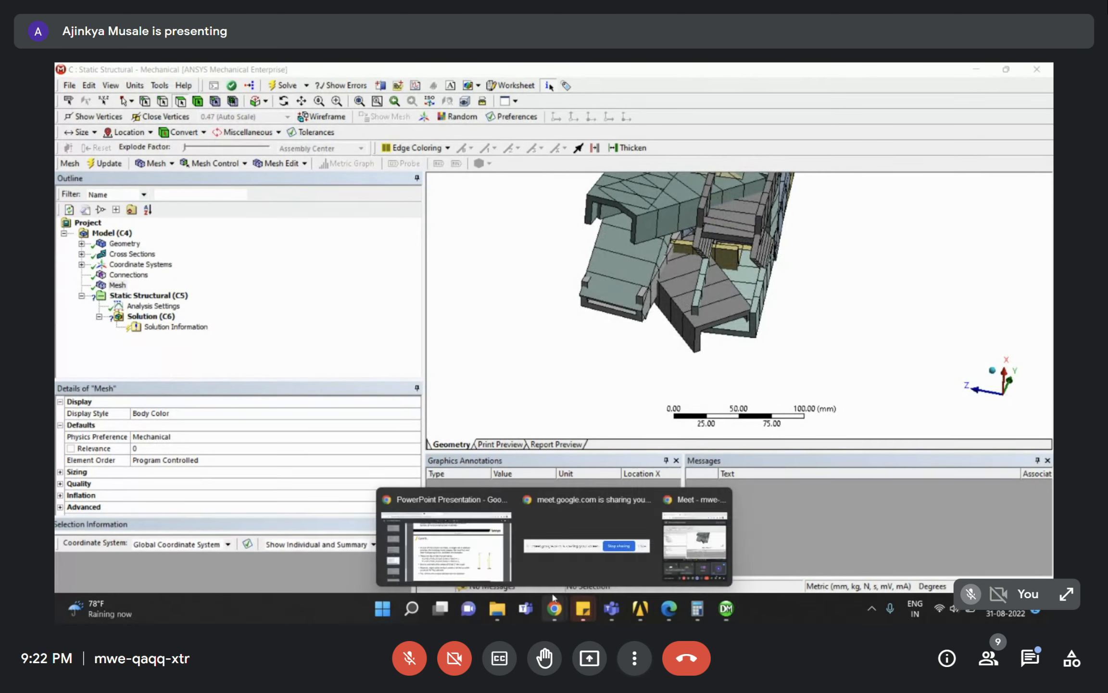
click(430, 538)
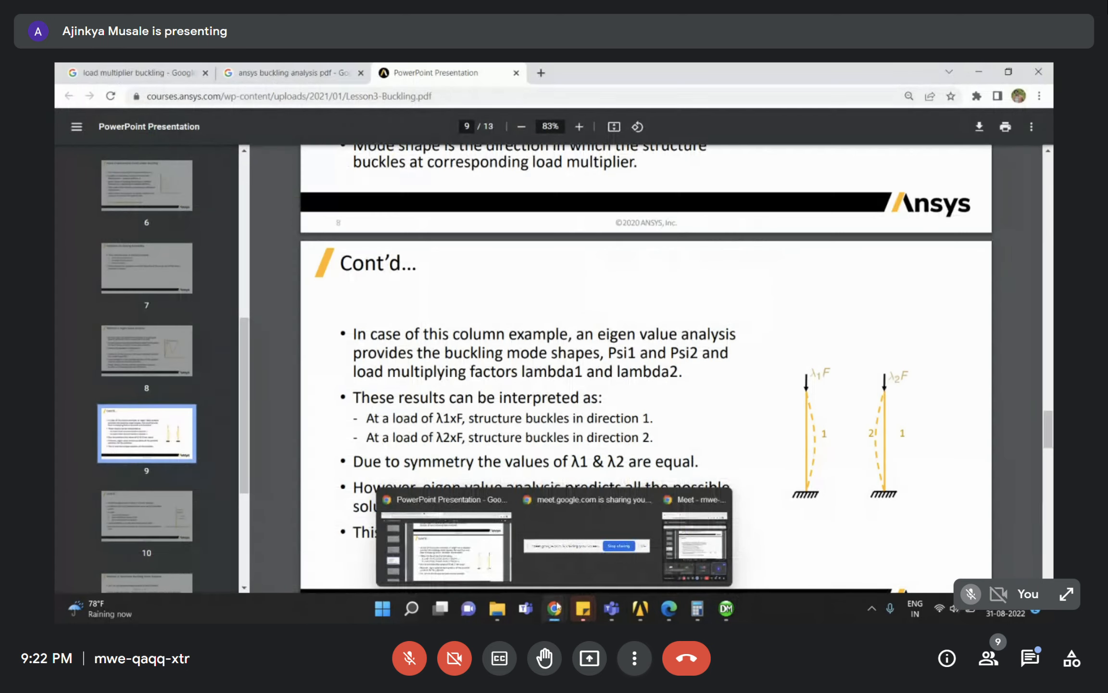
click(707, 536)
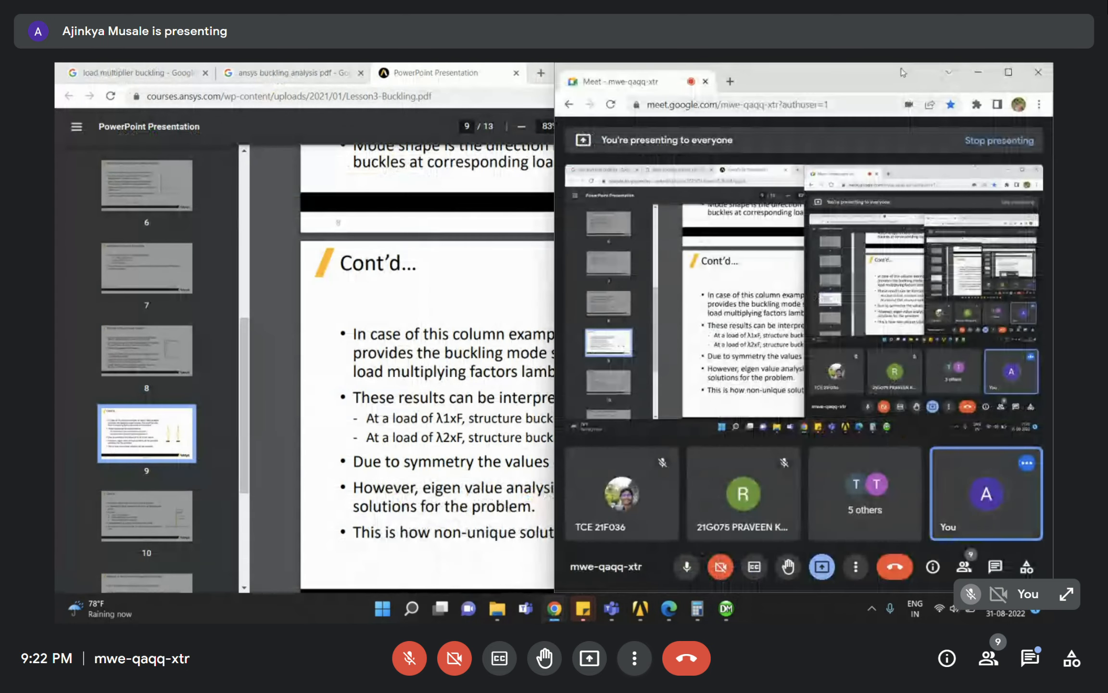
drag(872, 73, 801, 76)
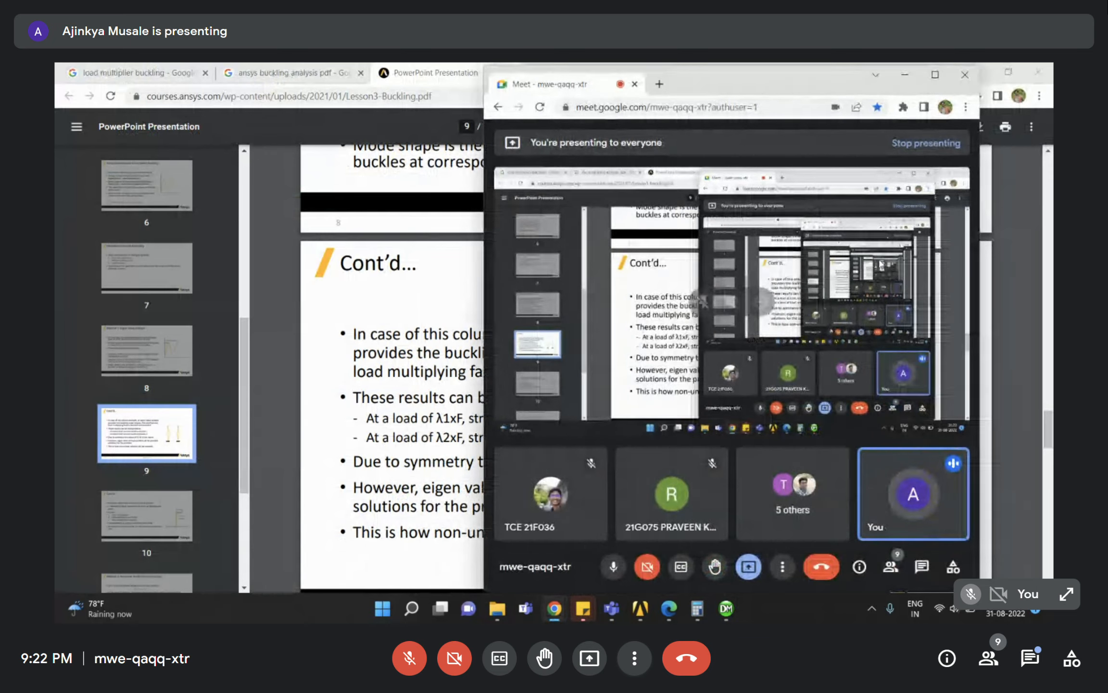
mouse_move(726, 610)
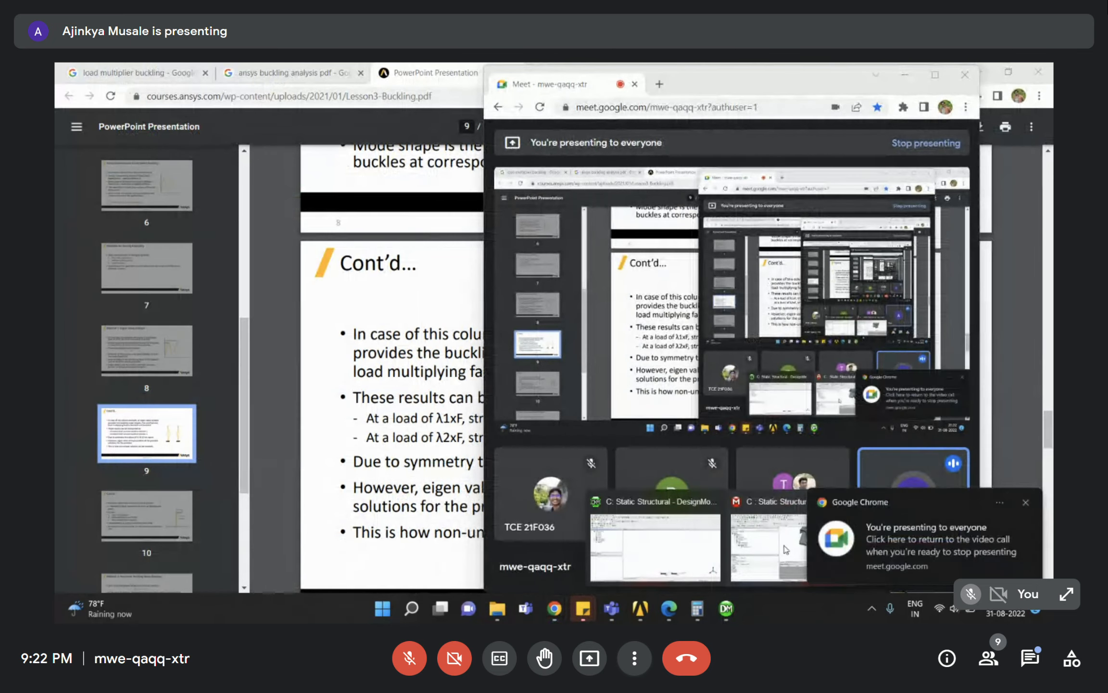
click(785, 545)
middle_drag(718, 296, 659, 344)
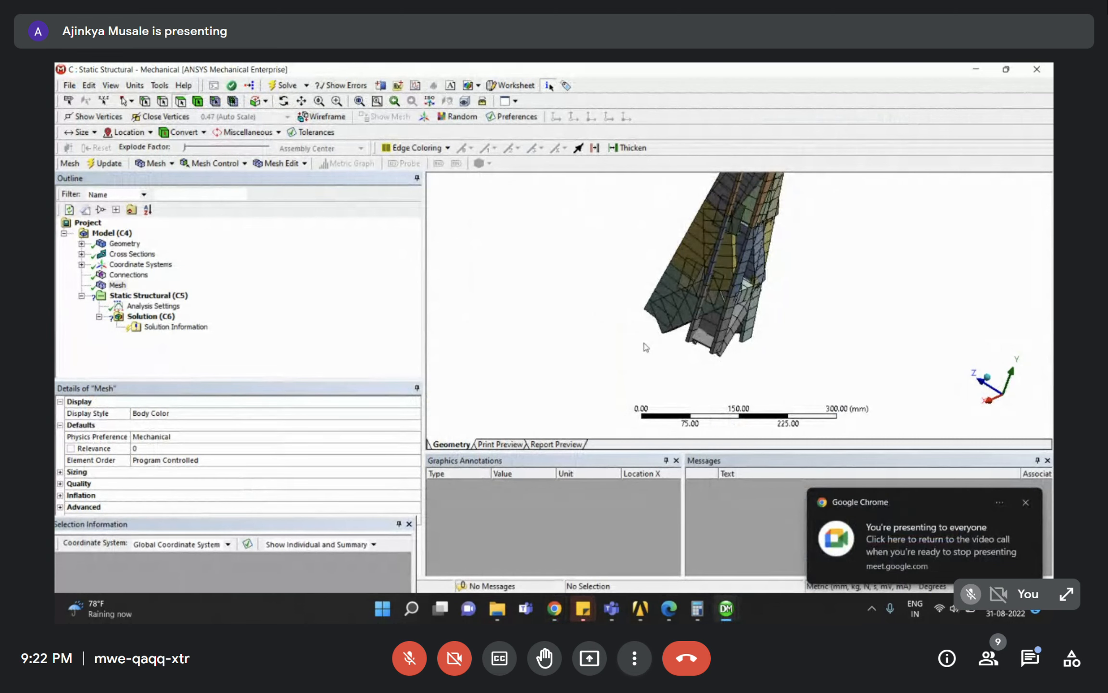
scroll(739, 323, down, 2)
mouse_move(772, 283)
middle_down()
mouse_move(707, 276)
mouse_move(754, 310)
mouse_move(853, 319)
mouse_move(870, 260)
mouse_move(860, 321)
mouse_move(809, 326)
mouse_move(760, 270)
middle_up()
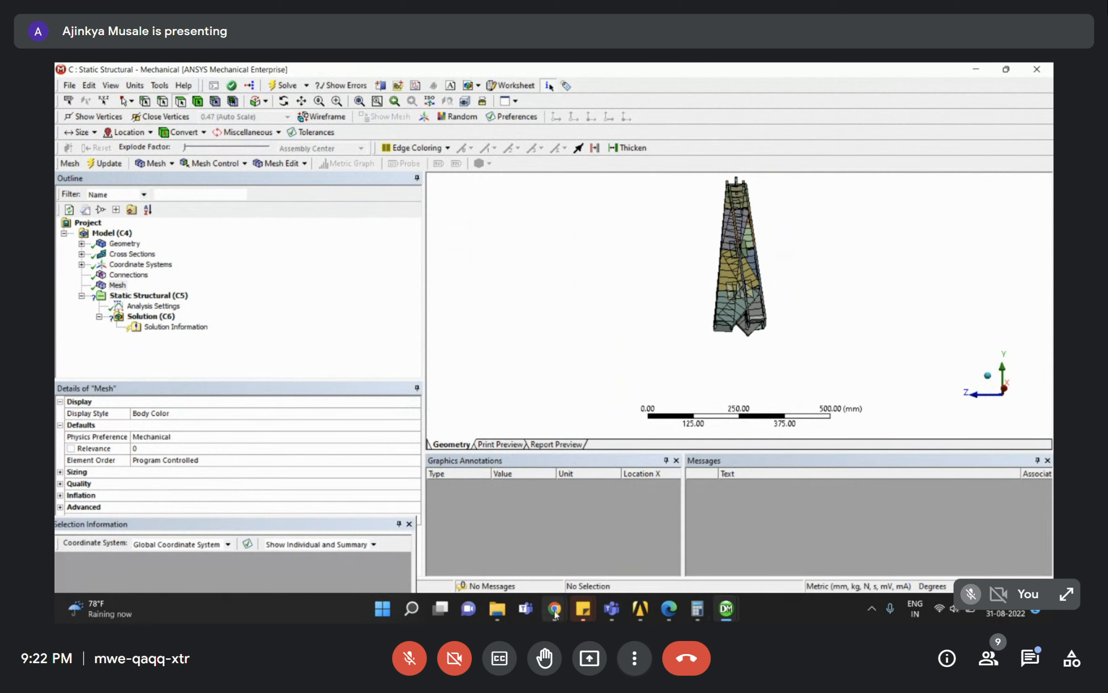
mouse_move(555, 608)
click(686, 543)
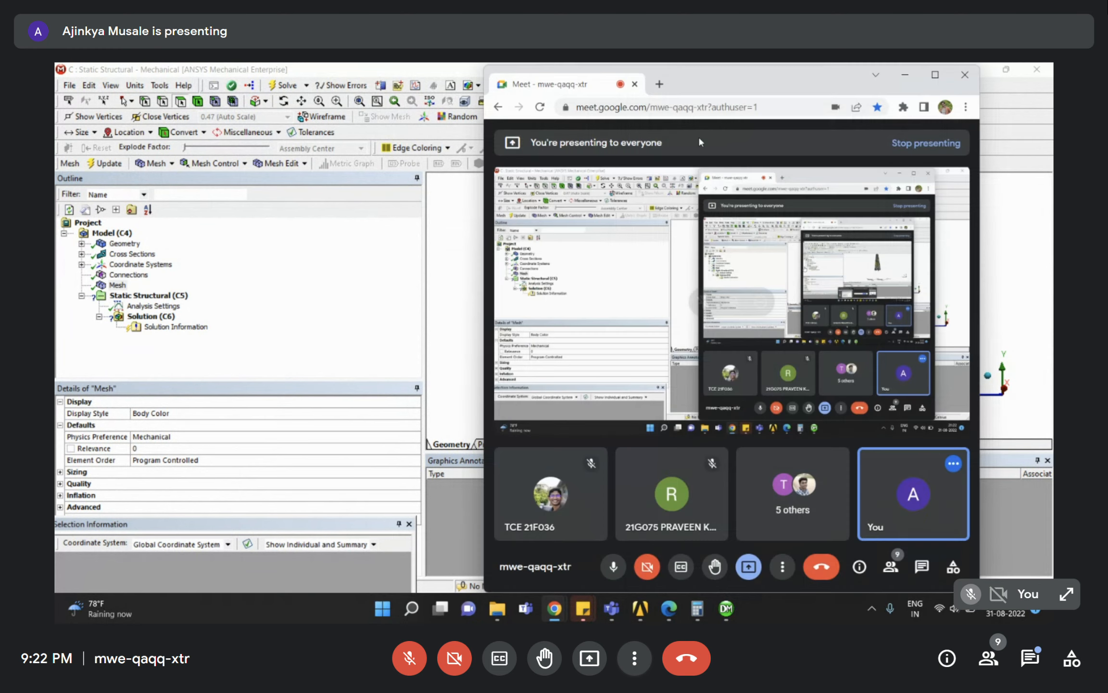
drag(705, 84, 1052, 85)
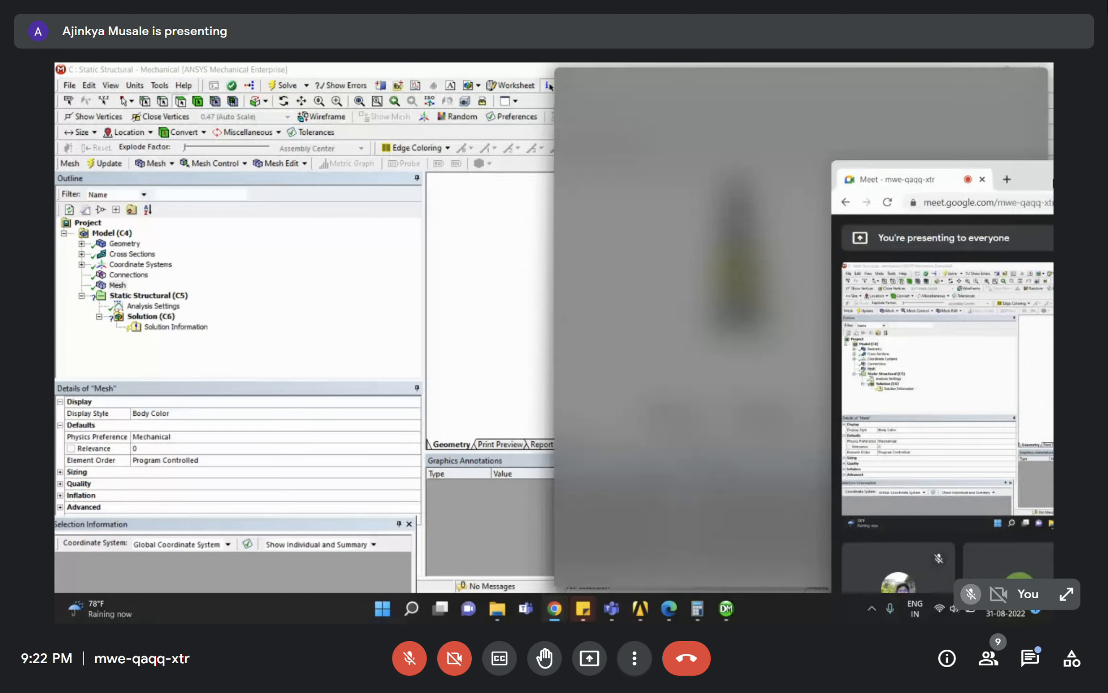
drag(485, 68, 56, 221)
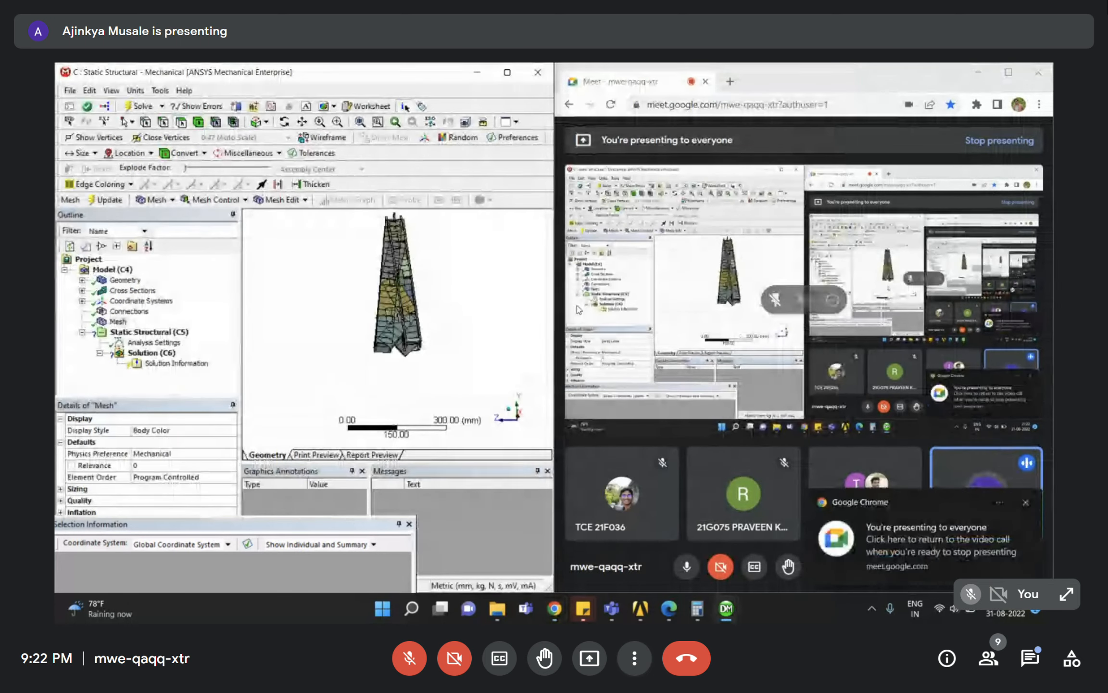
right_drag(354, 281, 461, 361)
middle_drag(457, 356, 438, 327)
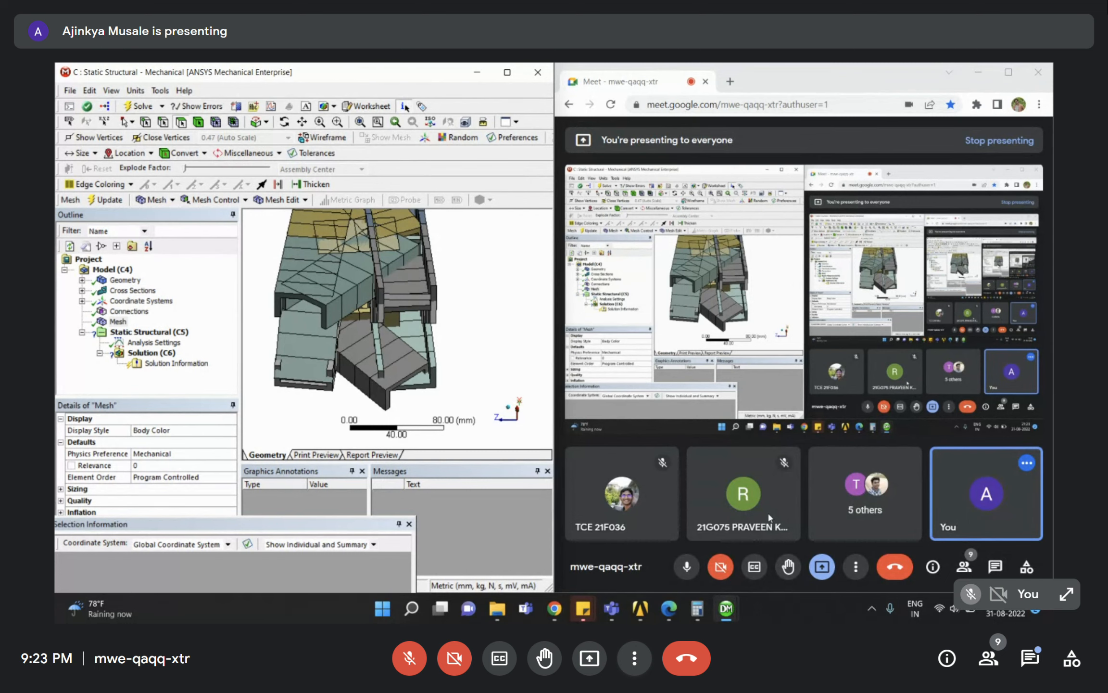
mouse_move(761, 474)
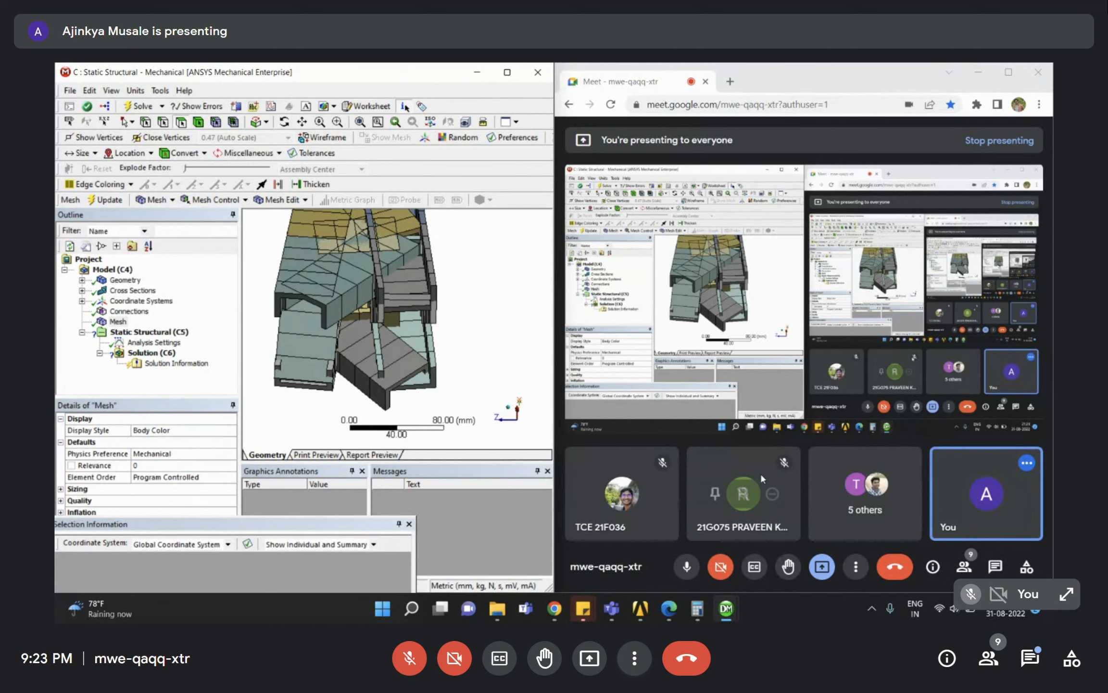
click(716, 493)
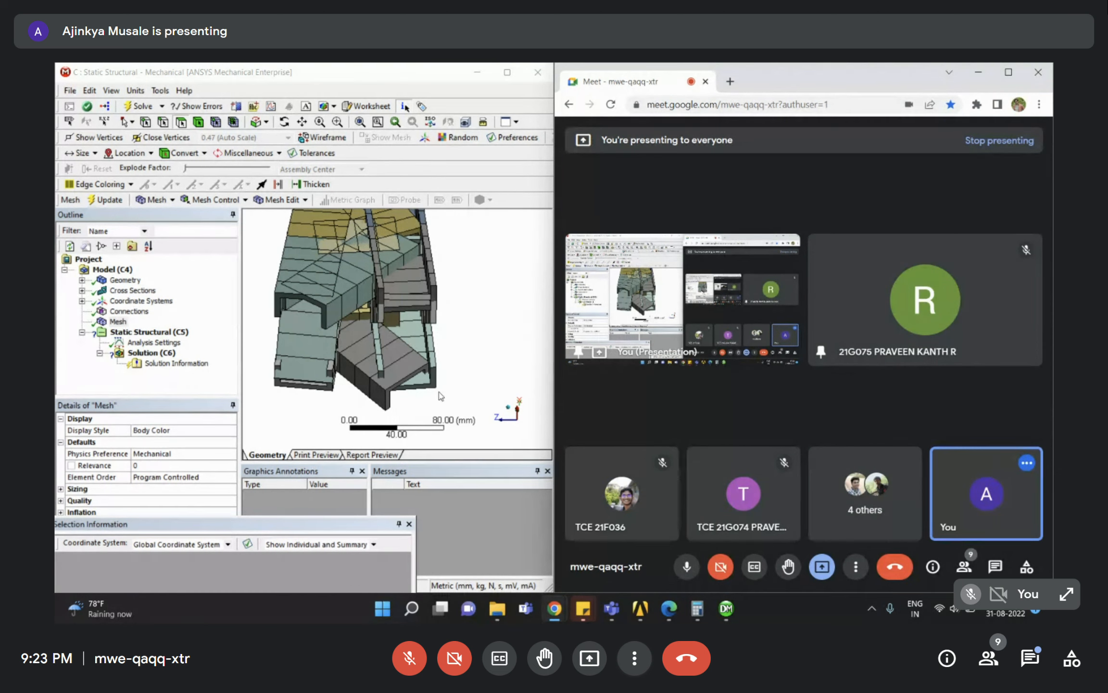
scroll(380, 349, down, 3)
scroll(367, 325, down, 1)
ctrl+middle_drag(367, 325, 398, 357)
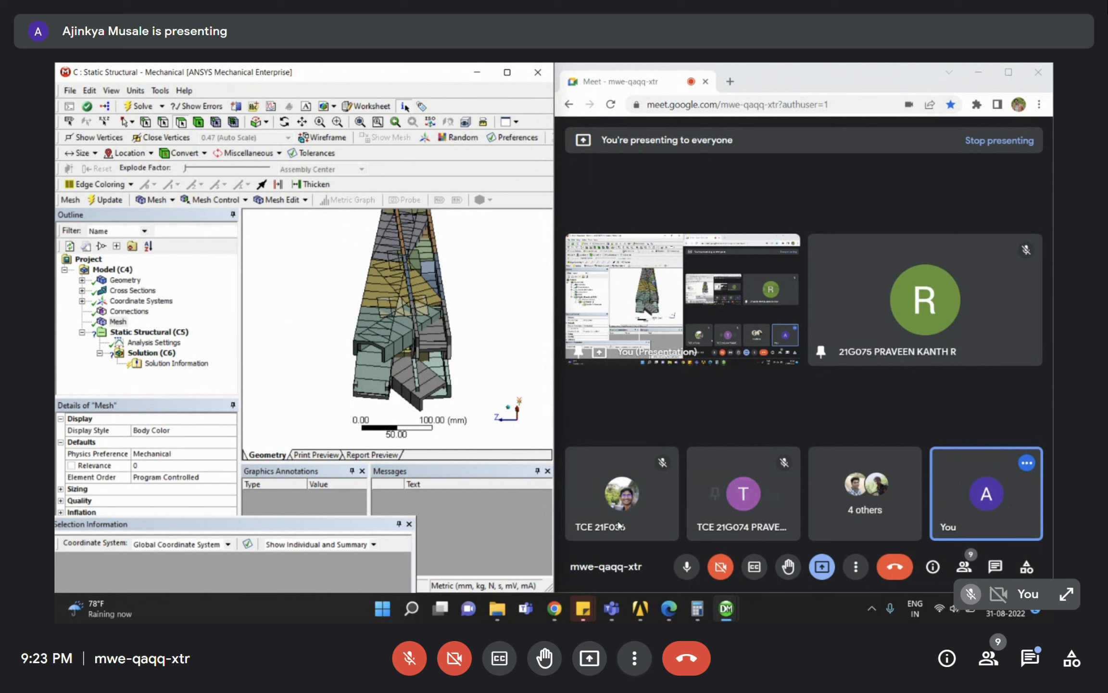
mouse_move(614, 510)
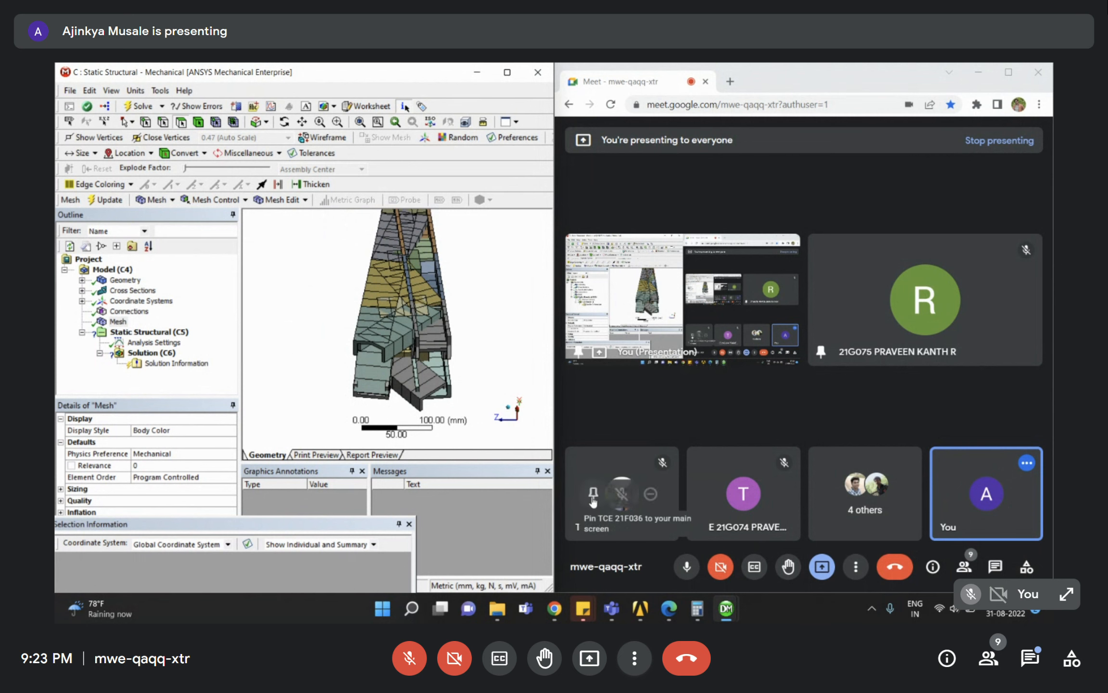
right_click(592, 501)
click(579, 527)
click(592, 503)
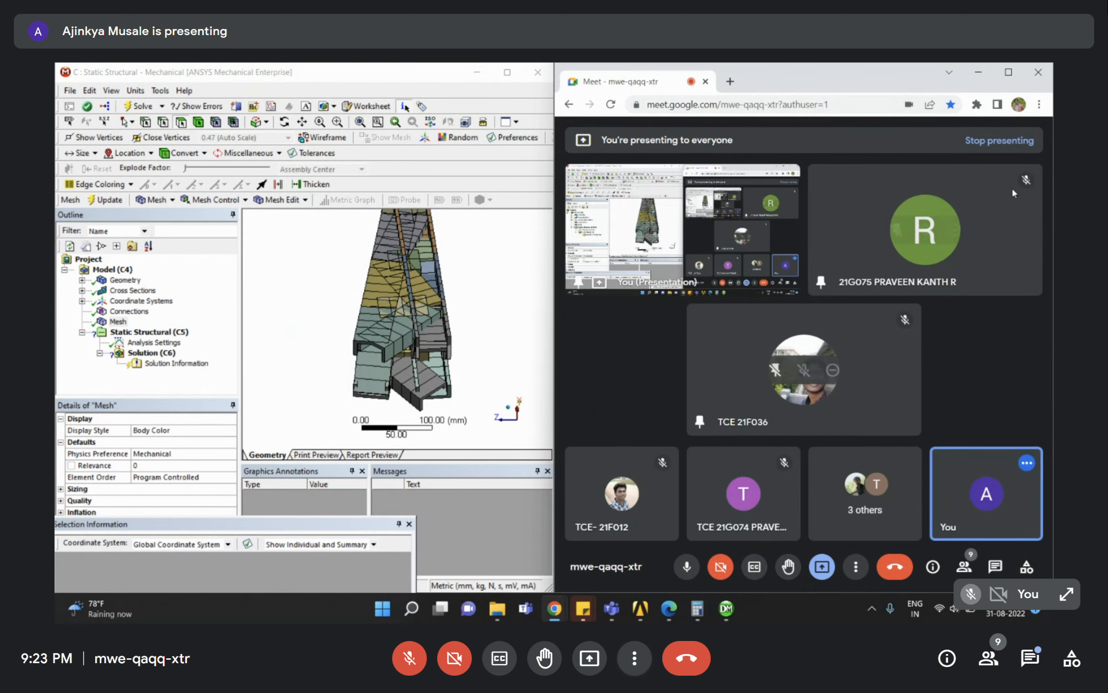
right_click(825, 286)
key(Escape)
click(897, 231)
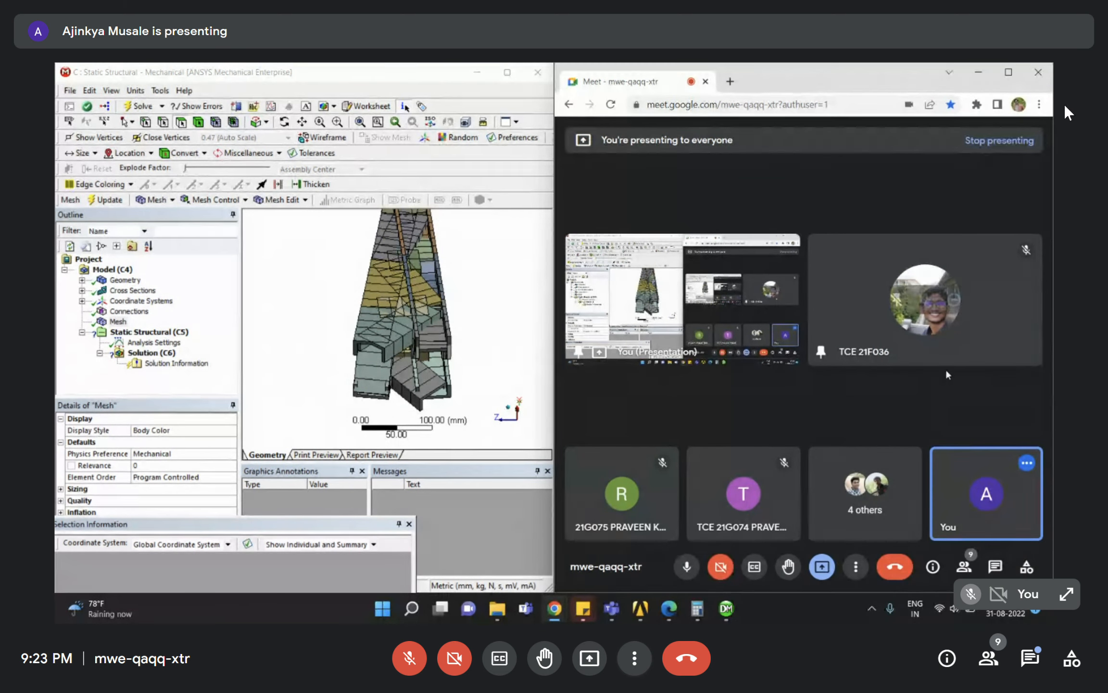
click(414, 667)
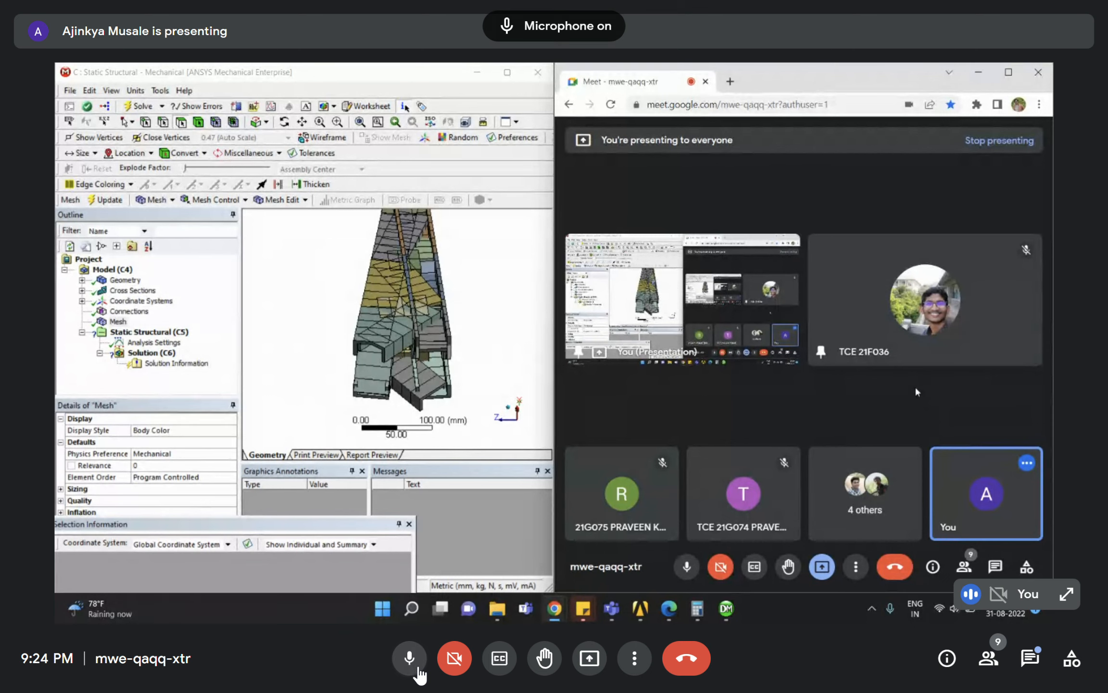
click(410, 668)
click(410, 668)
click(410, 668)
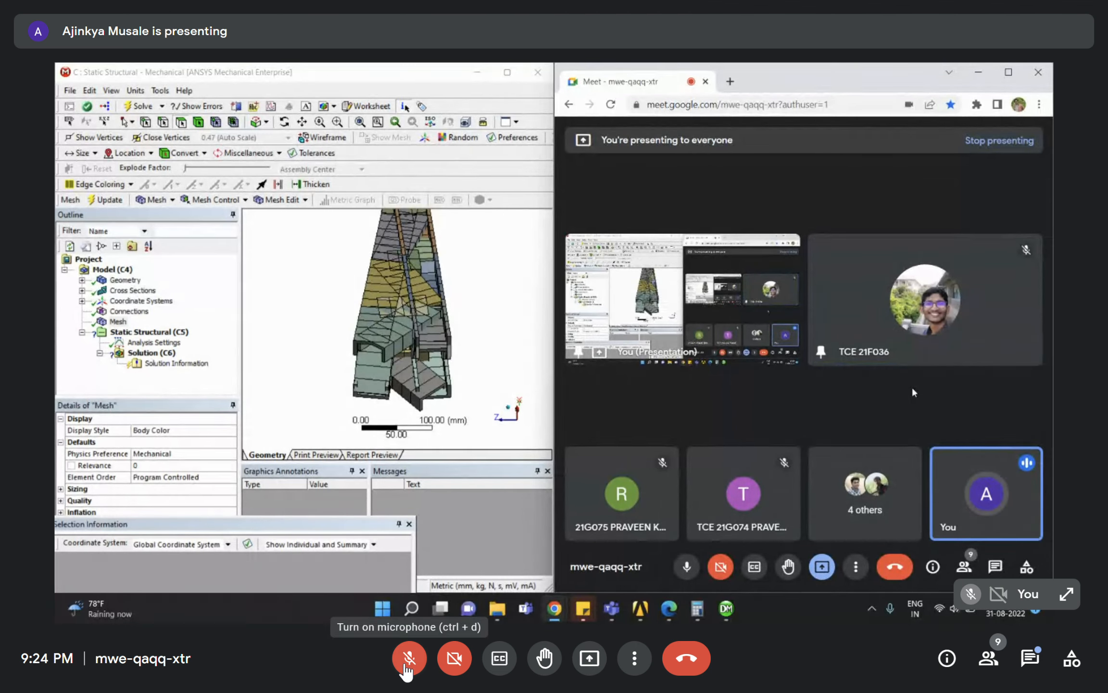
click(417, 657)
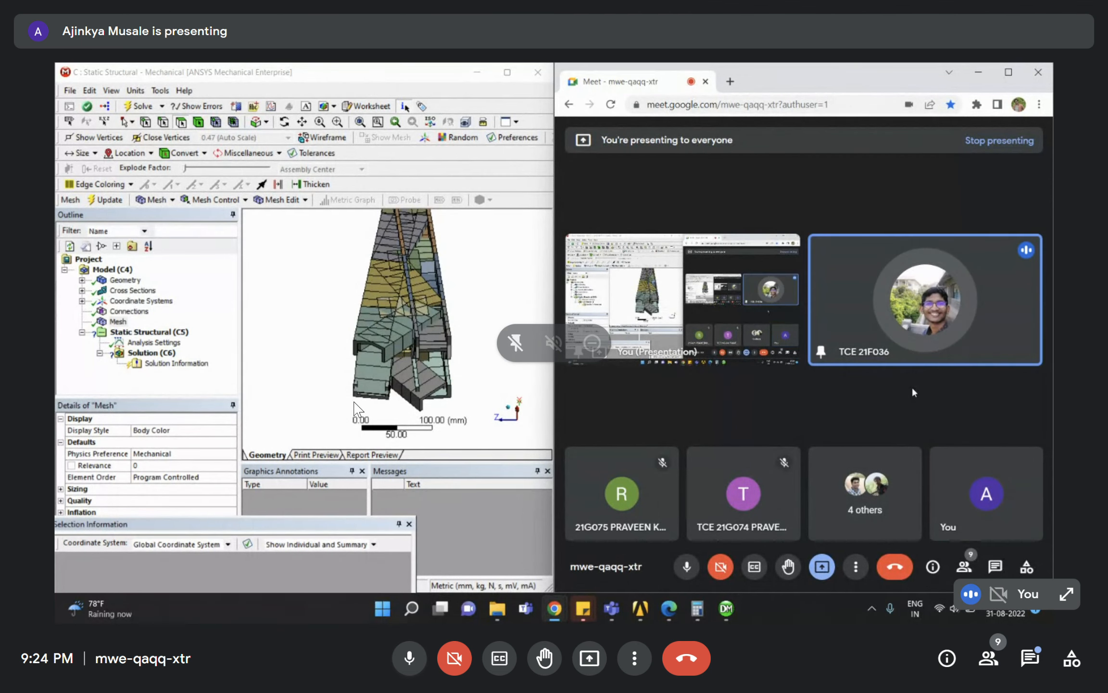
Mute the call microphone and briefly review the assignment PDF.
click(422, 660)
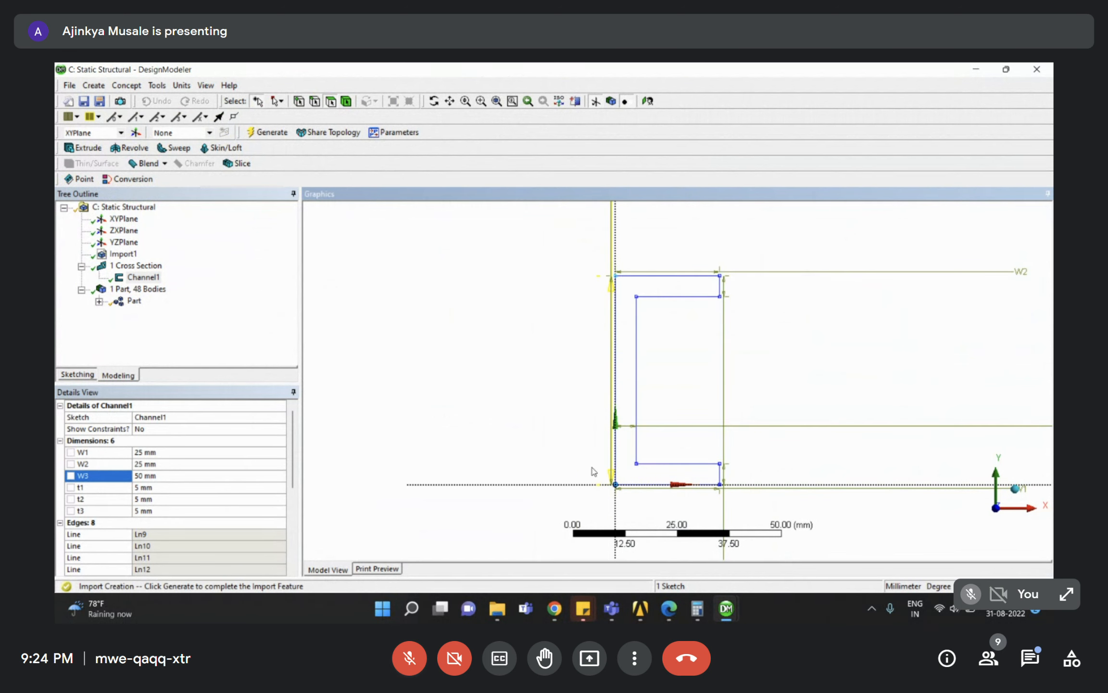
click(672, 613)
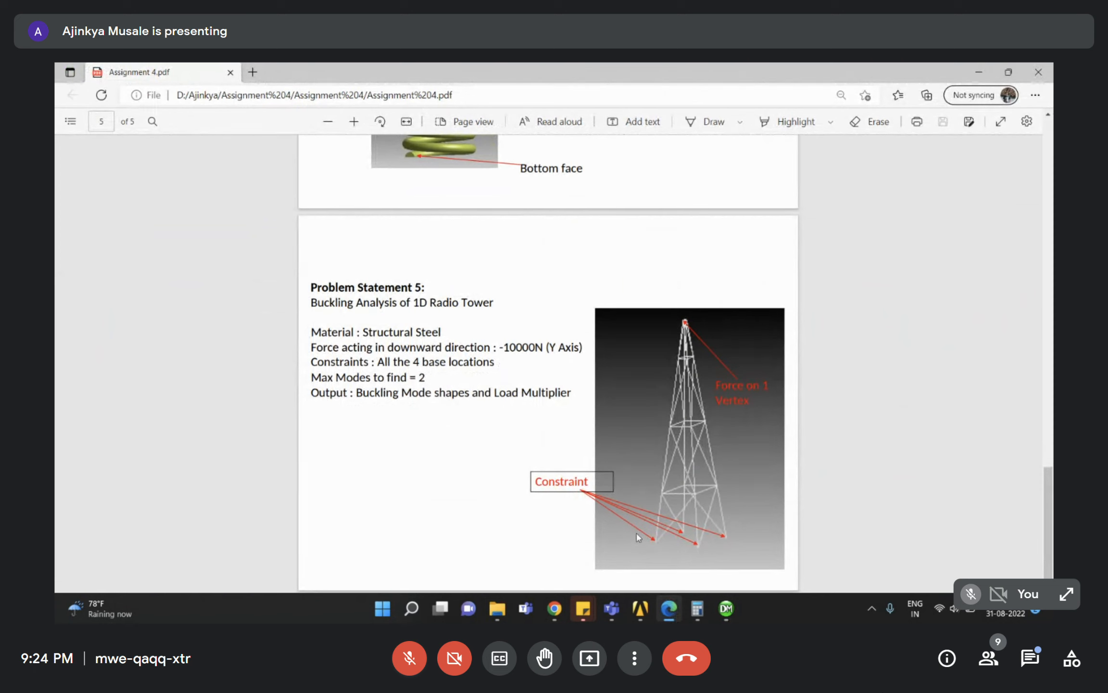
click(969, 72)
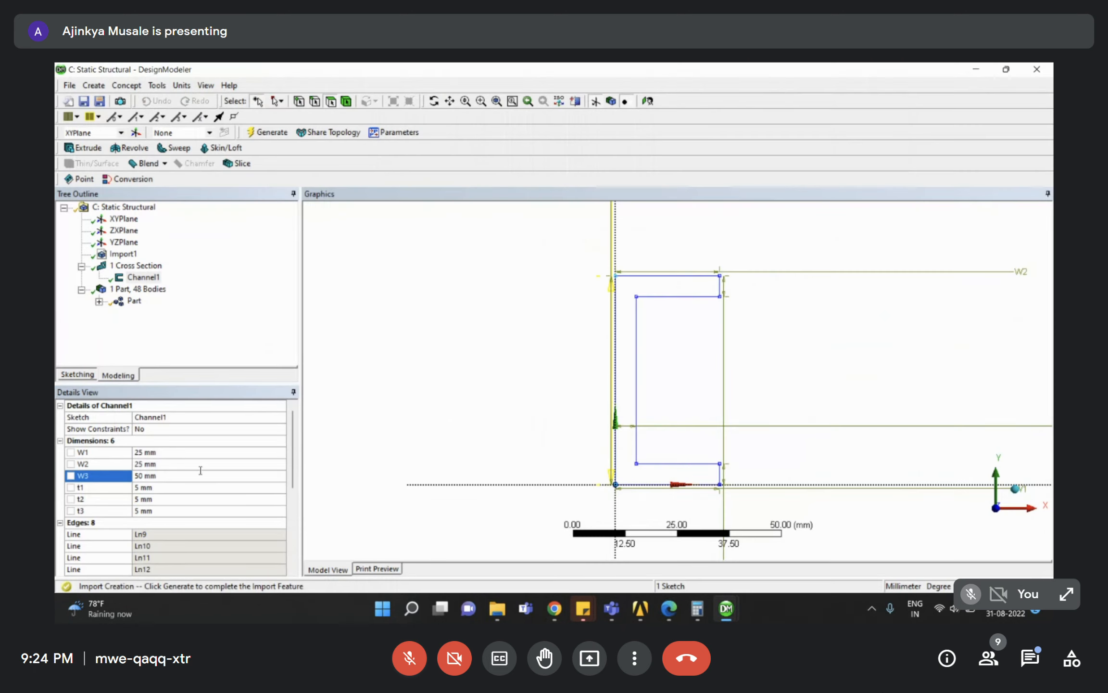
Set Channel1 flange widths W1 and W2 to 10 mm, then enter 5 mm for W1.
click(167, 452)
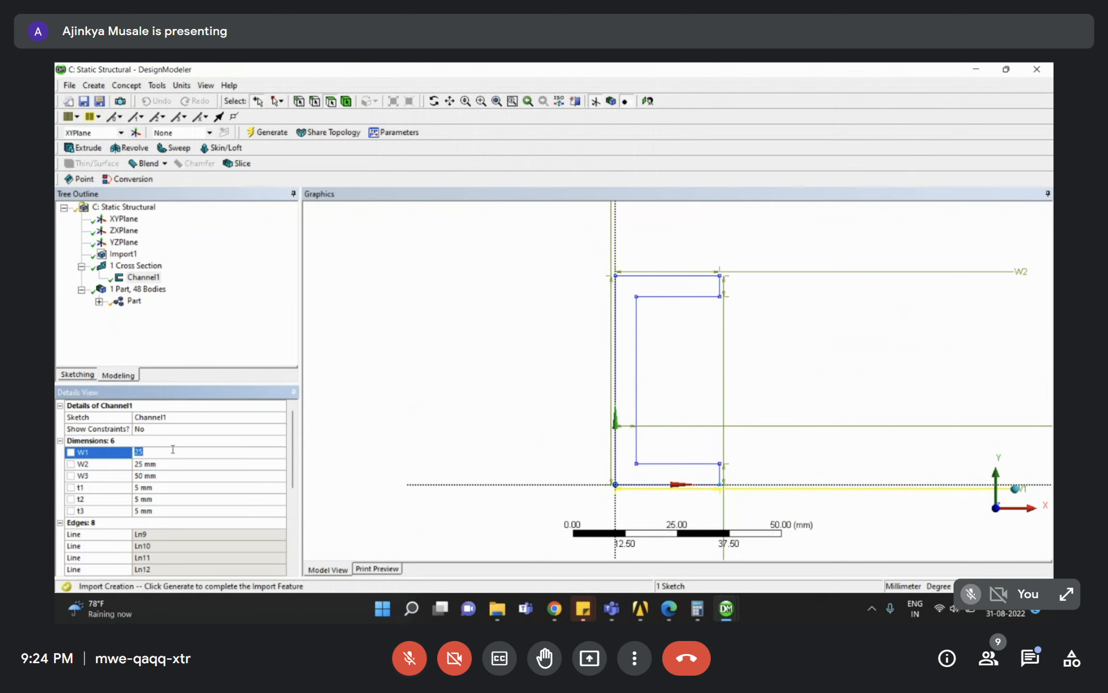
key(Return)
click(154, 464)
text(10)
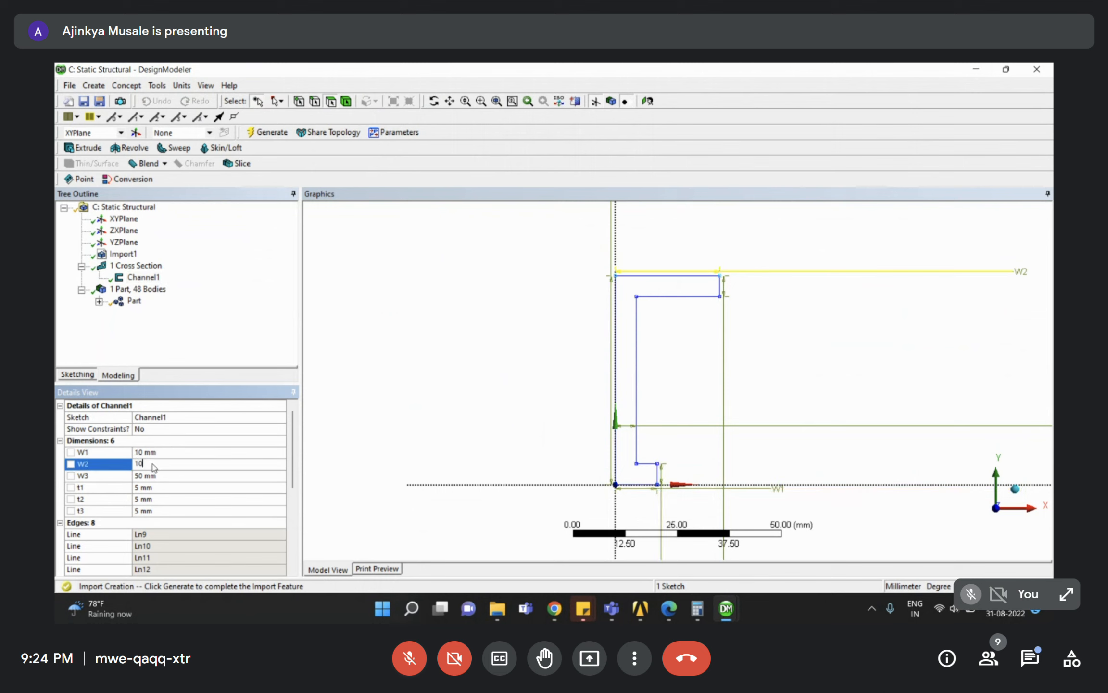
key(Return)
click(158, 453)
text(5)
key(Return)
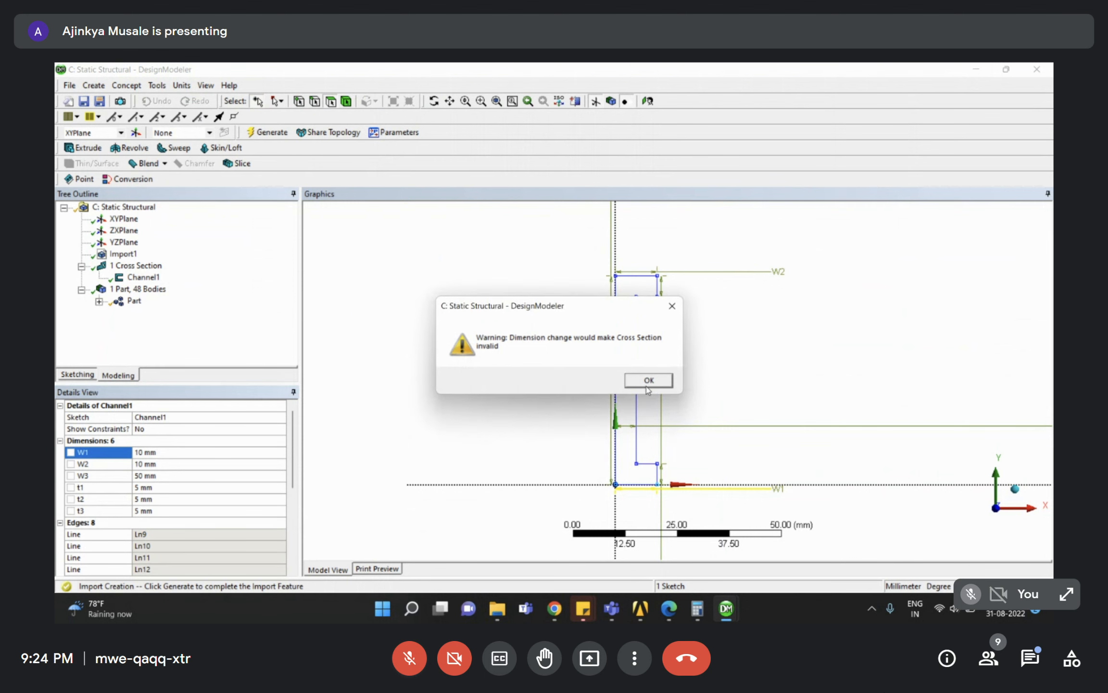
Dismiss the cross-section warning, then set W3 to 20 mm and t1, t2, t3 to 1 mm.
click(646, 384)
click(167, 476)
text(20)
key(Return)
click(158, 489)
text(1)
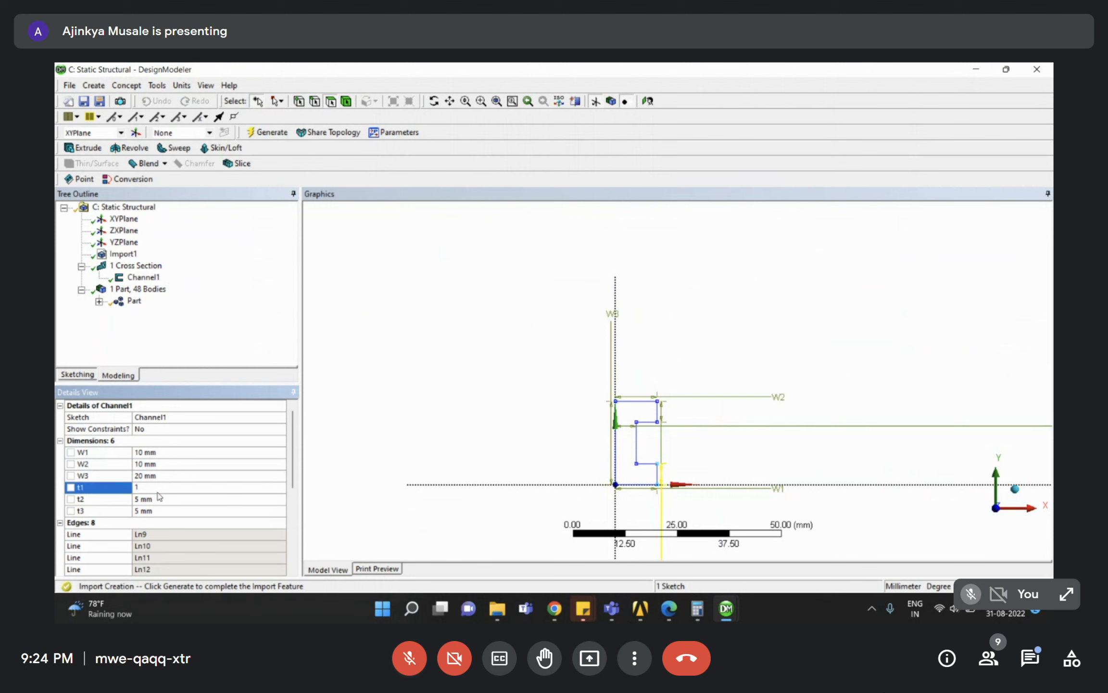
key(Return)
click(160, 499)
text(1)
key(Return)
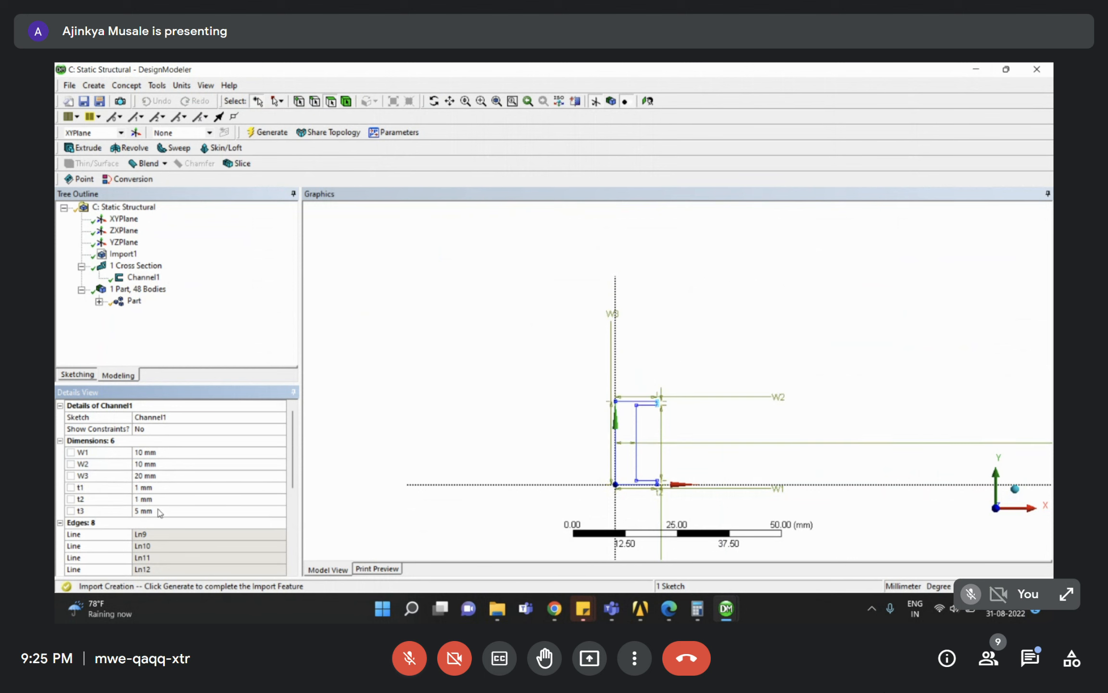
click(159, 510)
text(1)
key(Return)
Set Channel1 W1 and W2 to 5 mm and W3 to 10 mm.
click(153, 452)
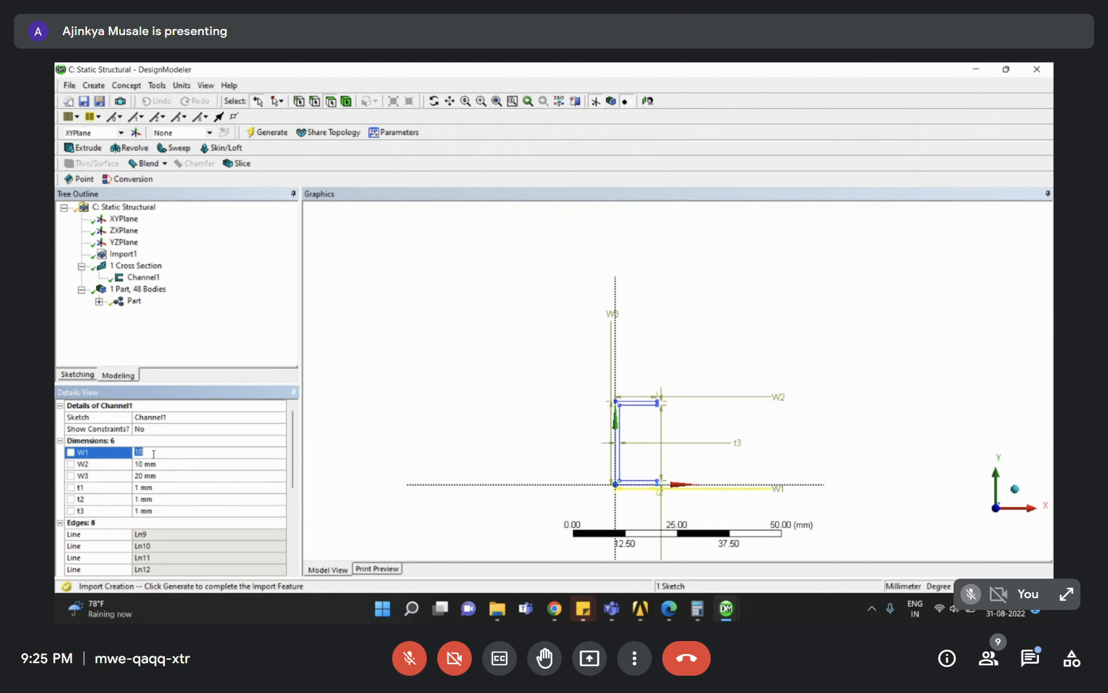
text(2)
text(5)
key(Return)
click(160, 464)
text(5)
key(Return)
click(159, 475)
text(10)
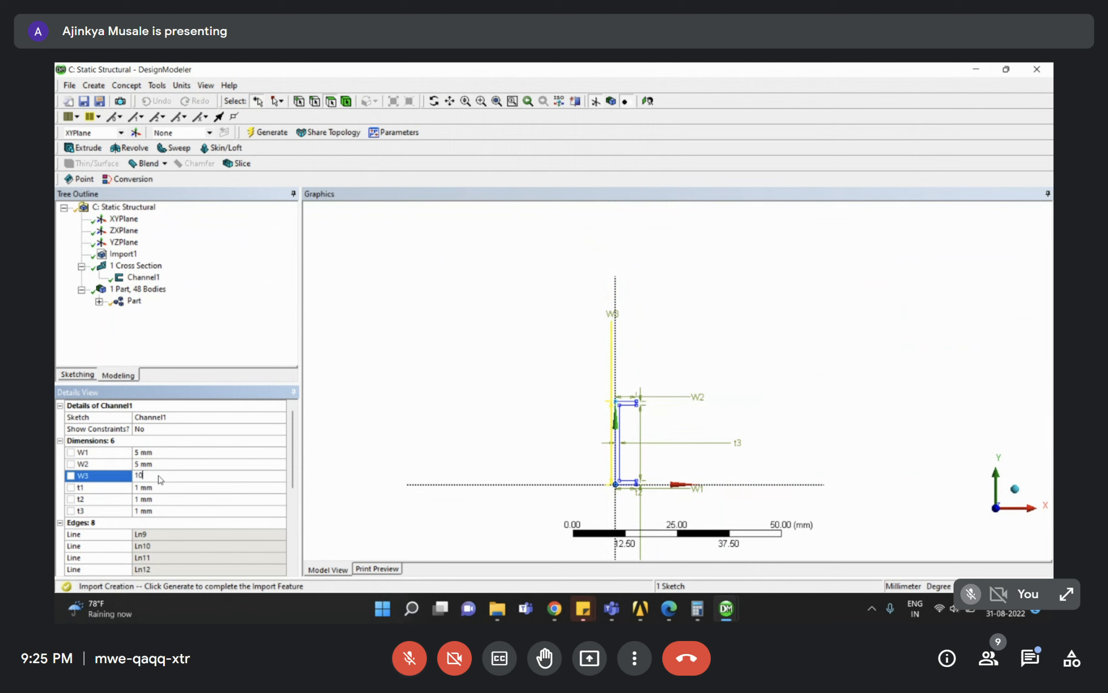
key(Return)
right_drag(596, 412, 700, 507)
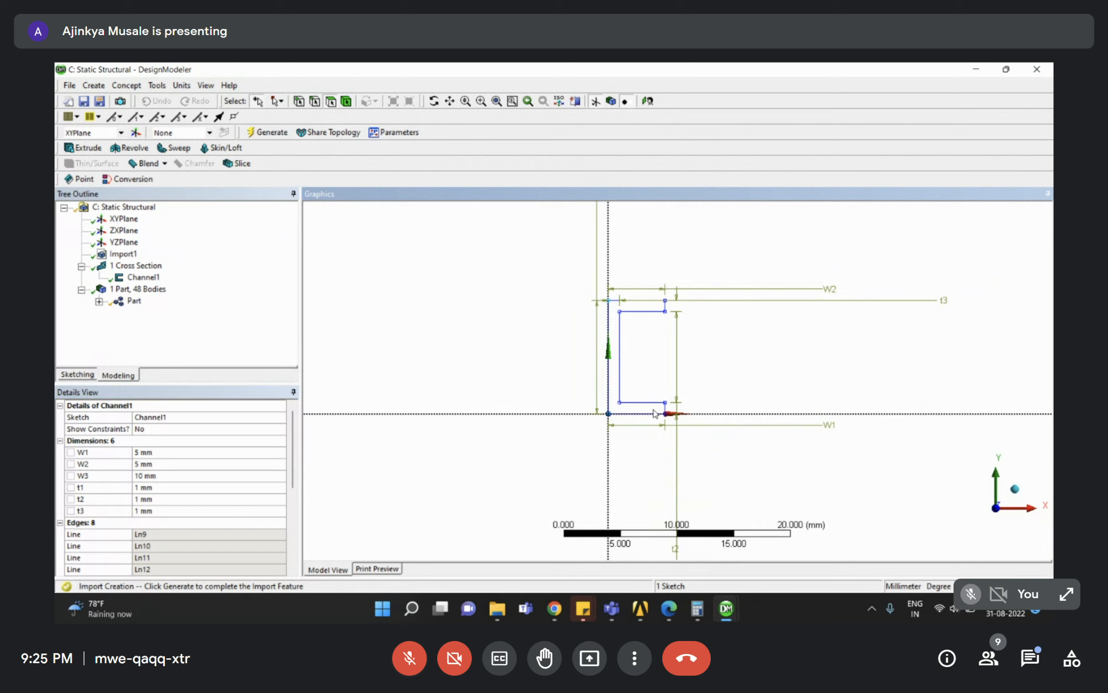
Set thicknesses t1, t2 and t3 to 2 mm and finish editing the channel.
click(182, 487)
text(2)
key(Return)
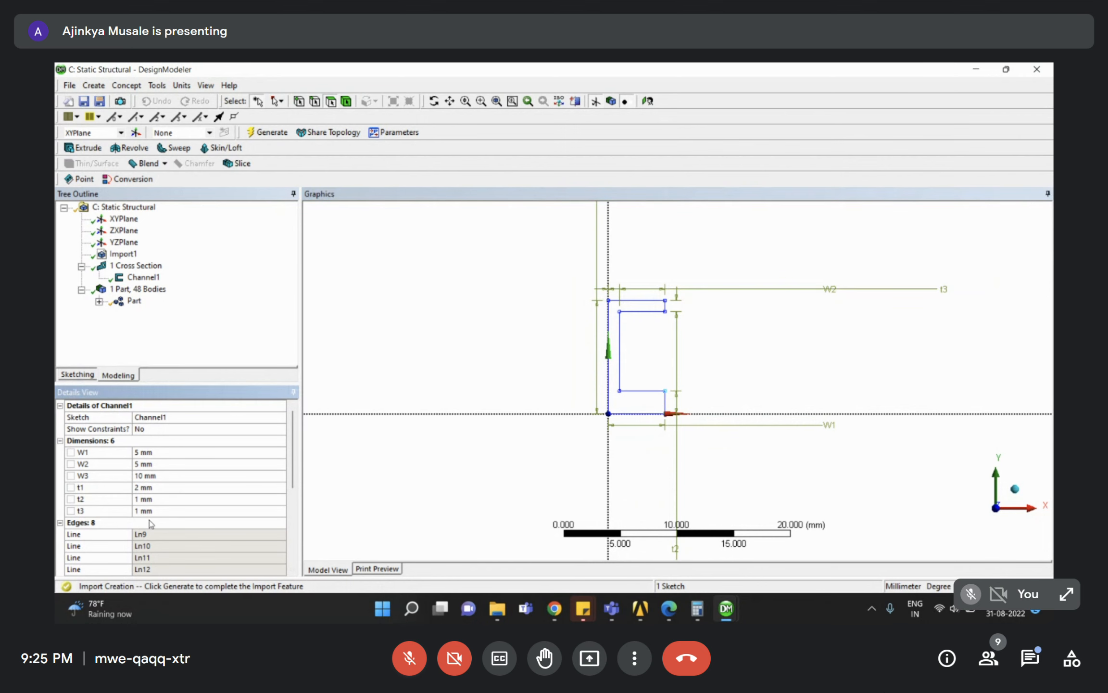
click(157, 500)
text(2)
key(Return)
click(153, 509)
text(2)
key(Return)
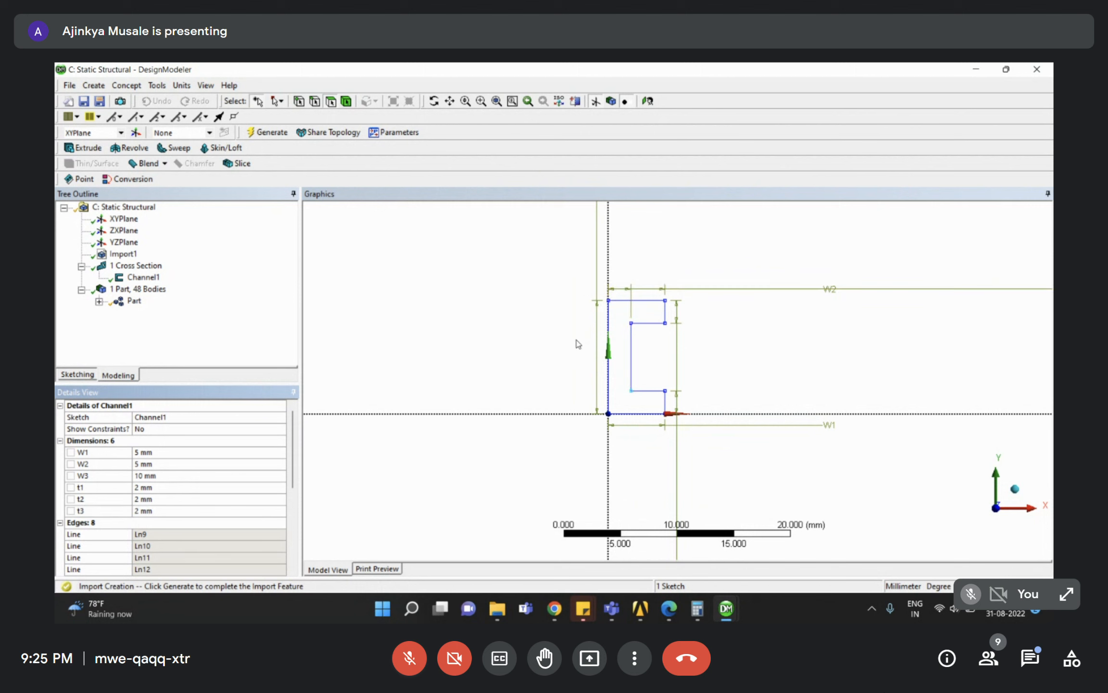
right_drag(537, 266, 705, 420)
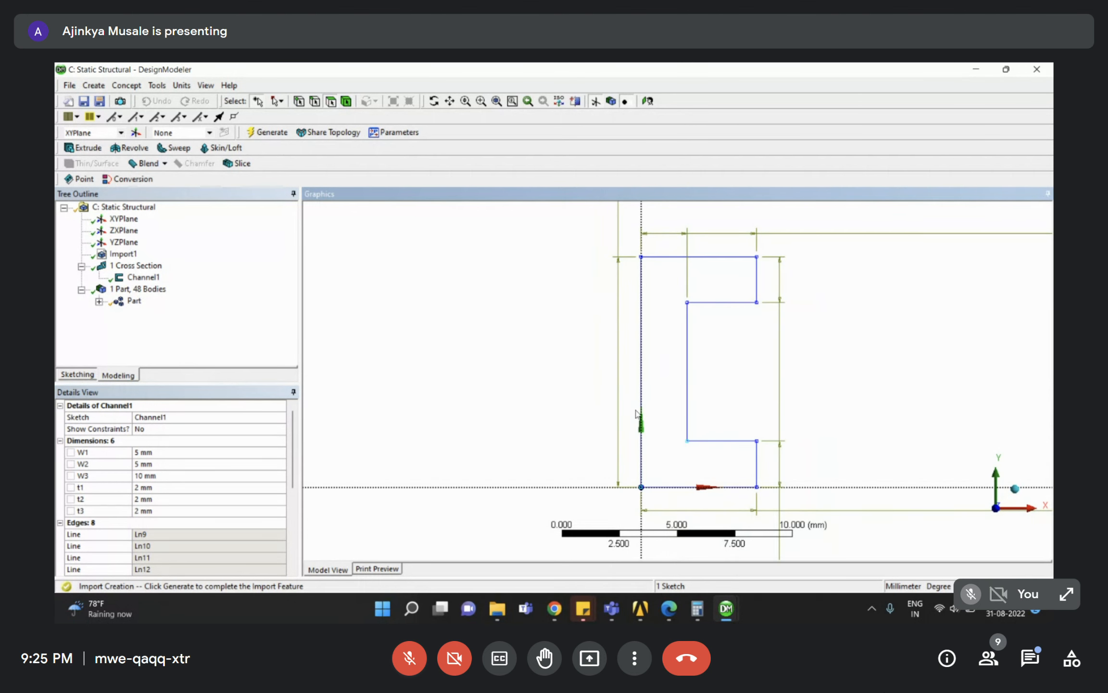
click(151, 320)
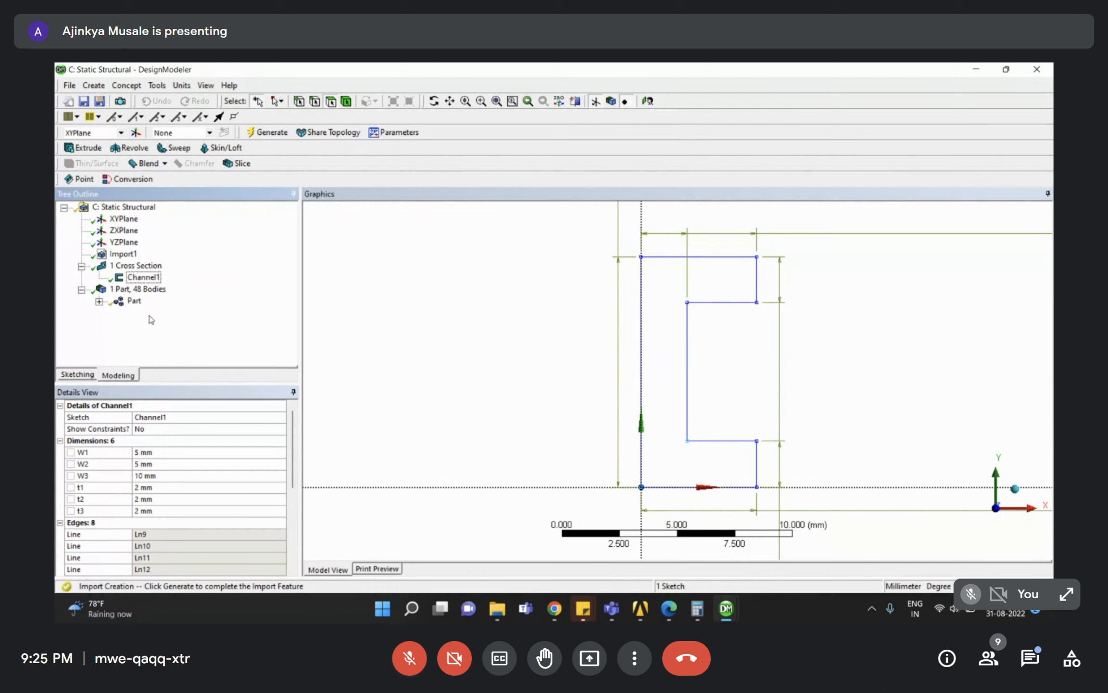
Open system C's model from Session_4 in Mechanical, accepting the updated geometry, and maximize it.
mouse_move(640, 609)
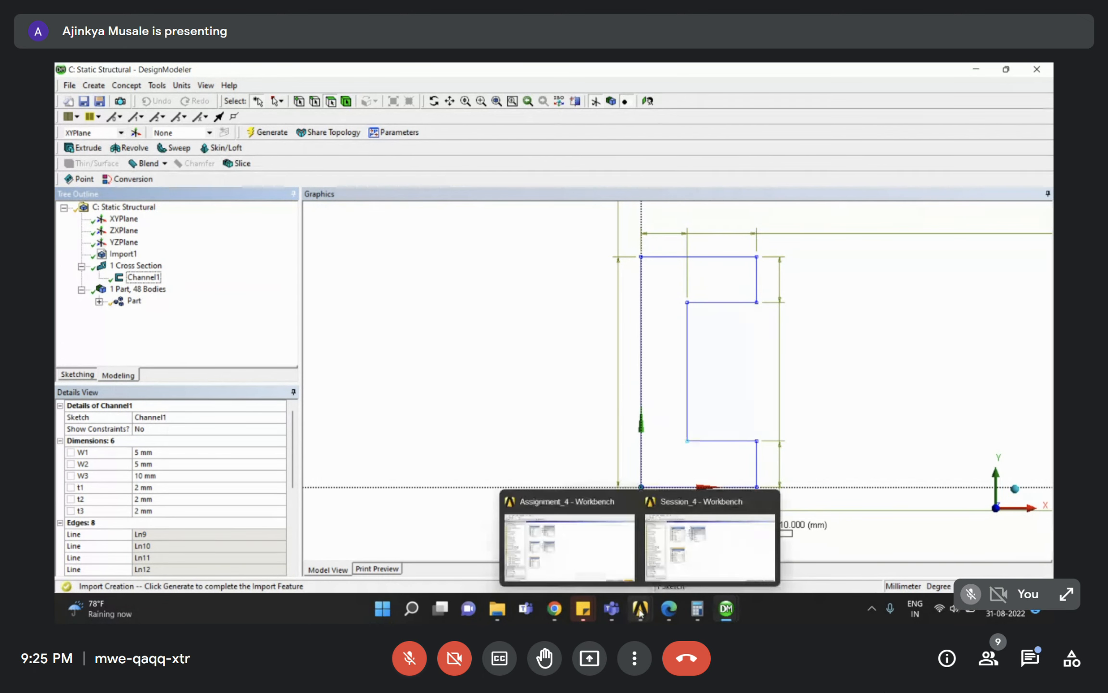
click(678, 565)
double_click(322, 398)
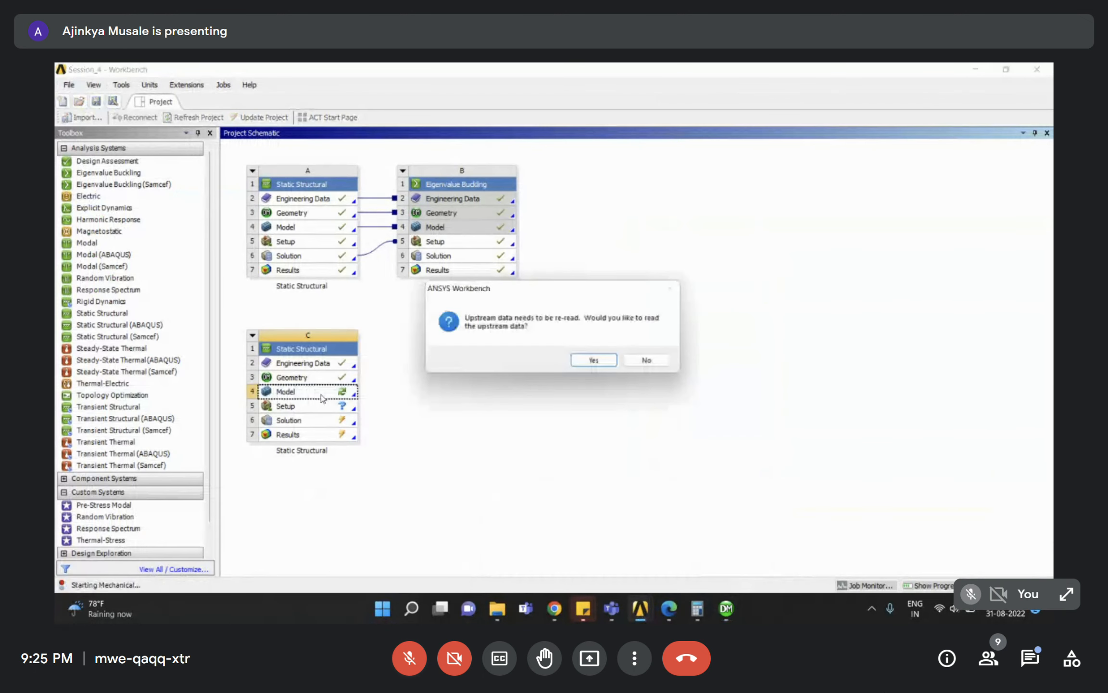
click(592, 364)
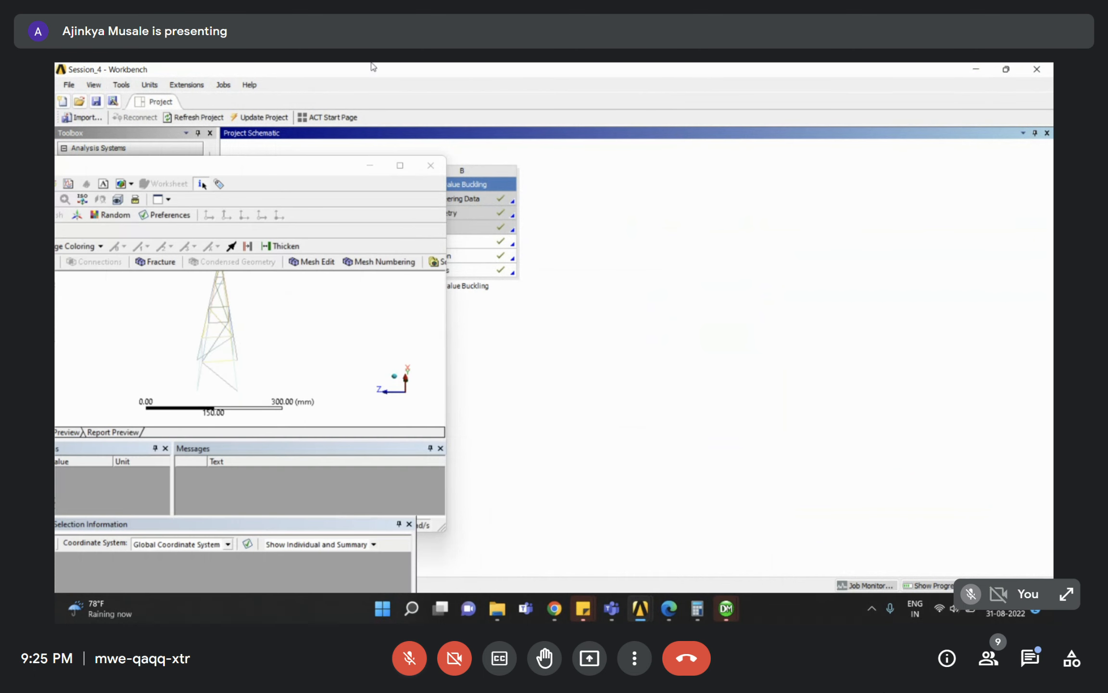
click(400, 165)
Generate the tower mesh, inspect it from several angles, then bring up the assignment PDF.
click(116, 285)
right_click(116, 285)
click(164, 327)
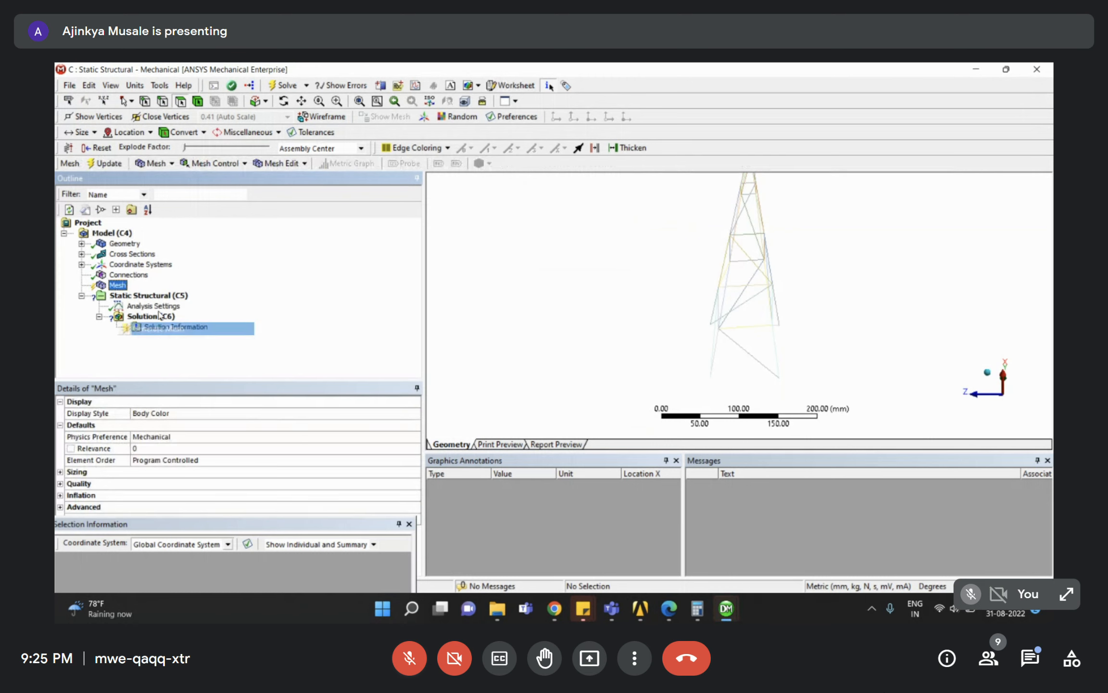
middle_drag(760, 323, 576, 307)
scroll(577, 306, down, 5)
right_drag(700, 280, 795, 363)
mouse_move(795, 361)
middle_down()
mouse_move(771, 347)
mouse_move(914, 340)
mouse_move(704, 383)
mouse_move(831, 366)
mouse_move(853, 383)
mouse_move(799, 366)
mouse_move(810, 372)
middle_up()
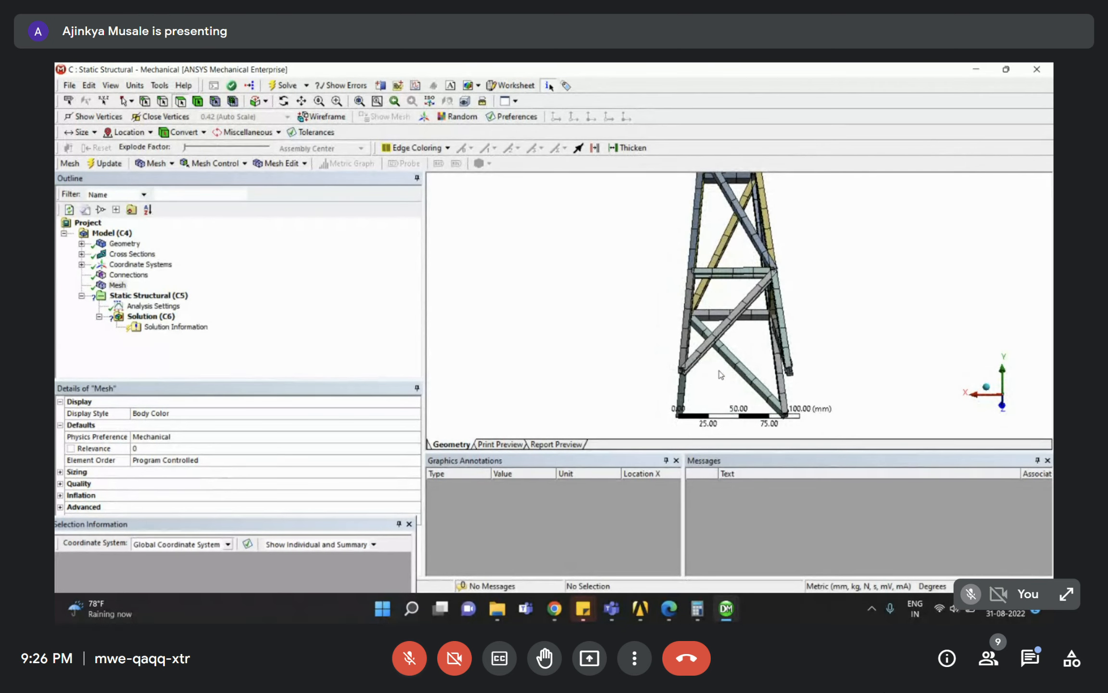
middle_drag(680, 367, 815, 396)
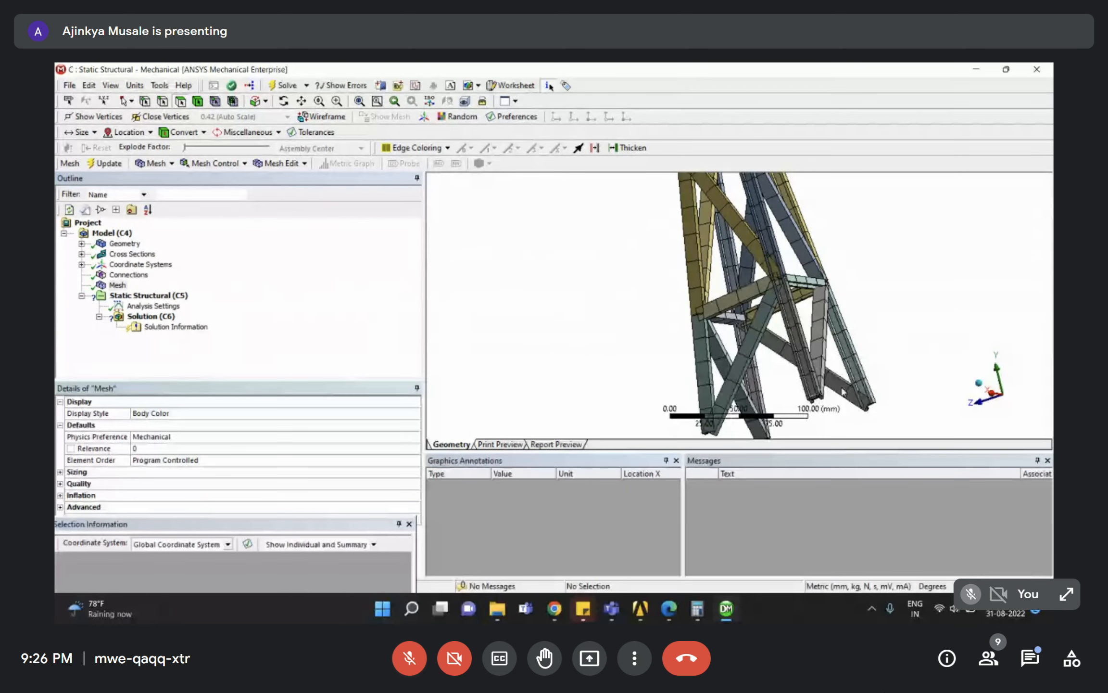
middle_drag(845, 372, 705, 243)
scroll(801, 323, down, 4)
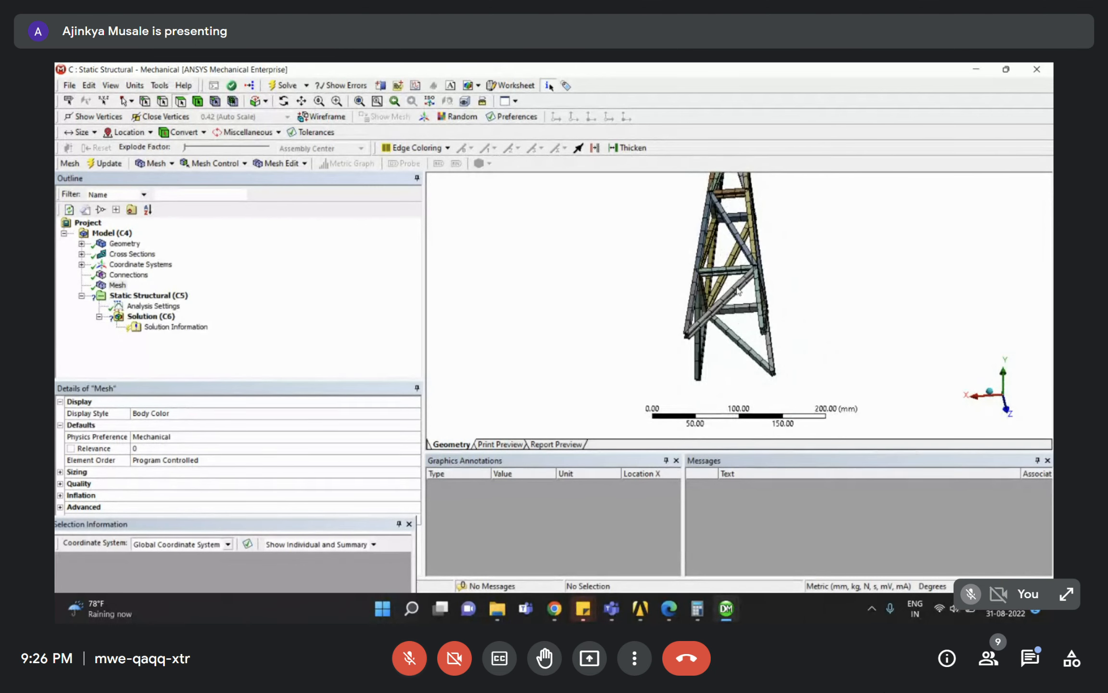
scroll(730, 290, down, 3)
middle_drag(730, 290, 687, 248)
scroll(727, 263, up, 5)
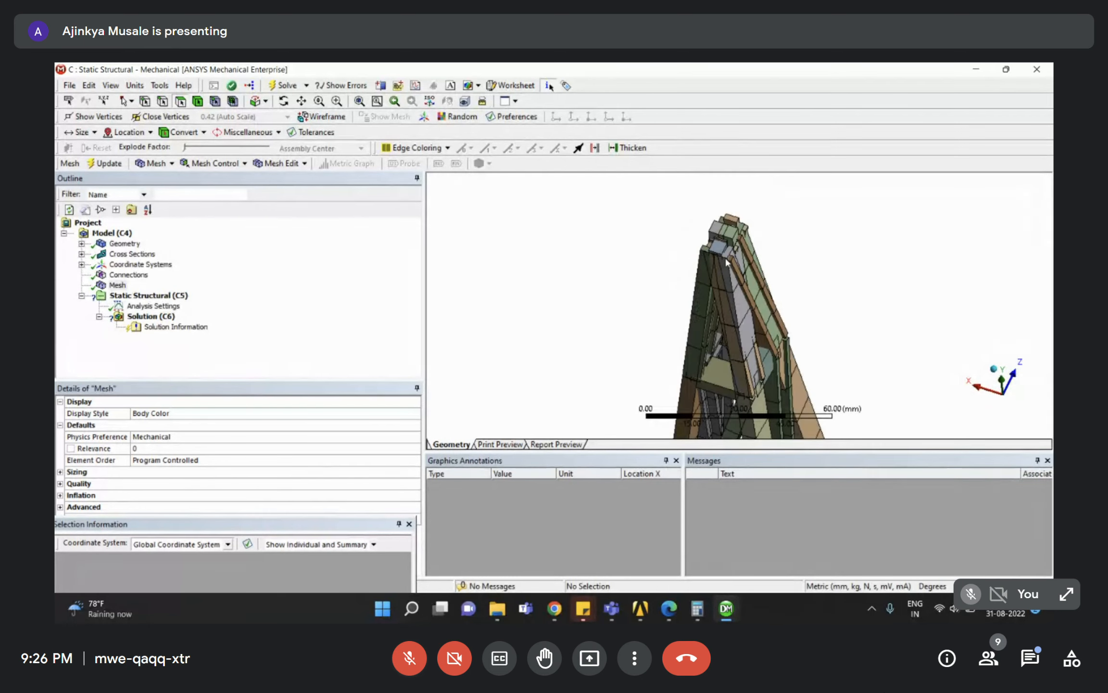
middle_drag(802, 305, 812, 267)
scroll(802, 306, down, 2)
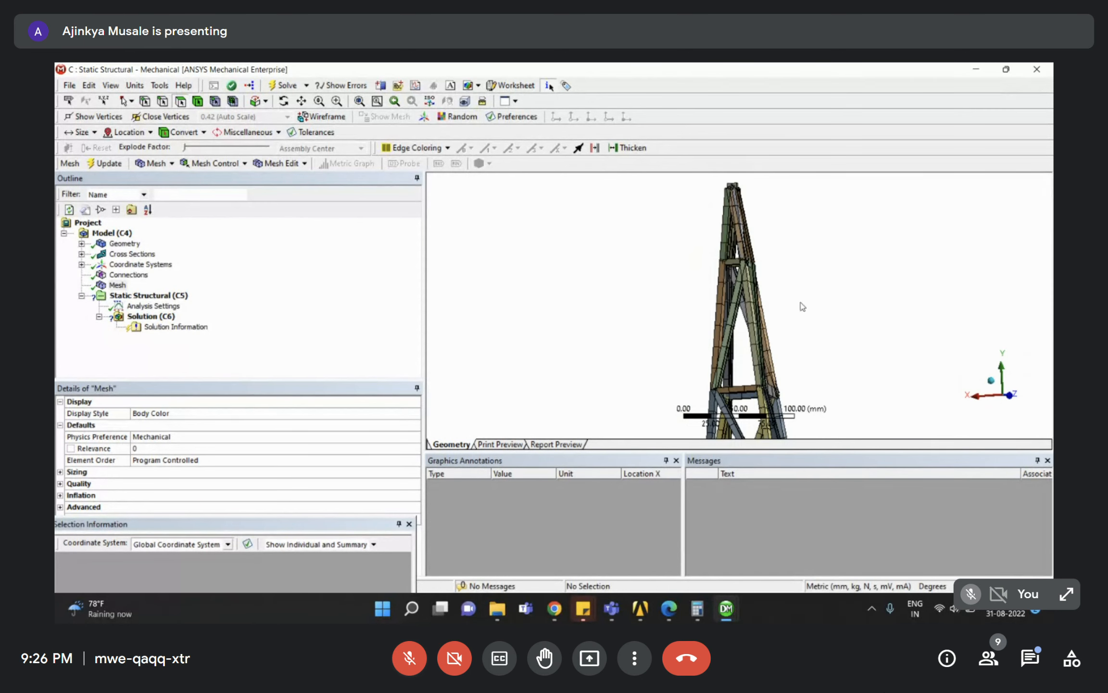
click(338, 312)
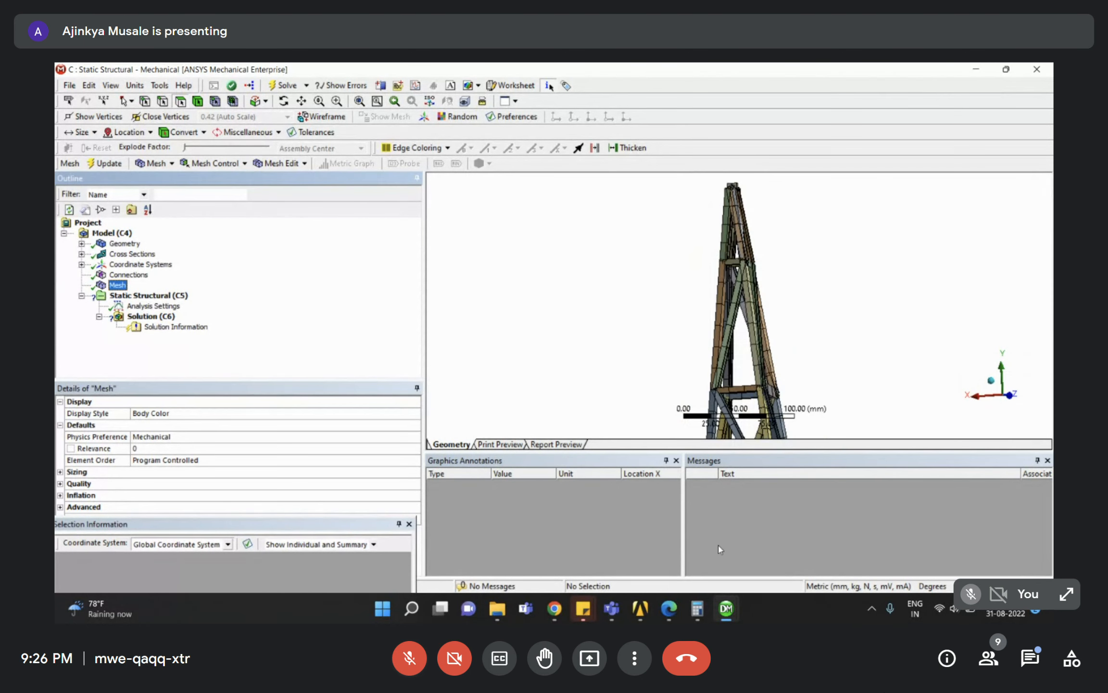
click(668, 608)
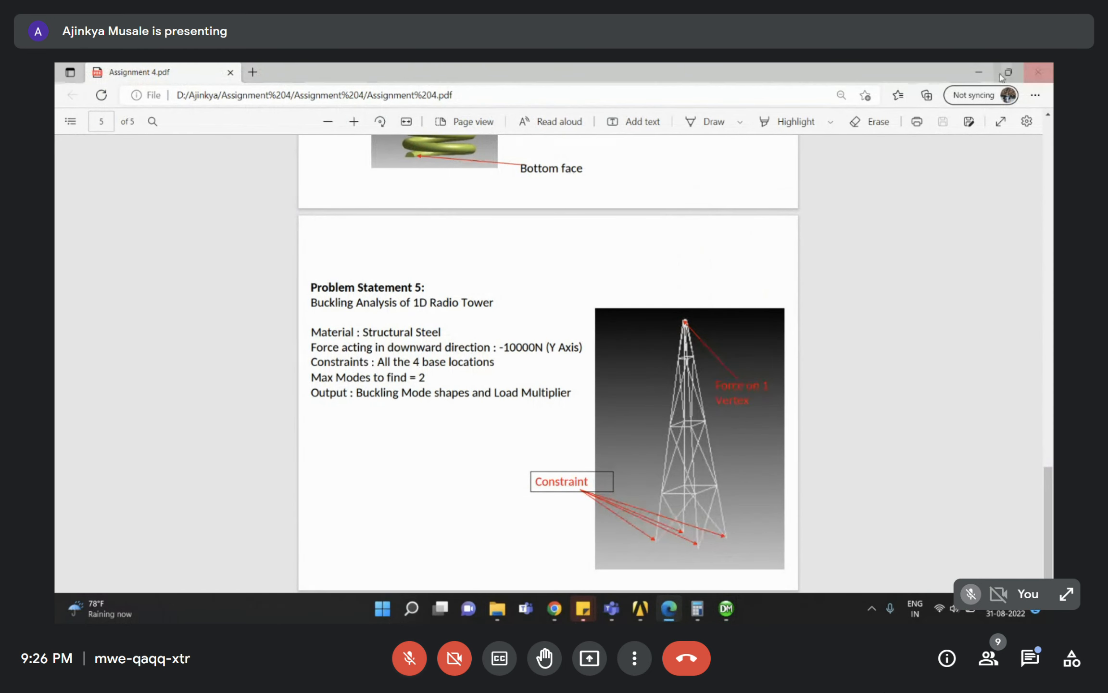
Insert a Fixed Support under the Static Structural analysis.
click(978, 72)
click(131, 296)
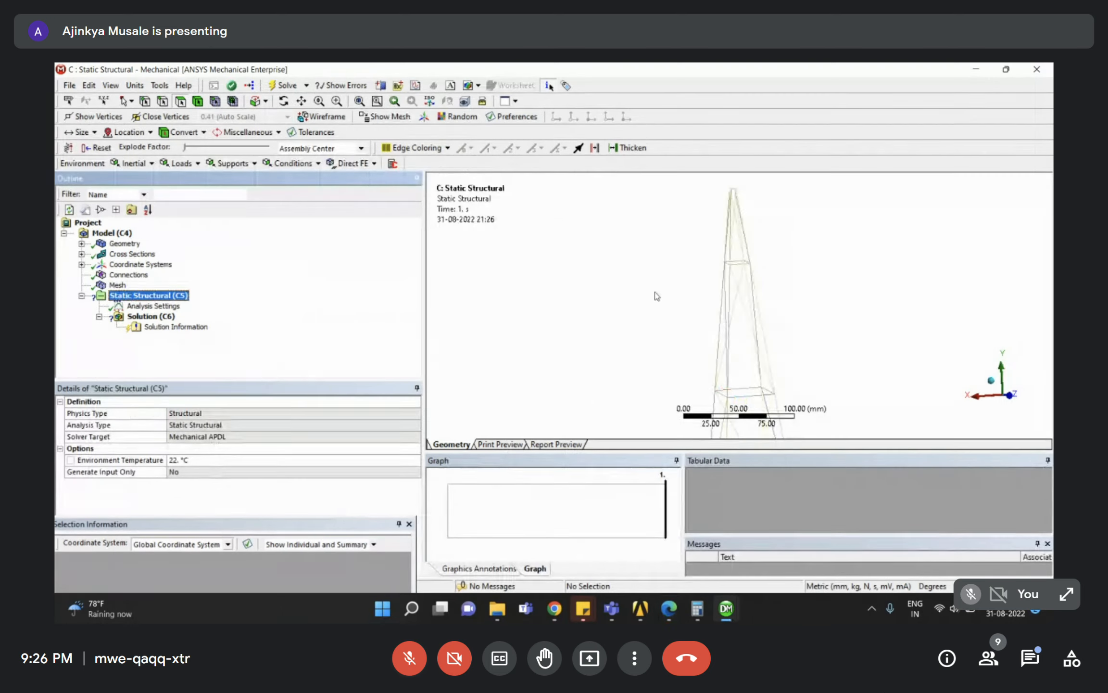
scroll(741, 343, down, 4)
right_drag(702, 342, 789, 396)
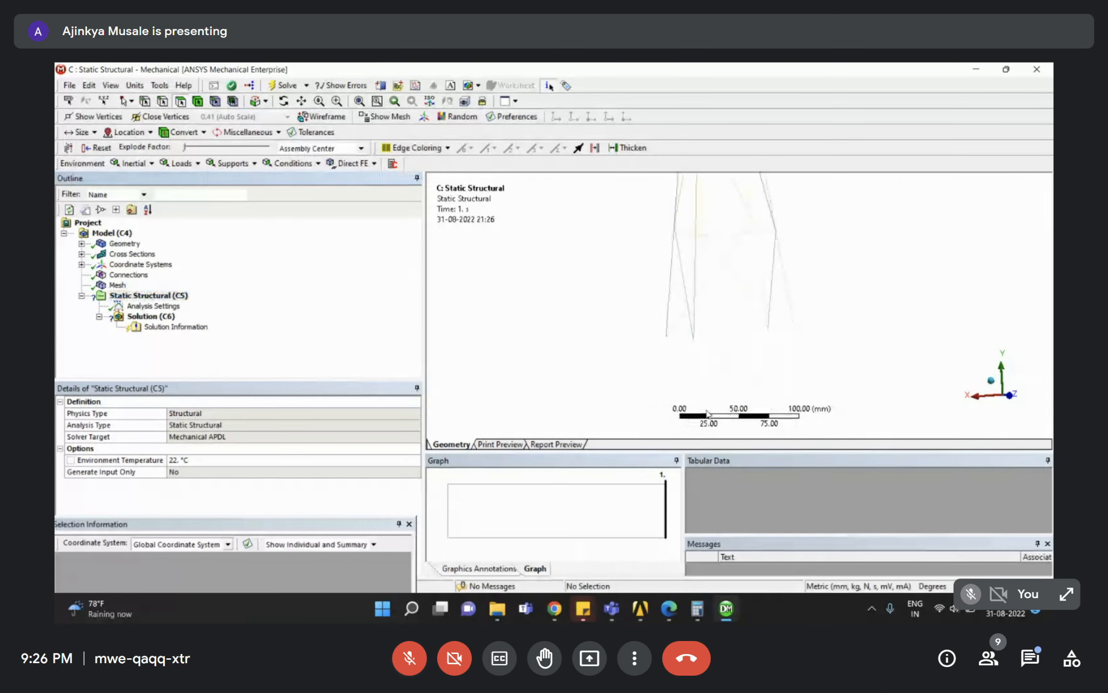
click(144, 295)
right_click(171, 294)
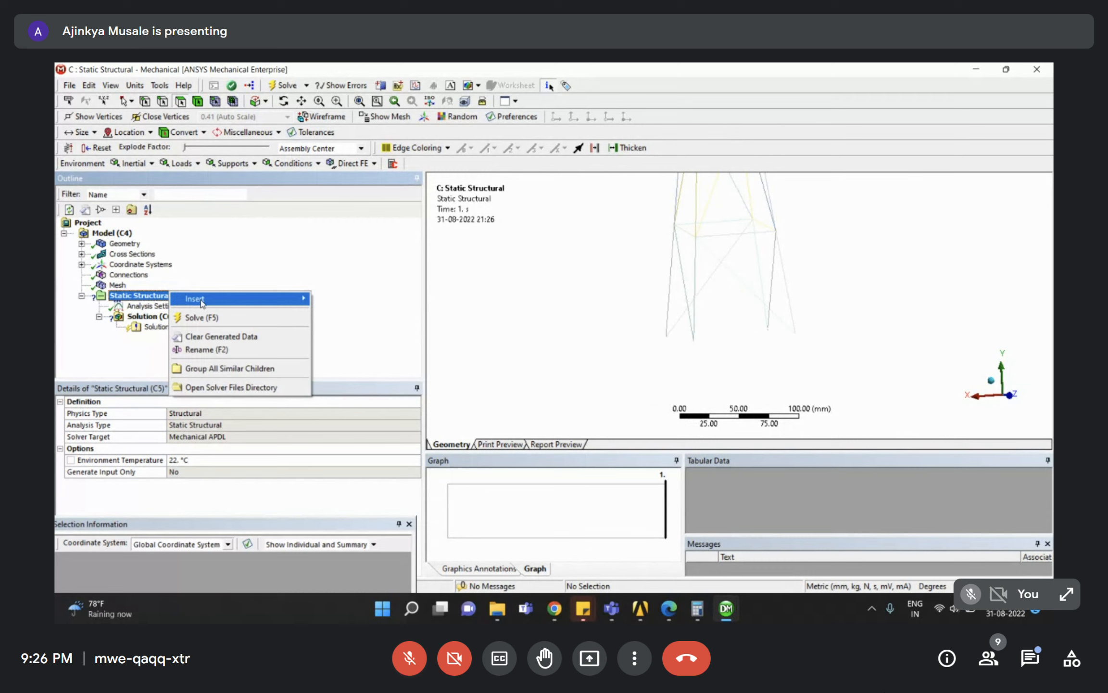
mouse_move(234, 303)
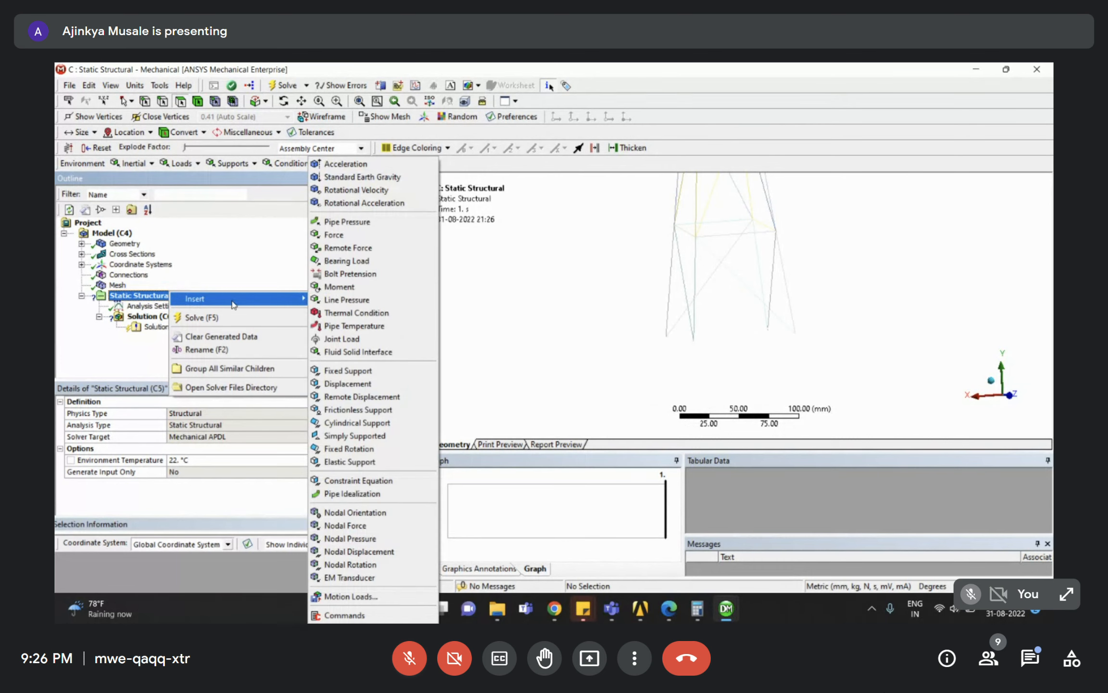
click(349, 375)
Scope the Fixed Support to the four base vertices of the tower.
click(131, 101)
click(133, 117)
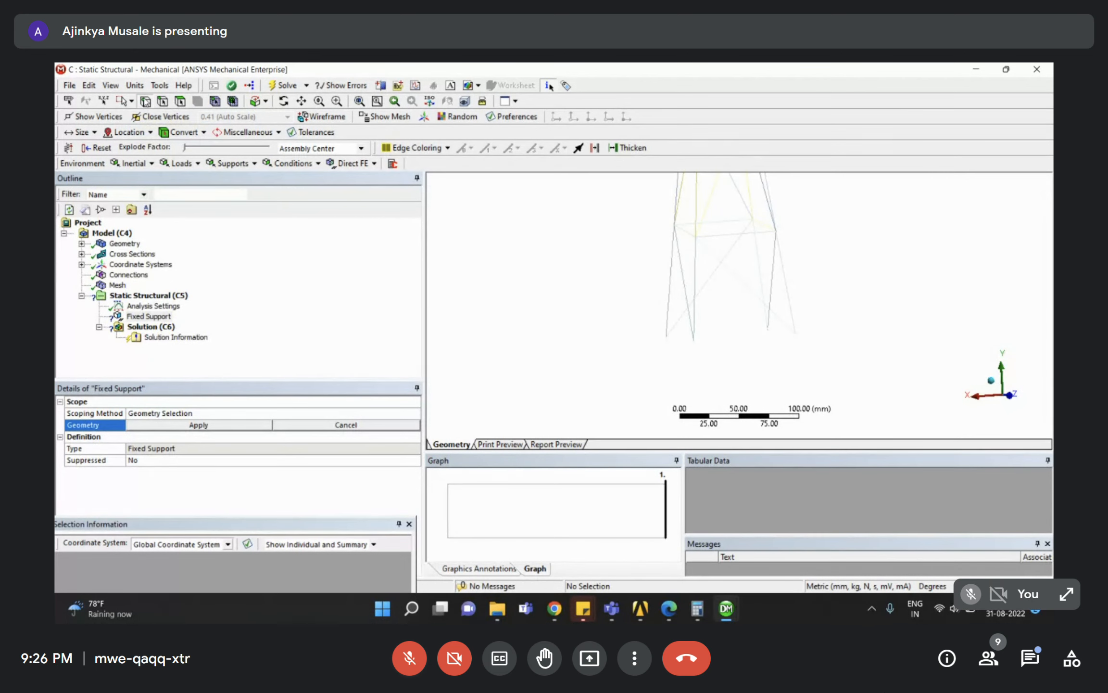
mouse_move(701, 329)
middle_down()
mouse_move(685, 319)
mouse_move(720, 324)
middle_up()
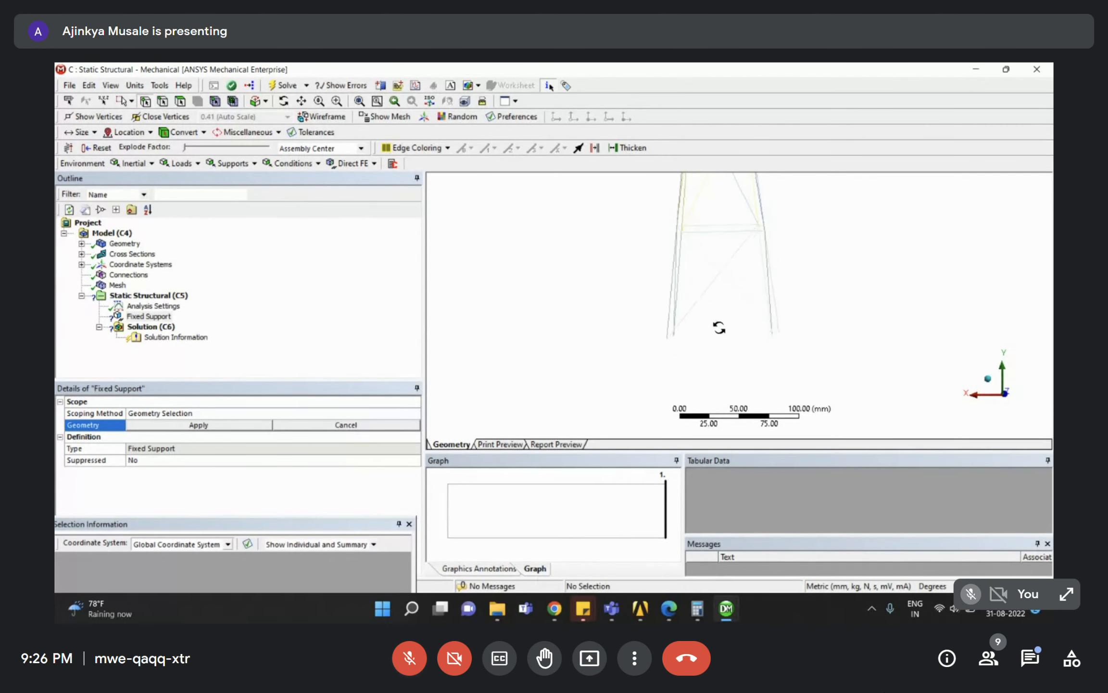
click(1005, 394)
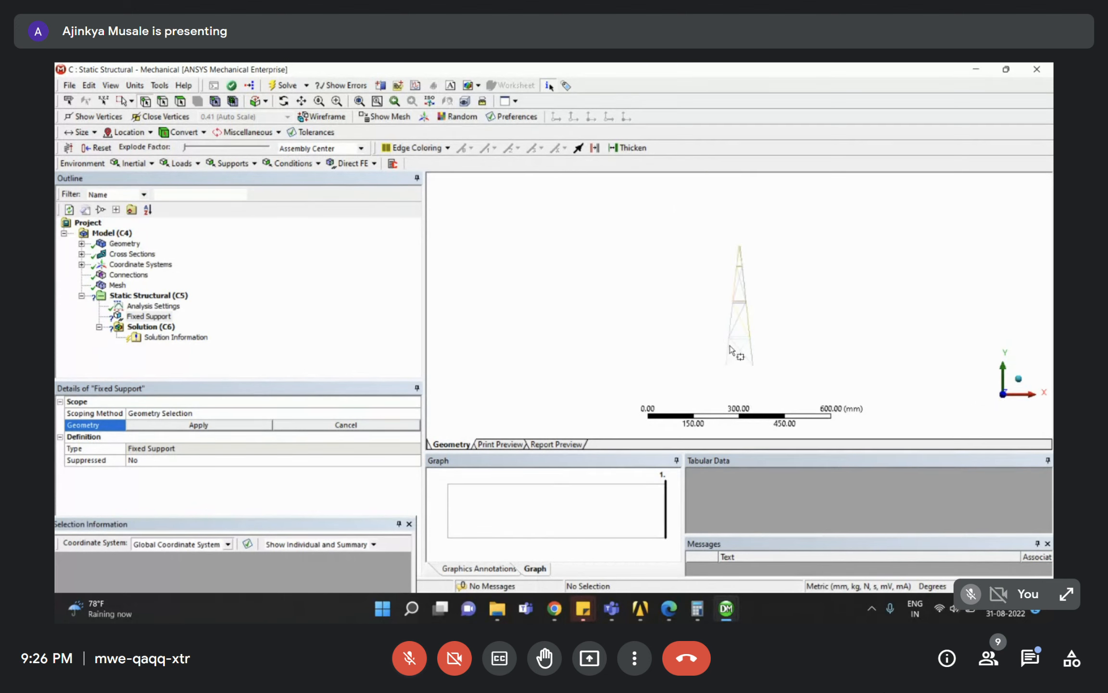
drag(704, 344, 773, 388)
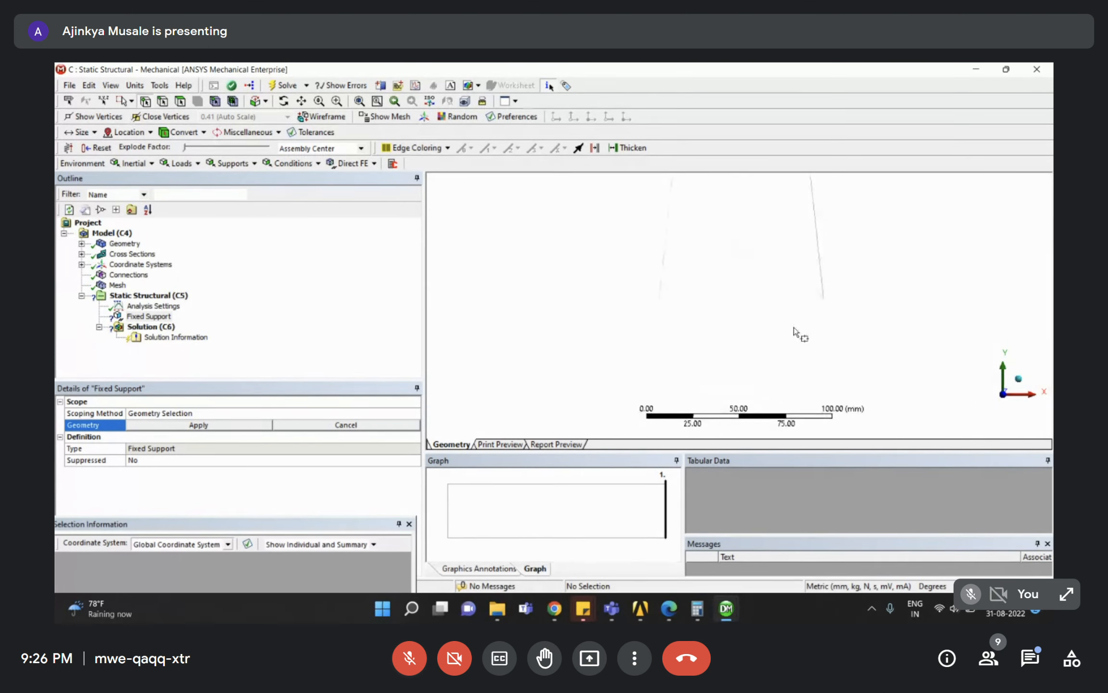
drag(853, 314, 591, 277)
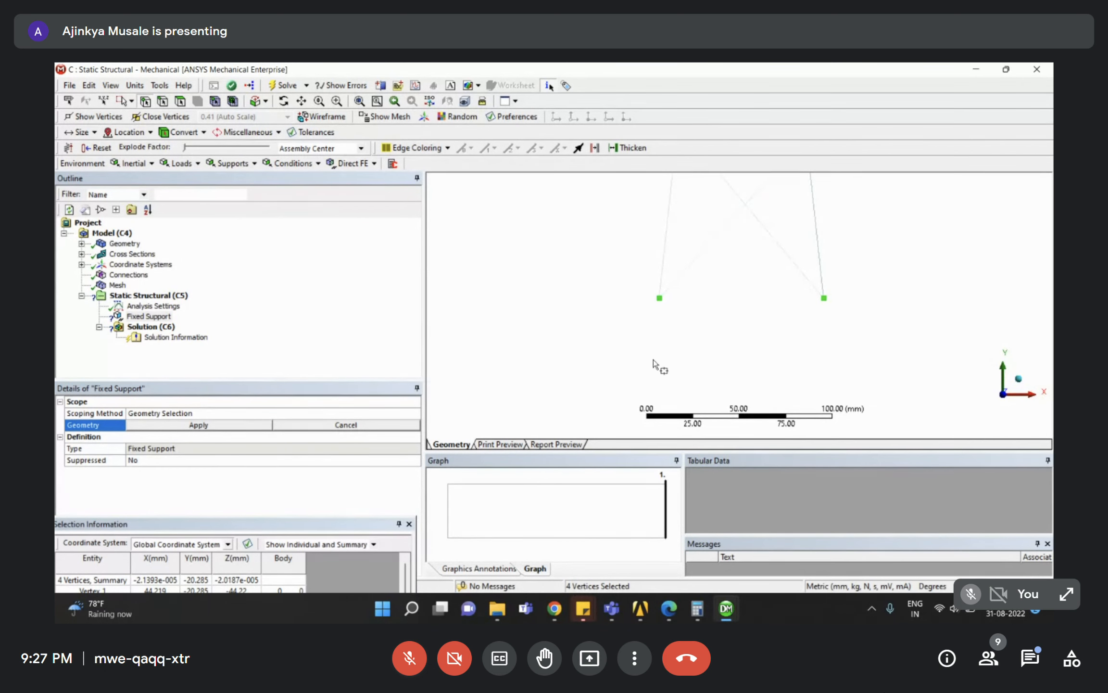
middle_drag(698, 350, 770, 356)
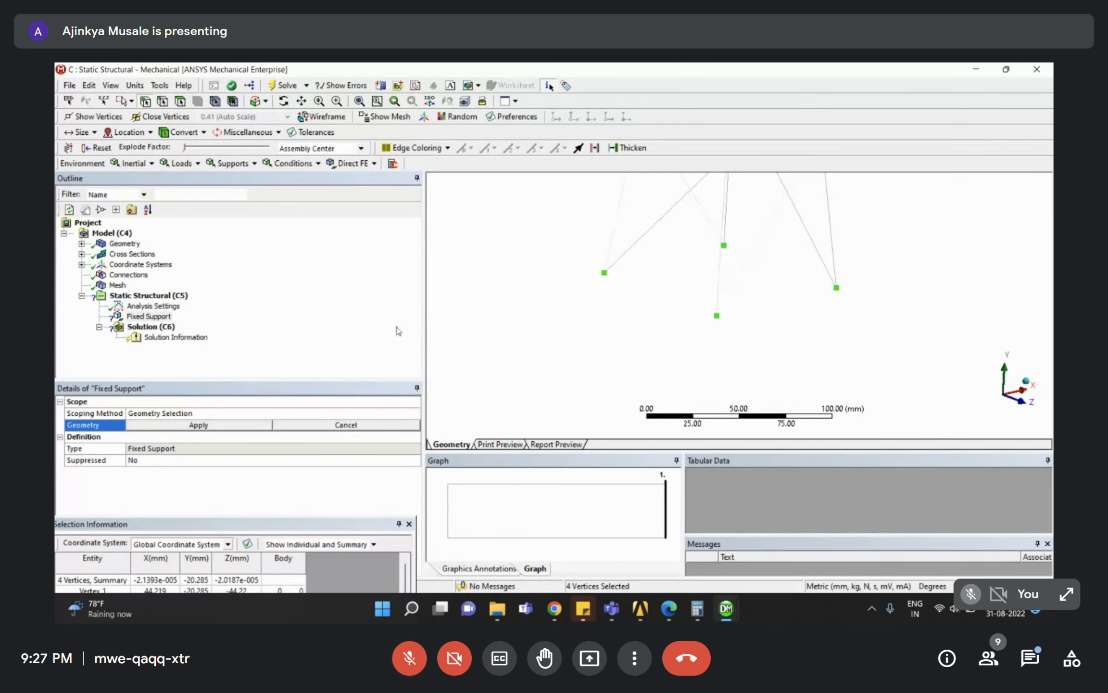
click(159, 426)
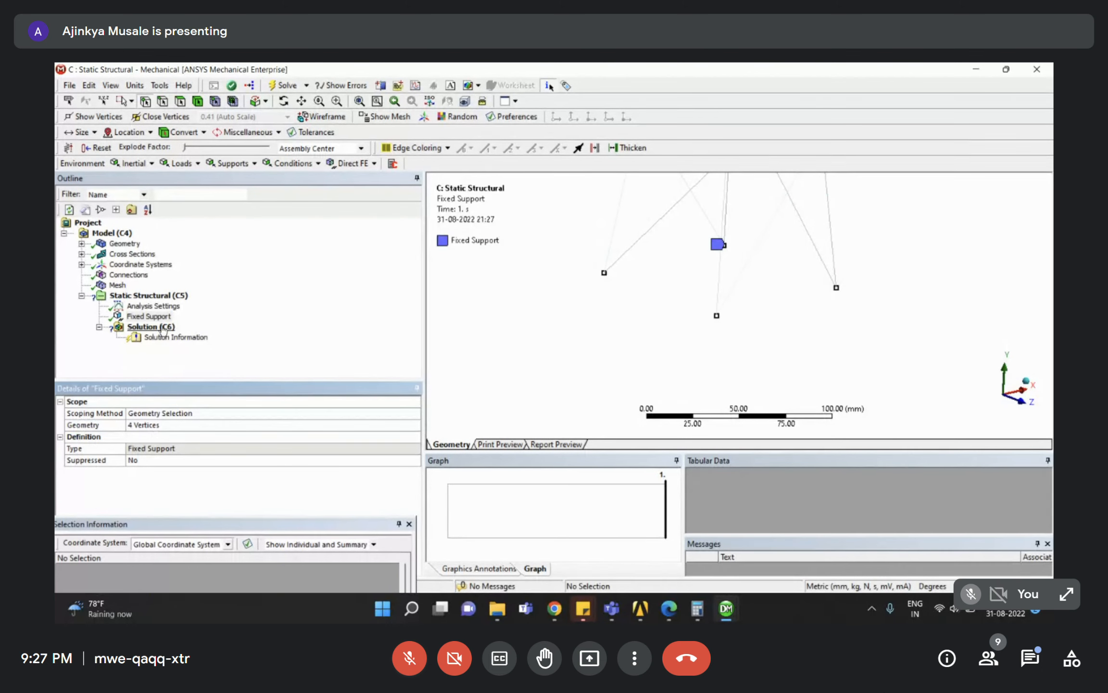
Zoom in on the tower top and review the Fixed Support in the tree.
scroll(697, 325, down, 5)
scroll(731, 293, up, 10)
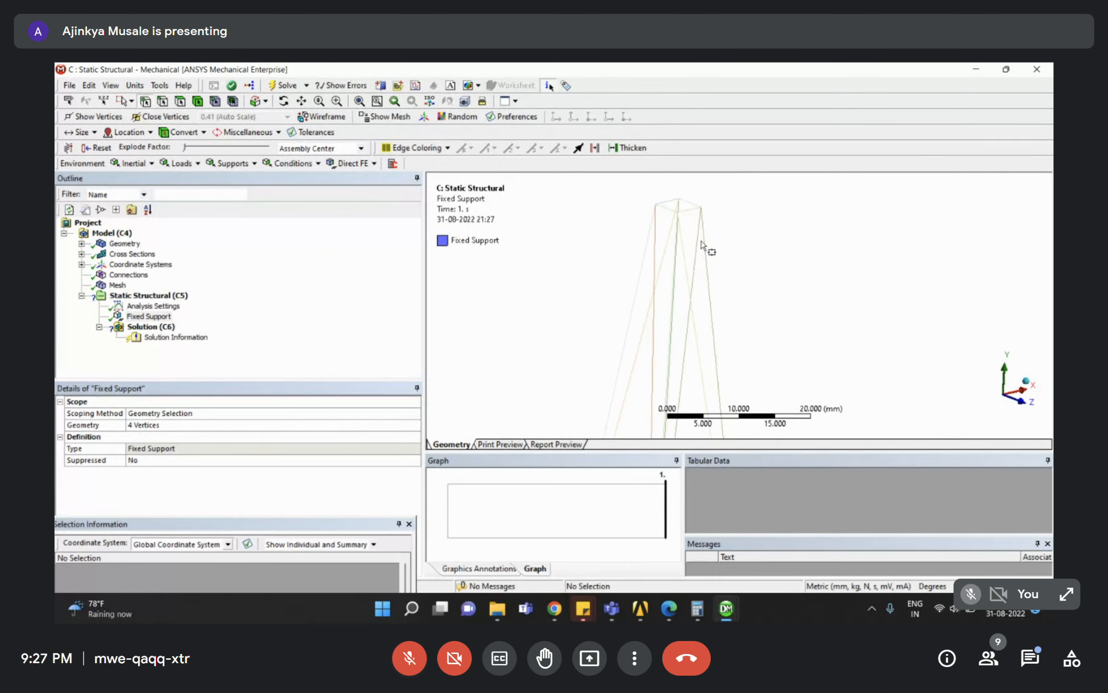
scroll(726, 252, up, 3)
middle_drag(749, 267, 756, 263)
scroll(746, 255, down, 2)
right_drag(720, 199, 858, 283)
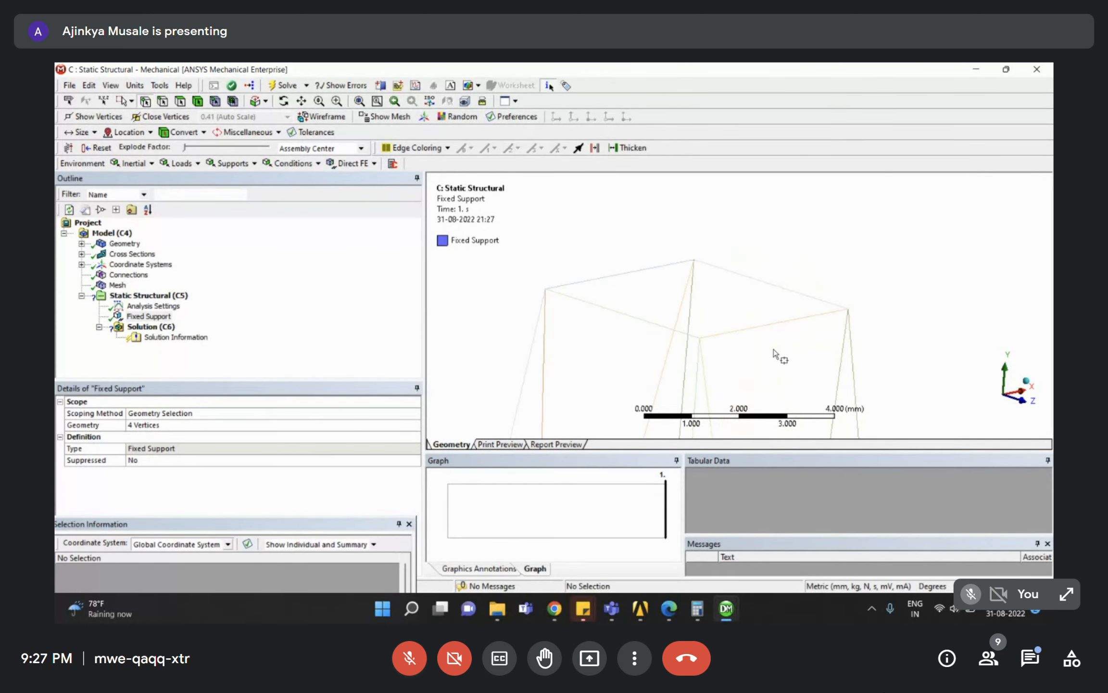
click(149, 316)
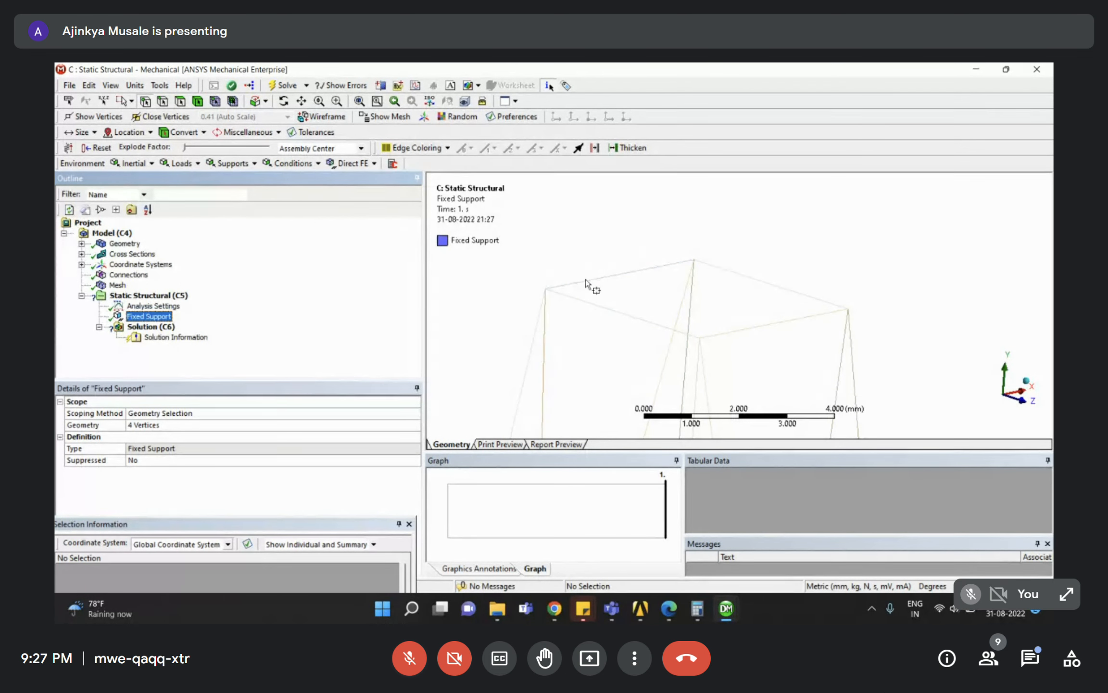
Insert a Force under the Static Structural analysis.
right_click(159, 299)
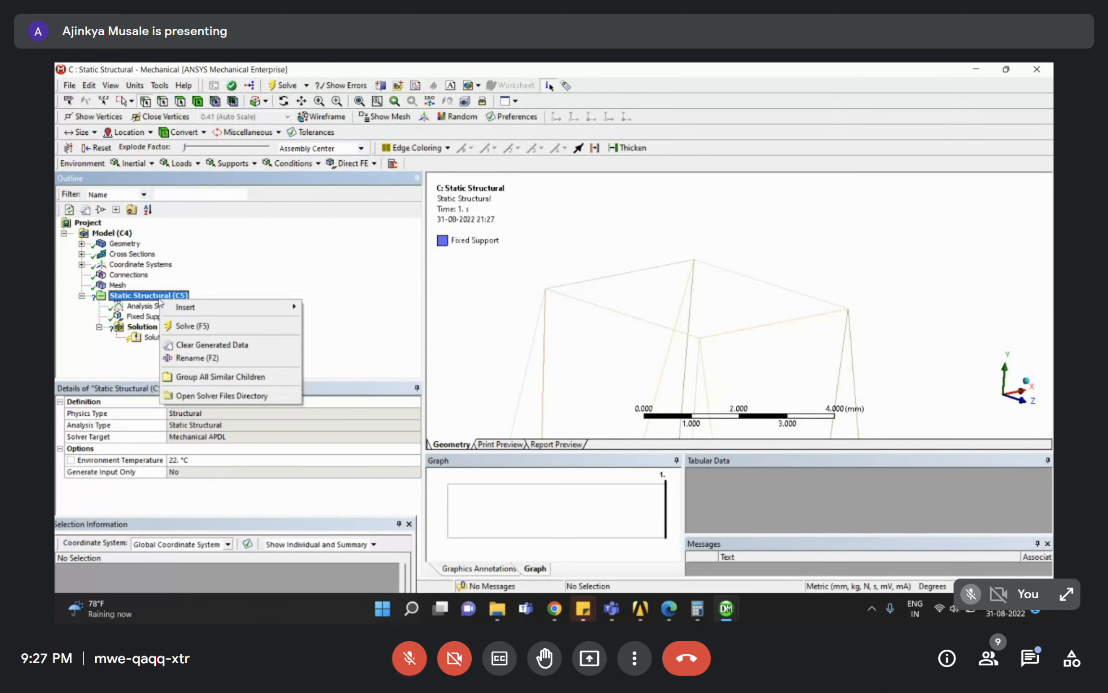
mouse_move(222, 306)
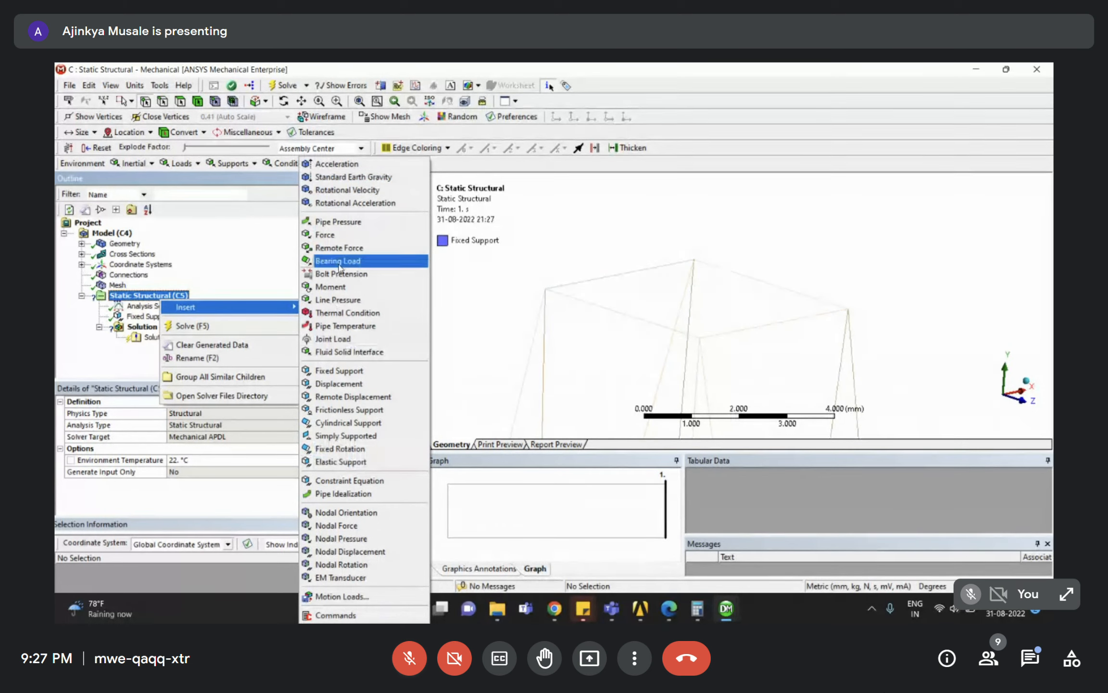
click(331, 236)
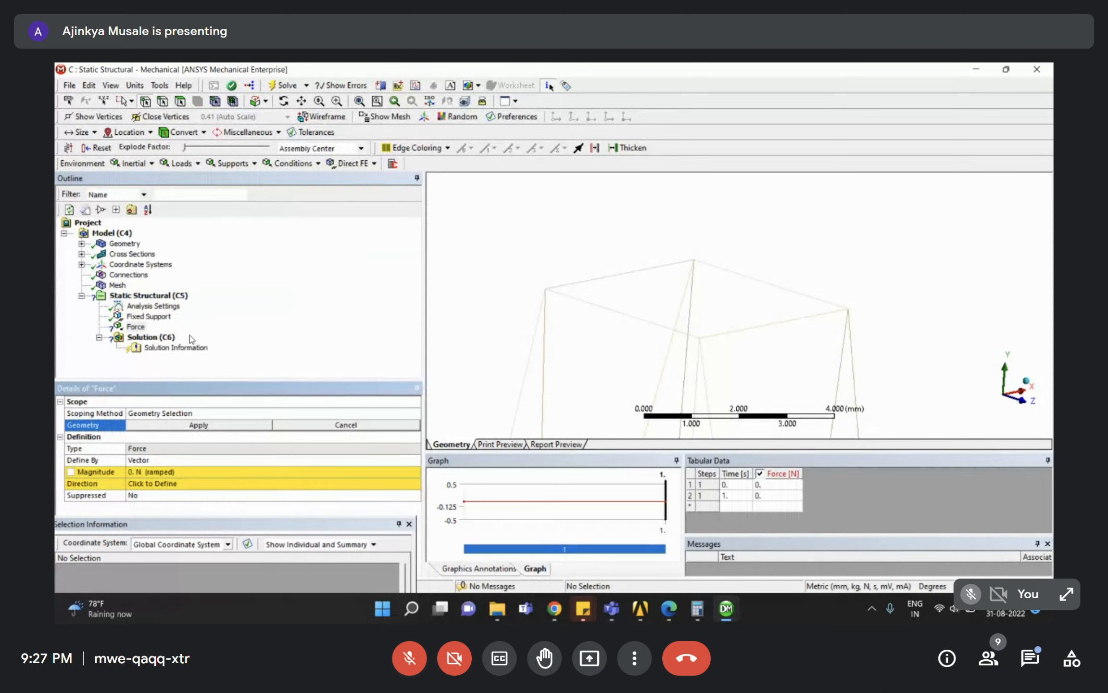
Scope the Force to the four top edges of the tower, then check the PDF.
click(162, 102)
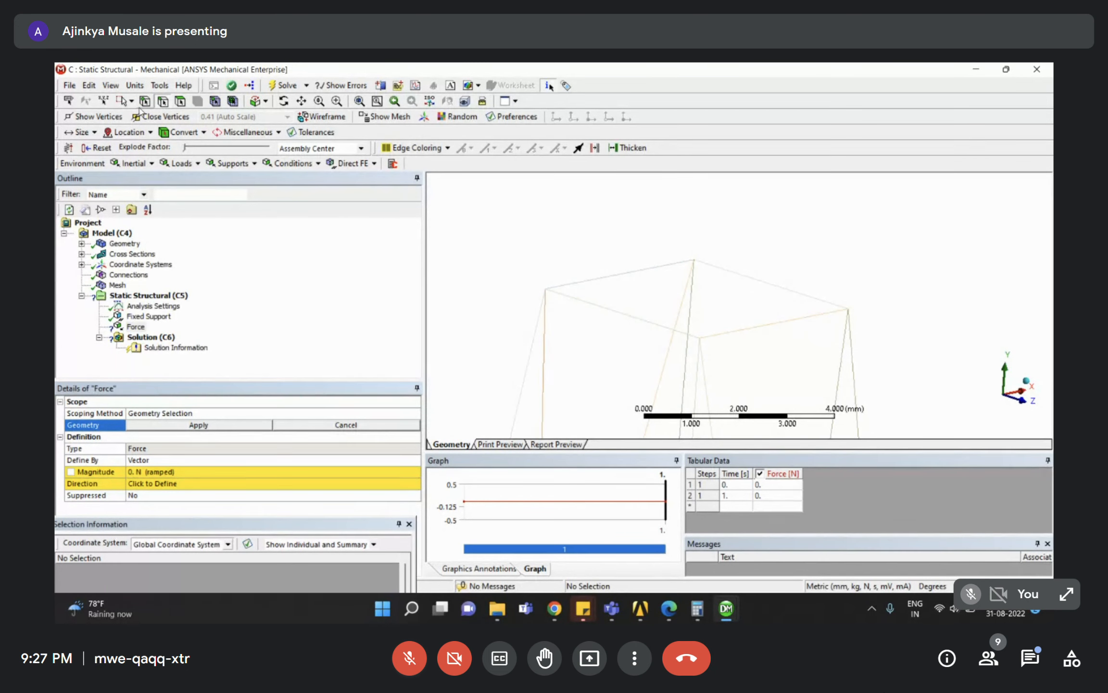
click(131, 101)
click(154, 111)
click(638, 272)
ctrl+click(633, 315)
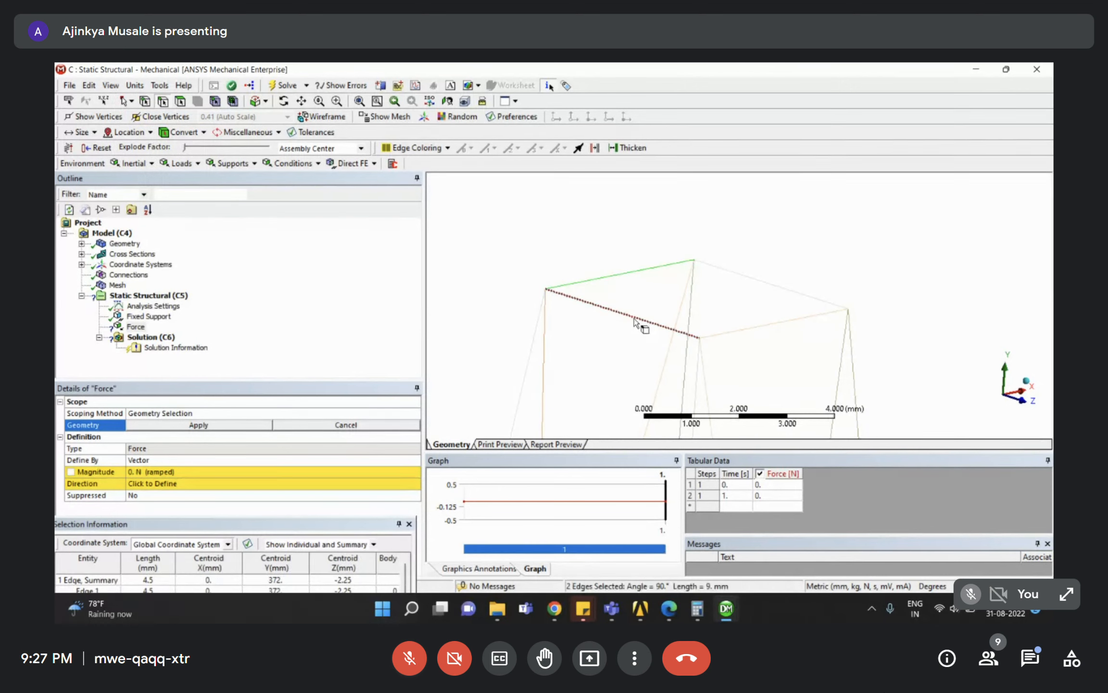
ctrl+click(772, 324)
ctrl+click(773, 284)
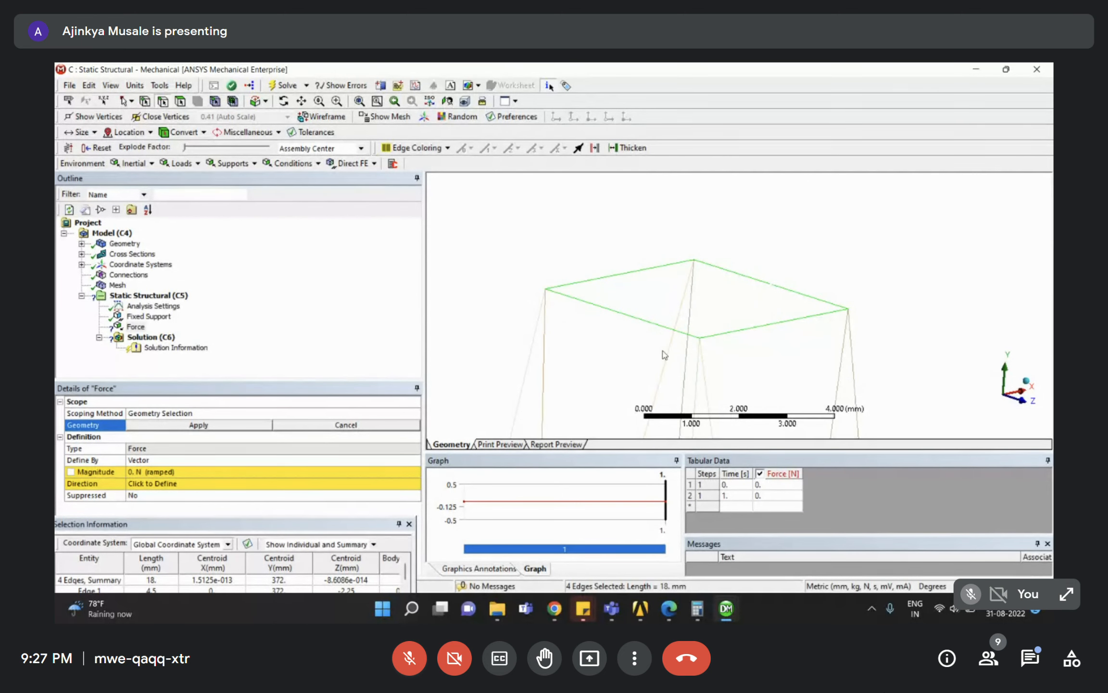
click(197, 425)
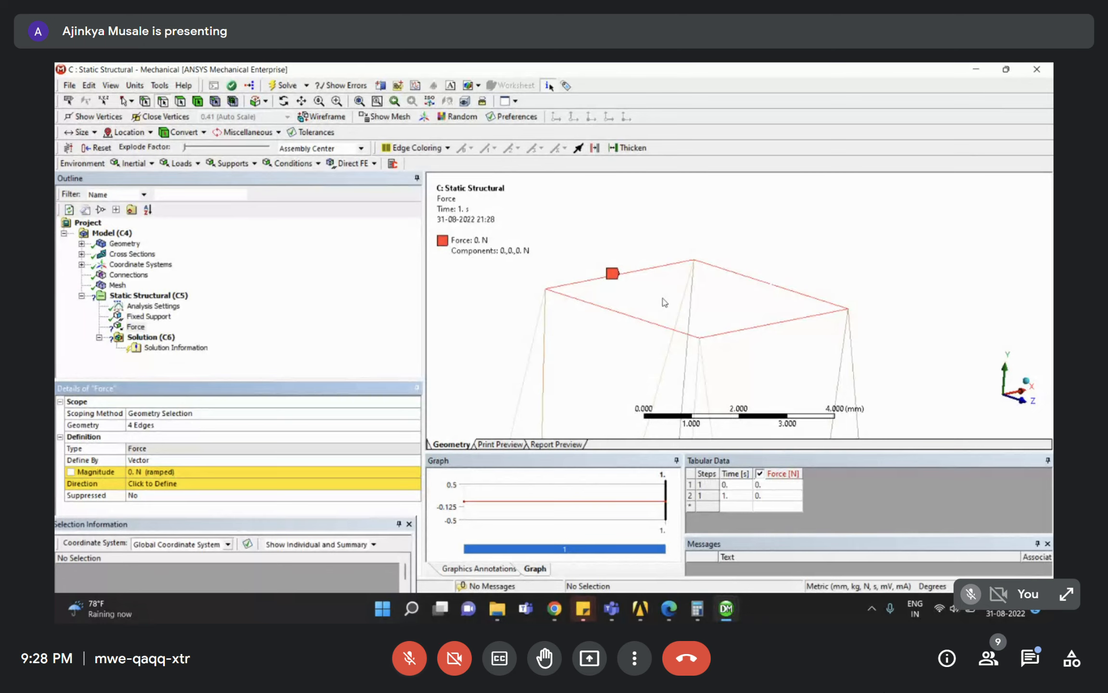
click(675, 611)
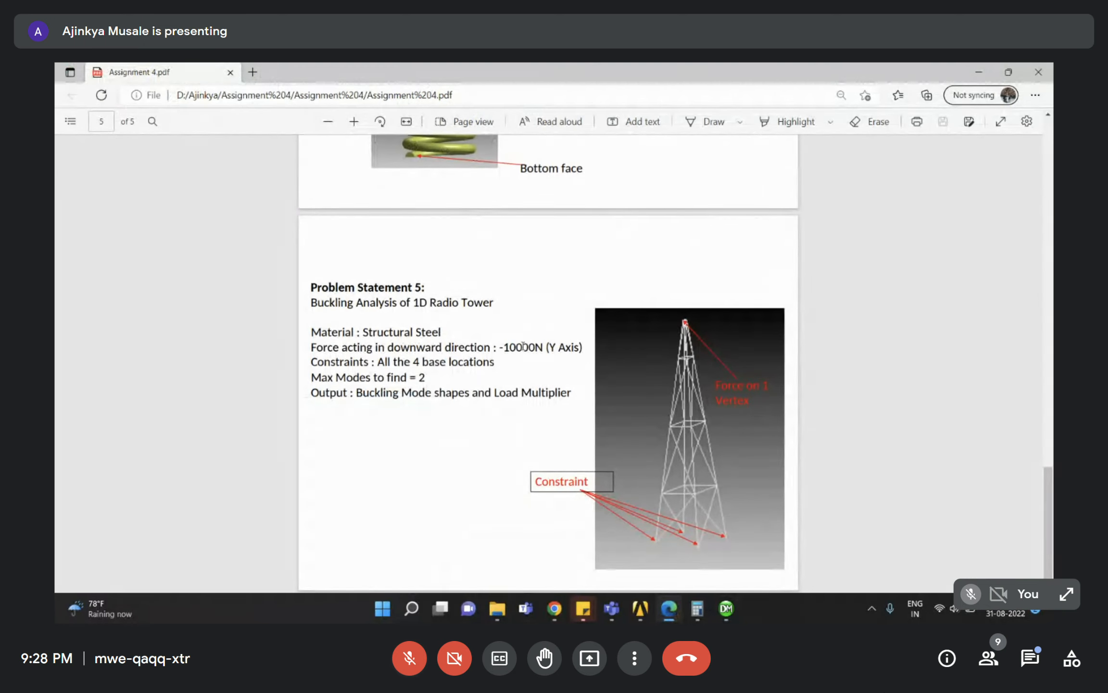
click(977, 71)
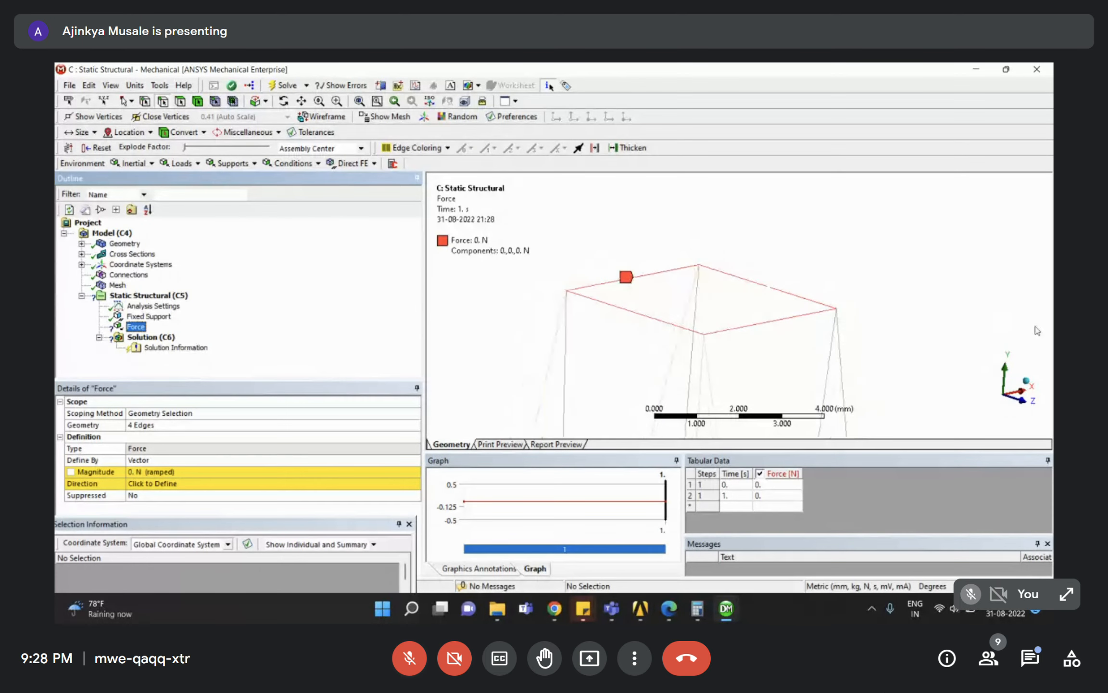
Define the Force by components with a Y component of -10000 N.
double_click(155, 461)
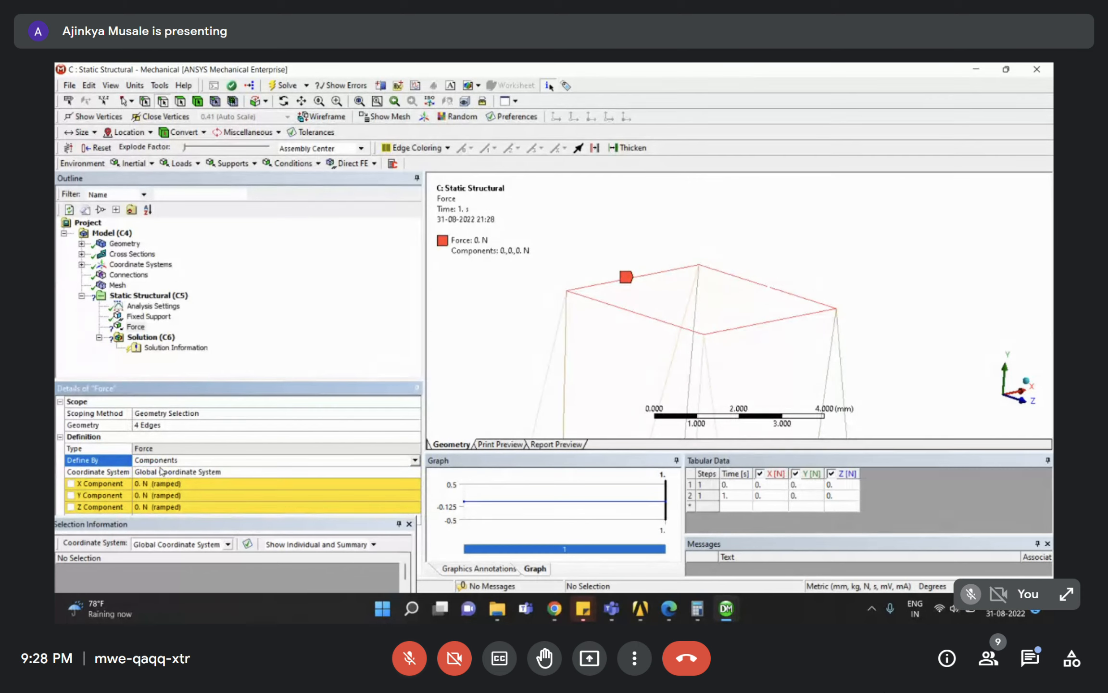
click(147, 496)
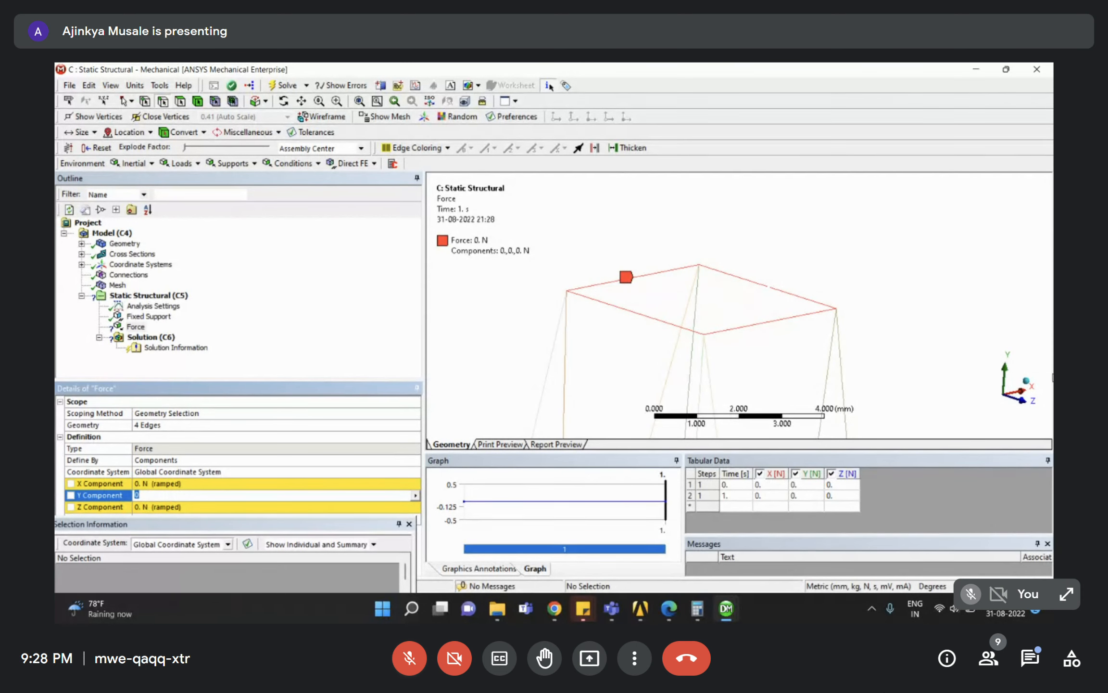
text(-10000)
key(Return)
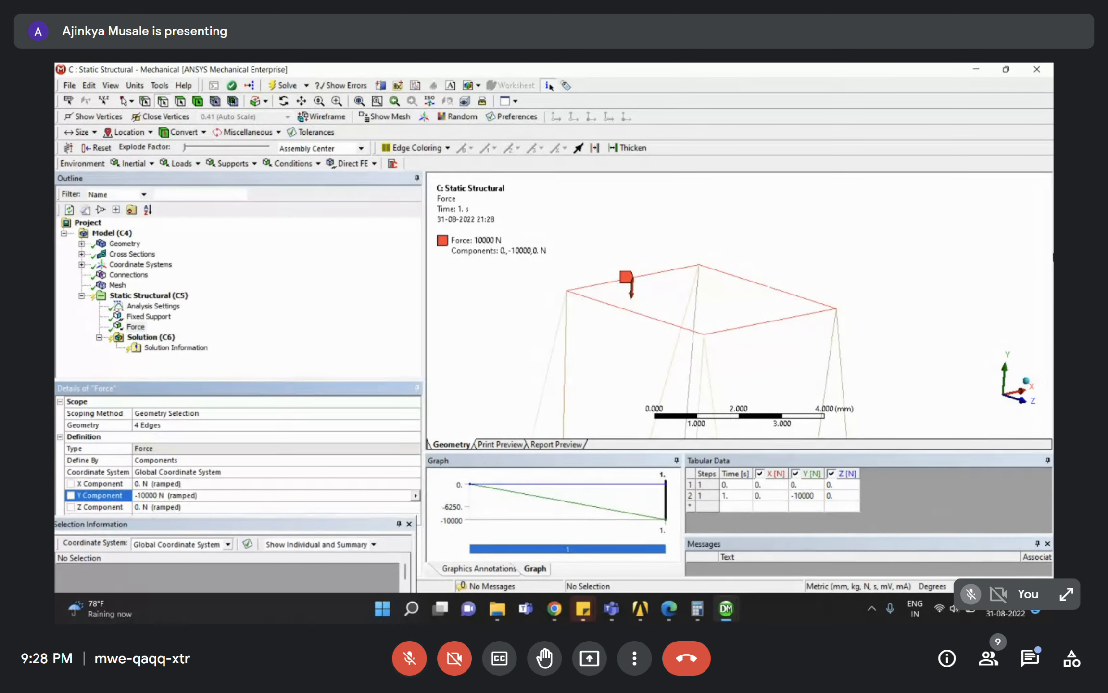
Select the Fixed Support and zoom in on the tower base.
scroll(794, 287, down, 5)
mouse_move(724, 313)
middle_down()
mouse_move(693, 296)
mouse_move(711, 322)
mouse_move(730, 296)
middle_up()
scroll(731, 297, down, 10)
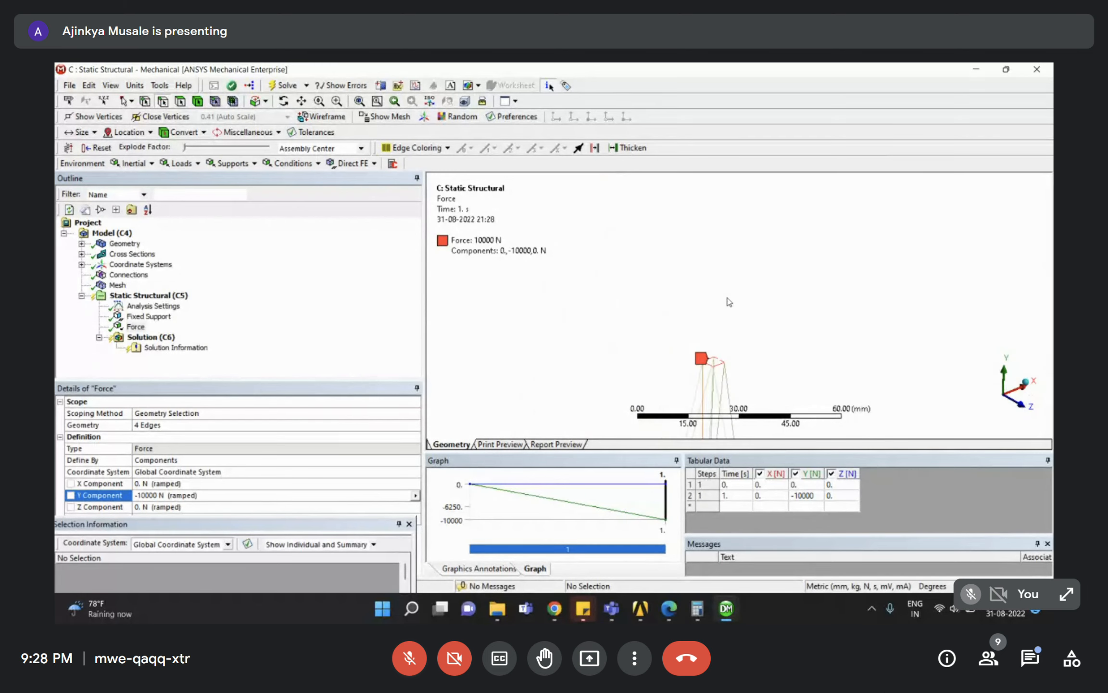
click(145, 317)
right_drag(683, 318, 800, 403)
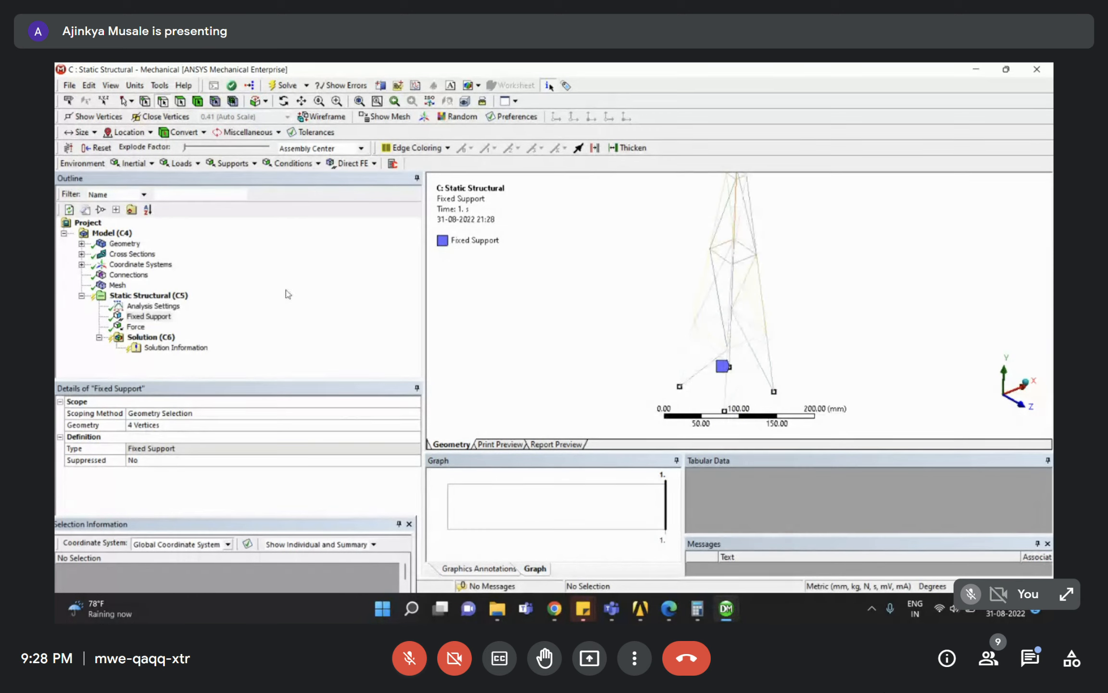
Solve the tower's Static Structural analysis, then add Deformation > Total under Solution.
right_click(140, 337)
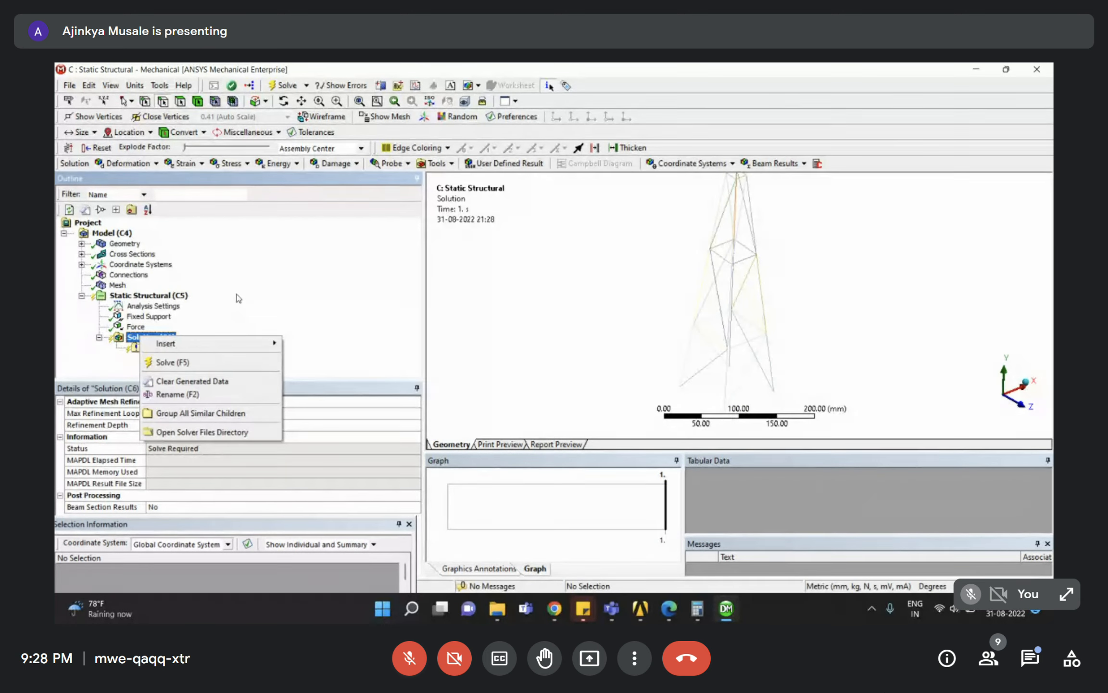
click(192, 362)
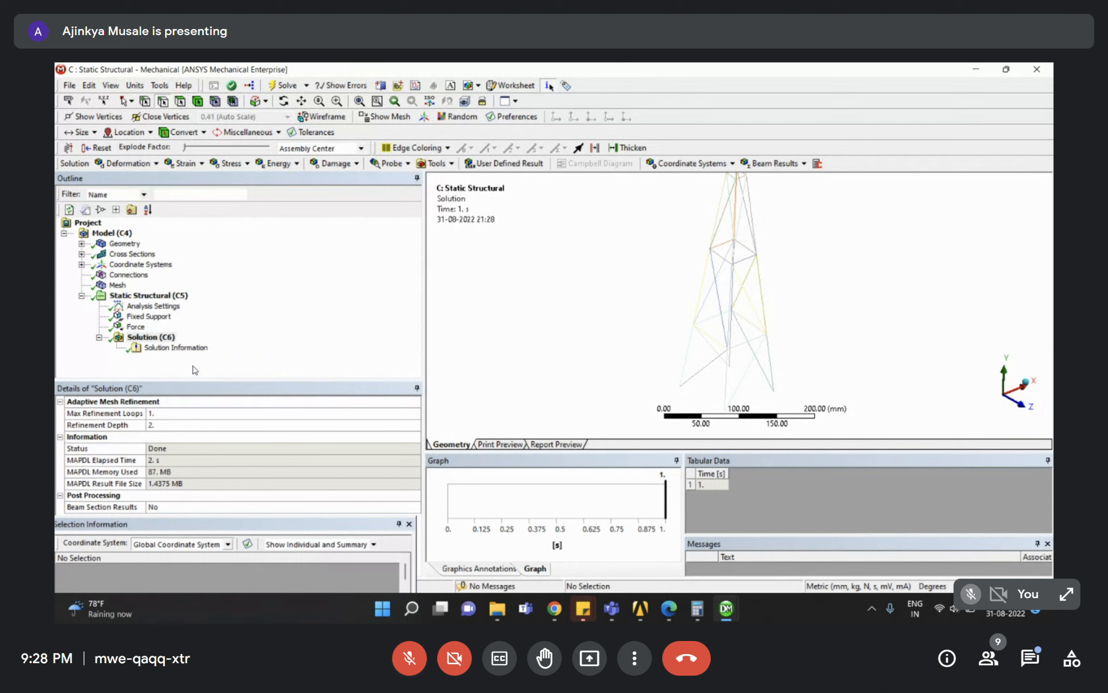
right_click(160, 338)
mouse_move(207, 354)
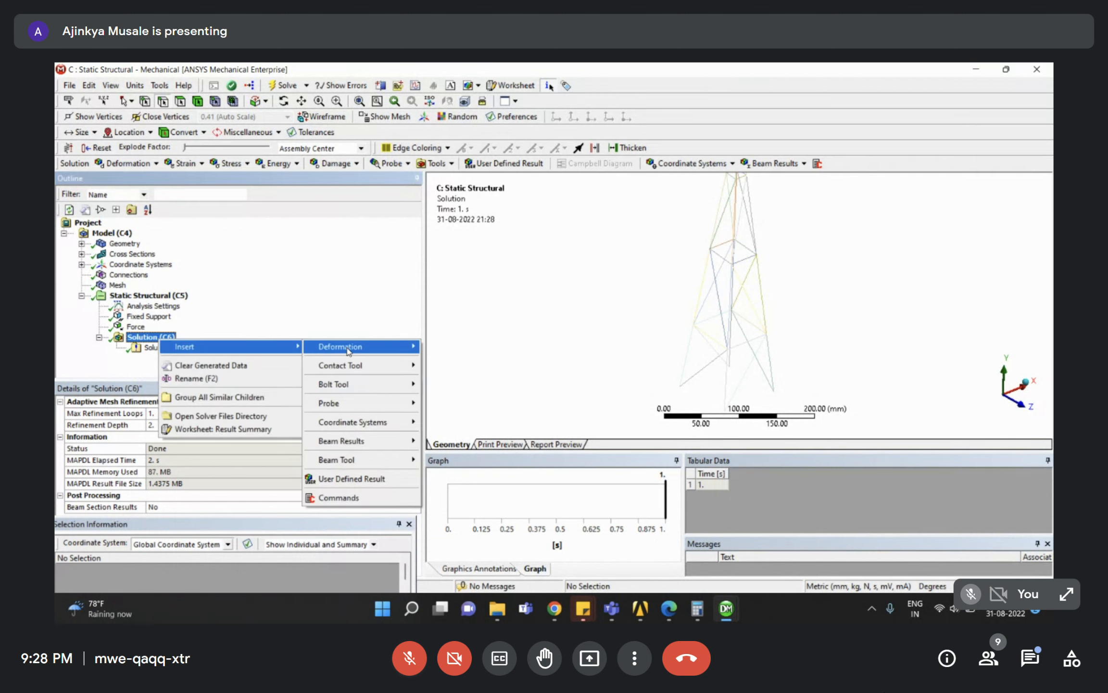
mouse_move(409, 347)
click(445, 347)
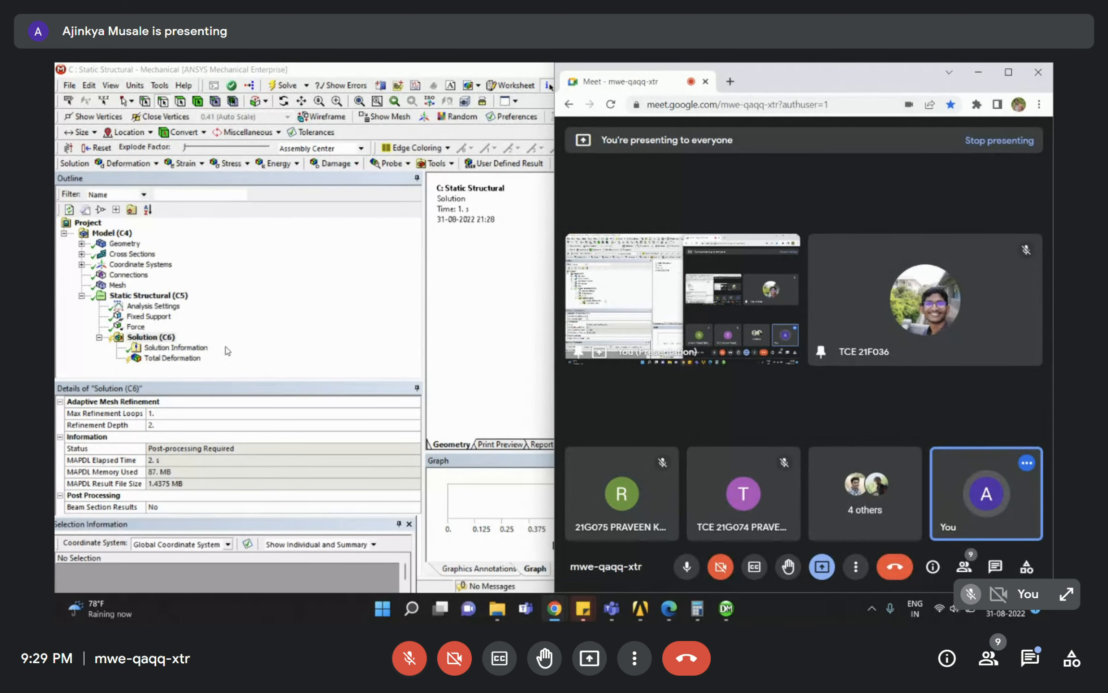
Bring the Chrome Google Meet window forward, maximize it, and pin a participant's video.
right_click(152, 340)
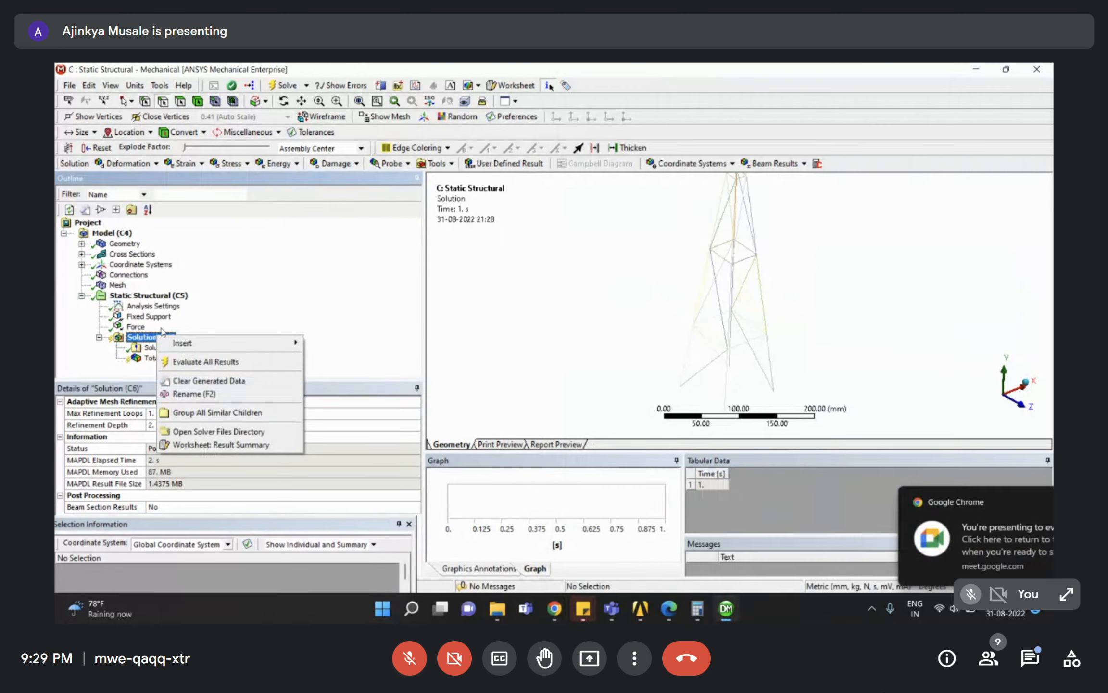
click(563, 606)
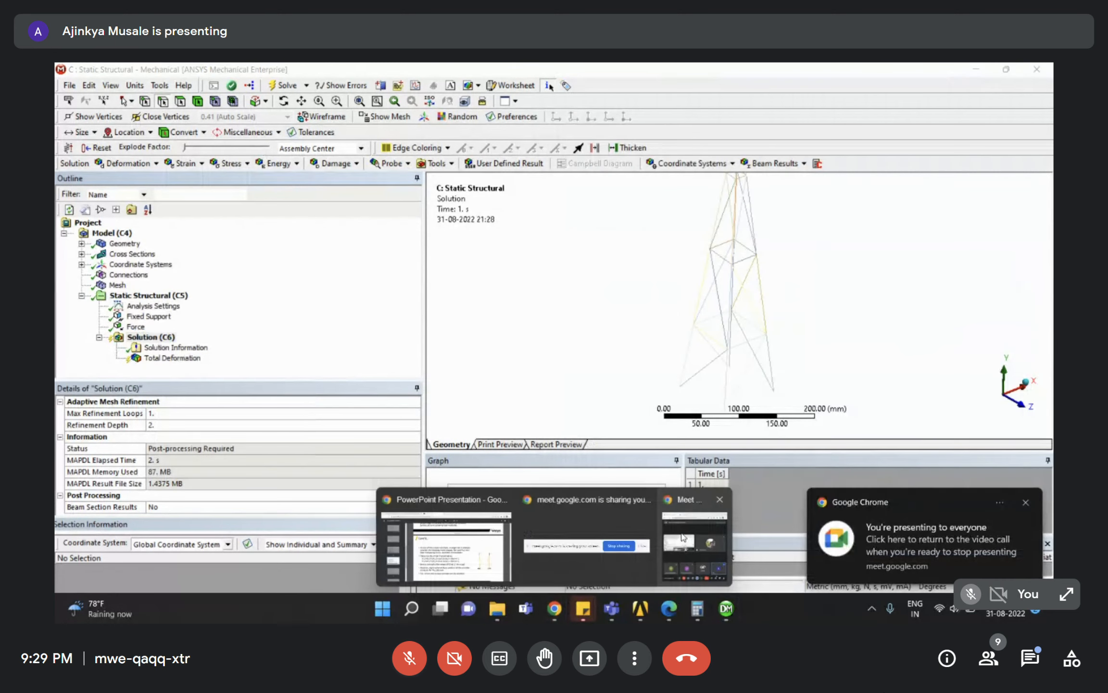
click(690, 545)
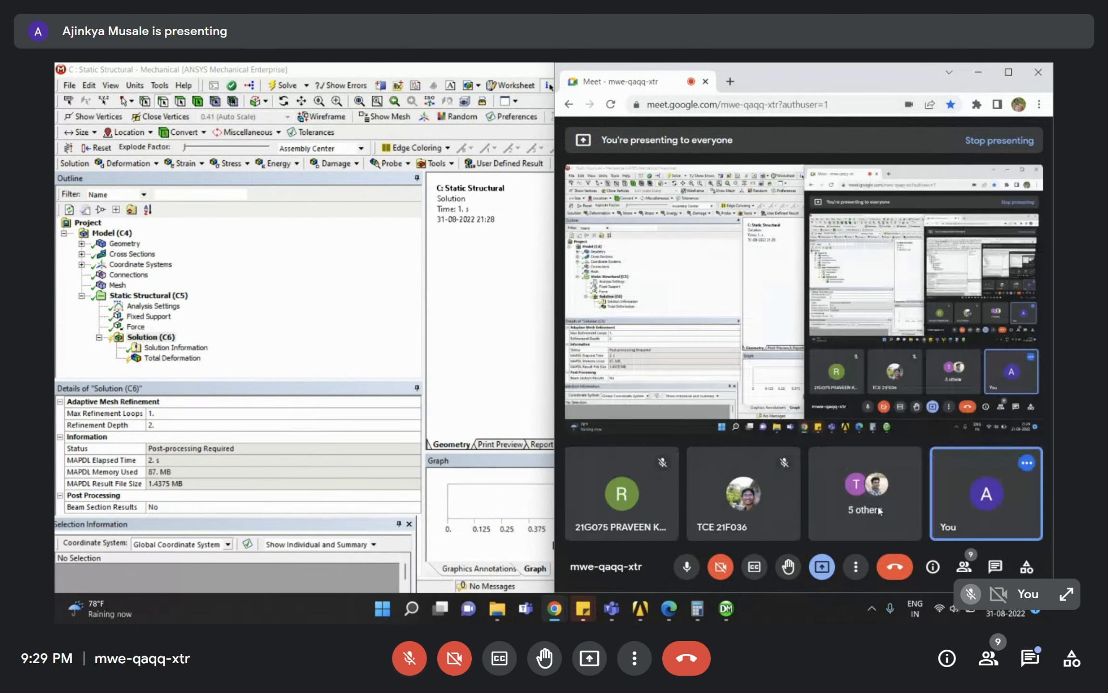
click(999, 75)
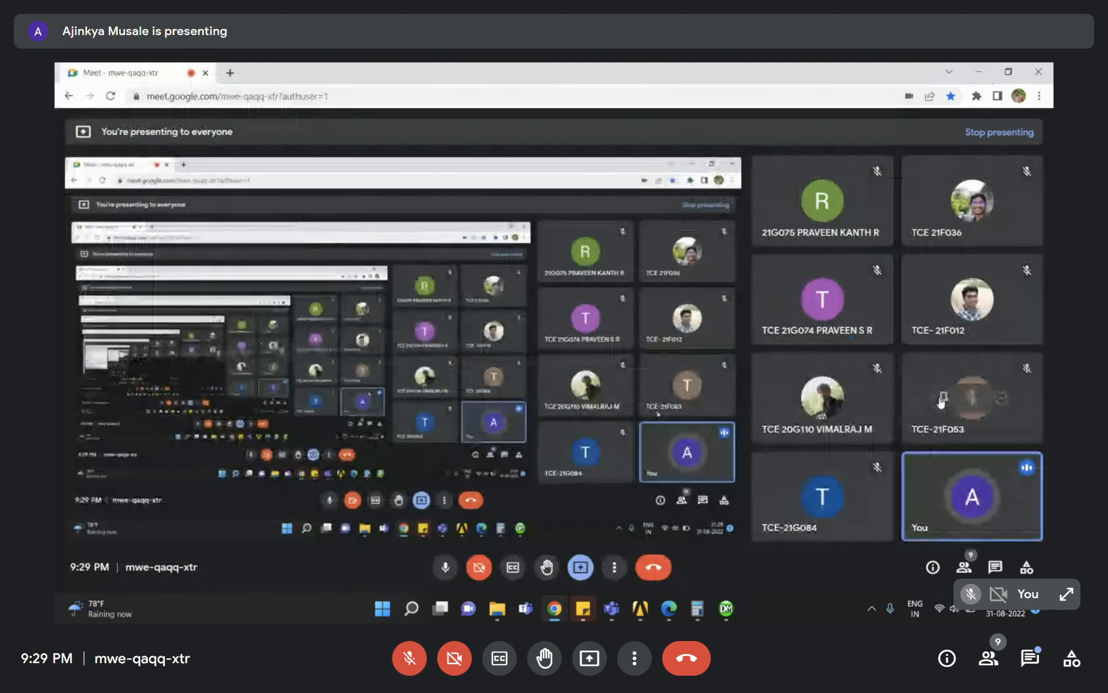
mouse_move(858, 376)
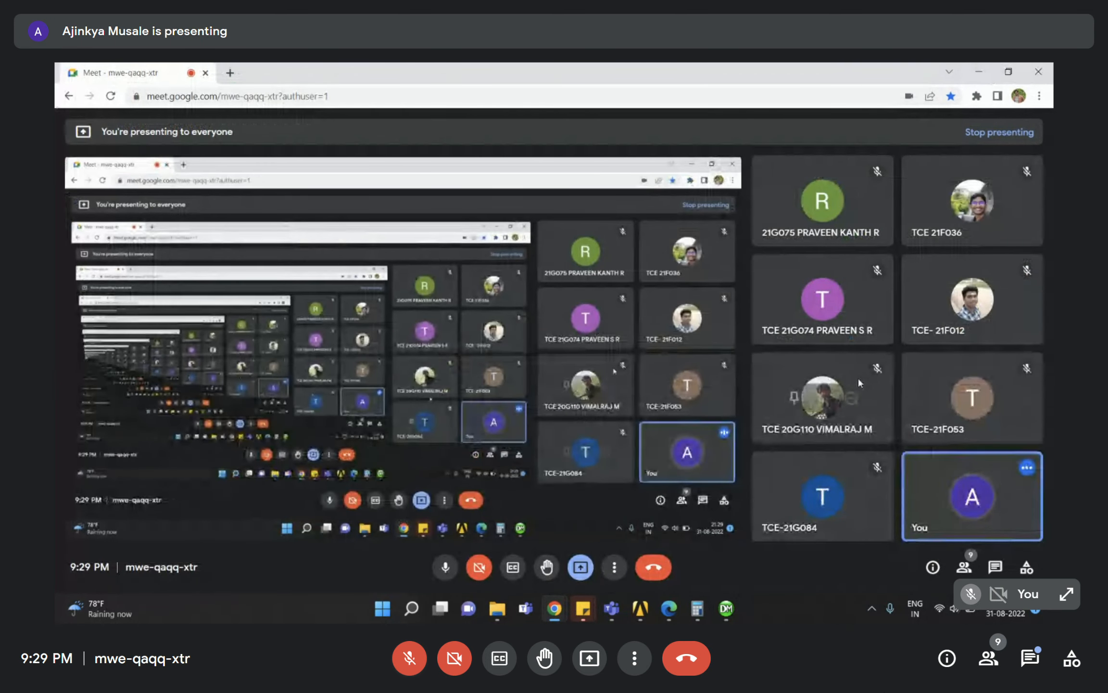
click(794, 399)
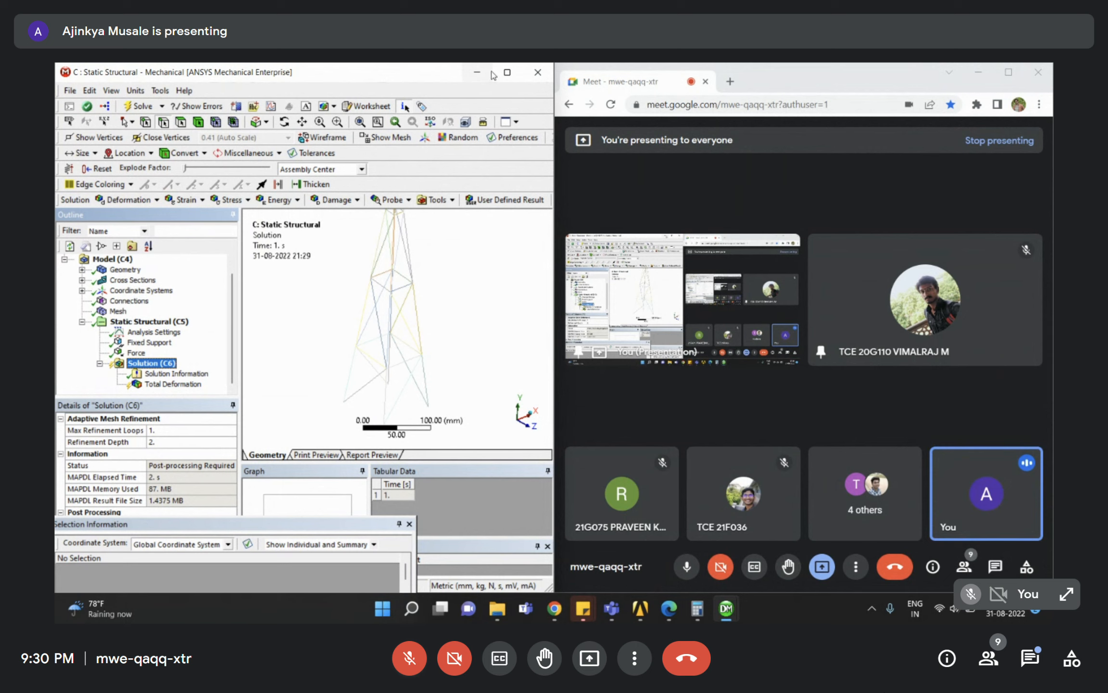
Maximize Mechanical and set Beam Section Results to Yes.
click(507, 73)
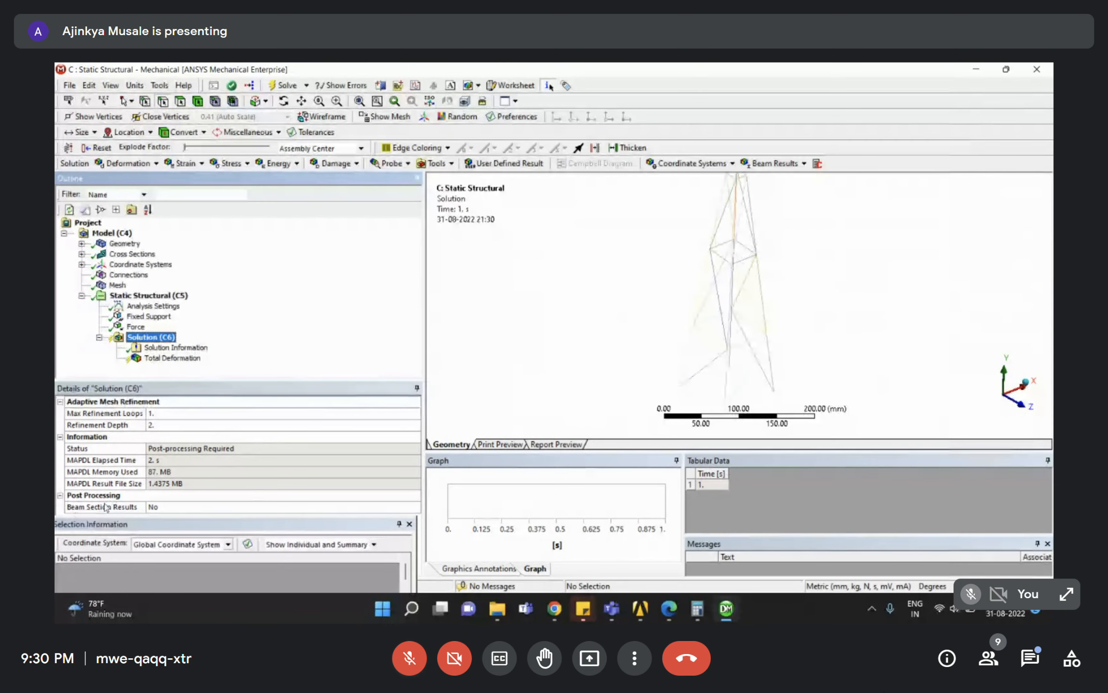
click(125, 507)
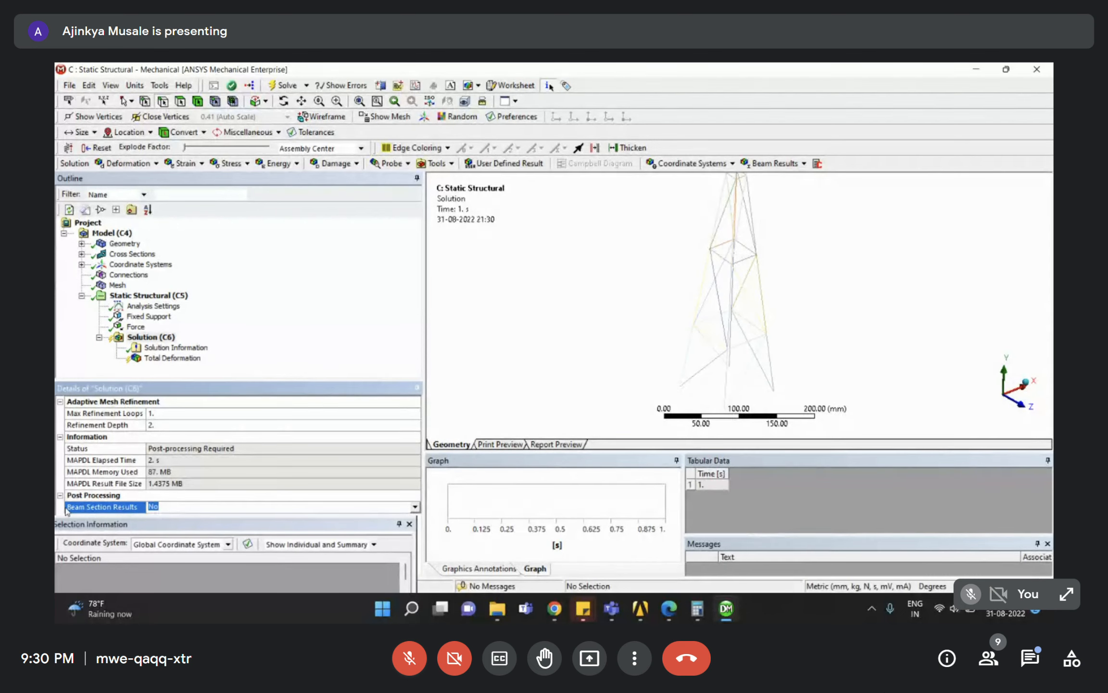
double_click(167, 506)
Insert an Equivalent (von-Mises) stress result under Solution (C6) and evaluate all results.
click(143, 337)
right_click(143, 337)
mouse_move(207, 343)
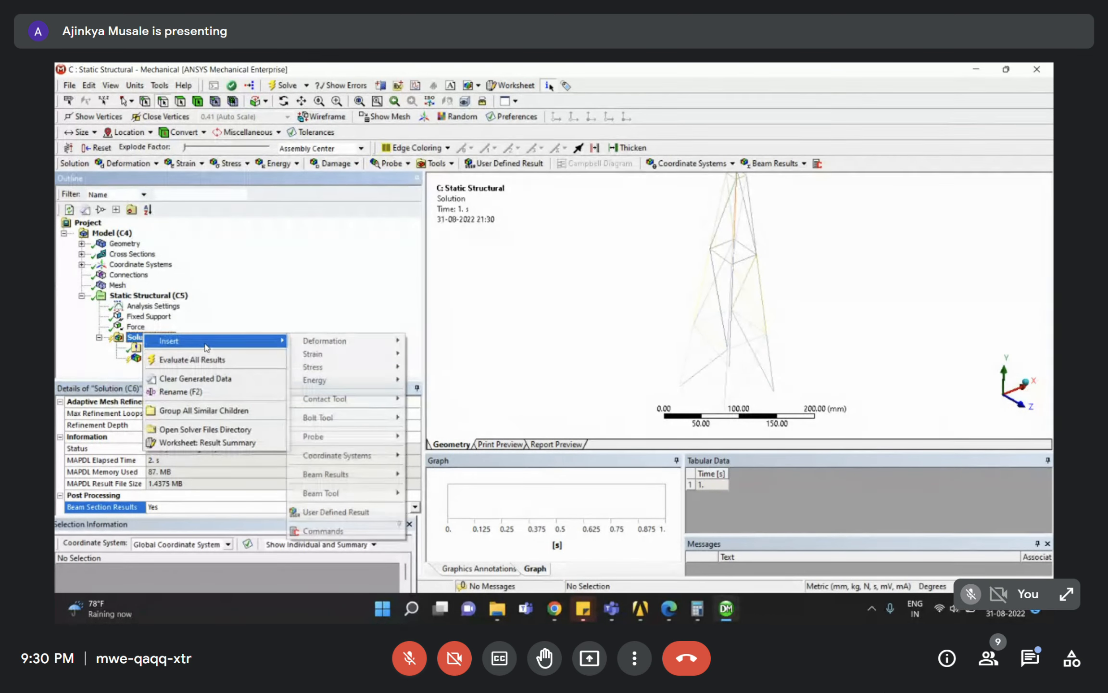
mouse_move(321, 373)
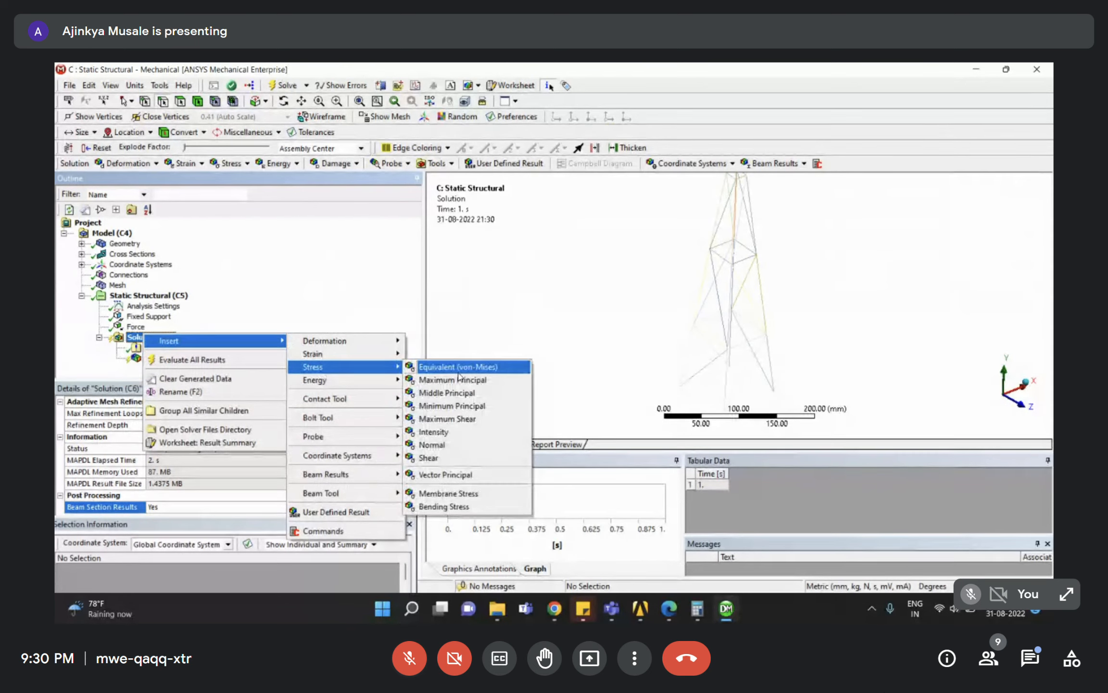
click(458, 367)
right_click(146, 366)
click(216, 392)
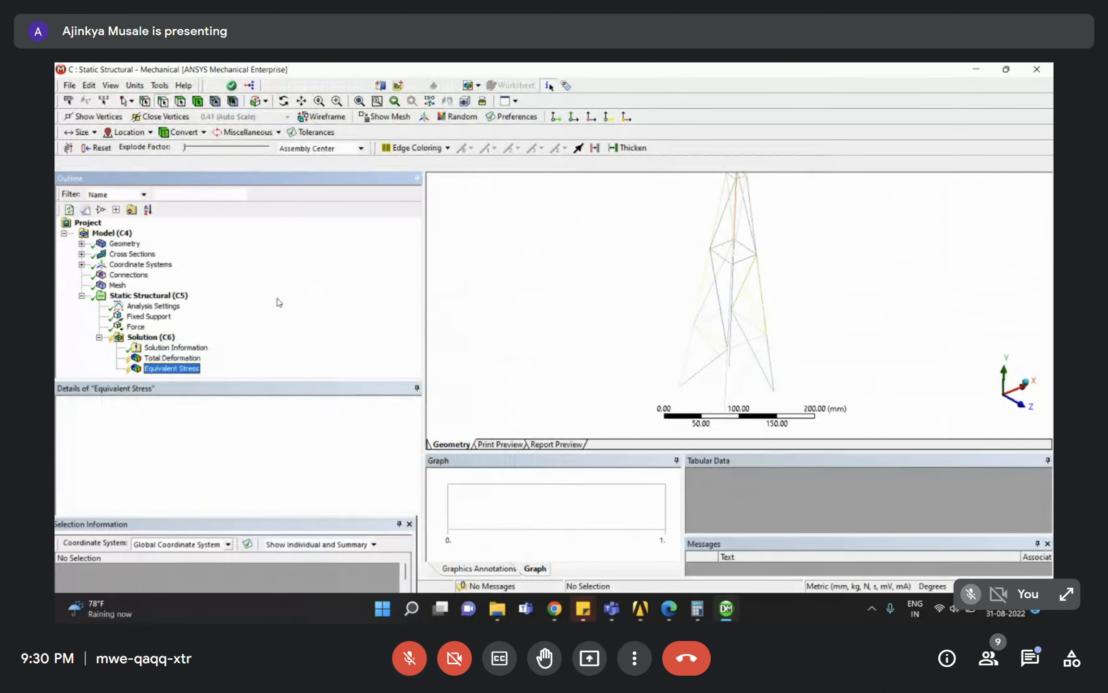
scroll(772, 302, down, 5)
Inspect the tower's 145.46 MPa stress and 0.15248 mm total deformation results.
mouse_move(772, 301)
middle_down()
mouse_move(813, 279)
mouse_move(801, 277)
middle_up()
right_drag(700, 198, 789, 350)
middle_drag(755, 327, 602, 329)
click(342, 307)
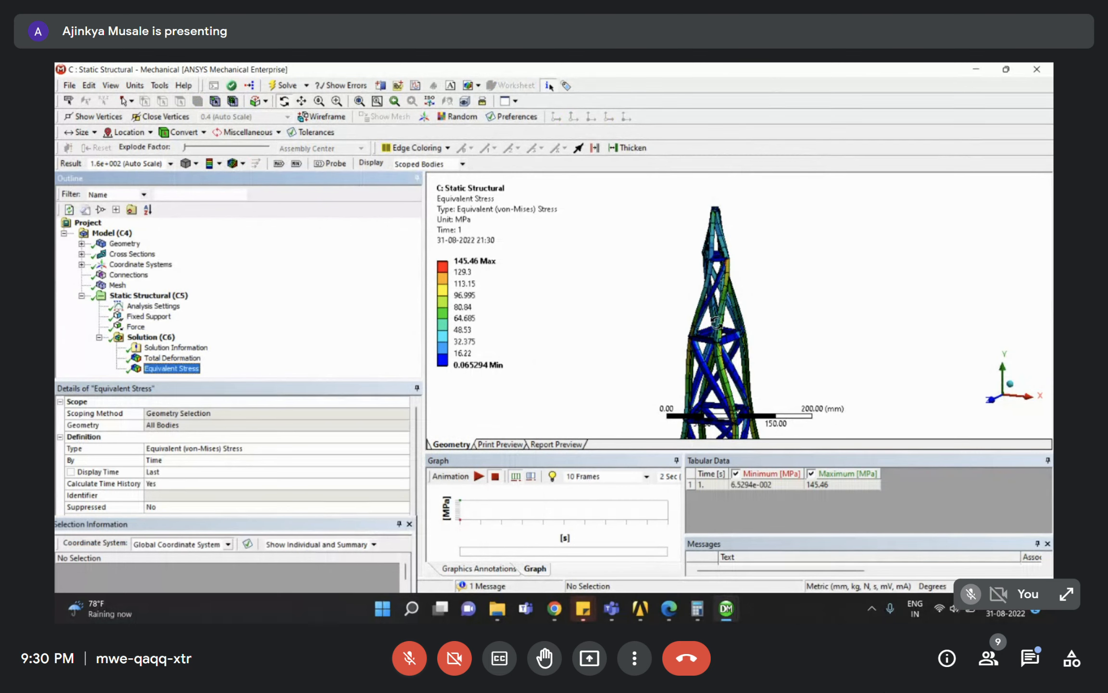
click(172, 358)
middle_drag(808, 308, 935, 348)
scroll(893, 283, down, 3)
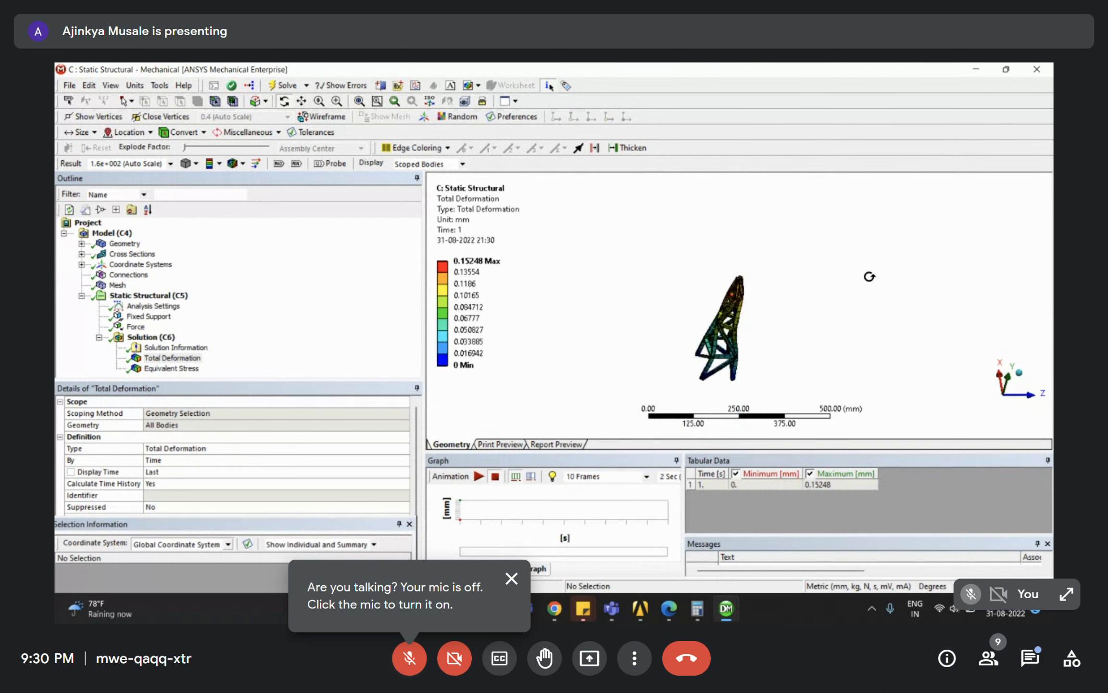
right_drag(716, 265, 788, 379)
mouse_move(788, 373)
middle_down()
mouse_move(794, 309)
mouse_move(824, 265)
mouse_move(860, 256)
mouse_move(842, 302)
middle_up()
middle_drag(666, 207, 818, 284)
click(313, 275)
Drop Eigenvalue Buckling onto system C's C6 Solution to create system D, then open its D5 Setup.
mouse_move(557, 617)
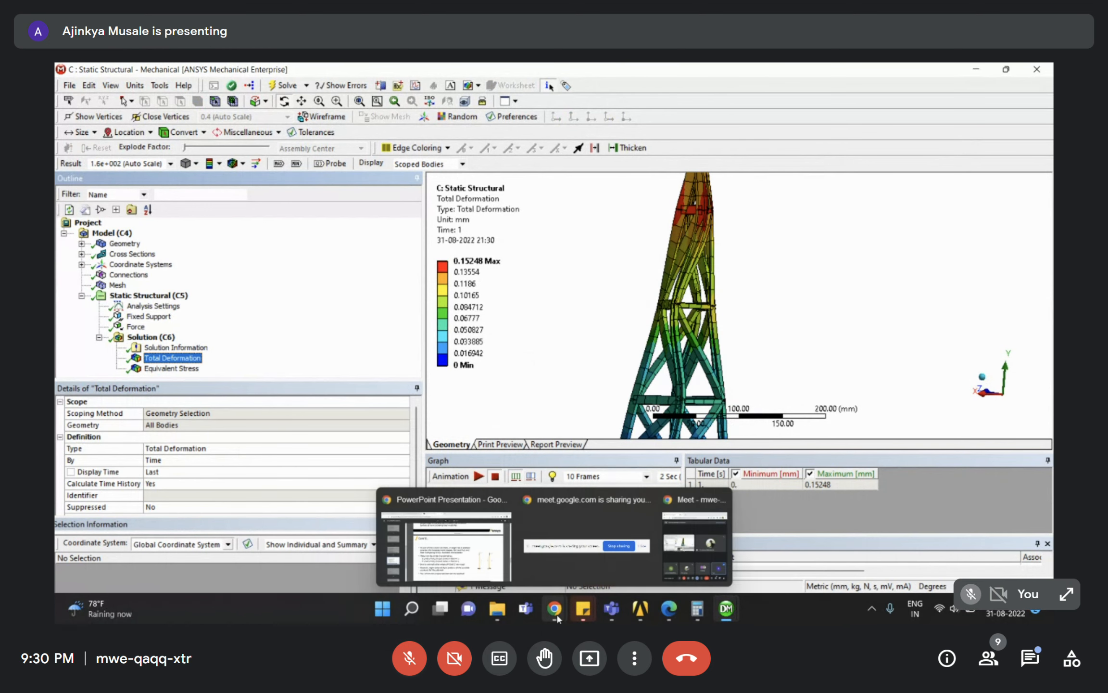
mouse_move(640, 608)
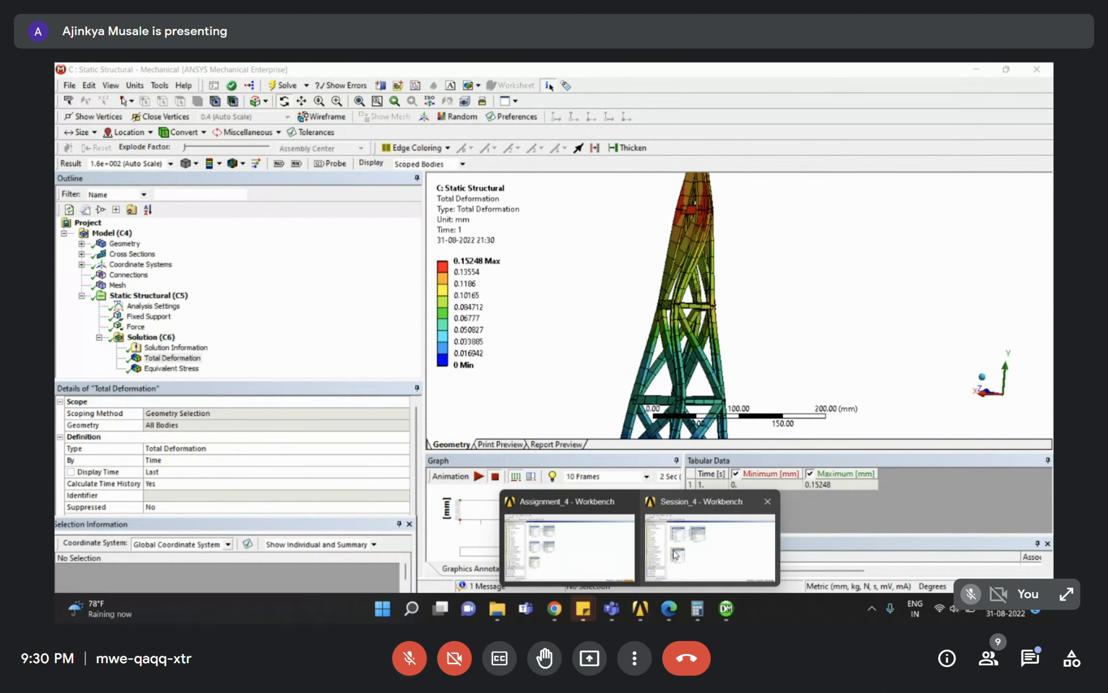
click(692, 550)
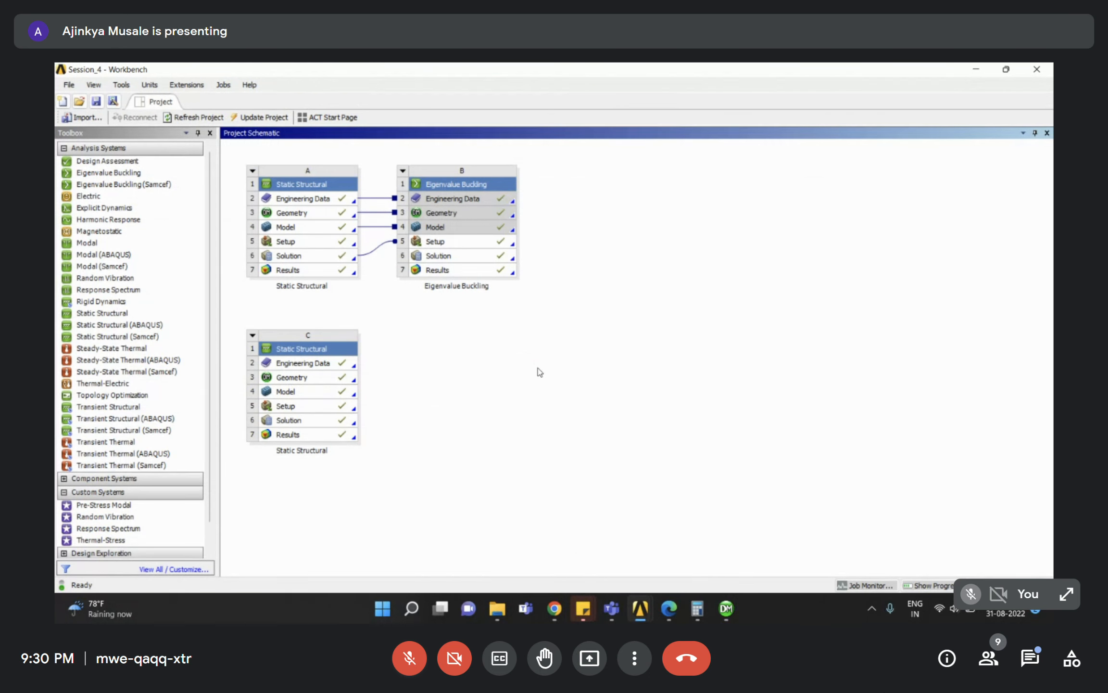
click(293, 406)
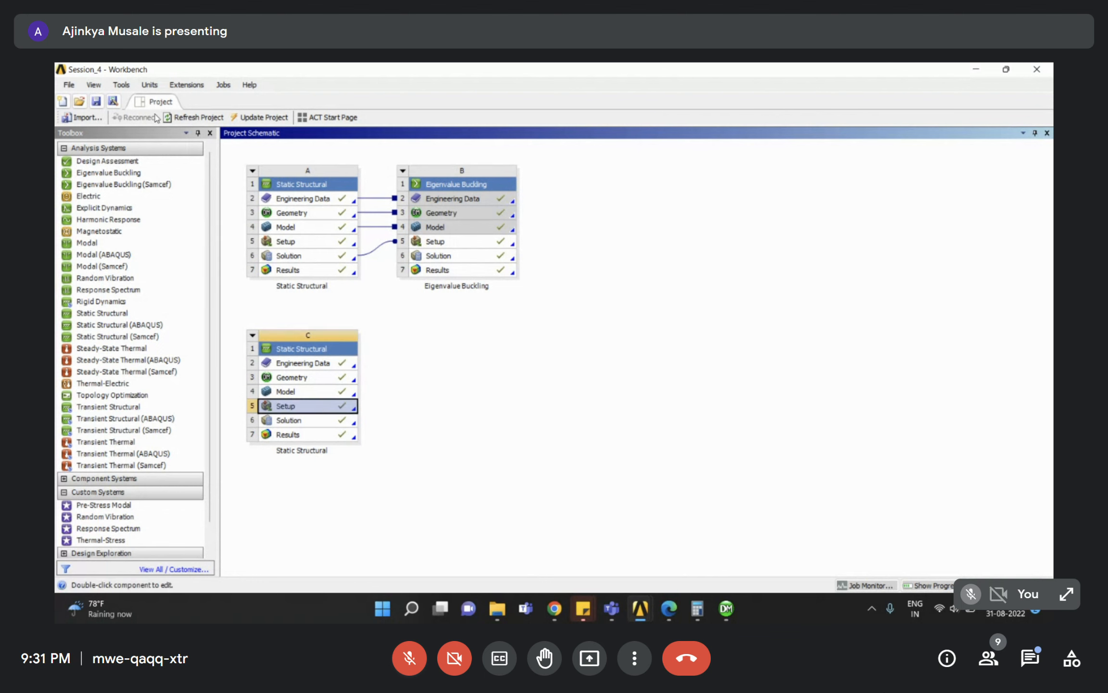
click(109, 173)
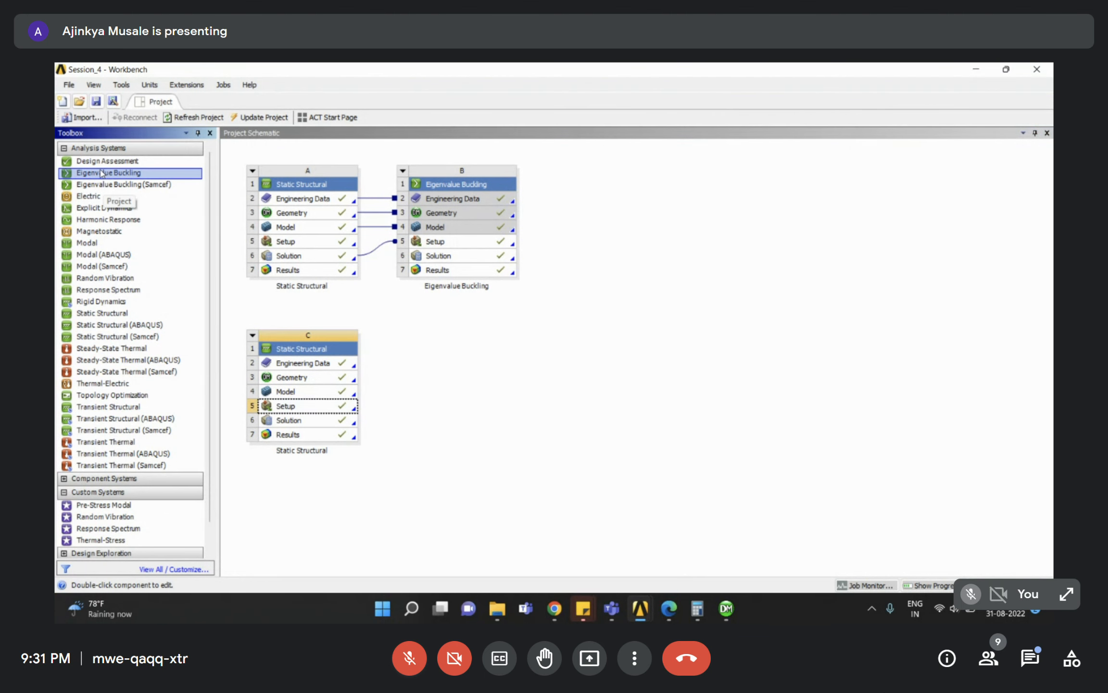
drag(93, 175, 278, 423)
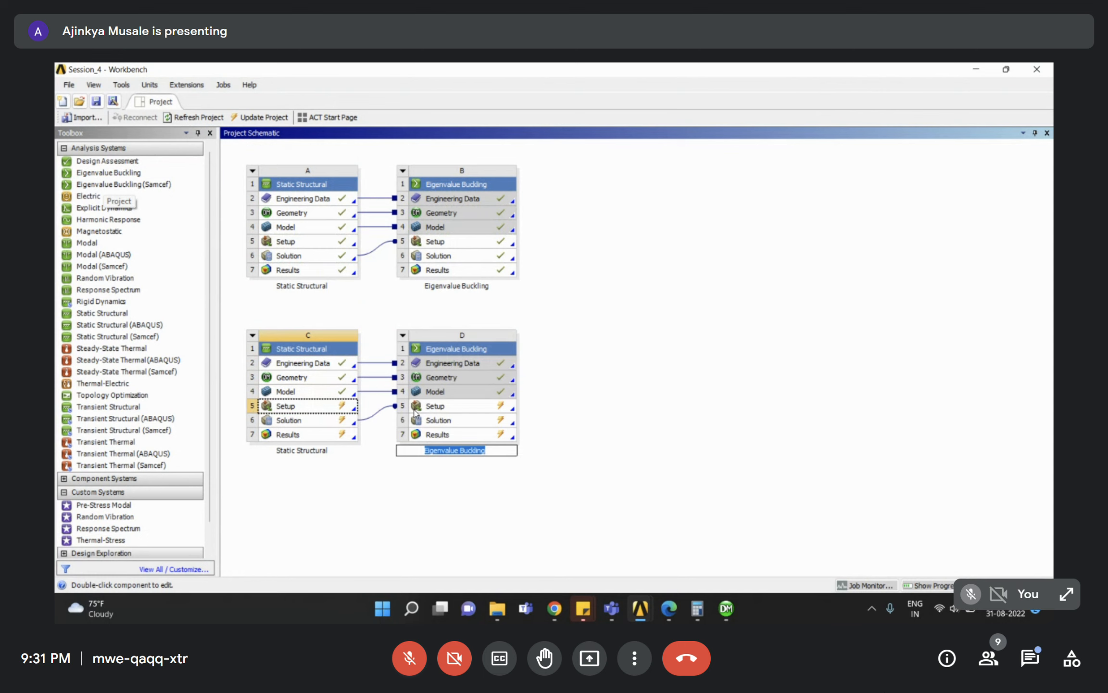
double_click(443, 409)
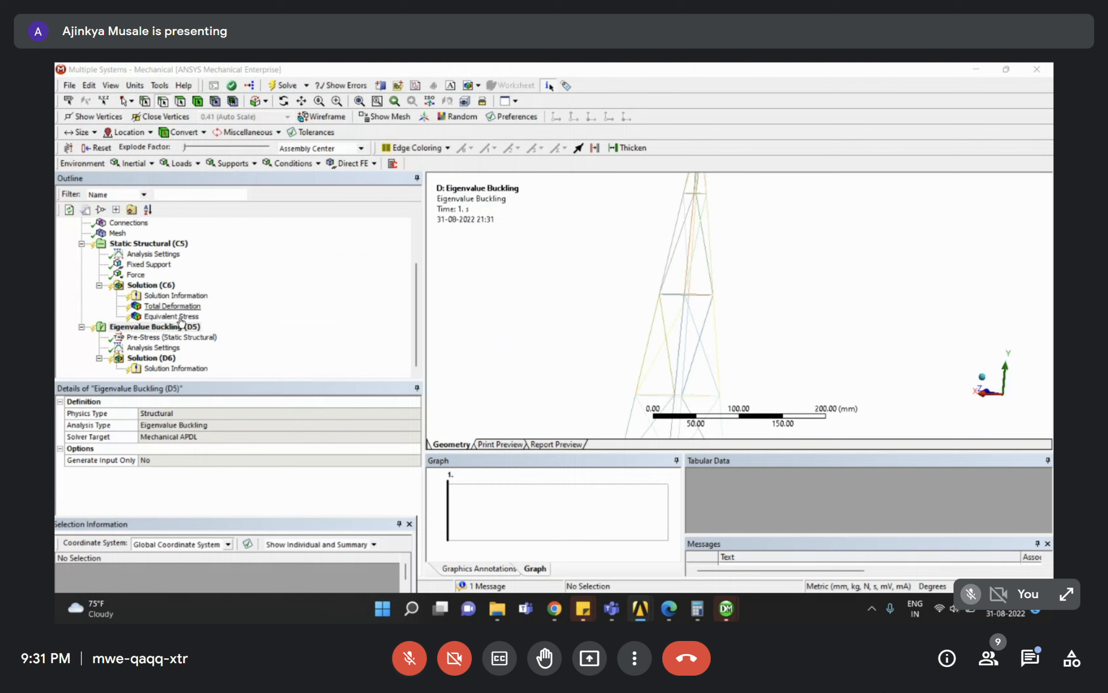
Check the Eigenvalue Buckling (D5) Pre-Stress and Analysis Settings, with Max Modes to Find at 2.
scroll(273, 316, up, 3)
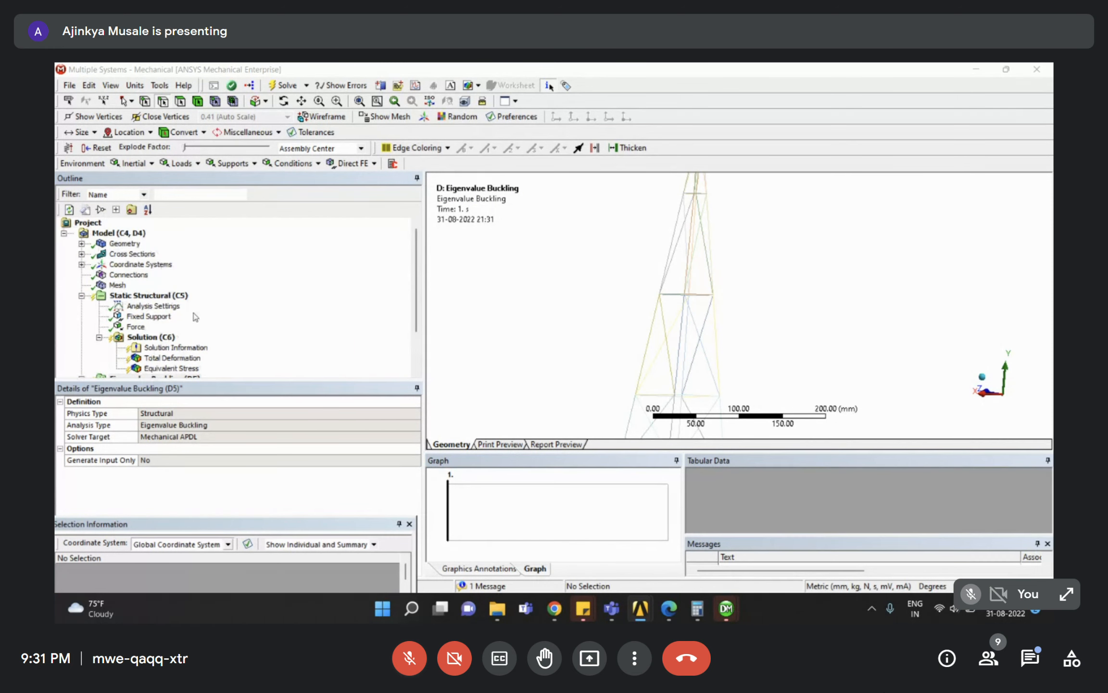
scroll(196, 316, down, 2)
click(161, 337)
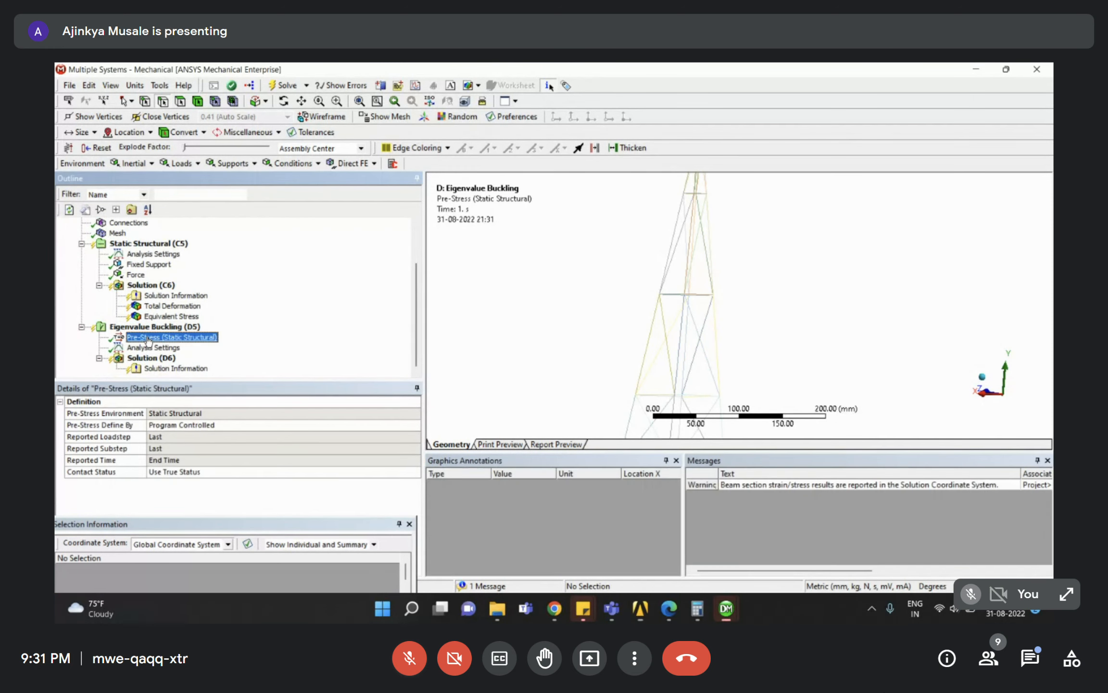
click(151, 348)
click(154, 338)
click(152, 347)
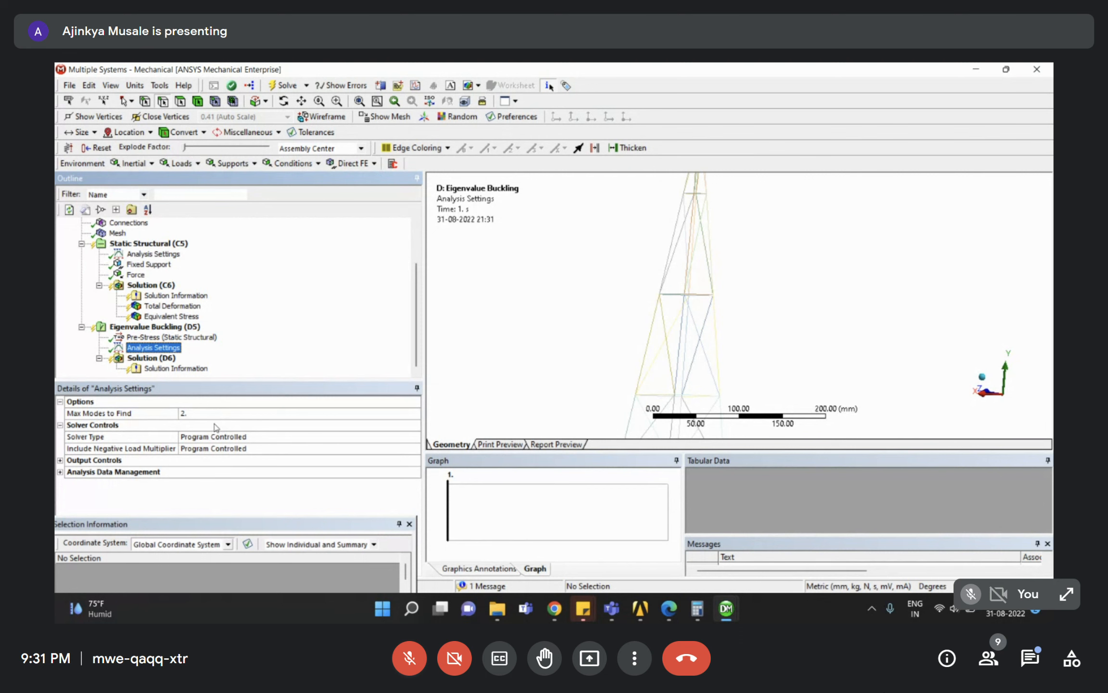
scroll(768, 333, down, 4)
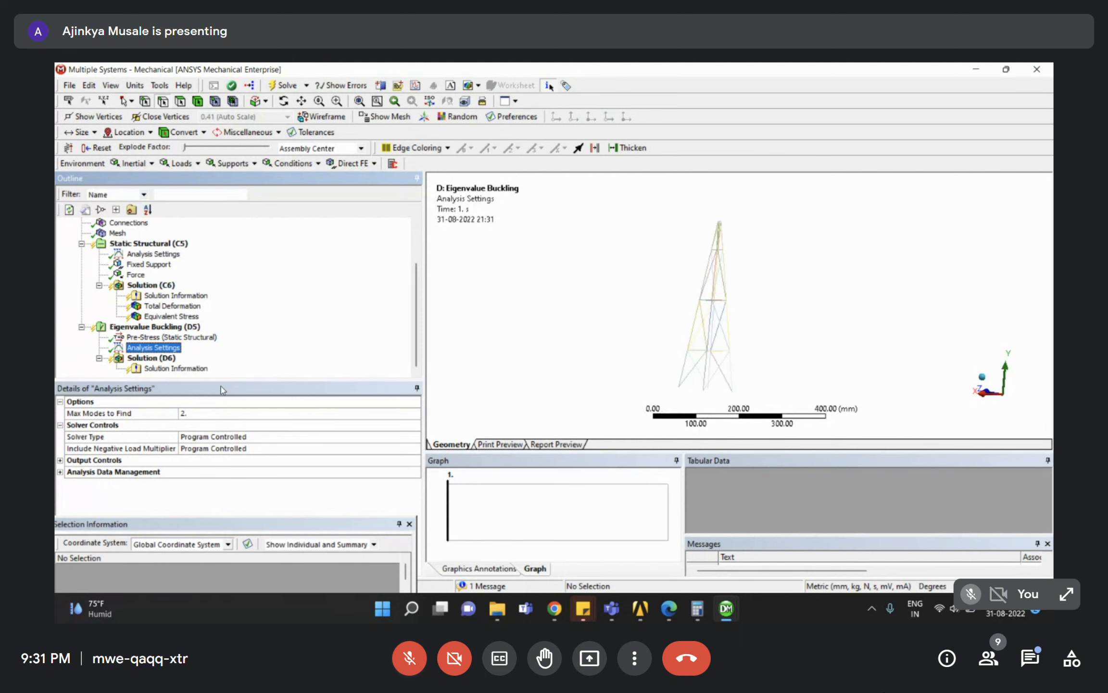
click(211, 337)
click(149, 328)
right_click(149, 329)
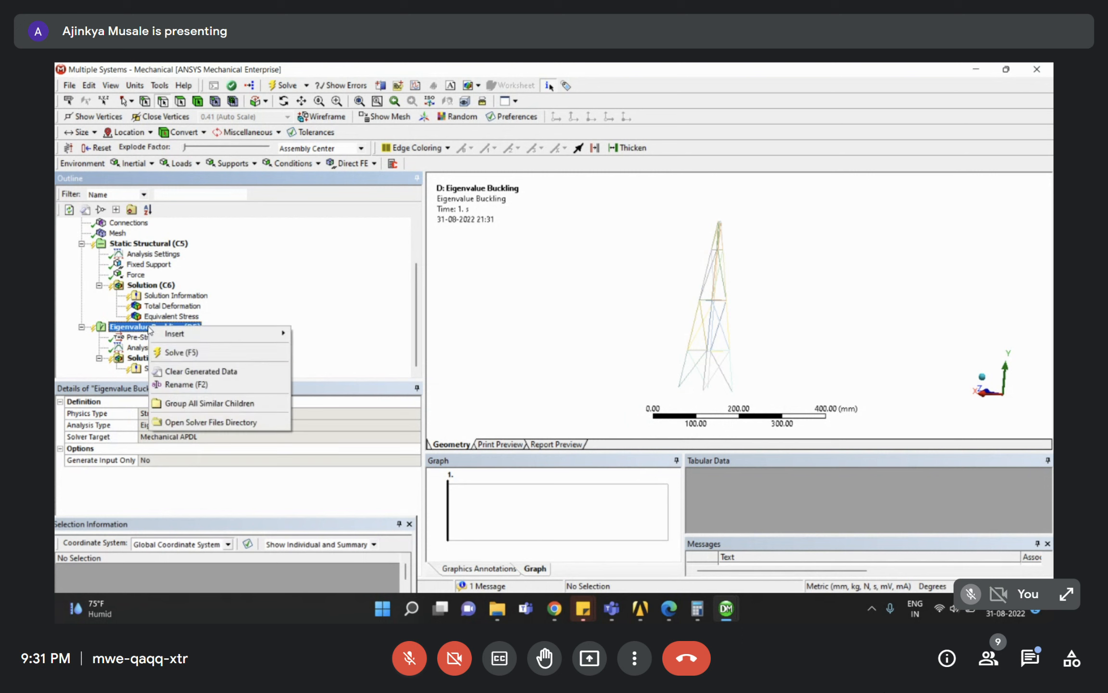
Solve the buckling analysis and view its load multipliers 10.333 and 11.094 in Solution (D6).
click(181, 353)
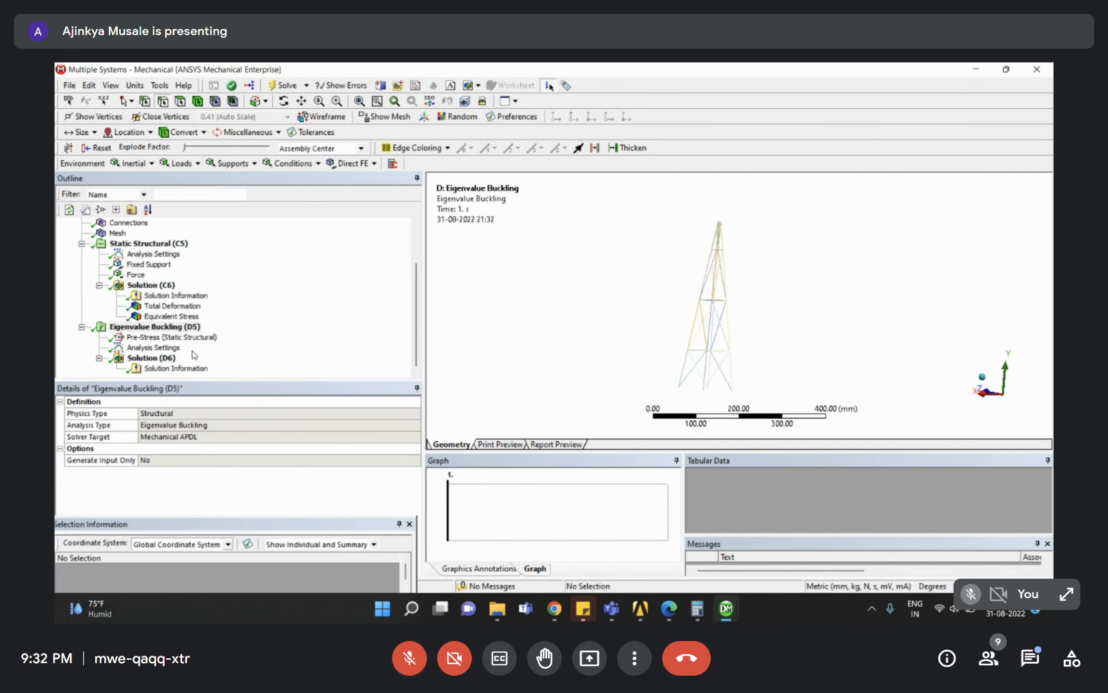
click(227, 345)
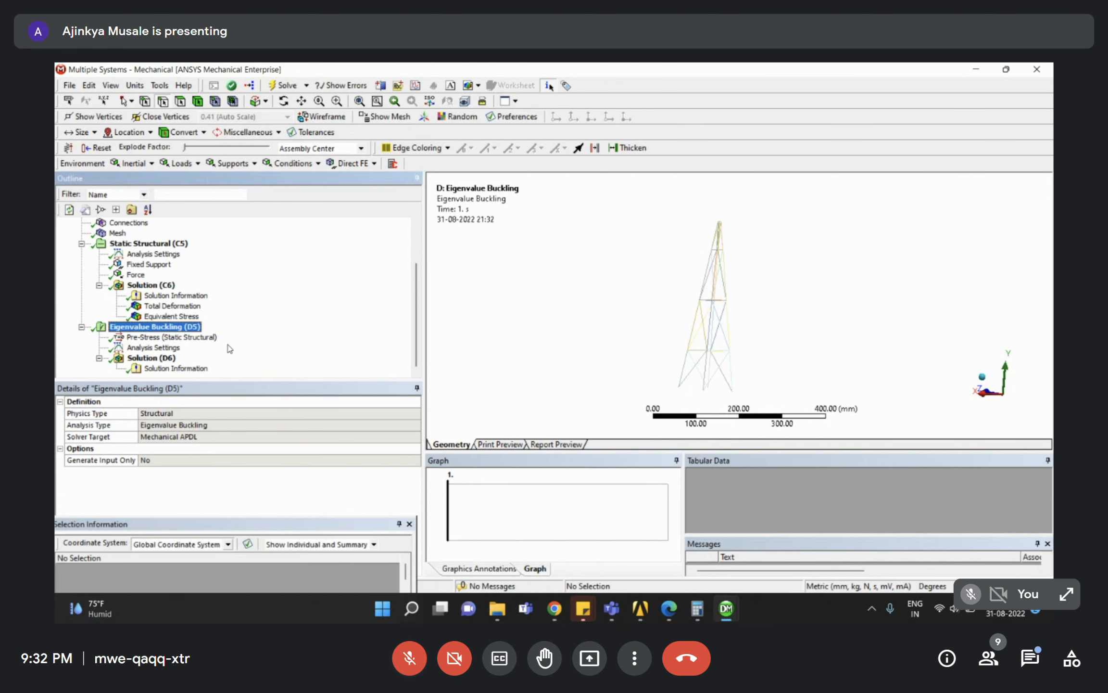
click(150, 358)
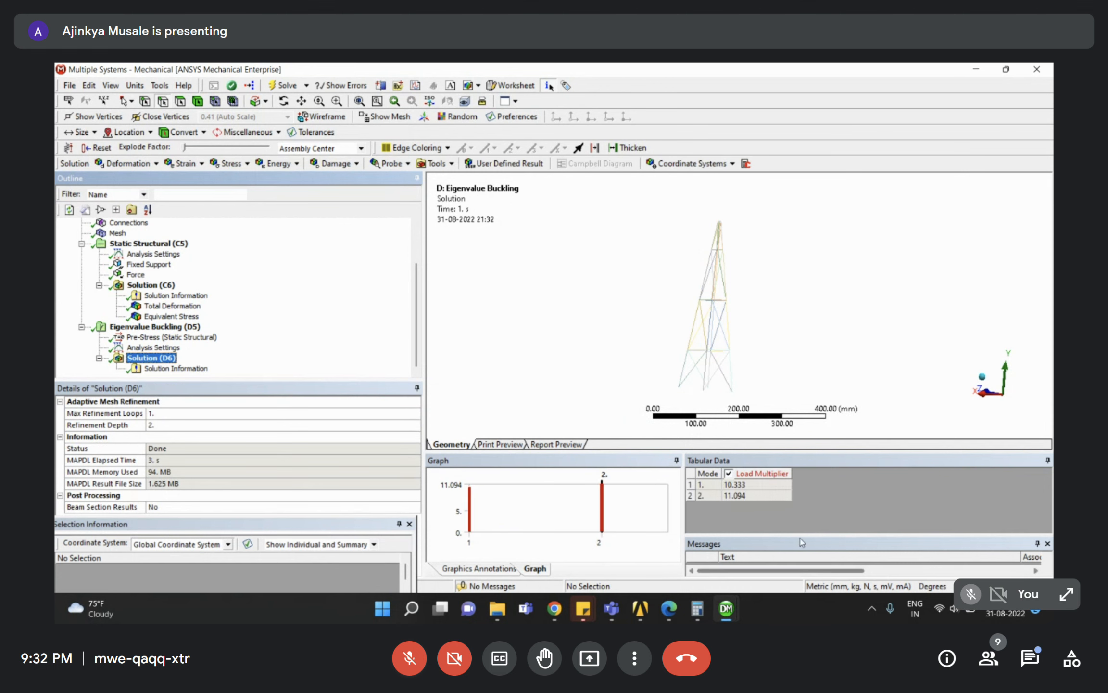
Create mode shape results for both buckling modes from the Tabular Data.
click(691, 476)
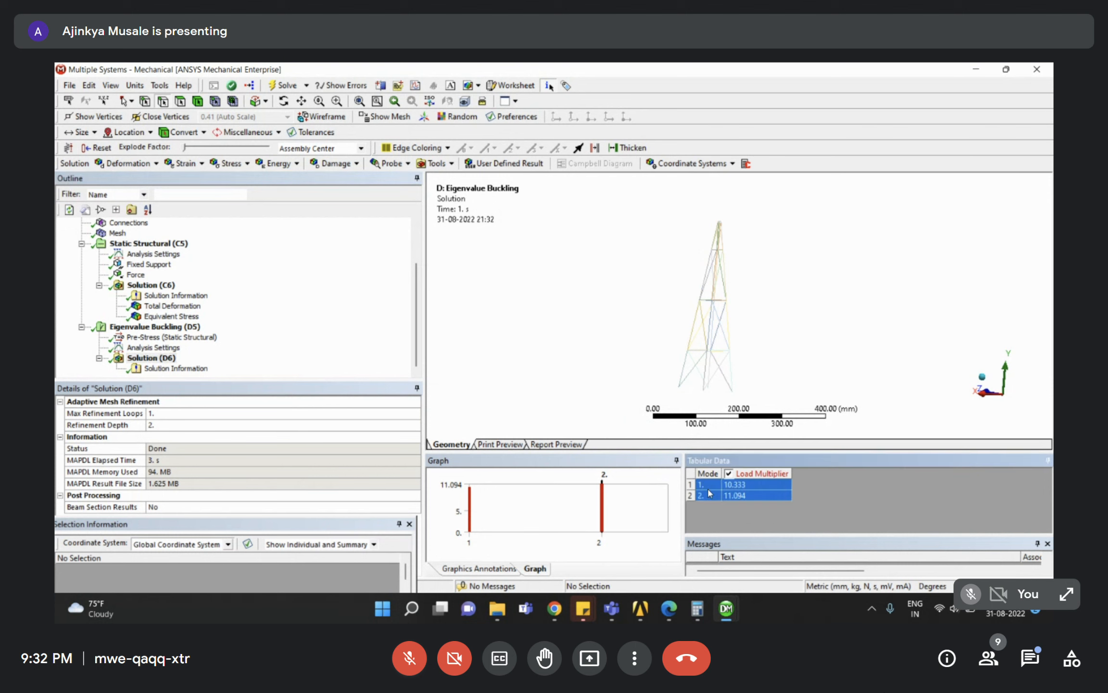
right_click(710, 487)
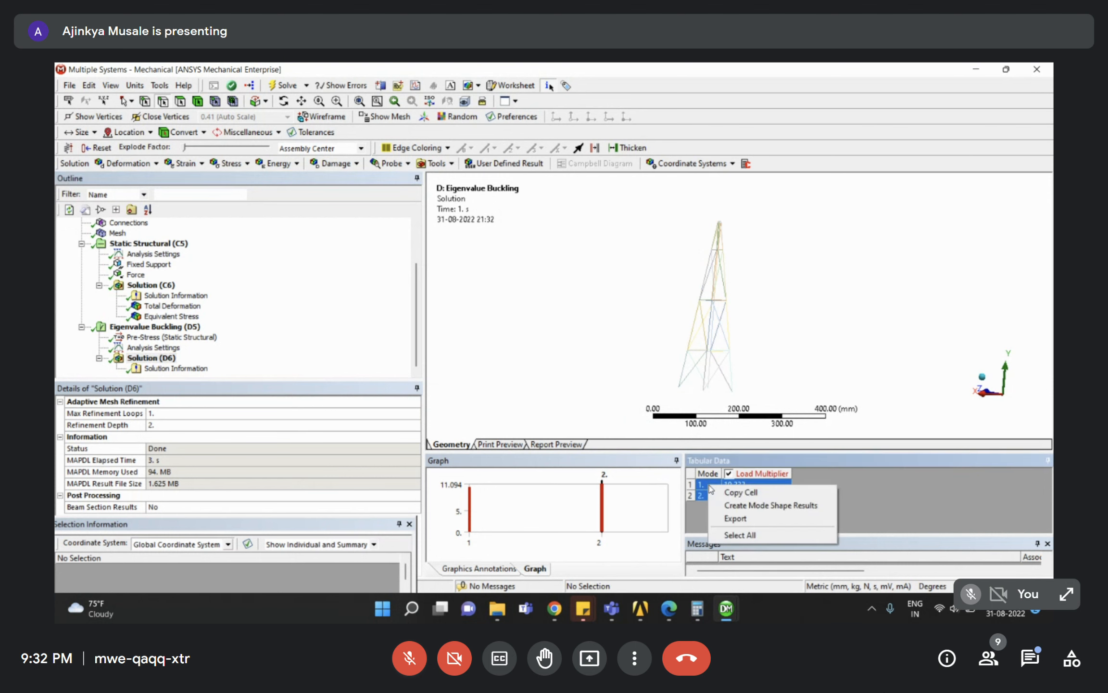
click(776, 504)
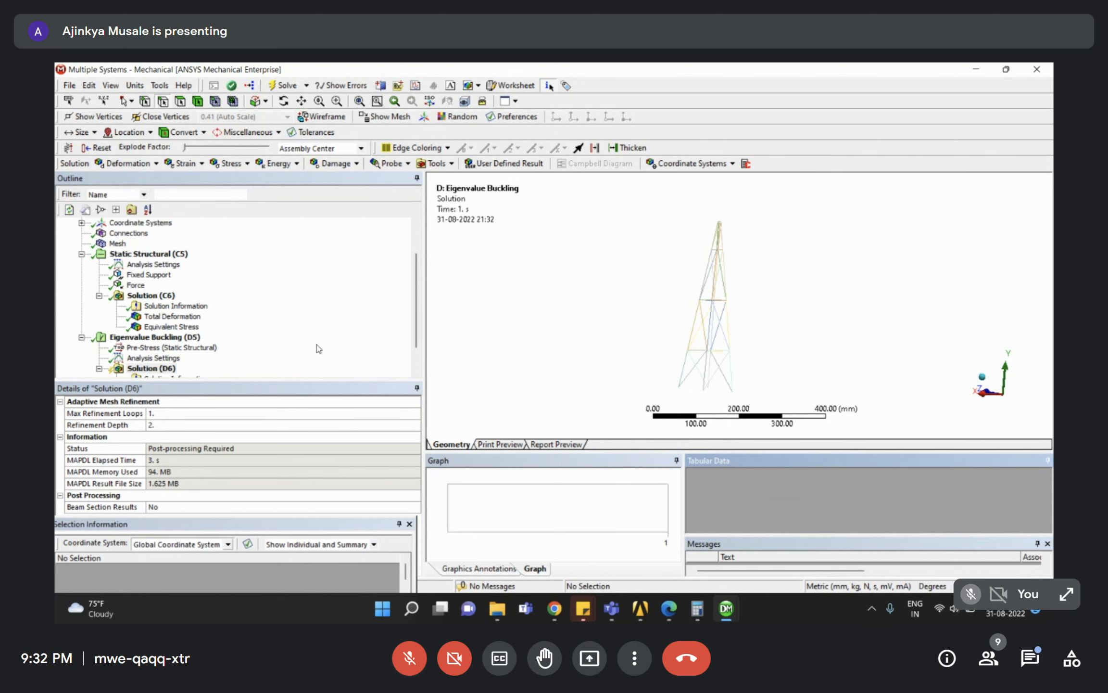
Evaluate the mode shapes and show Total Deformation 2, the mode 2 shape at multiplier 11.094, viewed along +Z.
scroll(308, 339, down, 1)
right_click(176, 360)
click(188, 382)
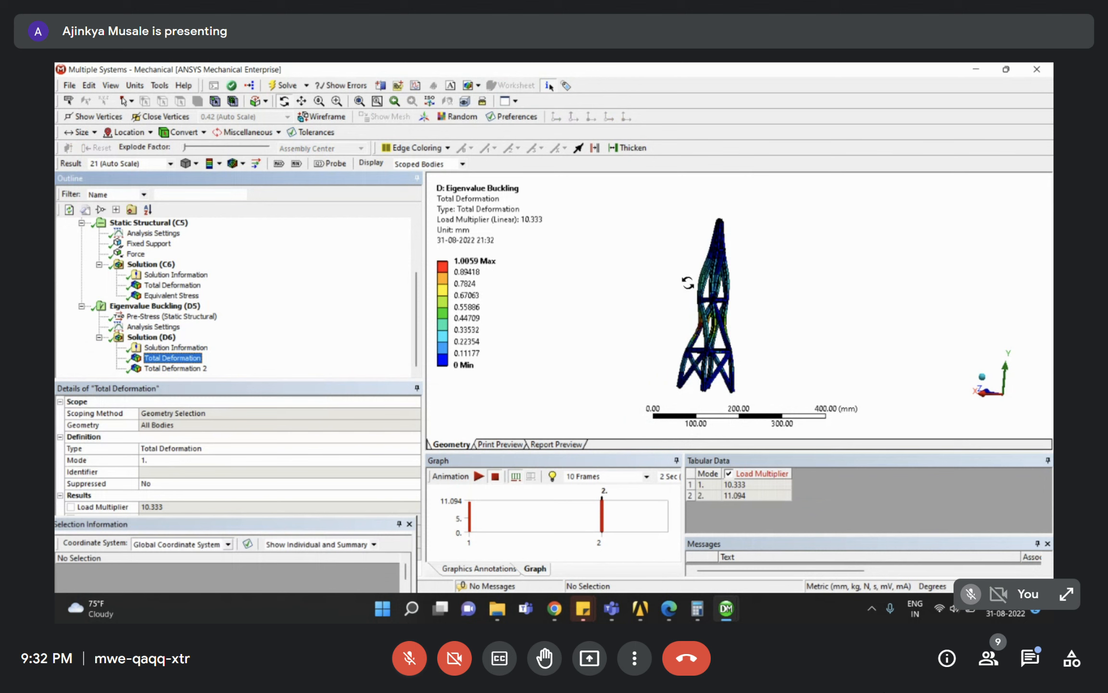
right_drag(664, 228, 733, 334)
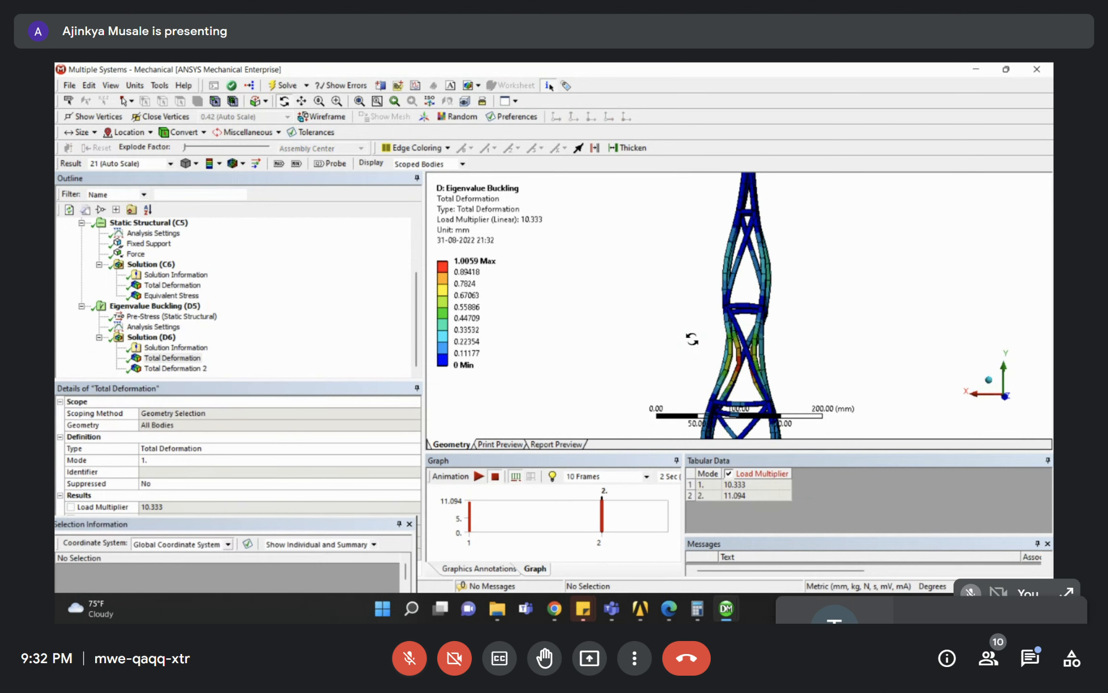
click(1005, 398)
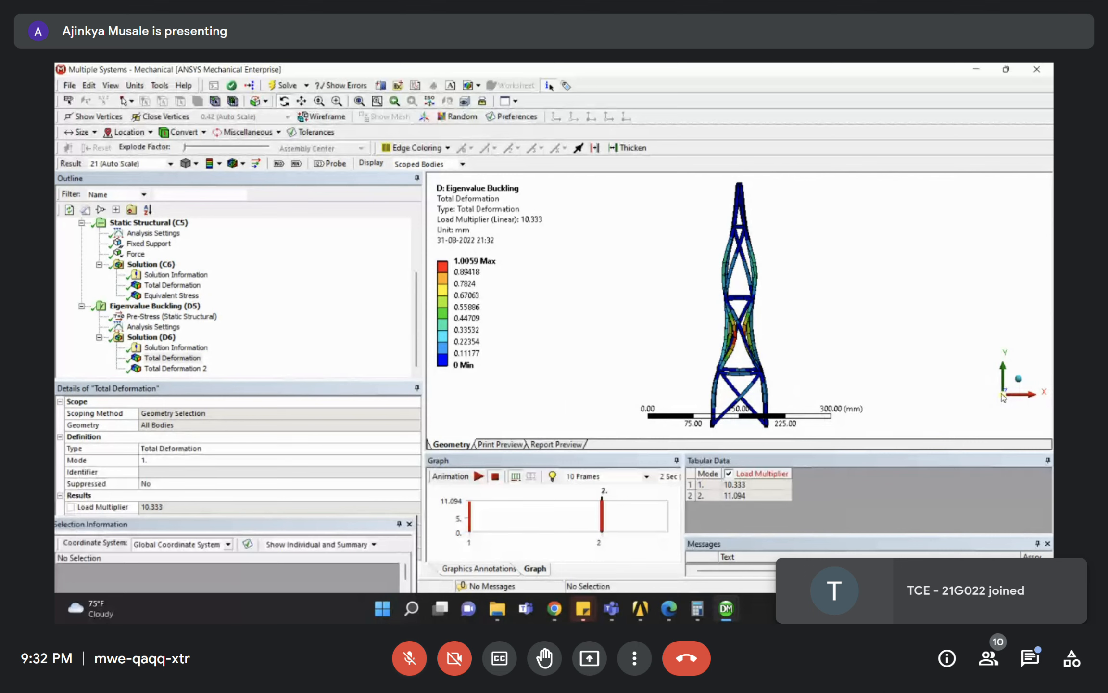
scroll(835, 301, down, 2)
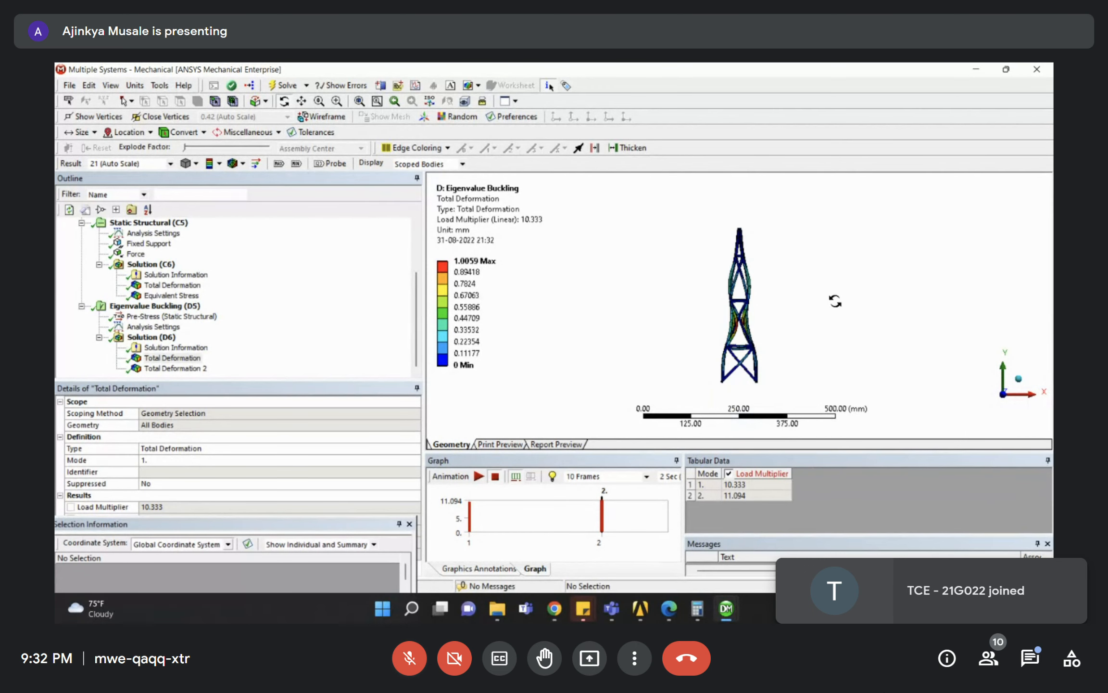
scroll(769, 332, up, 2)
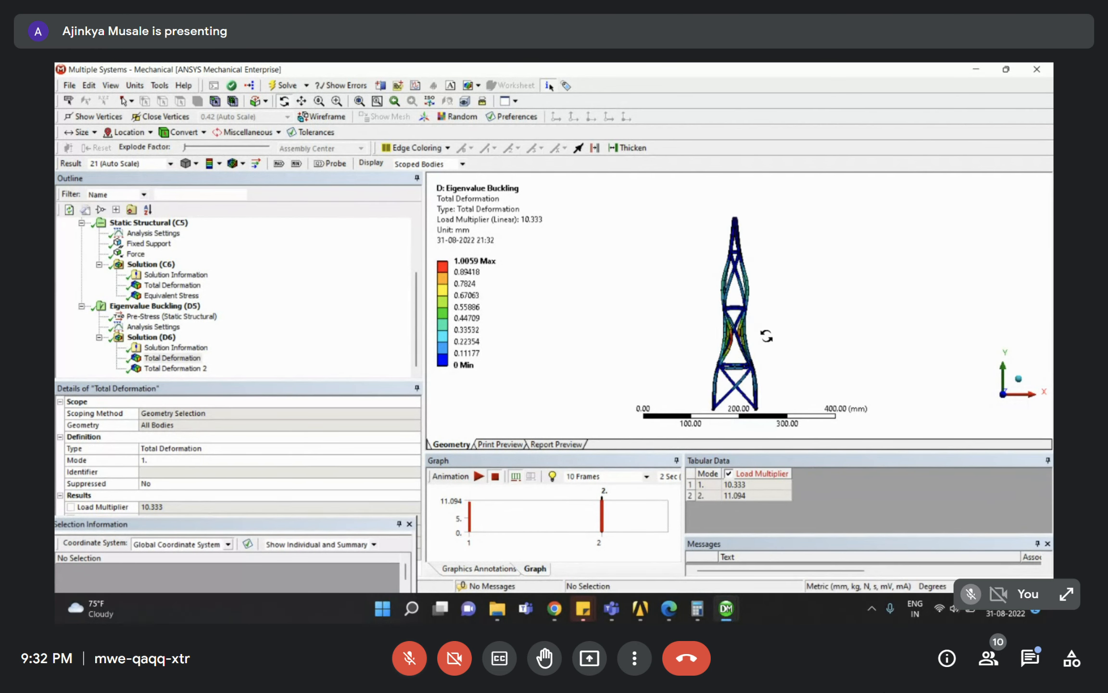
scroll(724, 237, up, 2)
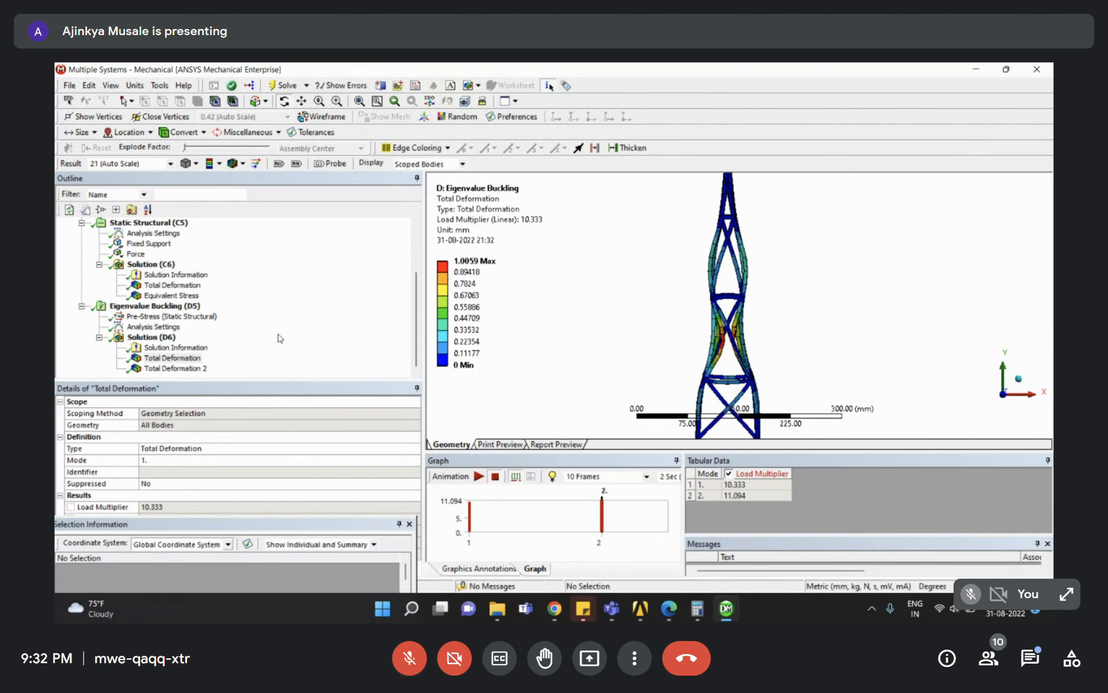
click(178, 368)
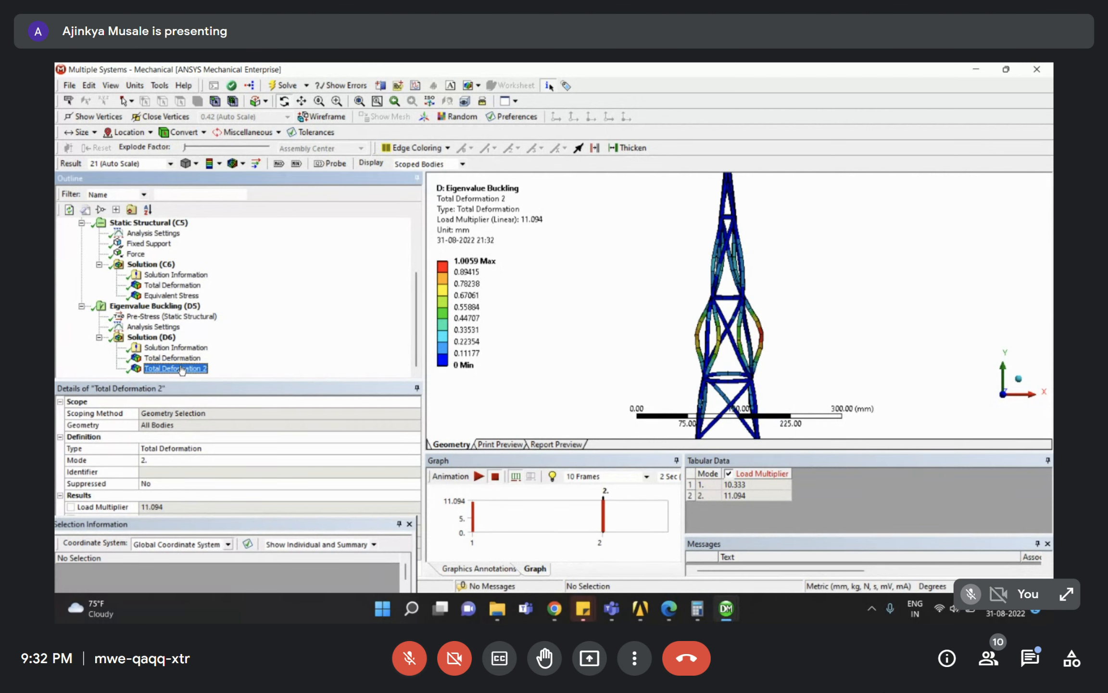
scroll(739, 292, down, 2)
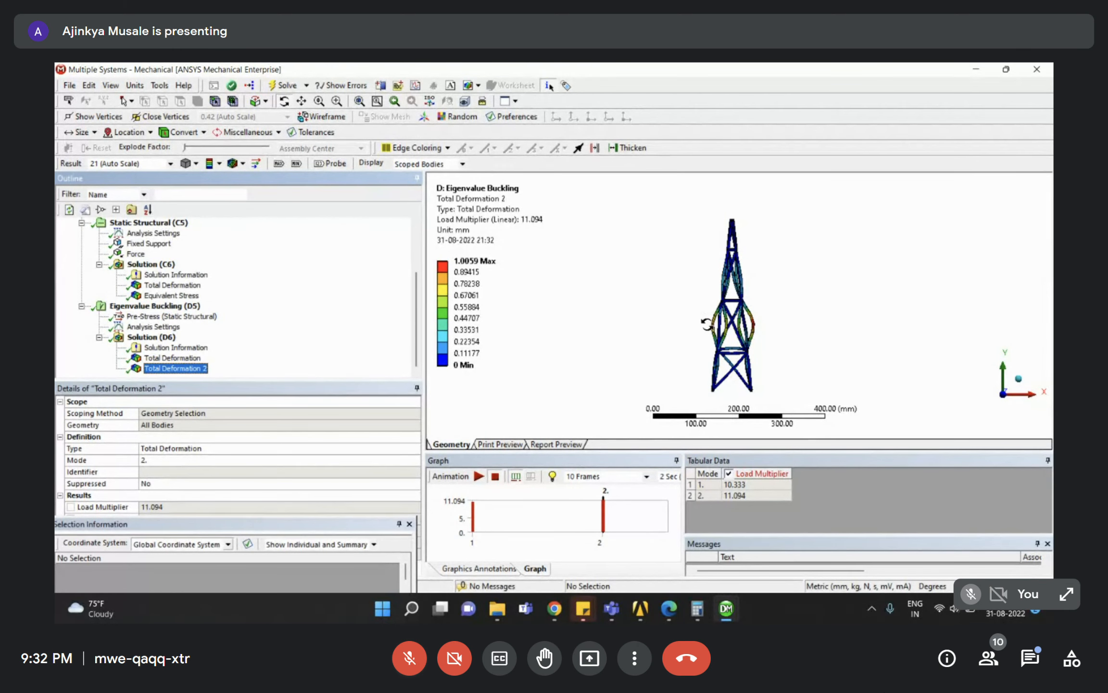
click(186, 368)
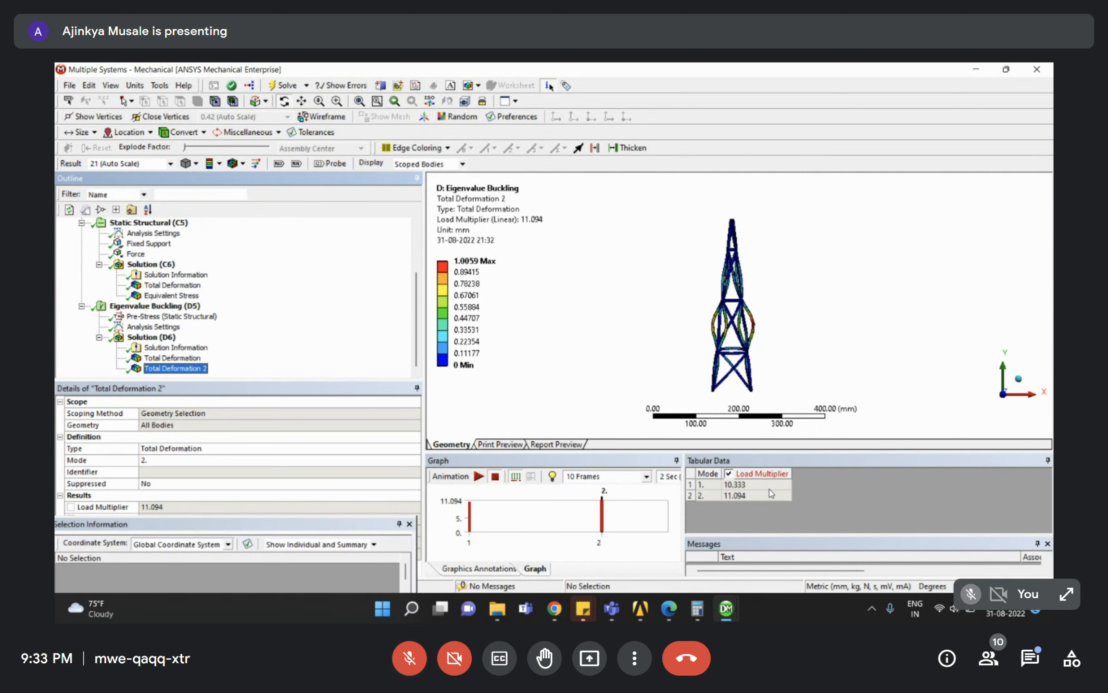
Read the Buckling Mode shapes output in Problem Statement 5 of Assignment 4.pdf, then return to Meet.
click(669, 609)
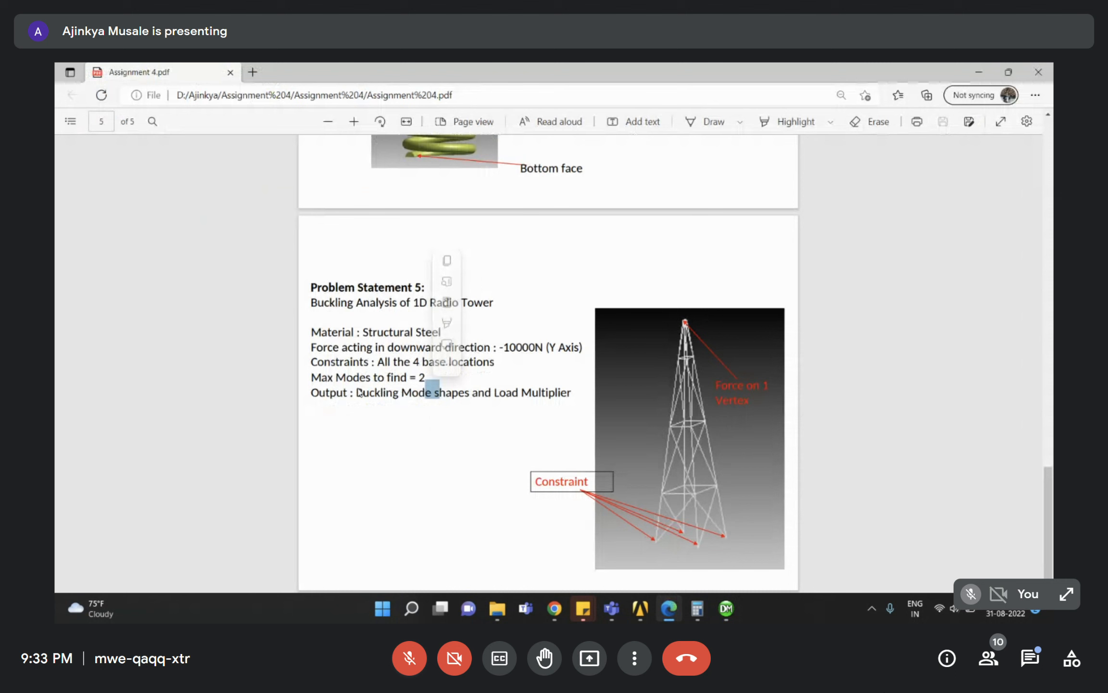
drag(358, 392, 572, 401)
click(430, 459)
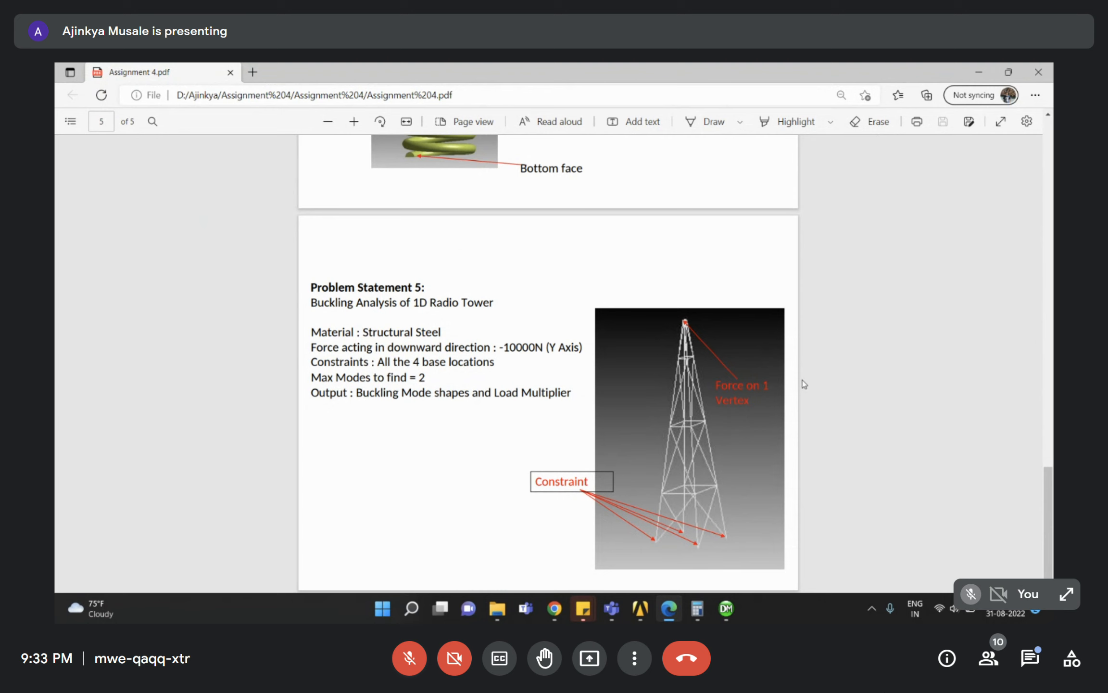
mouse_move(554, 608)
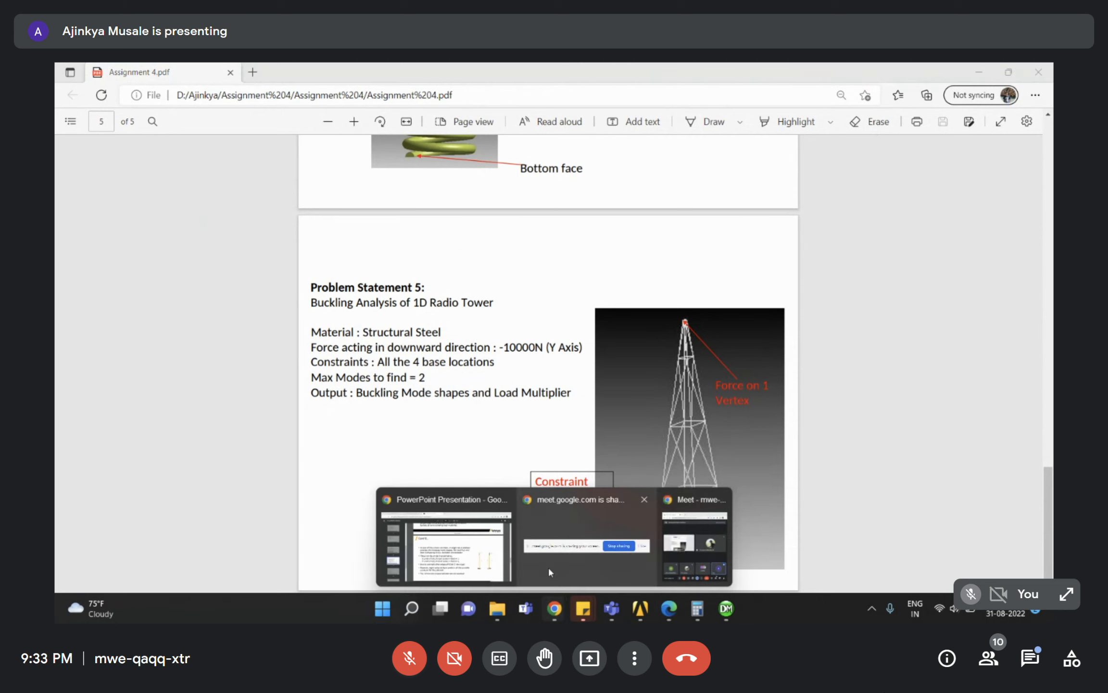
click(674, 549)
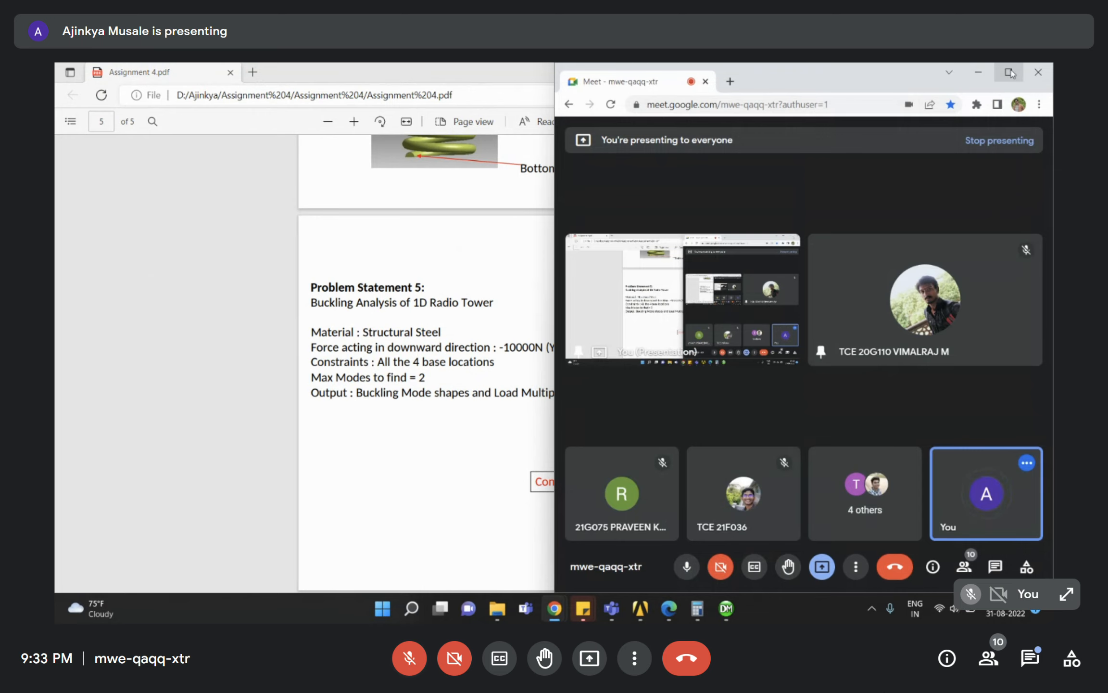
Maximize Meet and unpin the featured participant's tile, then return to the Mechanical results.
click(974, 73)
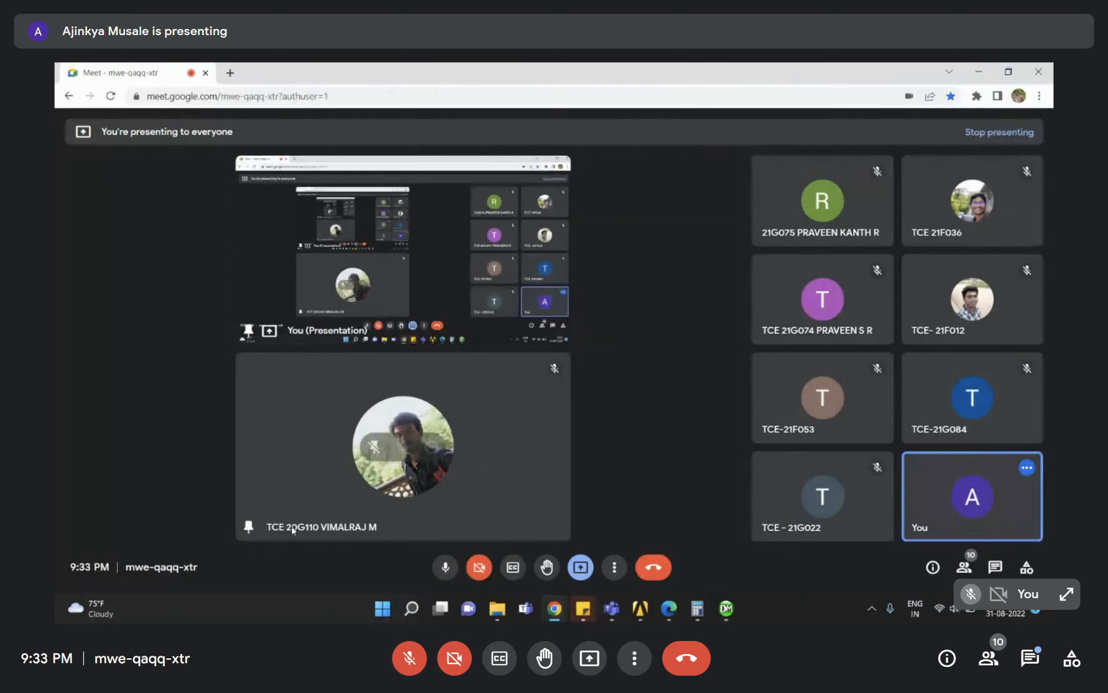
right_click(244, 531)
click(239, 523)
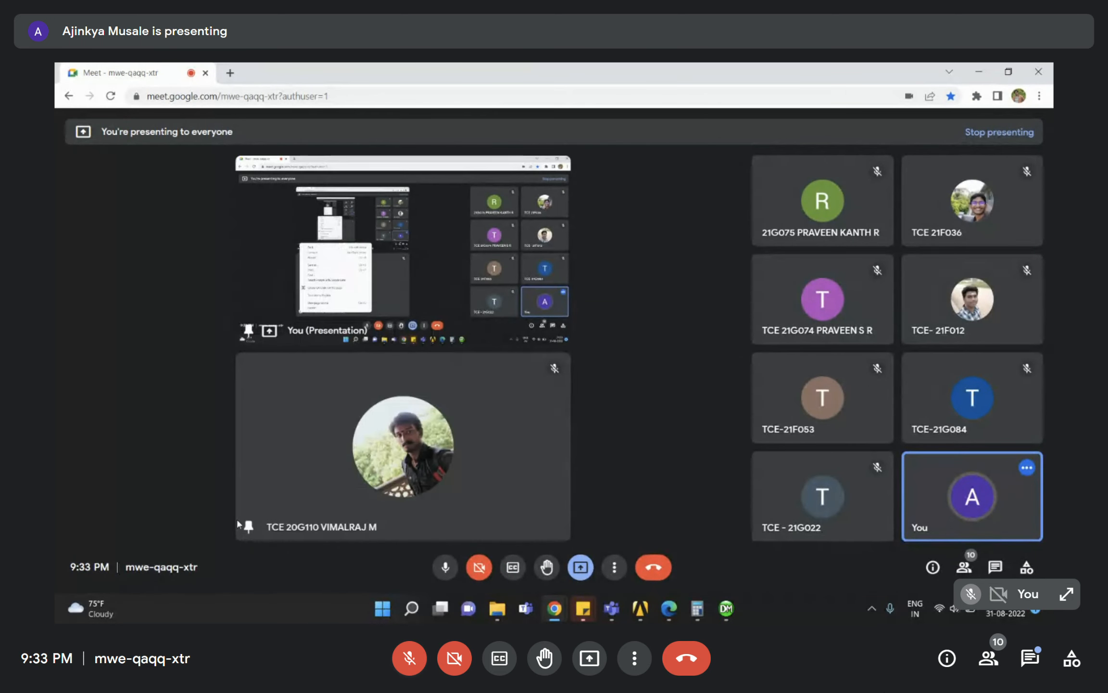
click(372, 448)
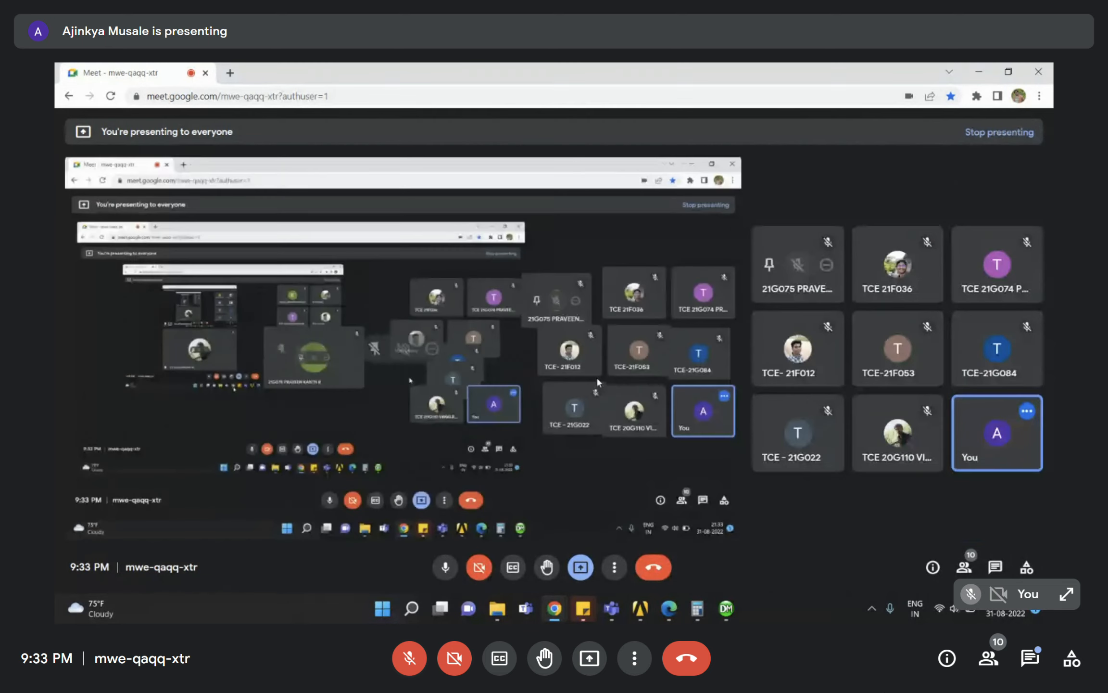
mouse_move(968, 407)
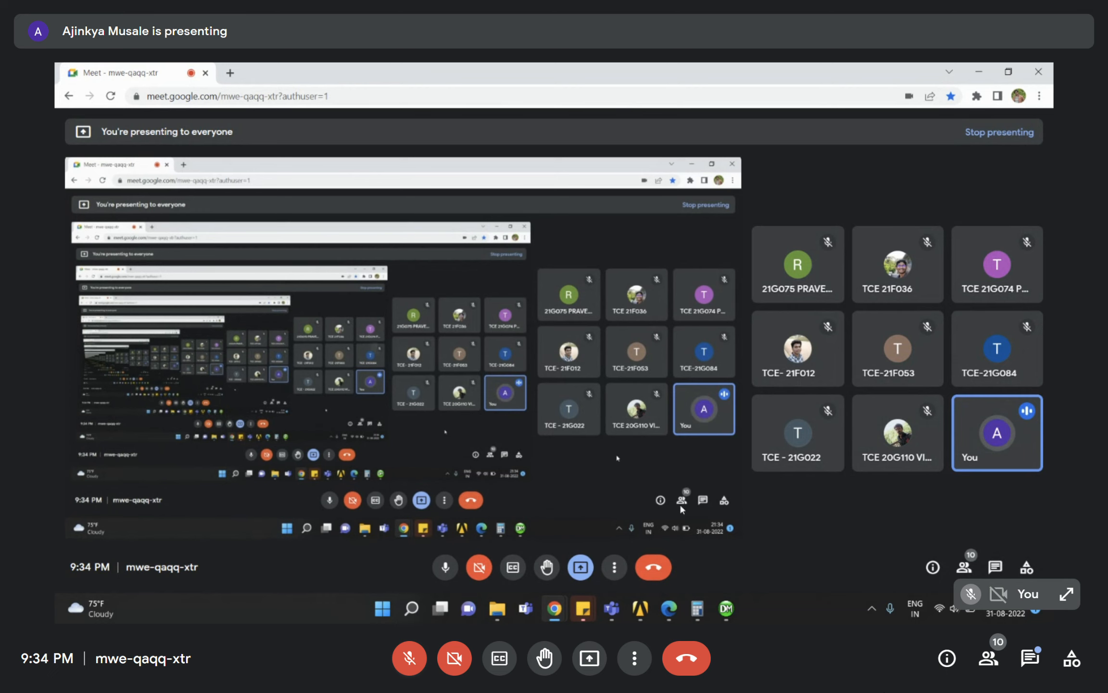
mouse_move(734, 614)
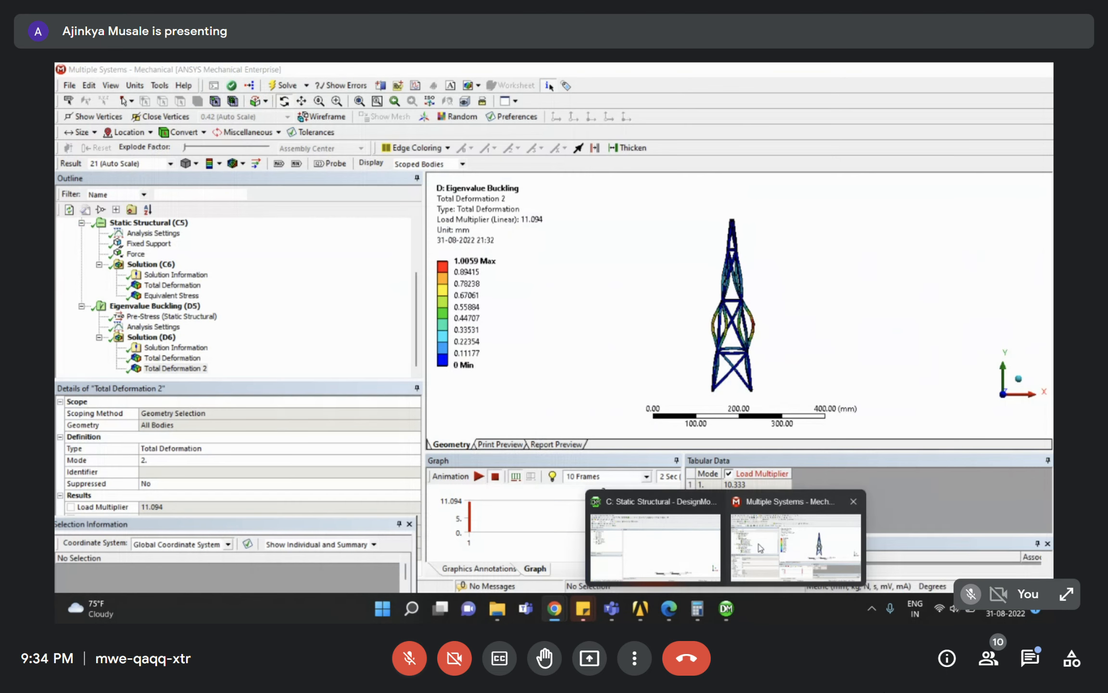
click(760, 548)
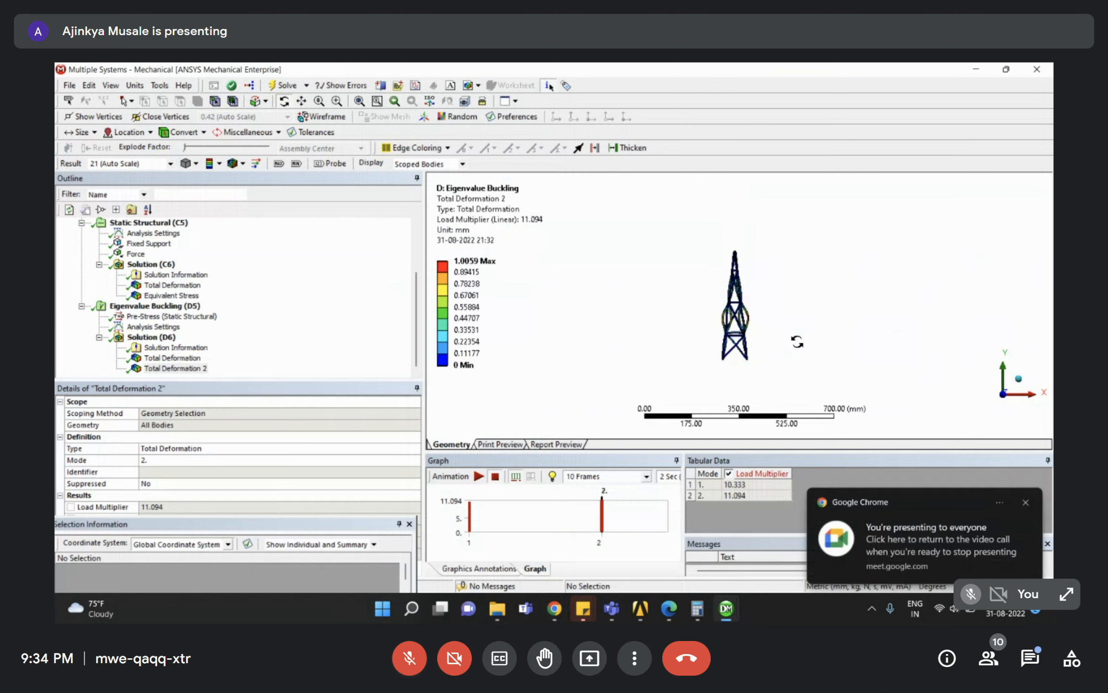
Scroll through pages 1–5 of Assignment 4.pdf, then go back to the Meet call.
click(668, 608)
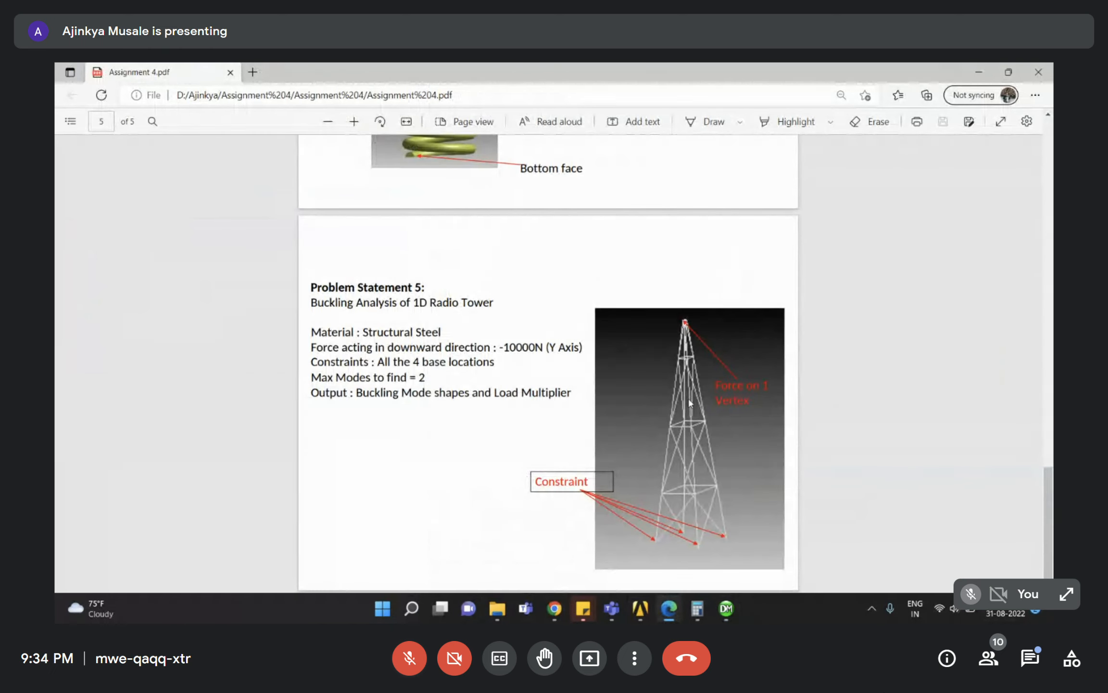
scroll(690, 403, up, 15)
scroll(538, 365, up, 12)
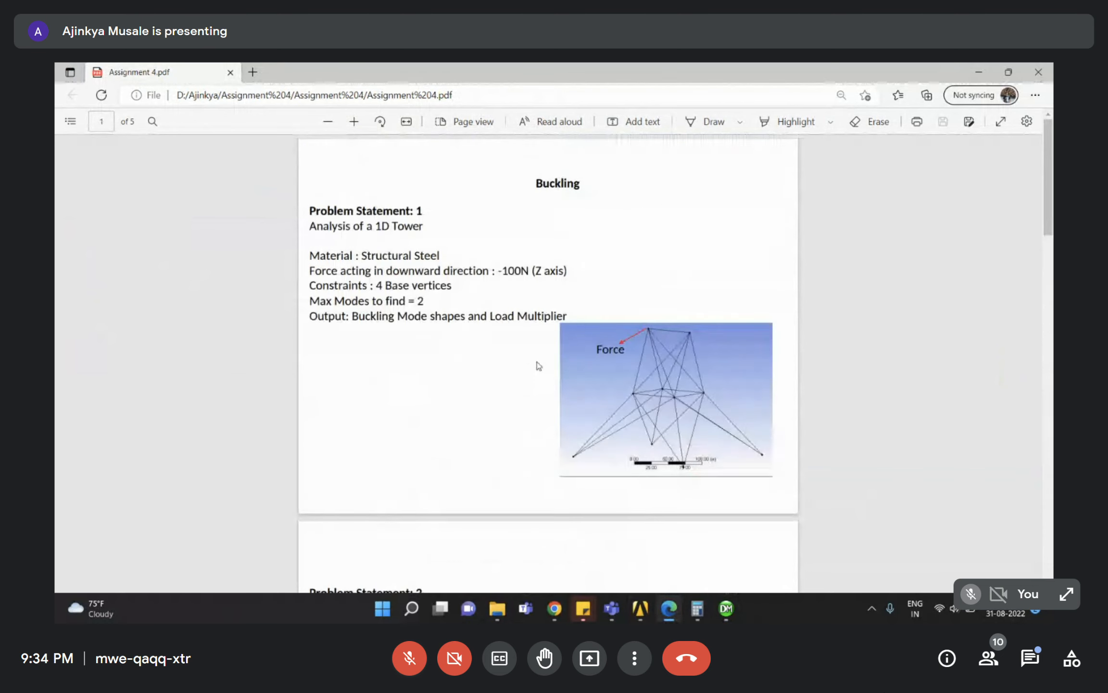
scroll(537, 362, down, 7)
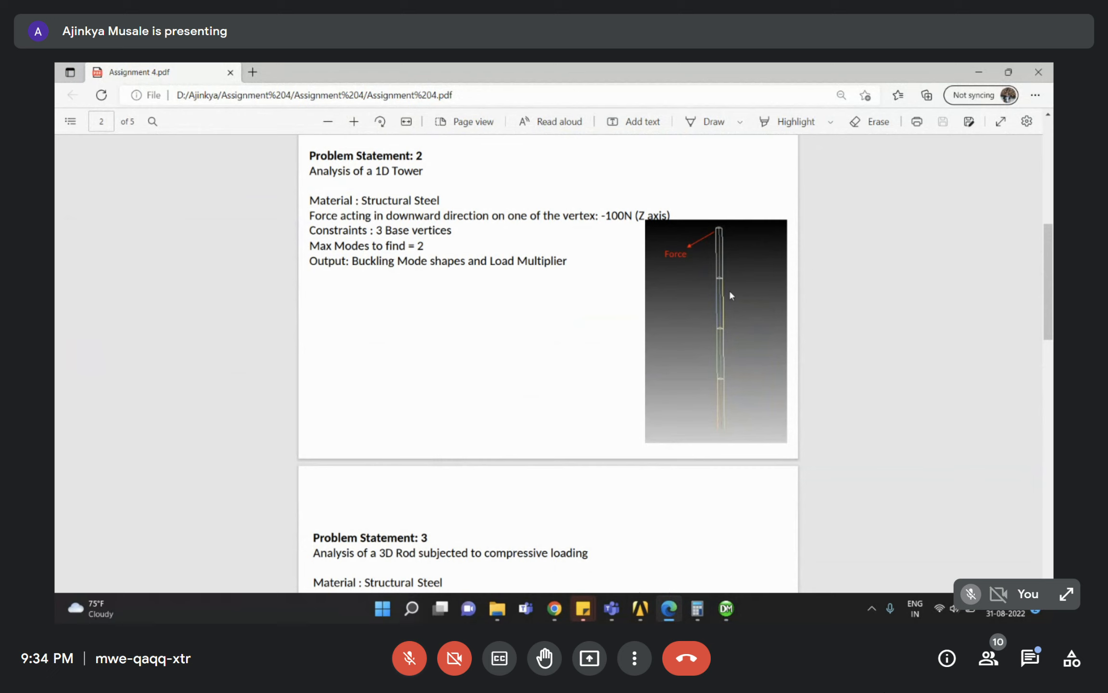
scroll(678, 348, down, 19)
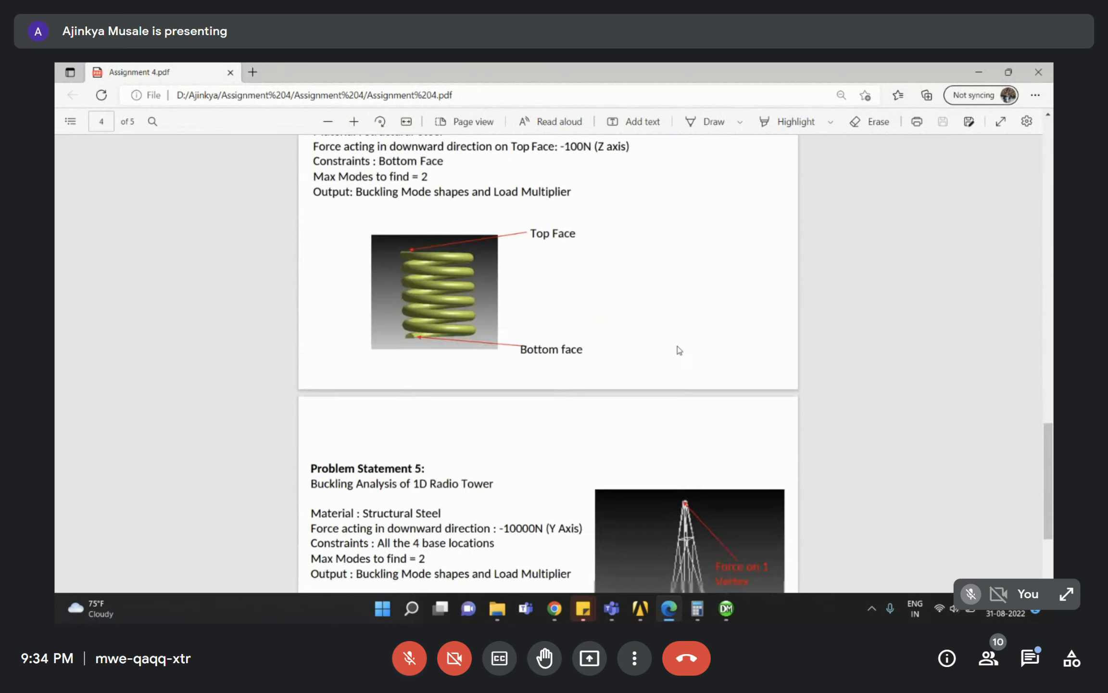
scroll(678, 347, up, 18)
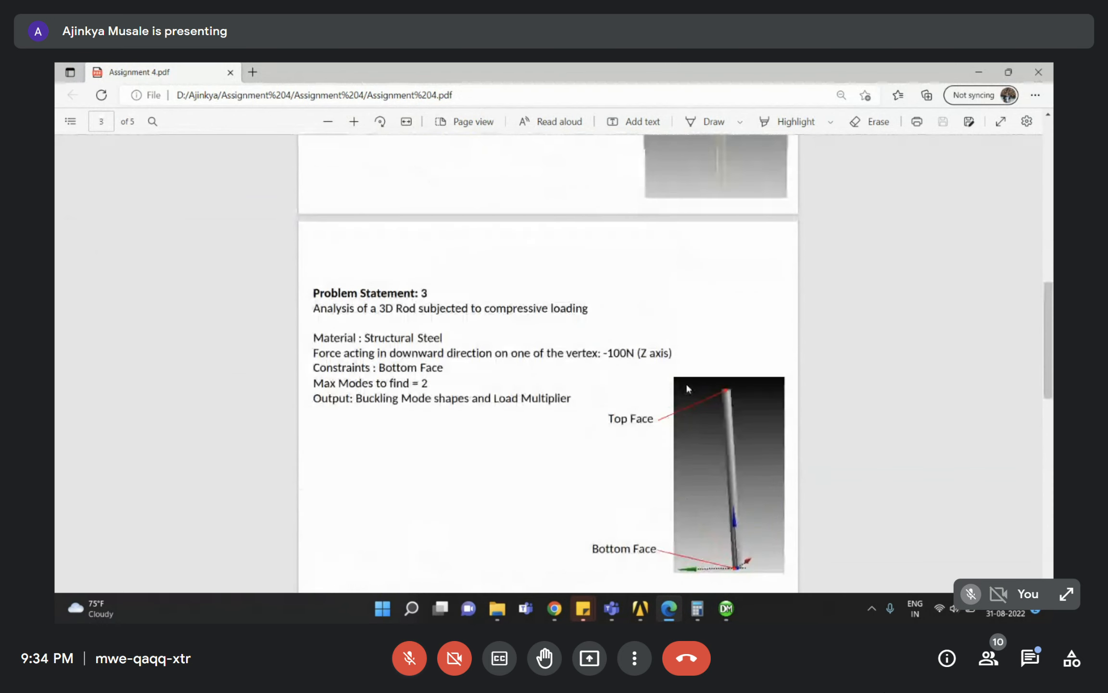
scroll(688, 384, down, 3)
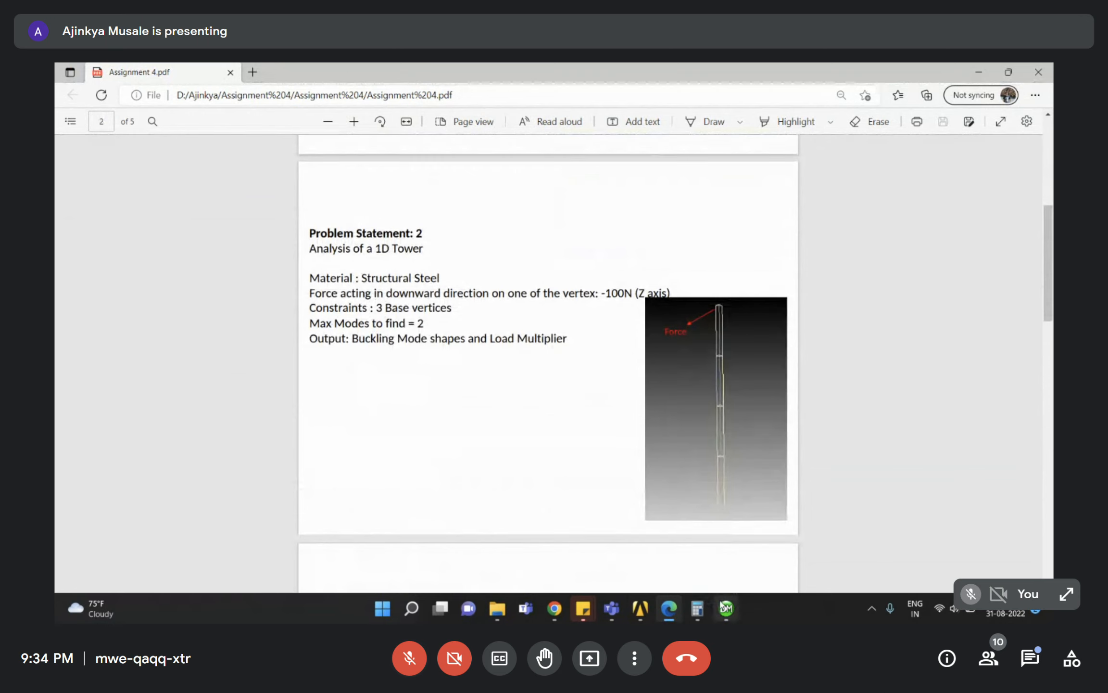
mouse_move(553, 611)
click(666, 532)
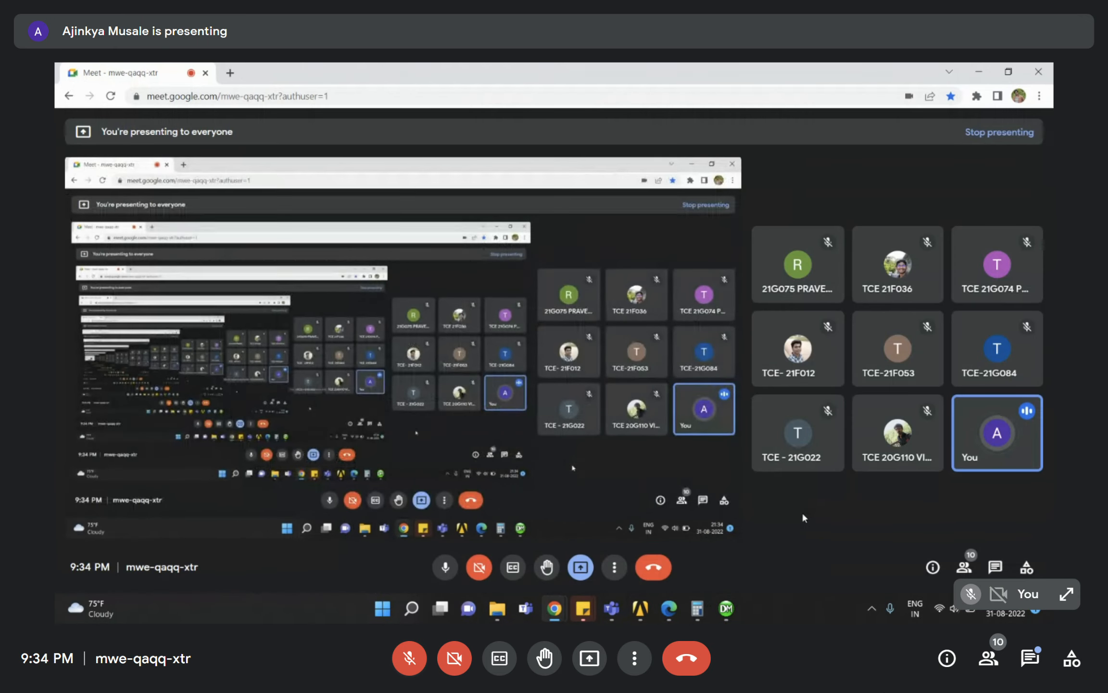
Pin a participant's tile to the main view, then briefly unmute and re-mute the microphone.
mouse_move(903, 265)
click(769, 349)
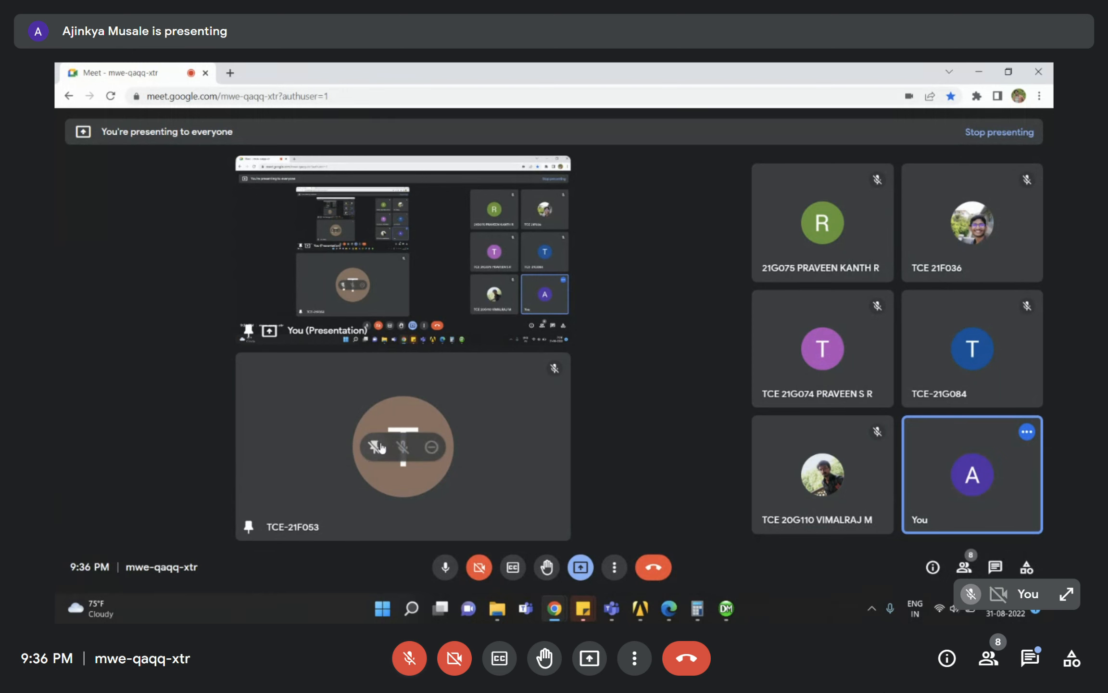
click(426, 662)
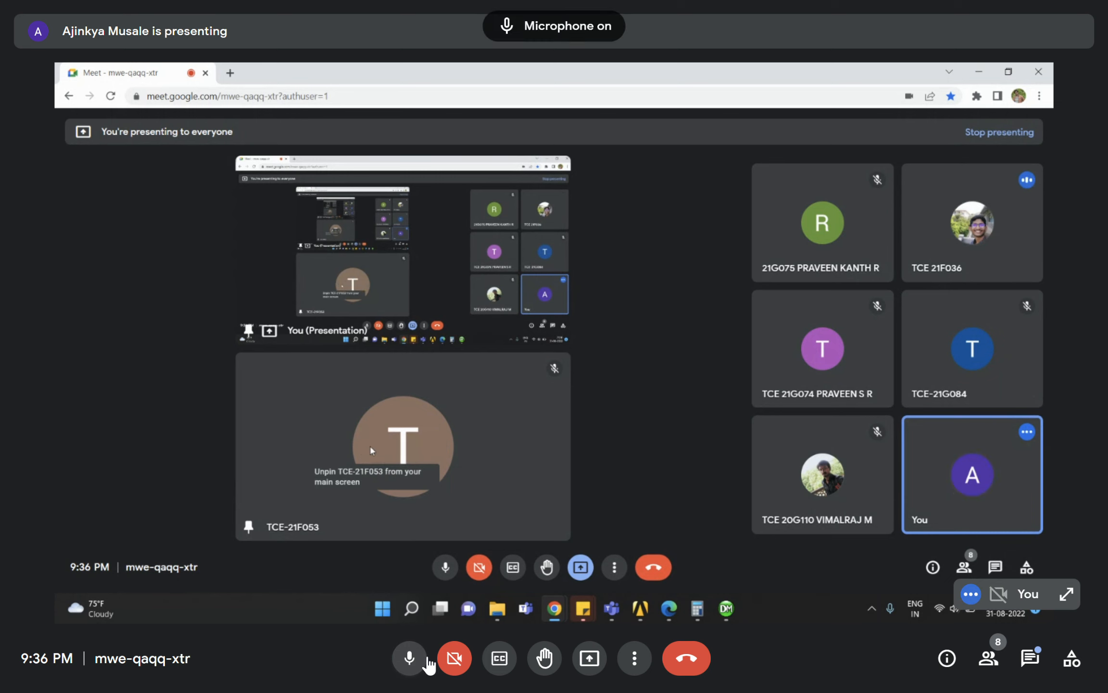
click(426, 662)
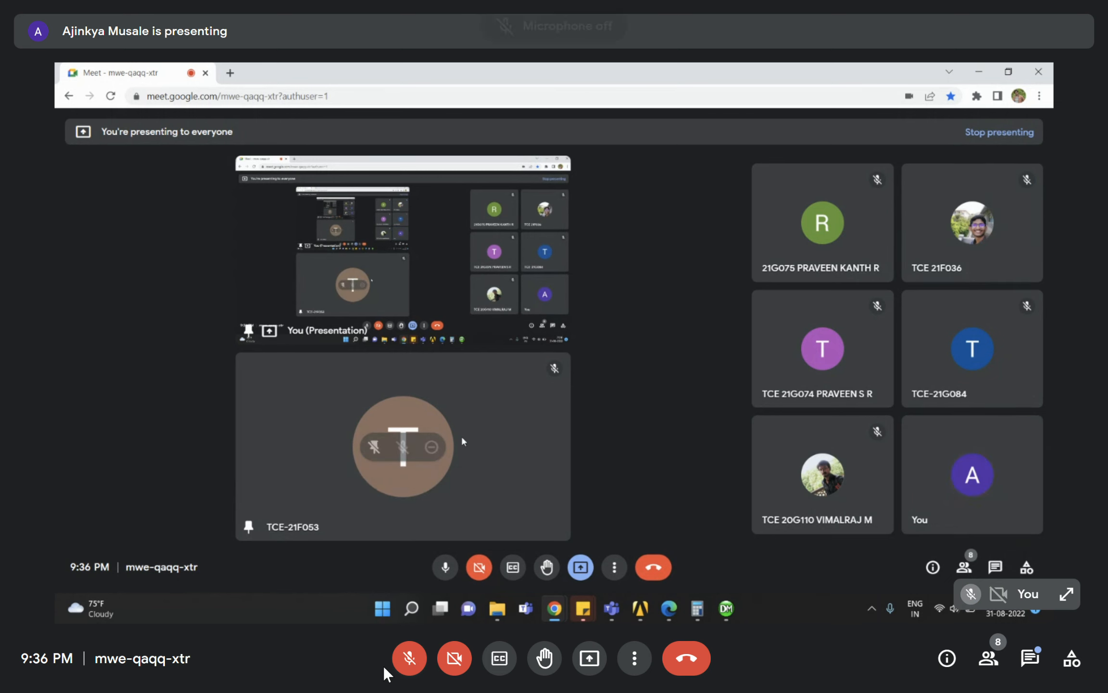
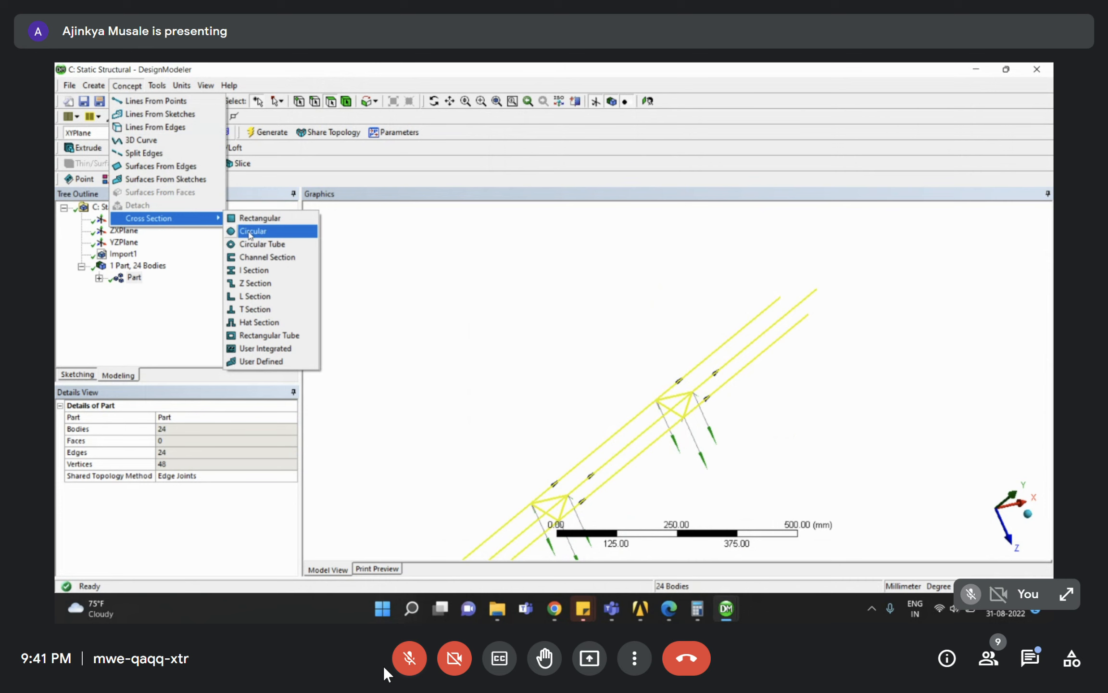
Add a Circular cross section for the tower's beams.
click(251, 232)
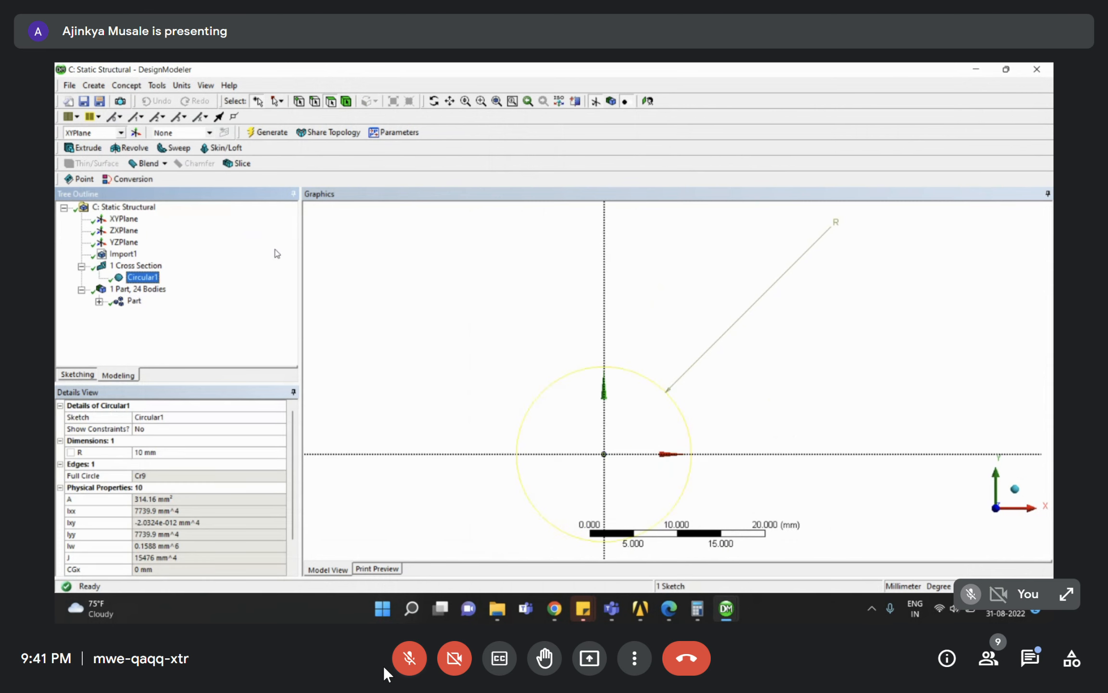
click(82, 266)
click(133, 289)
middle_drag(662, 378, 808, 362)
scroll(756, 358, down, 4)
middle_drag(749, 361, 588, 353)
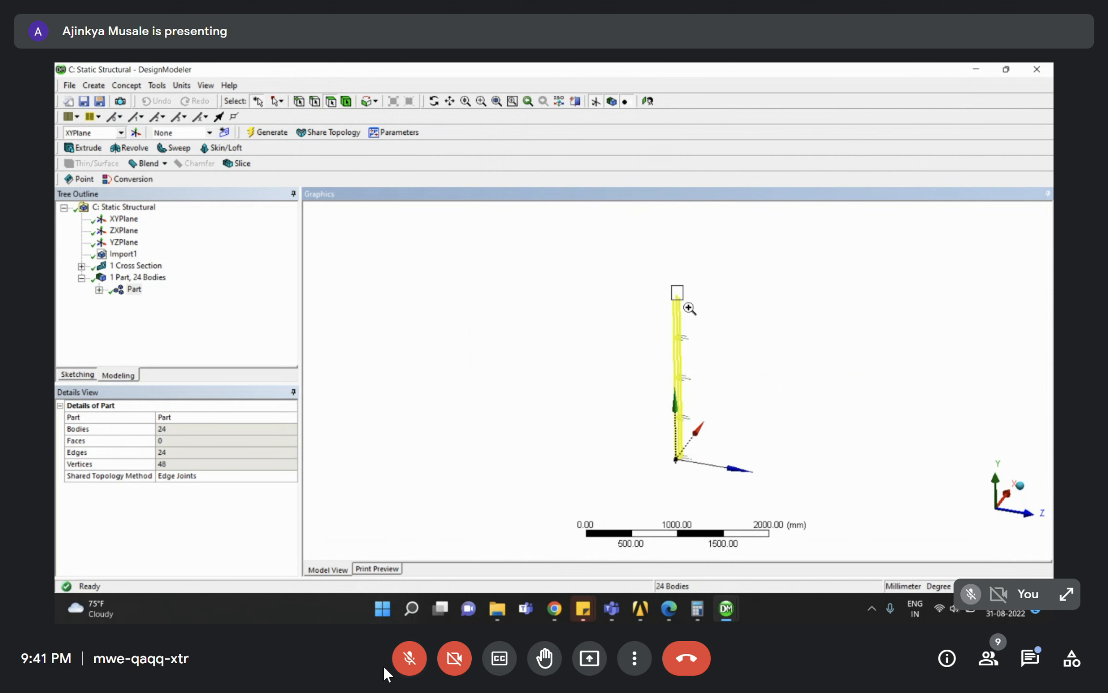
drag(671, 286, 684, 299)
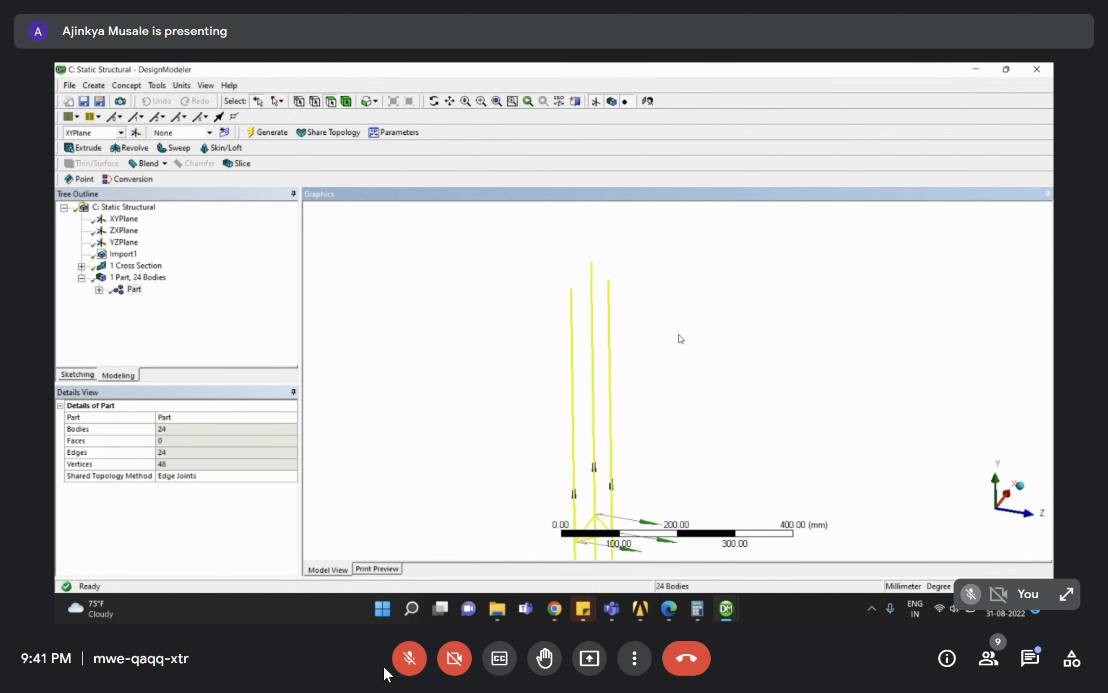
Set the Circular1 cross section radius to 15 mm.
click(81, 266)
click(142, 277)
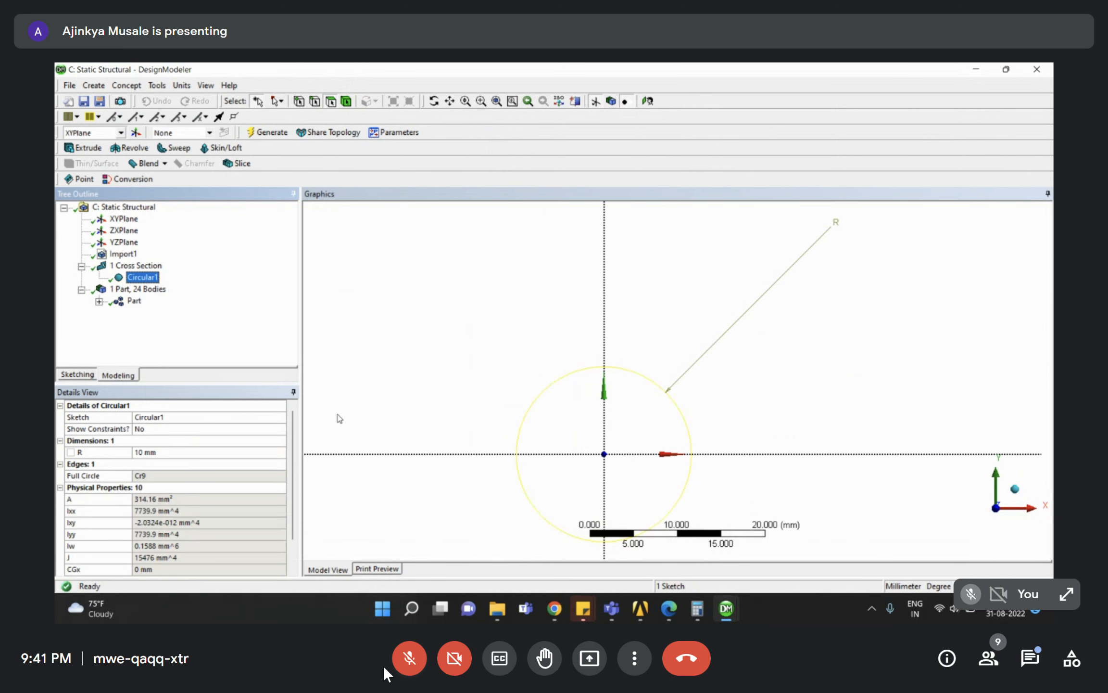
click(168, 452)
text(15)
key(Return)
Assign Circular1 as the cross section of all 24 line bodies under Part.
click(143, 277)
click(82, 265)
click(120, 290)
click(100, 289)
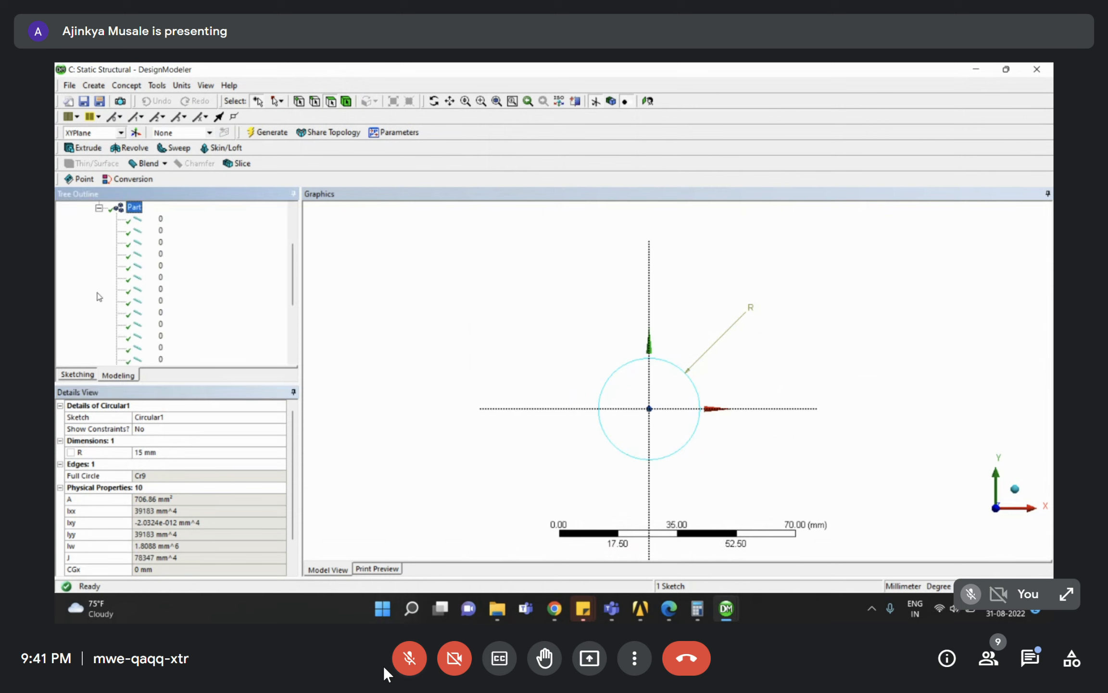
click(156, 231)
scroll(174, 260, down, 4)
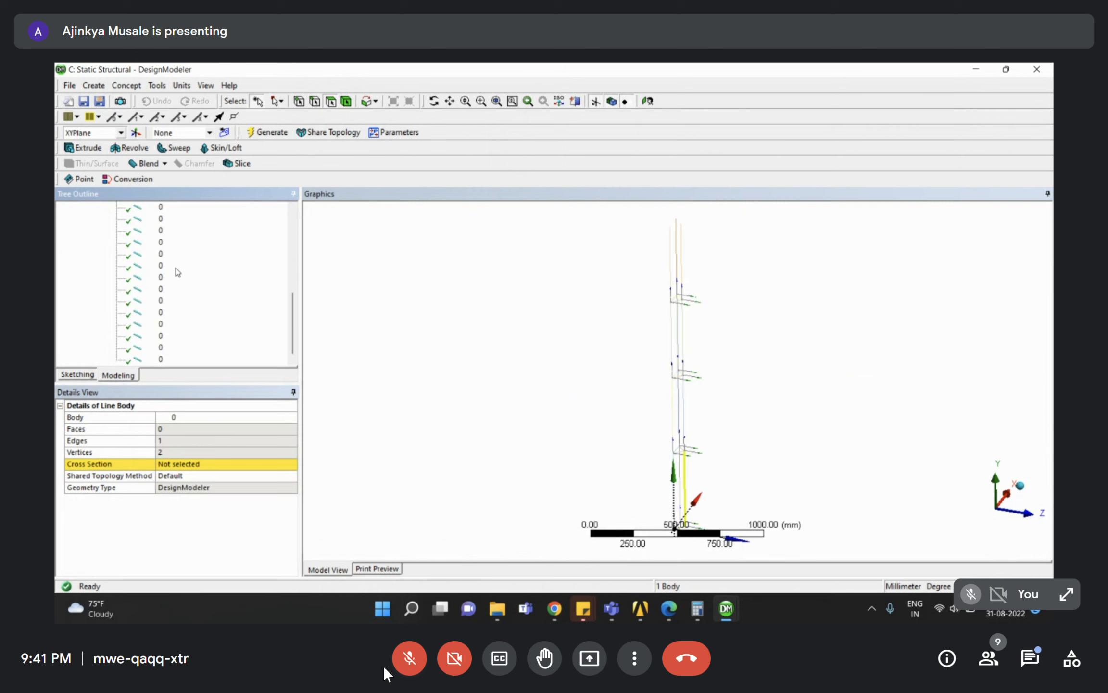
shift+click(159, 359)
click(232, 427)
click(287, 428)
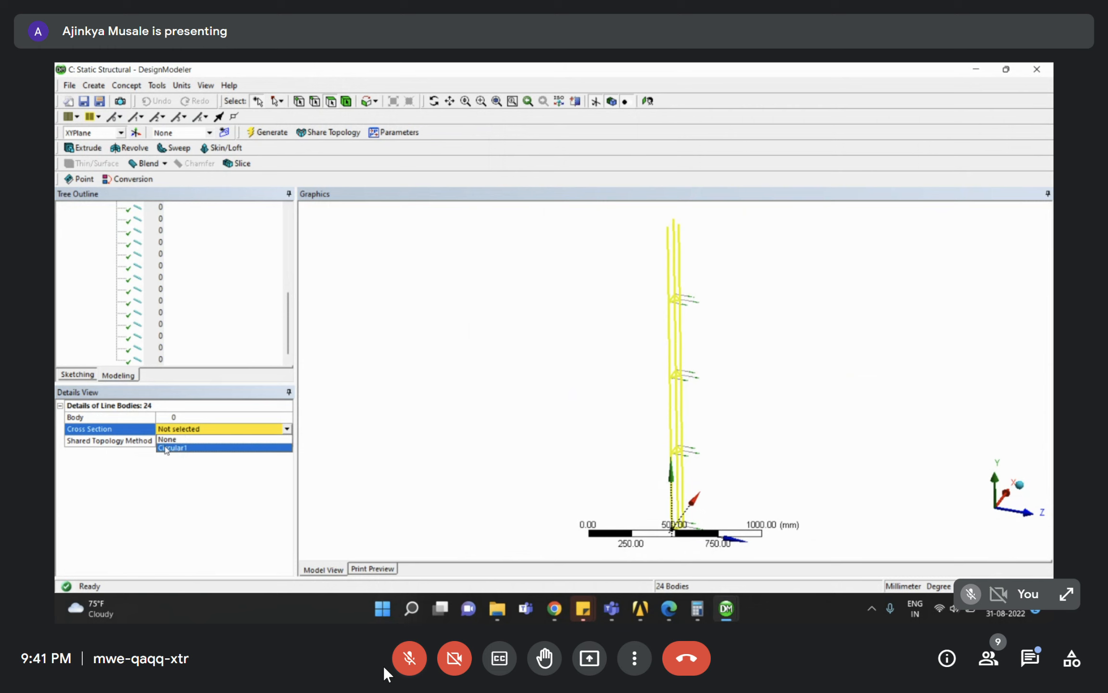
click(167, 449)
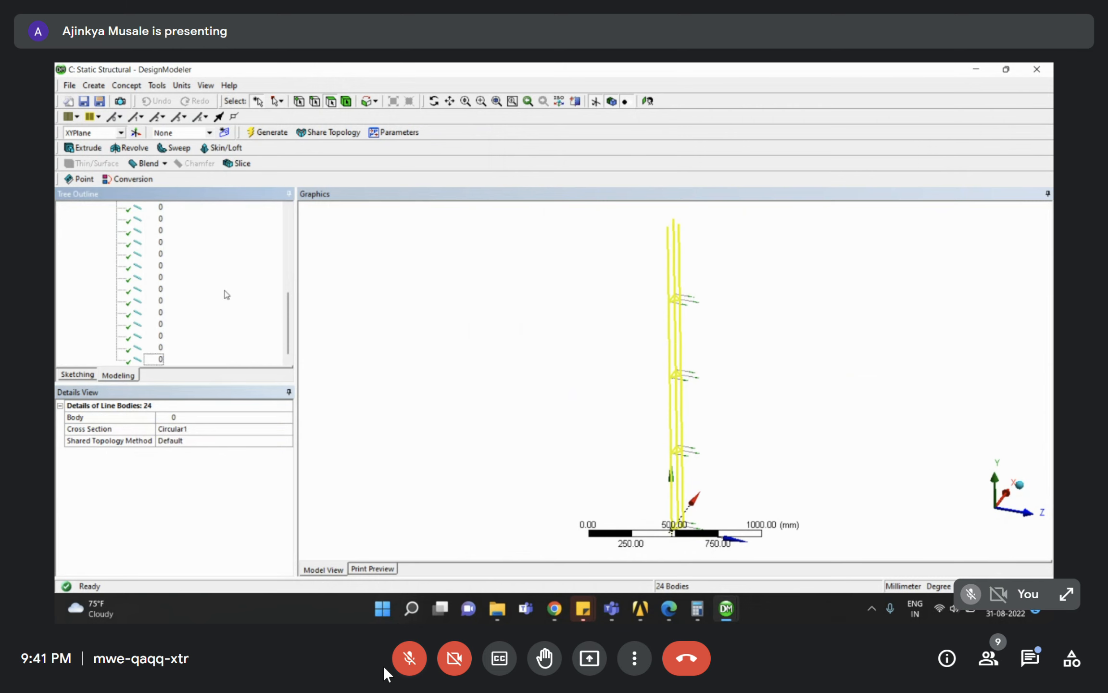
scroll(225, 292, up, 6)
Zoom and rotate around the tower's lower bracing with the Part selected.
click(100, 290)
scroll(622, 290, down, 3)
right_drag(619, 286, 709, 387)
middle_drag(709, 388, 705, 413)
right_drag(695, 410, 760, 473)
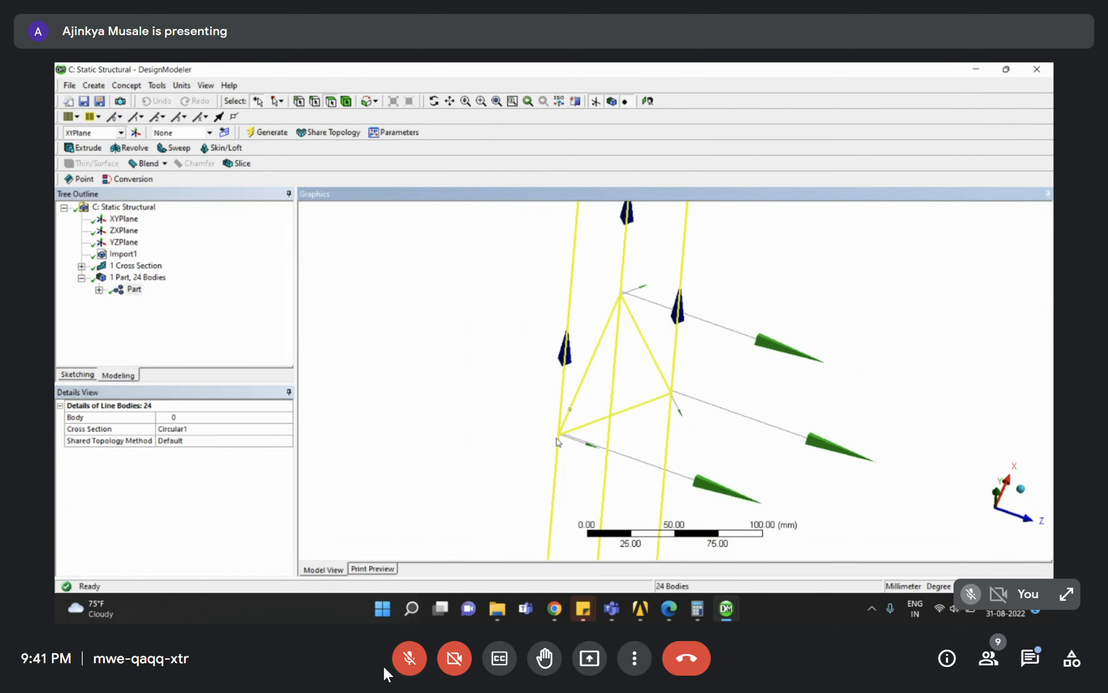
click(134, 289)
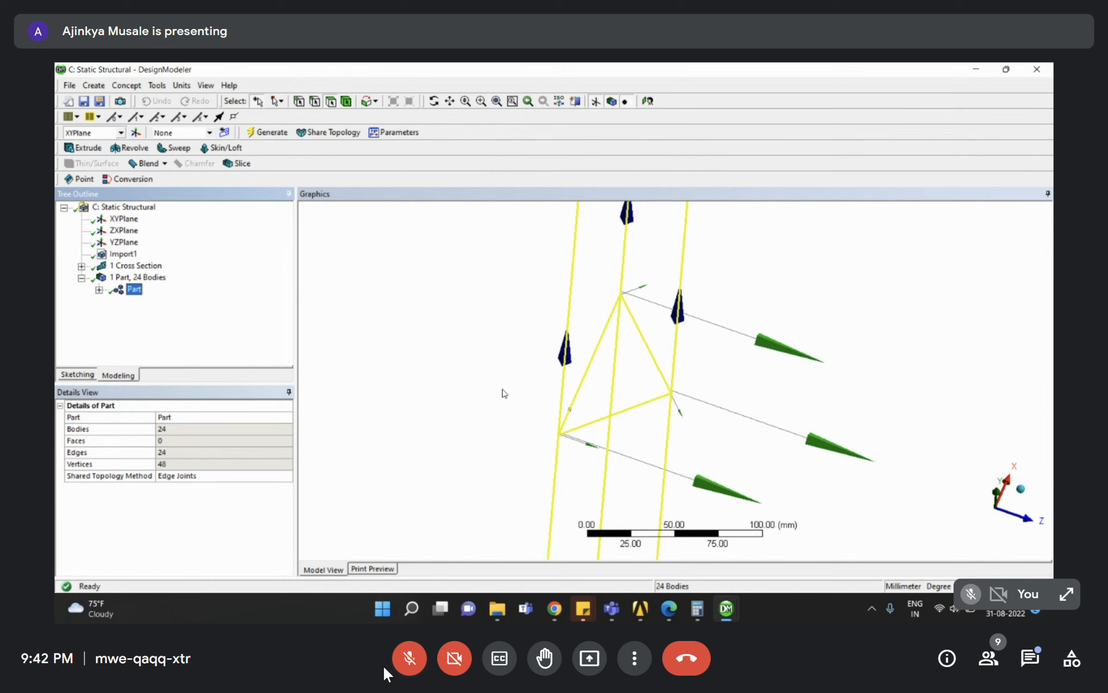
middle_drag(558, 431, 472, 316)
click(134, 289)
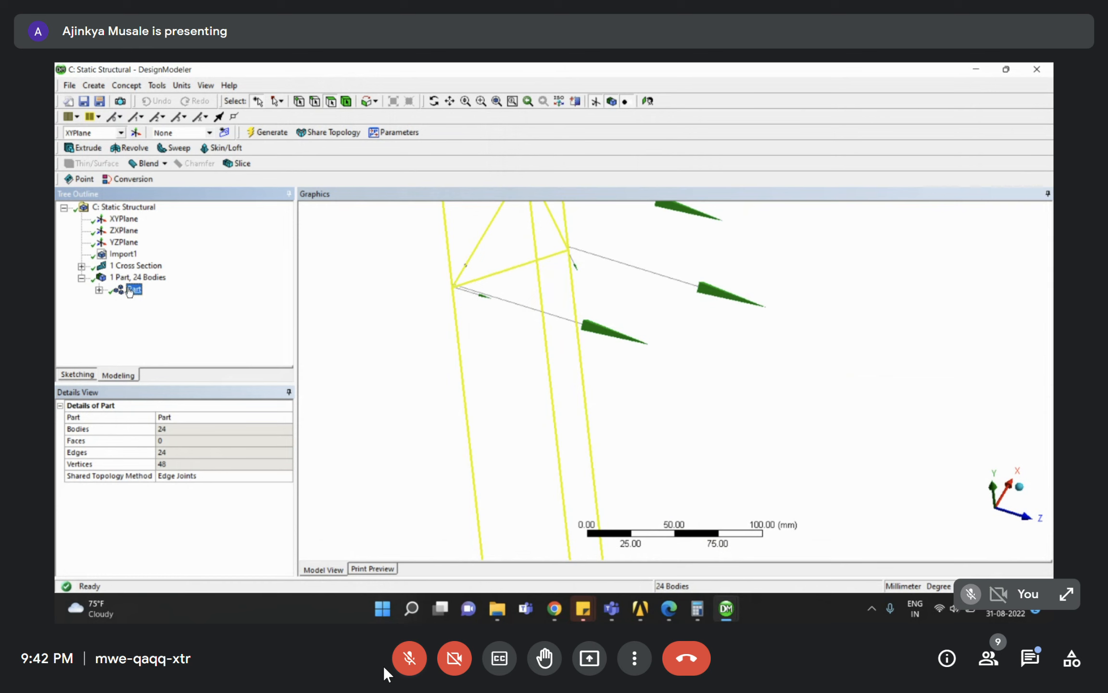
Zoom in on a truss joint, then return to the Session_4 Workbench project.
scroll(569, 285, down, 3)
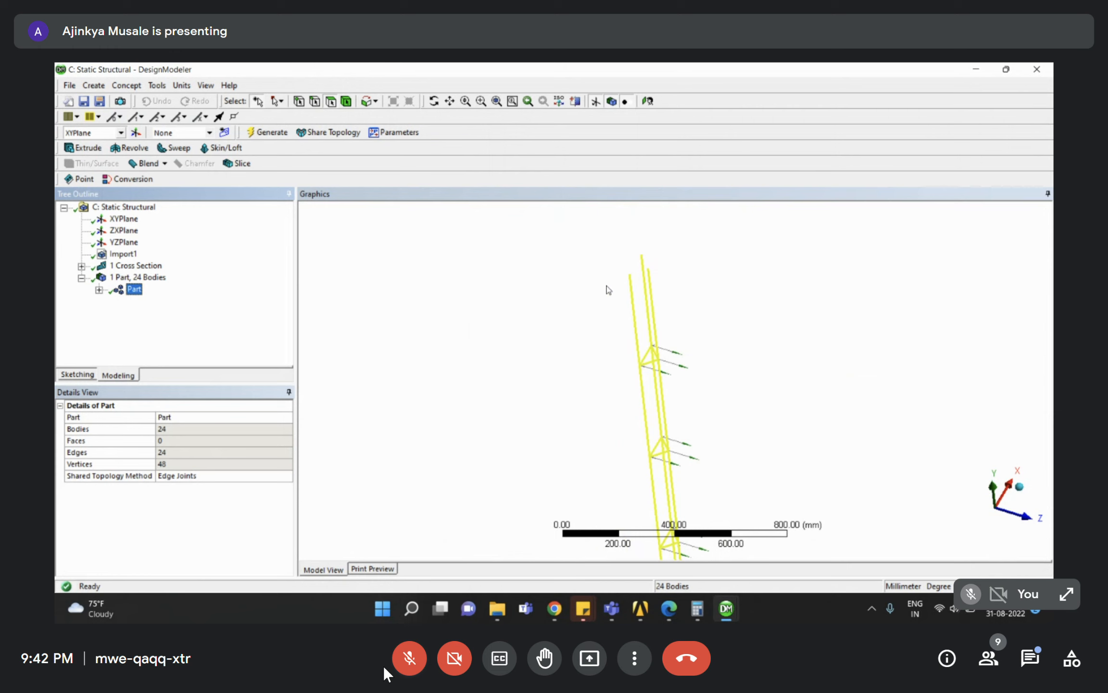
scroll(639, 358, up, 2)
scroll(642, 361, down, 1)
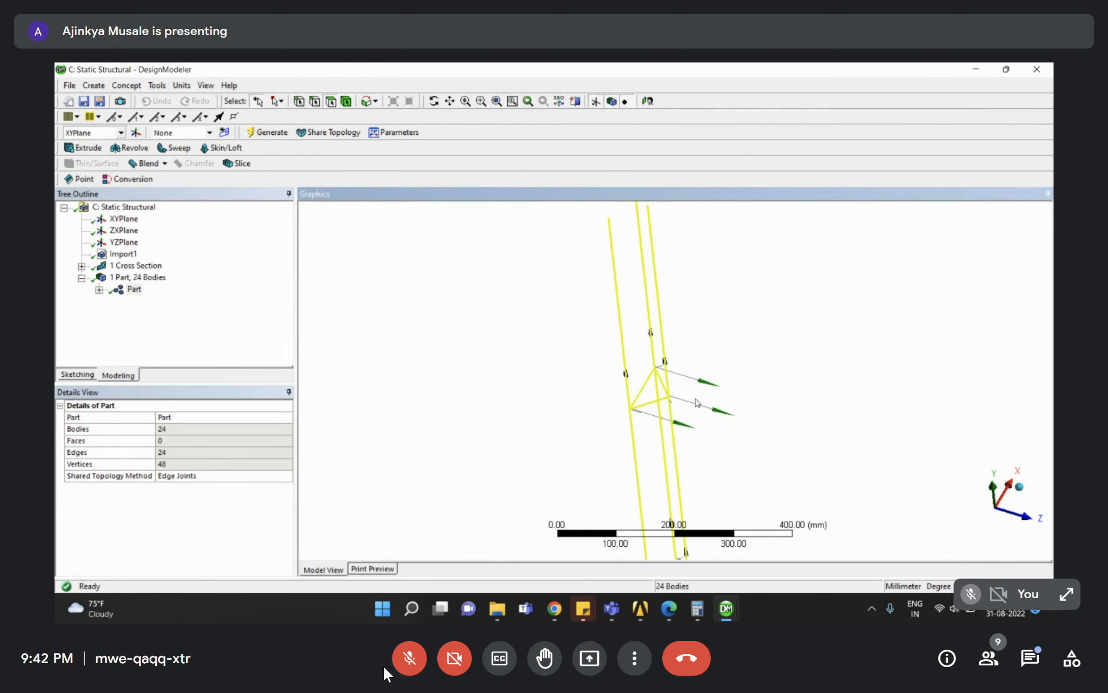
right_drag(609, 382, 683, 446)
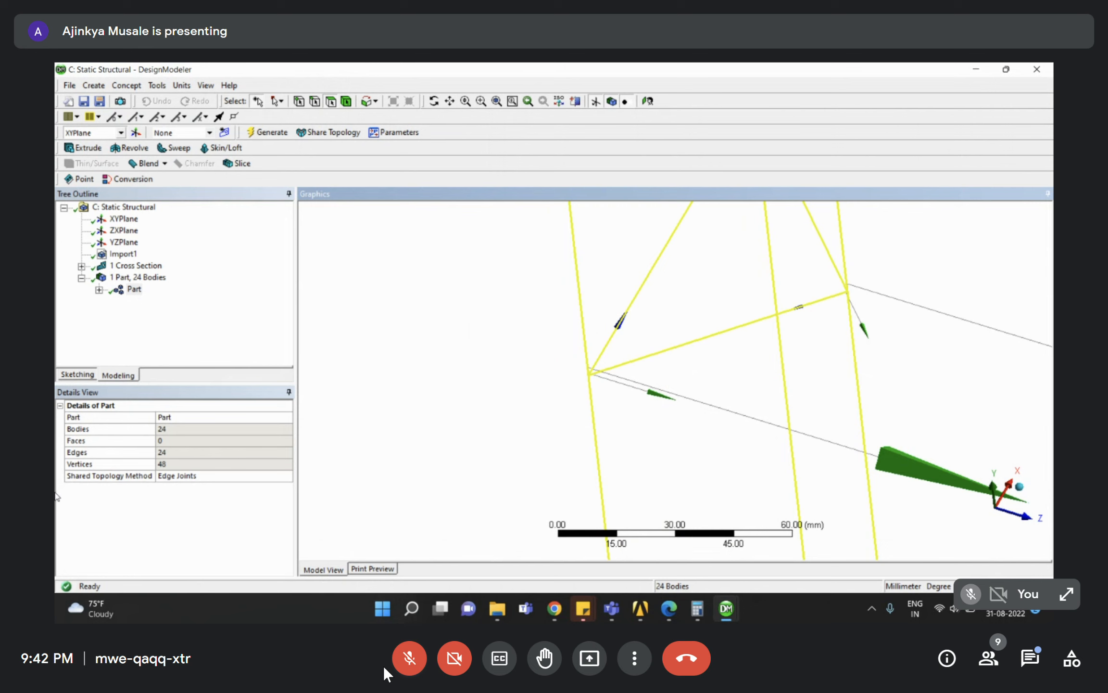
click(134, 289)
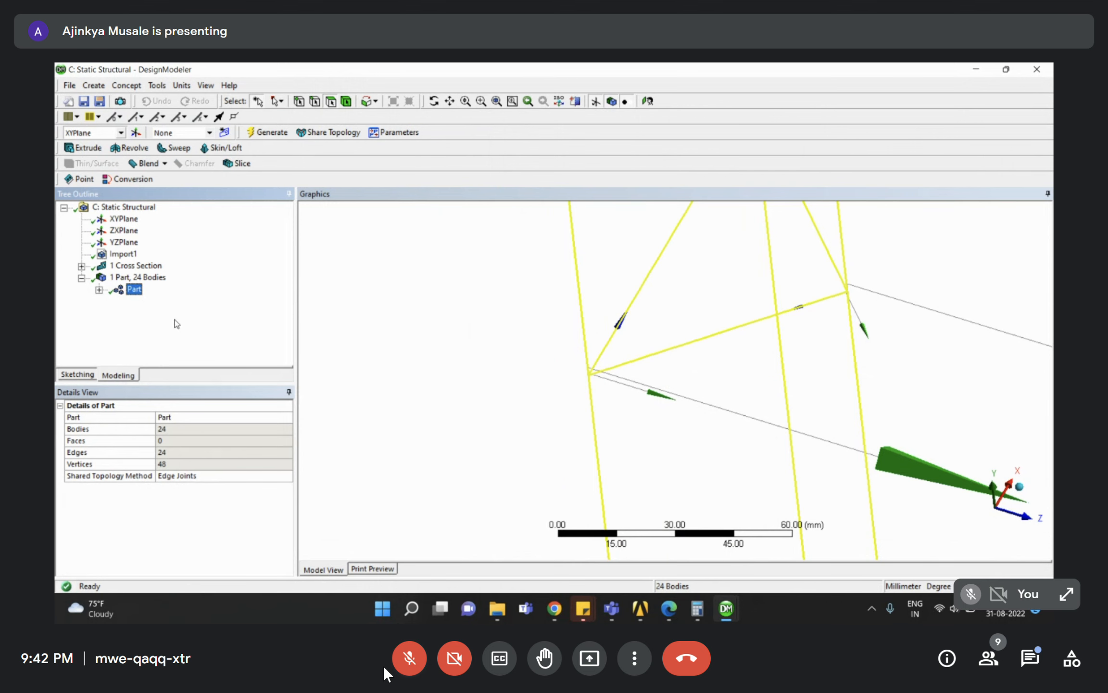
mouse_move(642, 613)
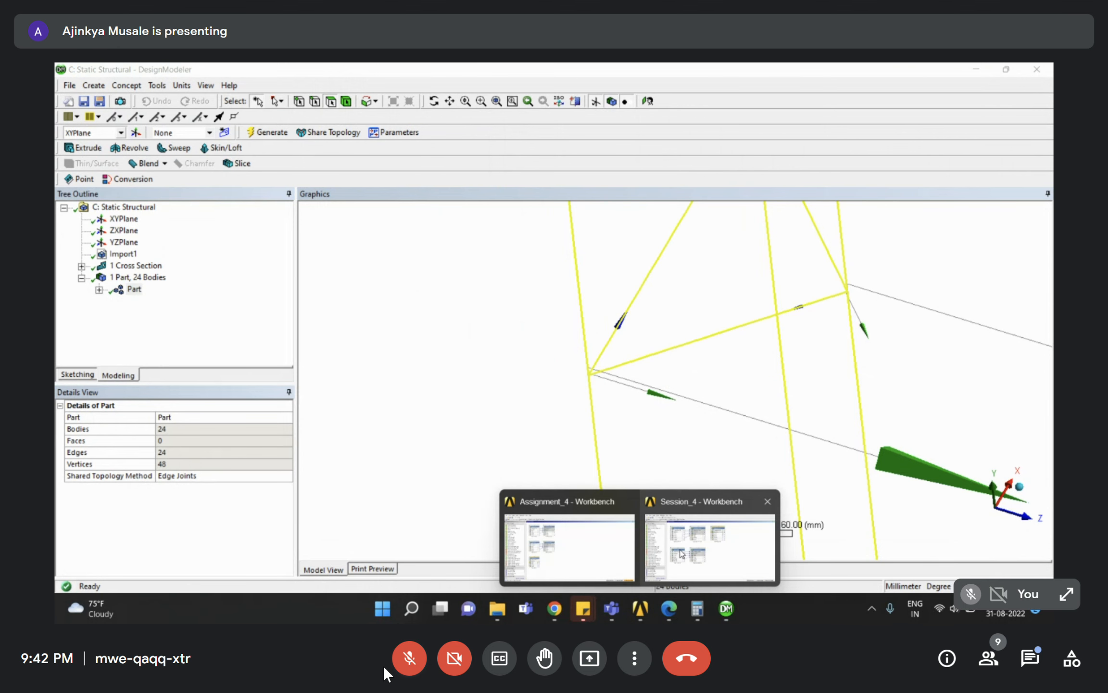
click(699, 533)
Open the Model in Mechanical and check the Part and Circular1 section details.
double_click(596, 227)
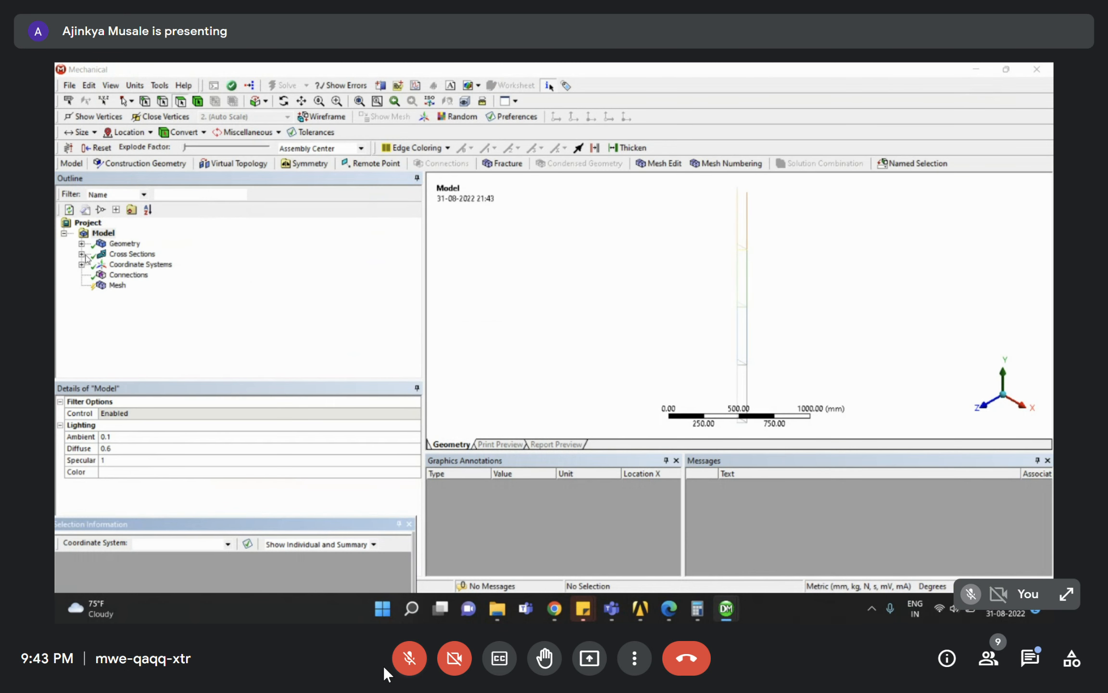
click(82, 243)
click(133, 254)
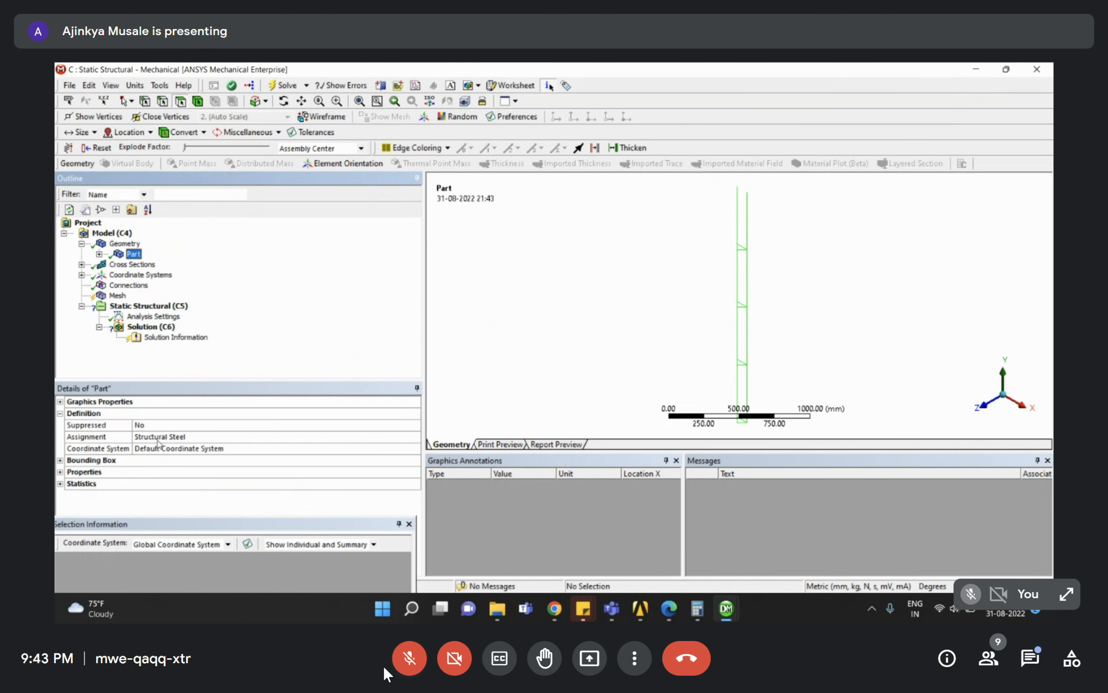
click(82, 264)
click(140, 275)
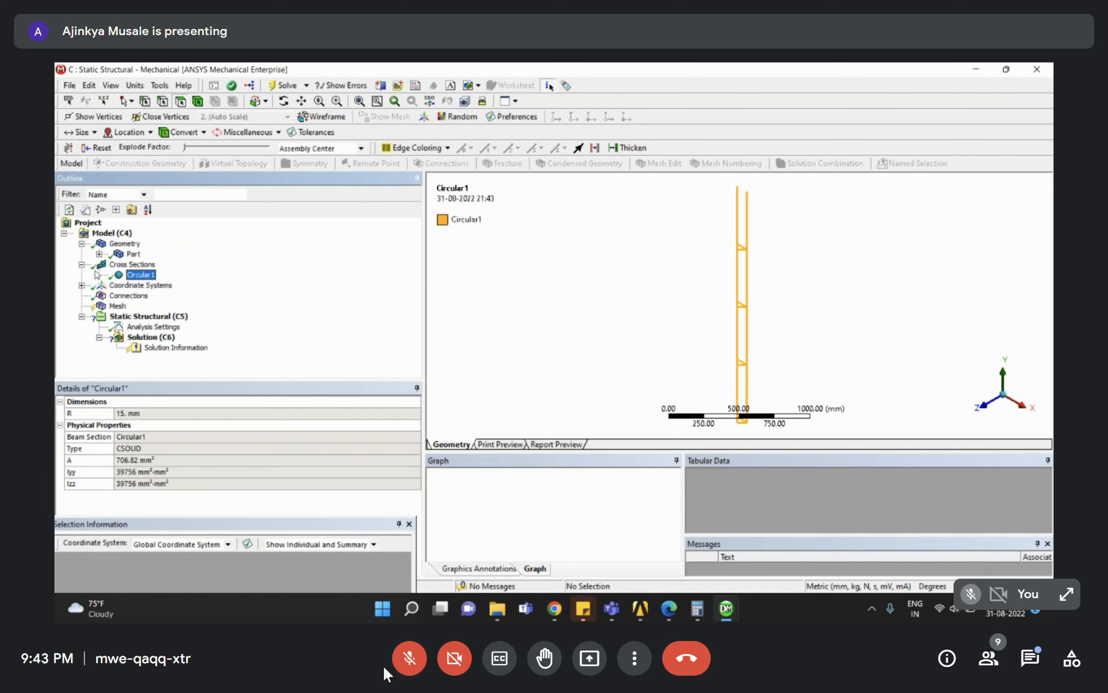
click(82, 243)
click(82, 253)
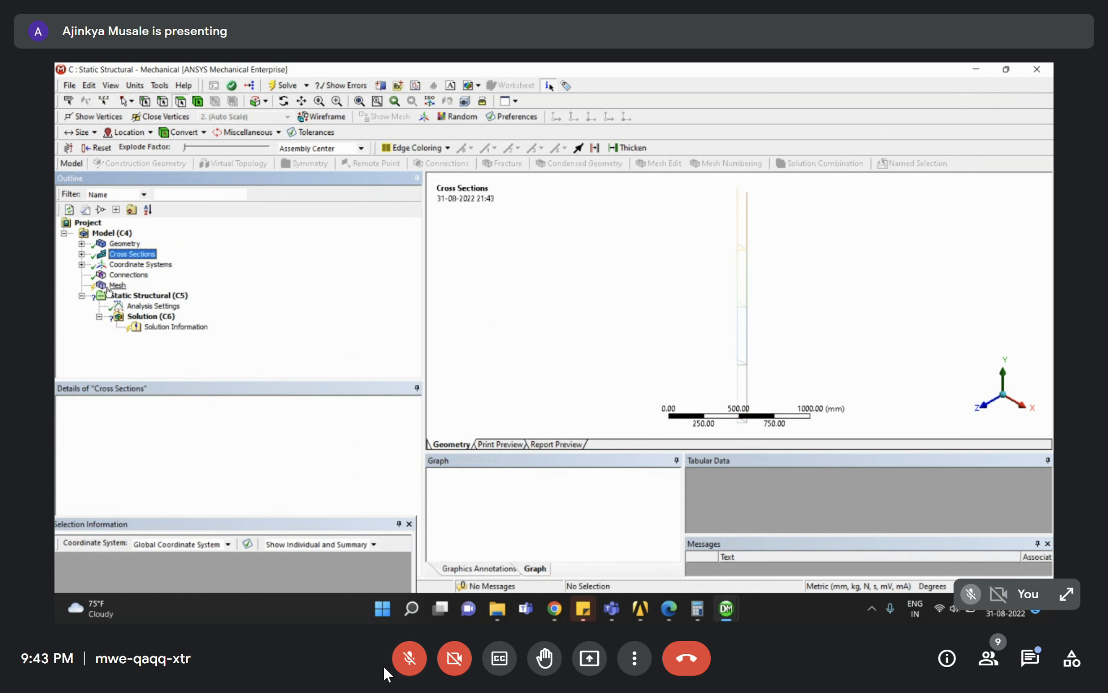
Generate the mesh on the beams and rotate to view the model from below.
click(116, 285)
right_click(113, 287)
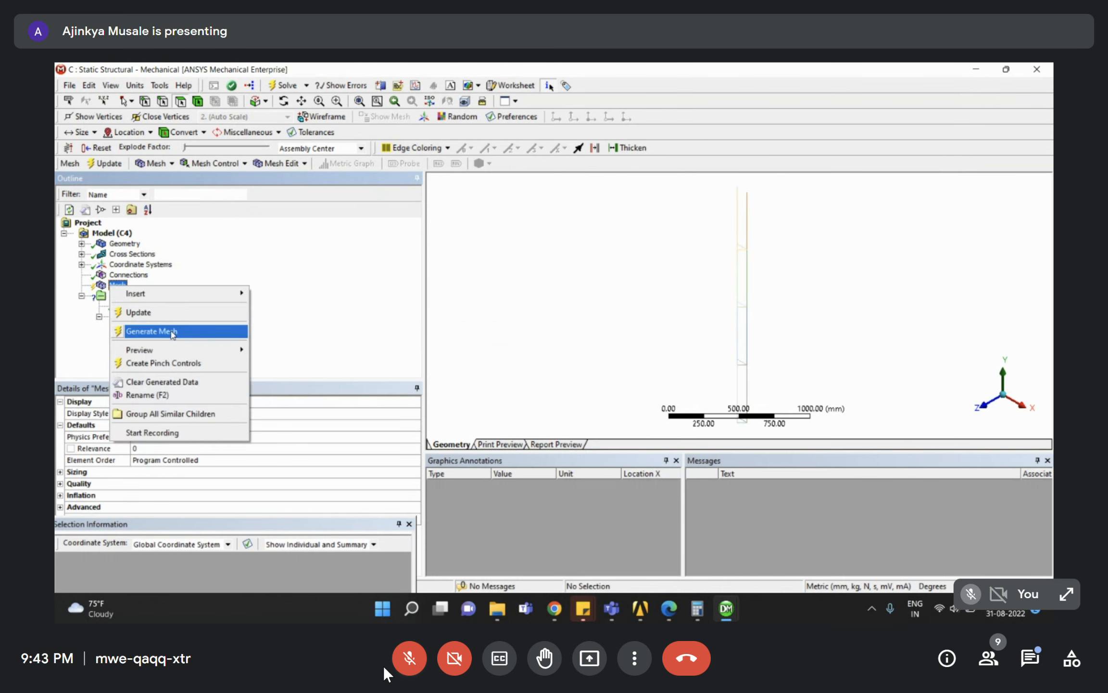
click(172, 331)
middle_drag(741, 237, 741, 279)
scroll(739, 289, down, 5)
right_drag(716, 361, 751, 401)
middle_drag(744, 364, 779, 252)
scroll(825, 295, down, 6)
scroll(776, 255, down, 3)
Zoom in on the lower ends of the meshed members.
scroll(760, 255, up, 5)
scroll(806, 303, up, 3)
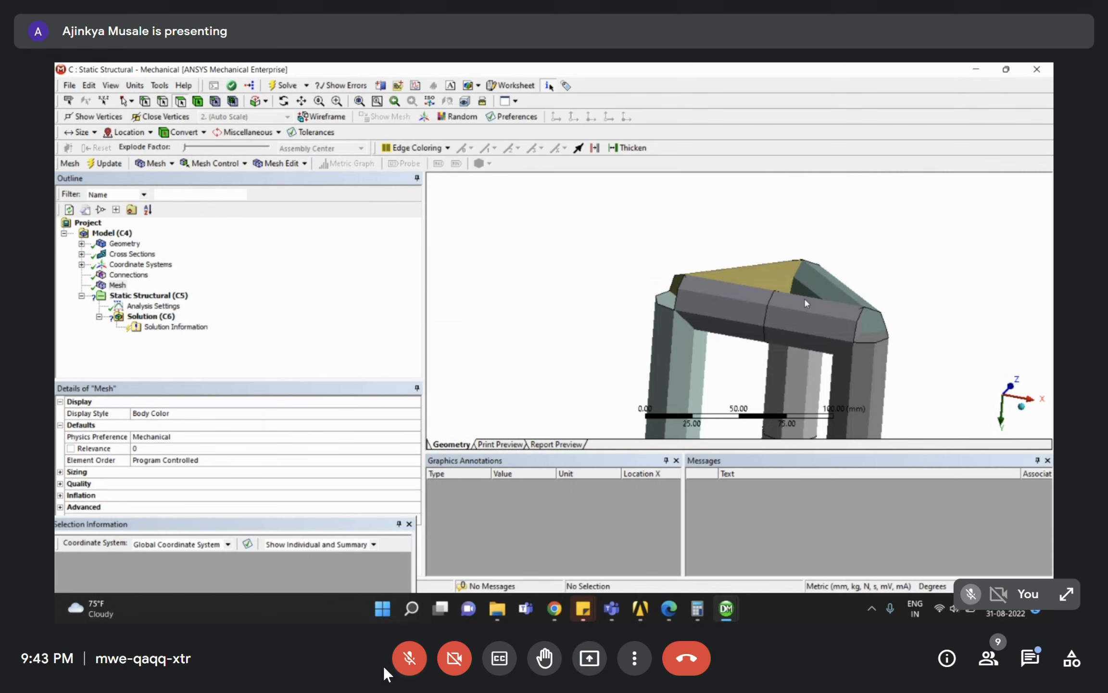
scroll(788, 249, down, 8)
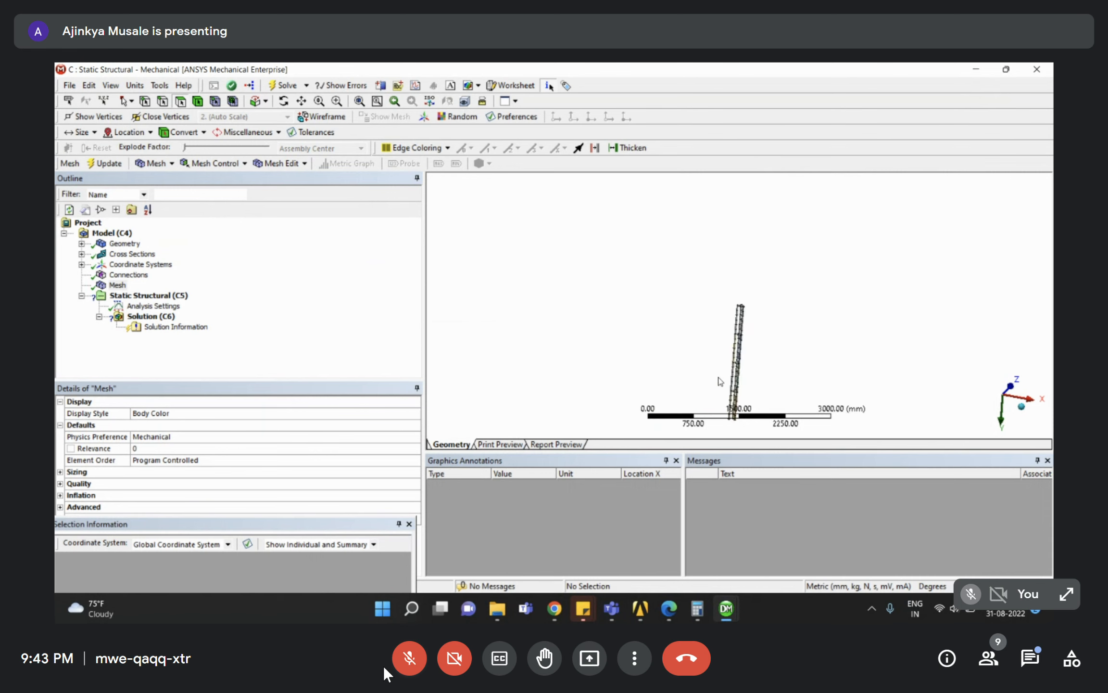
drag(779, 378, 780, 380)
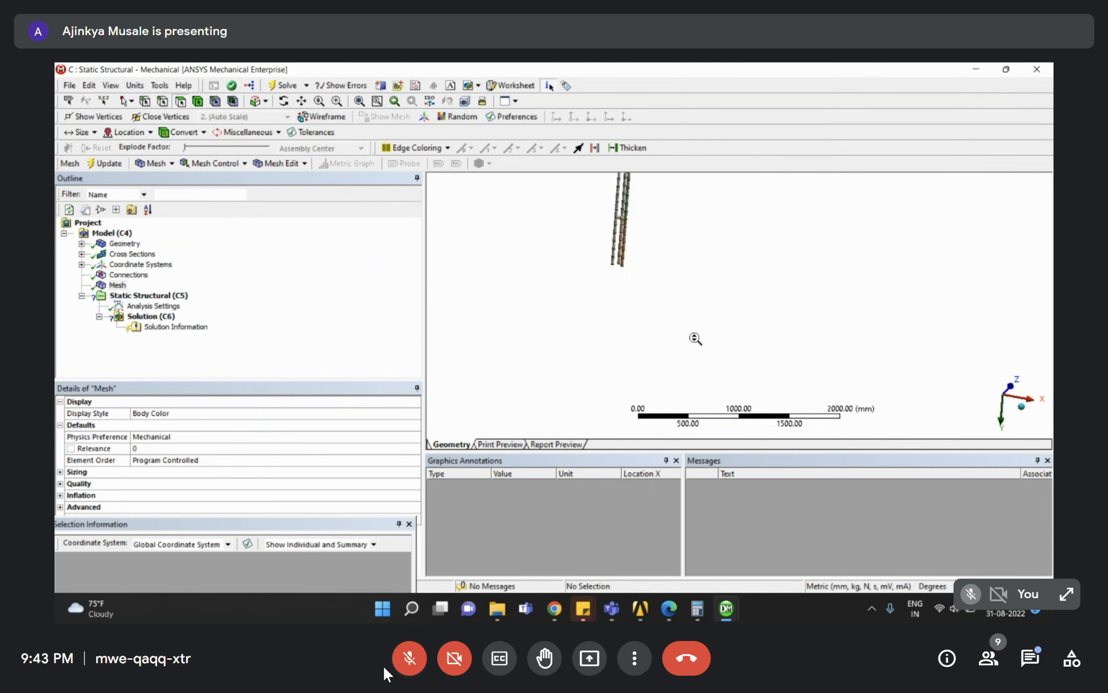
drag(601, 243, 646, 274)
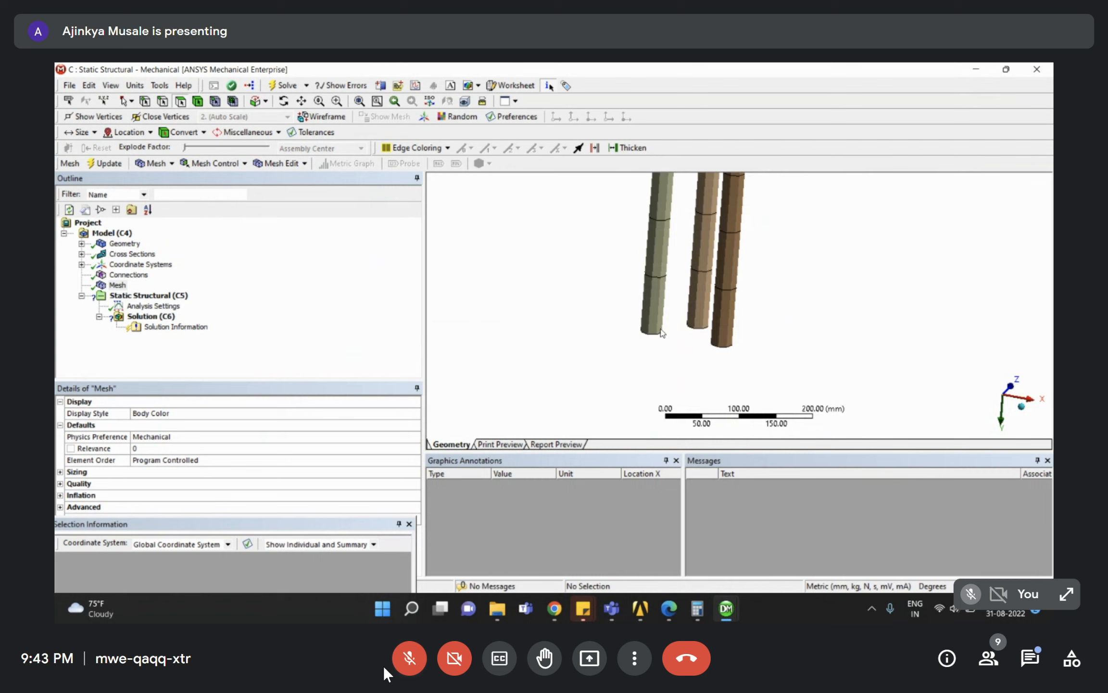
scroll(711, 332, down, 3)
scroll(712, 305, down, 2)
click(271, 285)
Add a Fixed Support on the tower's three base vertices using box selection.
right_click(132, 298)
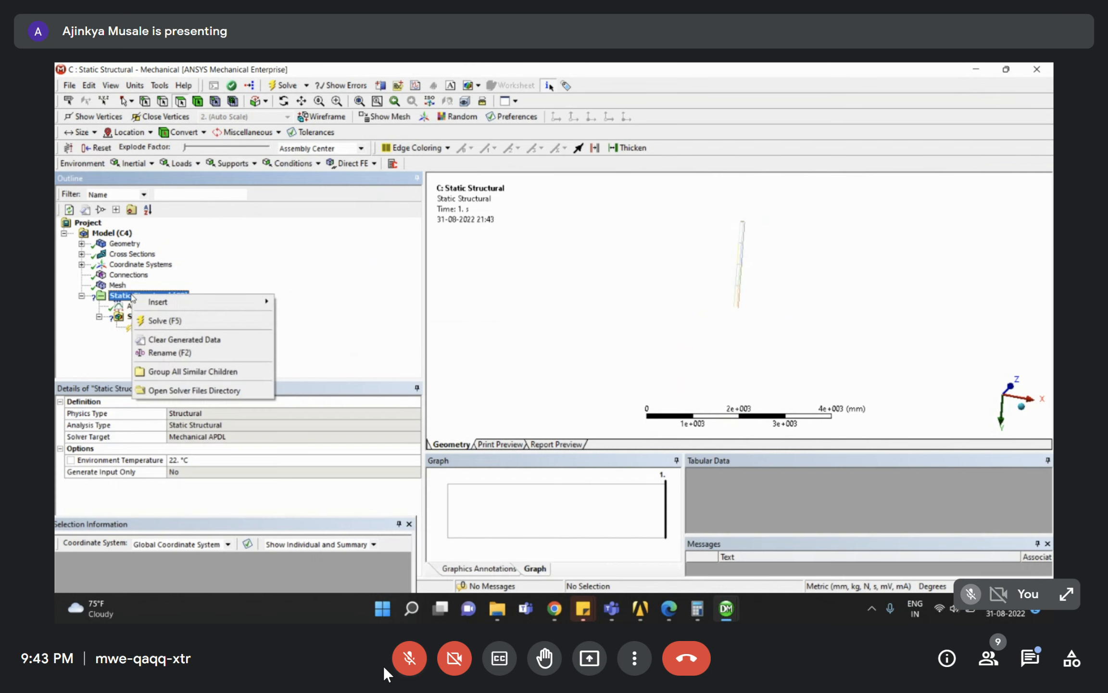
mouse_move(199, 304)
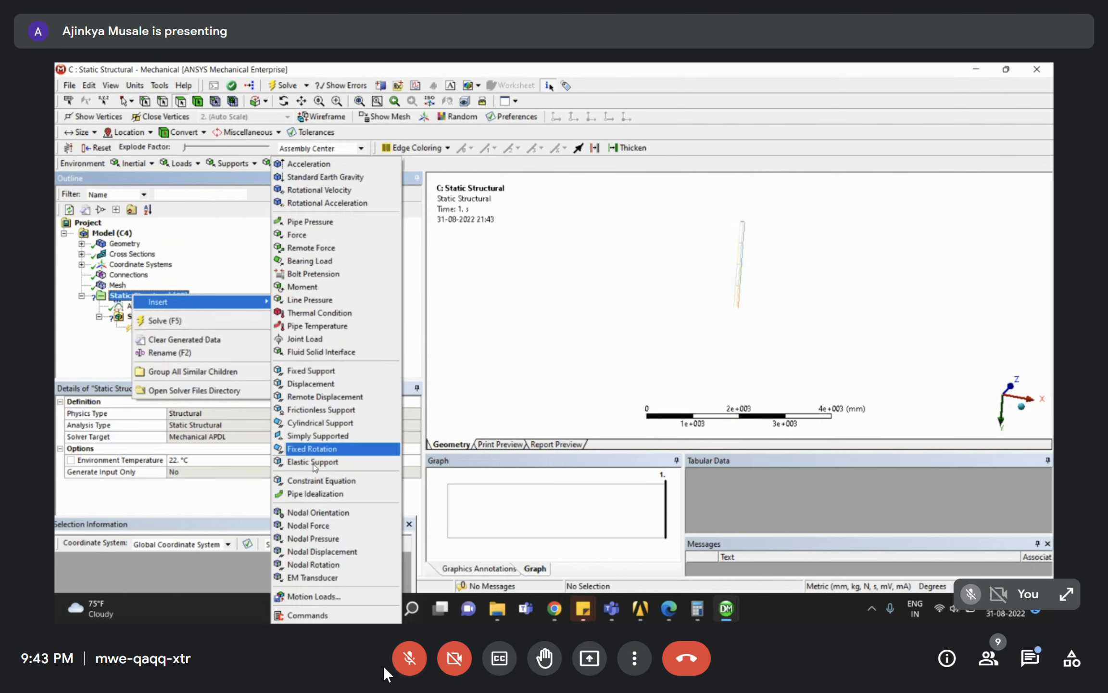
click(310, 370)
right_drag(713, 292, 767, 331)
click(131, 100)
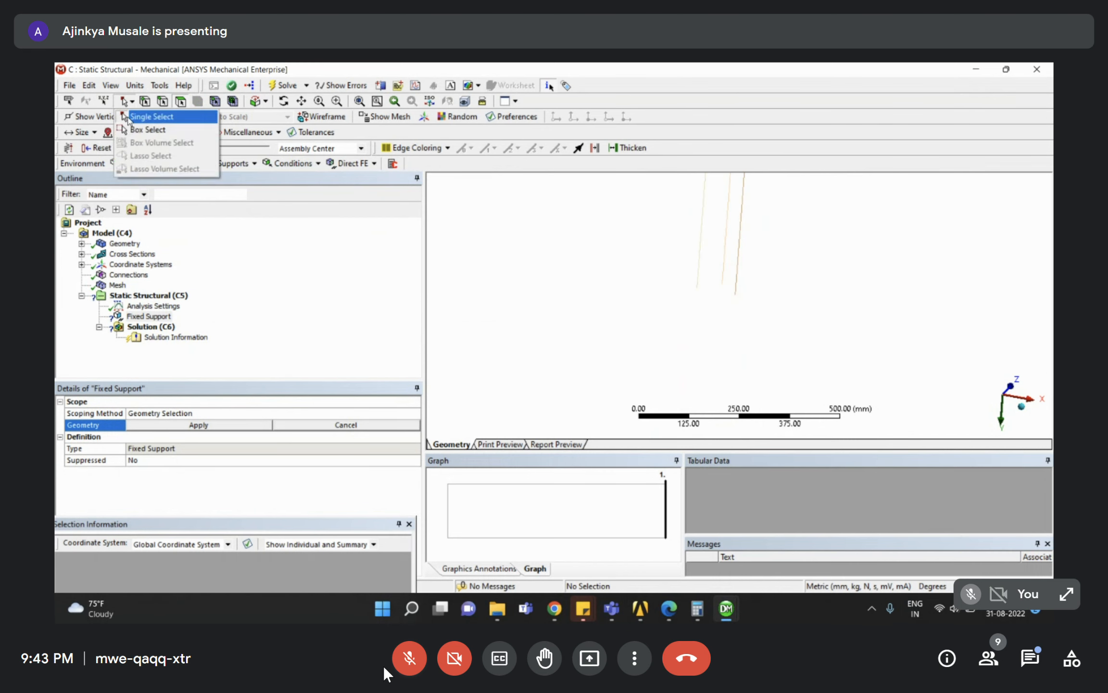
click(144, 129)
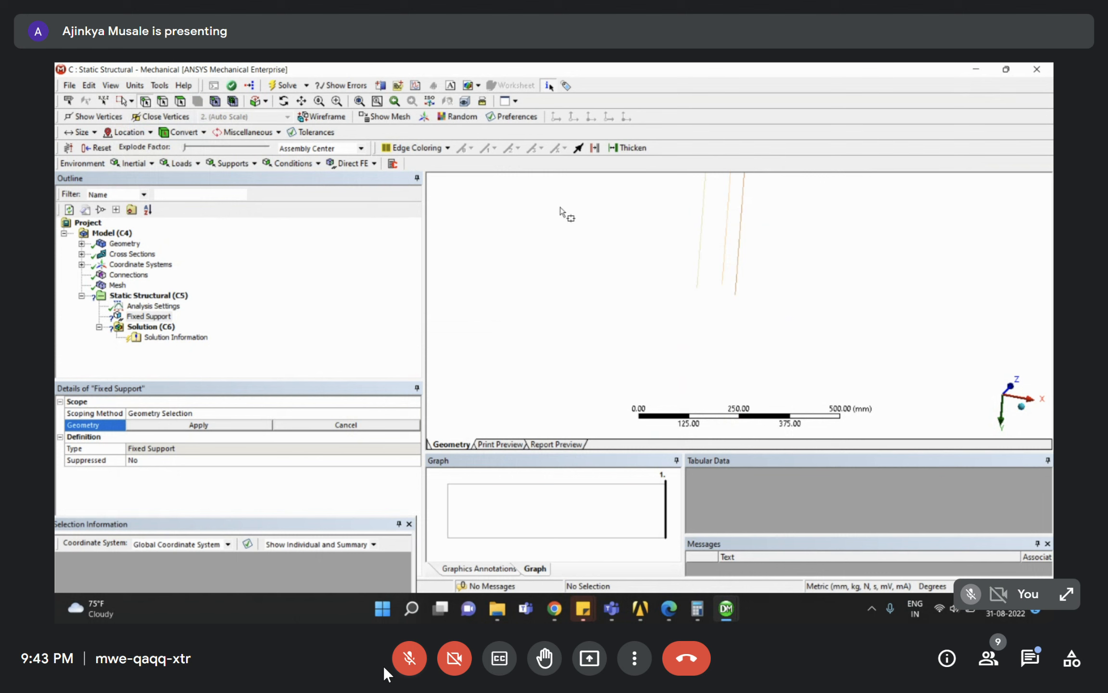
drag(666, 268, 748, 305)
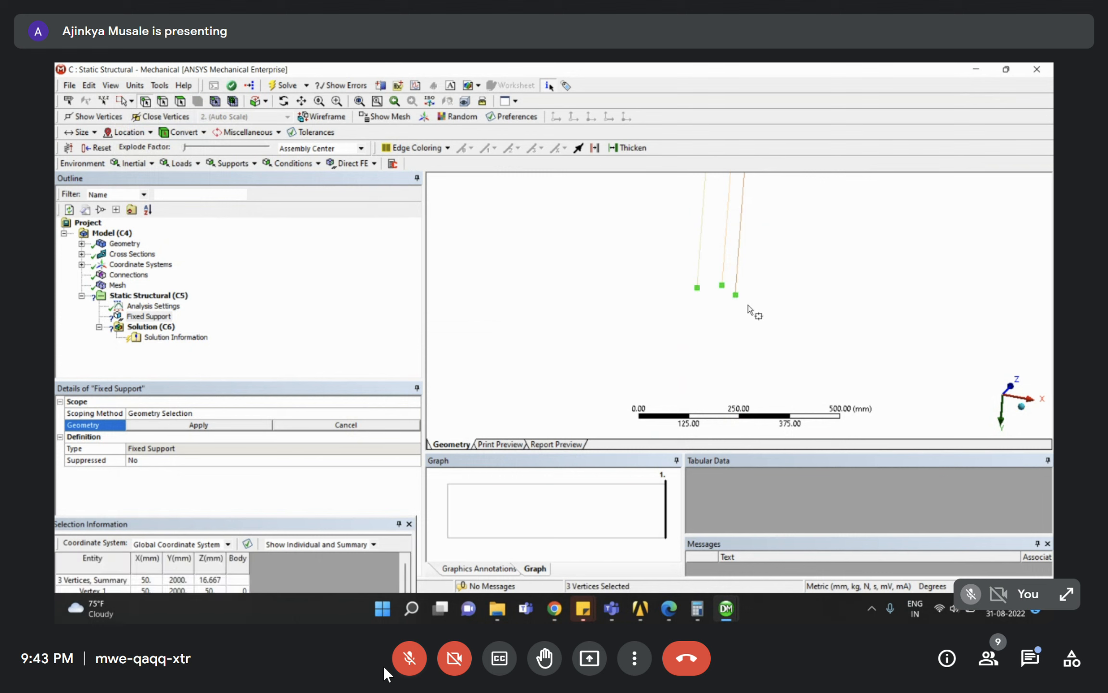
click(201, 426)
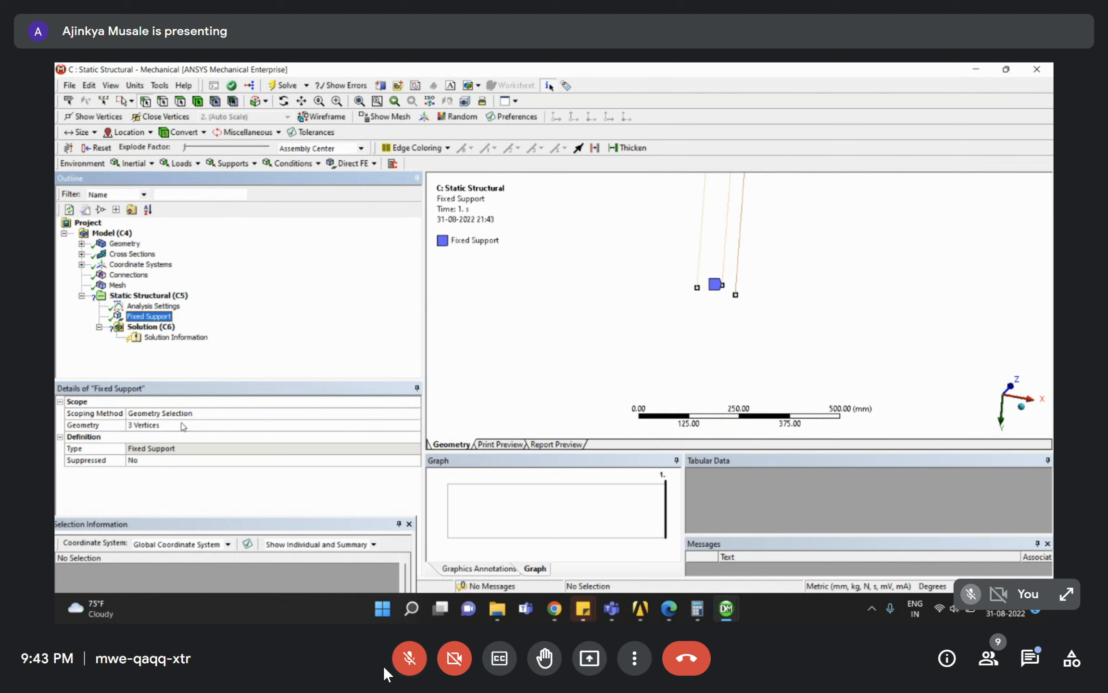
Insert a Force load into the Static Structural analysis.
click(145, 296)
right_click(145, 297)
mouse_move(192, 299)
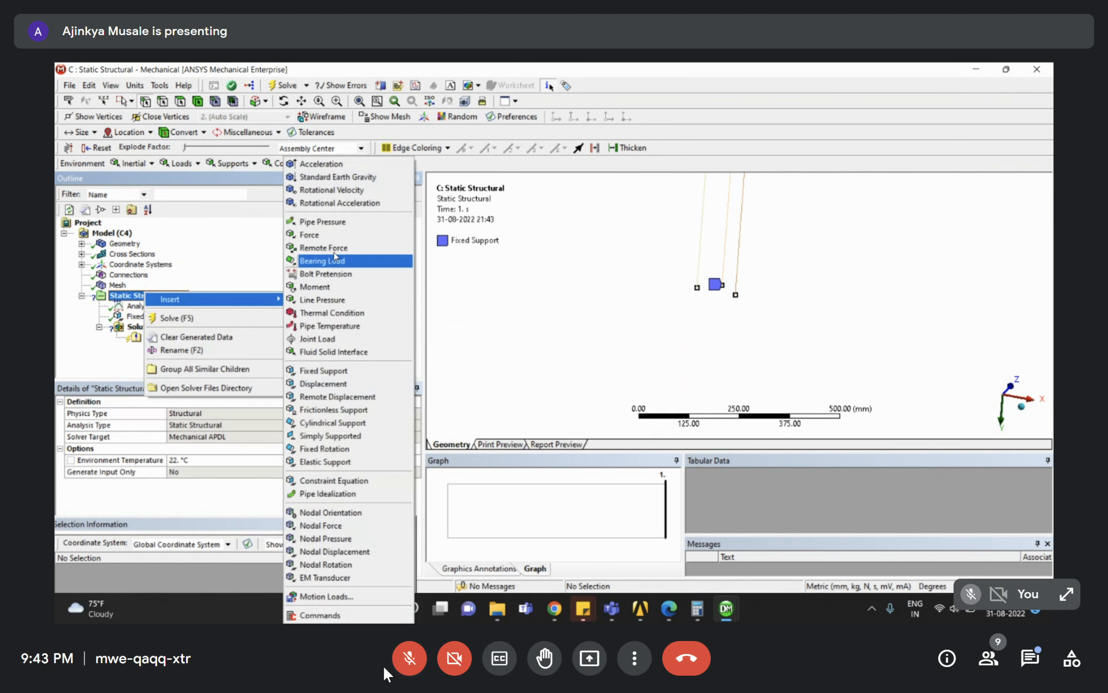
click(332, 235)
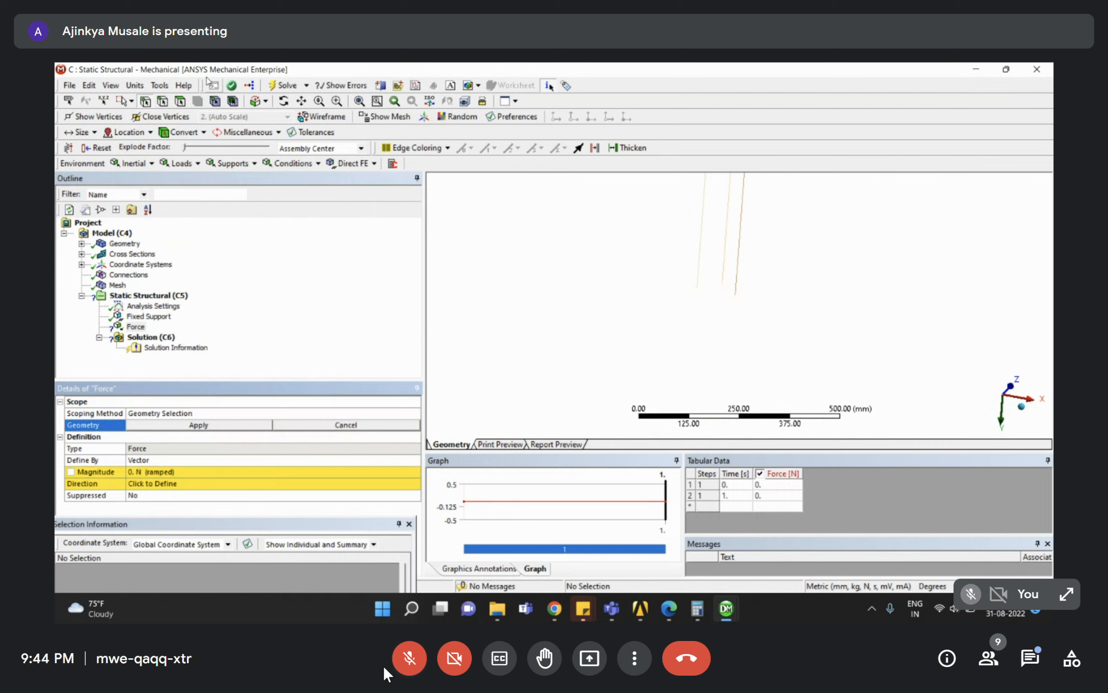
scroll(681, 270, down, 2)
scroll(698, 274, down, 5)
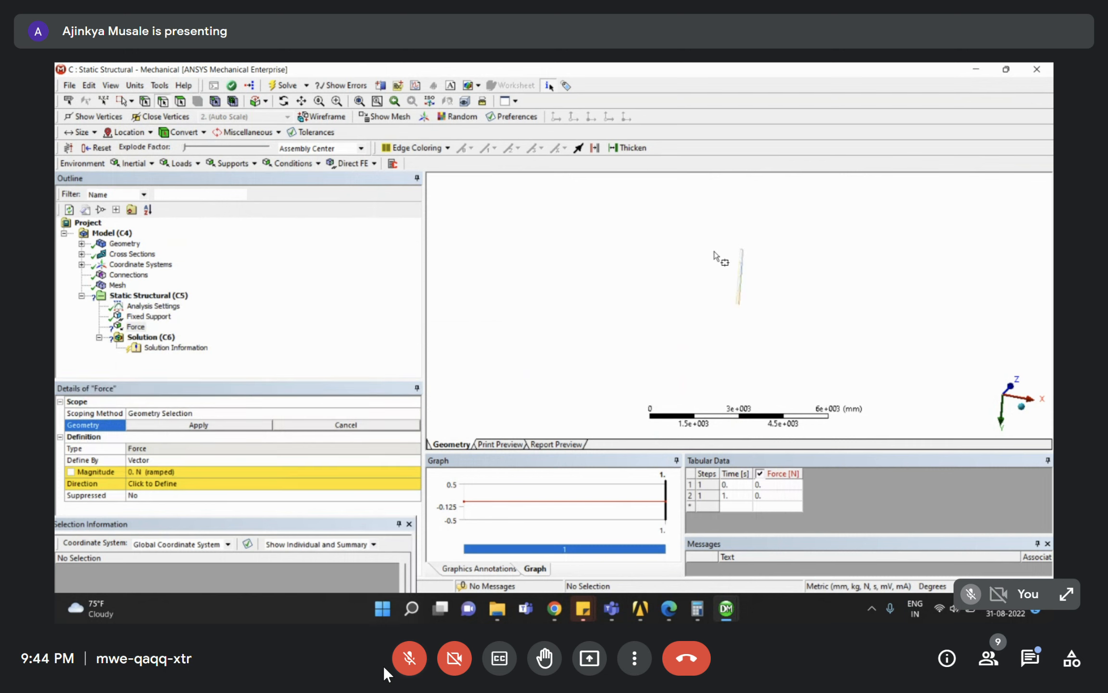
scroll(764, 255, up, 8)
scroll(722, 249, up, 5)
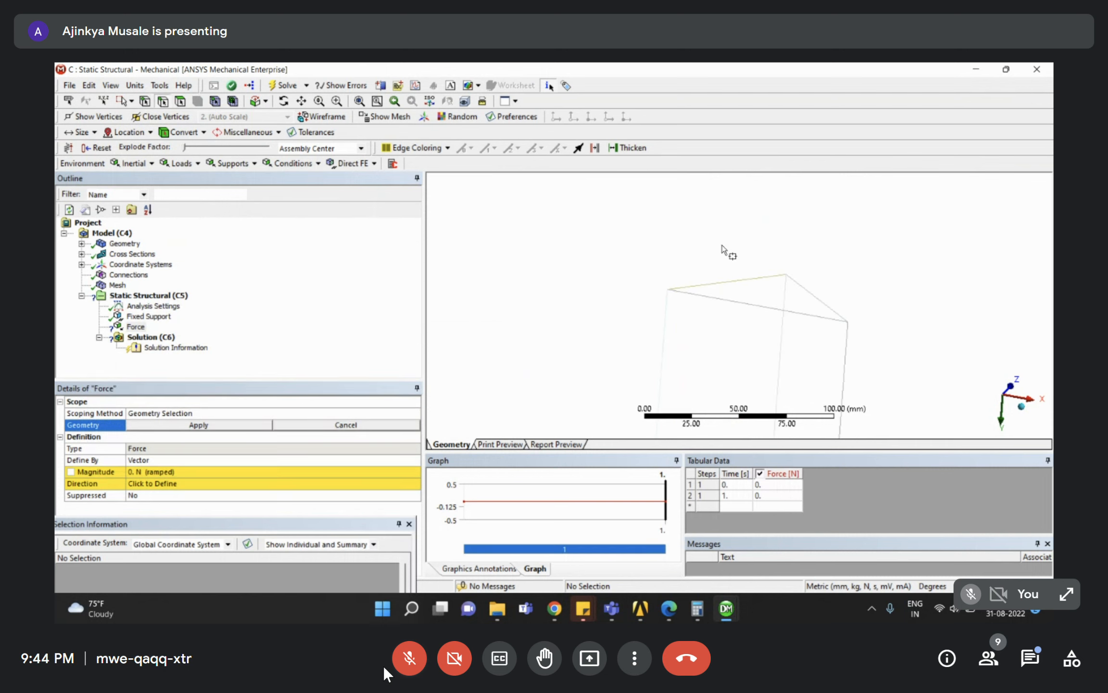
Apply the Force to the three top edges of the tower.
click(131, 101)
click(147, 115)
click(712, 297)
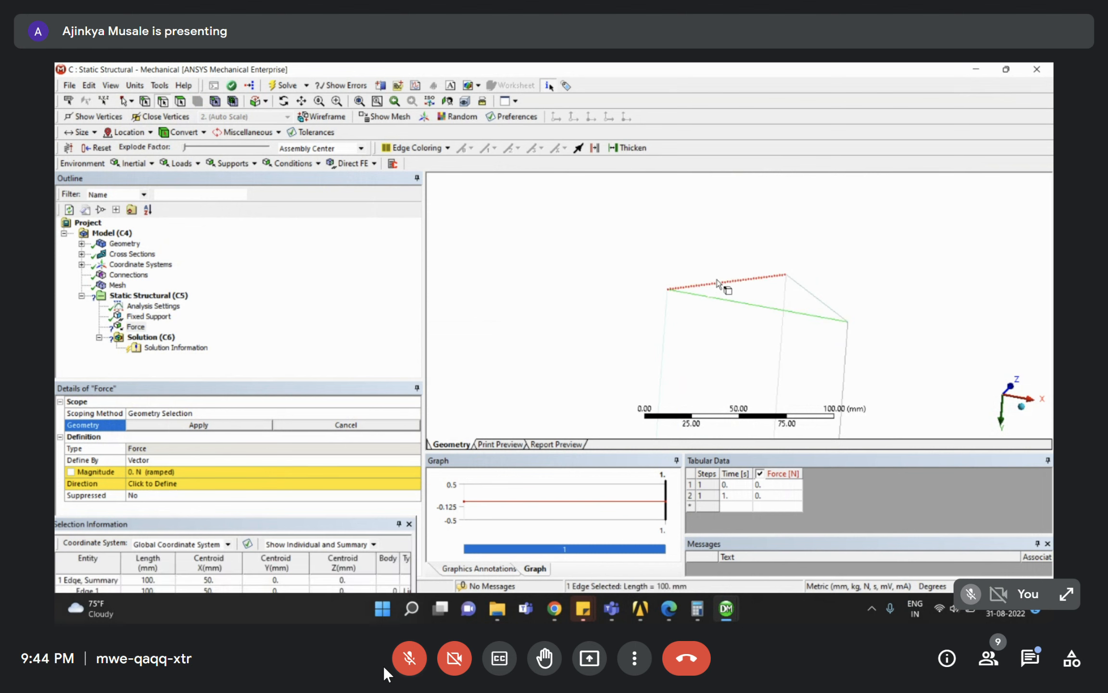
ctrl+click(816, 297)
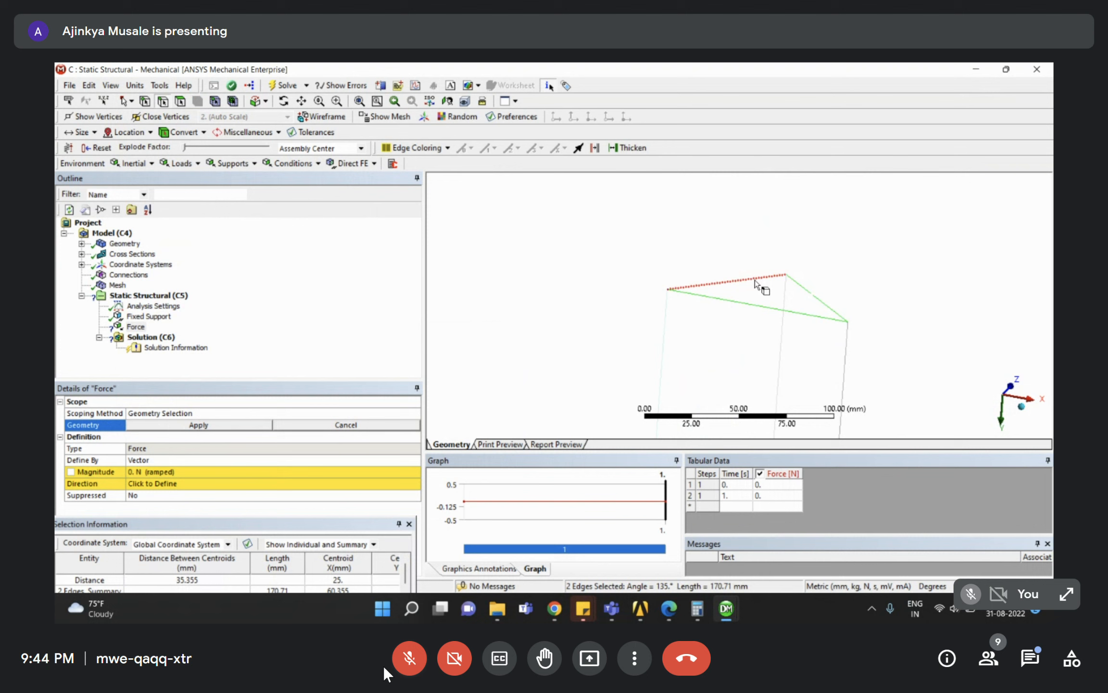
ctrl+click(755, 279)
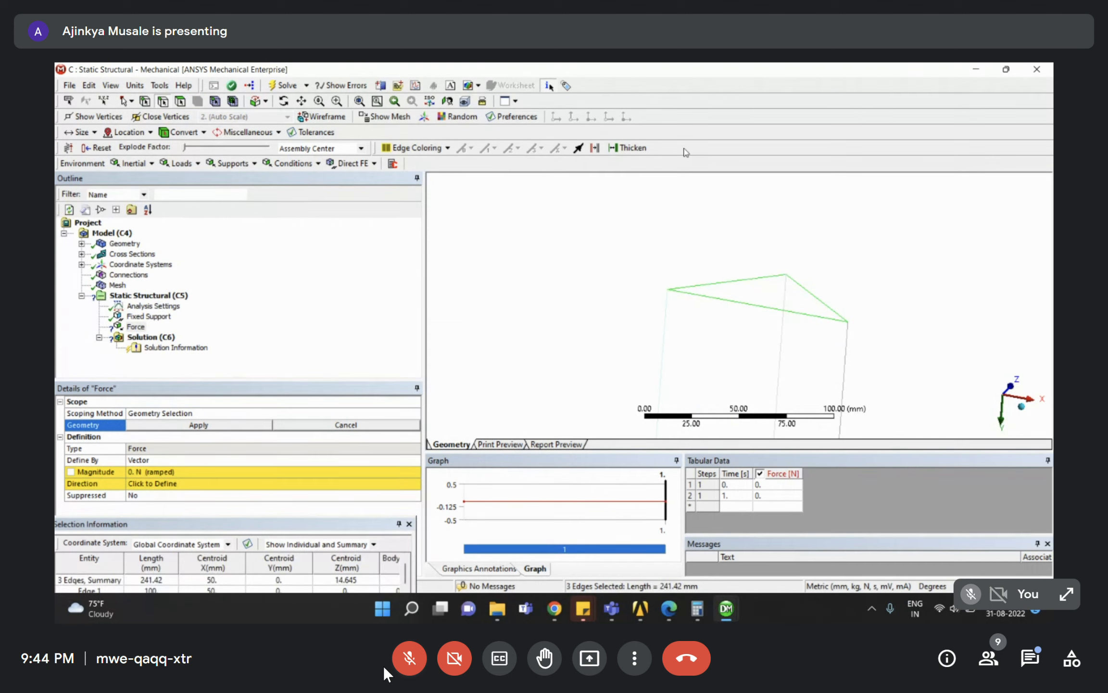
click(199, 425)
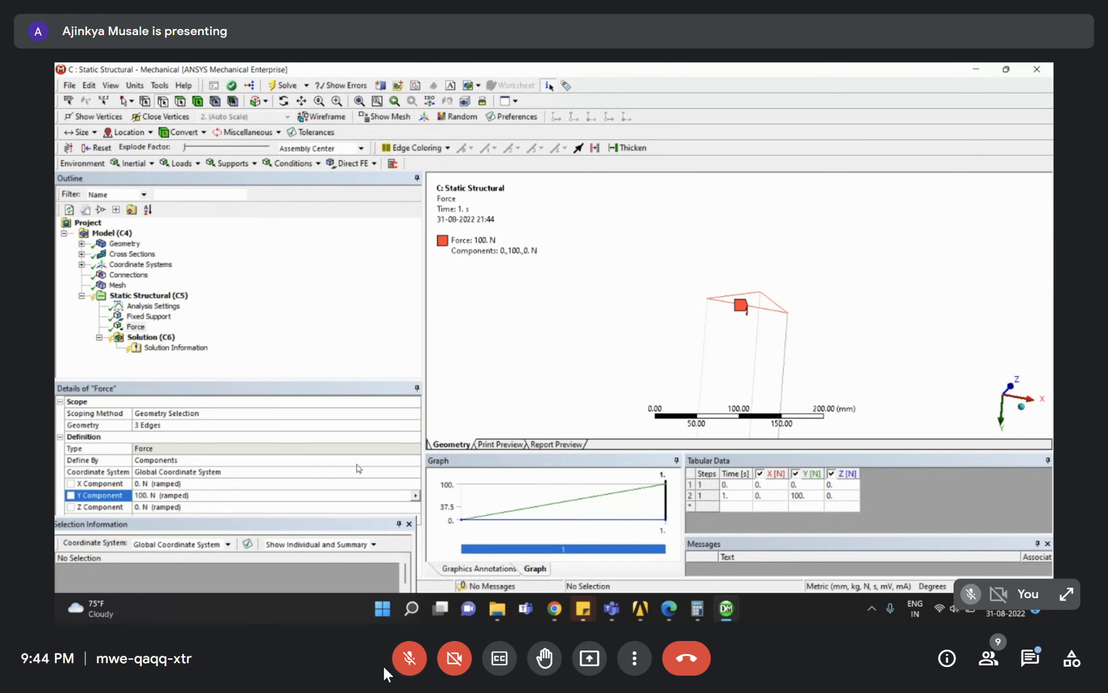
Review the assignment problem statement, then return to the Force load.
click(672, 611)
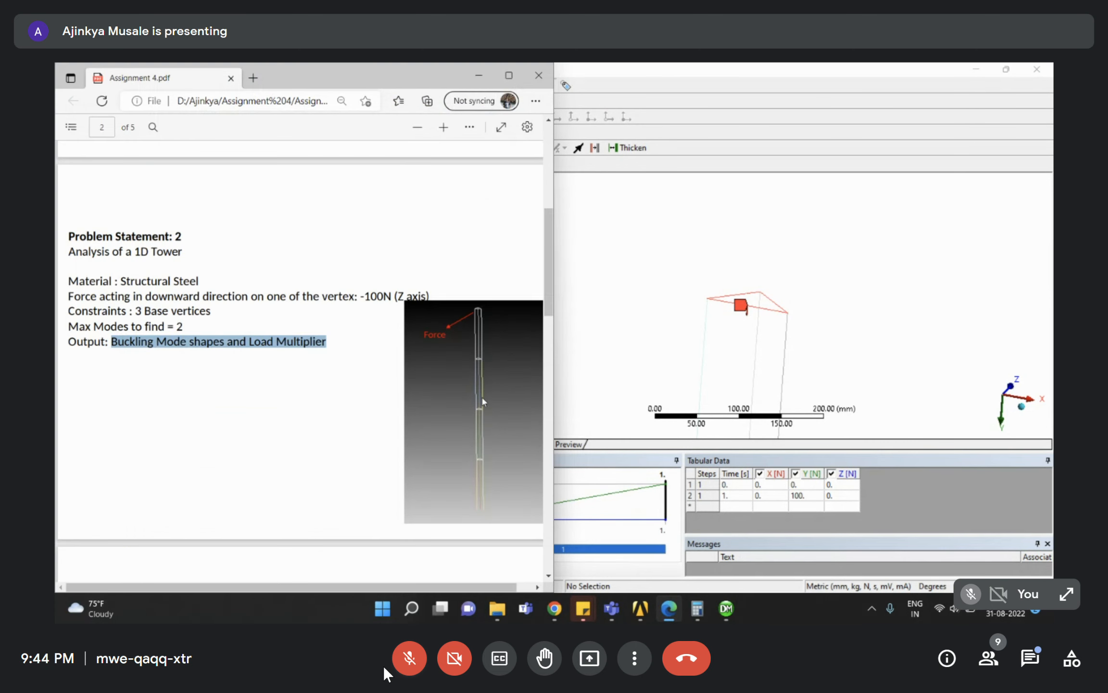
click(479, 76)
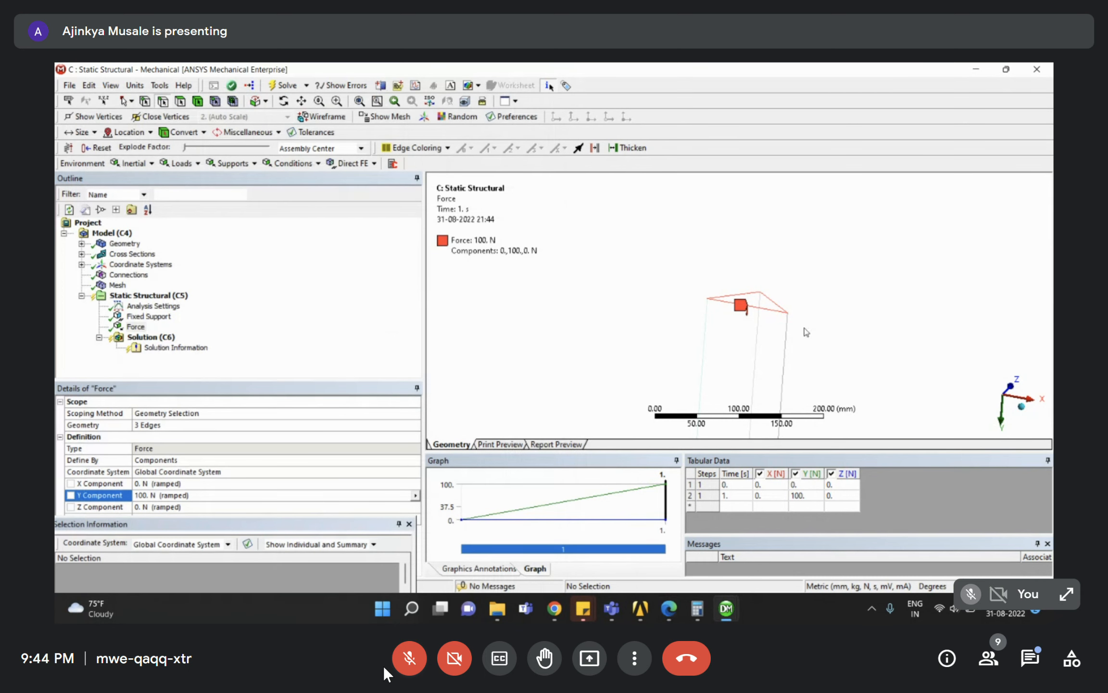
click(135, 327)
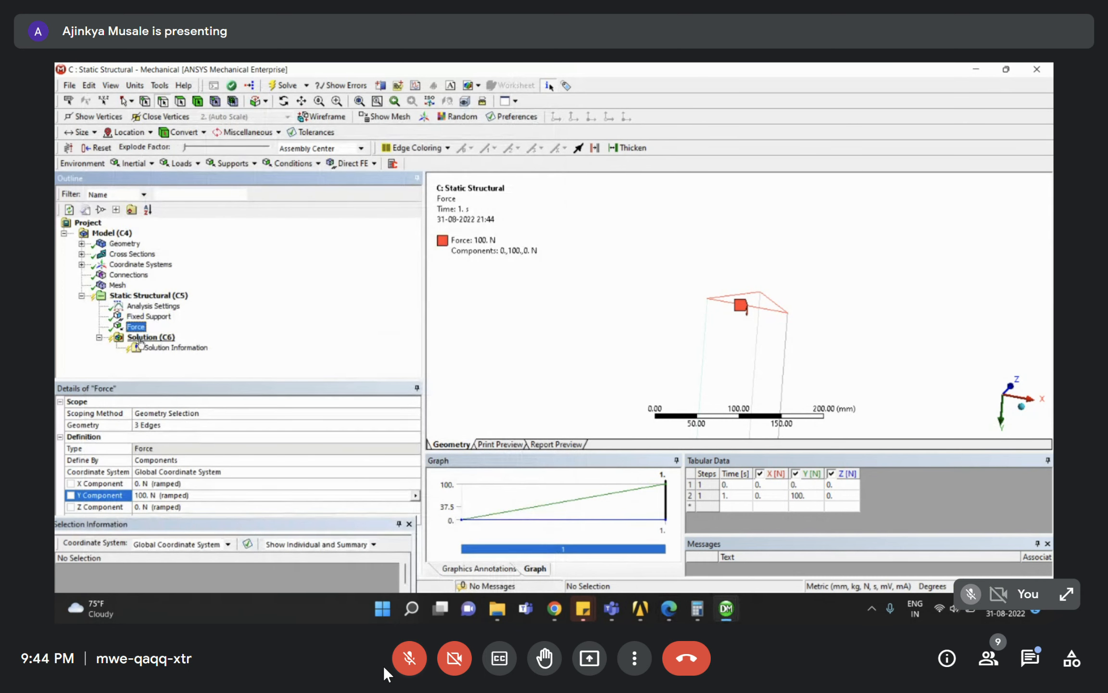
Set Beam Section Results to Yes for the static Solution (C6).
right_click(137, 339)
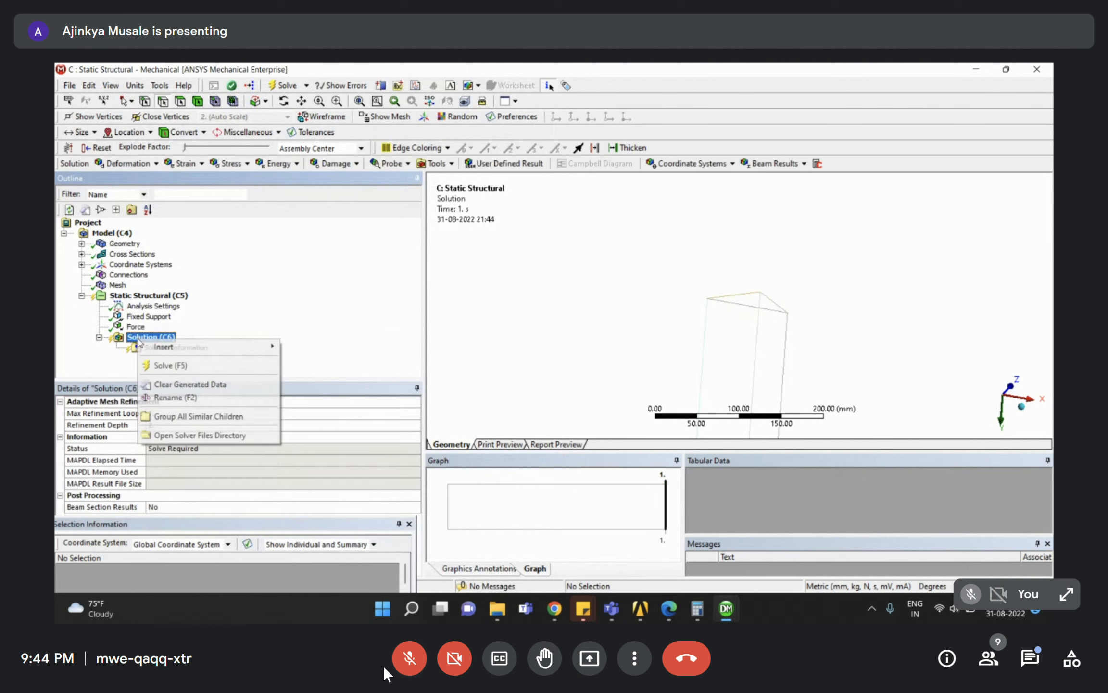
click(236, 307)
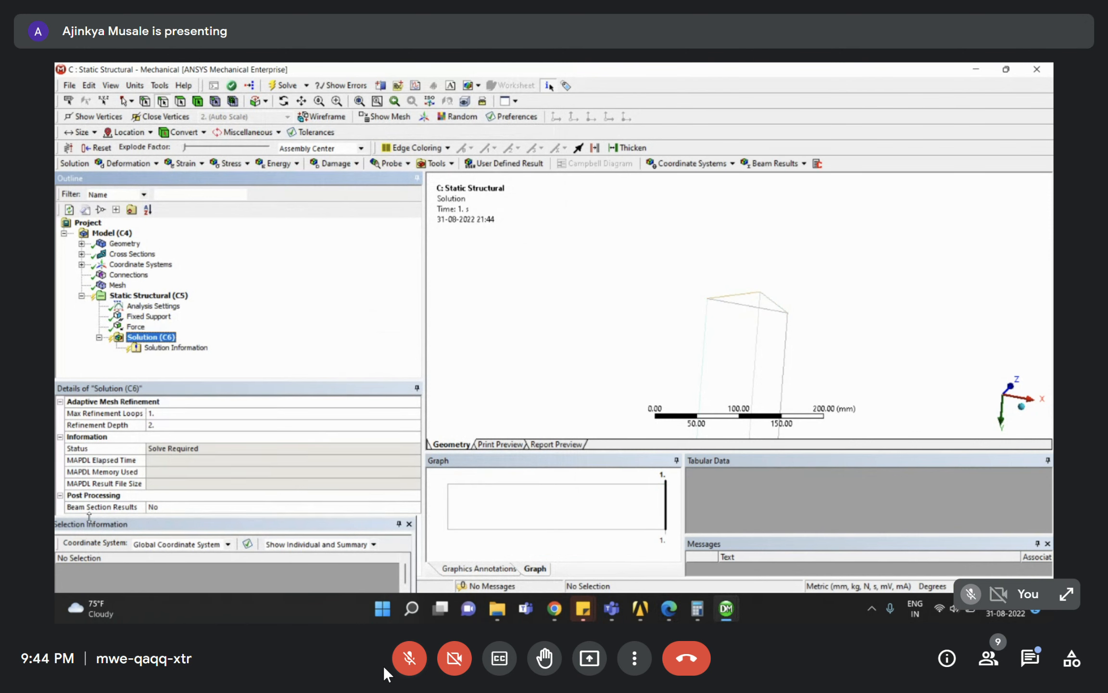
double_click(192, 509)
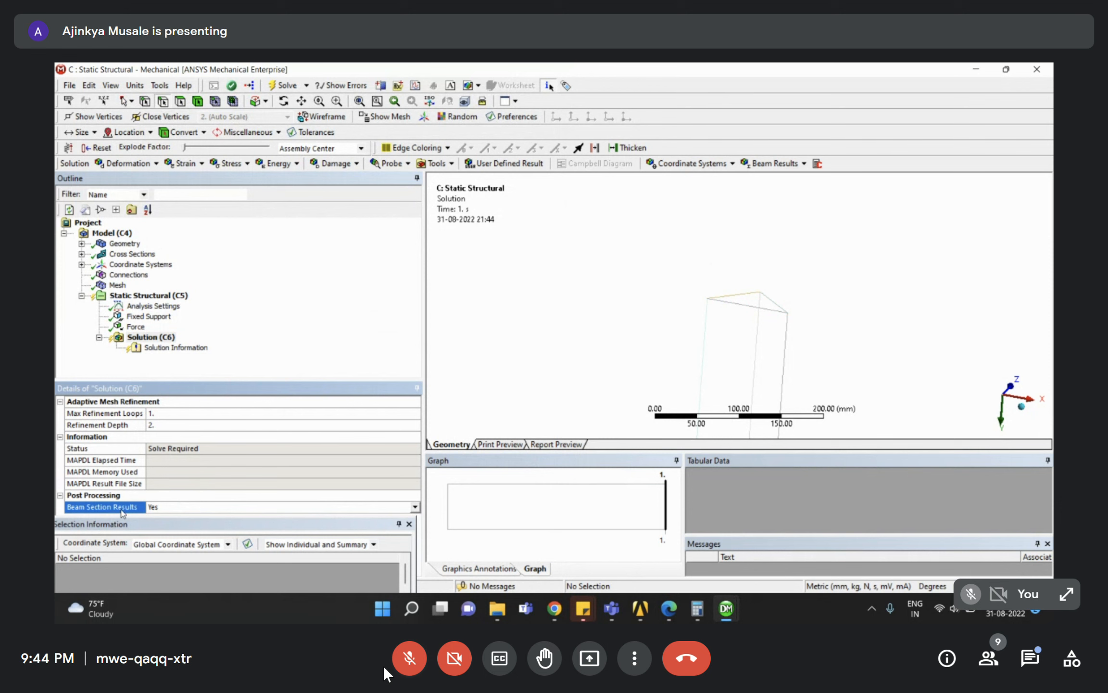
Add Total Deformation and Equivalent (von-Mises) Stress results, then return to Workbench.
click(159, 338)
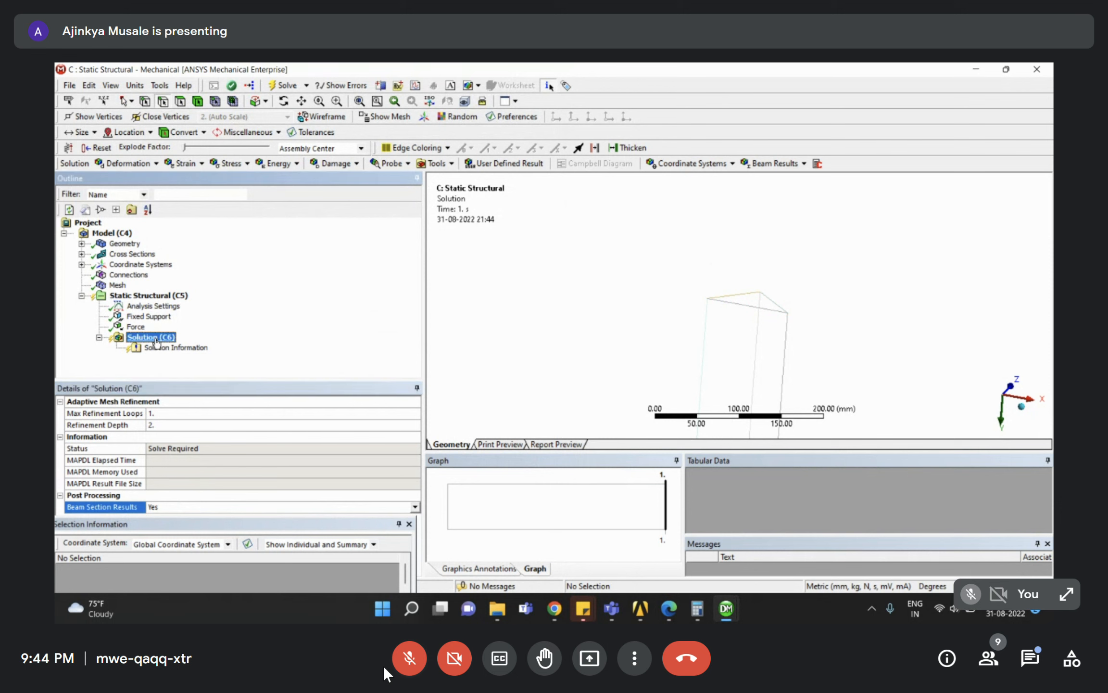
right_click(156, 343)
mouse_move(183, 348)
mouse_move(336, 348)
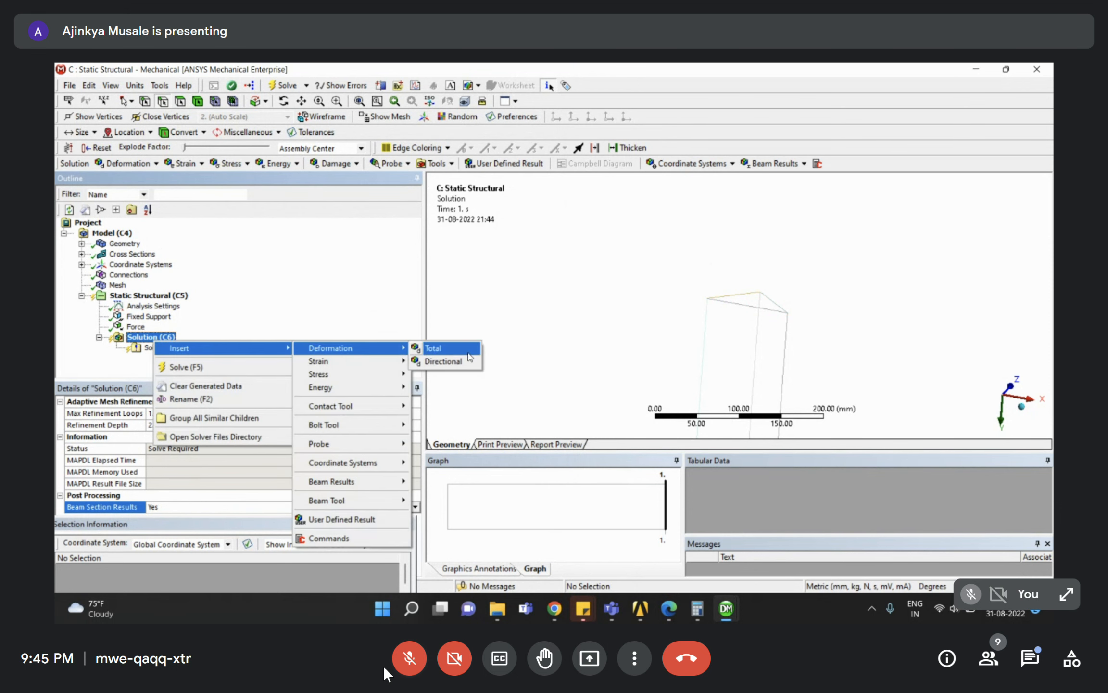
click(452, 348)
right_click(150, 340)
mouse_move(226, 348)
mouse_move(336, 376)
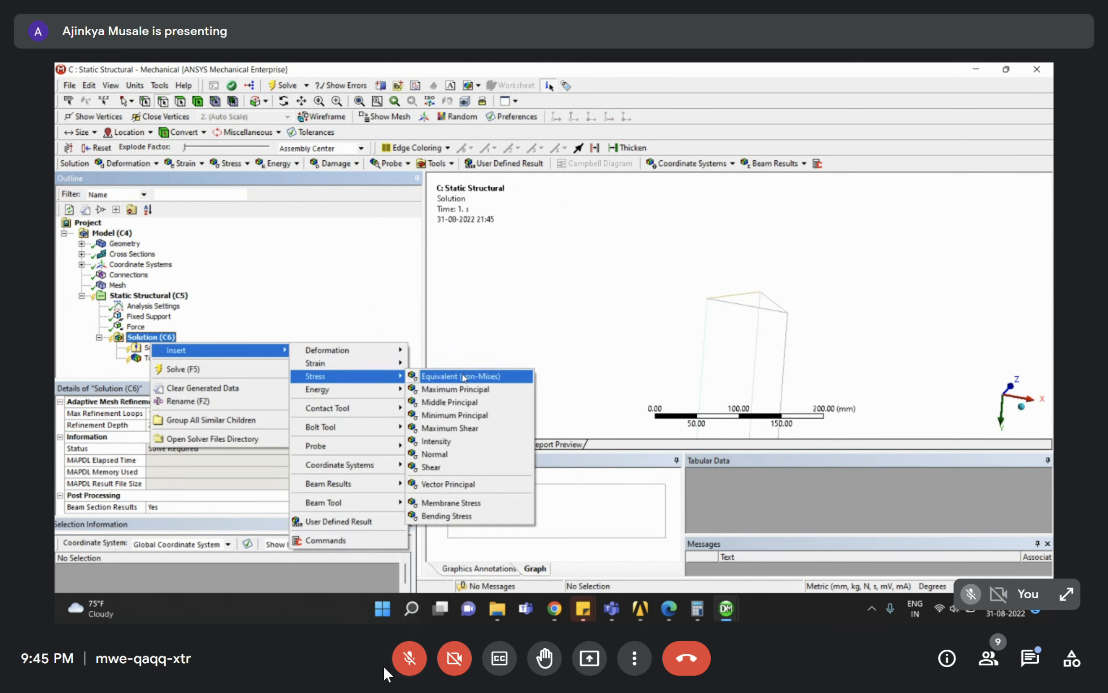
click(464, 376)
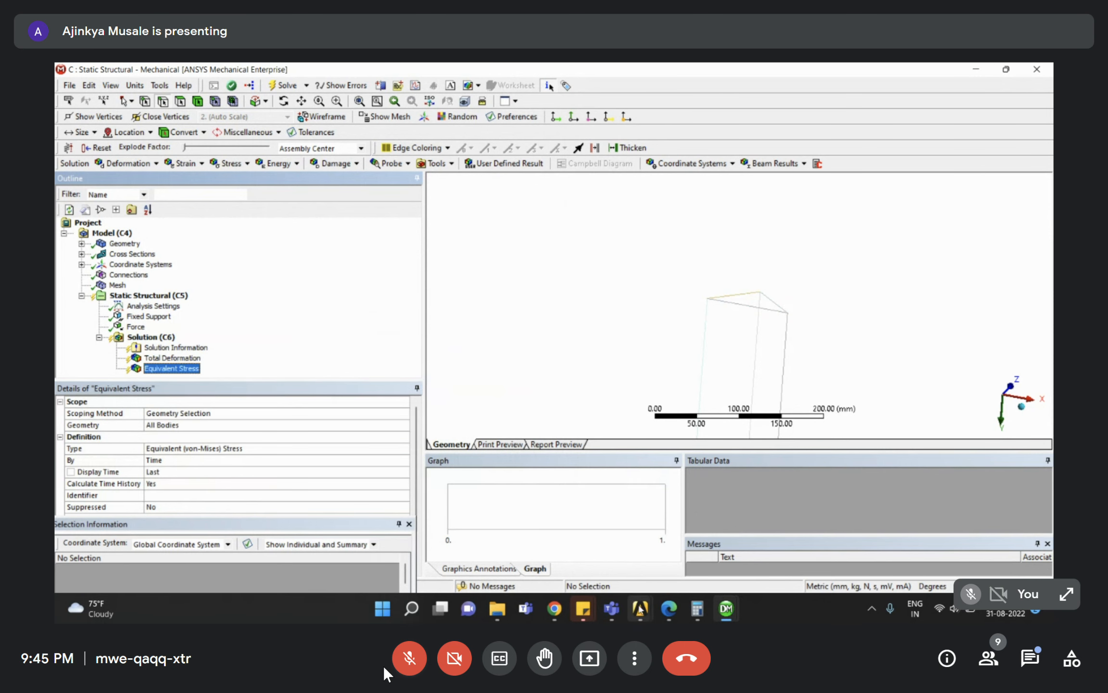
mouse_move(639, 608)
click(711, 536)
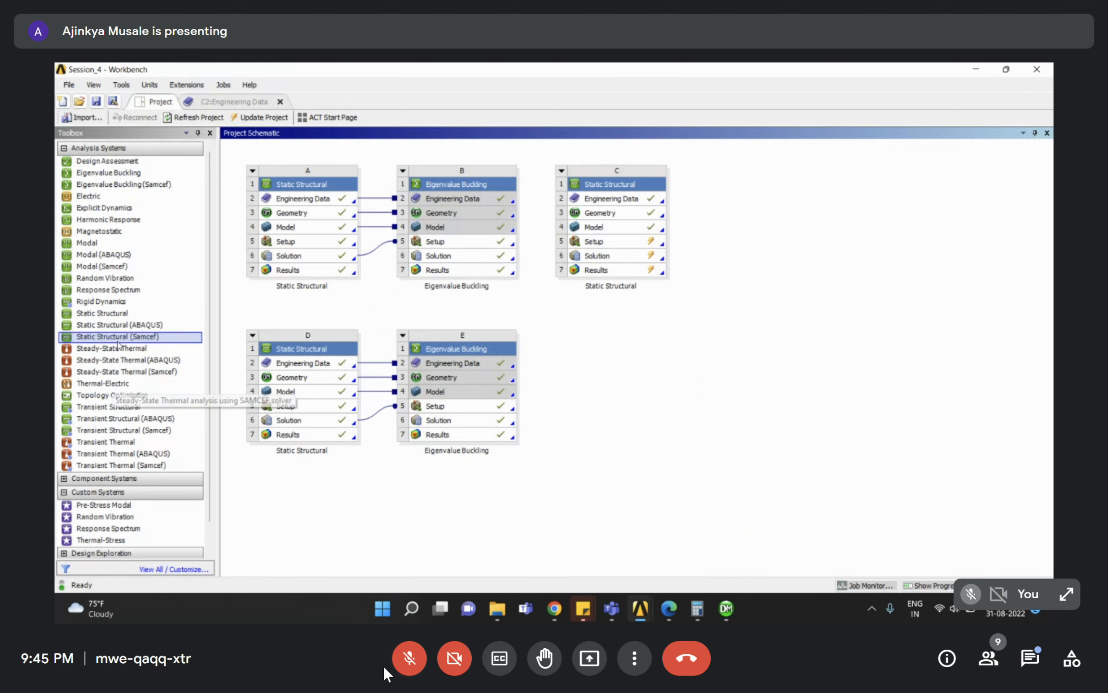
Drop Eigenvalue Buckling onto system C's Solution and launch system D's Setup in Mechanical.
drag(116, 172, 597, 254)
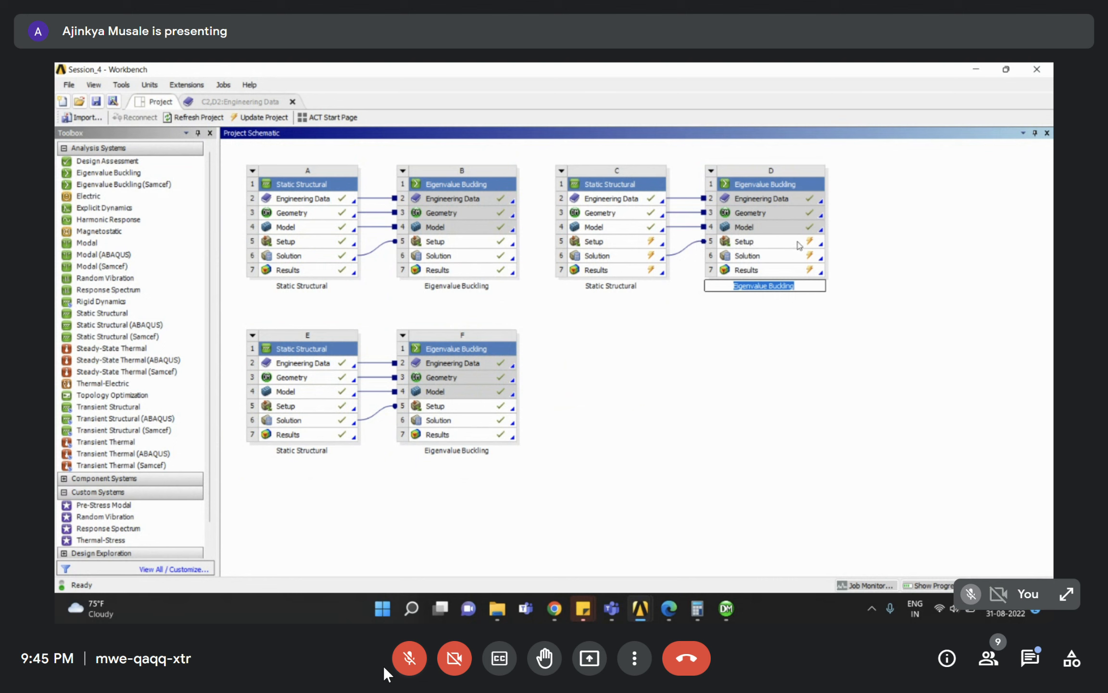
click(641, 242)
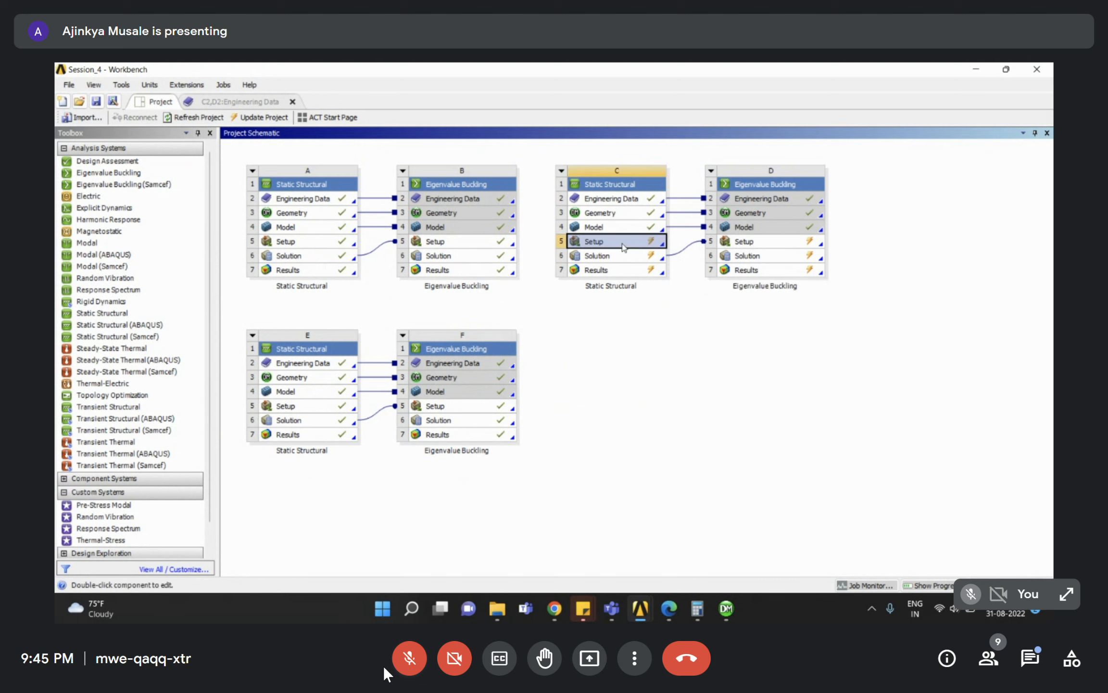
click(723, 250)
double_click(742, 243)
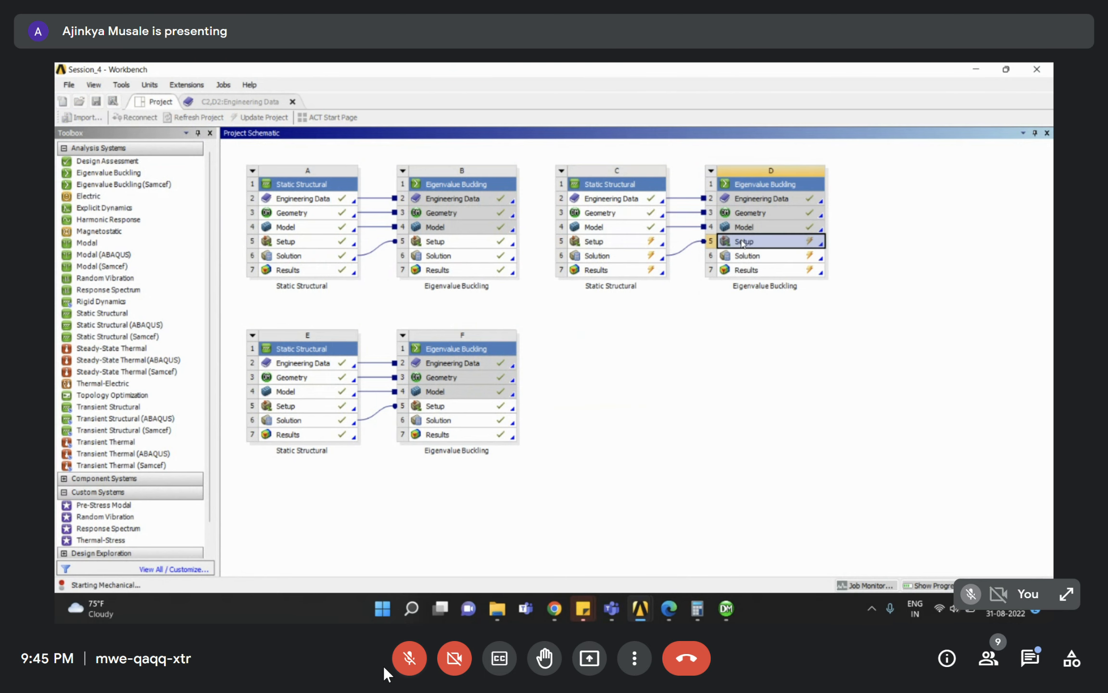
click(158, 337)
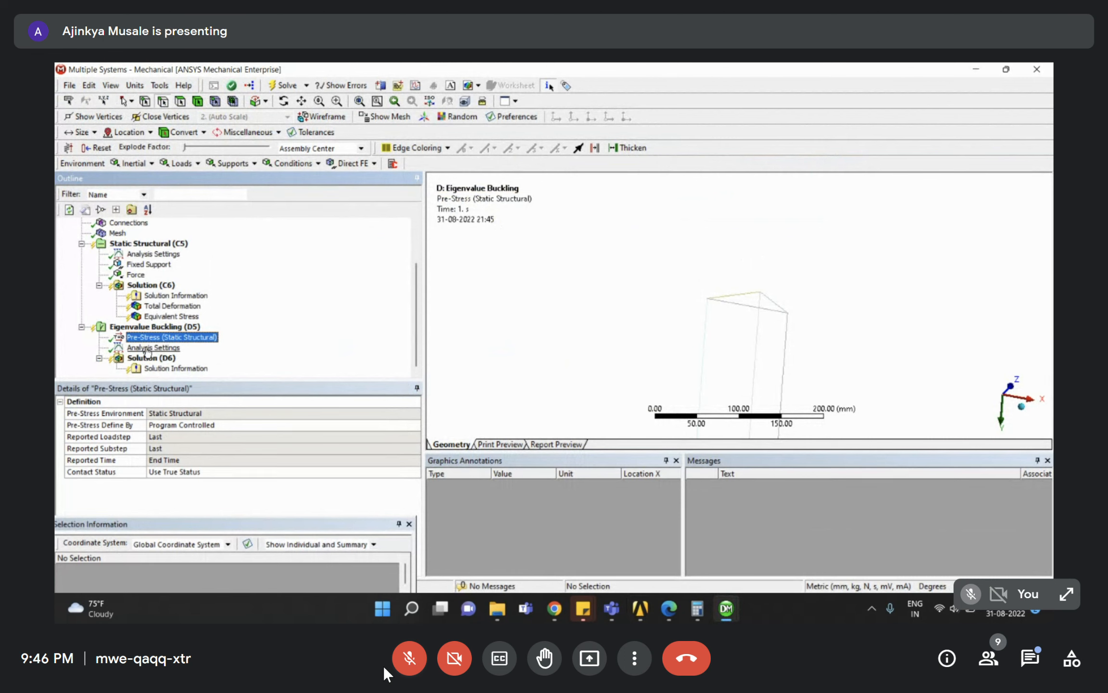
Set Max Modes to Find to 3 and check the assignment PDF.
click(153, 348)
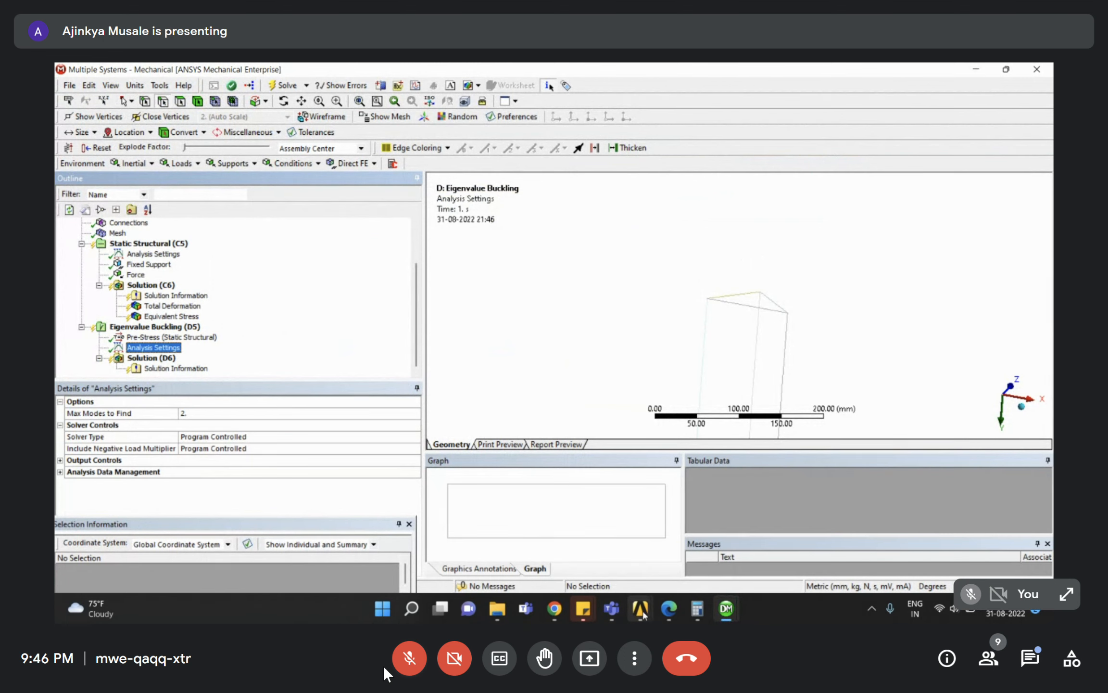
click(193, 414)
text(3)
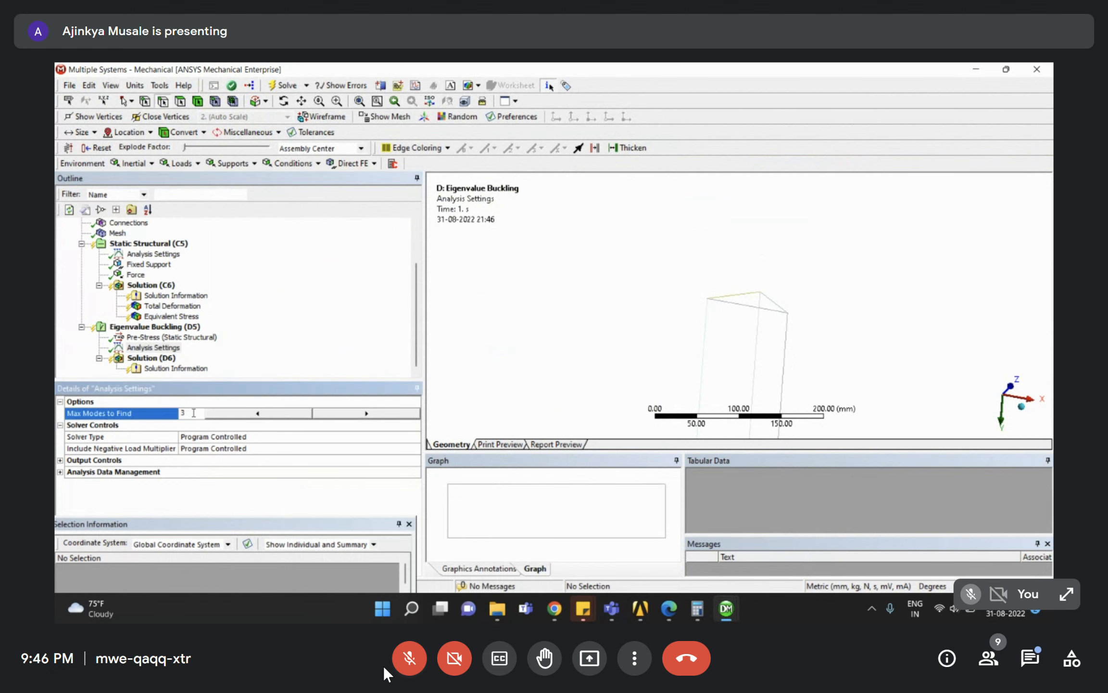
key(Return)
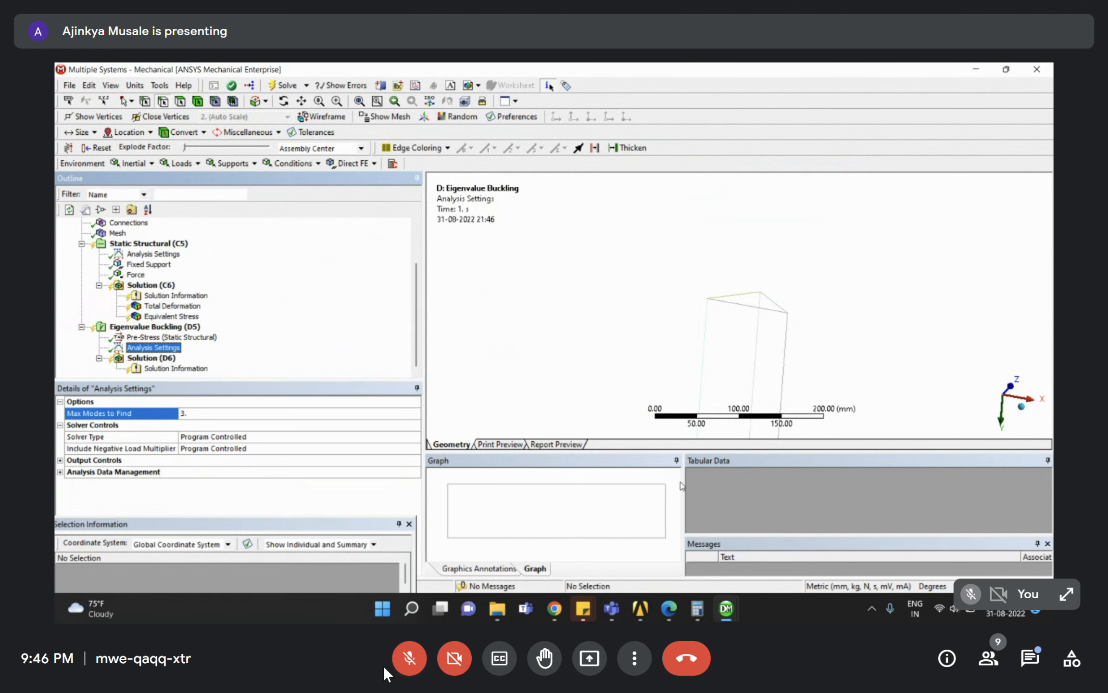
click(666, 617)
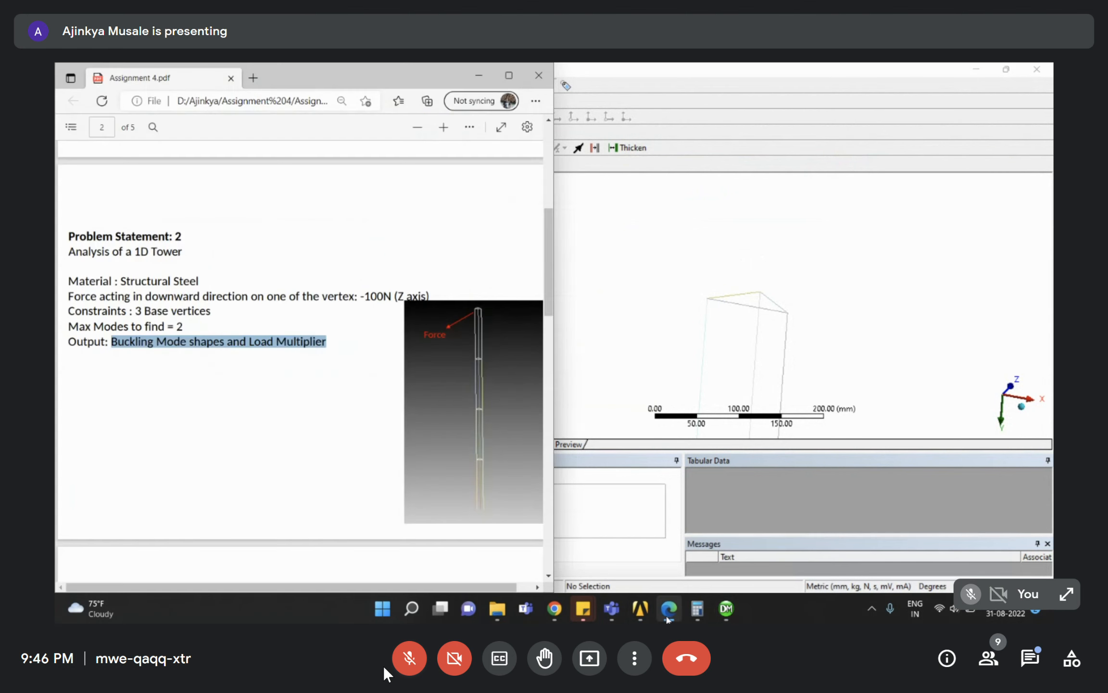
click(668, 611)
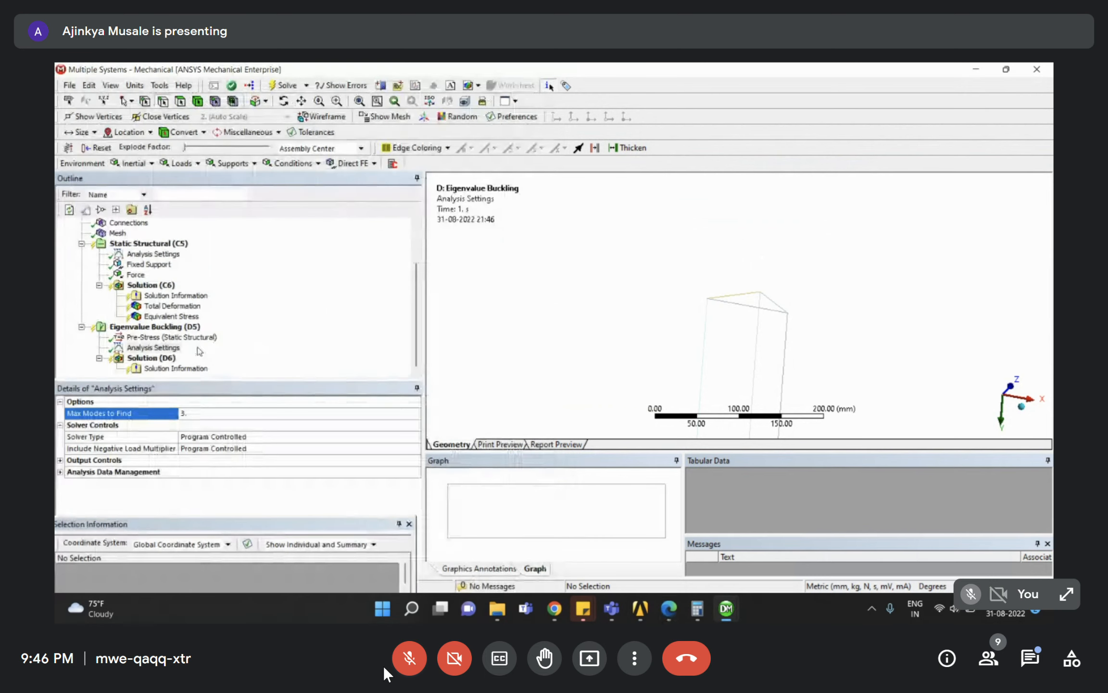
Solve the Eigenvalue Buckling (D5) analysis.
click(154, 327)
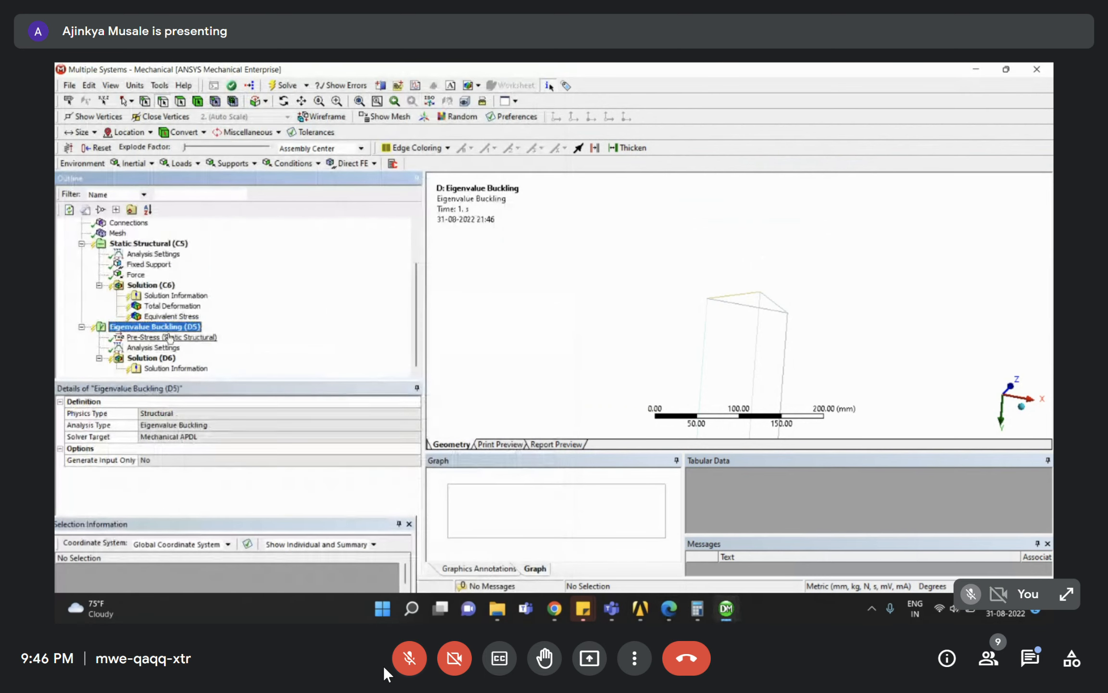
right_click(157, 330)
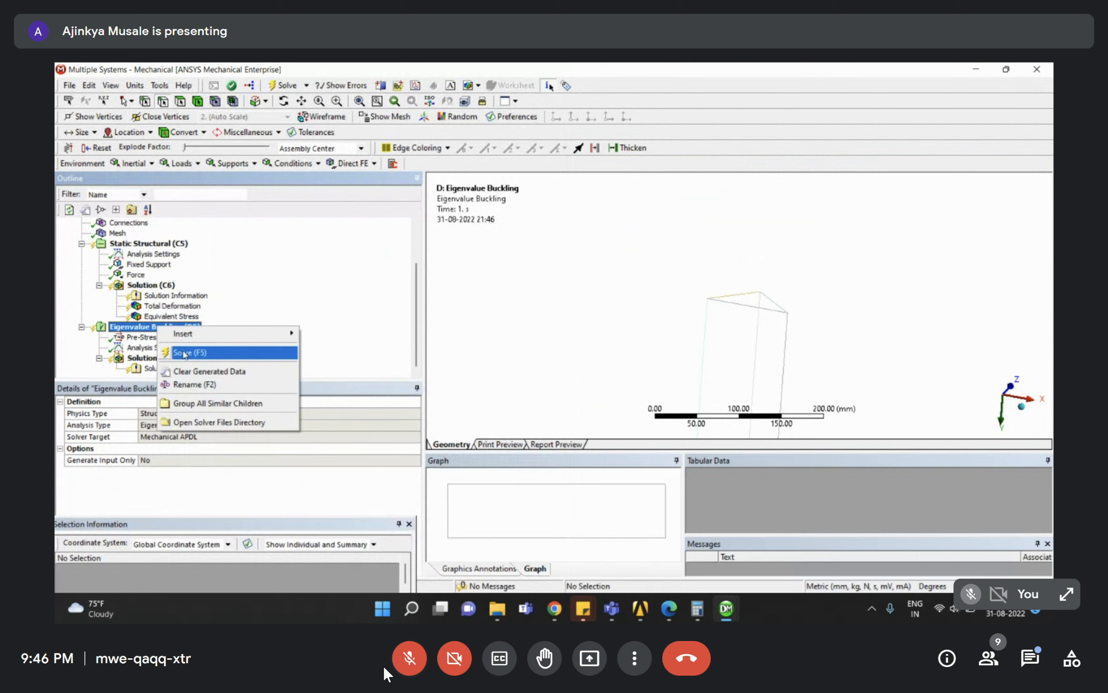
click(184, 352)
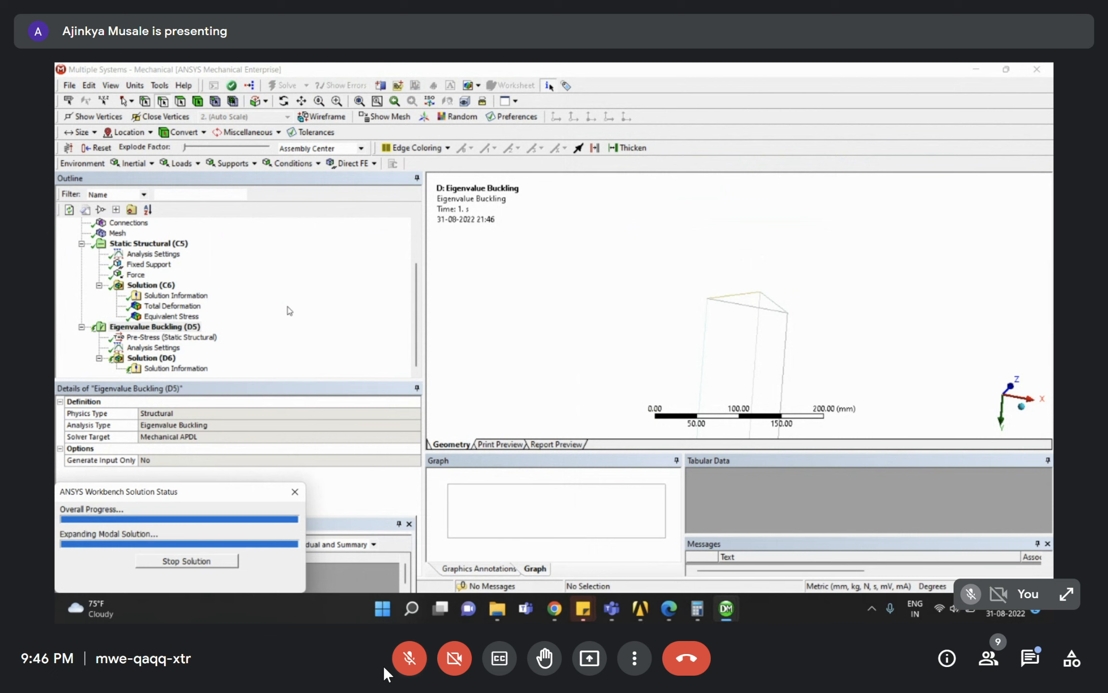
Inspect the static Total Deformation result, zooming onto the top of a column.
click(182, 307)
scroll(691, 314, down, 8)
scroll(724, 318, down, 2)
right_drag(719, 302, 771, 385)
mouse_move(733, 269)
middle_down()
mouse_move(756, 290)
mouse_move(736, 260)
middle_up()
right_drag(698, 187, 762, 267)
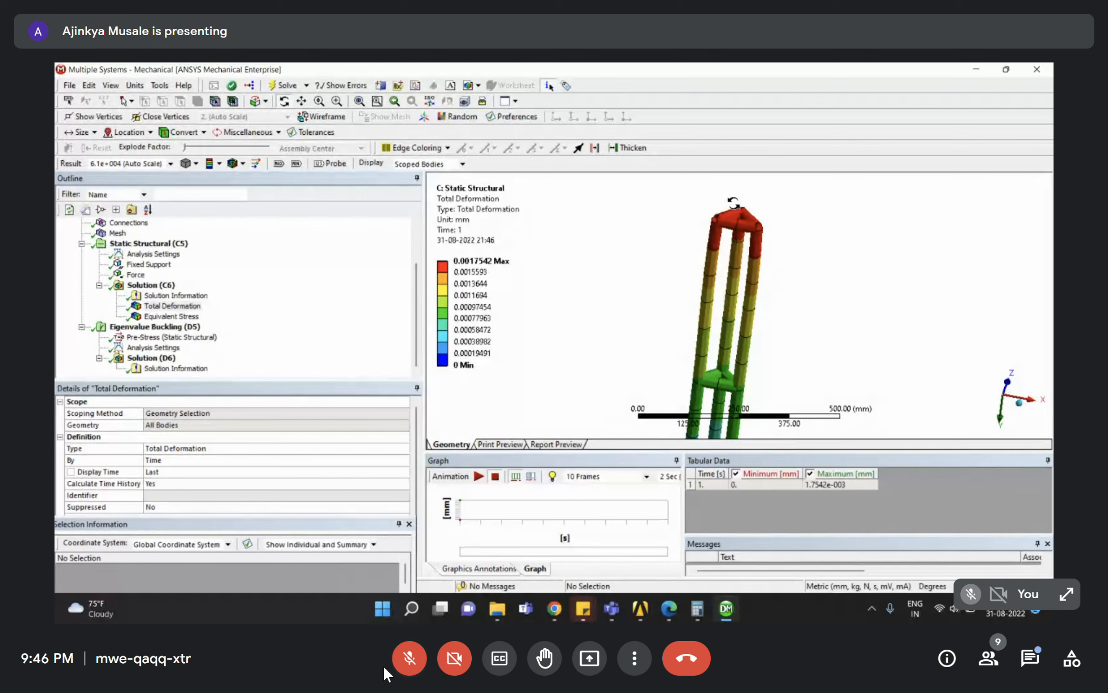
drag(743, 249, 755, 242)
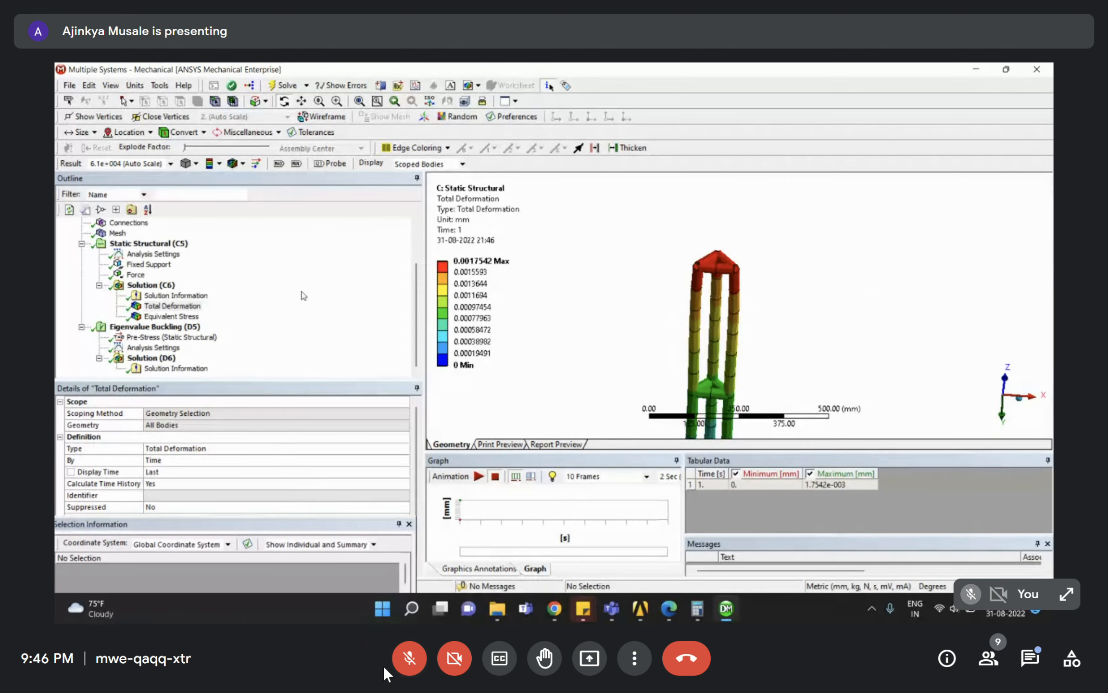
Inspect the Equivalent Stress result across the three columns, then select buckling Solution Information.
click(171, 316)
scroll(706, 327, up, 5)
mouse_move(777, 333)
mouse_down()
mouse_move(786, 345)
mouse_move(789, 321)
mouse_up()
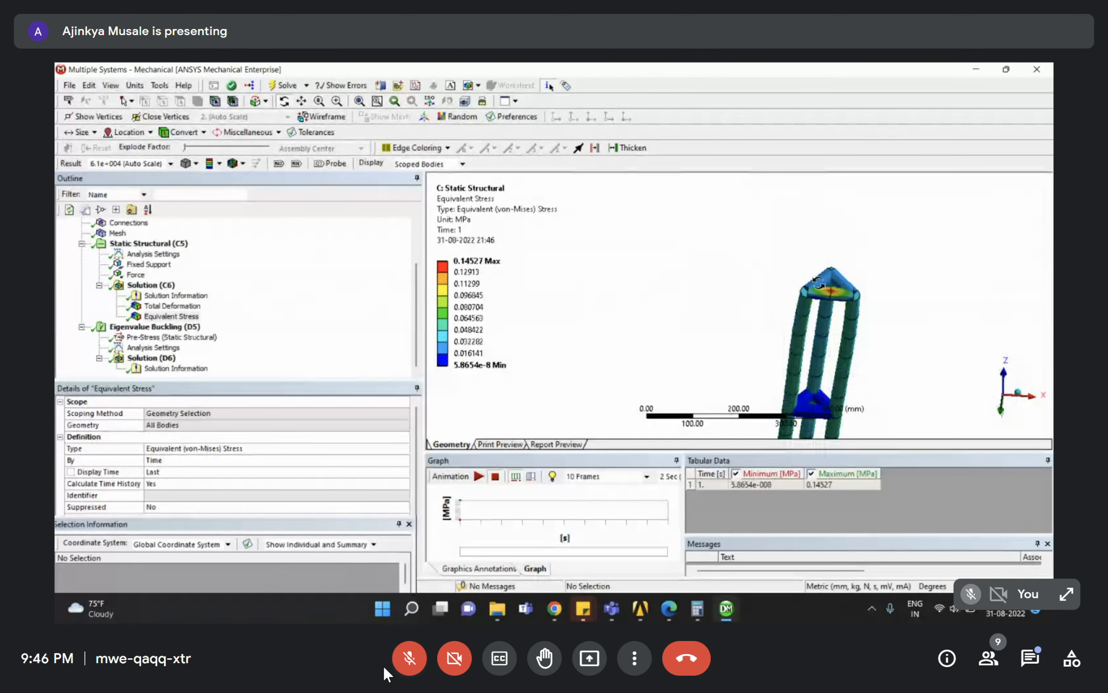
scroll(818, 284, up, 5)
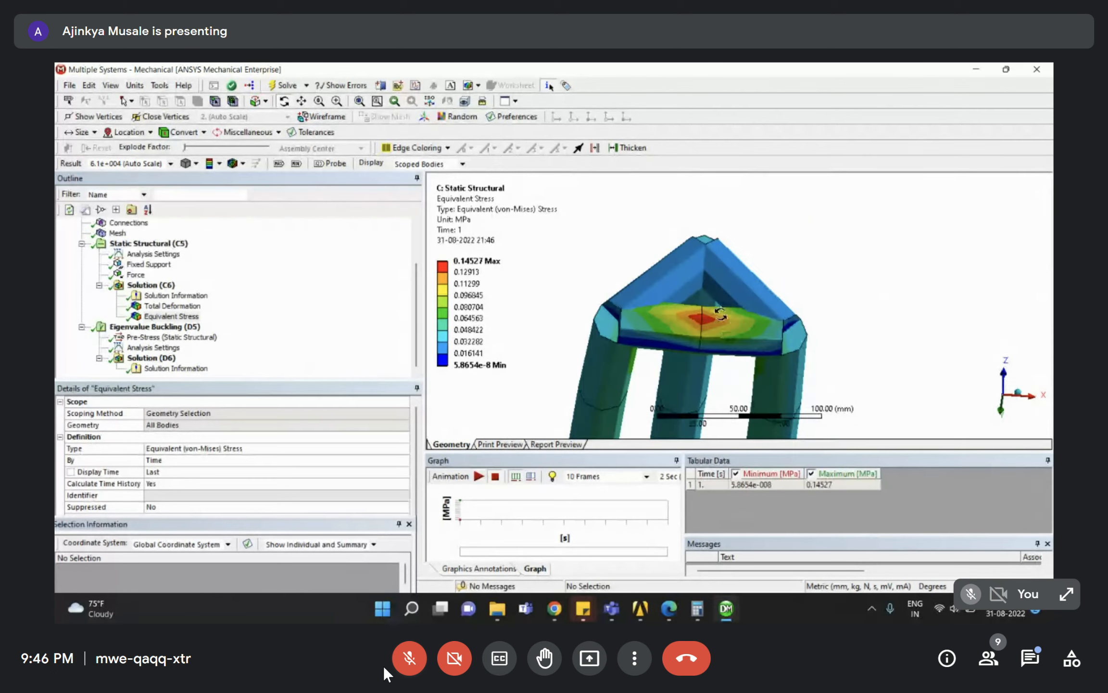
scroll(720, 314, down, 10)
right_drag(717, 345, 743, 317)
drag(742, 316, 744, 268)
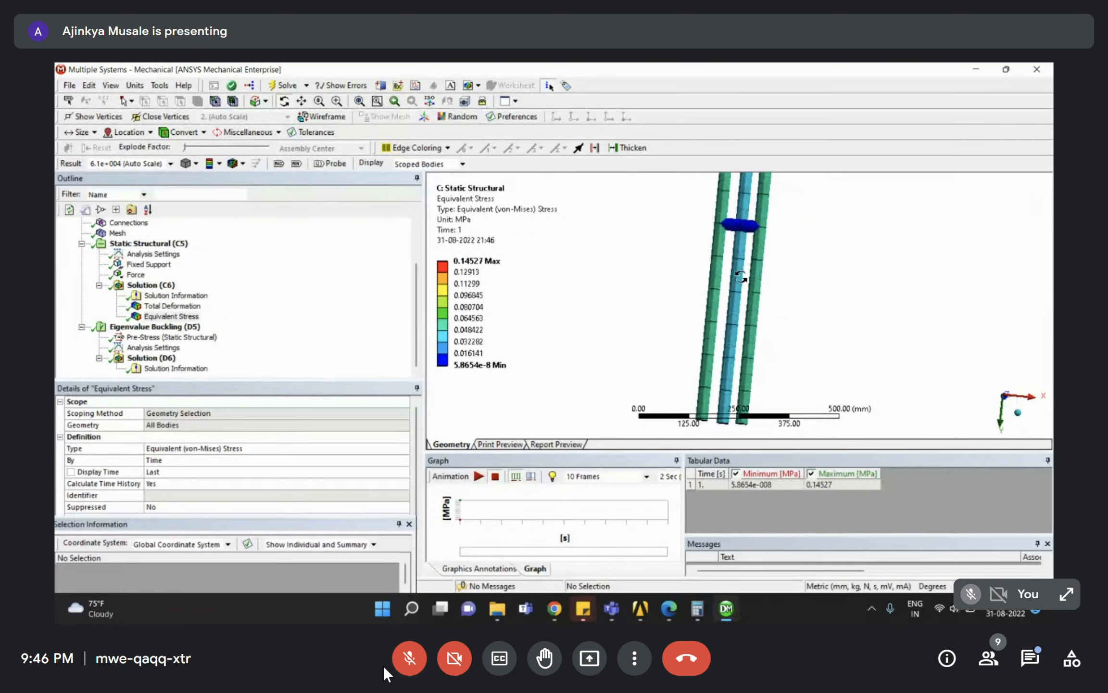
scroll(746, 274, down, 2)
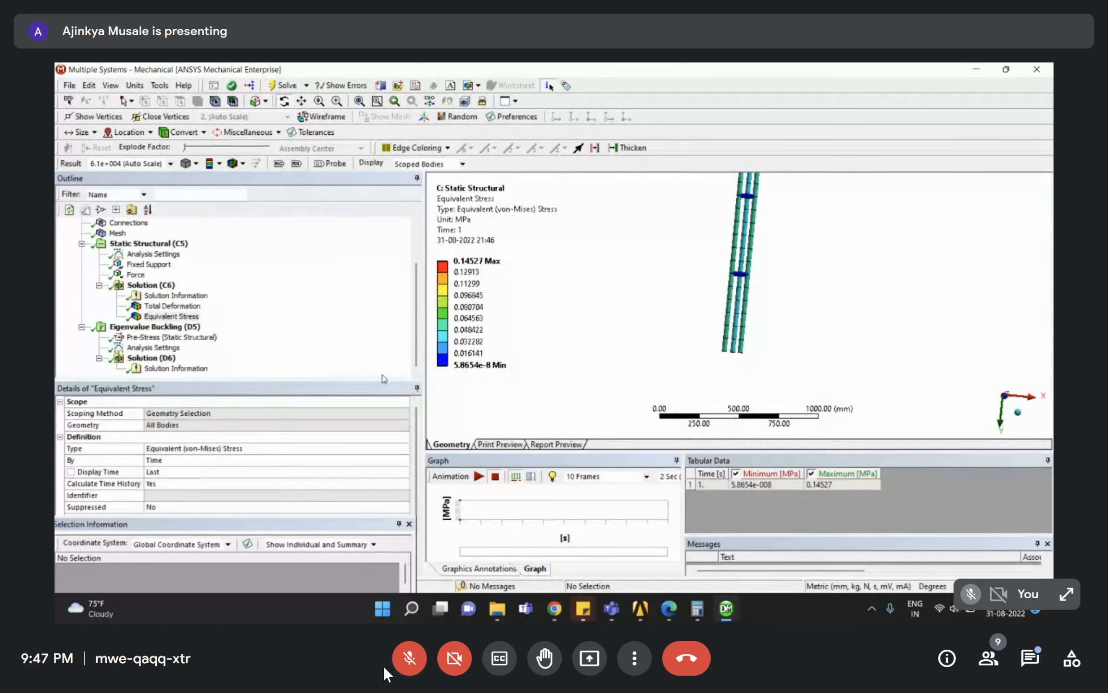
click(194, 318)
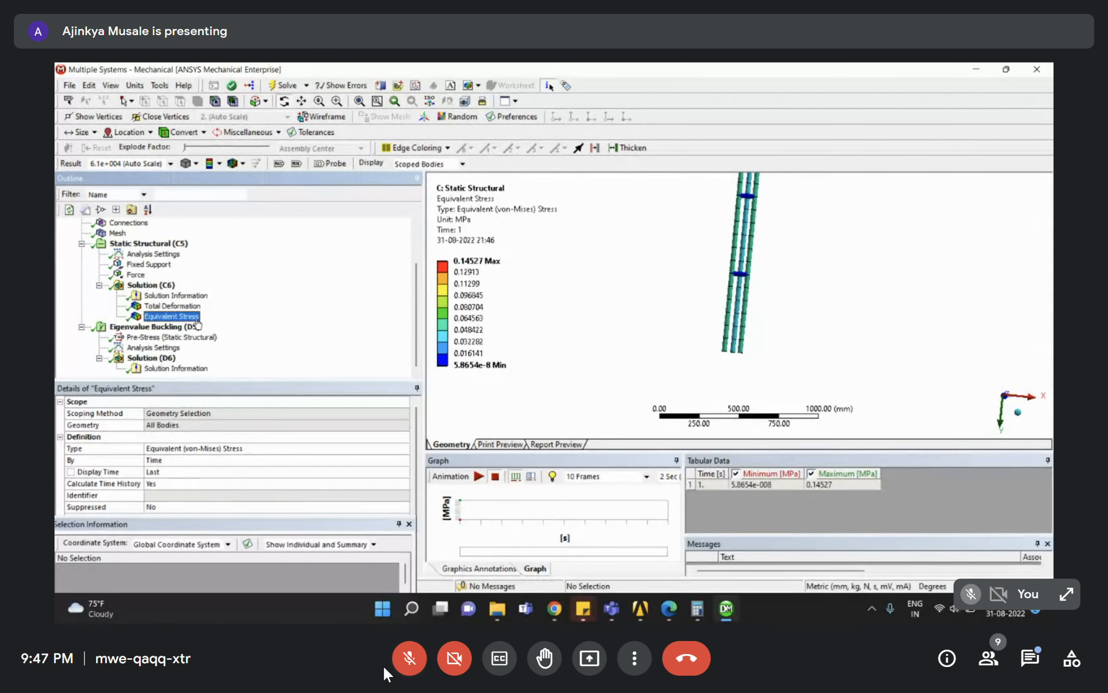
click(82, 245)
click(155, 348)
Create mode shape results for all three buckling modes (multipliers 1320.3, 2951, 5161.1).
click(151, 337)
scroll(883, 361, down, 1)
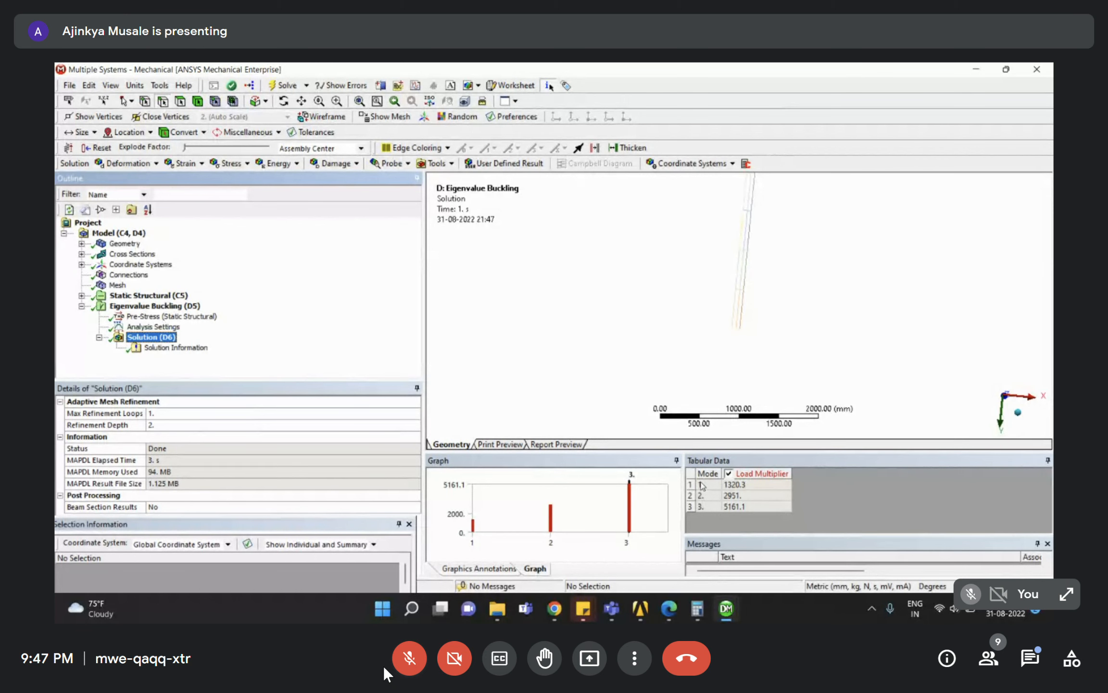
click(153, 327)
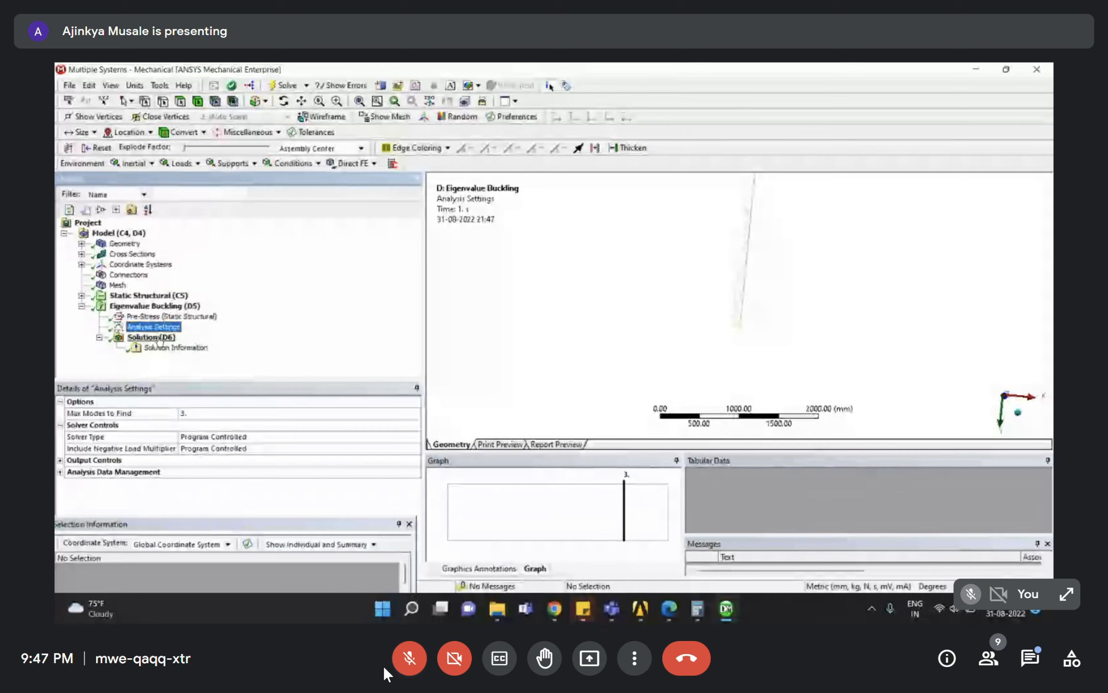
click(158, 337)
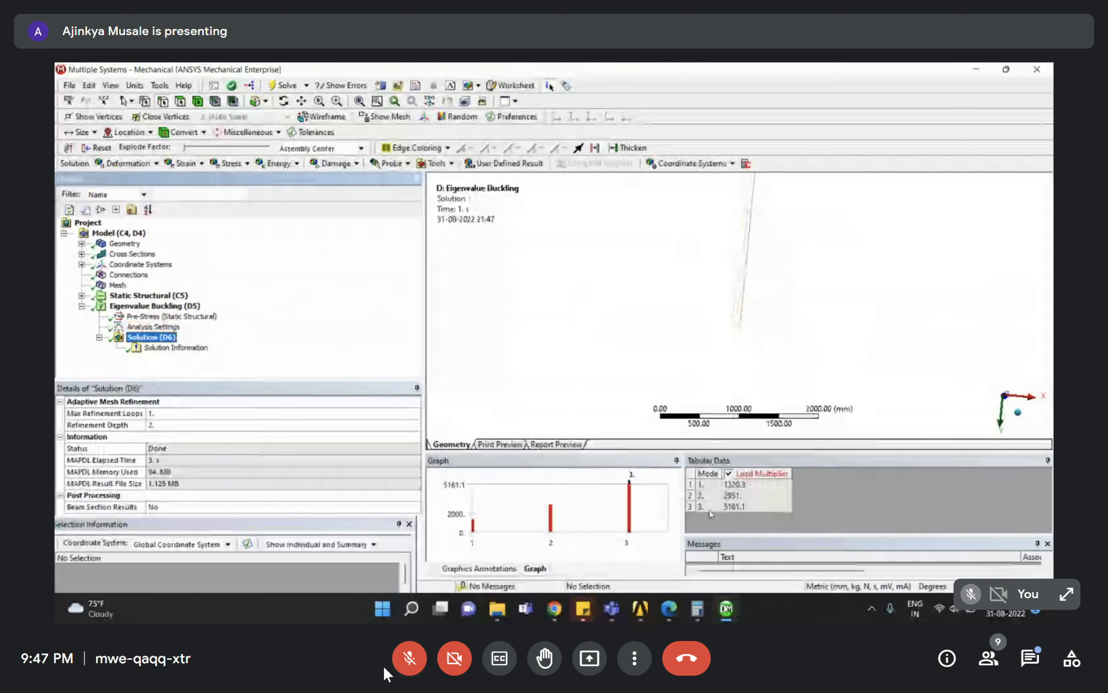
click(691, 473)
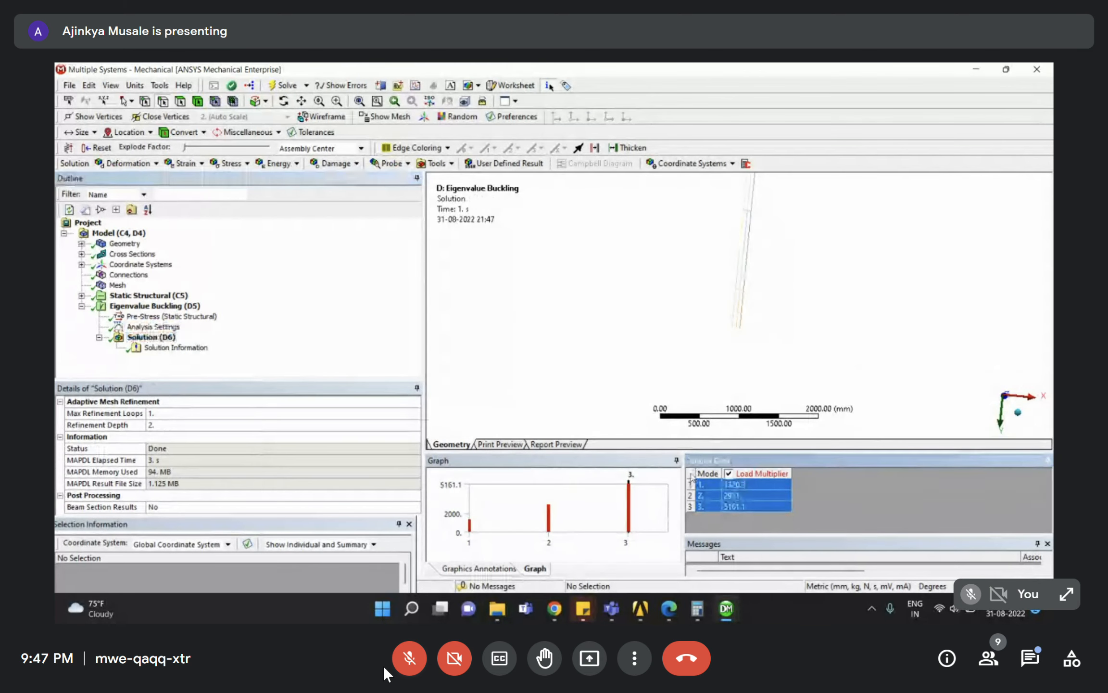
right_click(691, 473)
click(740, 494)
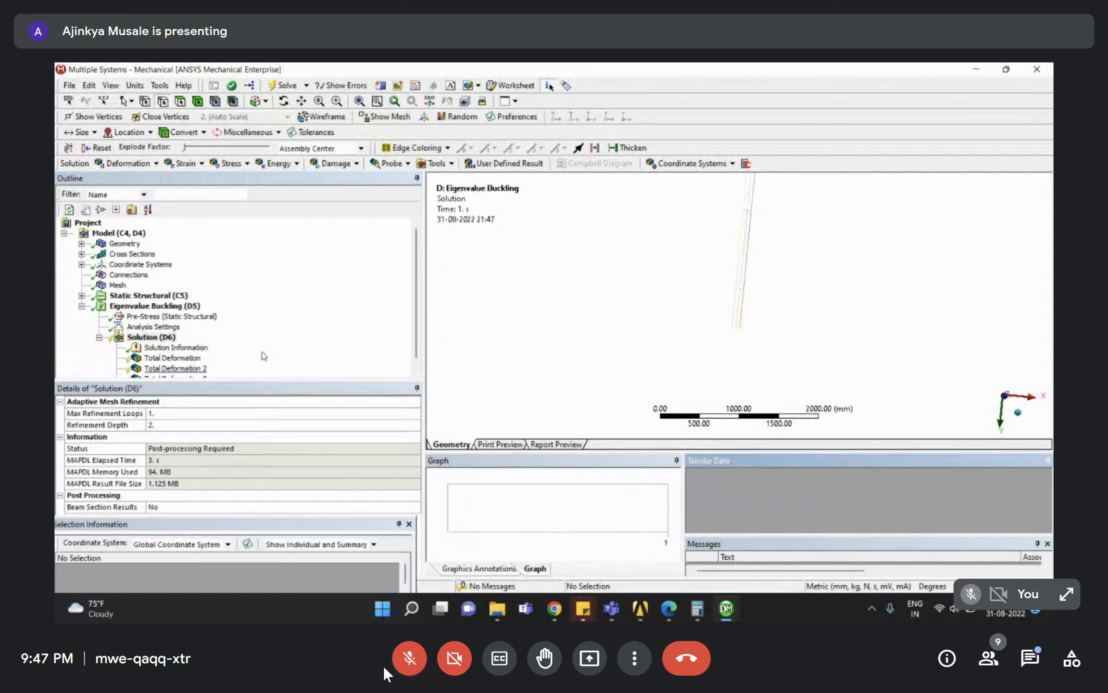
Evaluate all three Total Deformation mode shape results.
scroll(242, 370, down, 1)
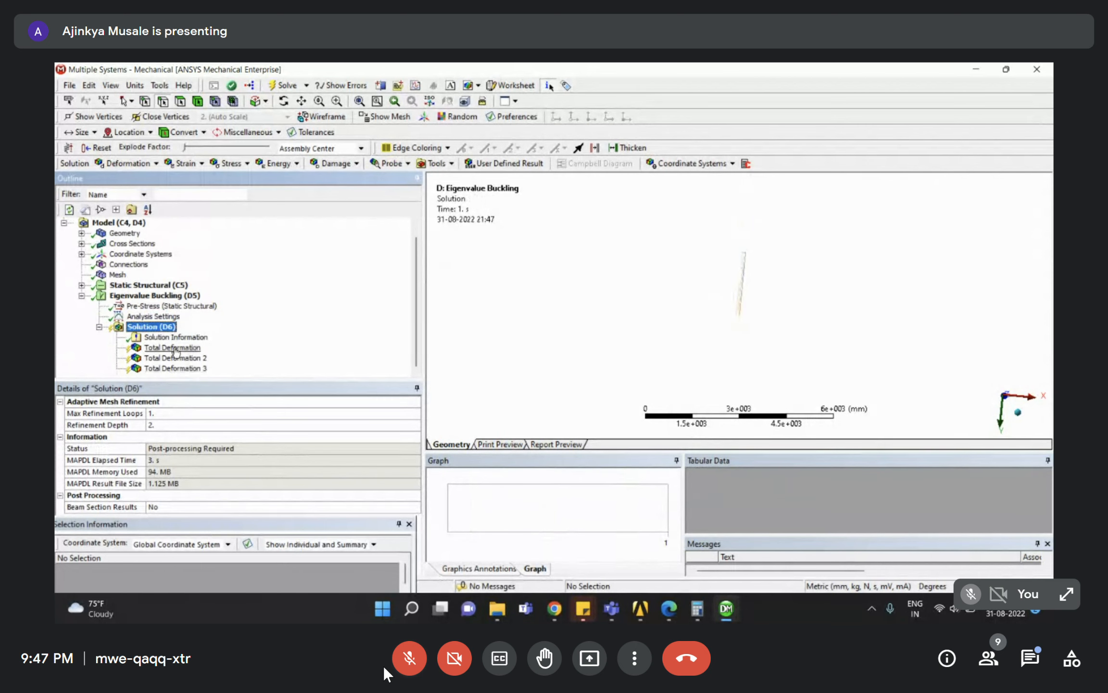
click(175, 357)
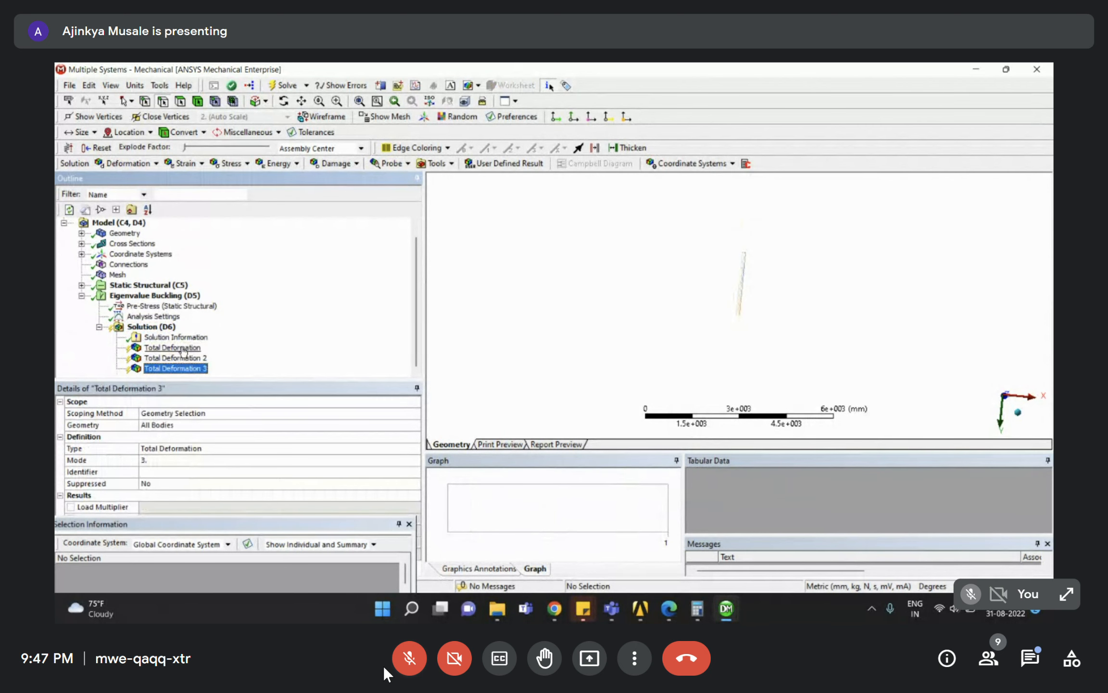
click(180, 348)
right_click(182, 348)
click(212, 375)
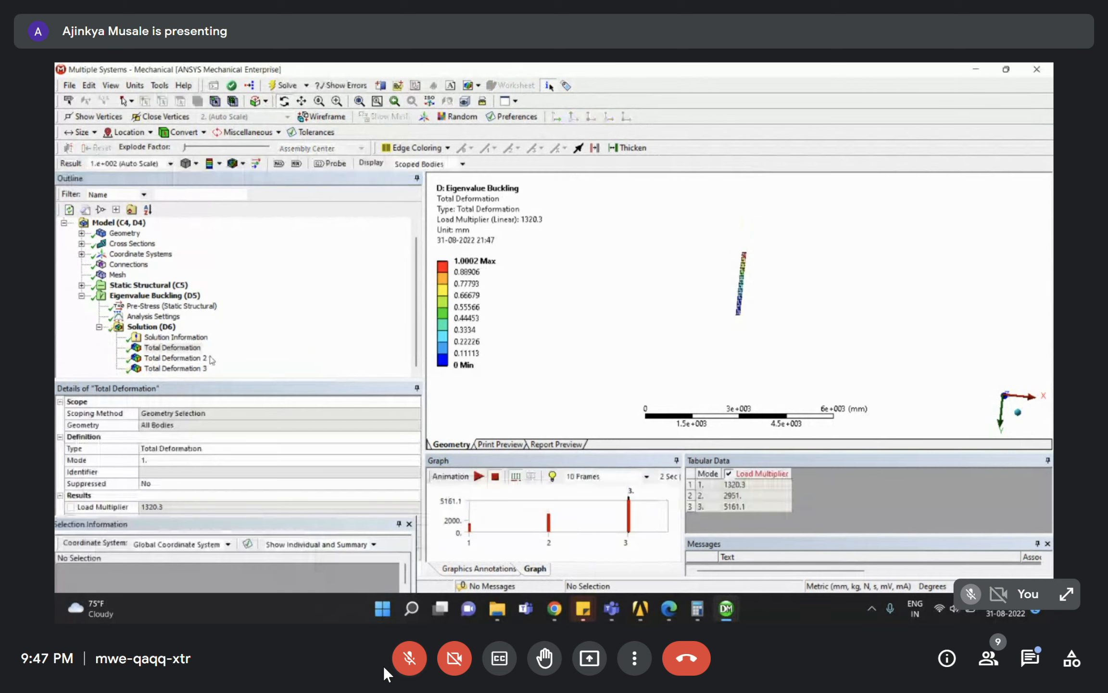
View the mode 1 buckled tower from front, Z-axis and tilted angles, then show the deformation scale choices.
click(1001, 393)
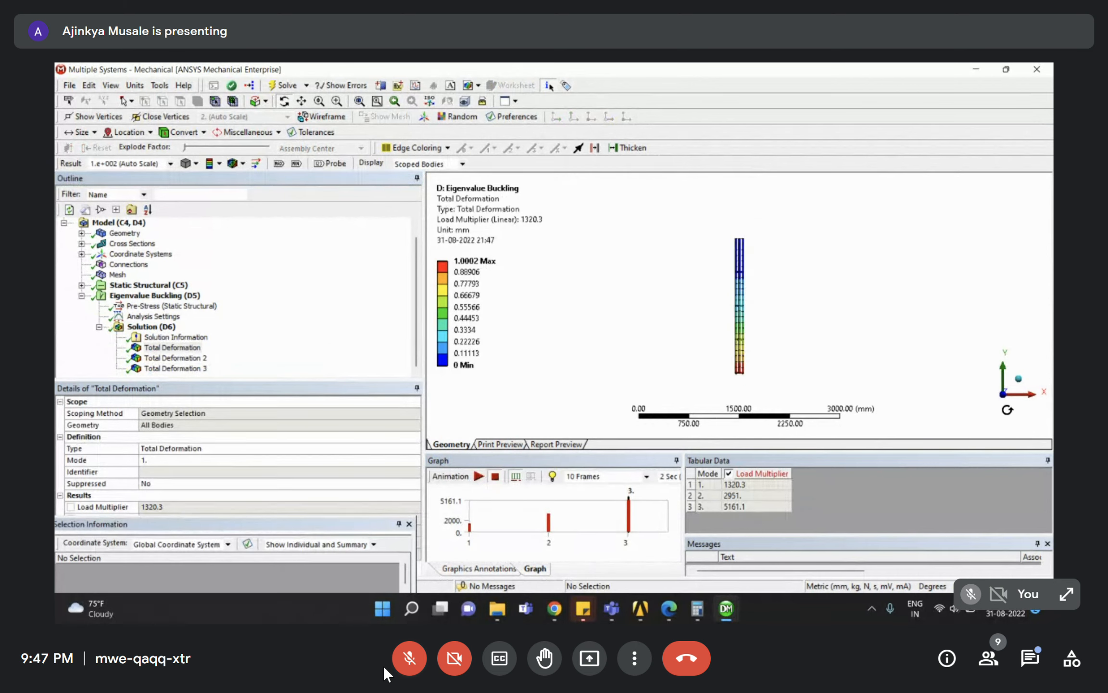
click(1003, 411)
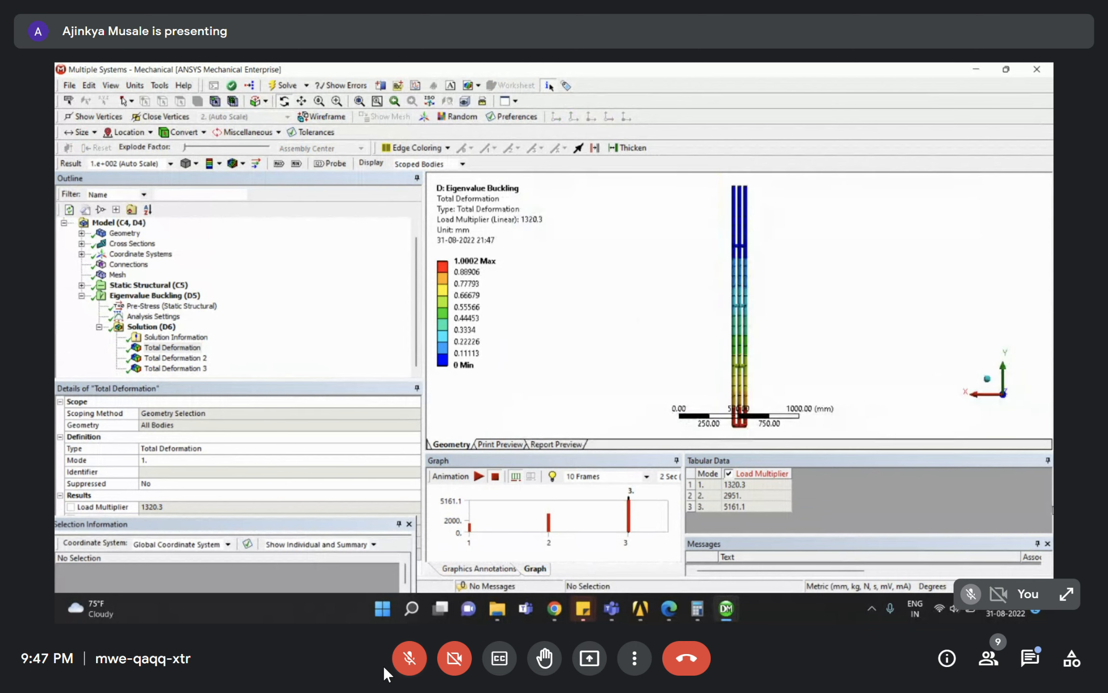
middle_drag(746, 245, 748, 272)
scroll(749, 272, down, 2)
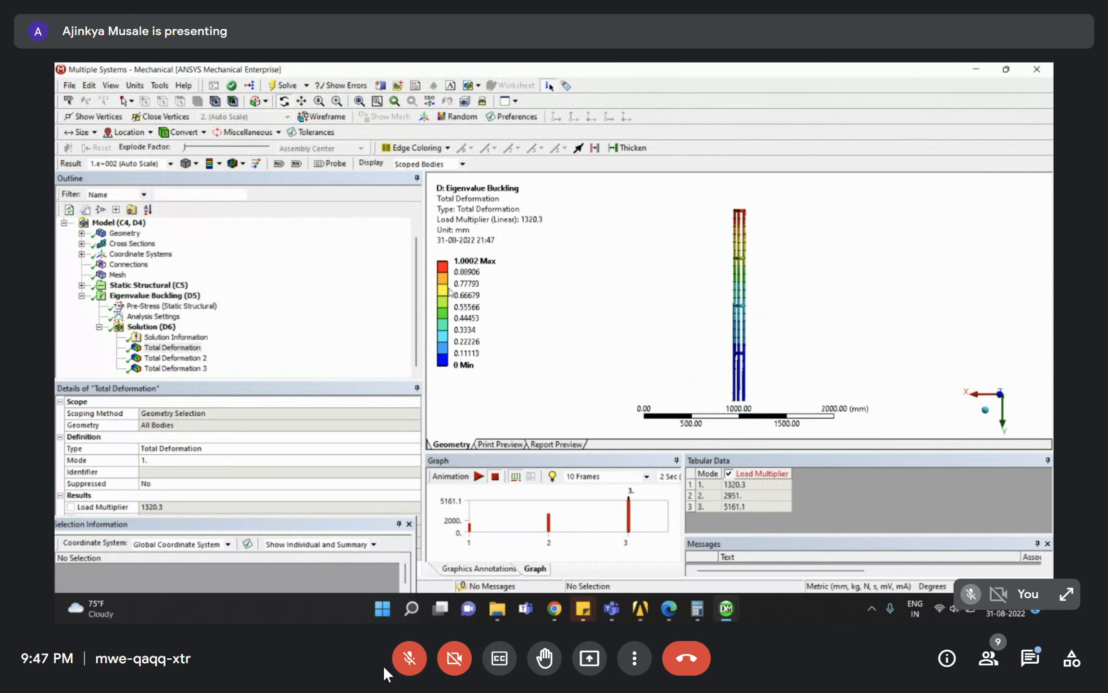
click(173, 348)
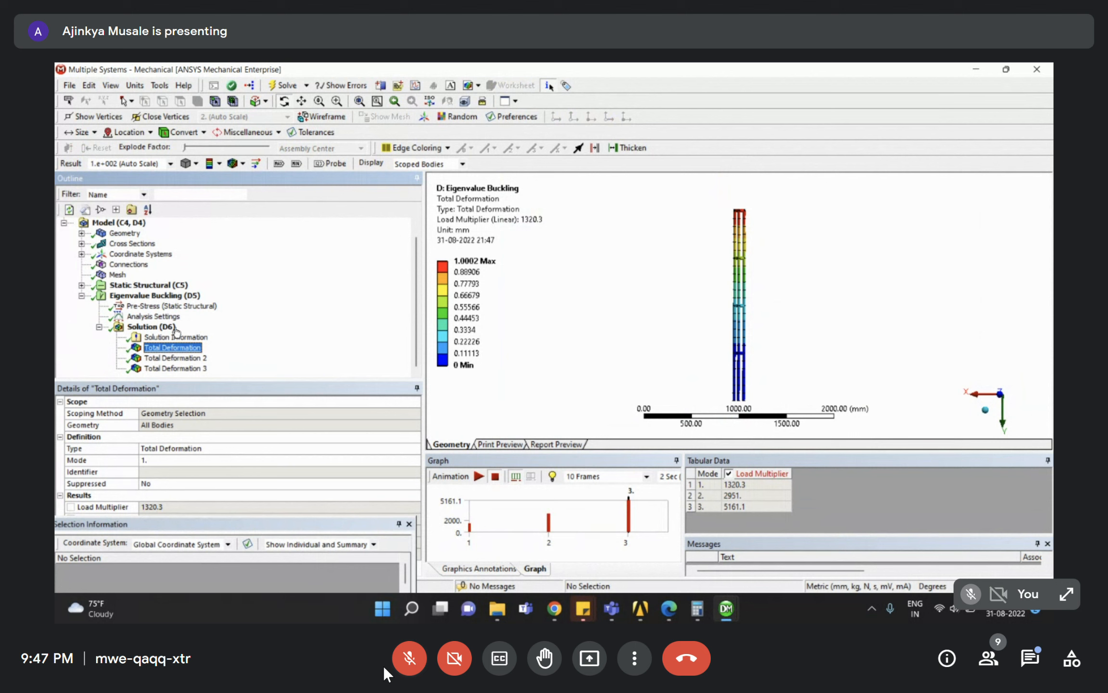
click(170, 165)
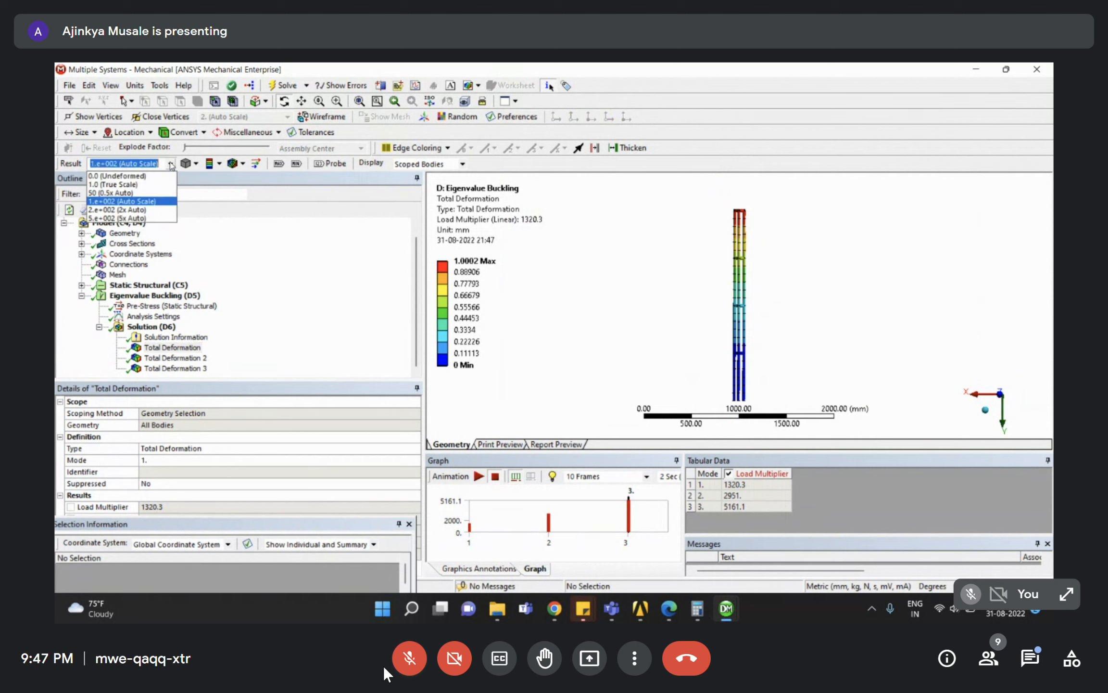
Set the mode 1 result display scale to 1000, then raise it to 2000.
click(117, 219)
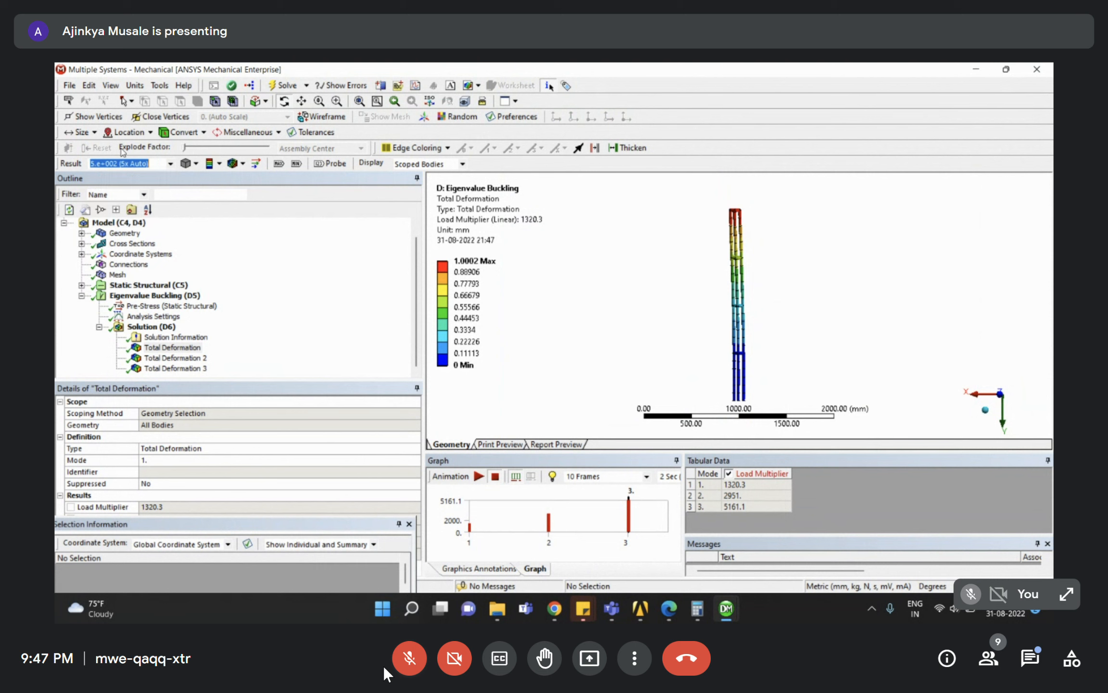
click(109, 163)
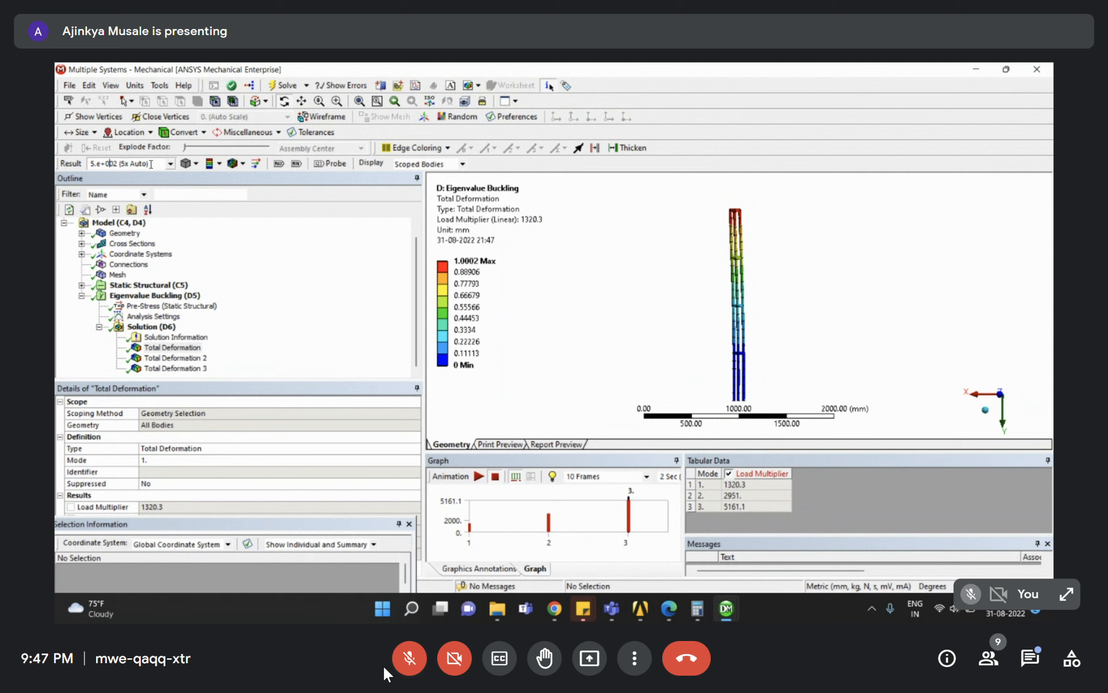
drag(151, 164, 76, 156)
text(100)
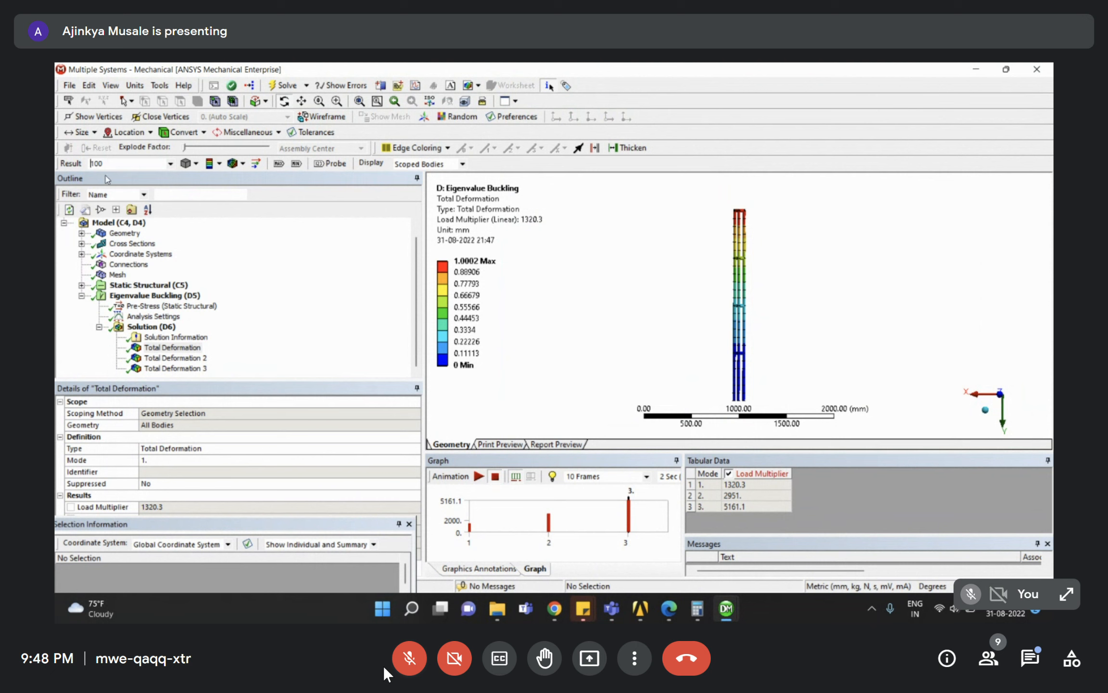
drag(115, 165, 70, 159)
text(10)
key(Return)
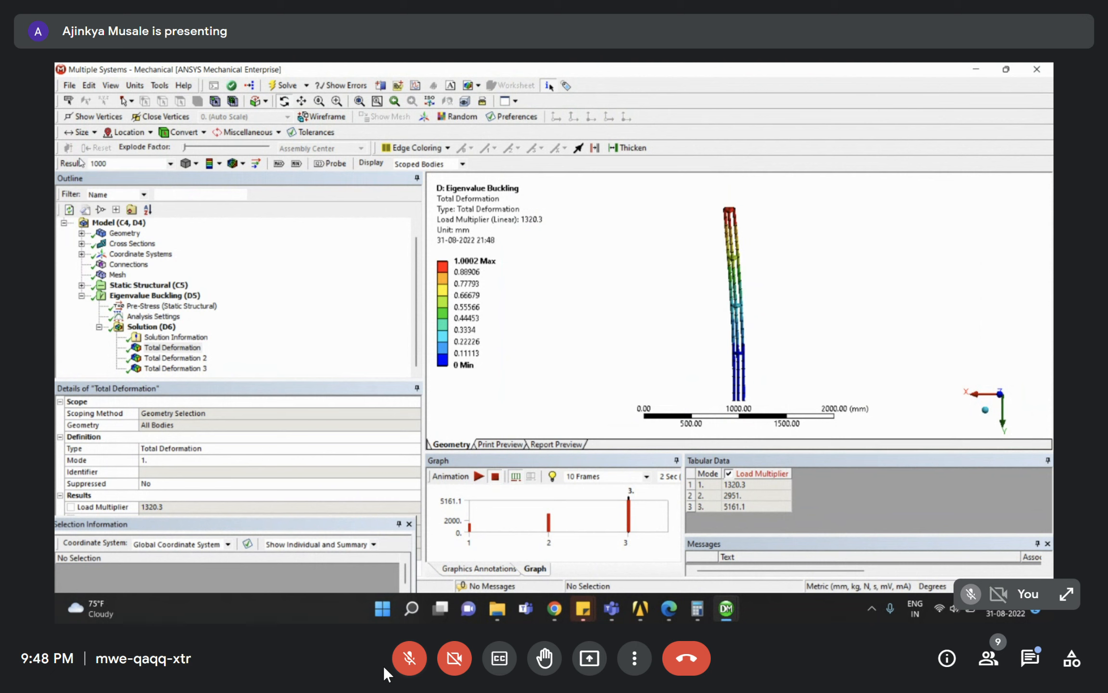
double_click(110, 161)
text(2000)
key(Return)
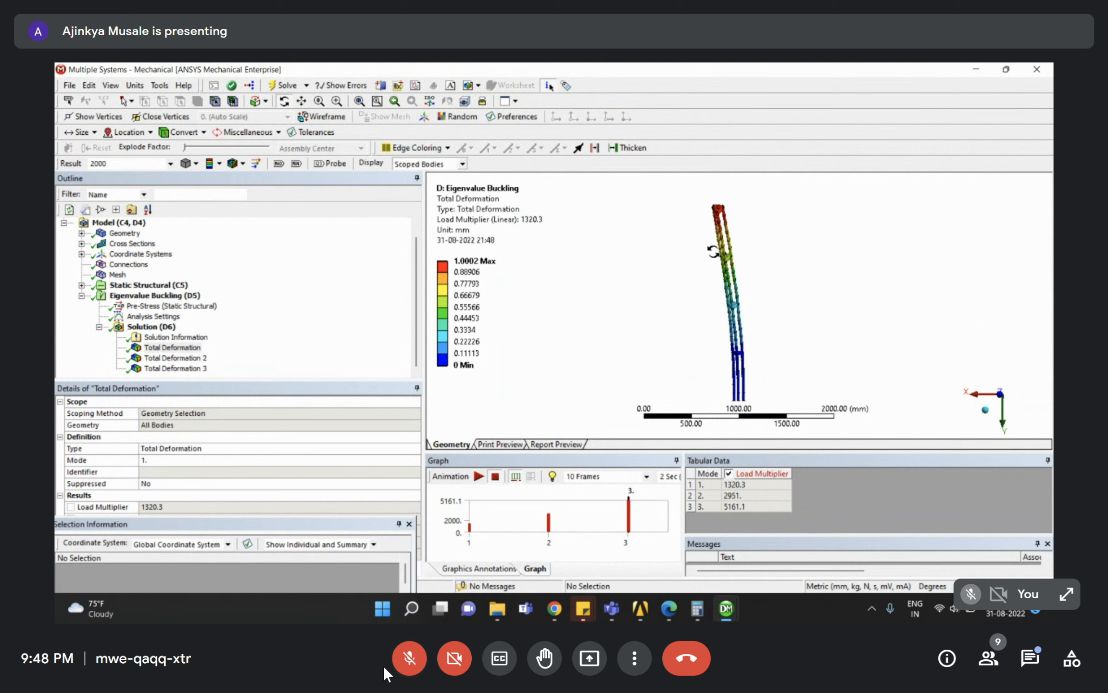
click(172, 347)
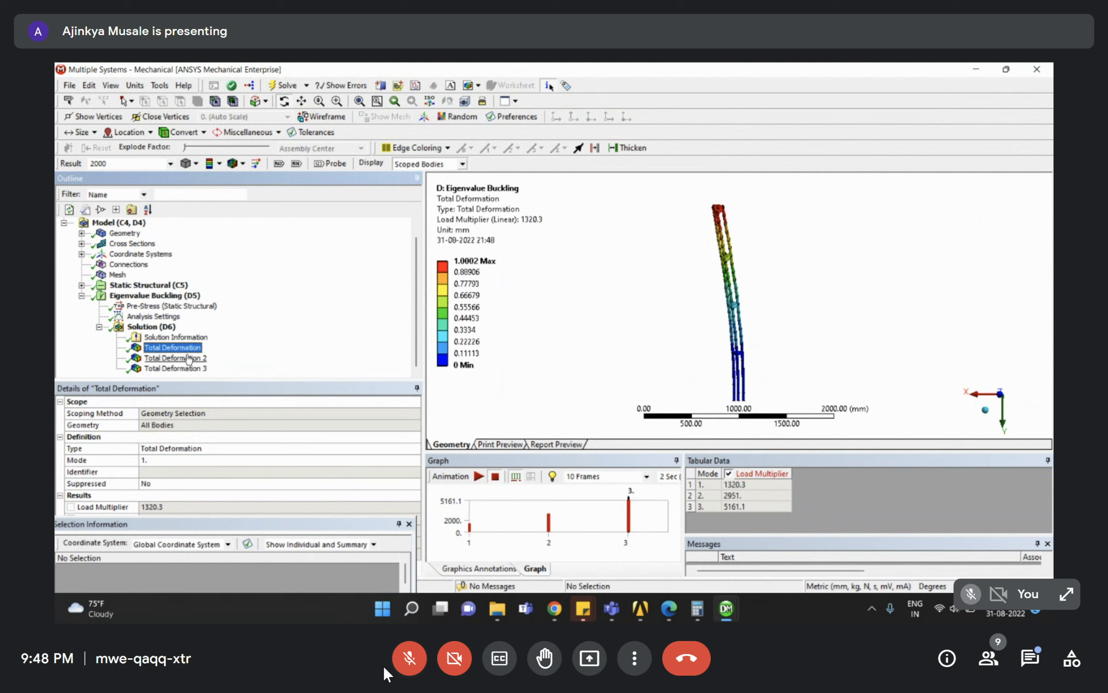
Show Total Deformation 2 (multiplier 2951) and Total Deformation 3 (multiplier 5161.1).
click(188, 358)
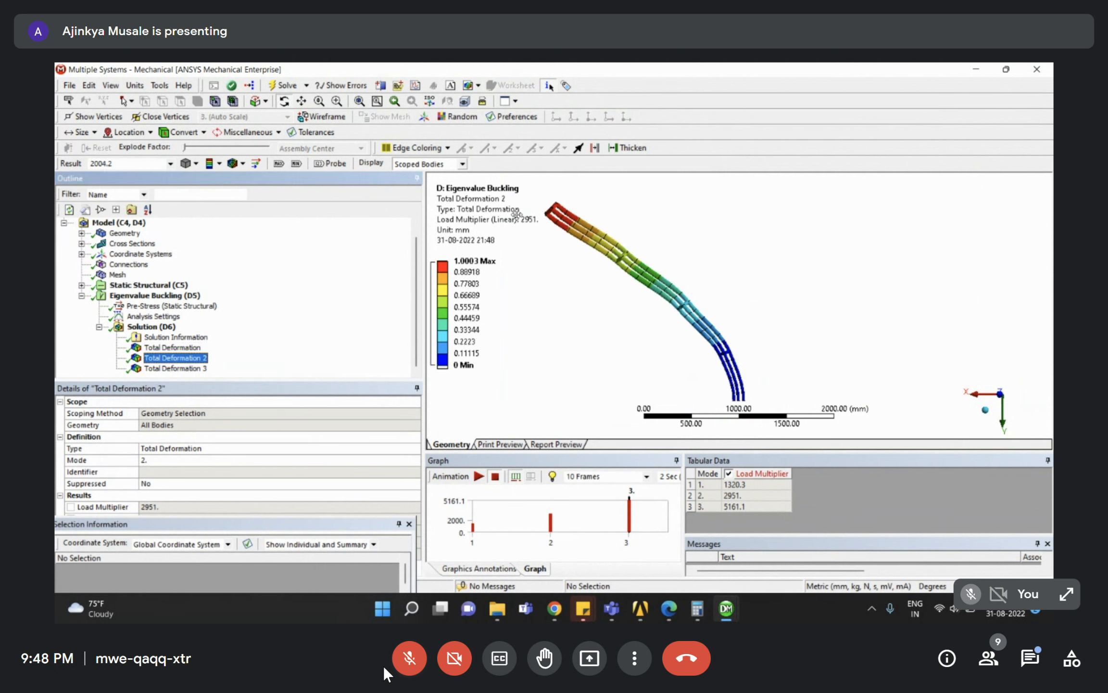
click(189, 369)
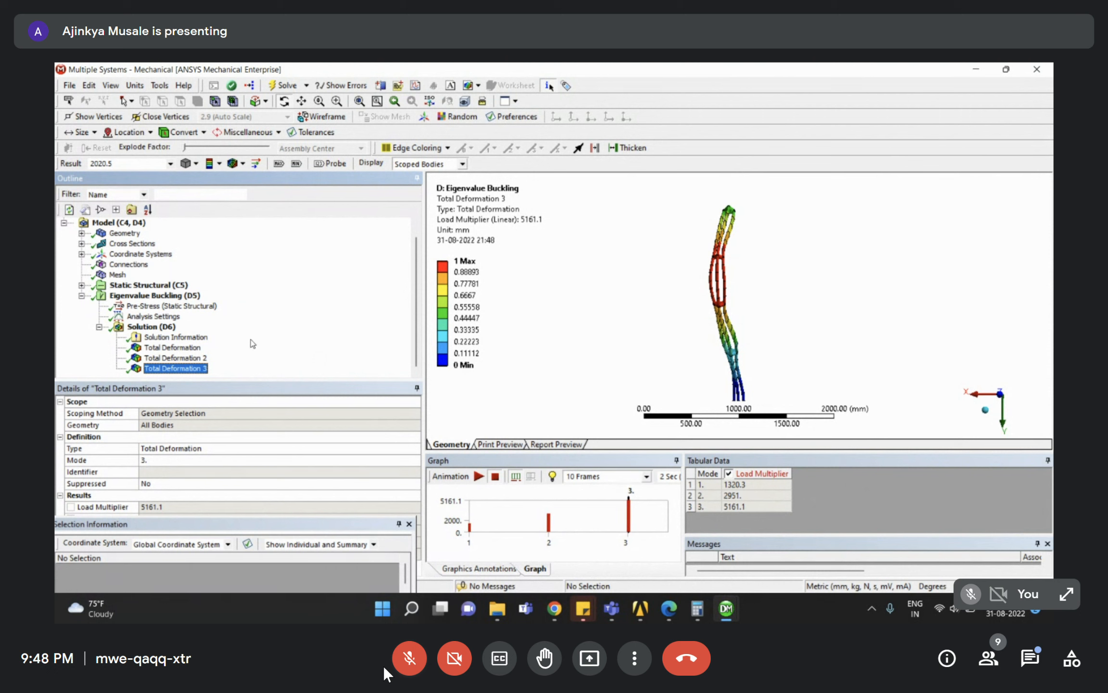
Change the static Force's Y component to 10000 N and redisplay mode 1's deformation.
click(82, 285)
click(135, 316)
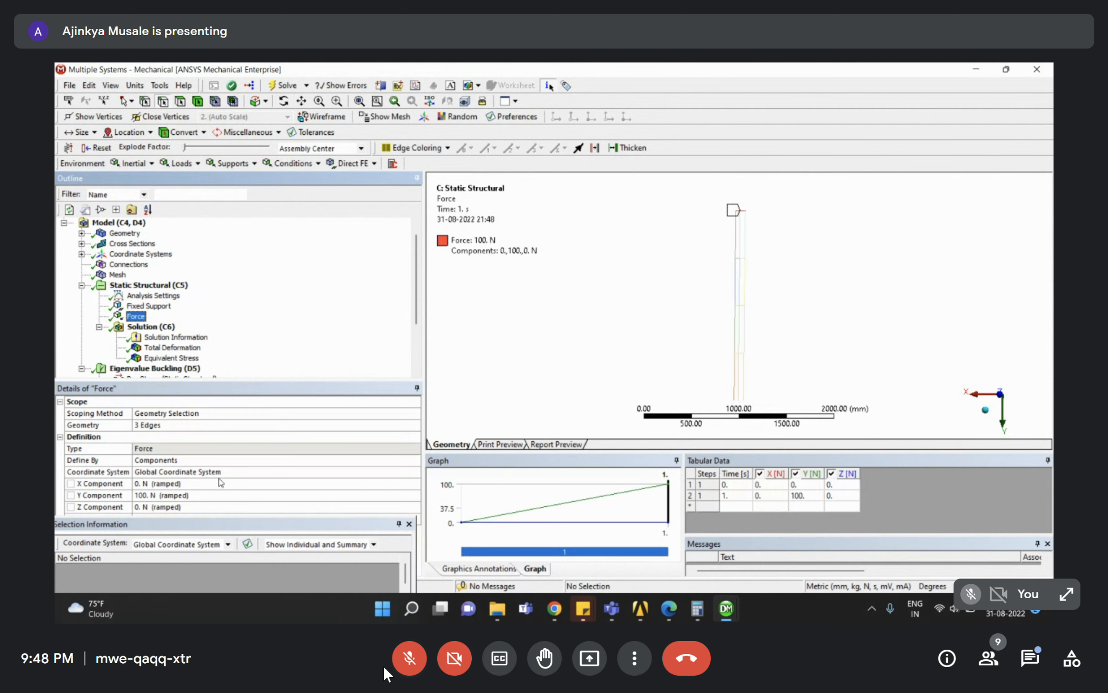
click(157, 498)
click(187, 493)
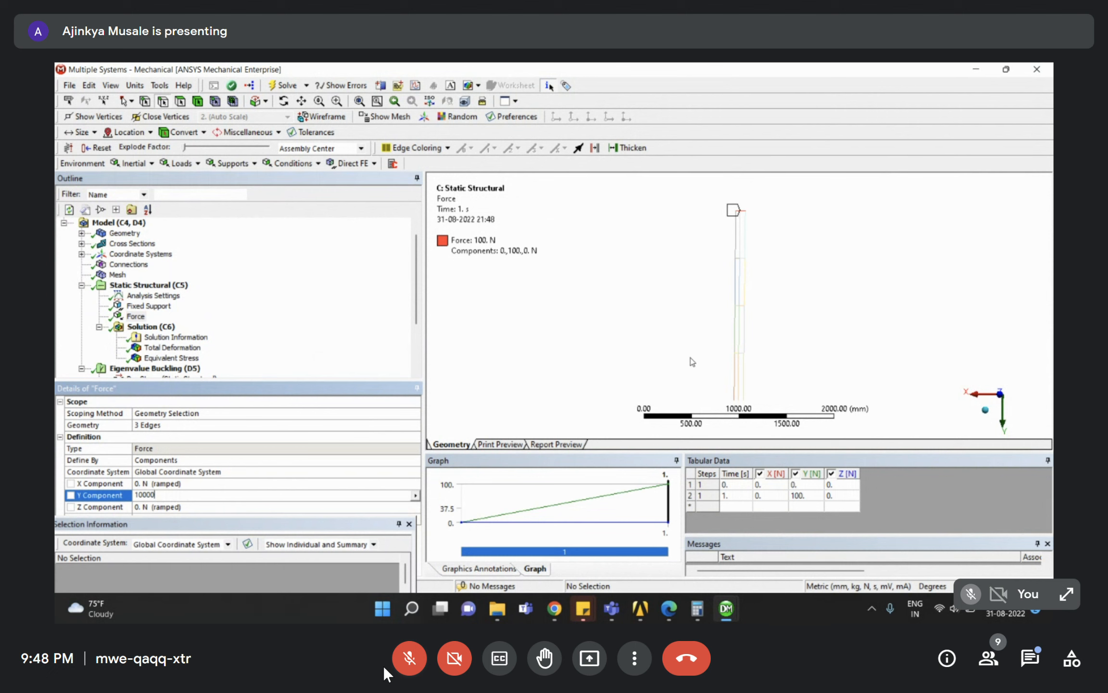
key(Return)
scroll(172, 350, down, 3)
click(172, 347)
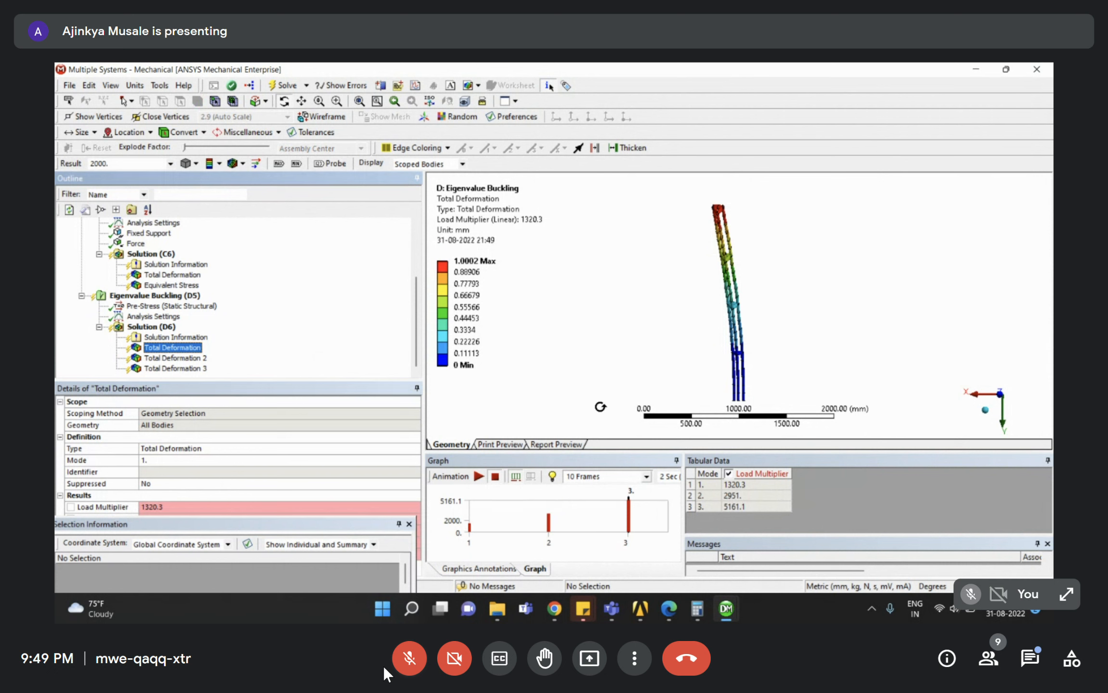
Re-solve so the buckling multipliers become 13.203, 29.51 and 51.611, then view modes 1 and 2.
right_click(174, 360)
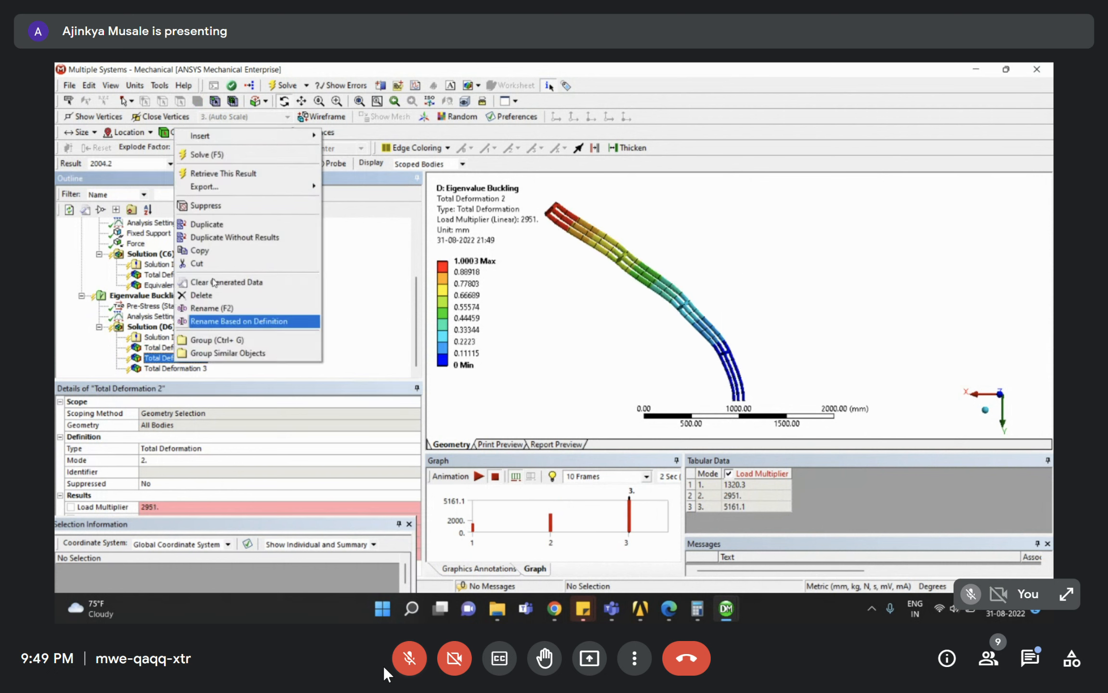
click(226, 156)
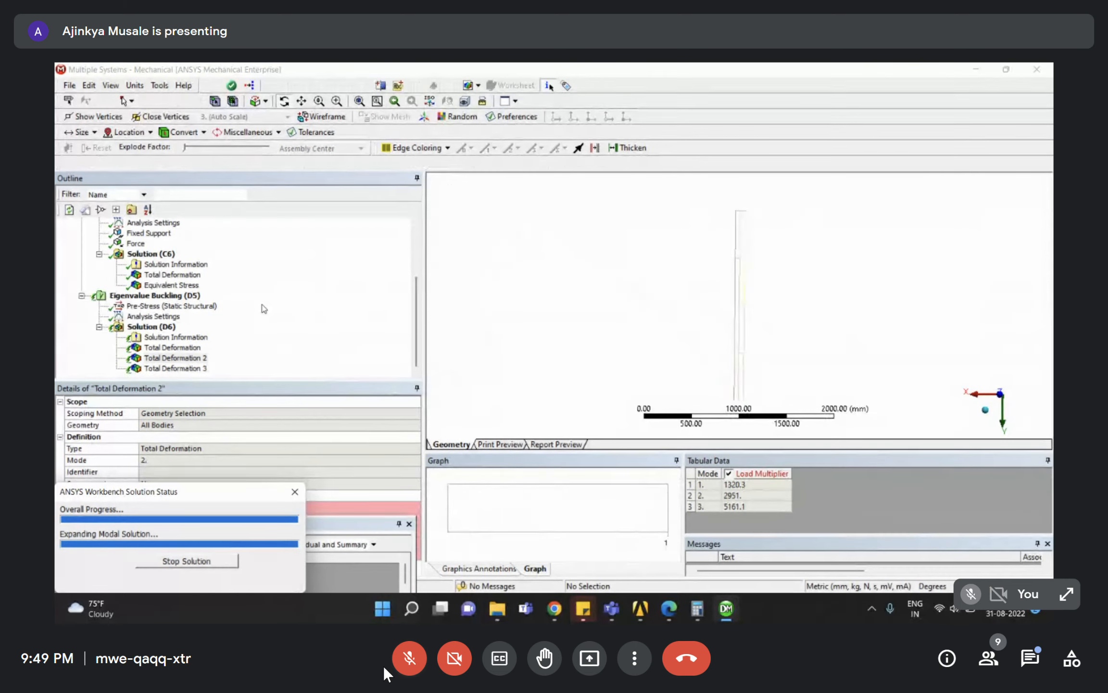
click(174, 347)
click(192, 359)
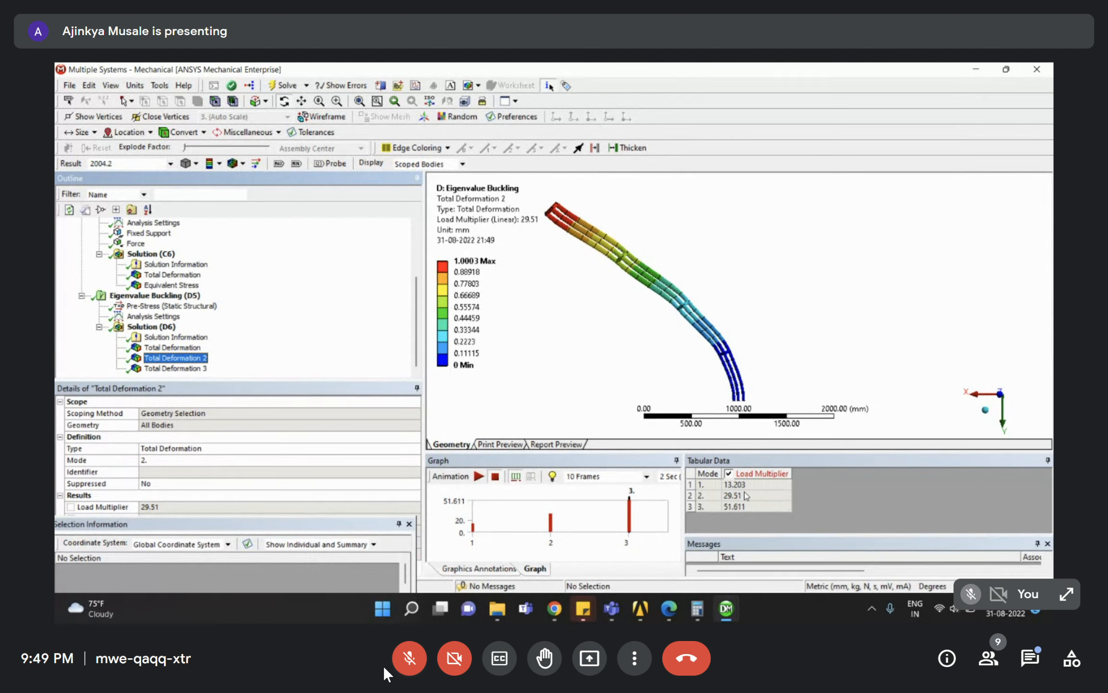
click(175, 368)
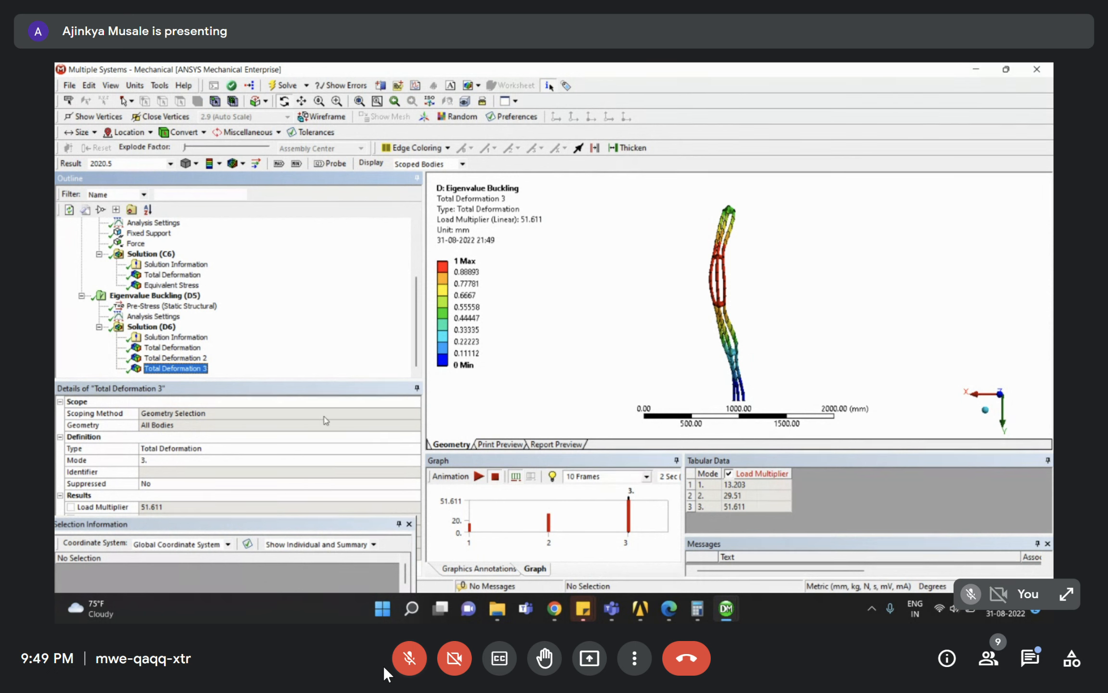
click(132, 244)
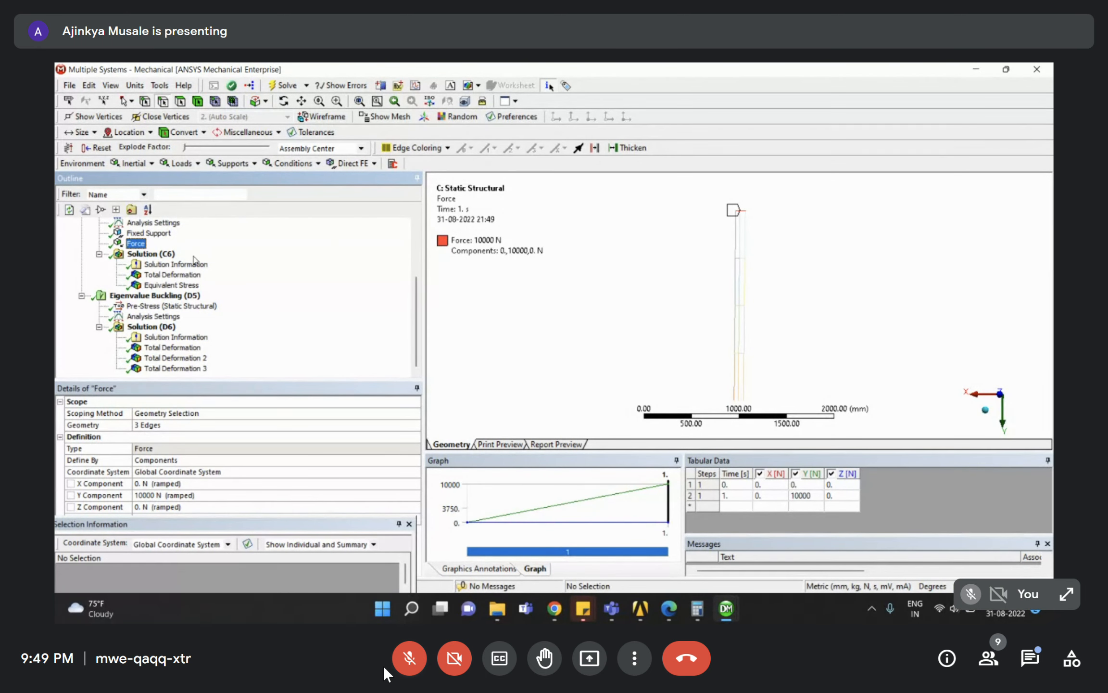
scroll(84, 274, up, 3)
click(82, 295)
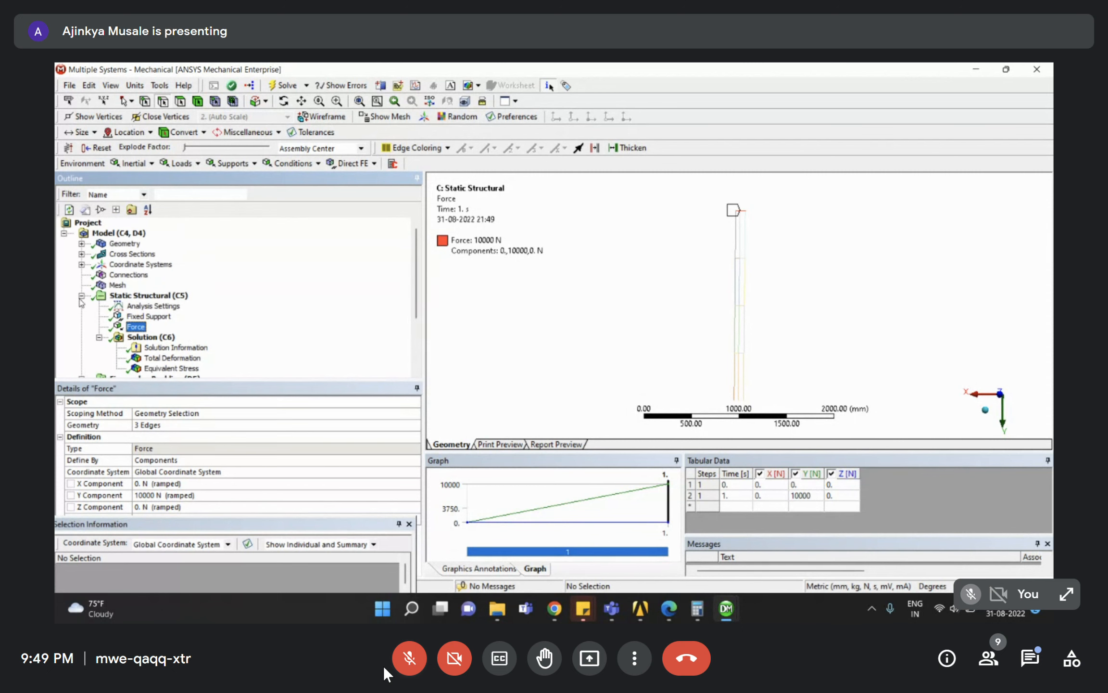
click(144, 295)
scroll(152, 353, down, 1)
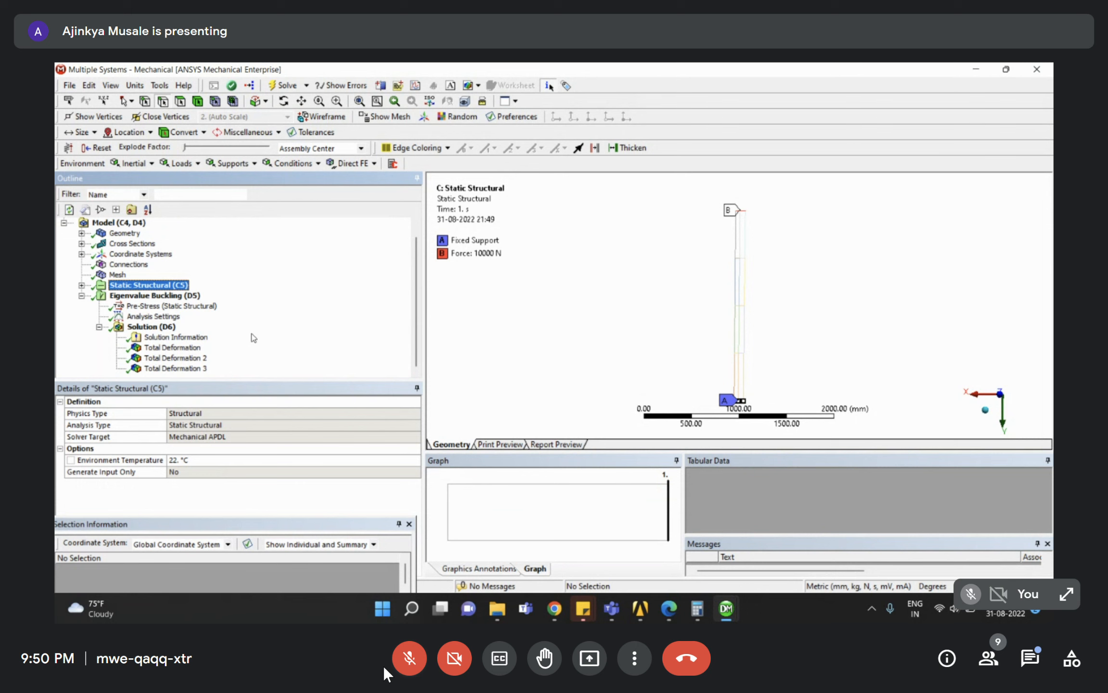
click(81, 284)
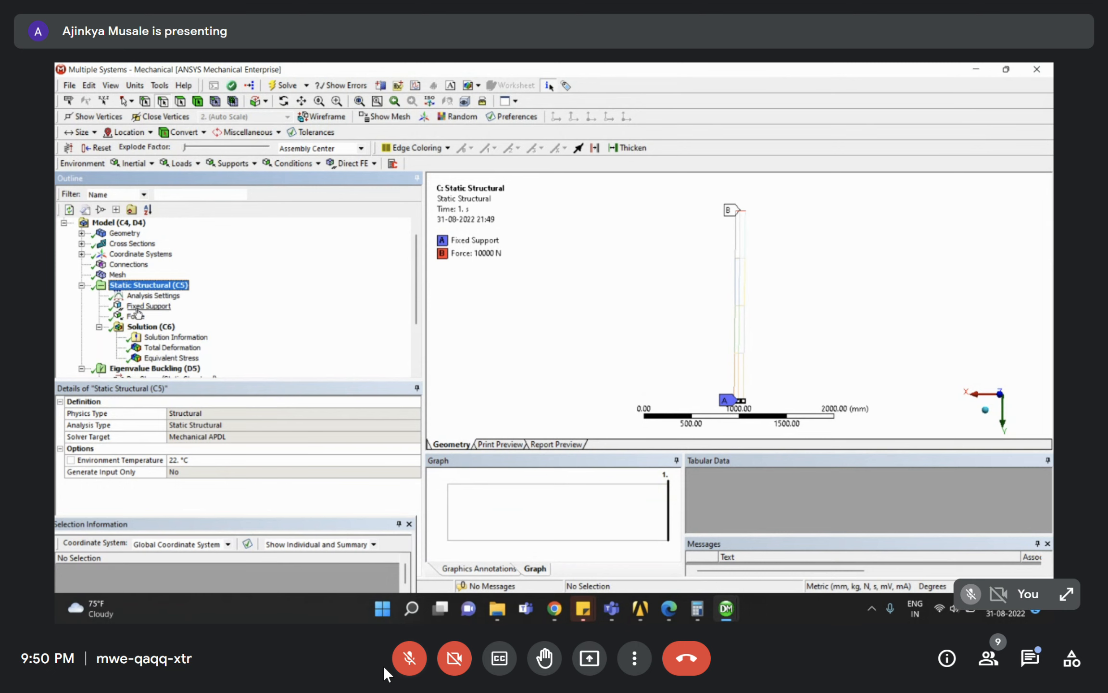
click(137, 315)
scroll(204, 319, down, 3)
click(179, 360)
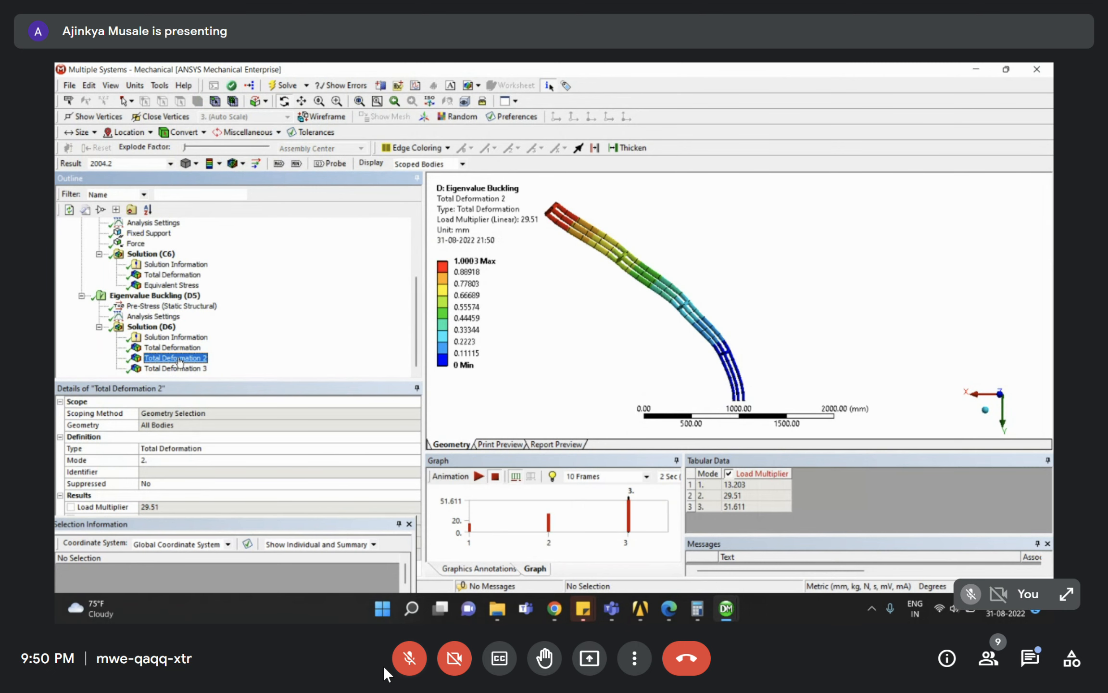
Review the recomputed mode 1, 2 and 3 buckled shapes, then collapse the Outline tree.
click(173, 348)
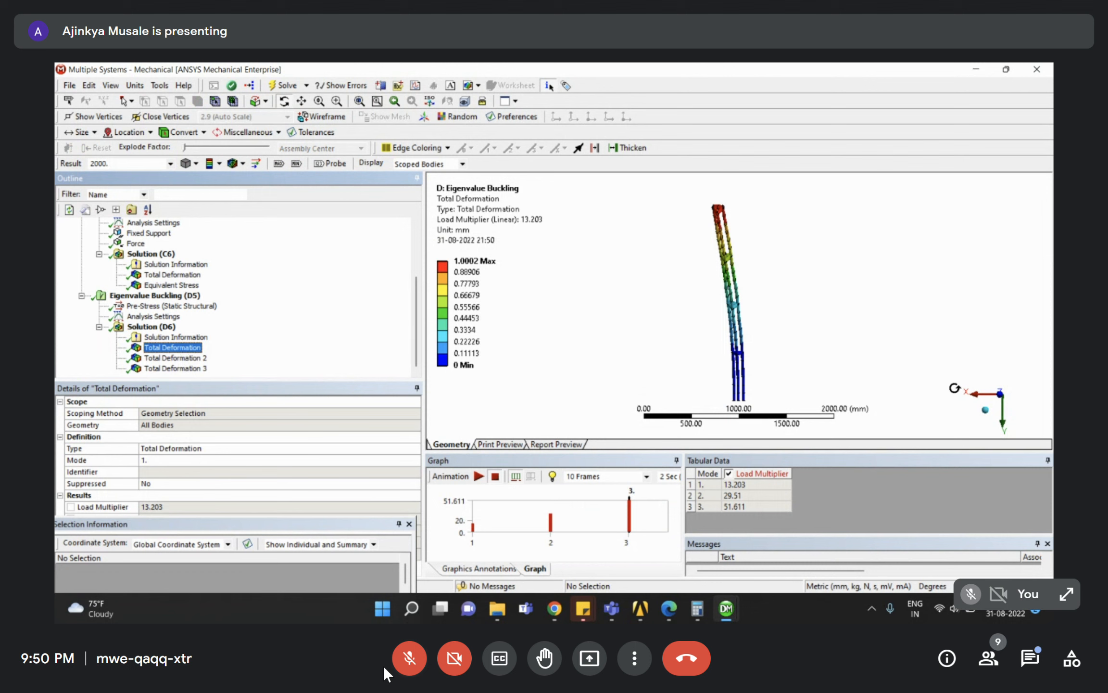
drag(734, 288, 713, 242)
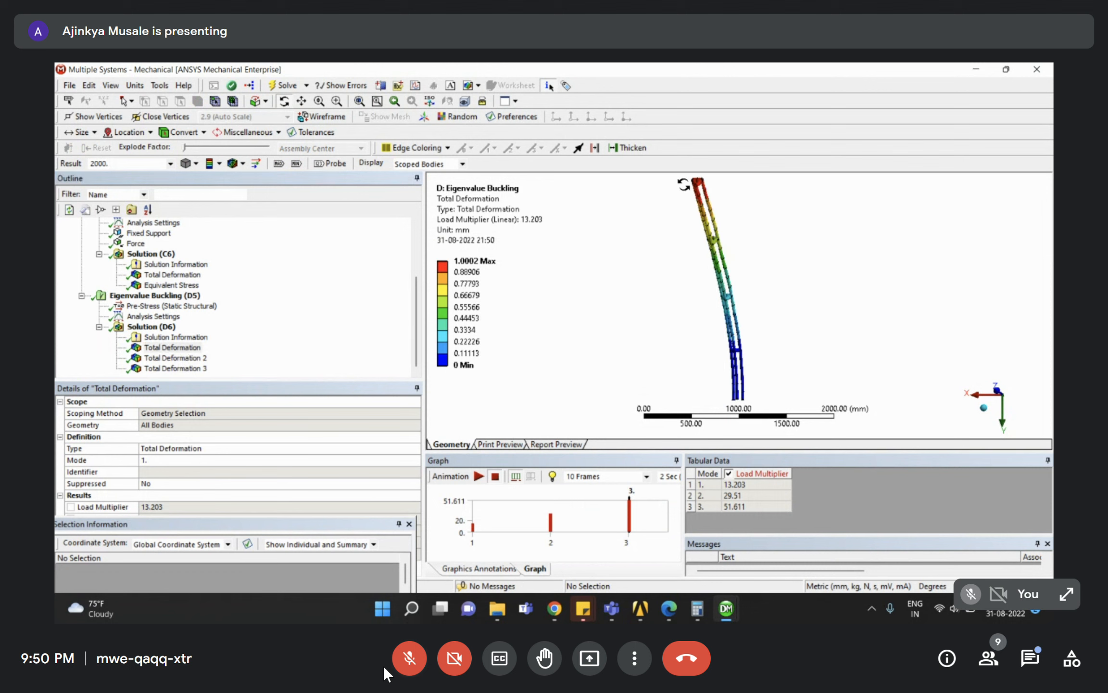
click(319, 334)
click(176, 358)
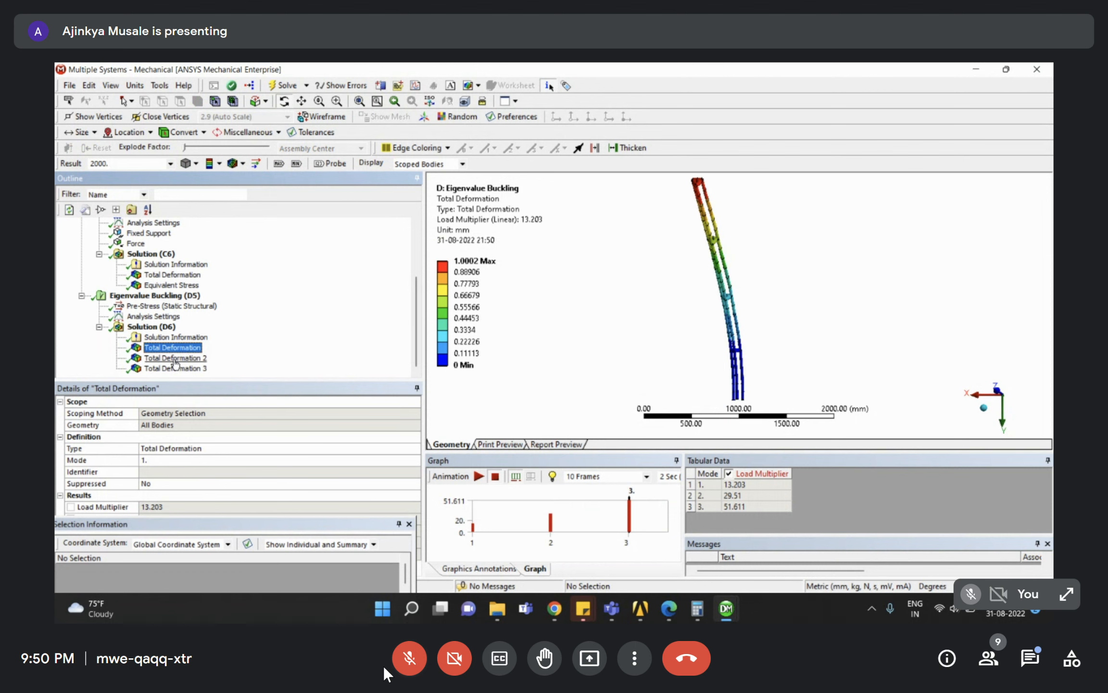
click(175, 367)
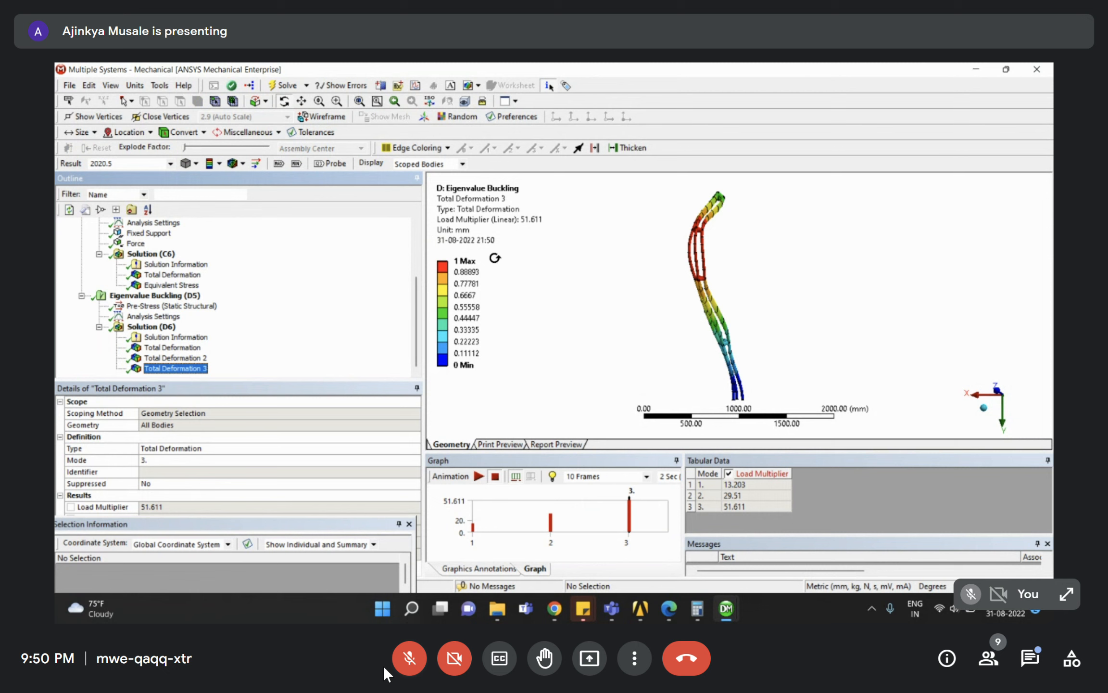
scroll(87, 261, up, 3)
click(81, 295)
click(82, 306)
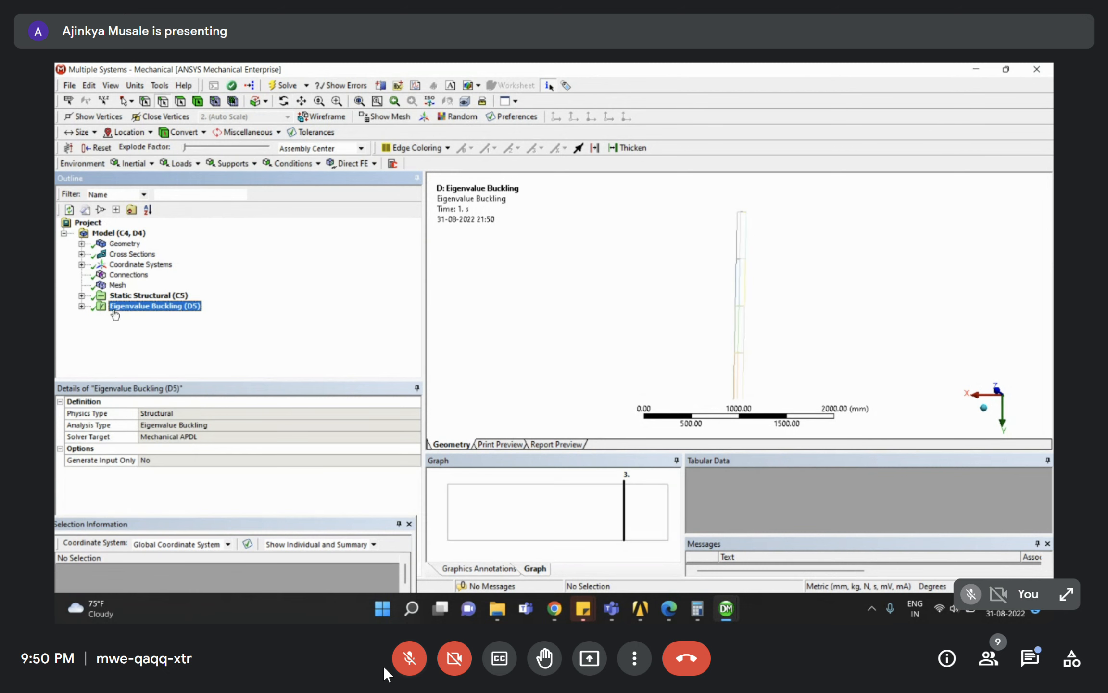
Bring the Assignment 4.pdf buckling problem up beside the Google Meet window.
click(673, 611)
scroll(181, 281, up, 6)
scroll(173, 350, down, 6)
scroll(235, 372, up, 5)
scroll(235, 372, up, 3)
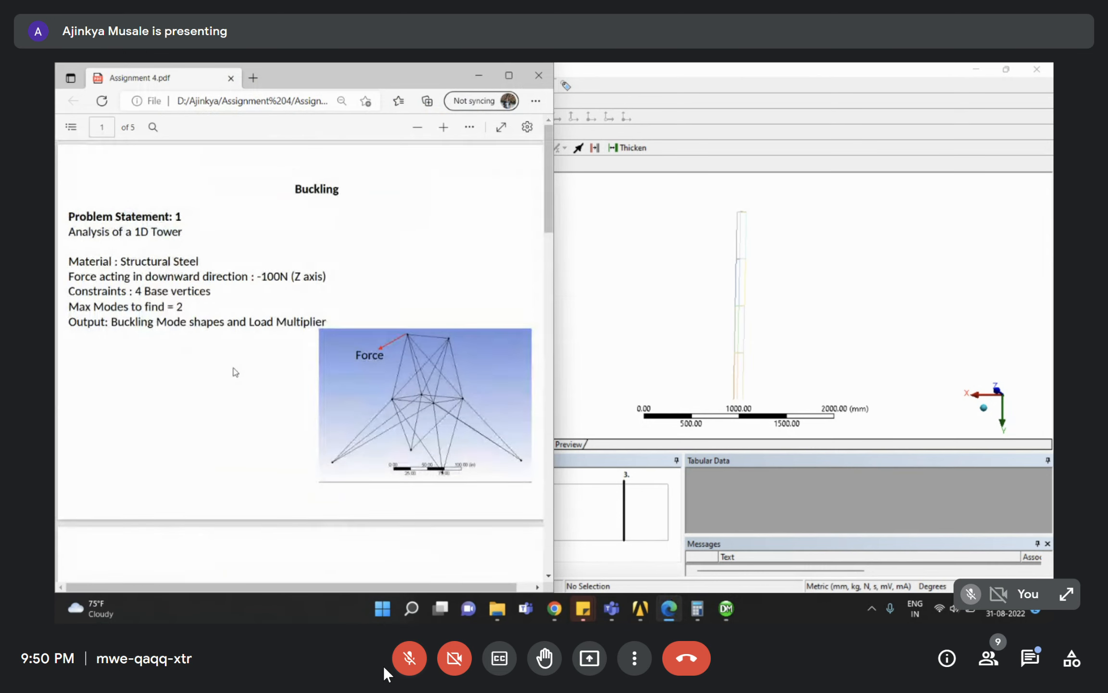
click(479, 75)
mouse_move(555, 608)
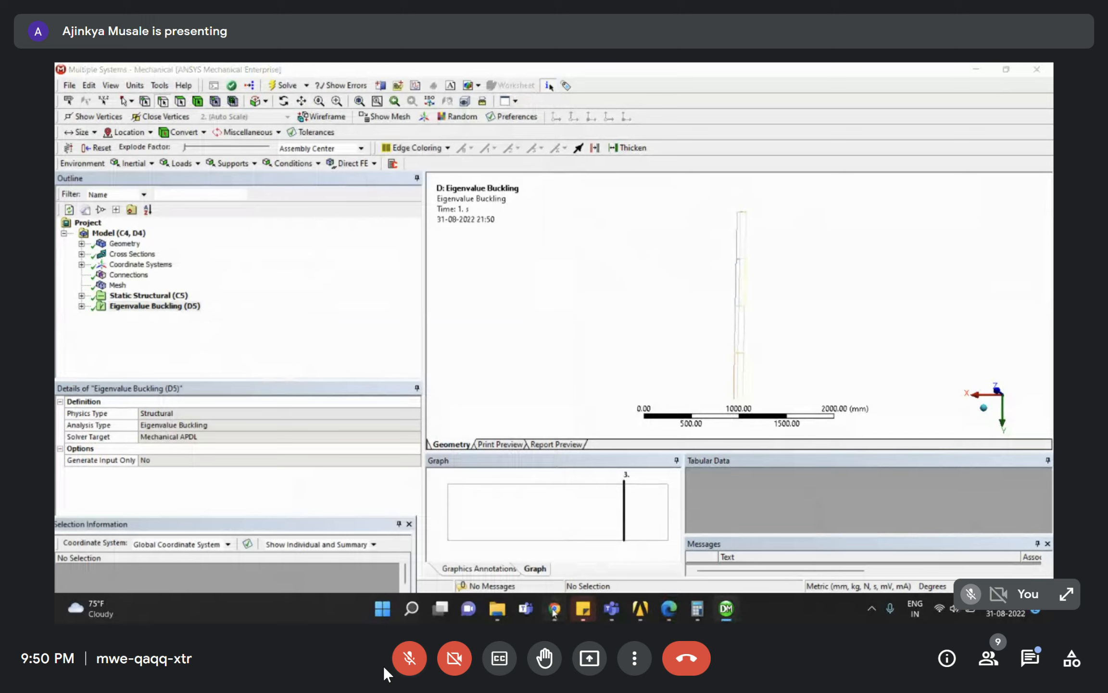
click(753, 541)
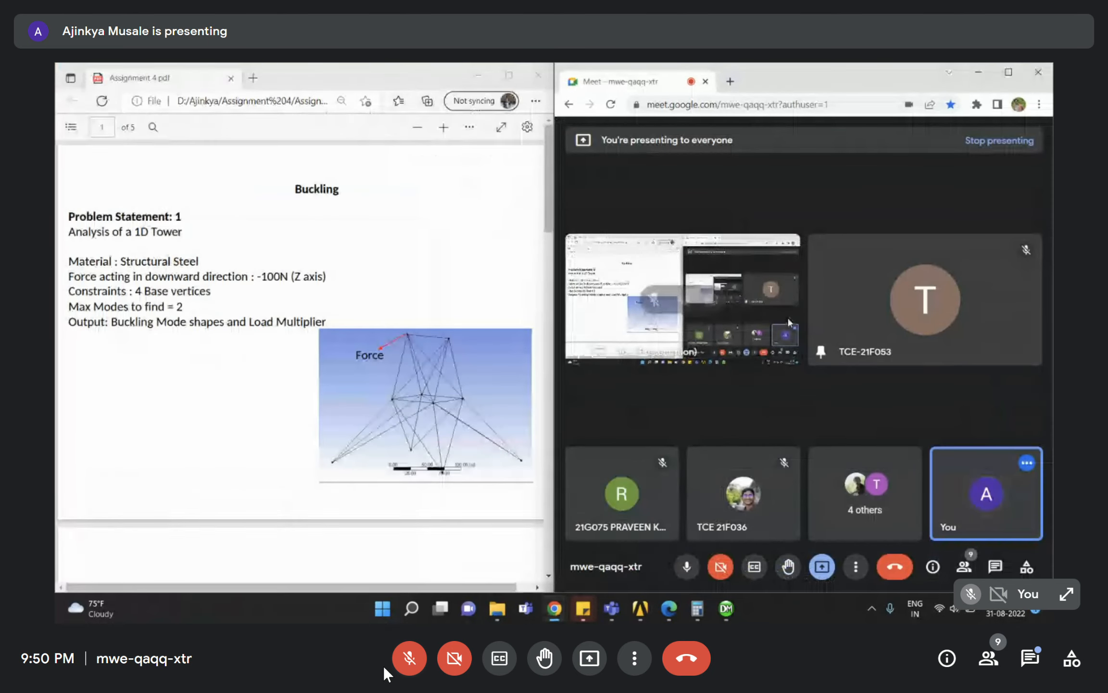